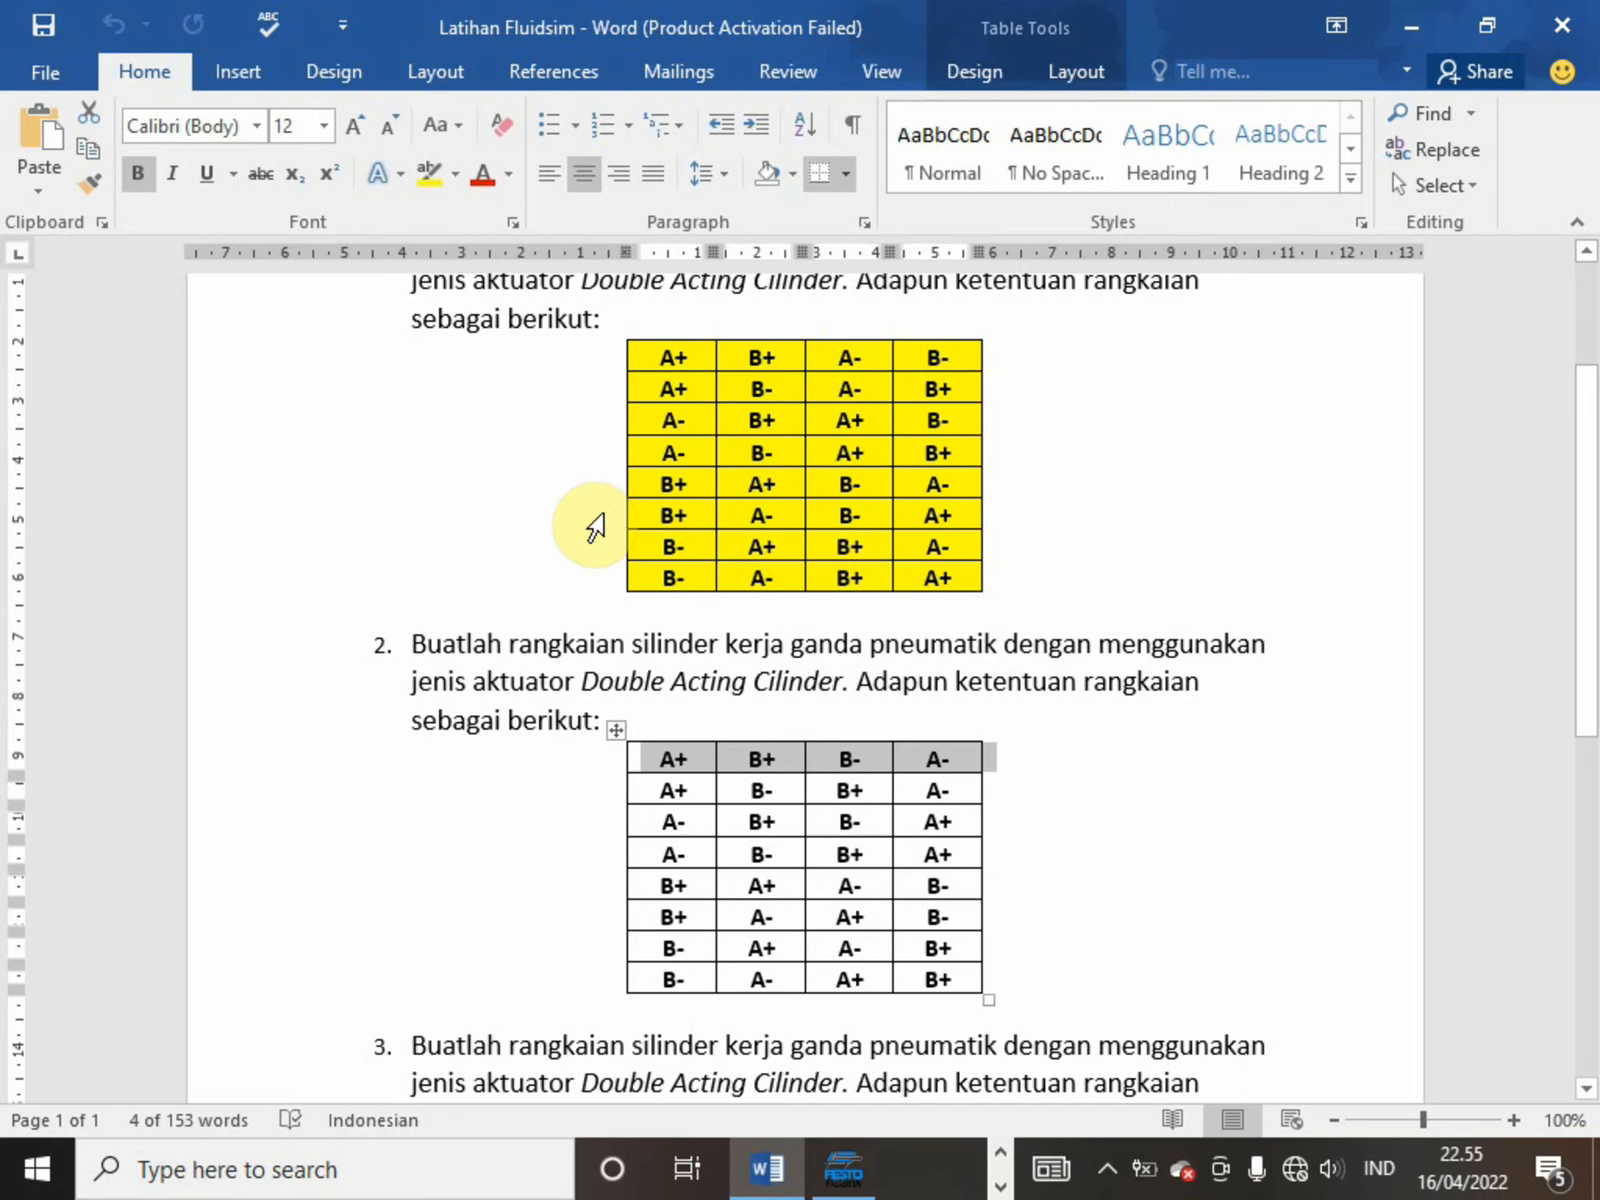
Review the double acting cylinder sequence tables of exercises 1 and 2 in the document
{"action": "left_click", "coordinate": [595, 524]}
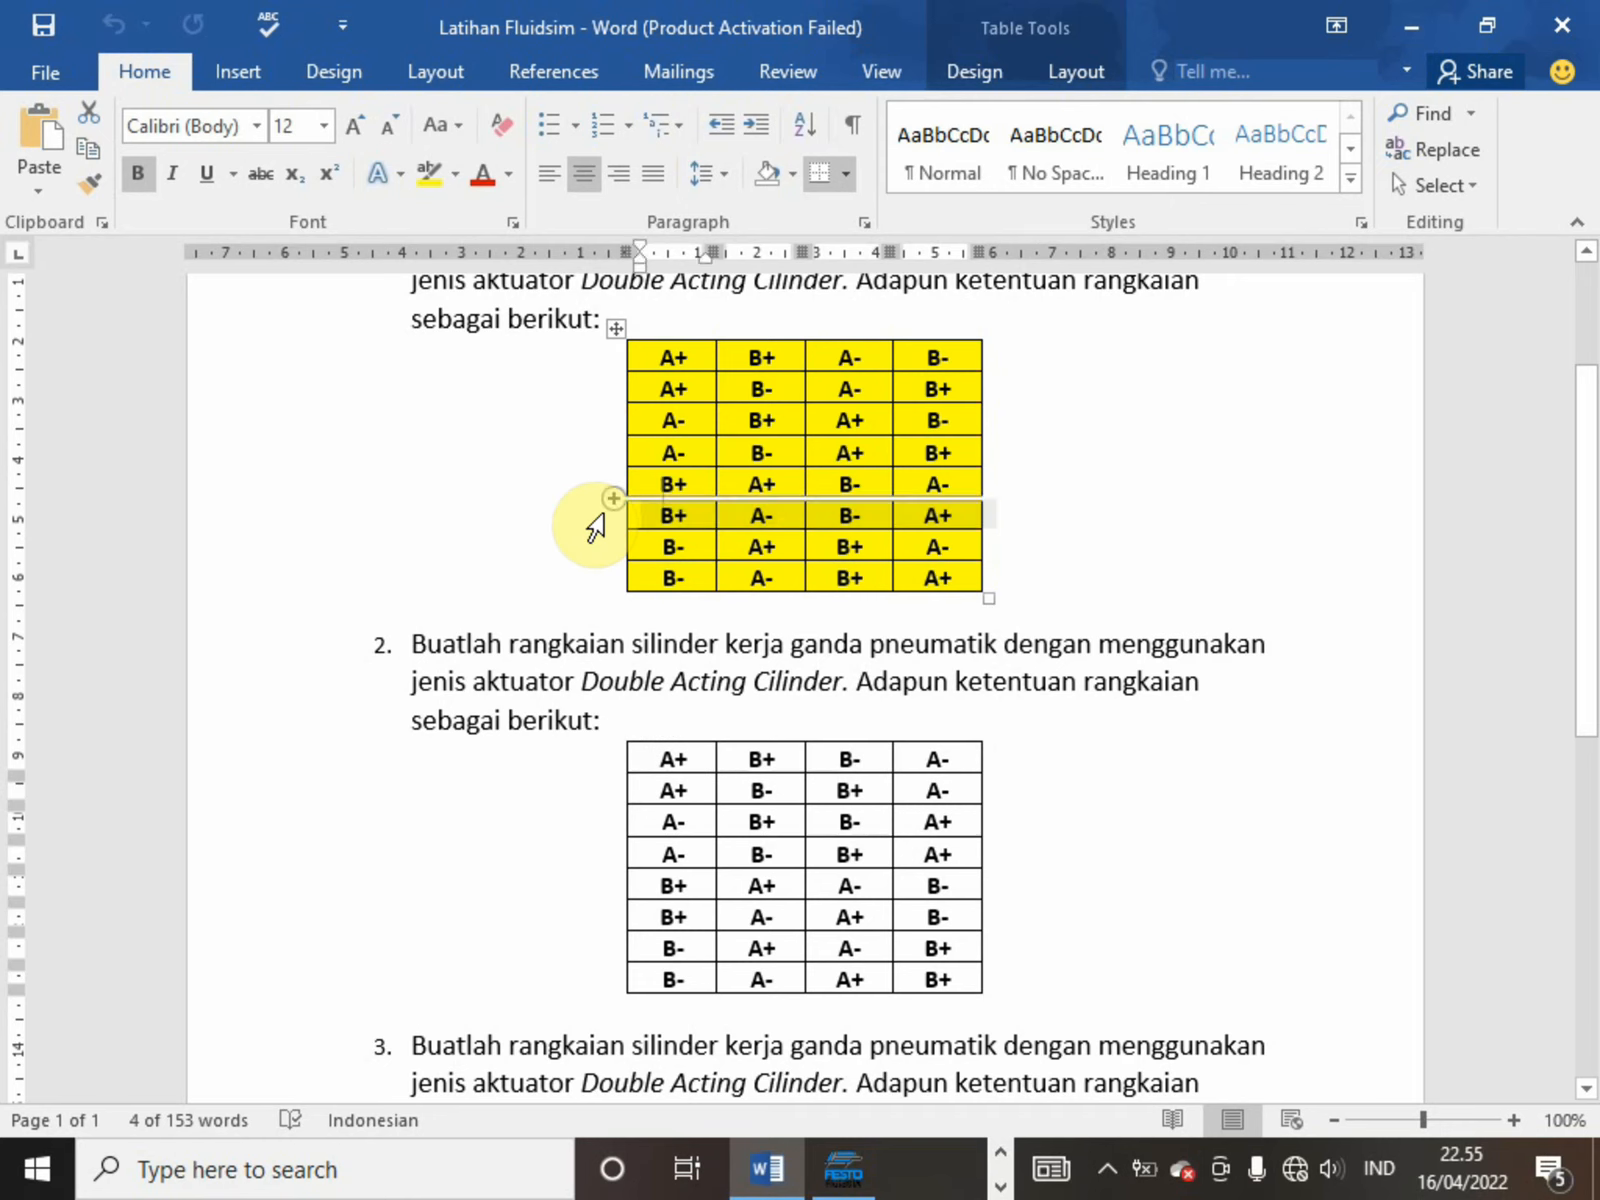
{"action": "key", "text": "Up"}
{"action": "key", "text": "Up"}
{"action": "key", "text": "Up"}
{"action": "key", "text": "Up"}
{"action": "key", "text": "Up"}
{"action": "key", "text": "Up"}
{"action": "key", "text": "Up"}
{"action": "key", "text": "Up"}
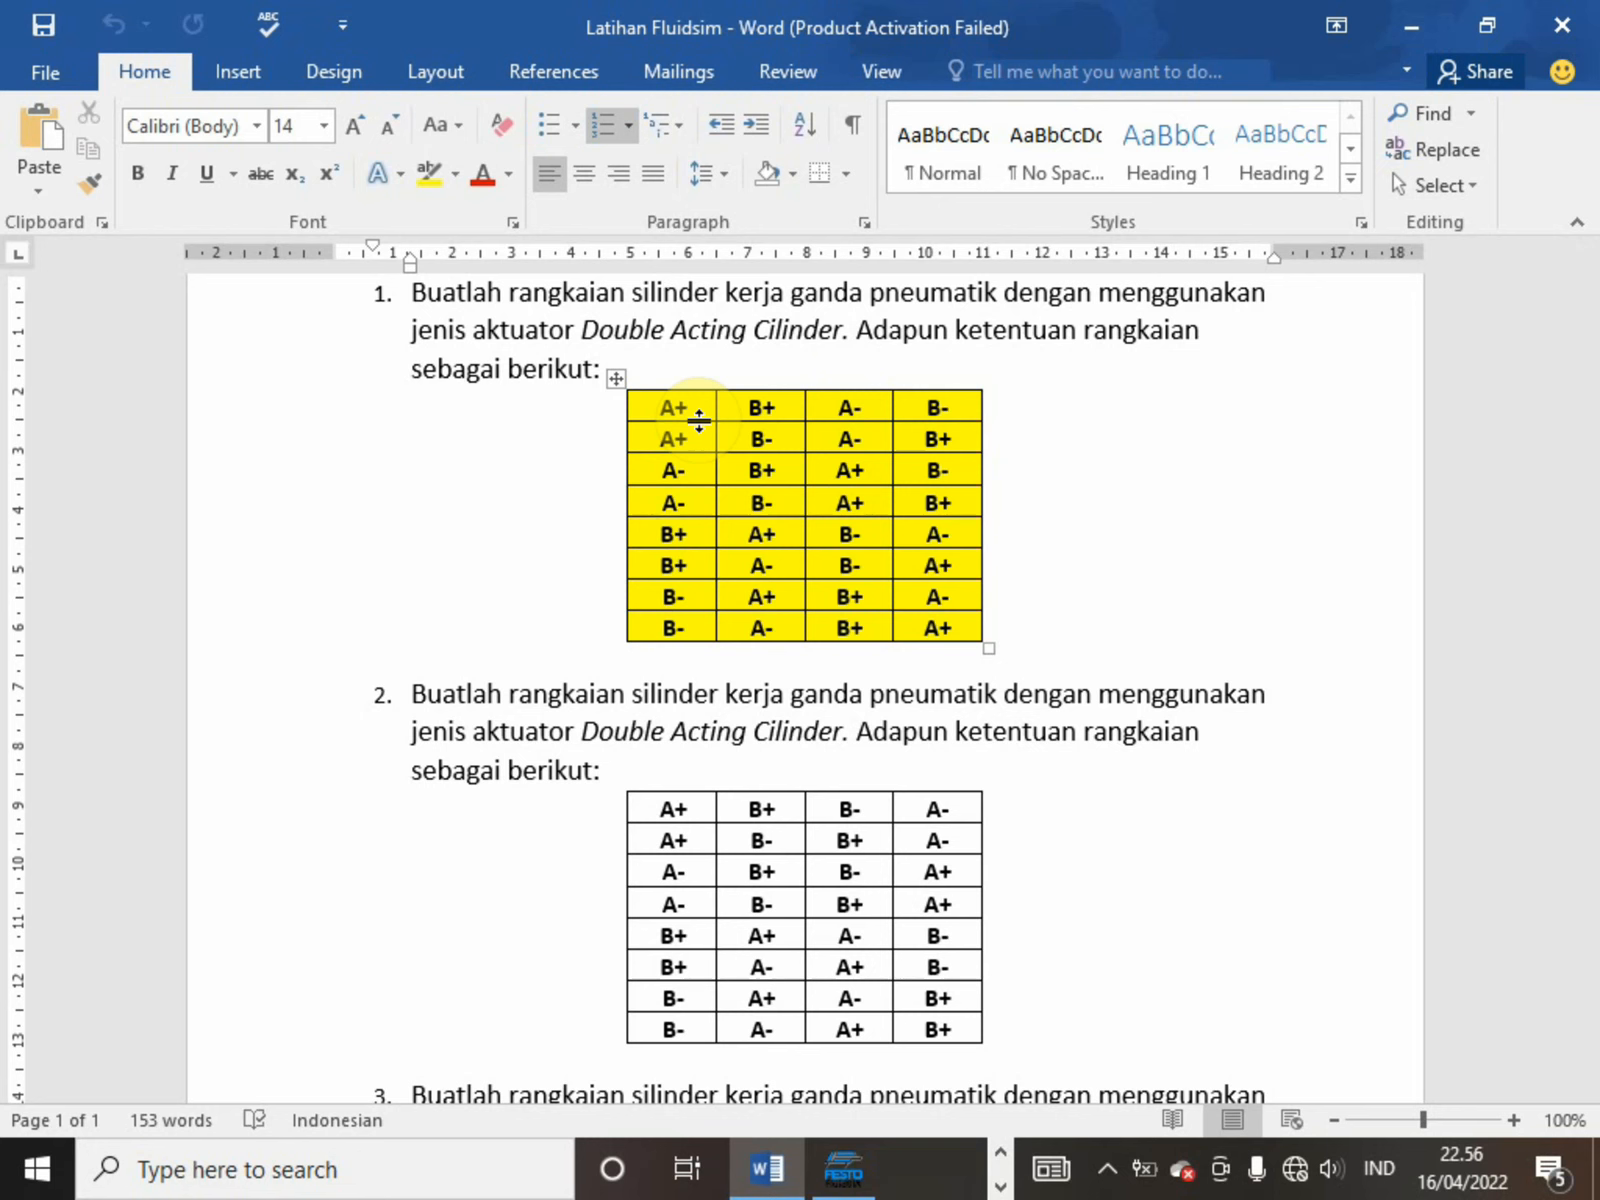
{"action": "key", "text": "Down"}
{"action": "key", "text": "Down"}
{"action": "key", "text": "Down"}
{"action": "key", "text": "Down"}
{"action": "key", "text": "Down"}
{"action": "key", "text": "Down"}
{"action": "key", "text": "Down"}
{"action": "key", "text": "Down"}
{"action": "key", "text": "Down"}
{"action": "key", "text": "Down"}
{"action": "key", "text": "Down"}
{"action": "key", "text": "Down"}
{"action": "key", "text": "Up"}
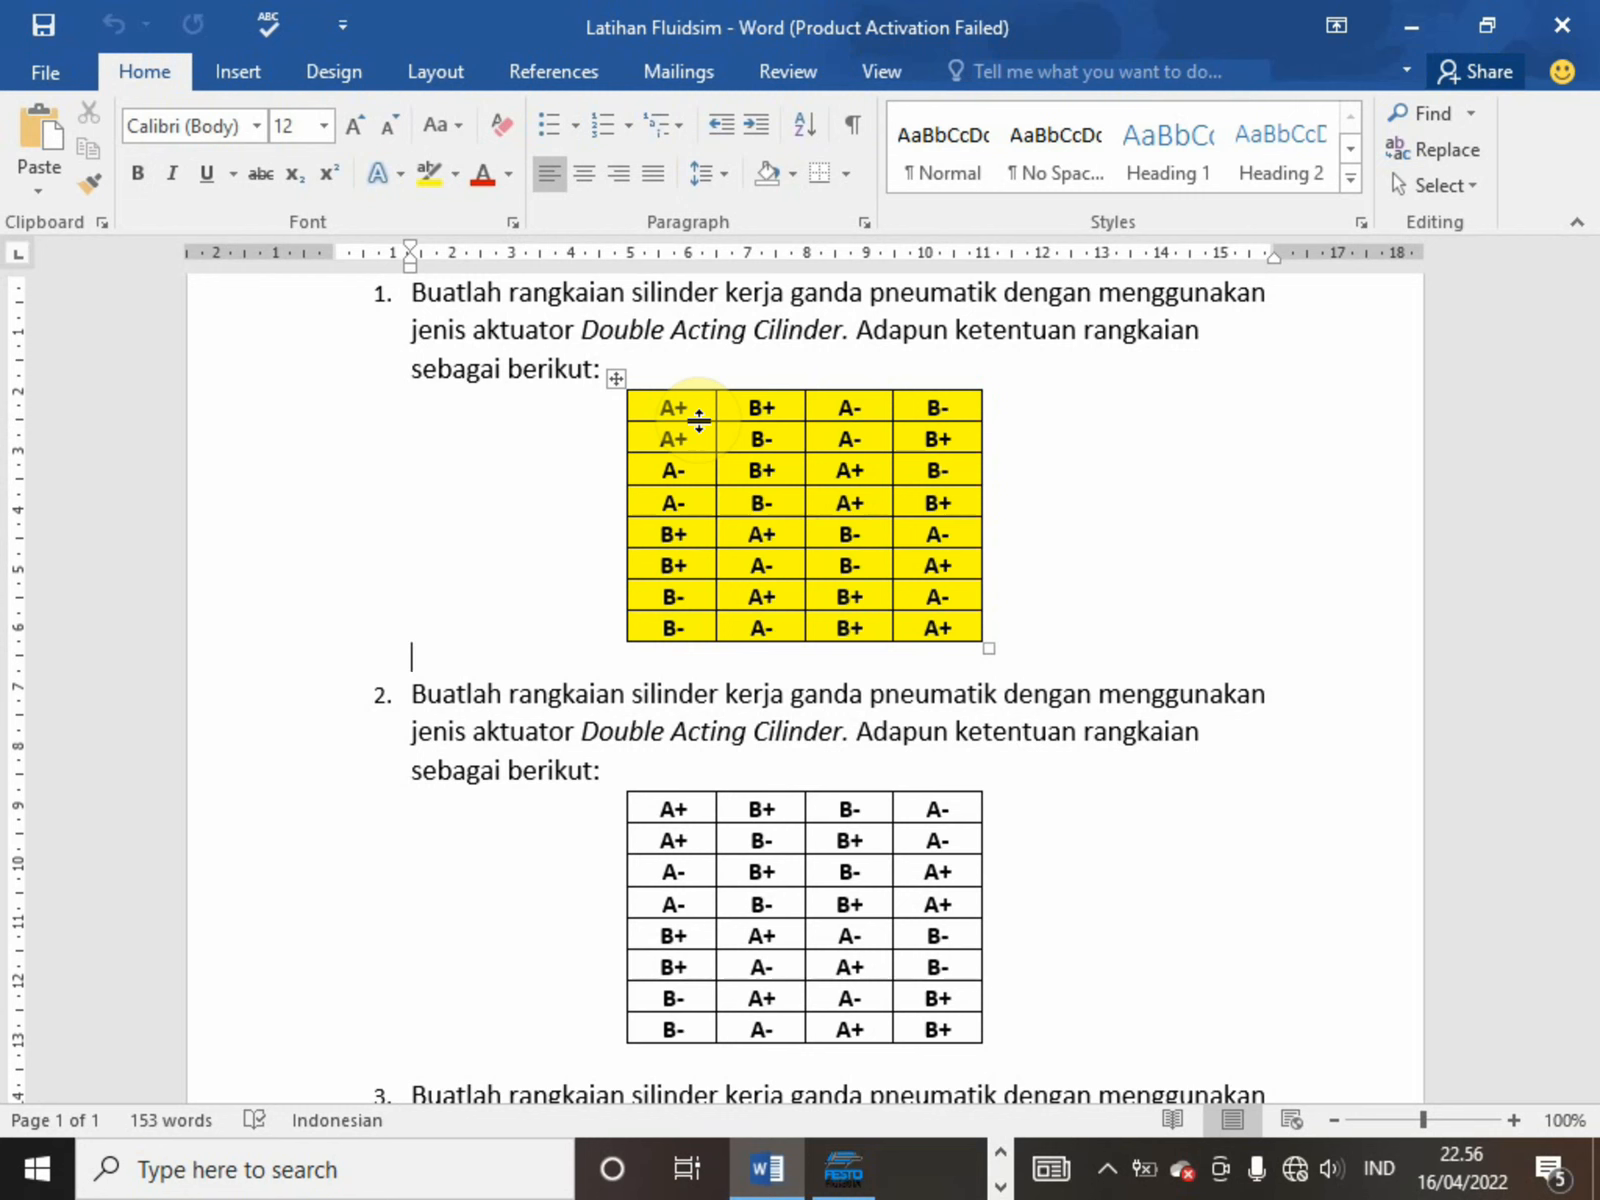
{"action": "key", "text": "Down"}
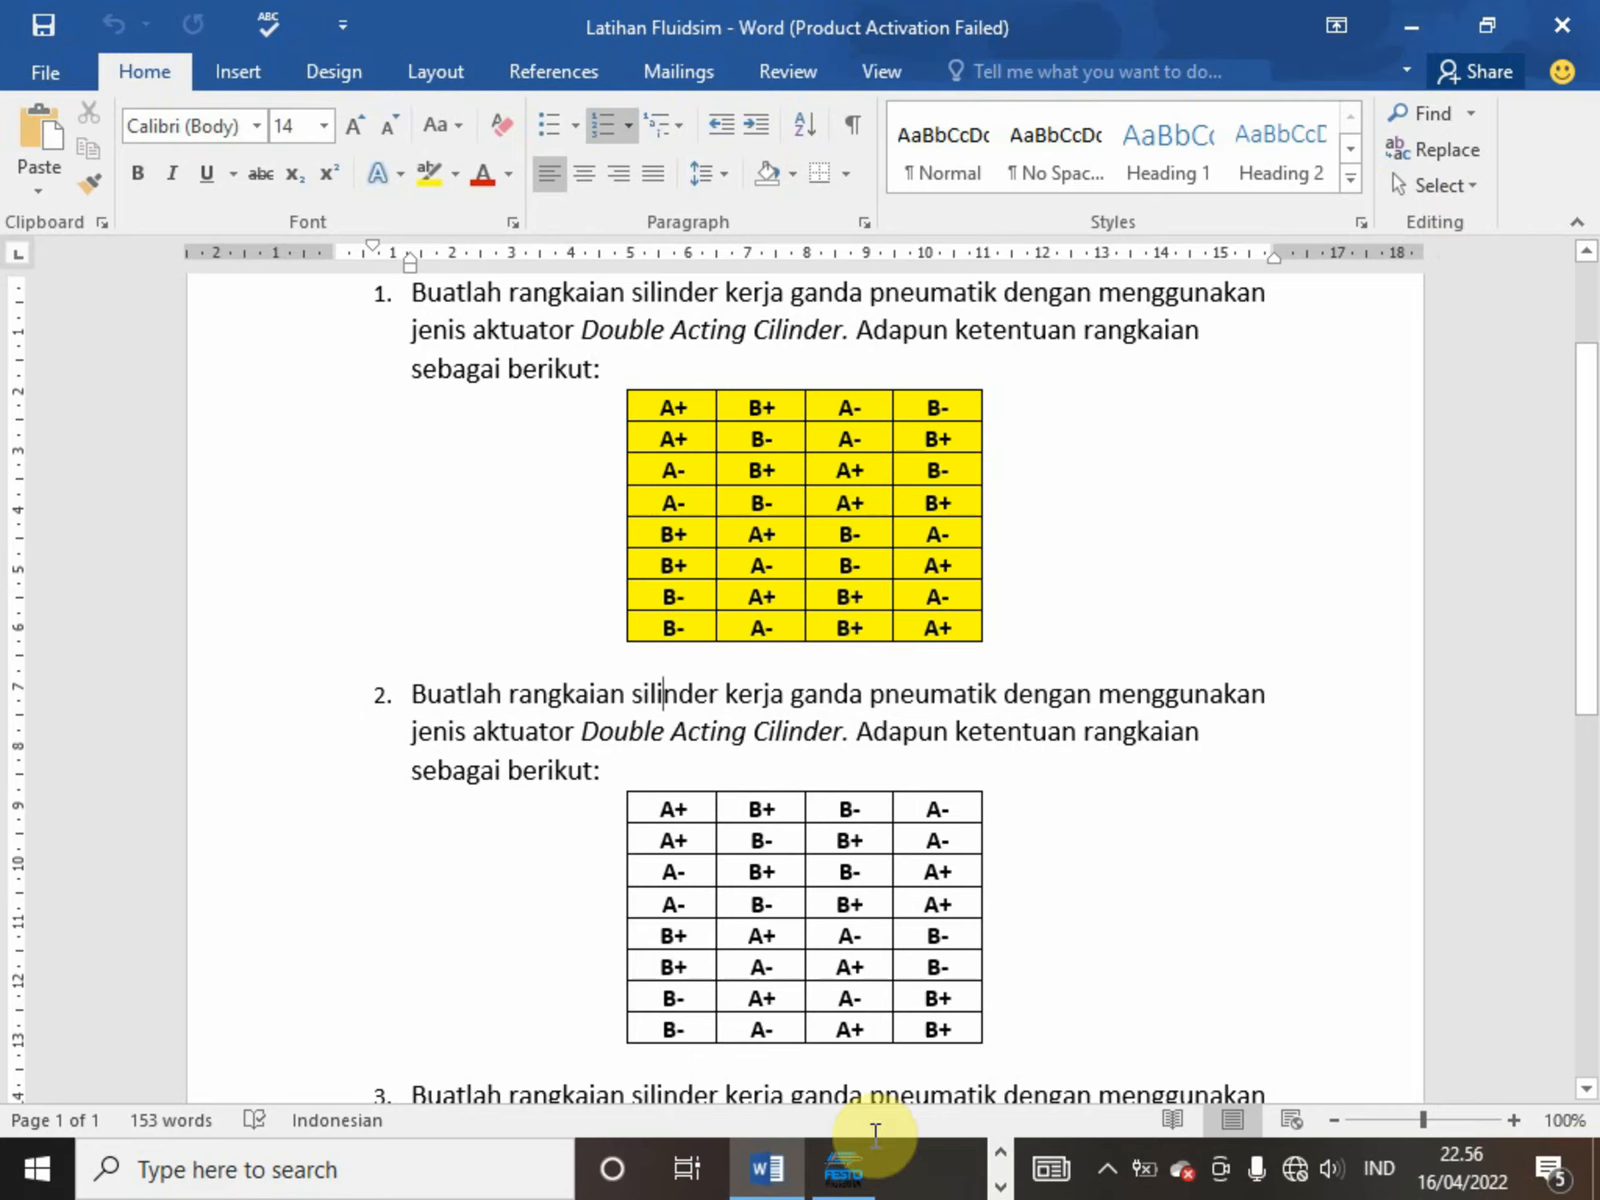
Switch to FluidSIM-P and browse the component library as far as the pressure control valves
{"action": "mouse_move", "coordinate": [854, 1156]}
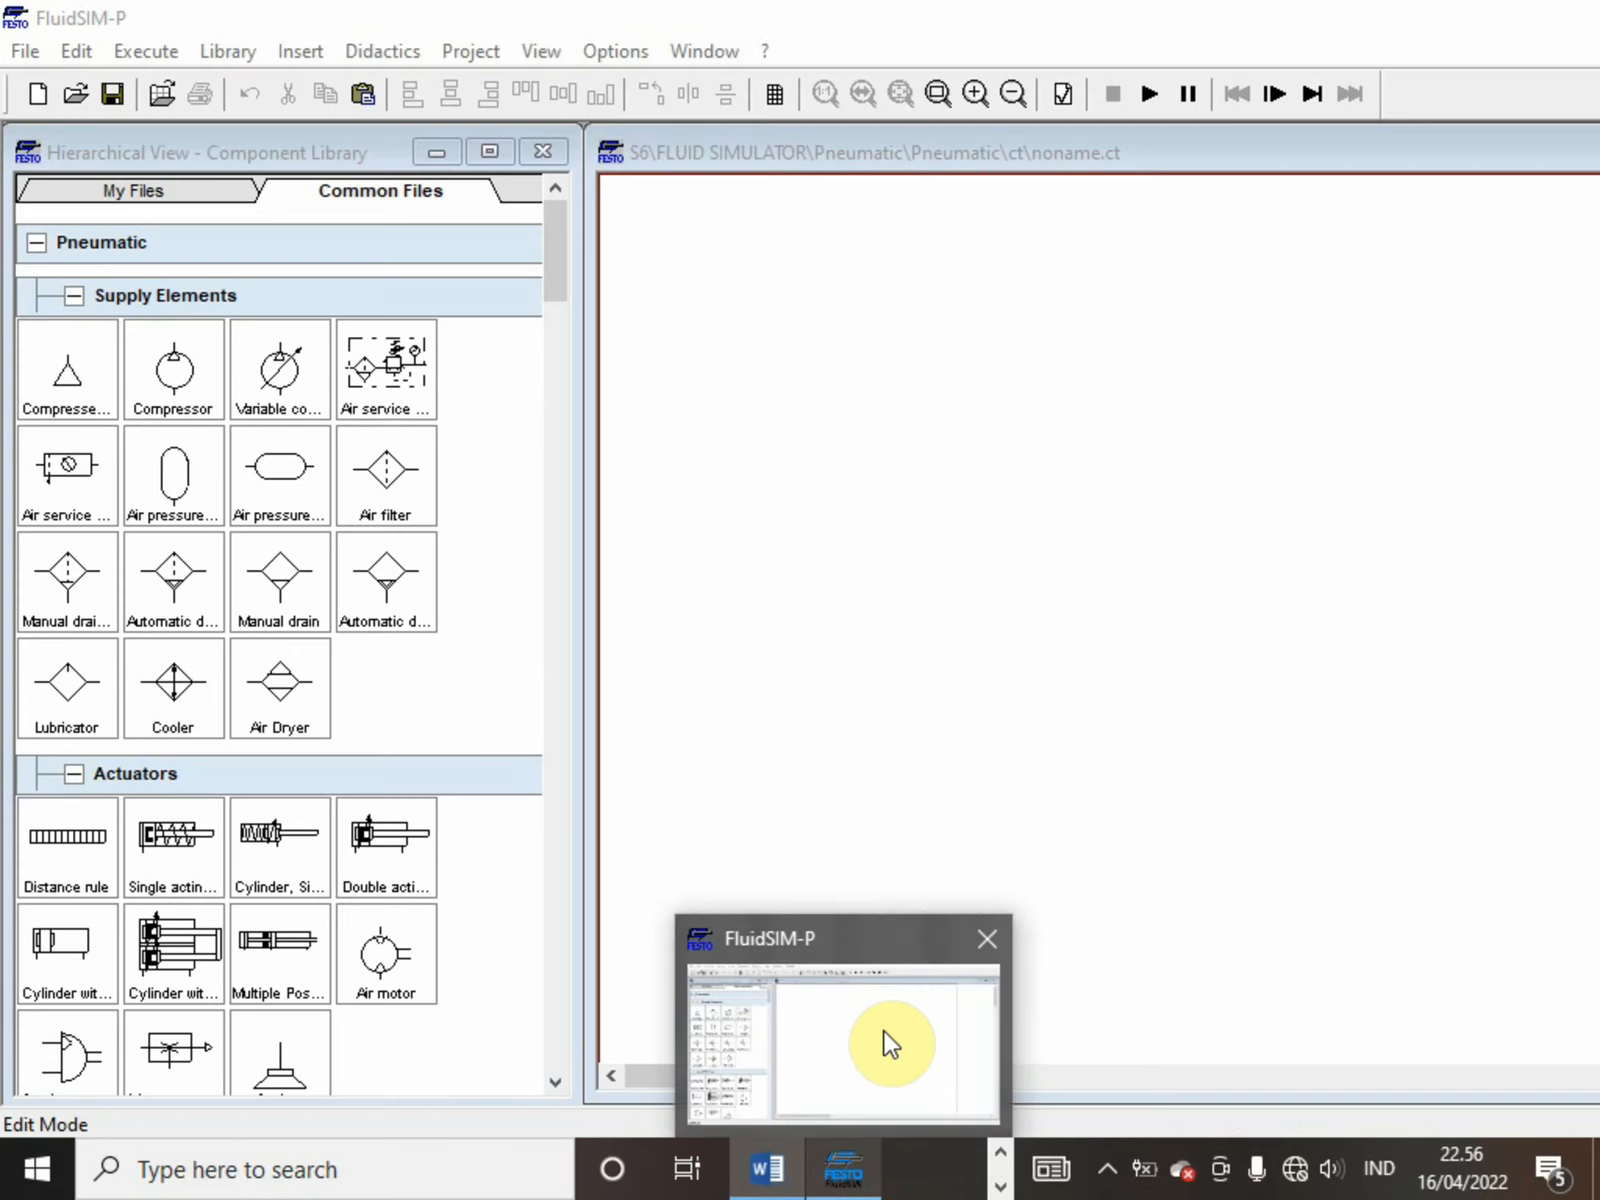
{"action": "left_click", "coordinate": [884, 1040]}
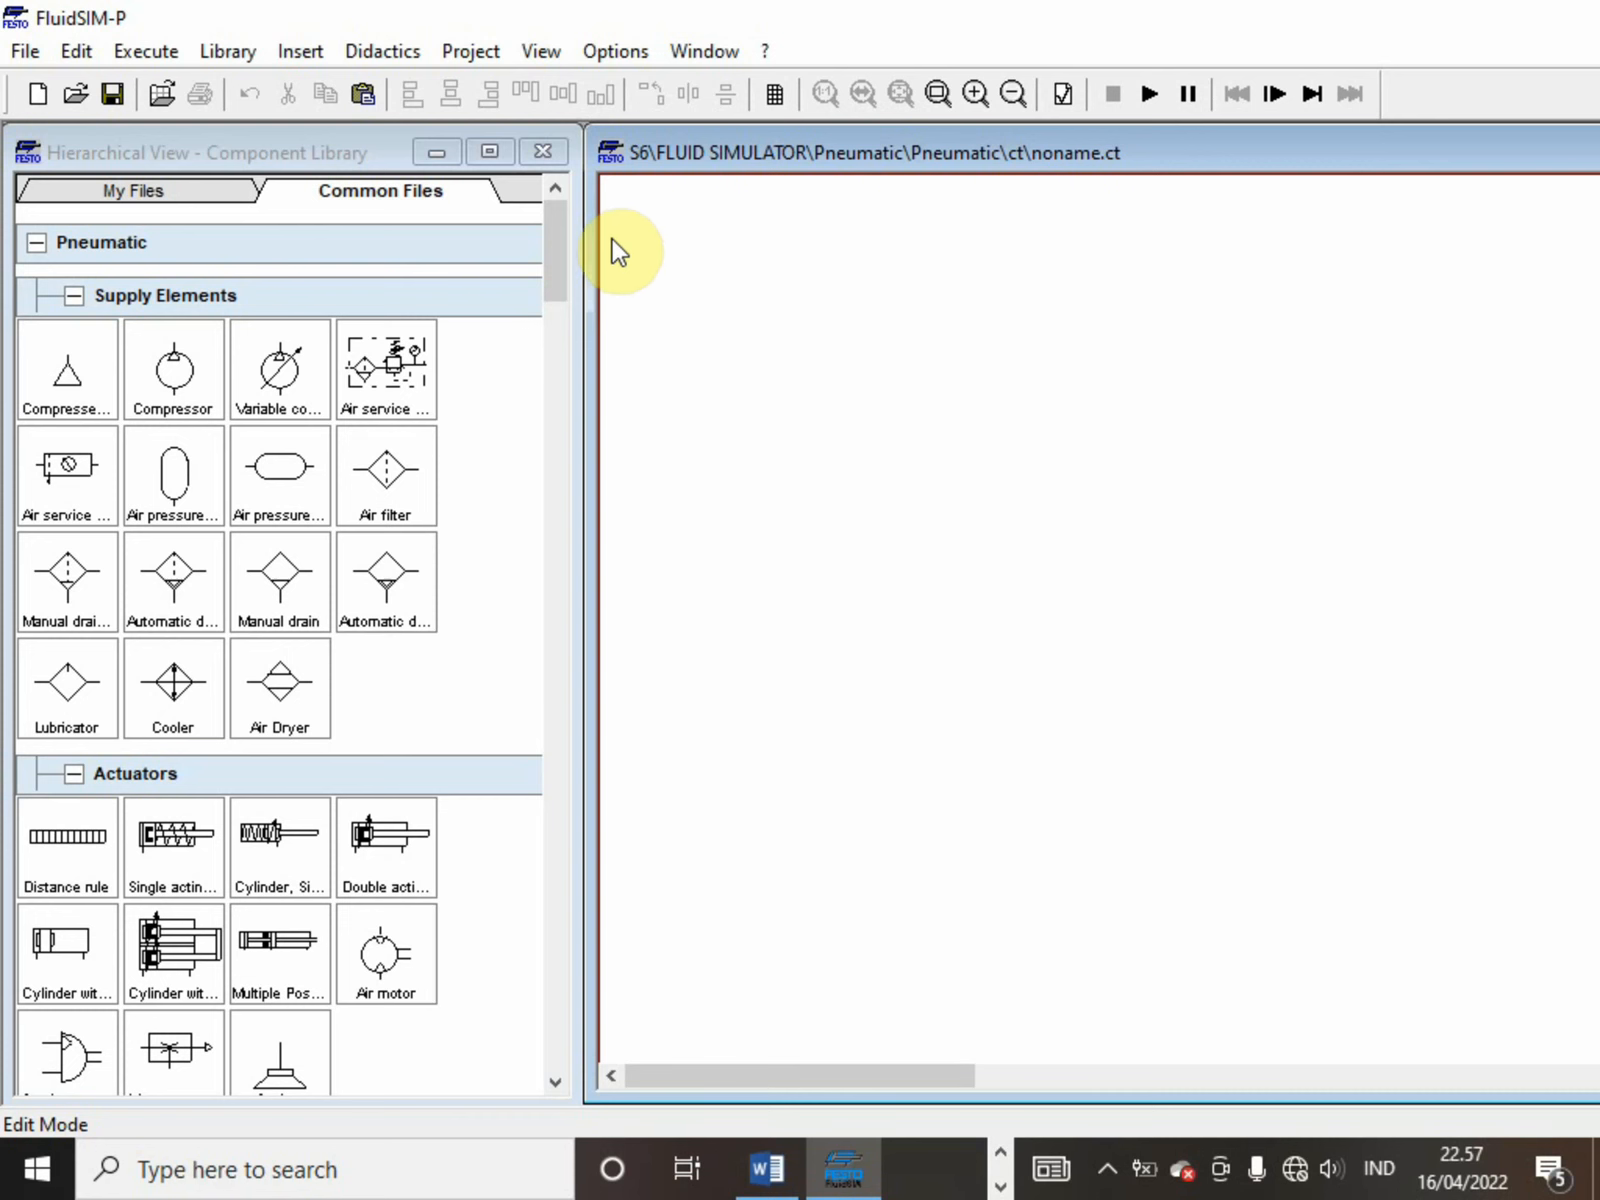
{"action": "left_click", "coordinate": [558, 231]}
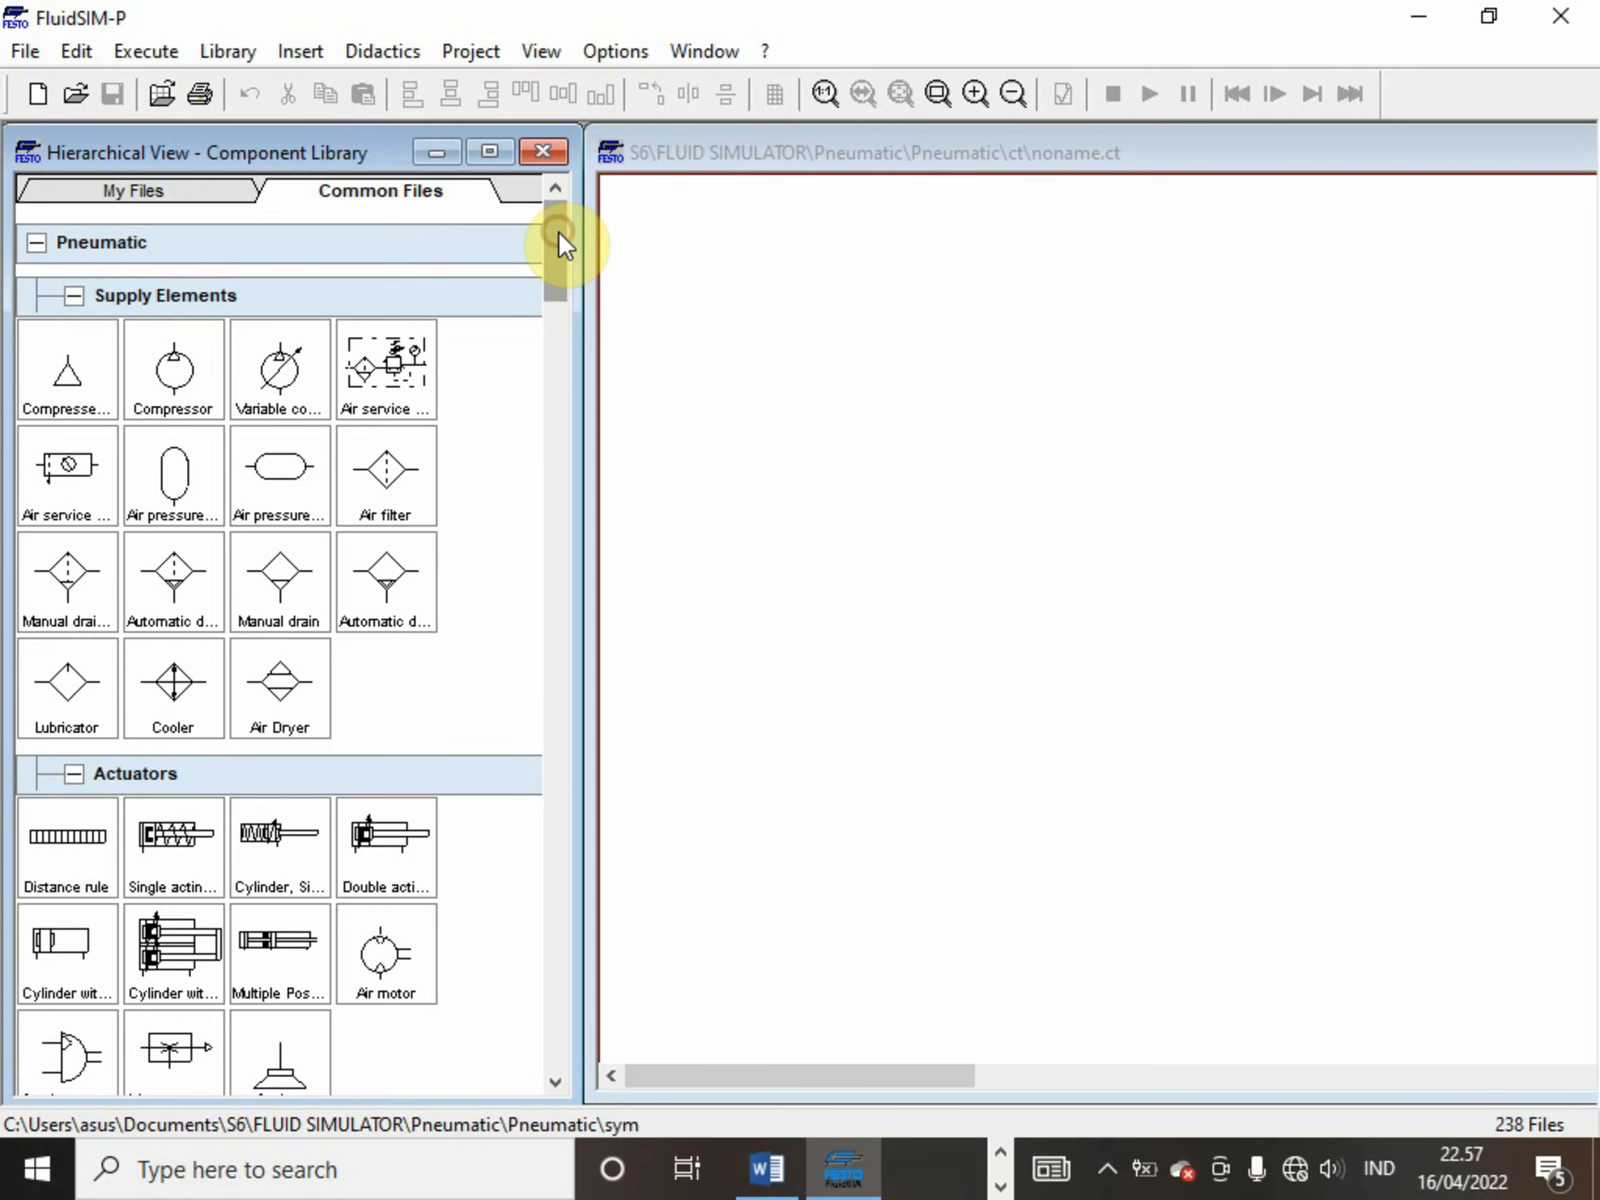
{"action": "left_click", "coordinate": [549, 242]}
{"action": "left_click_drag", "start_coordinate": [549, 240], "coordinate": [541, 548]}
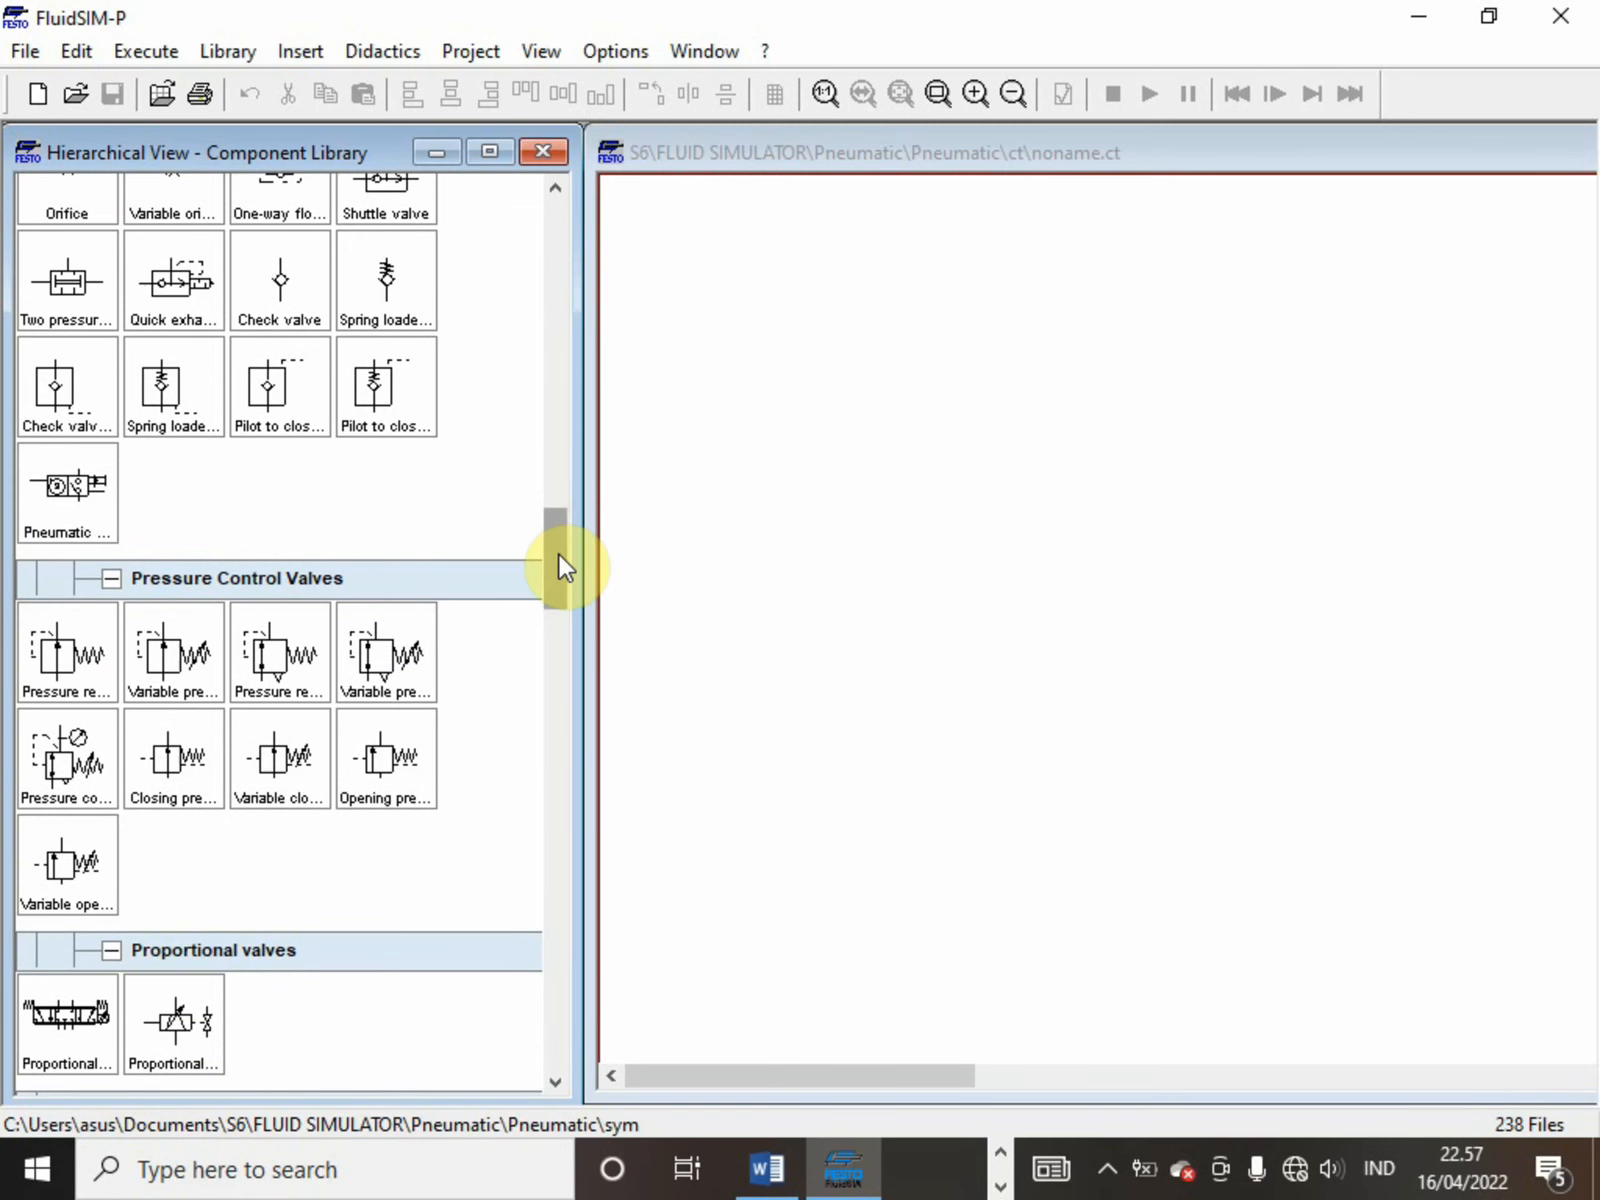
Switch to the Latihan Fluidsim document in Word and select the A+ B+ B- A- row of exercise 2's table
{"action": "mouse_move", "coordinate": [757, 1175]}
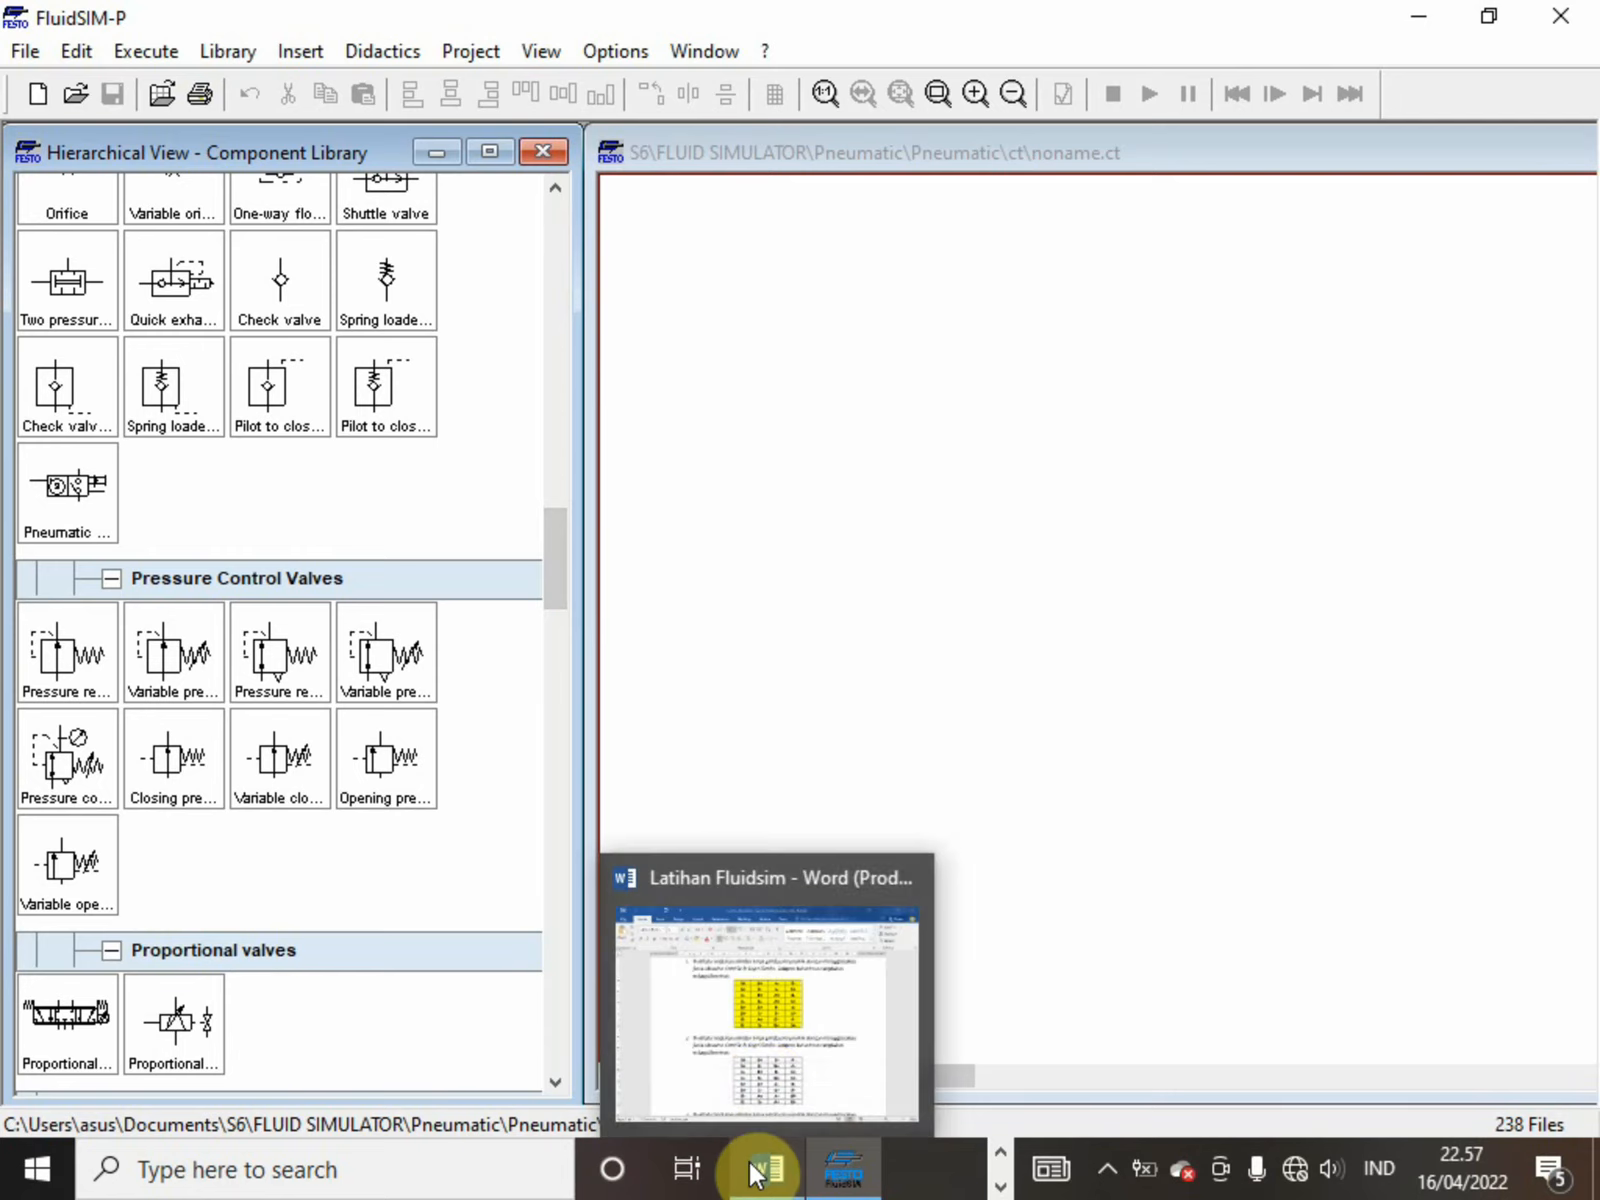
{"action": "left_click", "coordinate": [760, 1066]}
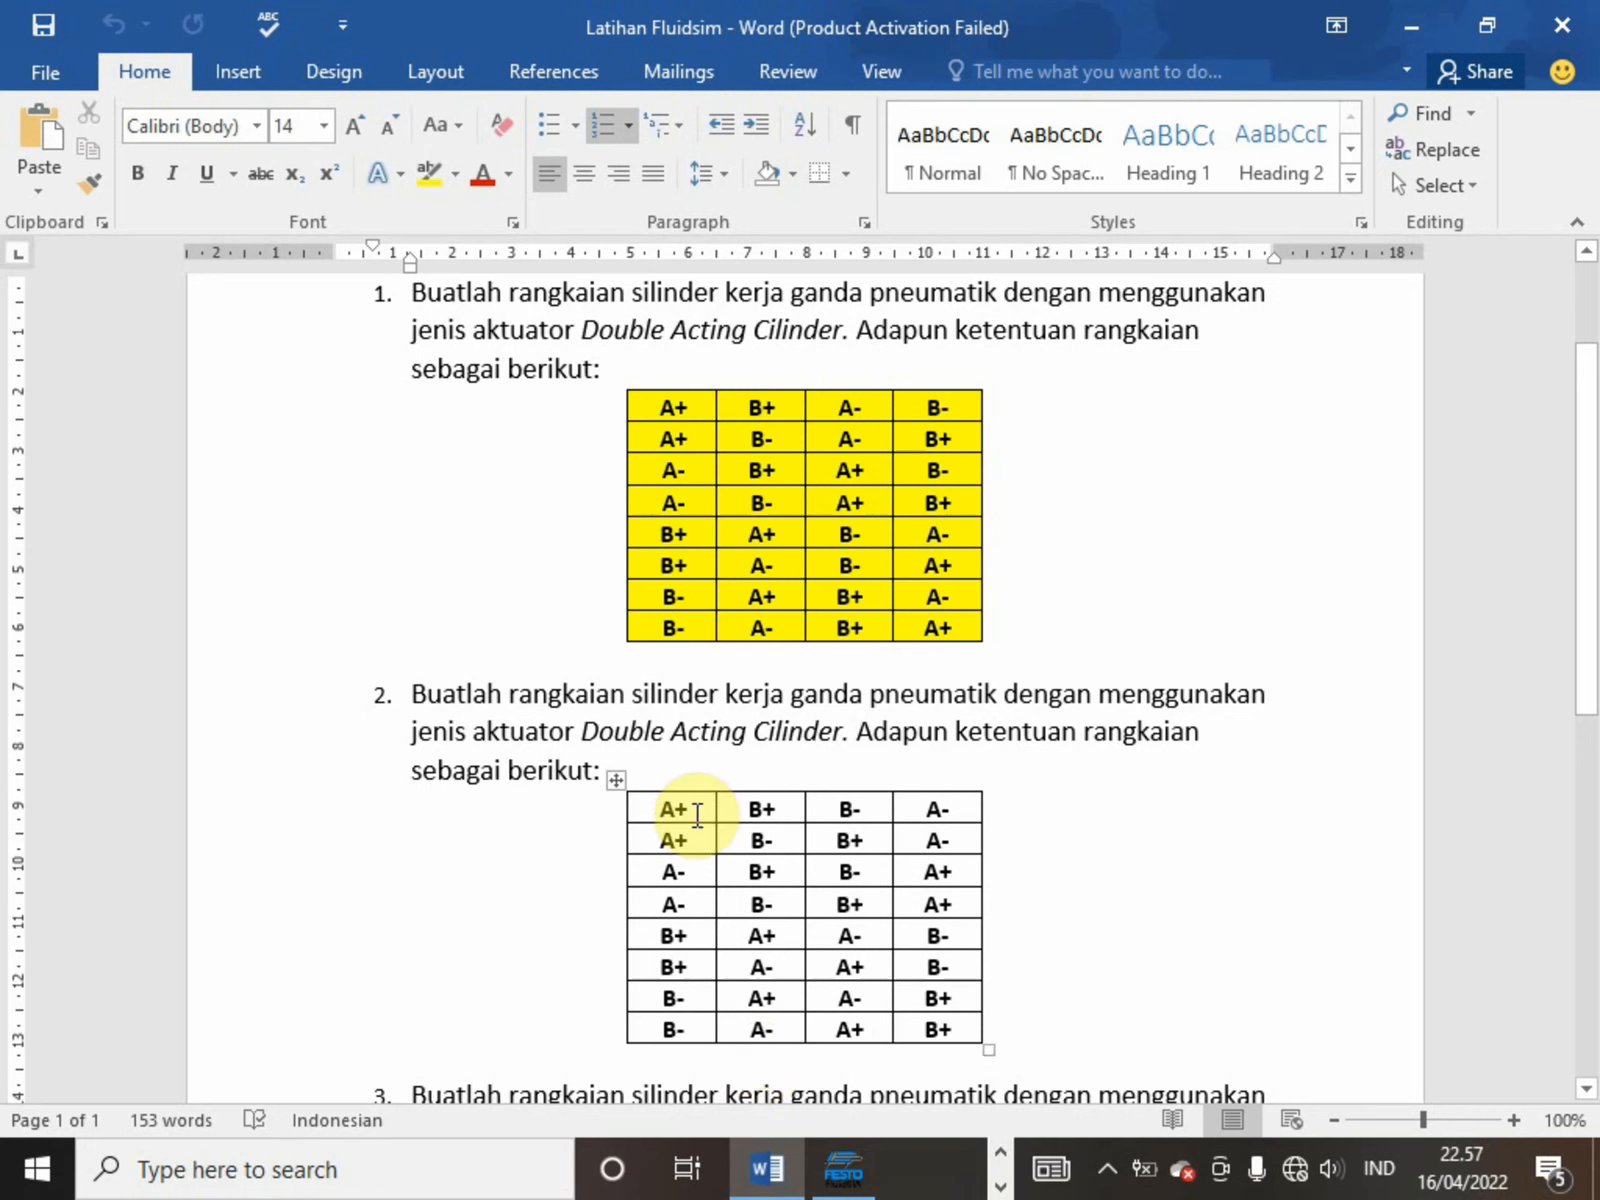
{"action": "left_click_drag", "start_coordinate": [665, 808], "coordinate": [922, 817]}
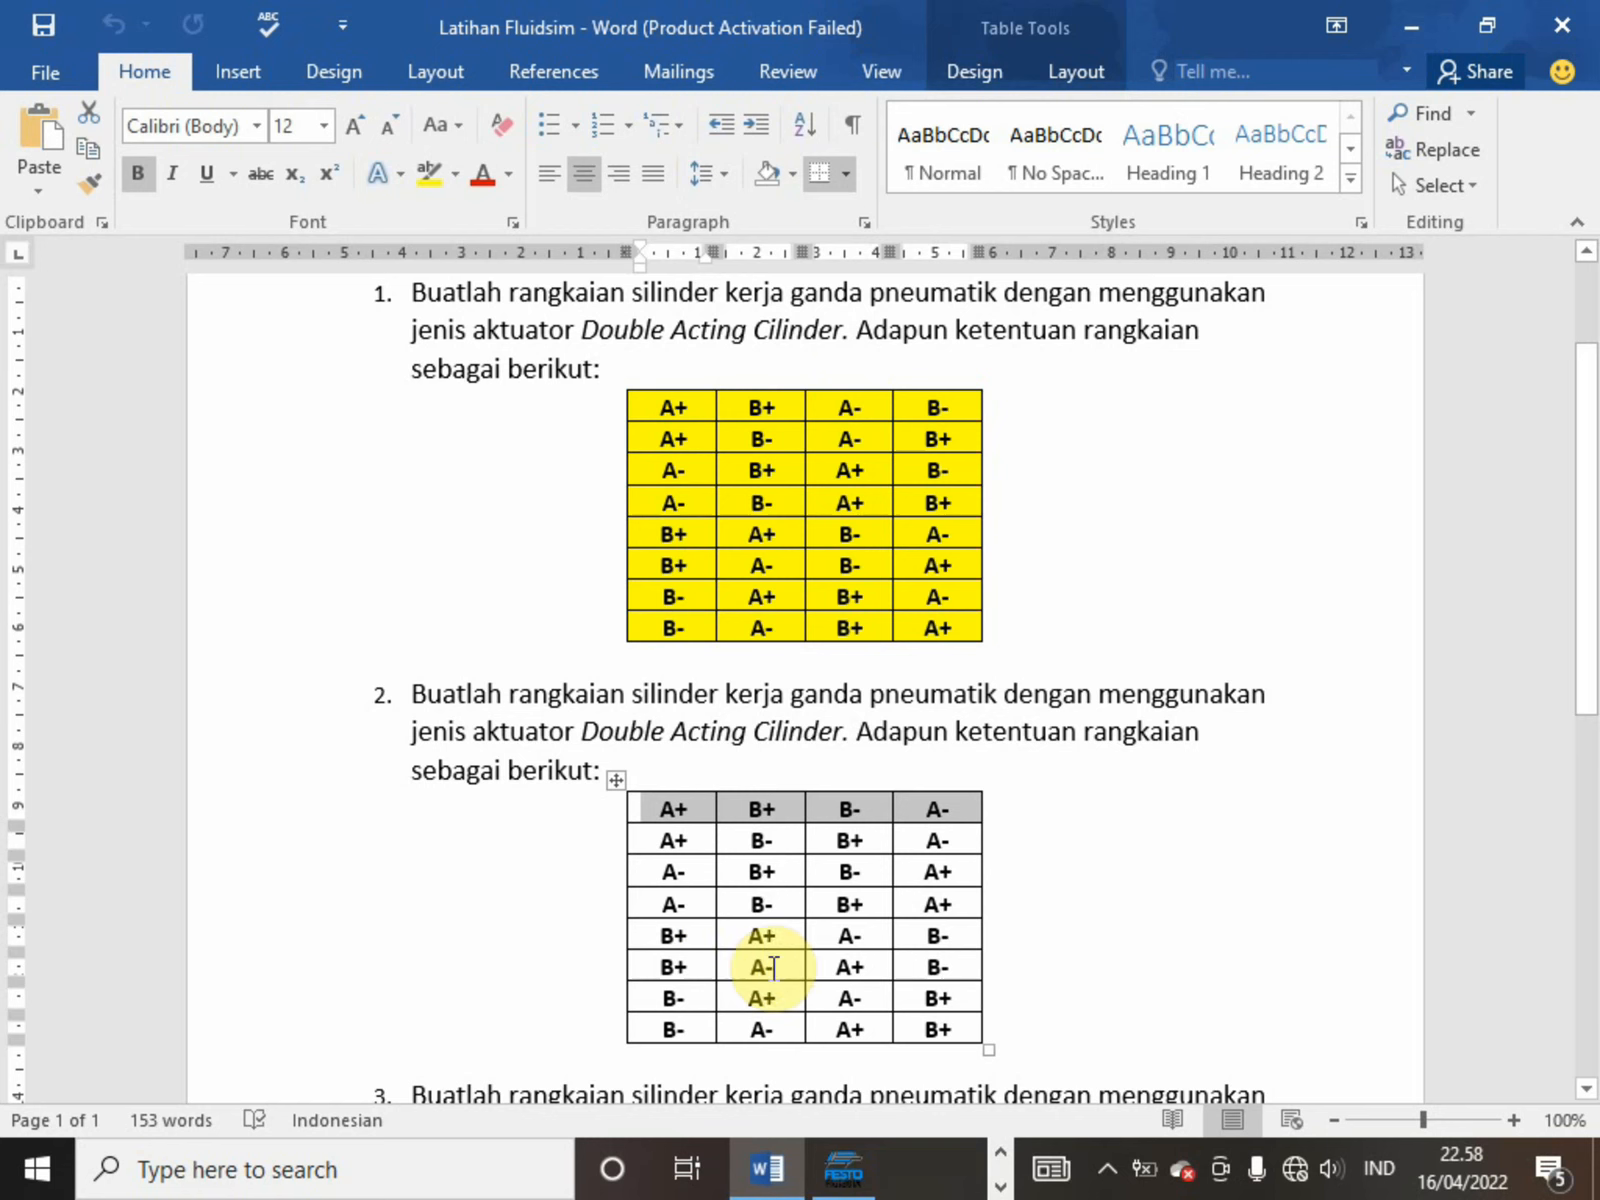
Switch to FluidSIM-P and place a double acting cylinder on the circuit sheet with a distance rule above its rod end
{"action": "mouse_move", "coordinate": [846, 1185]}
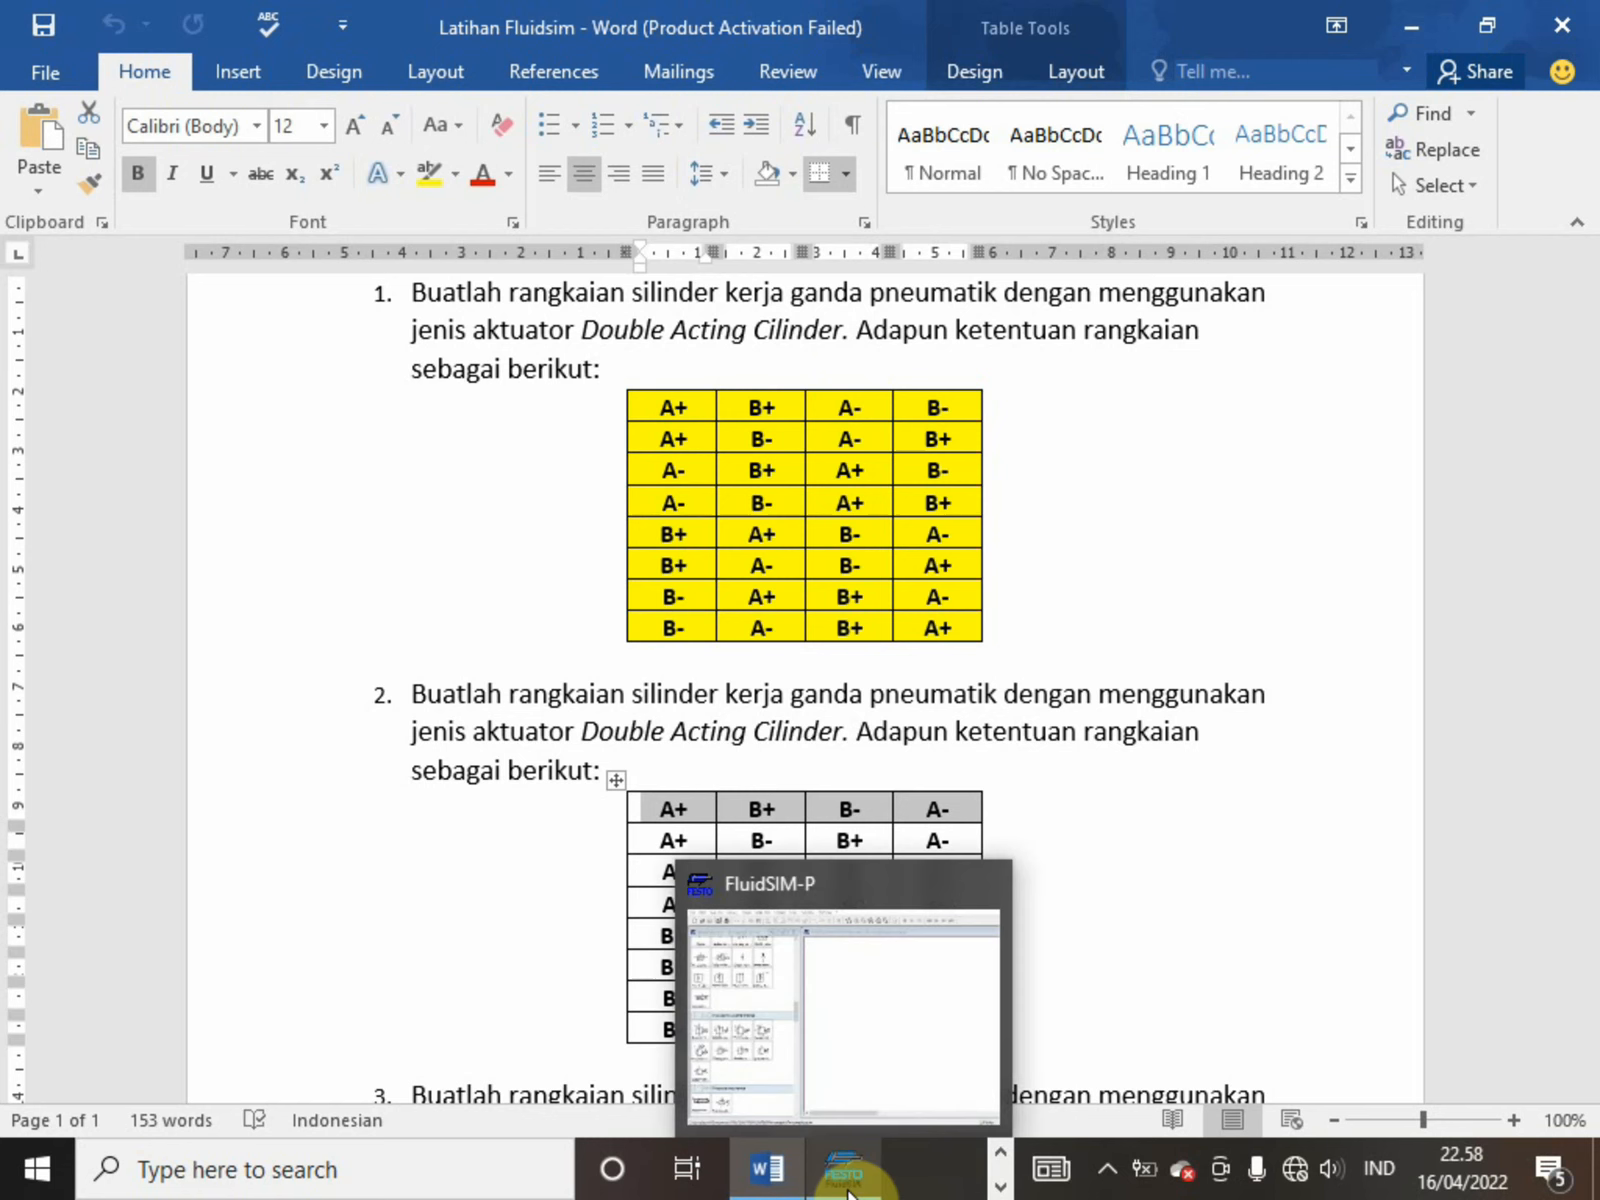
{"action": "mouse_move", "coordinate": [868, 1070]}
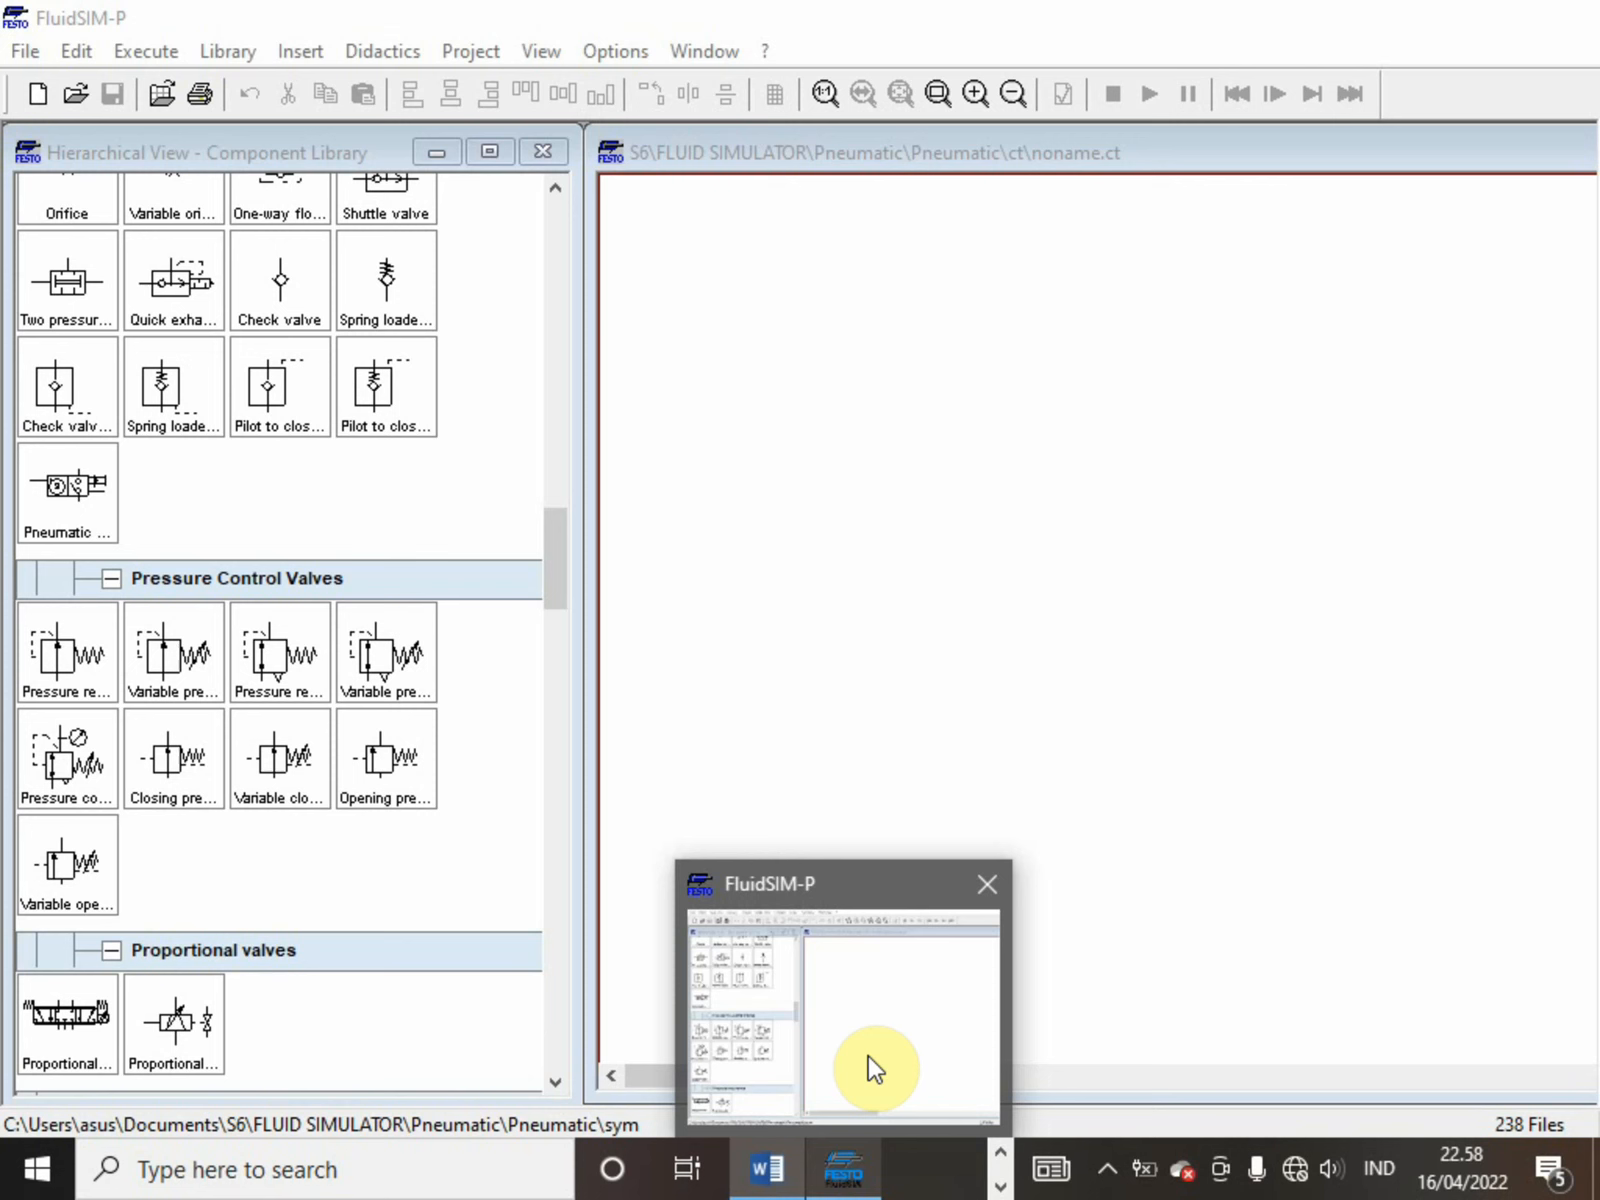
{"action": "left_click", "coordinate": [868, 1056]}
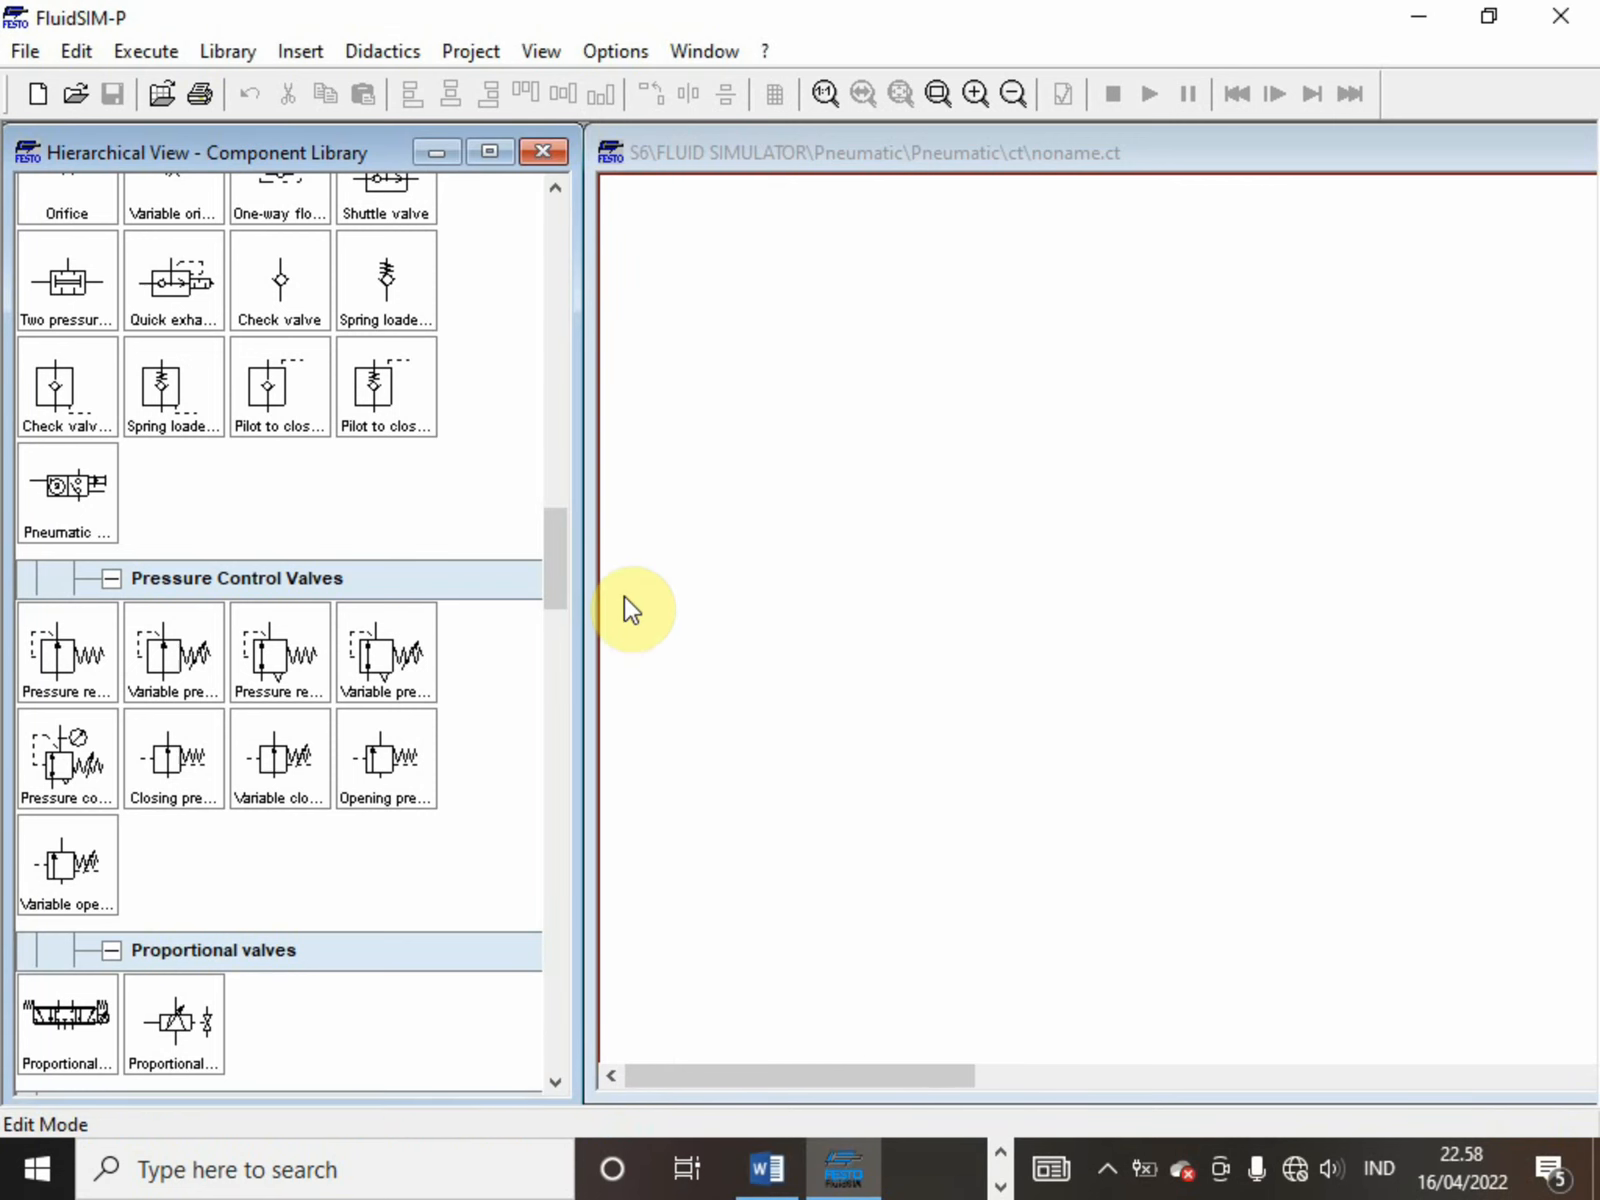
{"action": "left_click_drag", "start_coordinate": [558, 585], "coordinate": [455, 303]}
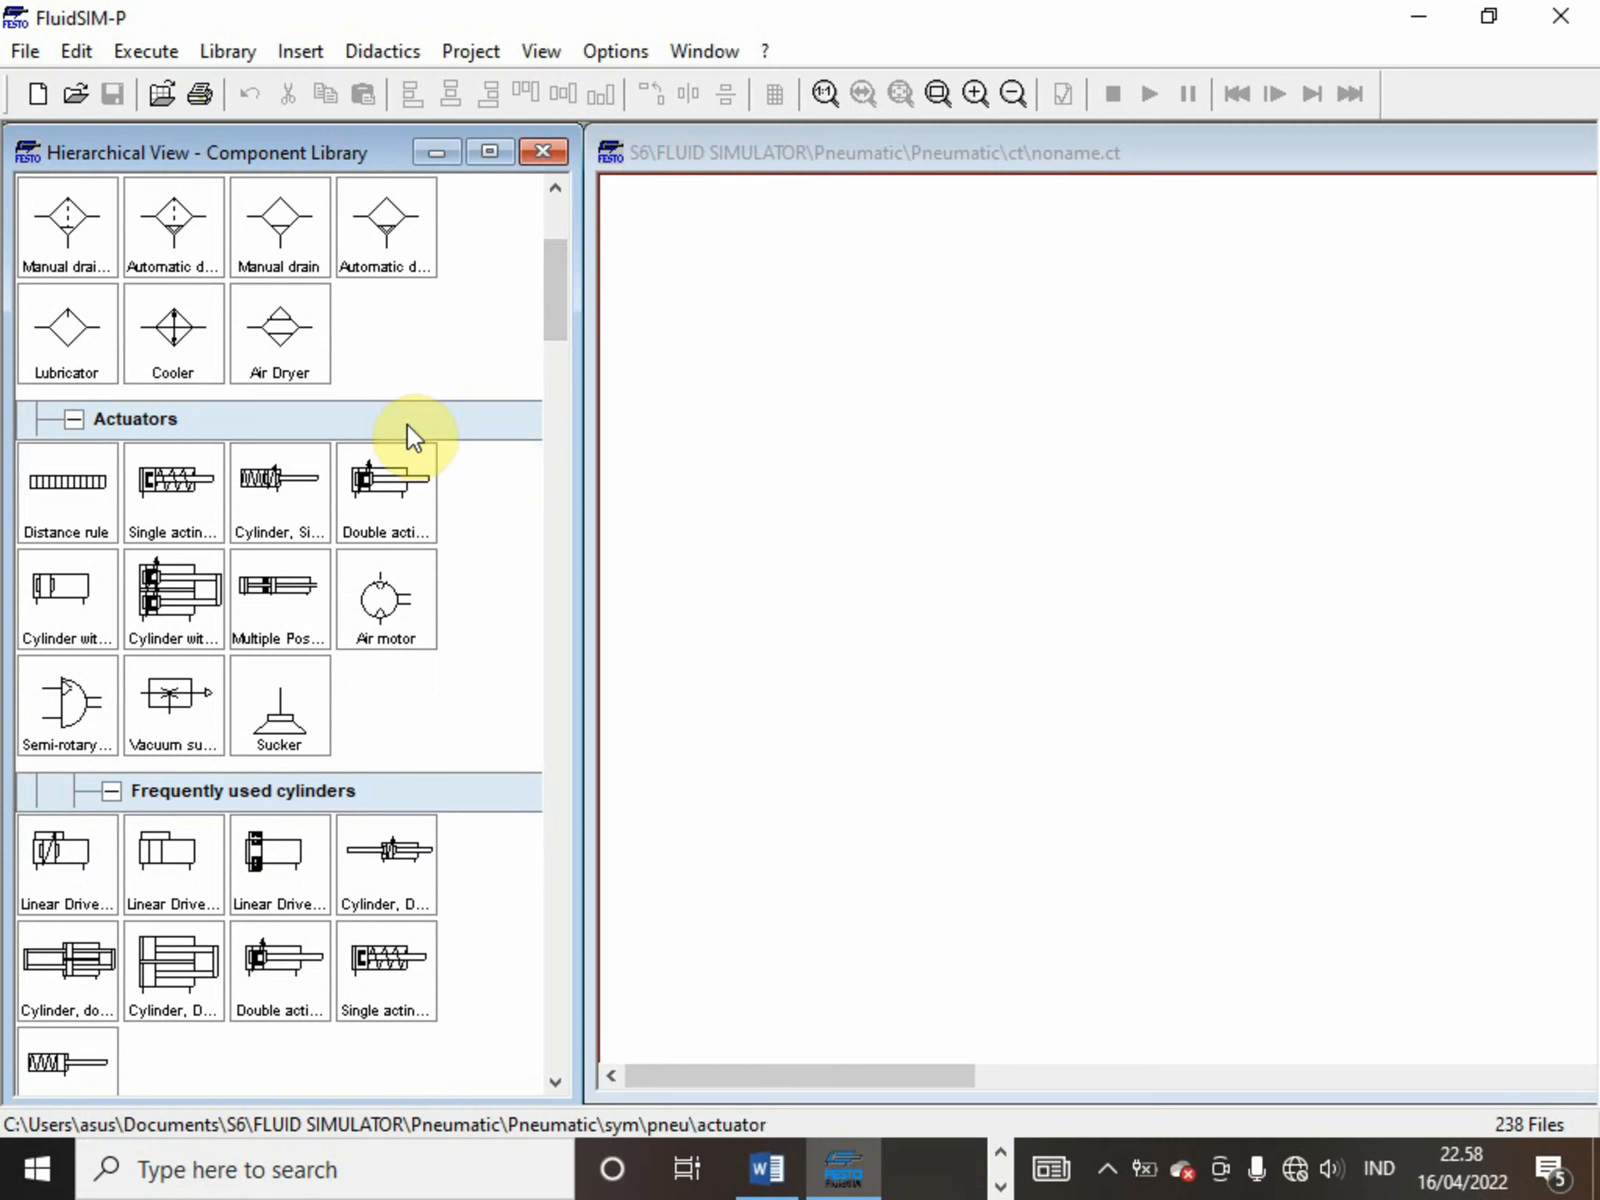
{"action": "left_click", "coordinate": [399, 451]}
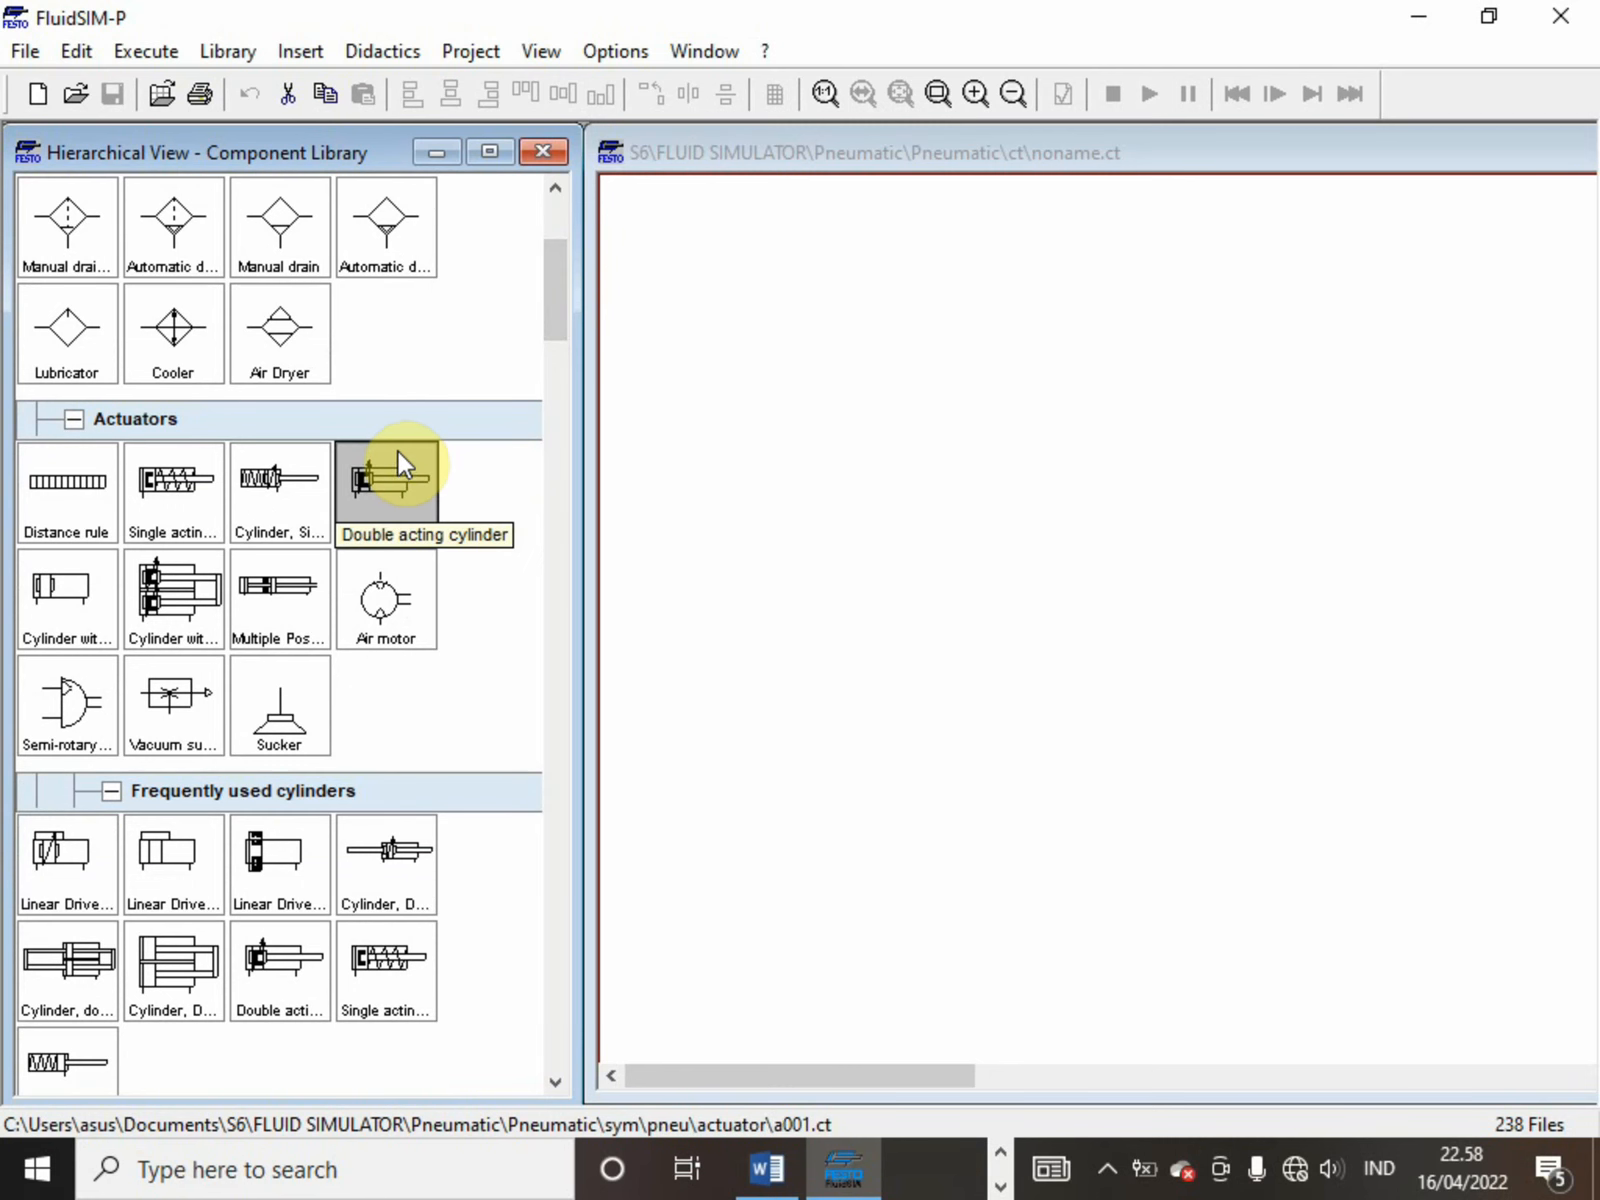
{"action": "left_click", "coordinate": [91, 486]}
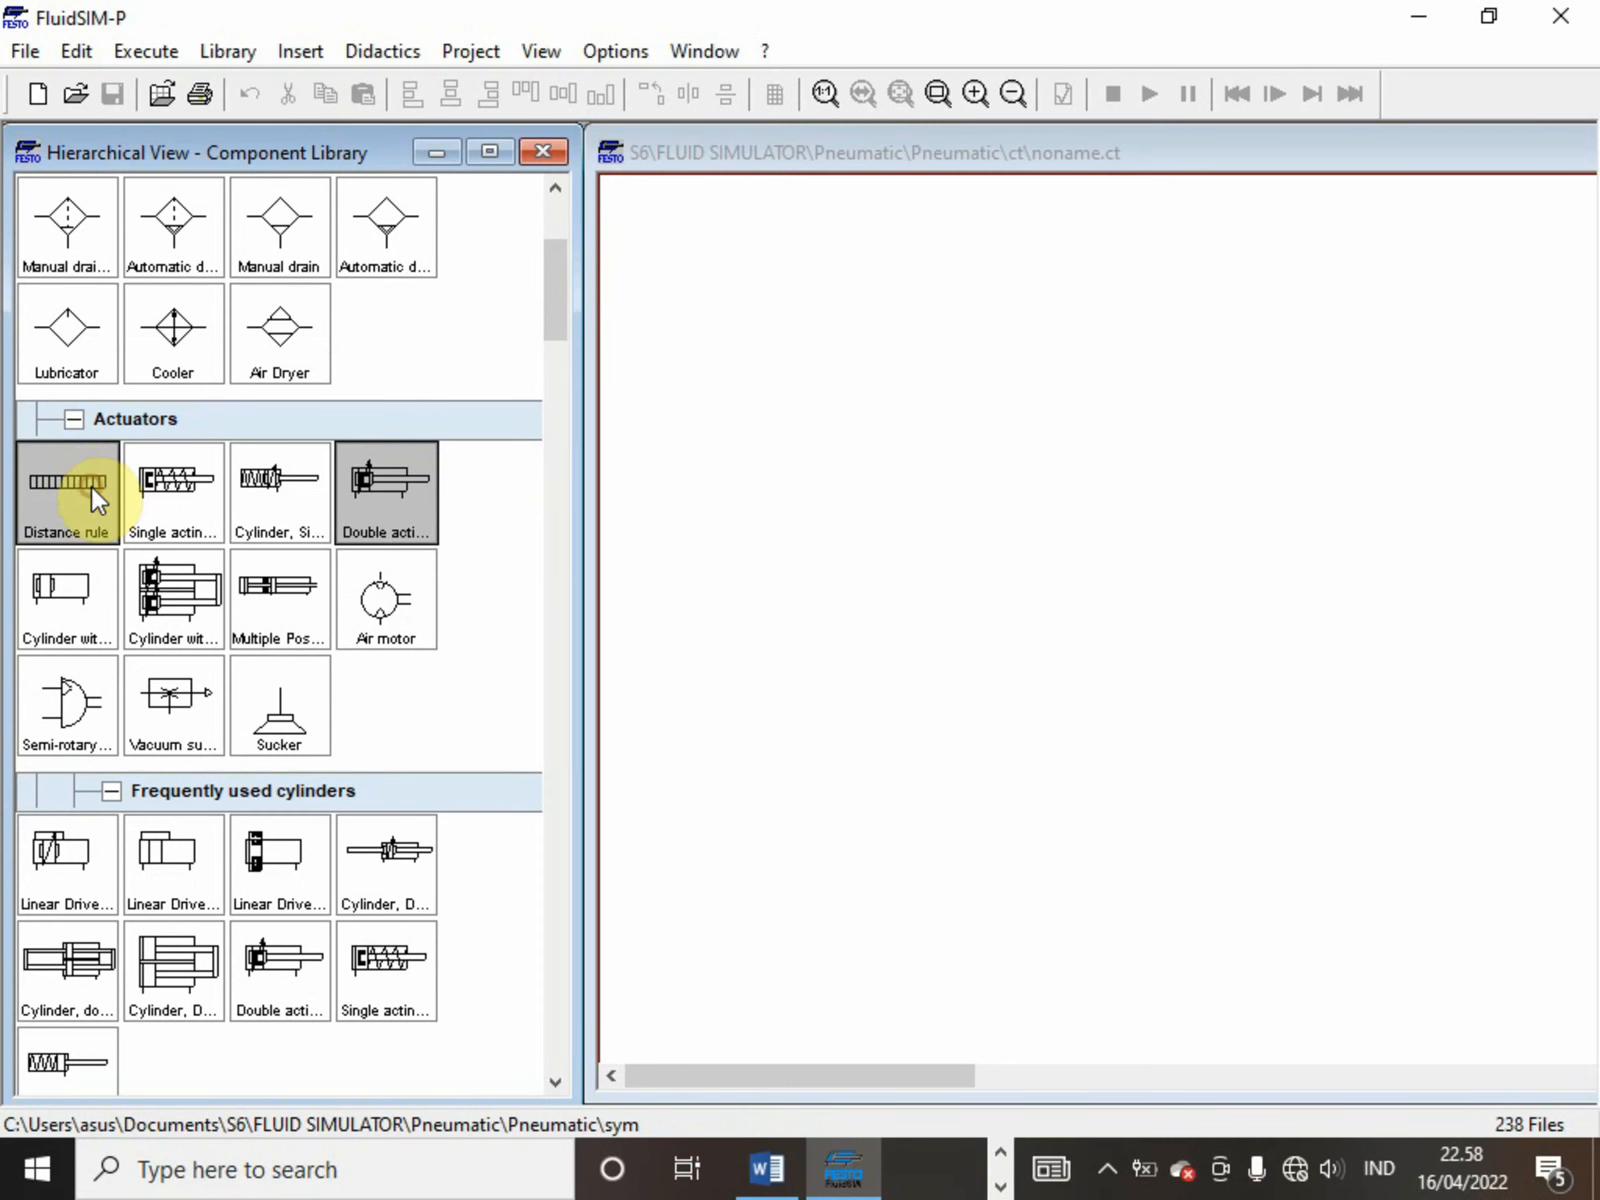
{"action": "left_click_drag", "start_coordinate": [394, 476], "coordinate": [770, 340]}
{"action": "left_click_drag", "start_coordinate": [787, 340], "coordinate": [844, 298]}
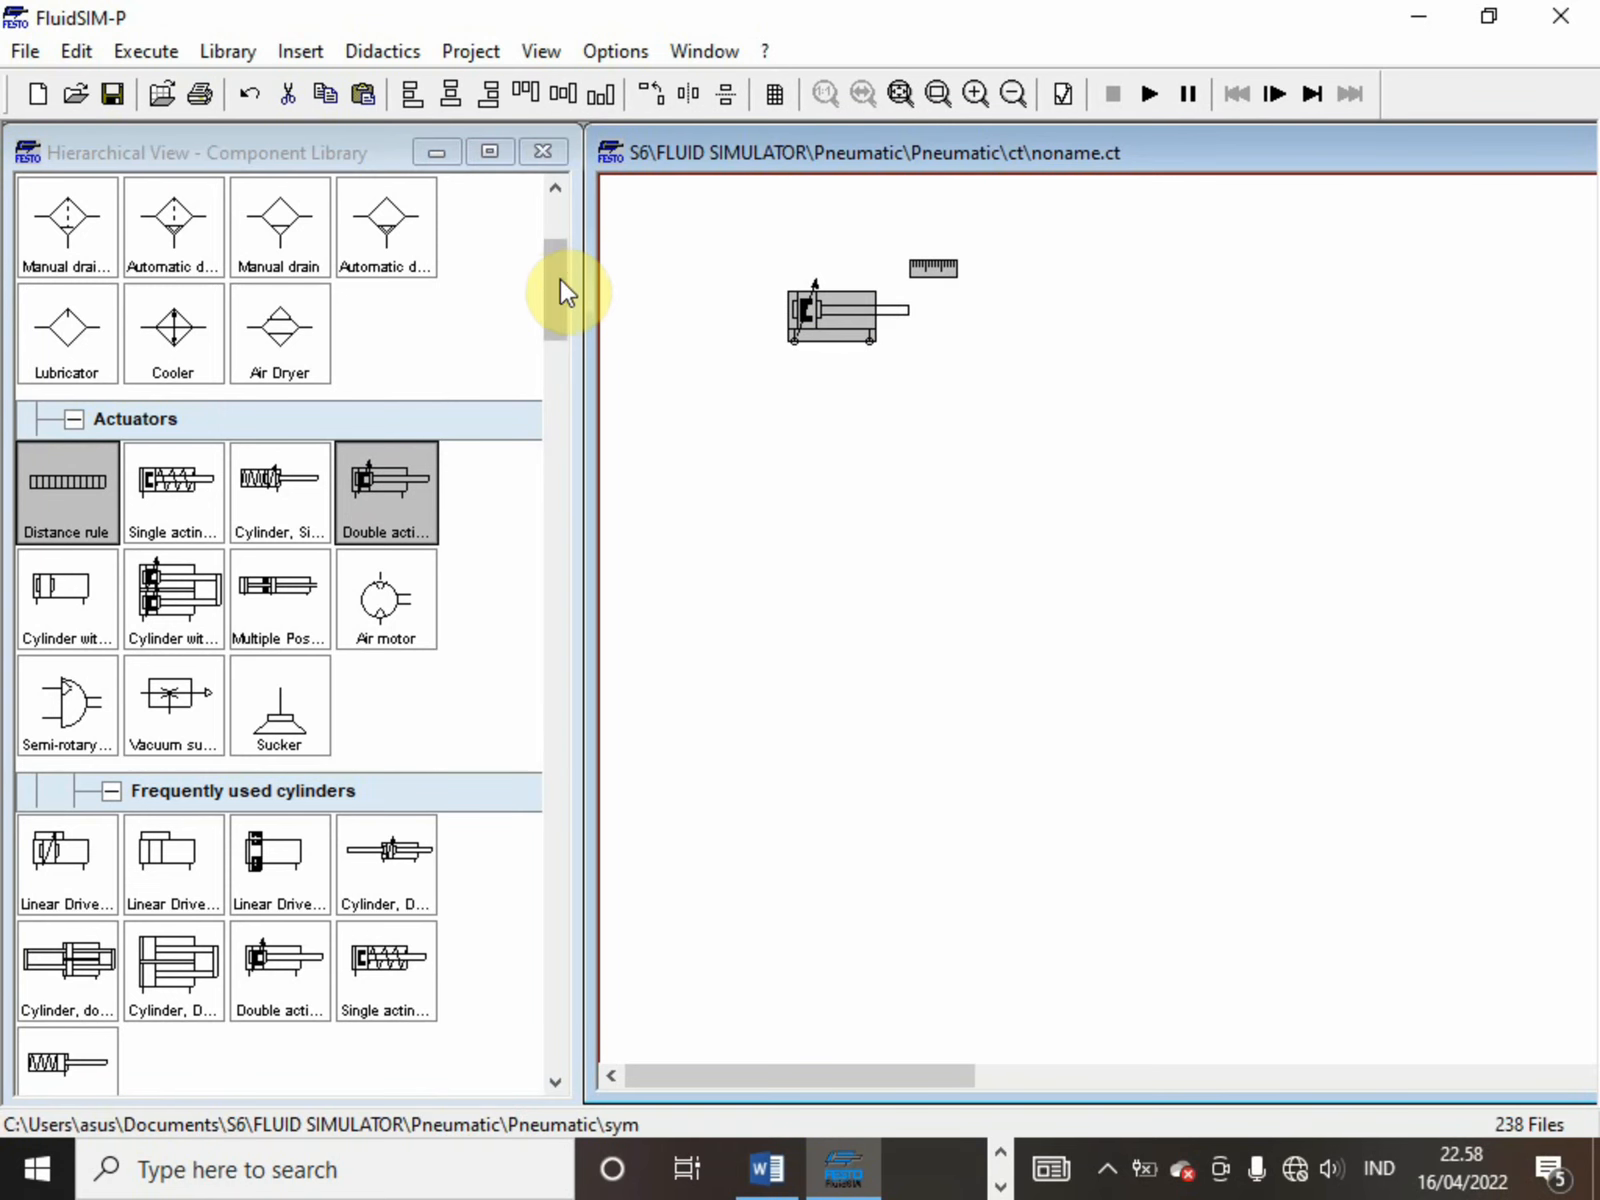
Place a text element above the circuit, check the sequence tables in Word and return to FluidSIM-P
{"action": "left_click_drag", "start_coordinate": [558, 272], "coordinate": [510, 1040]}
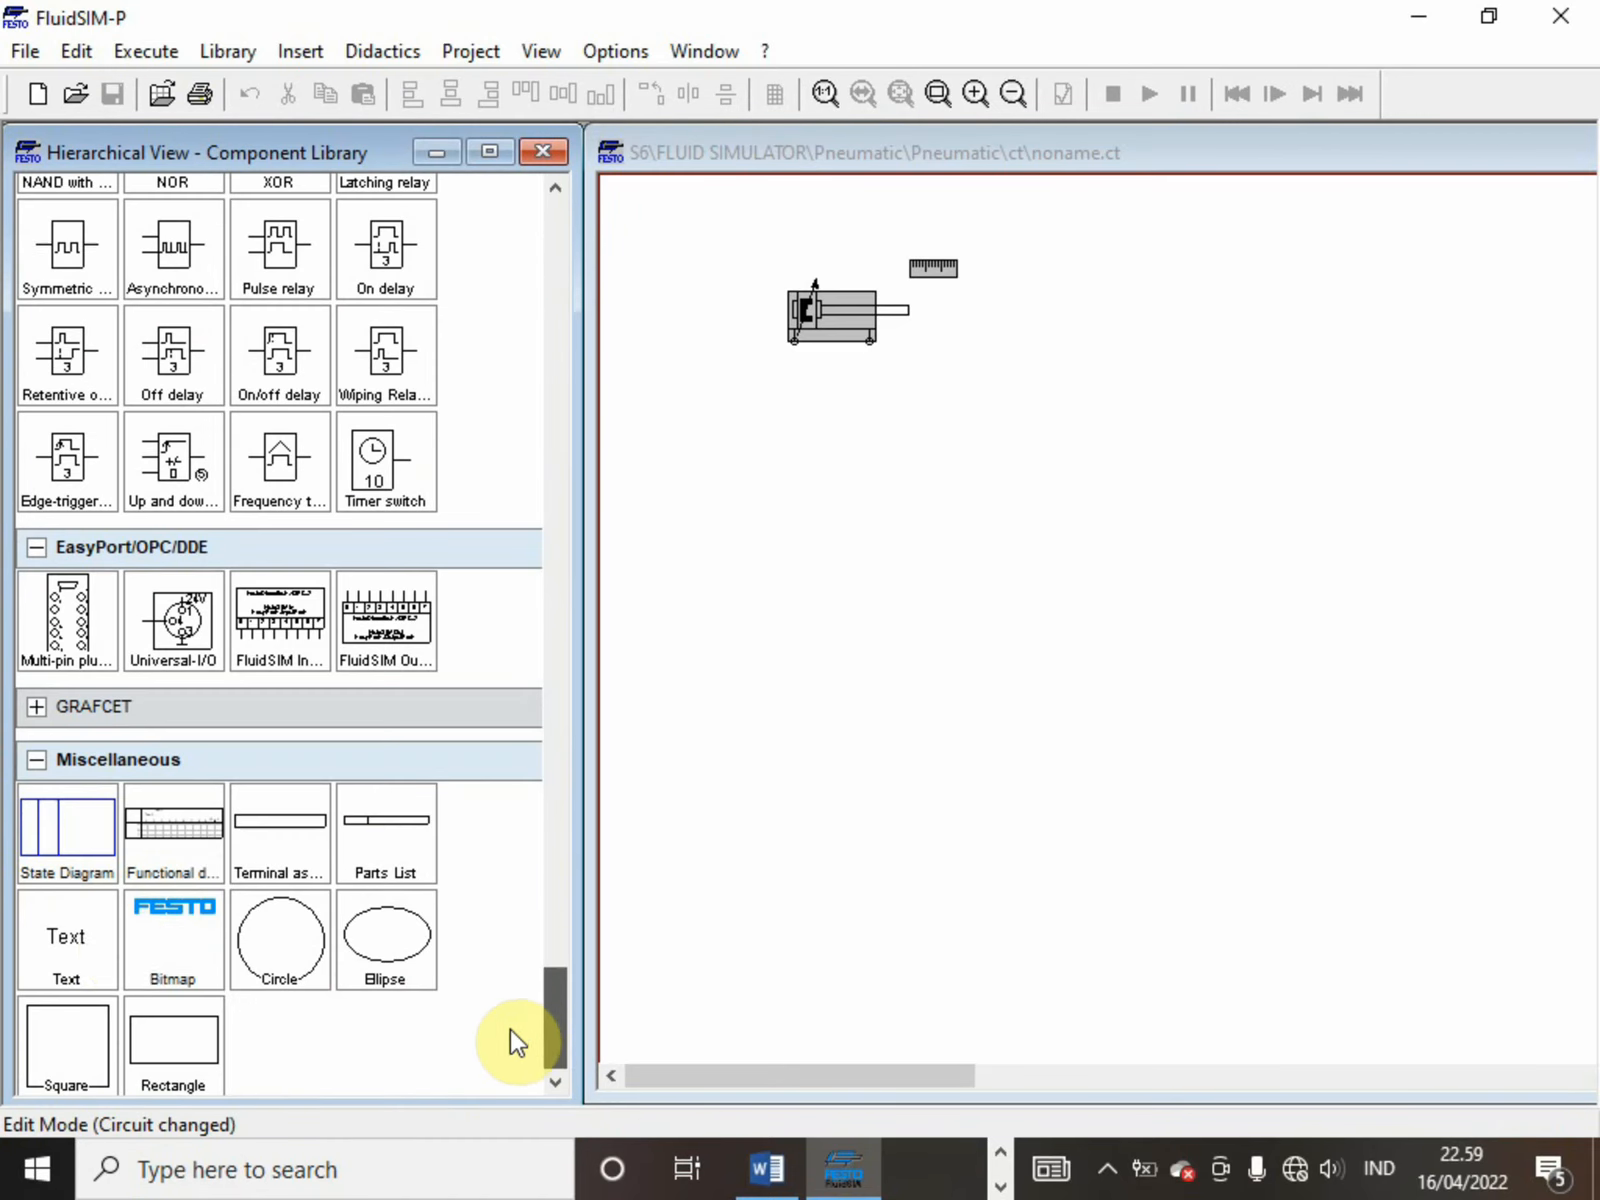
{"action": "left_click_drag", "start_coordinate": [60, 936], "coordinate": [1135, 193]}
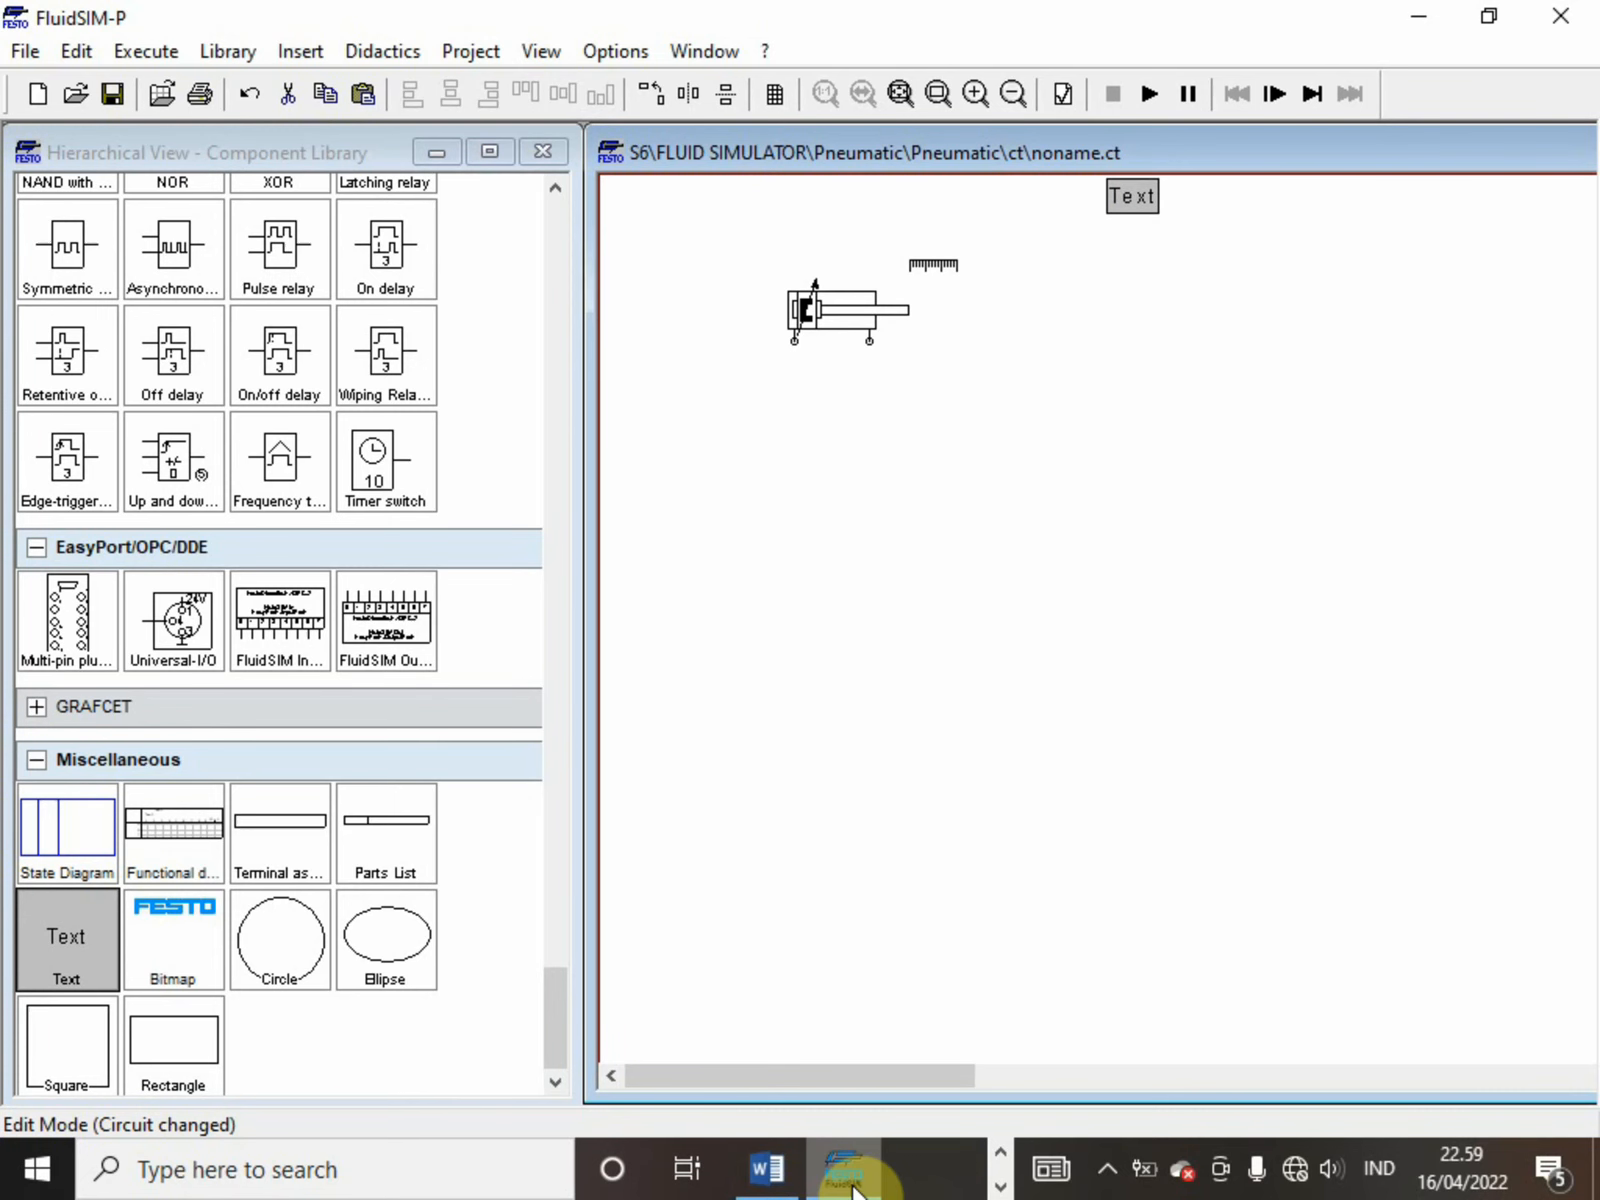
{"action": "mouse_move", "coordinate": [767, 1168]}
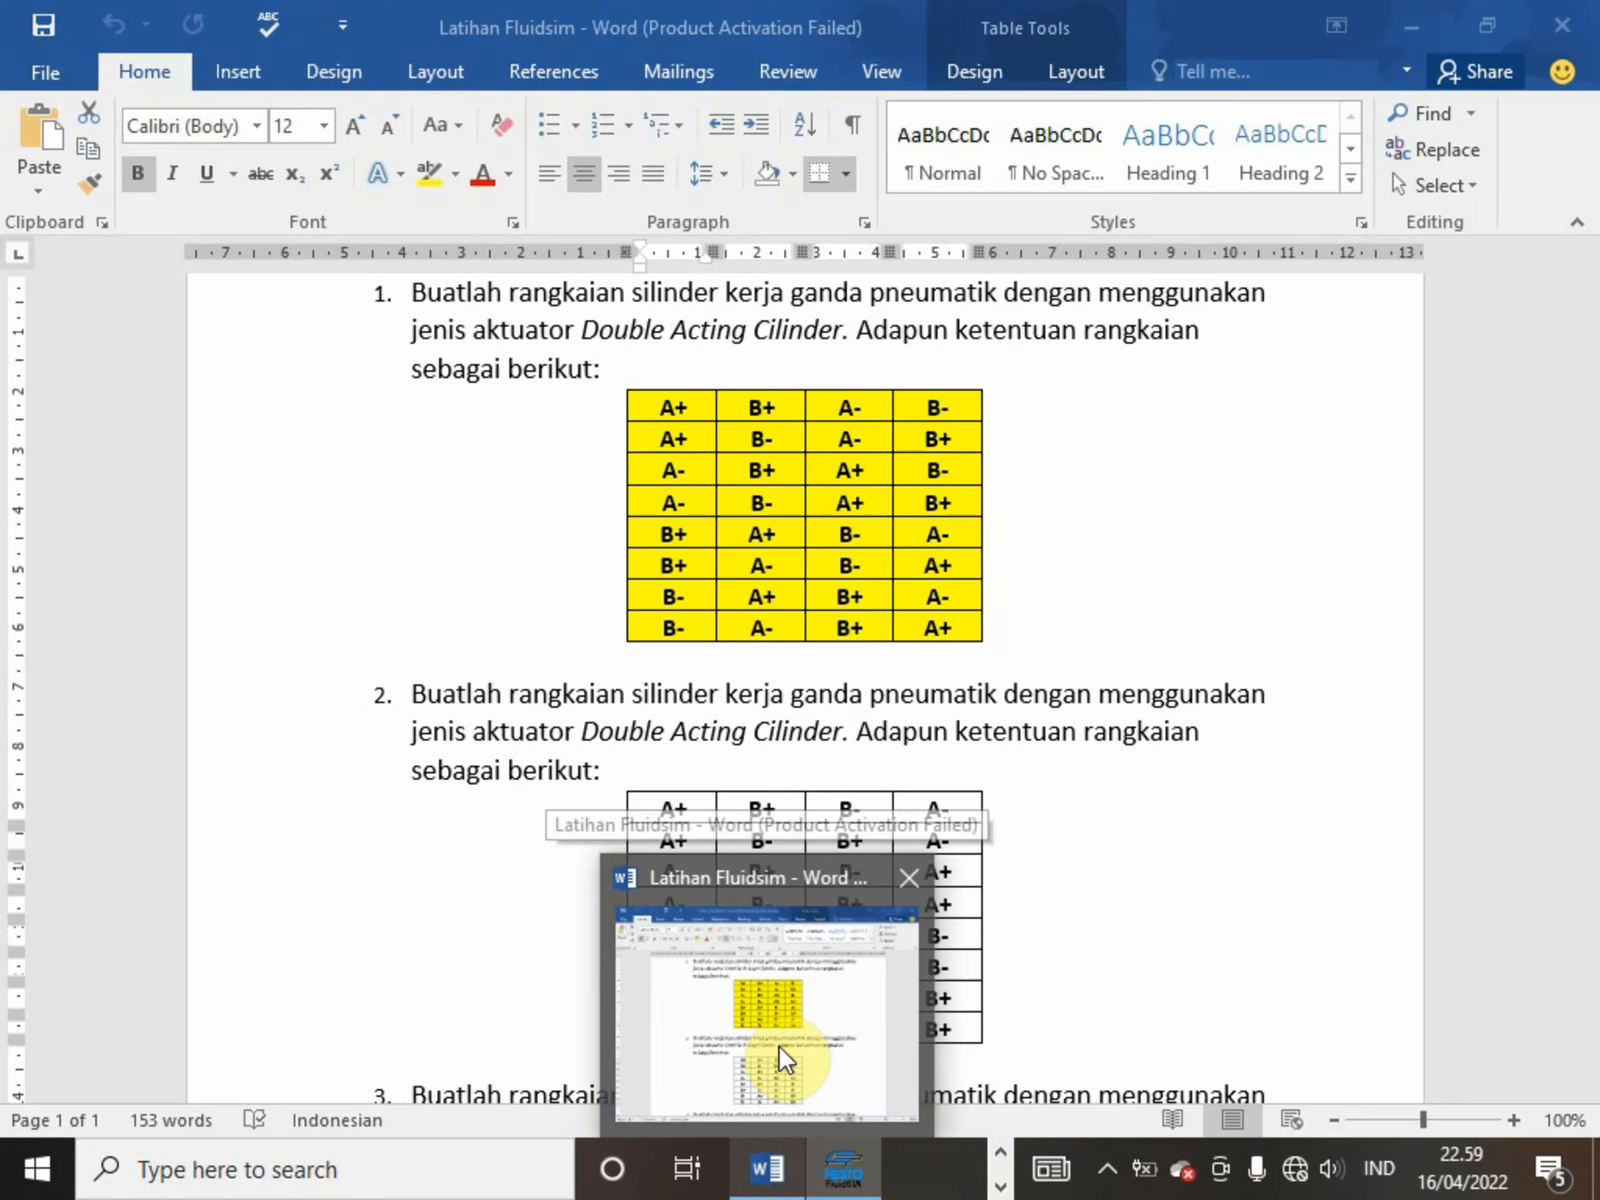
{"action": "left_click", "coordinate": [779, 1045]}
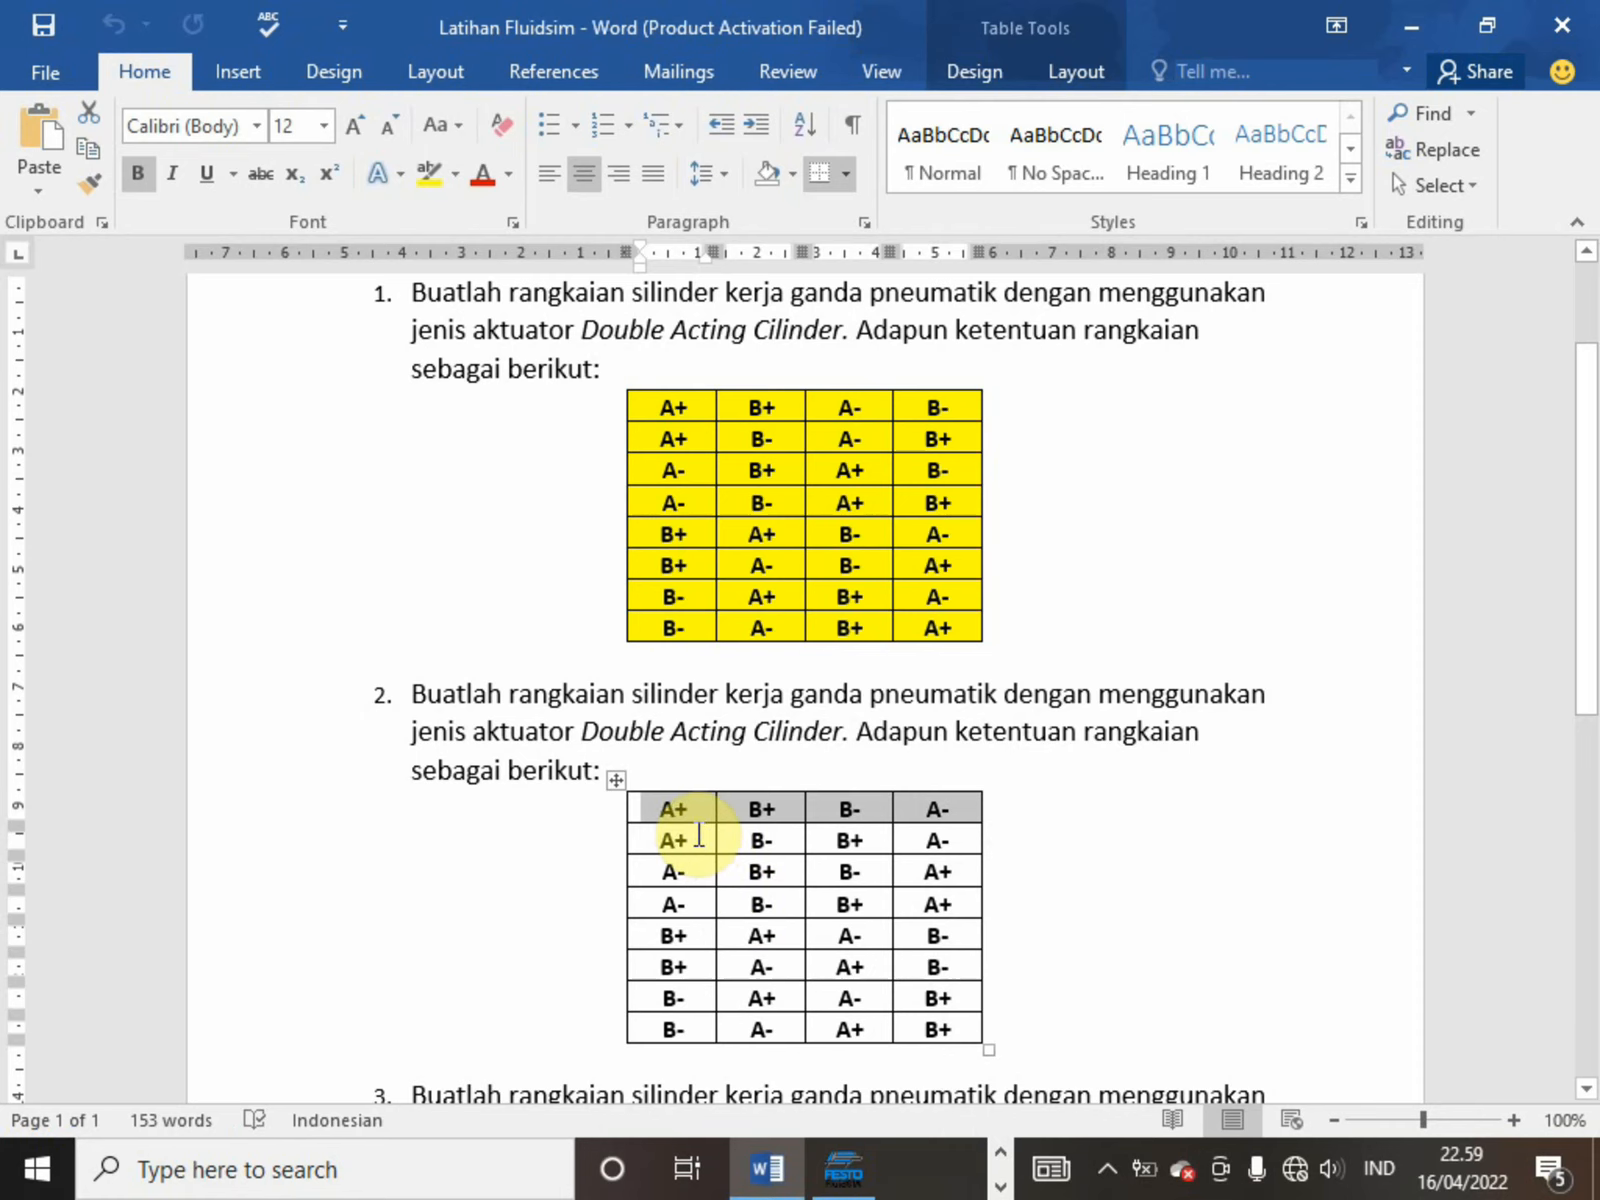
{"action": "left_click", "coordinate": [814, 1170]}
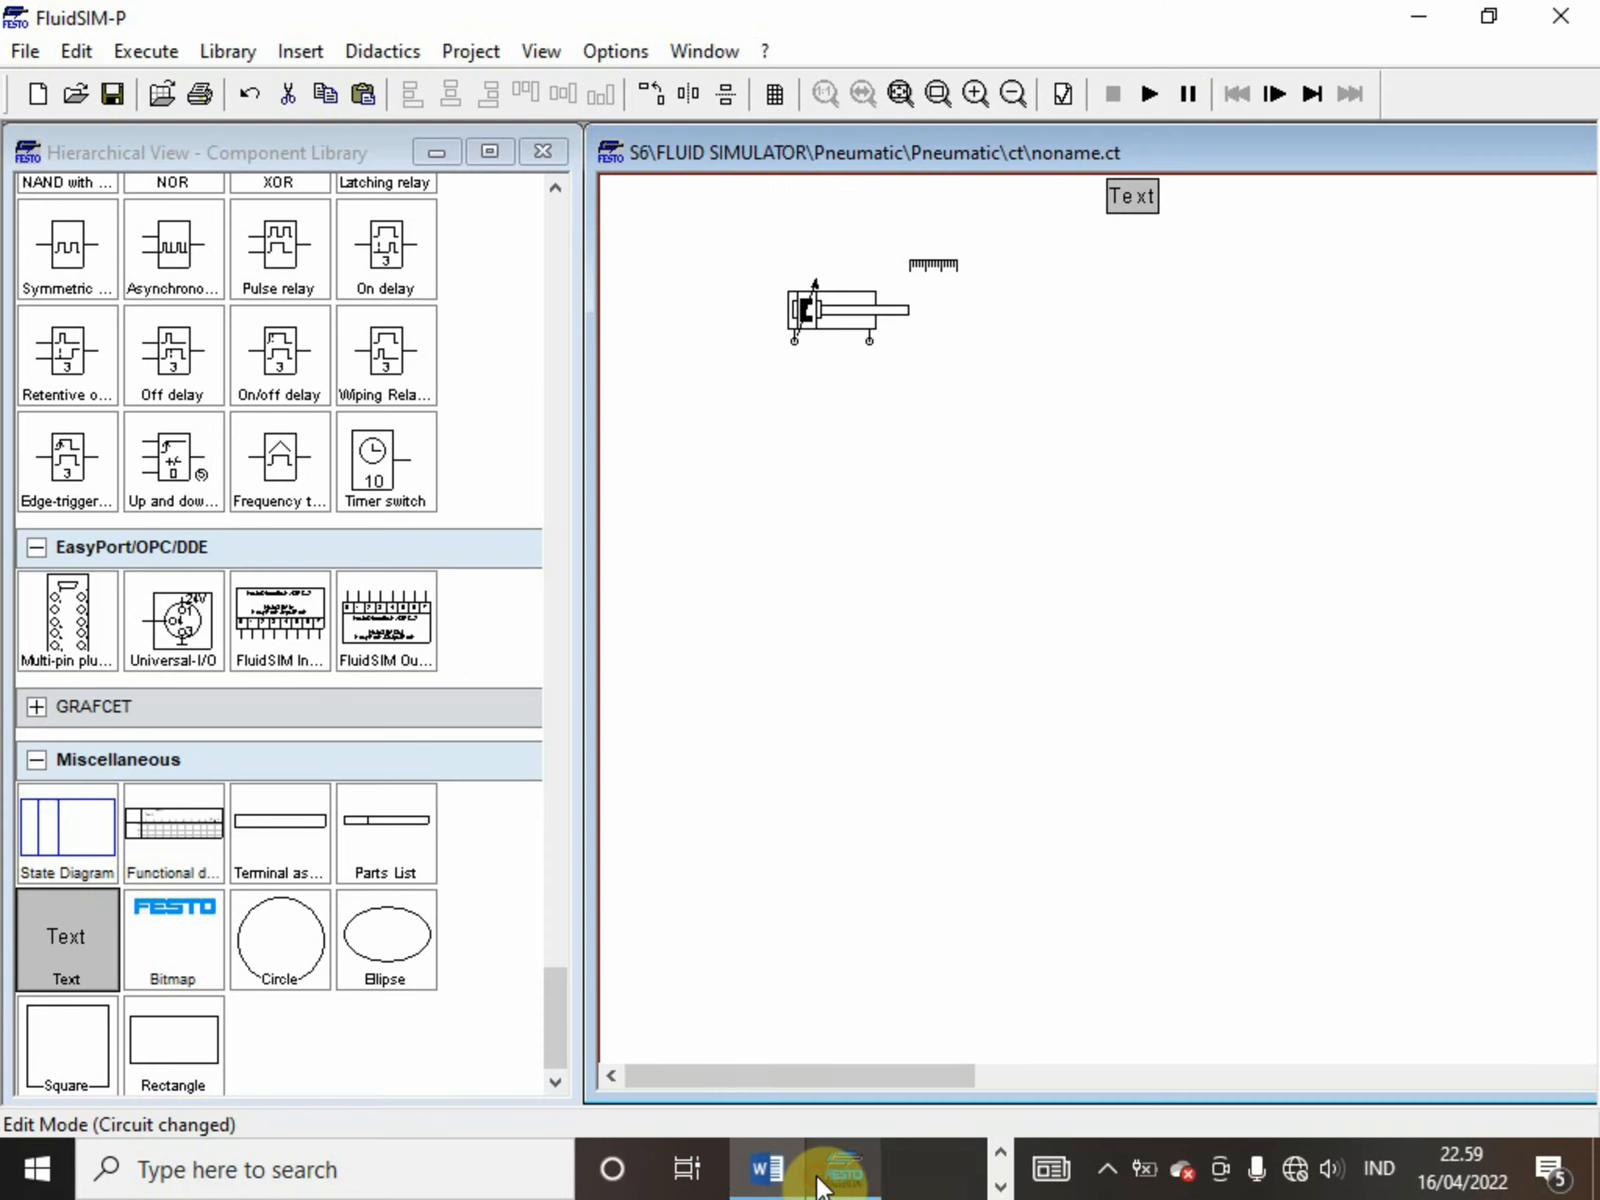
Change the text element's content to "A+ B+ A- B-"
{"action": "double_click", "coordinate": [1135, 187]}
{"action": "type", "text": "A+ B+ A- B+"}
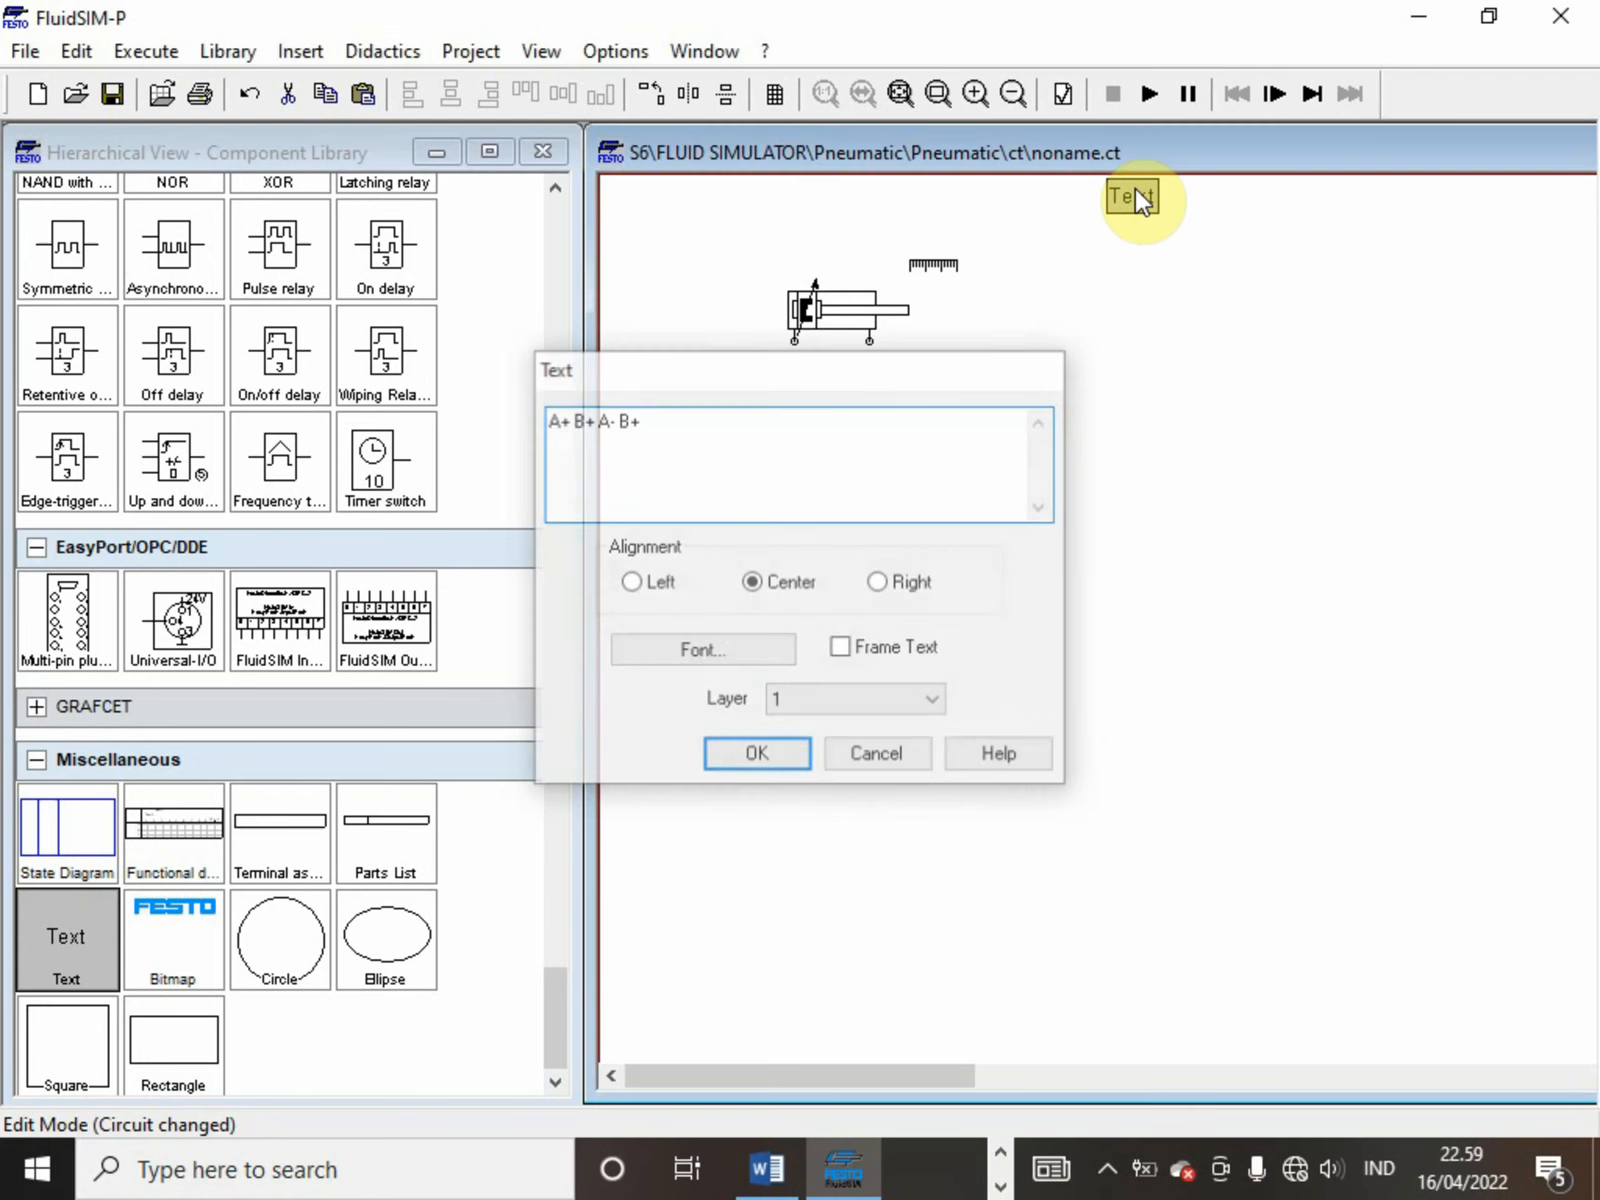
{"action": "key", "text": "Return"}
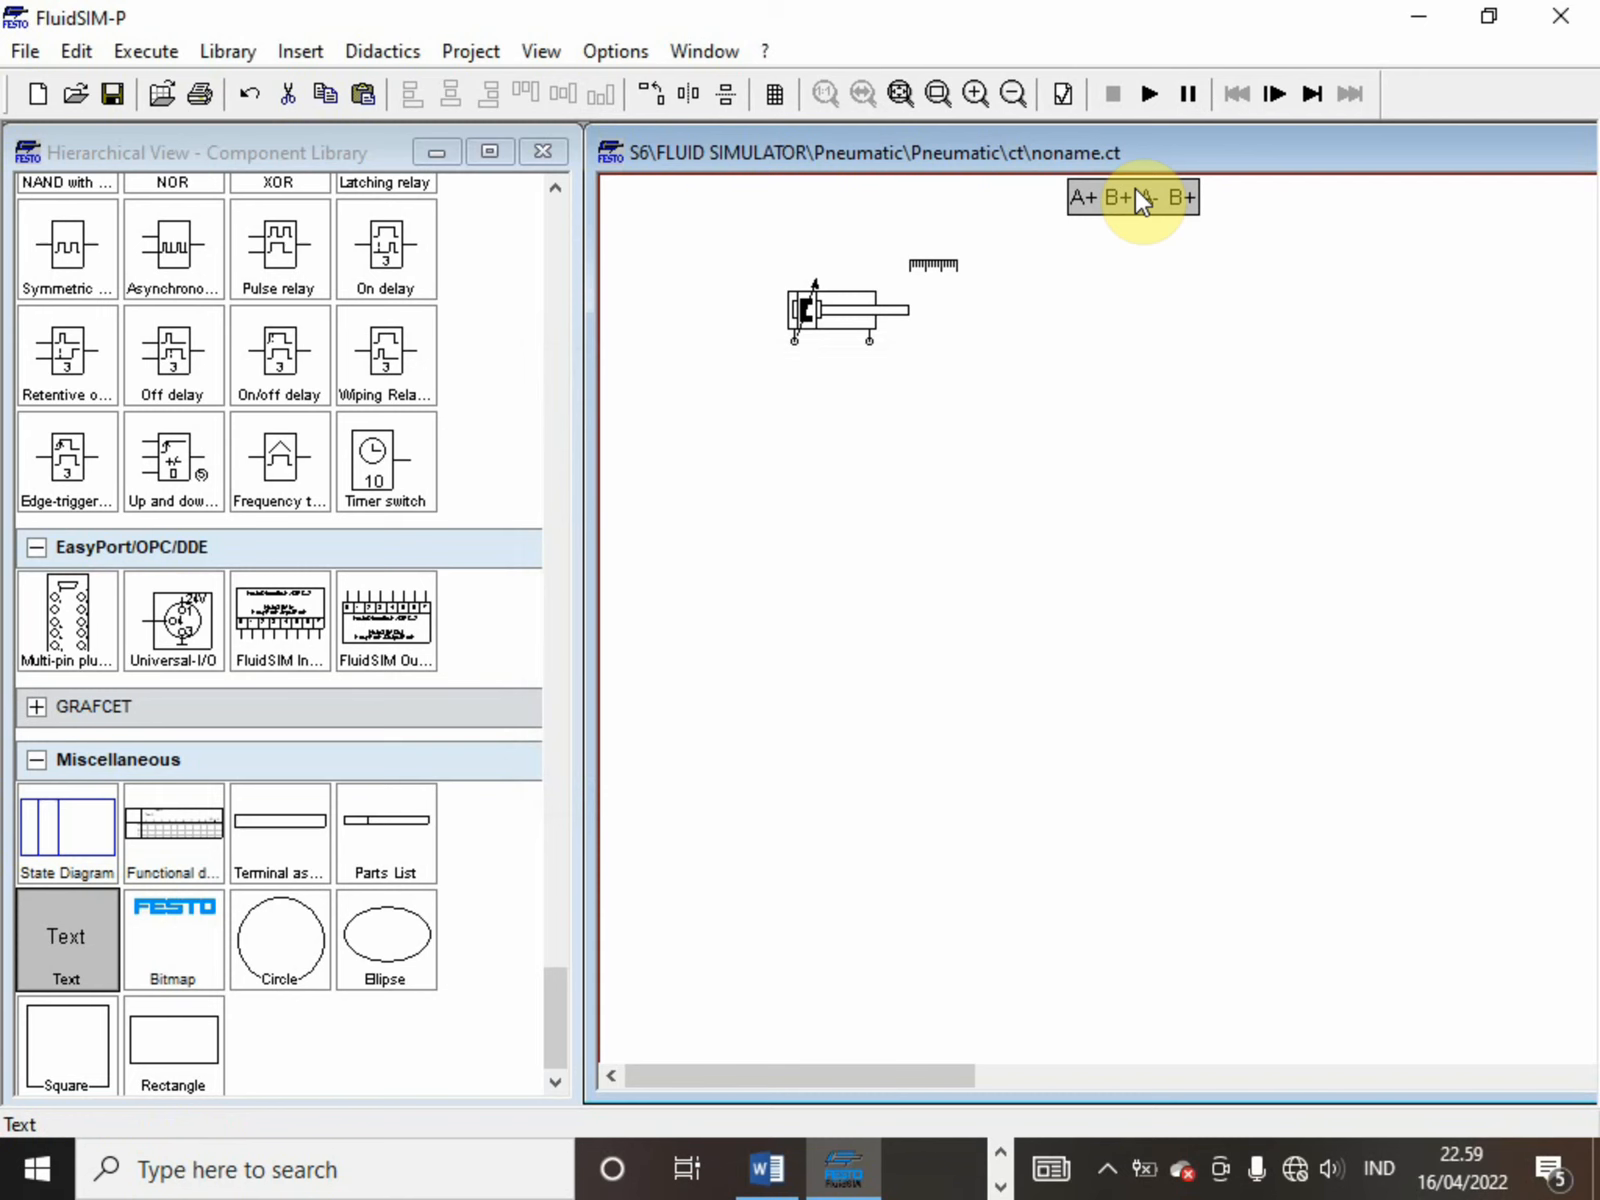
{"action": "double_click", "coordinate": [1135, 188]}
{"action": "key", "text": "End"}
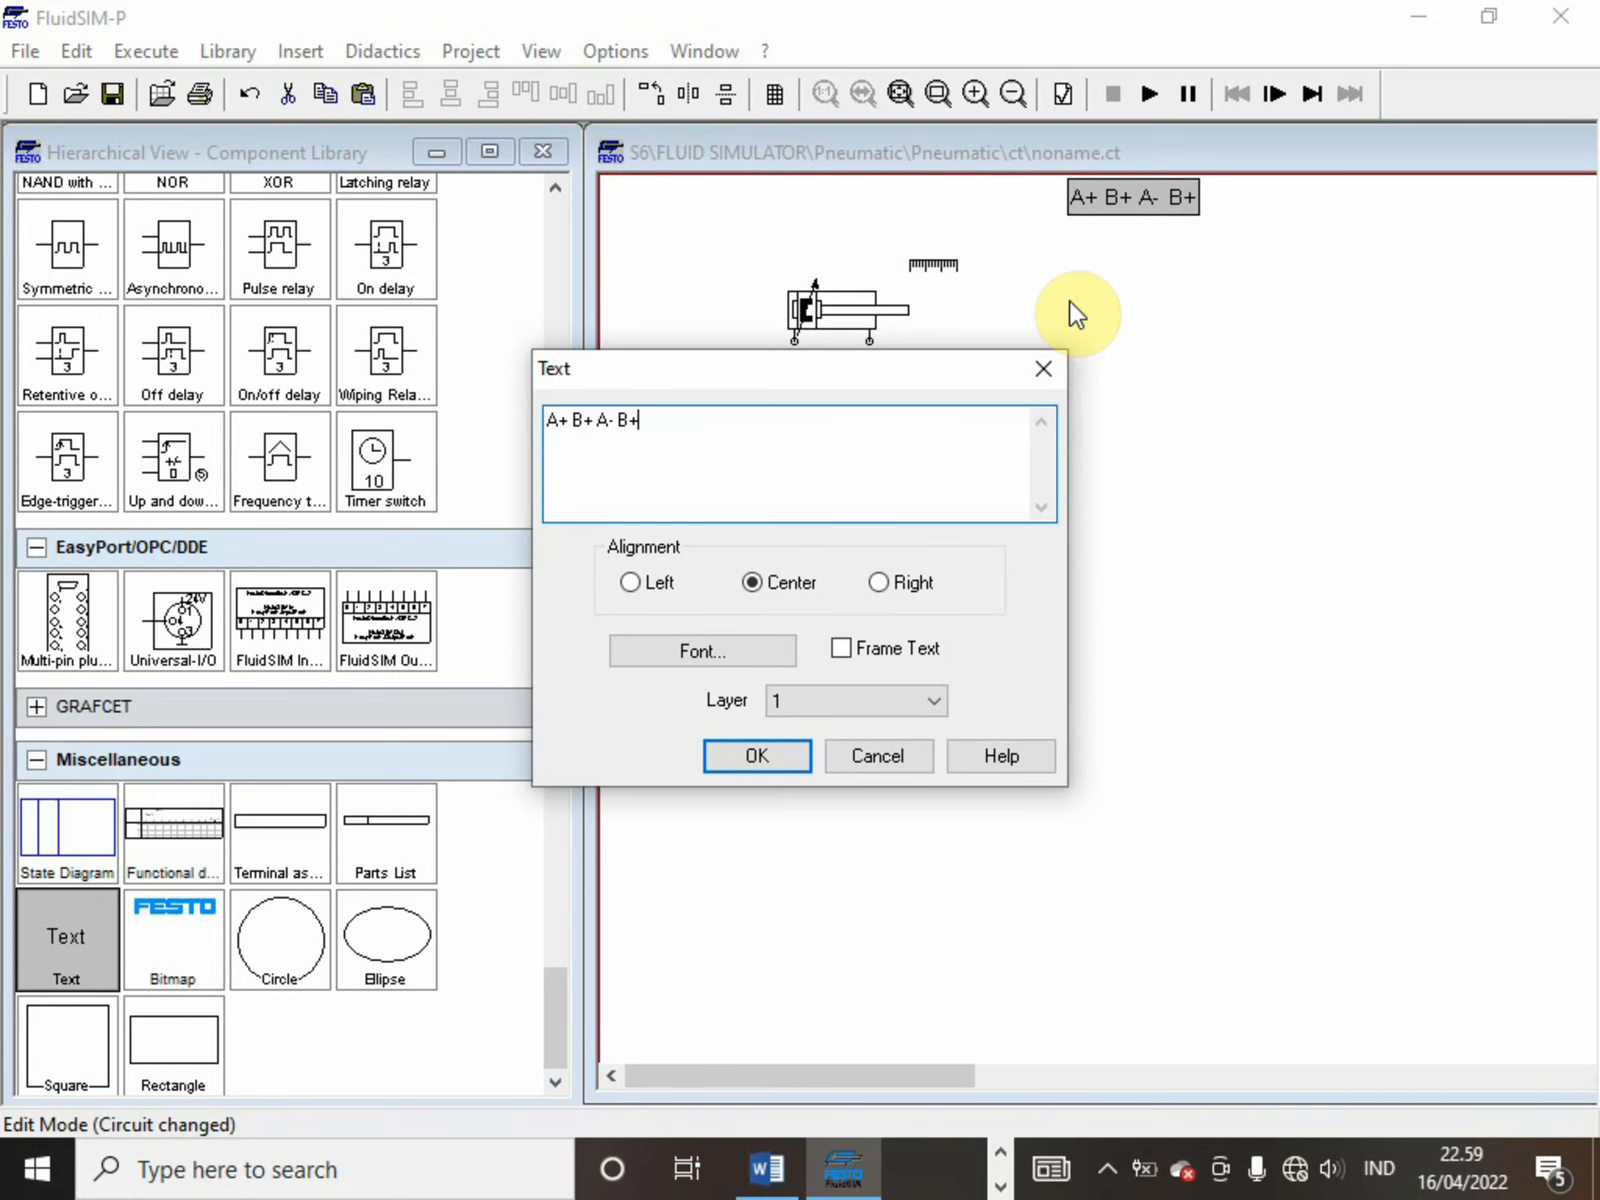
{"action": "type", "text": "-"}
{"action": "key", "text": "Return"}
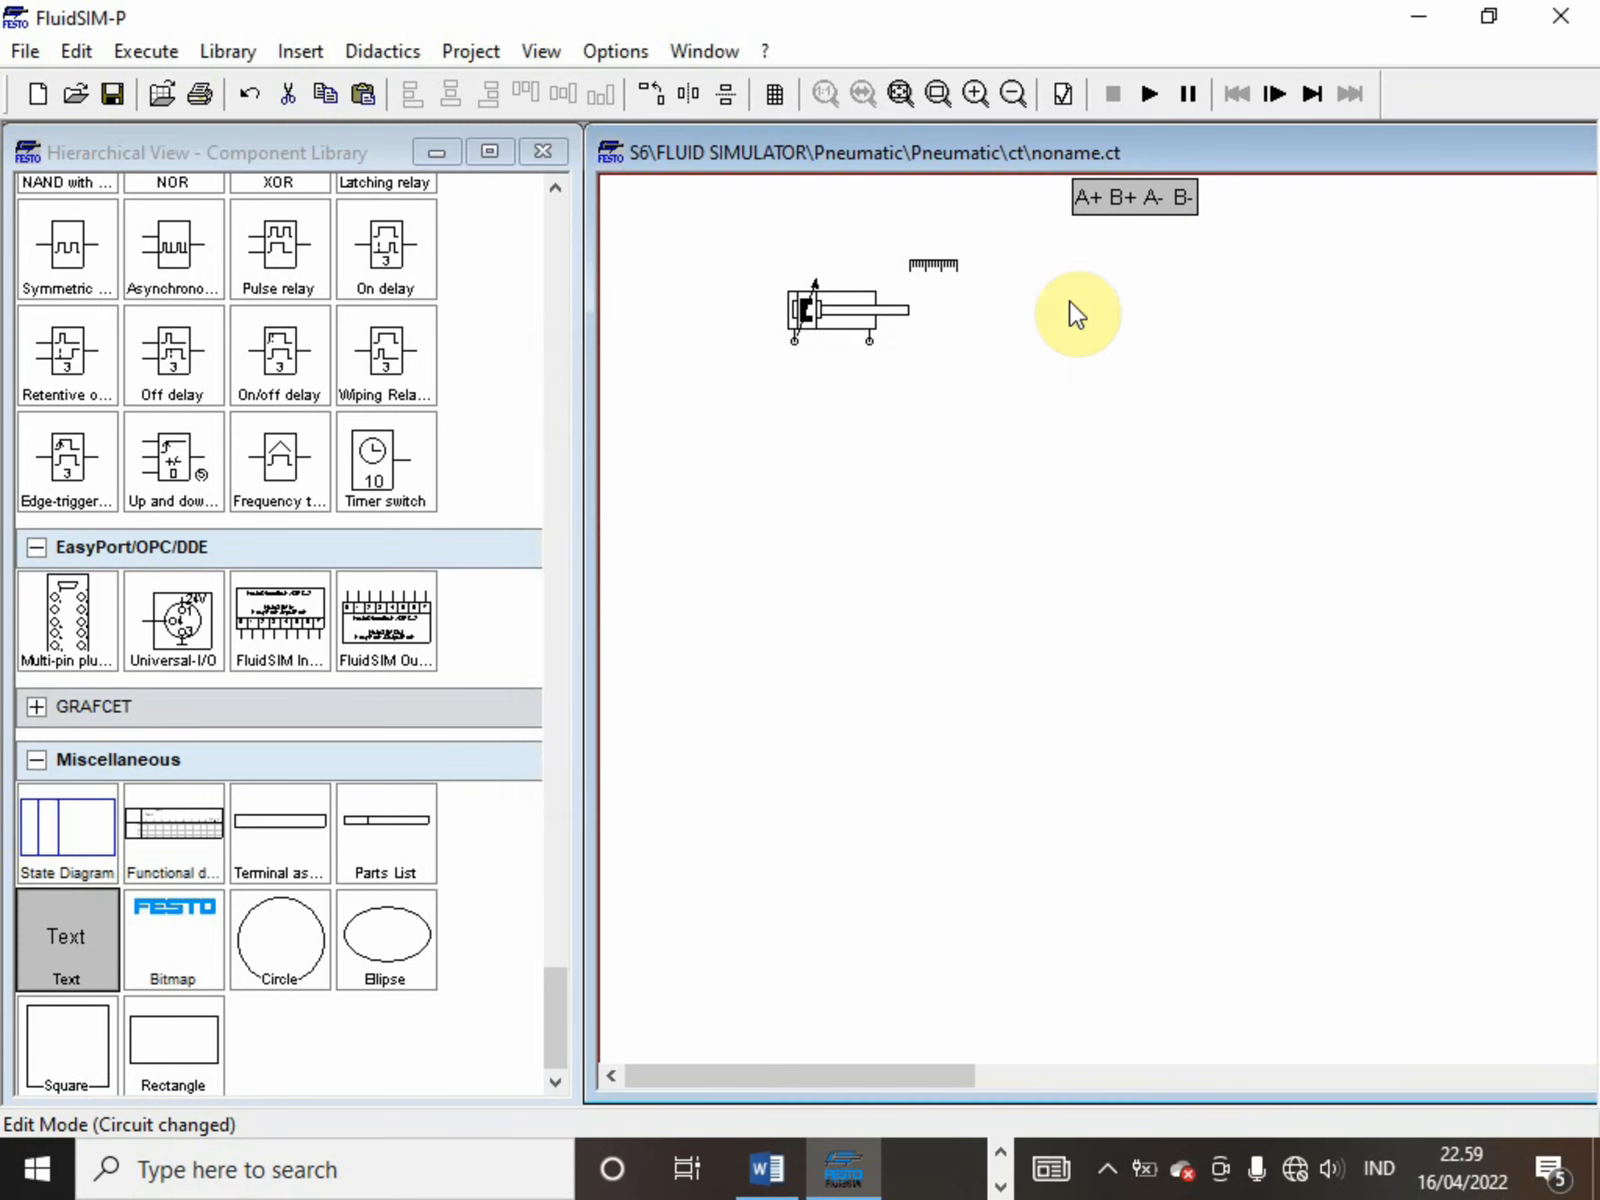
Set the font size of the A+ B+ A- B- label to 16
{"action": "double_click", "coordinate": [1129, 198]}
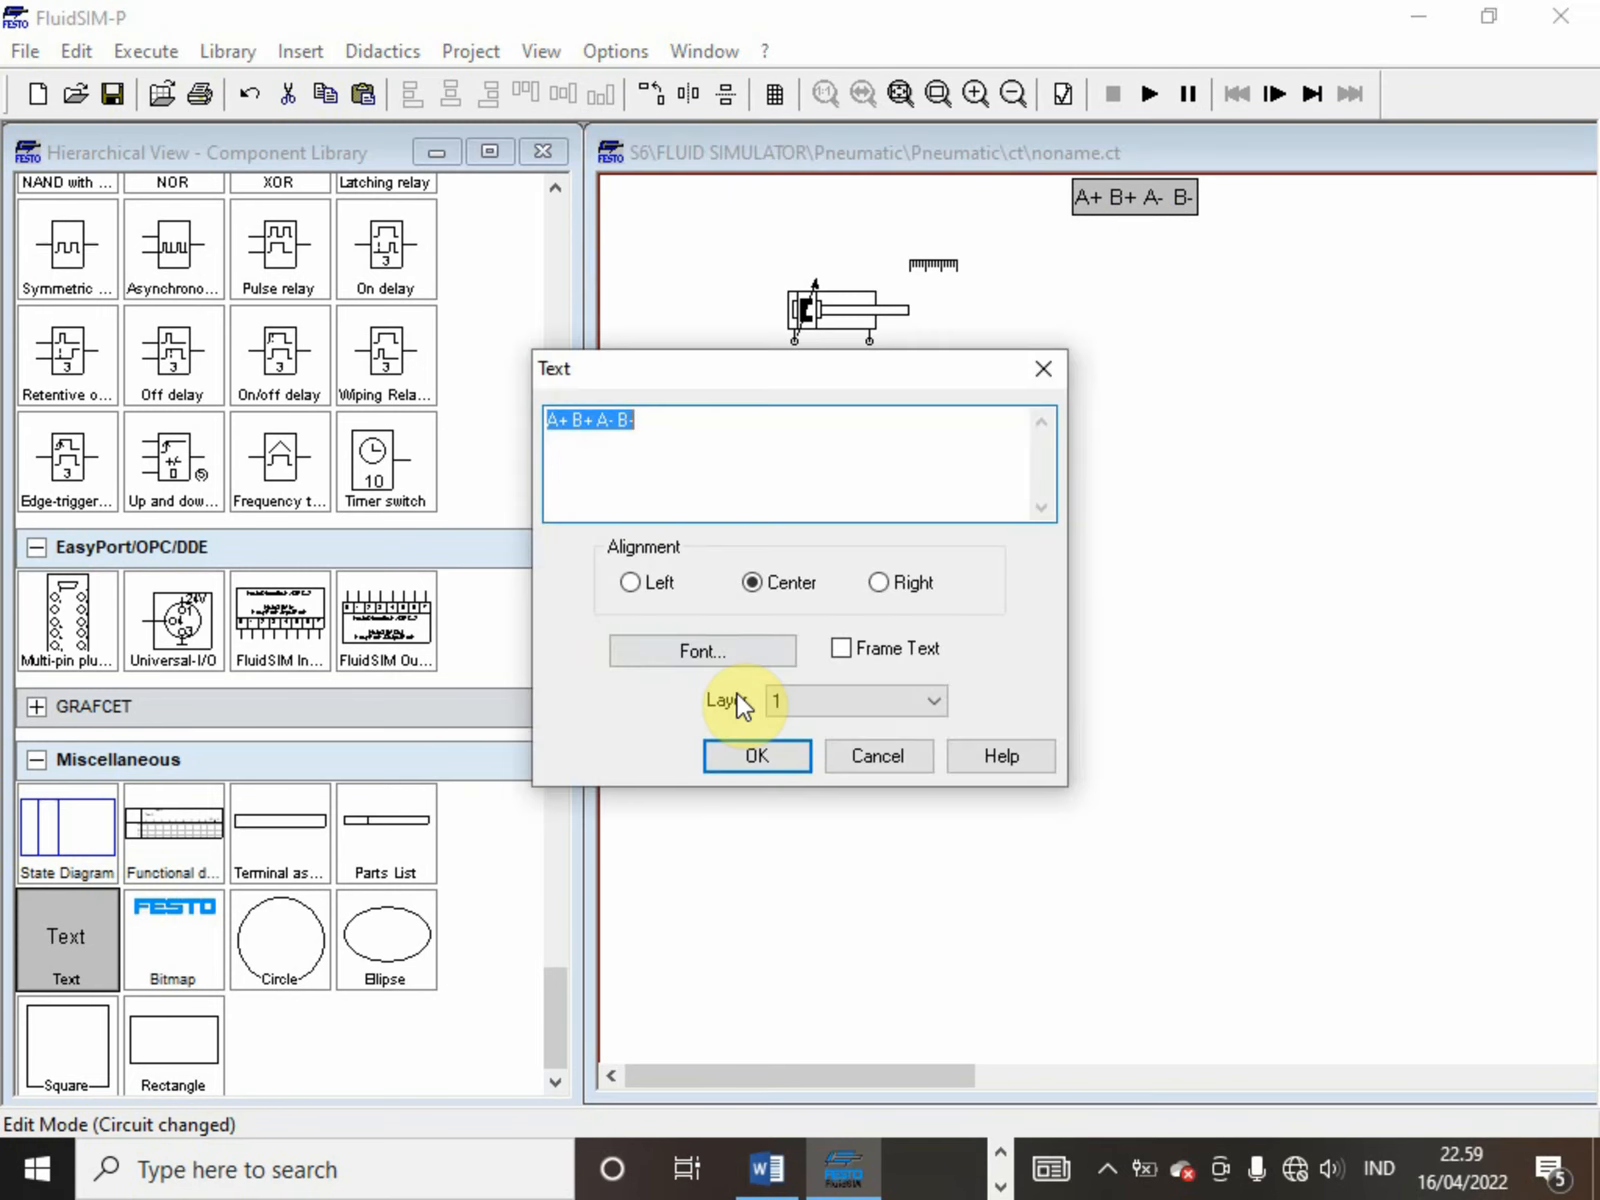
{"action": "left_click", "coordinate": [727, 660]}
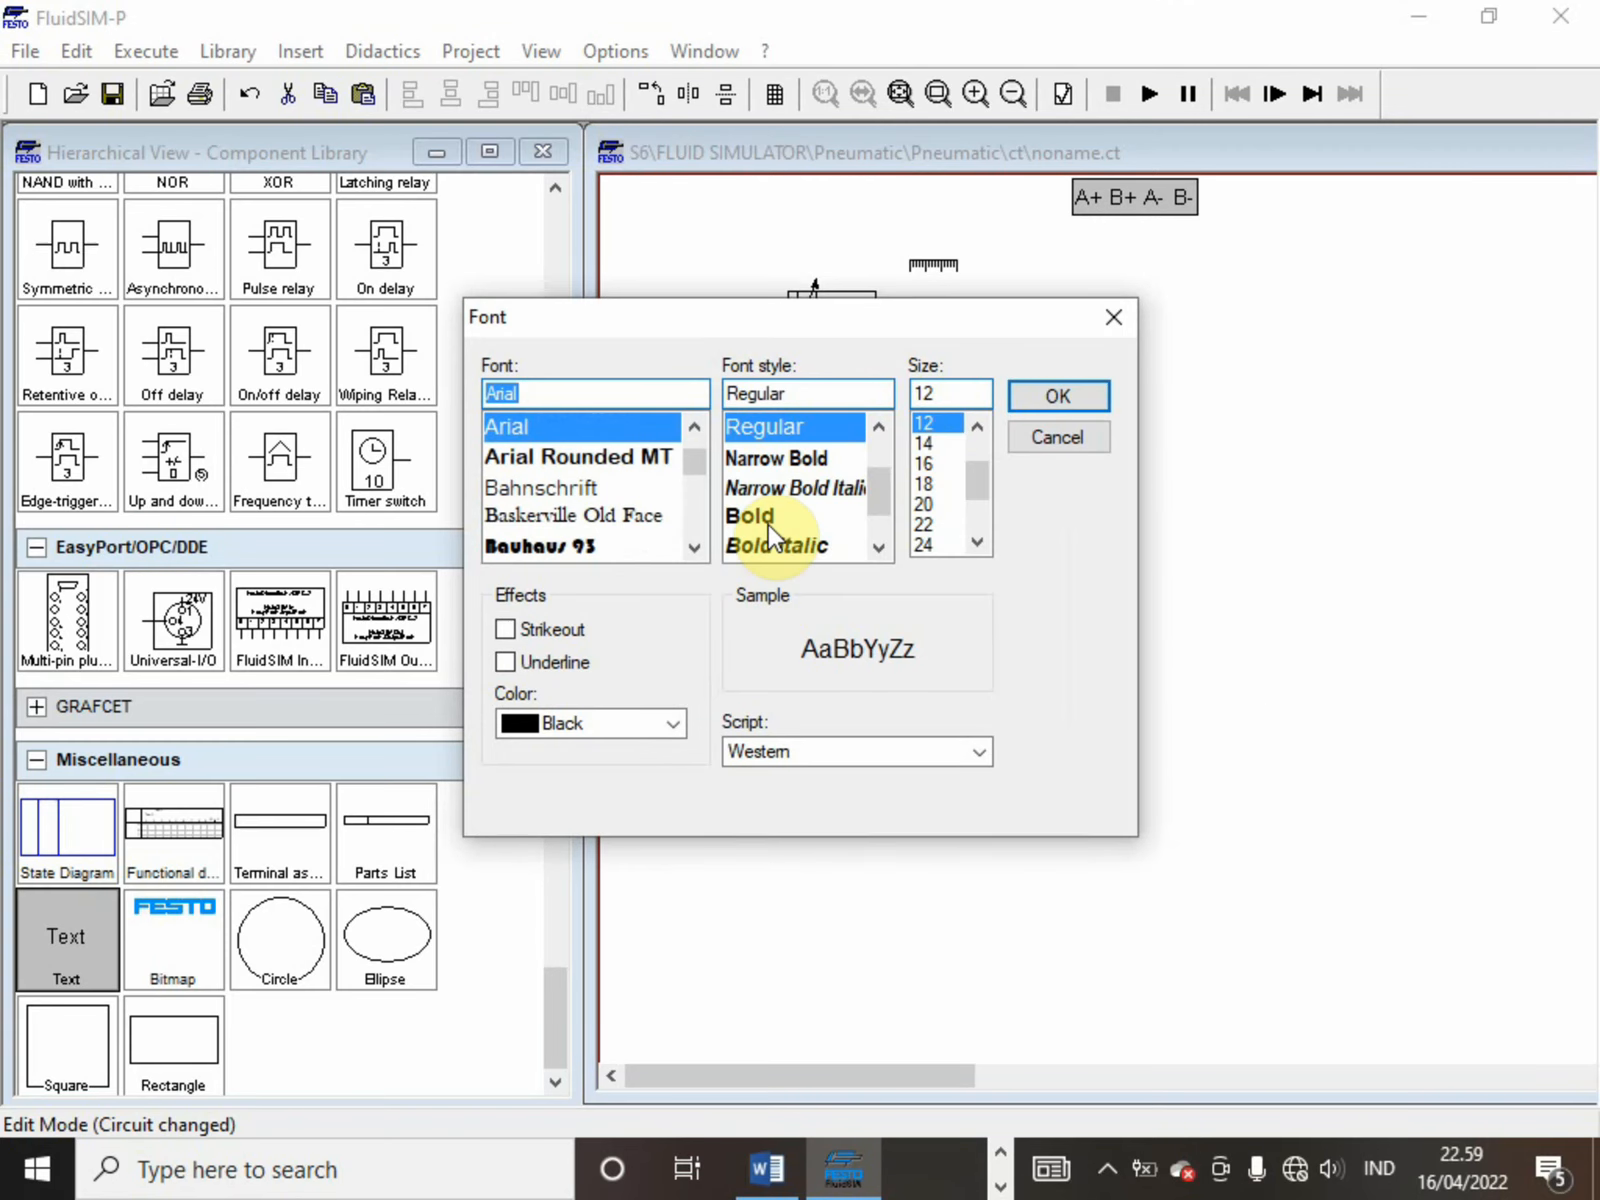
{"action": "left_click", "coordinate": [923, 465]}
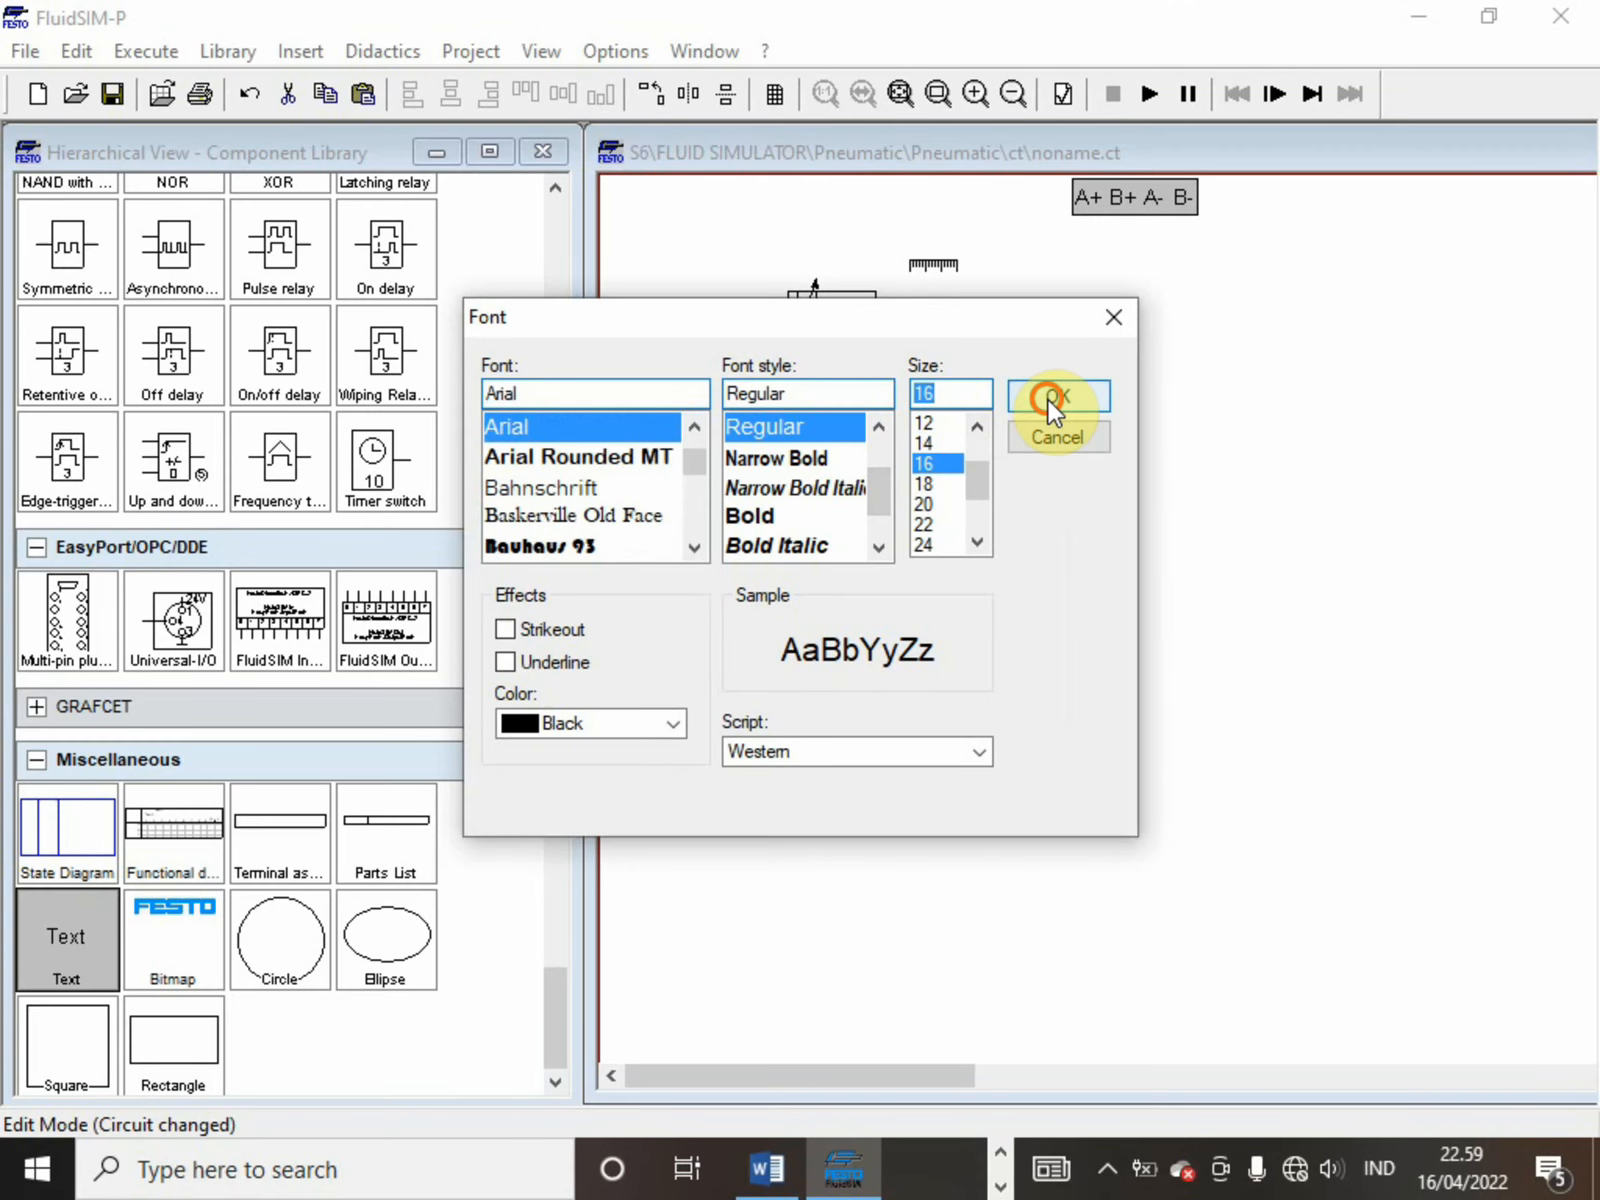
{"action": "left_click", "coordinate": [1048, 400]}
{"action": "key", "text": "Return"}
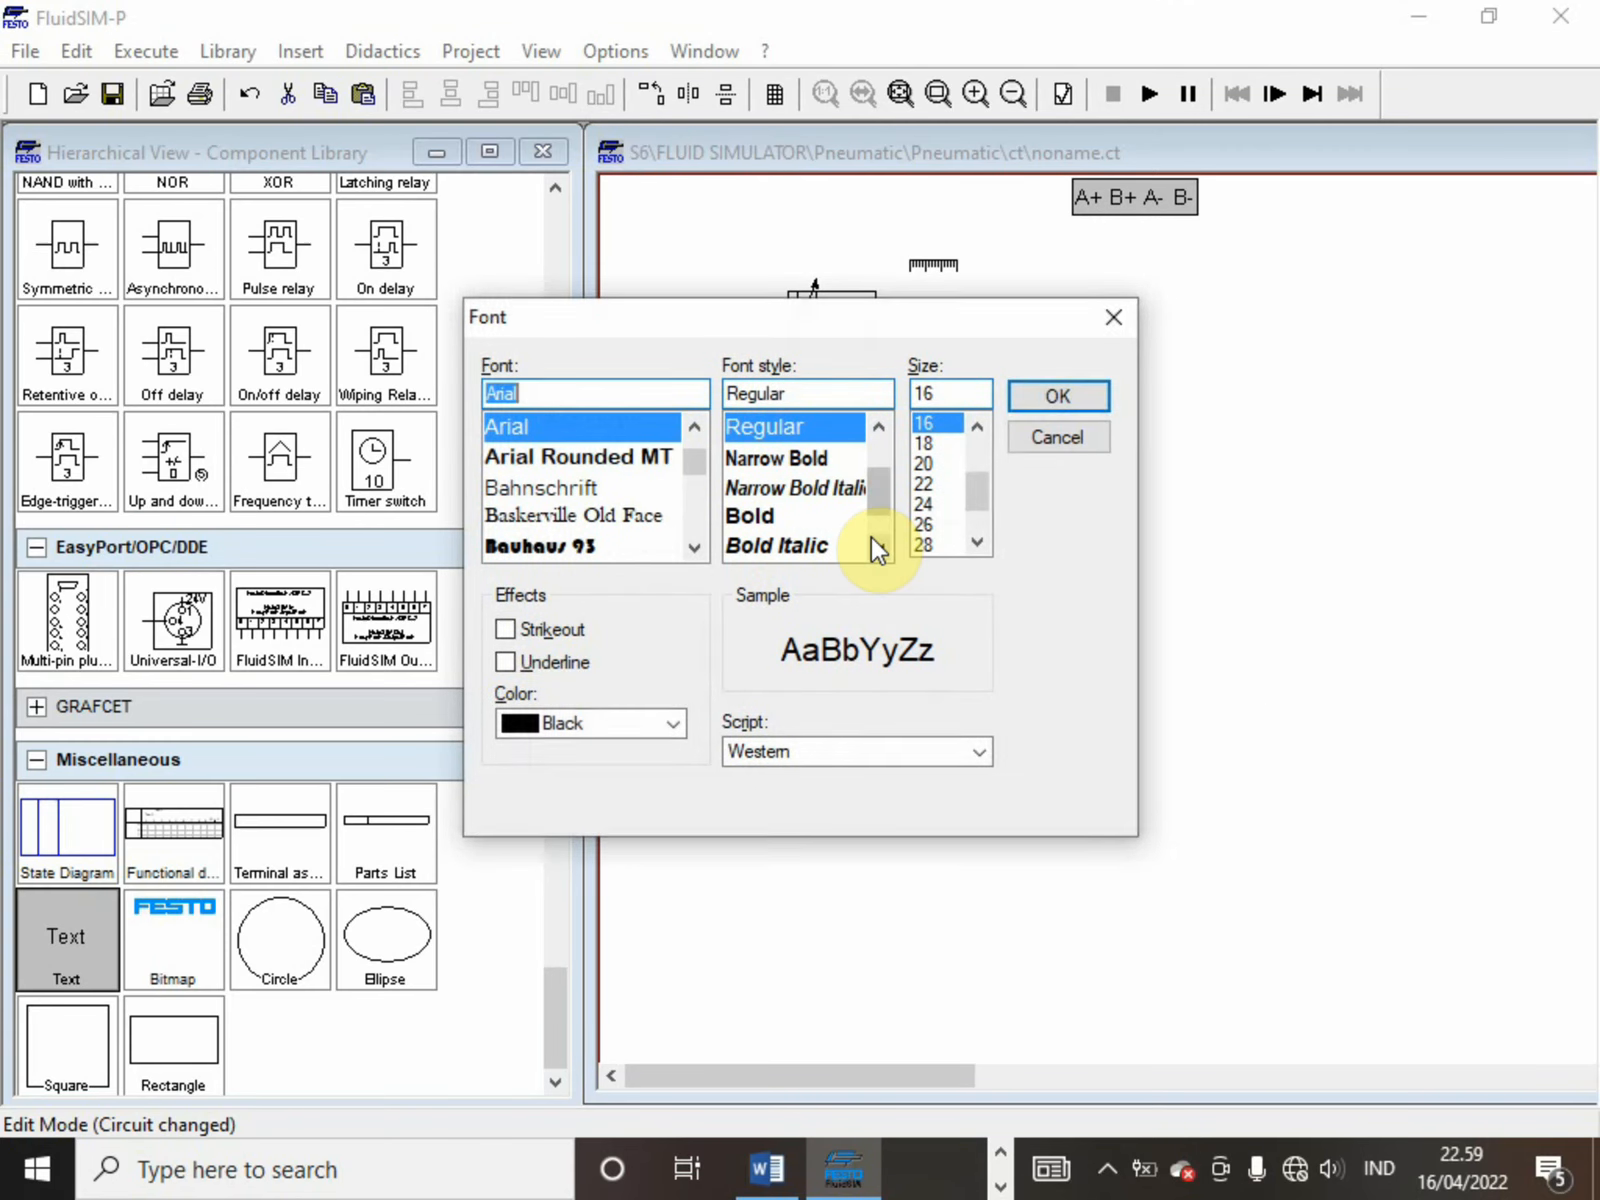
{"action": "key", "text": "Return"}
{"action": "left_click", "coordinate": [761, 757]}
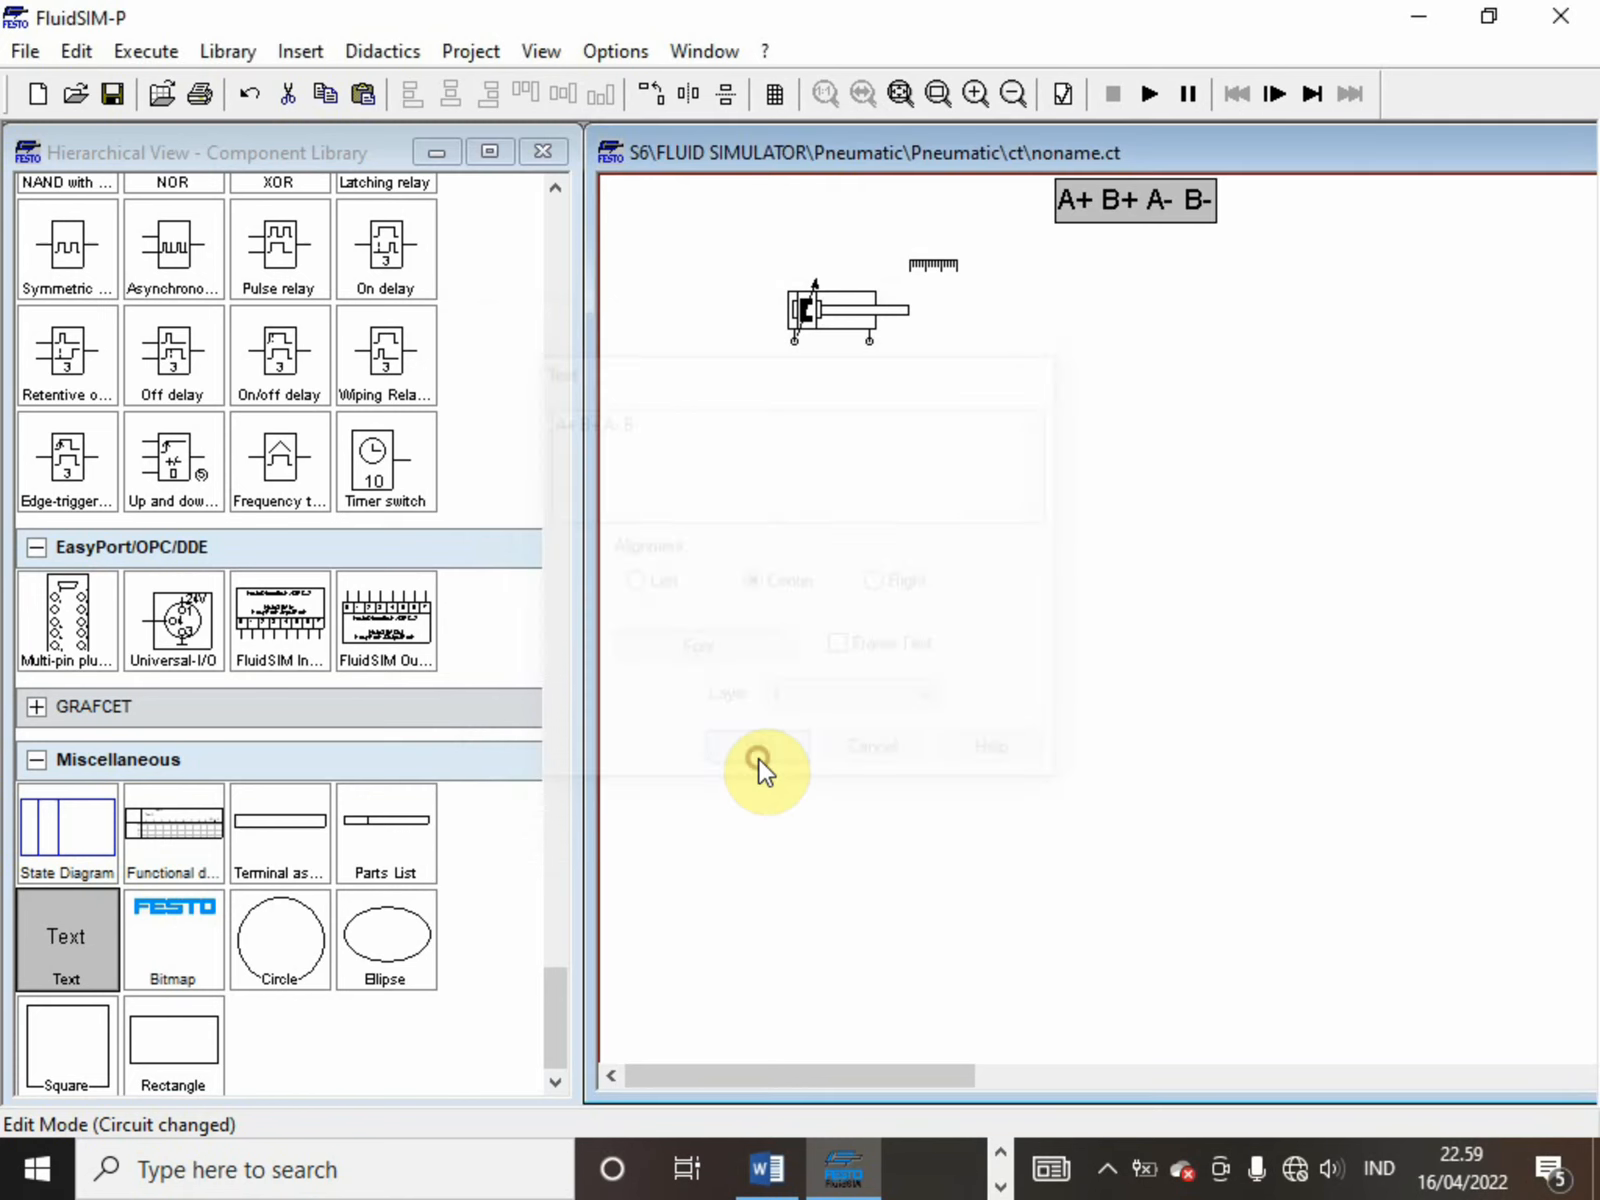
Duplicate the double acting cylinder with its distance rule and place the copy to the right, level with the original
{"action": "left_click", "coordinate": [835, 355]}
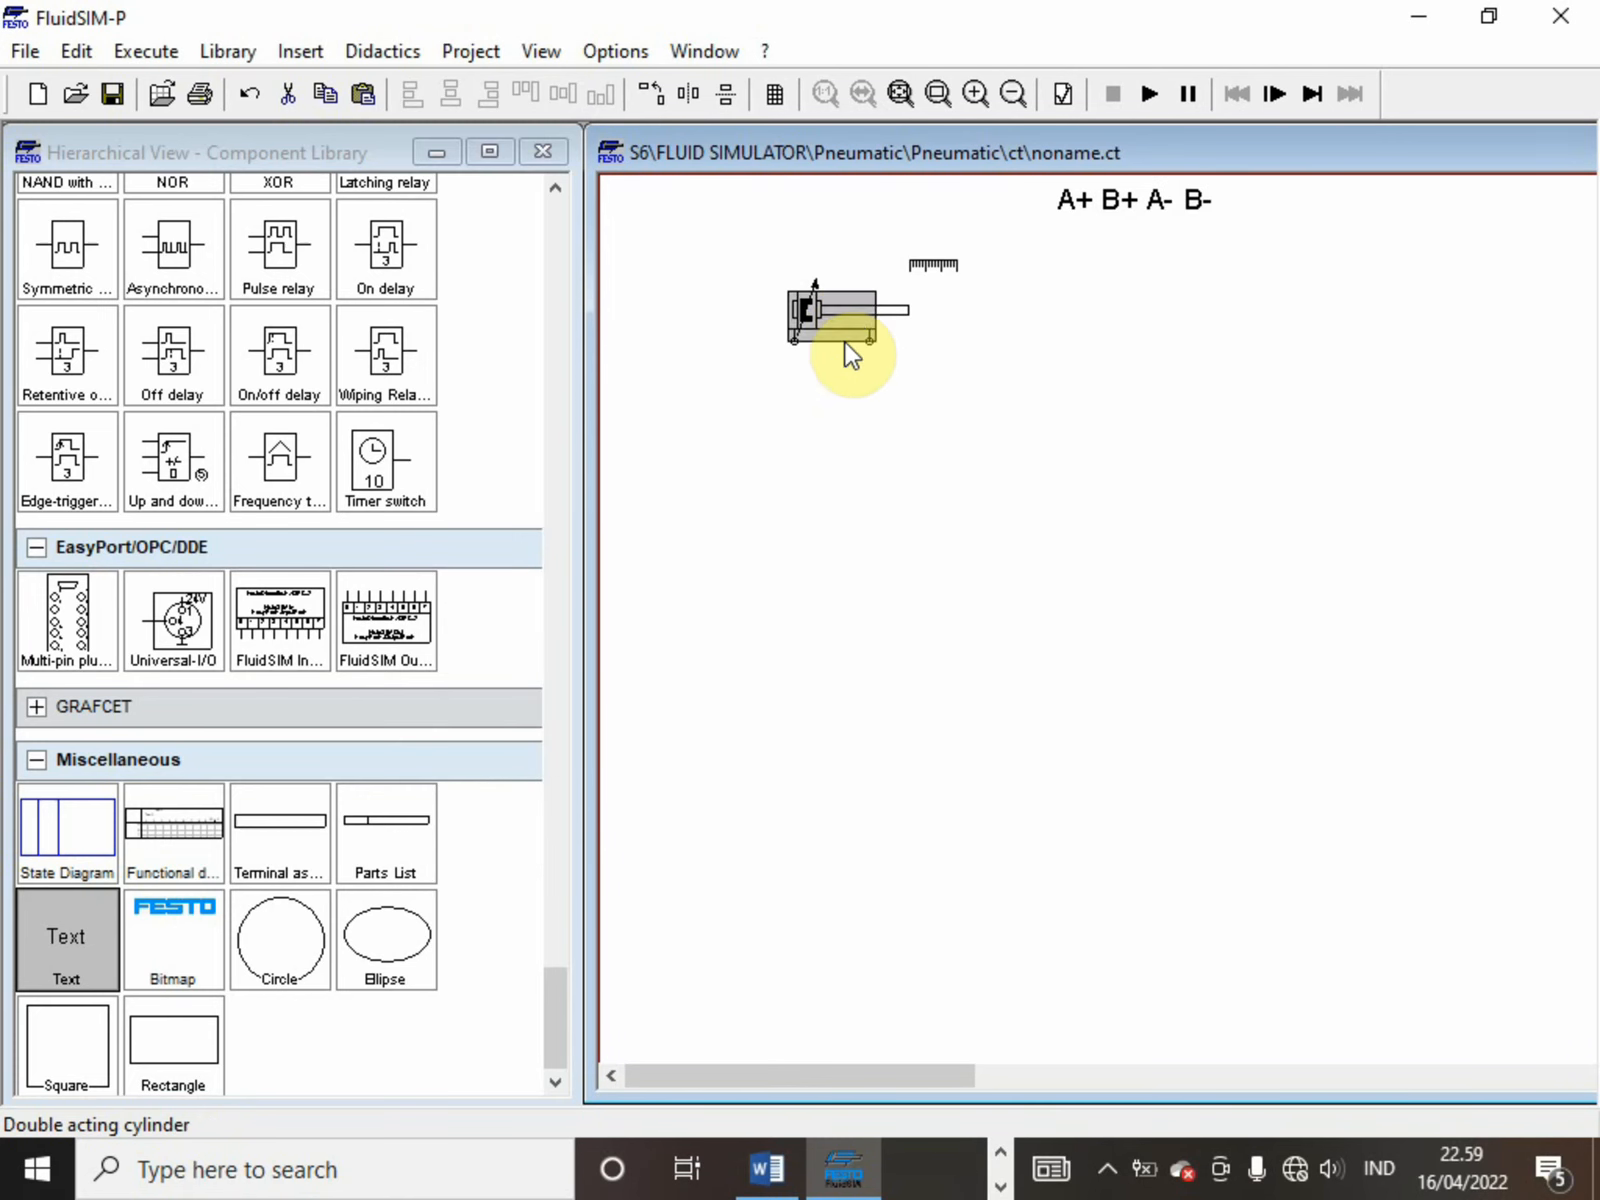
{"action": "left_click_drag", "start_coordinate": [834, 357], "coordinate": [912, 245]}
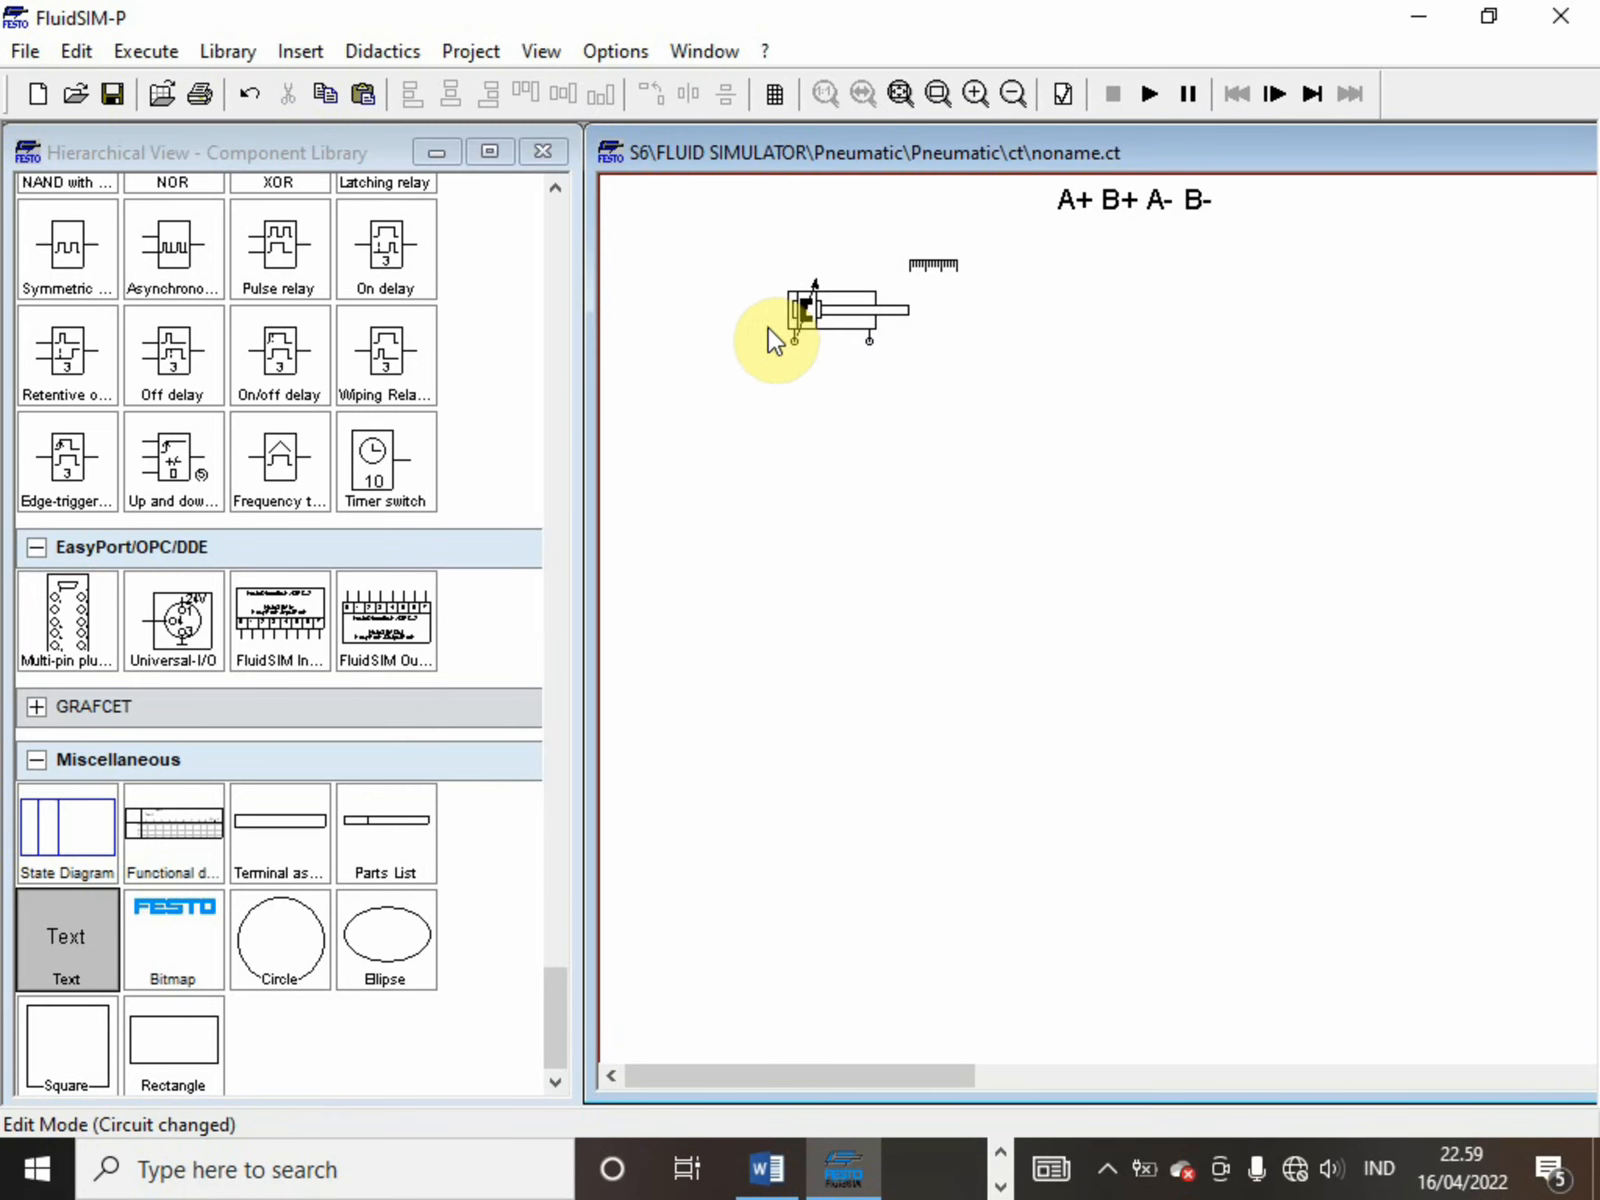
{"action": "left_click_drag", "start_coordinate": [766, 328], "coordinate": [972, 248]}
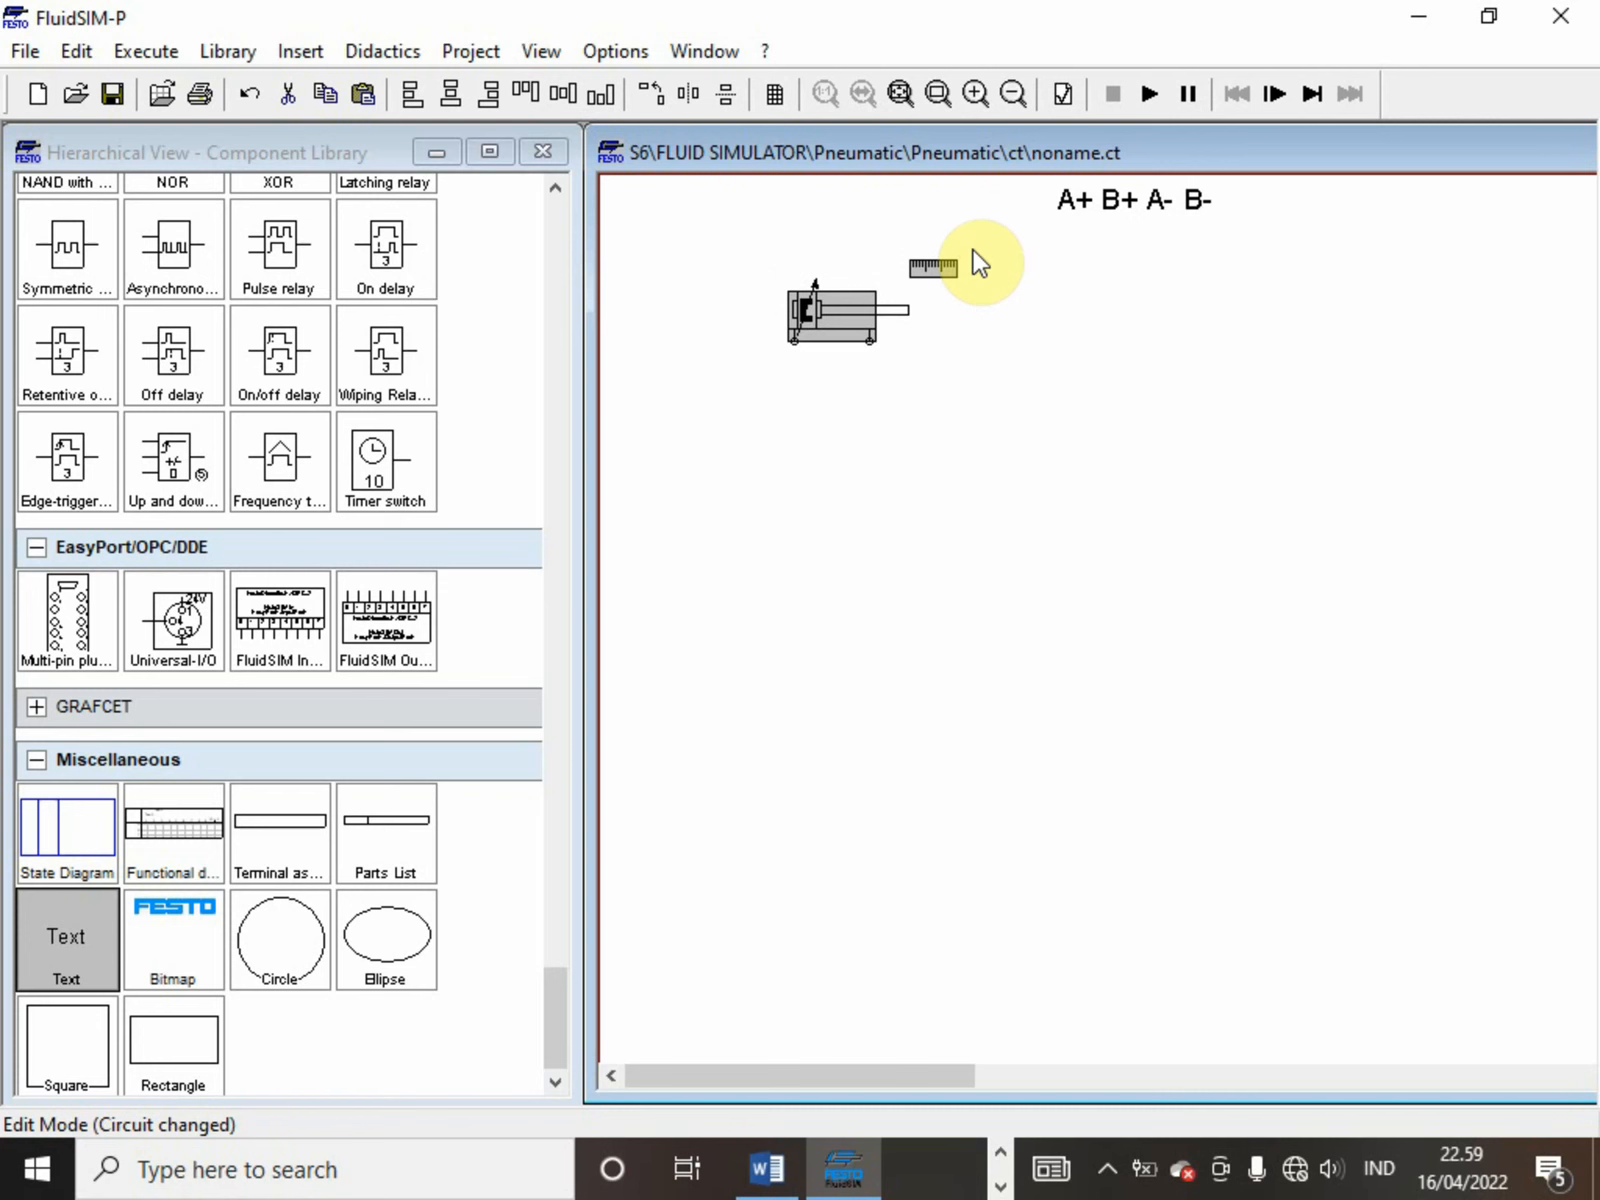
{"action": "key", "text": "ctrl+c"}
{"action": "key", "text": "ctrl+v"}
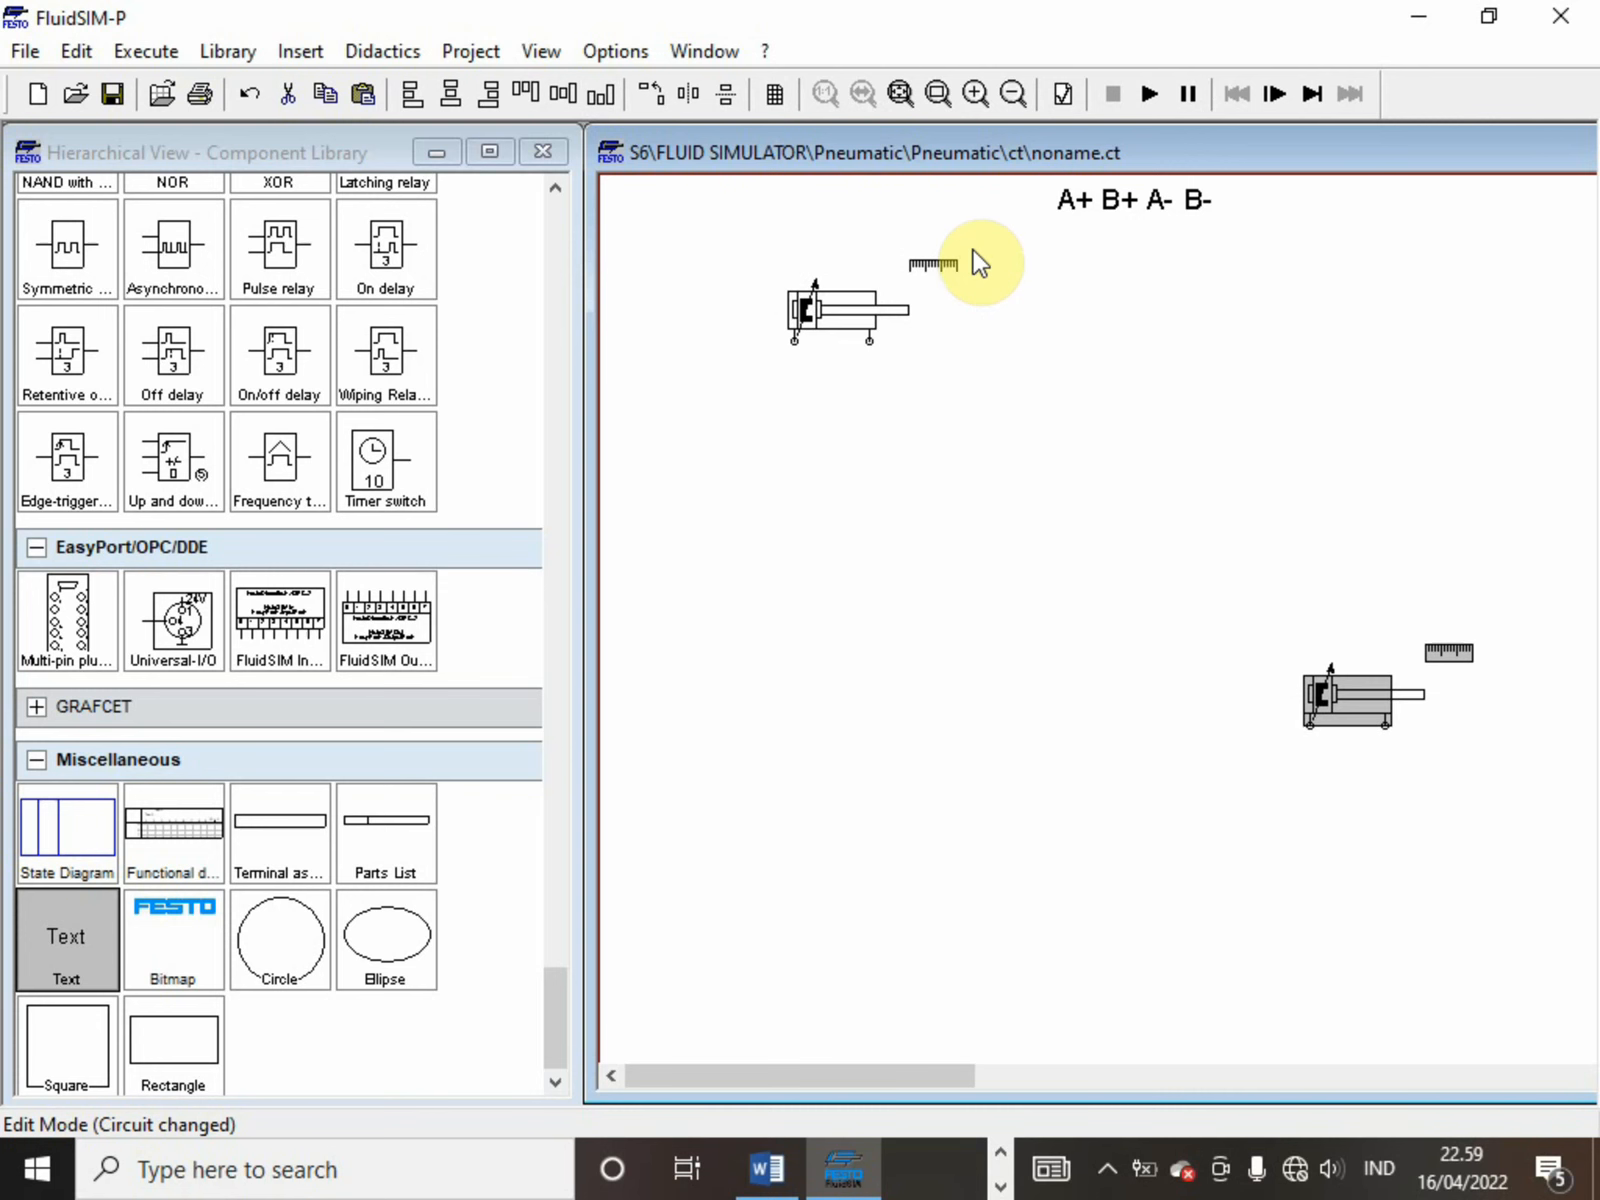
{"action": "mouse_move", "coordinate": [1322, 702]}
{"action": "left_click_drag", "start_coordinate": [1322, 702], "coordinate": [1238, 314]}
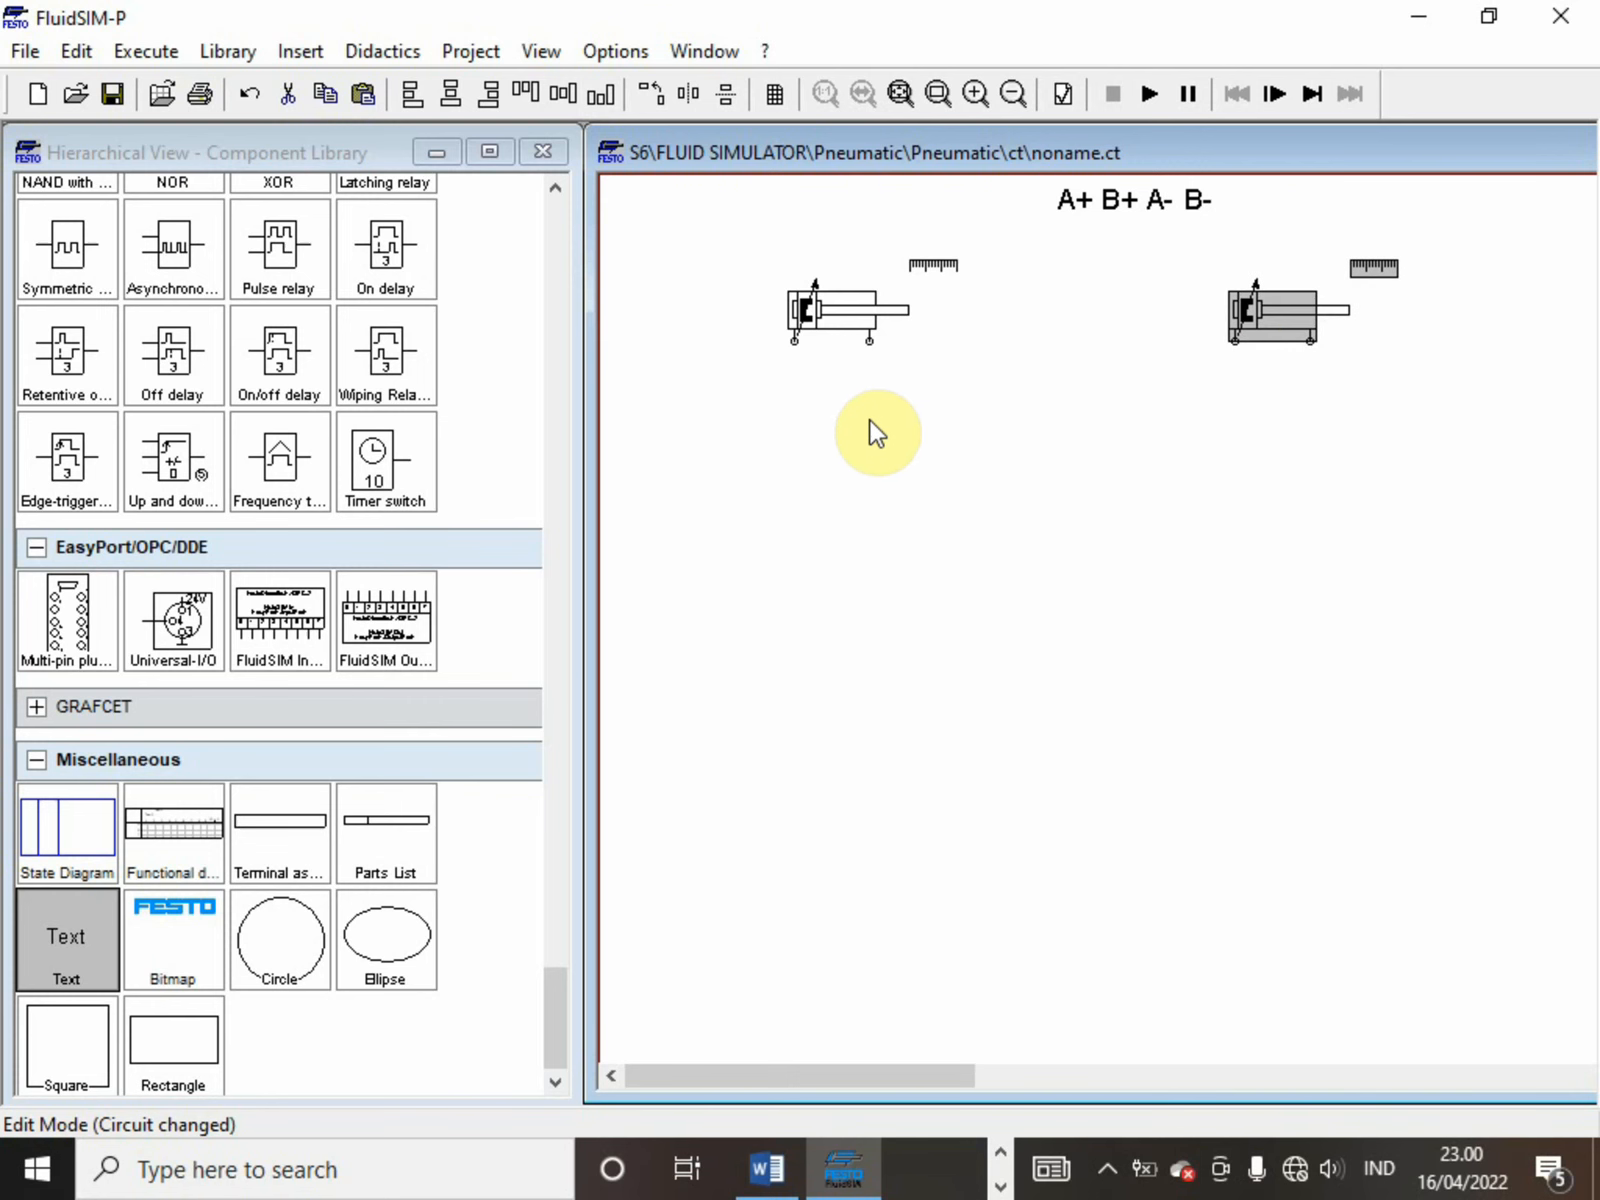
{"action": "left_click", "coordinate": [1038, 455]}
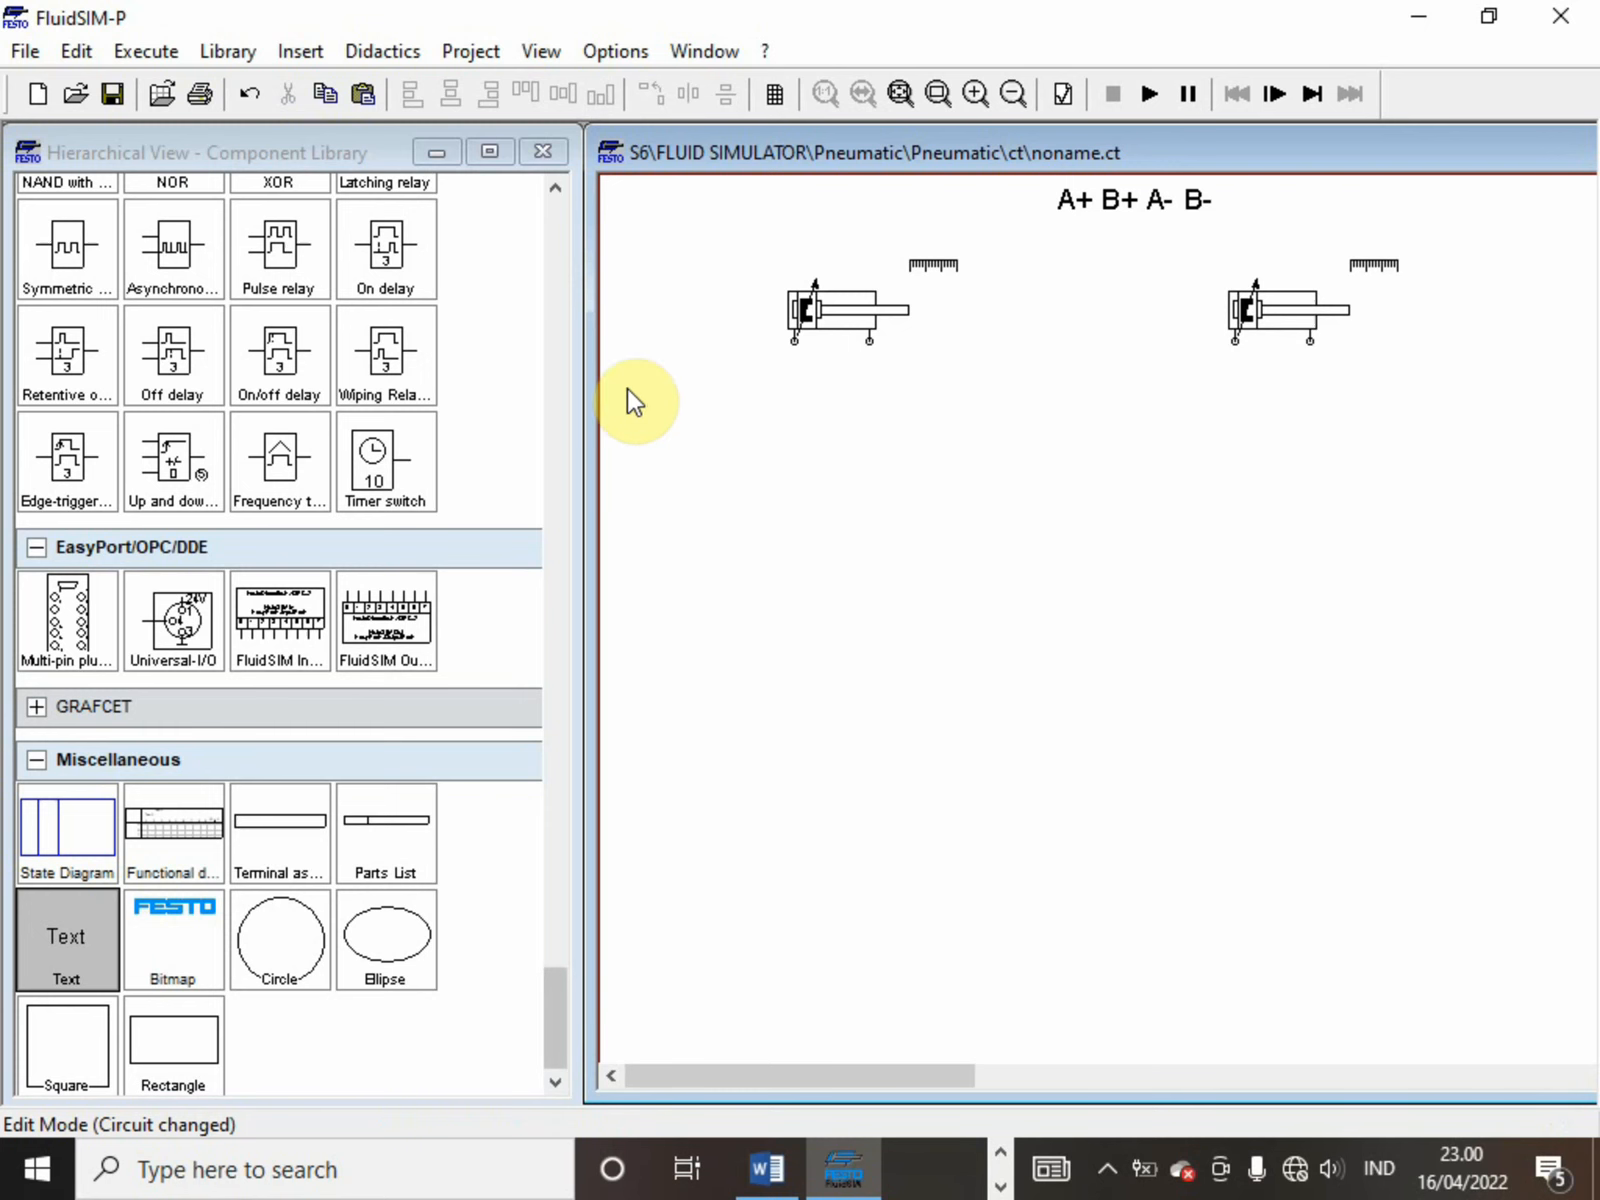
Add label A1 to the first cylinder's distance rule with begin and end positions of 0 mm
{"action": "double_click", "coordinate": [917, 264]}
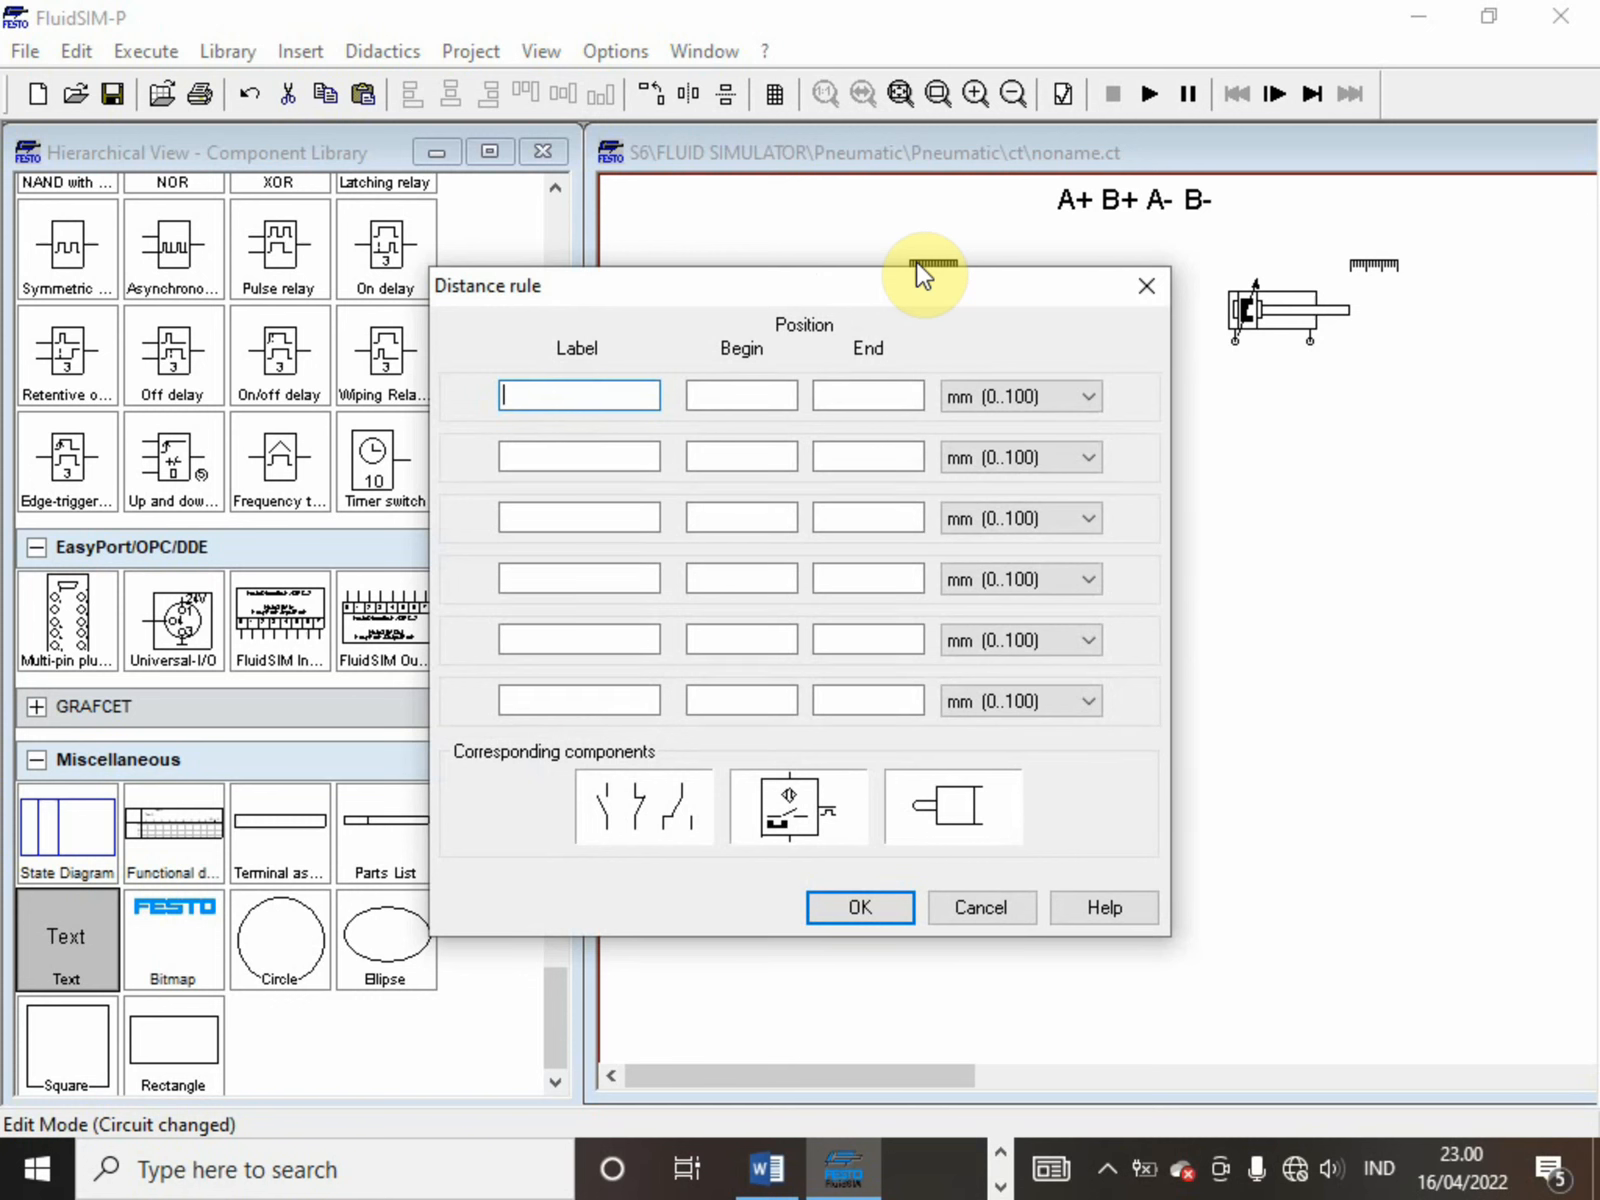
{"action": "type", "text": "a"}
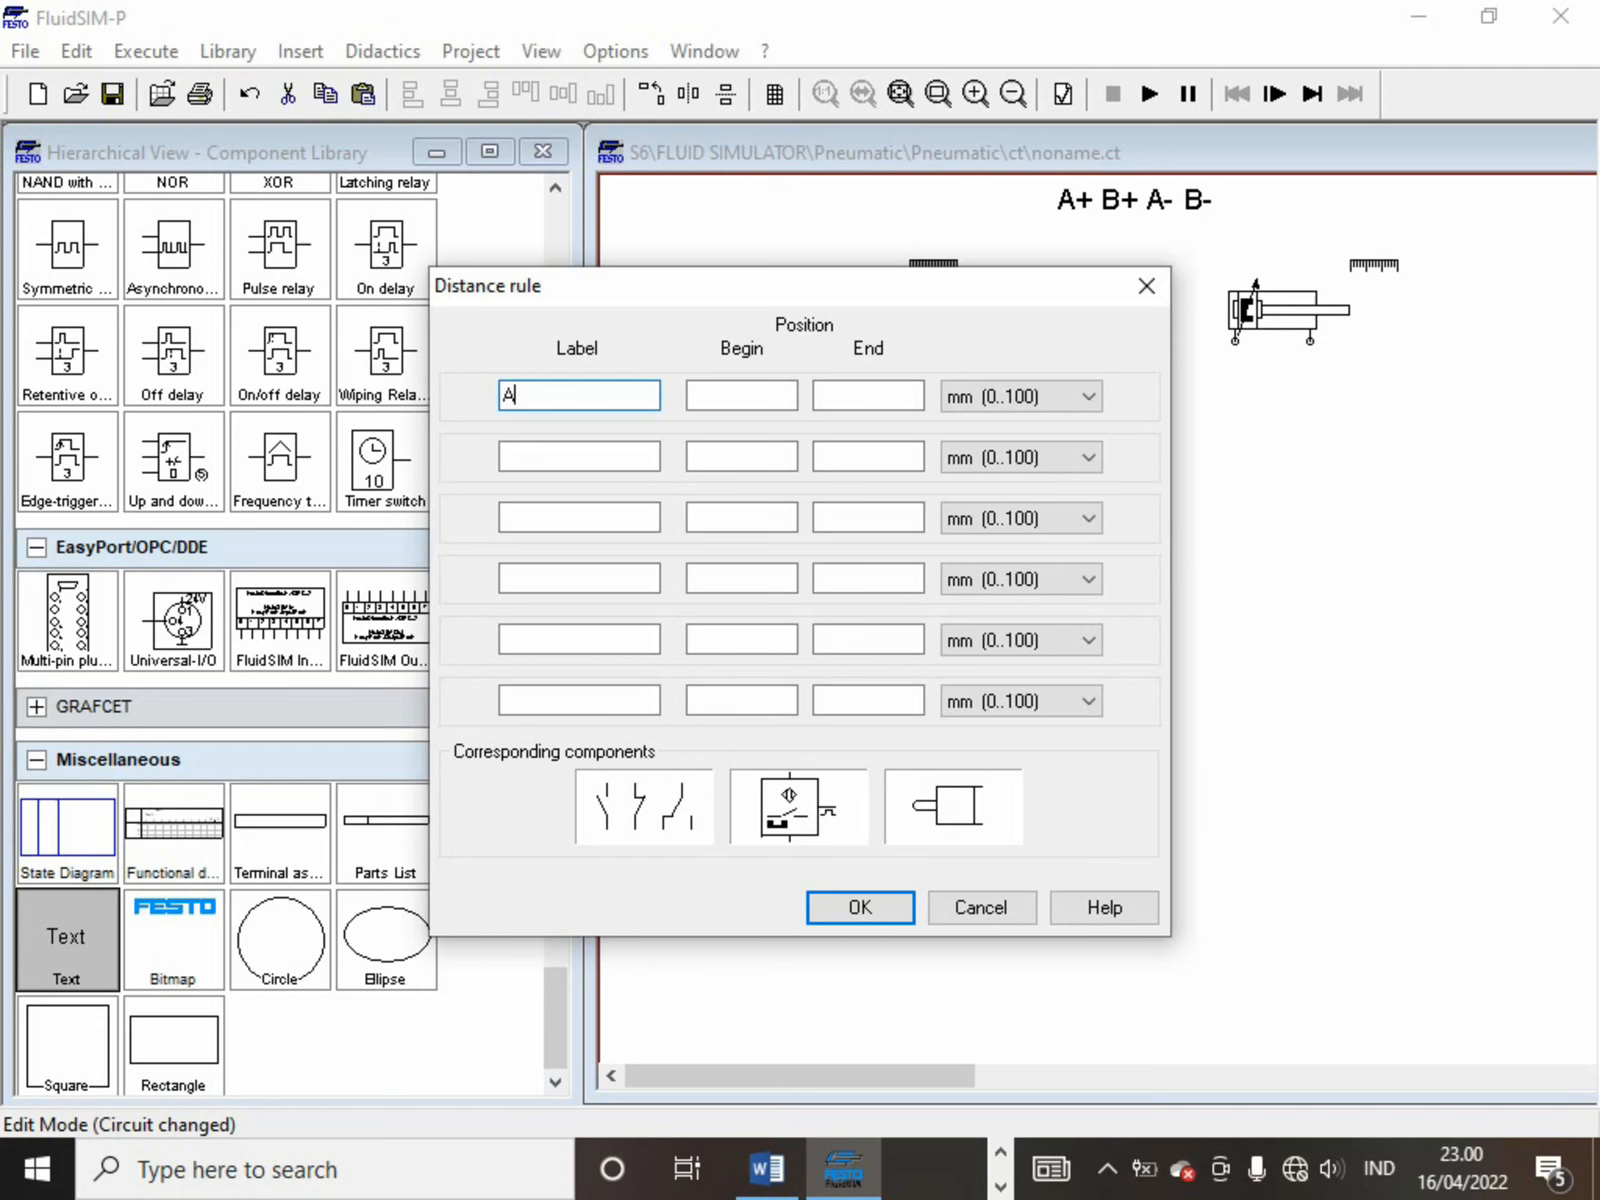
{"action": "left_click", "coordinate": [762, 388]}
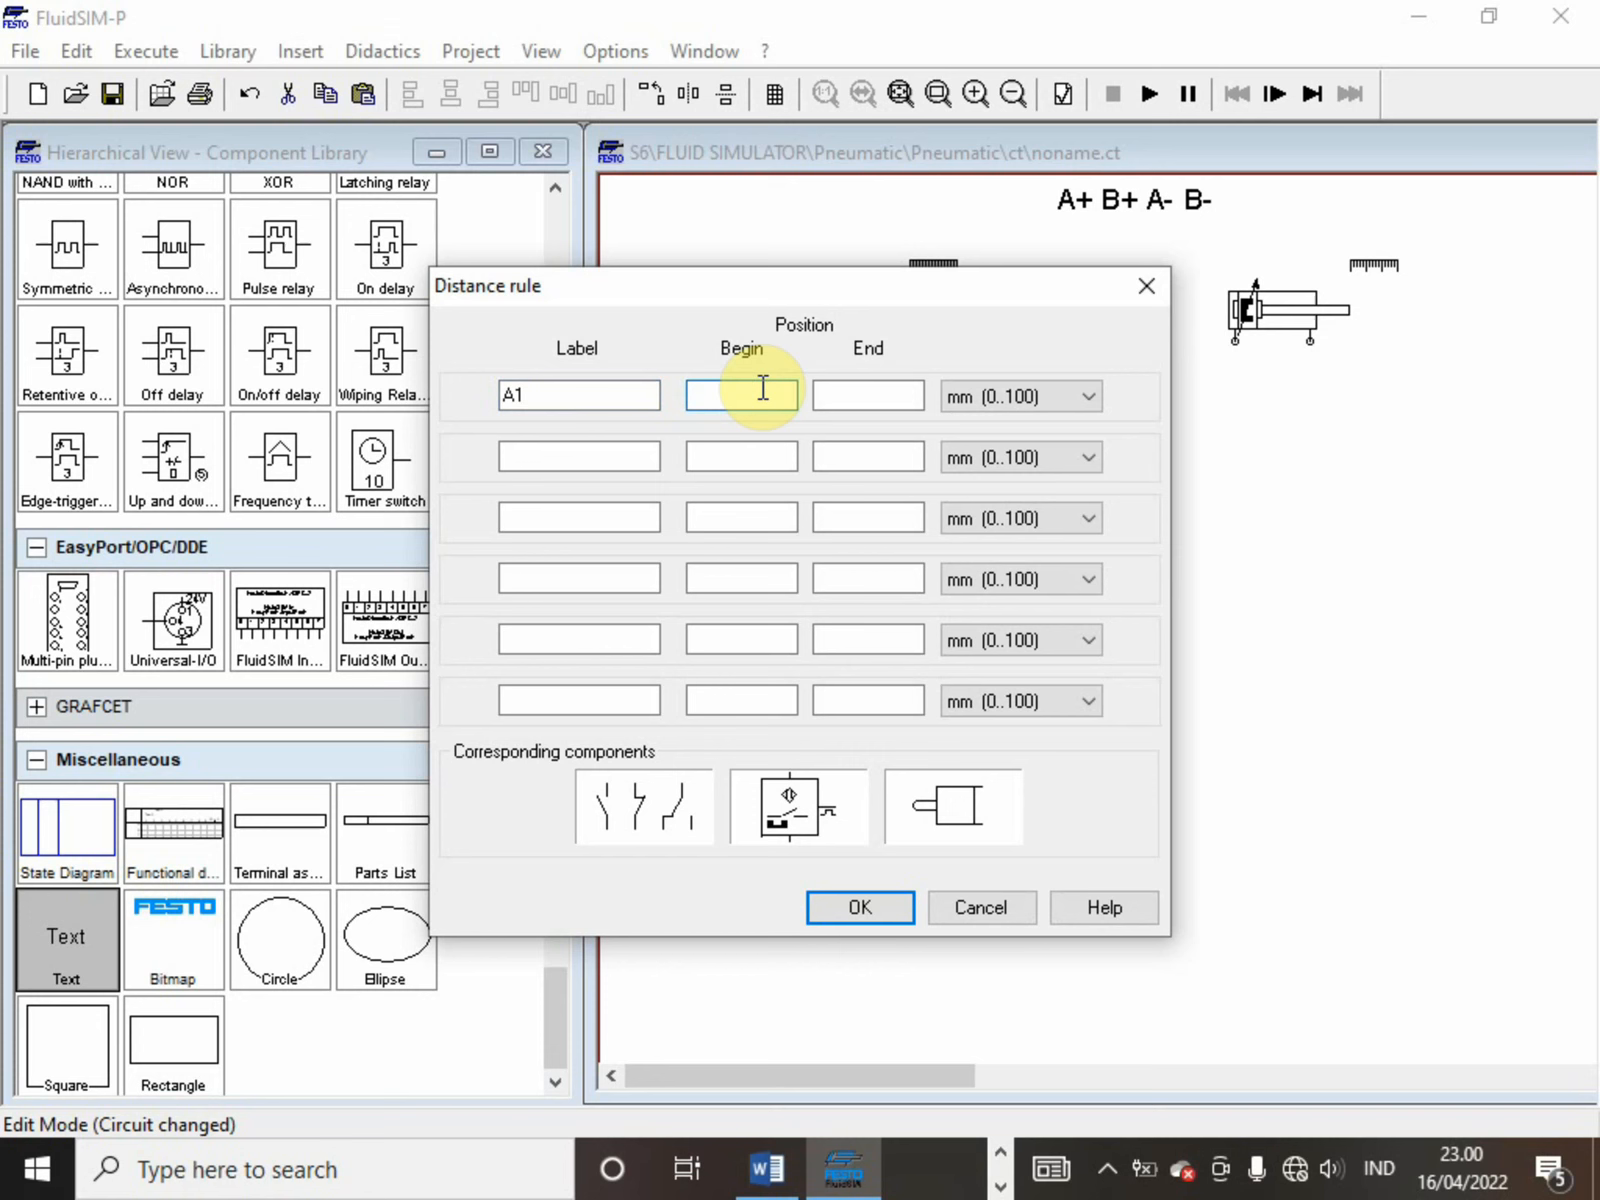
{"action": "type", "text": "0"}
{"action": "left_click", "coordinate": [850, 390]}
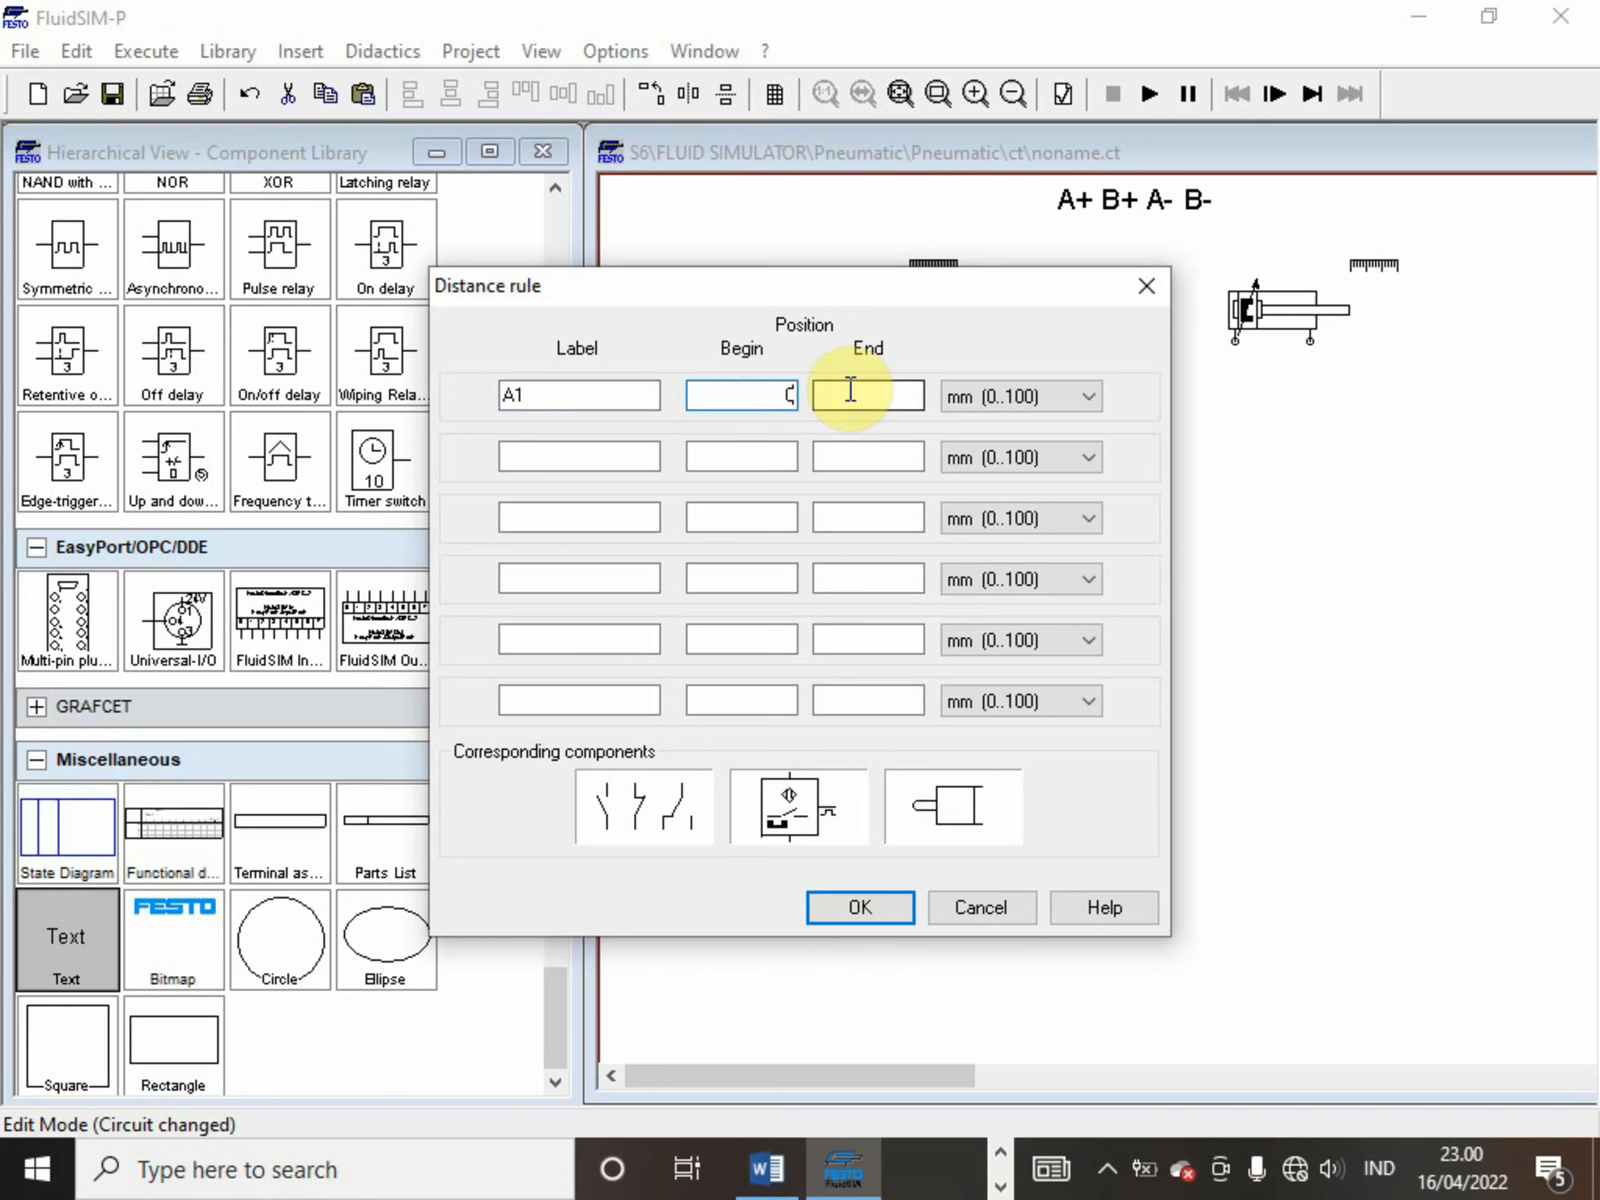
{"action": "left_click", "coordinate": [850, 390]}
{"action": "type", "text": "0"}
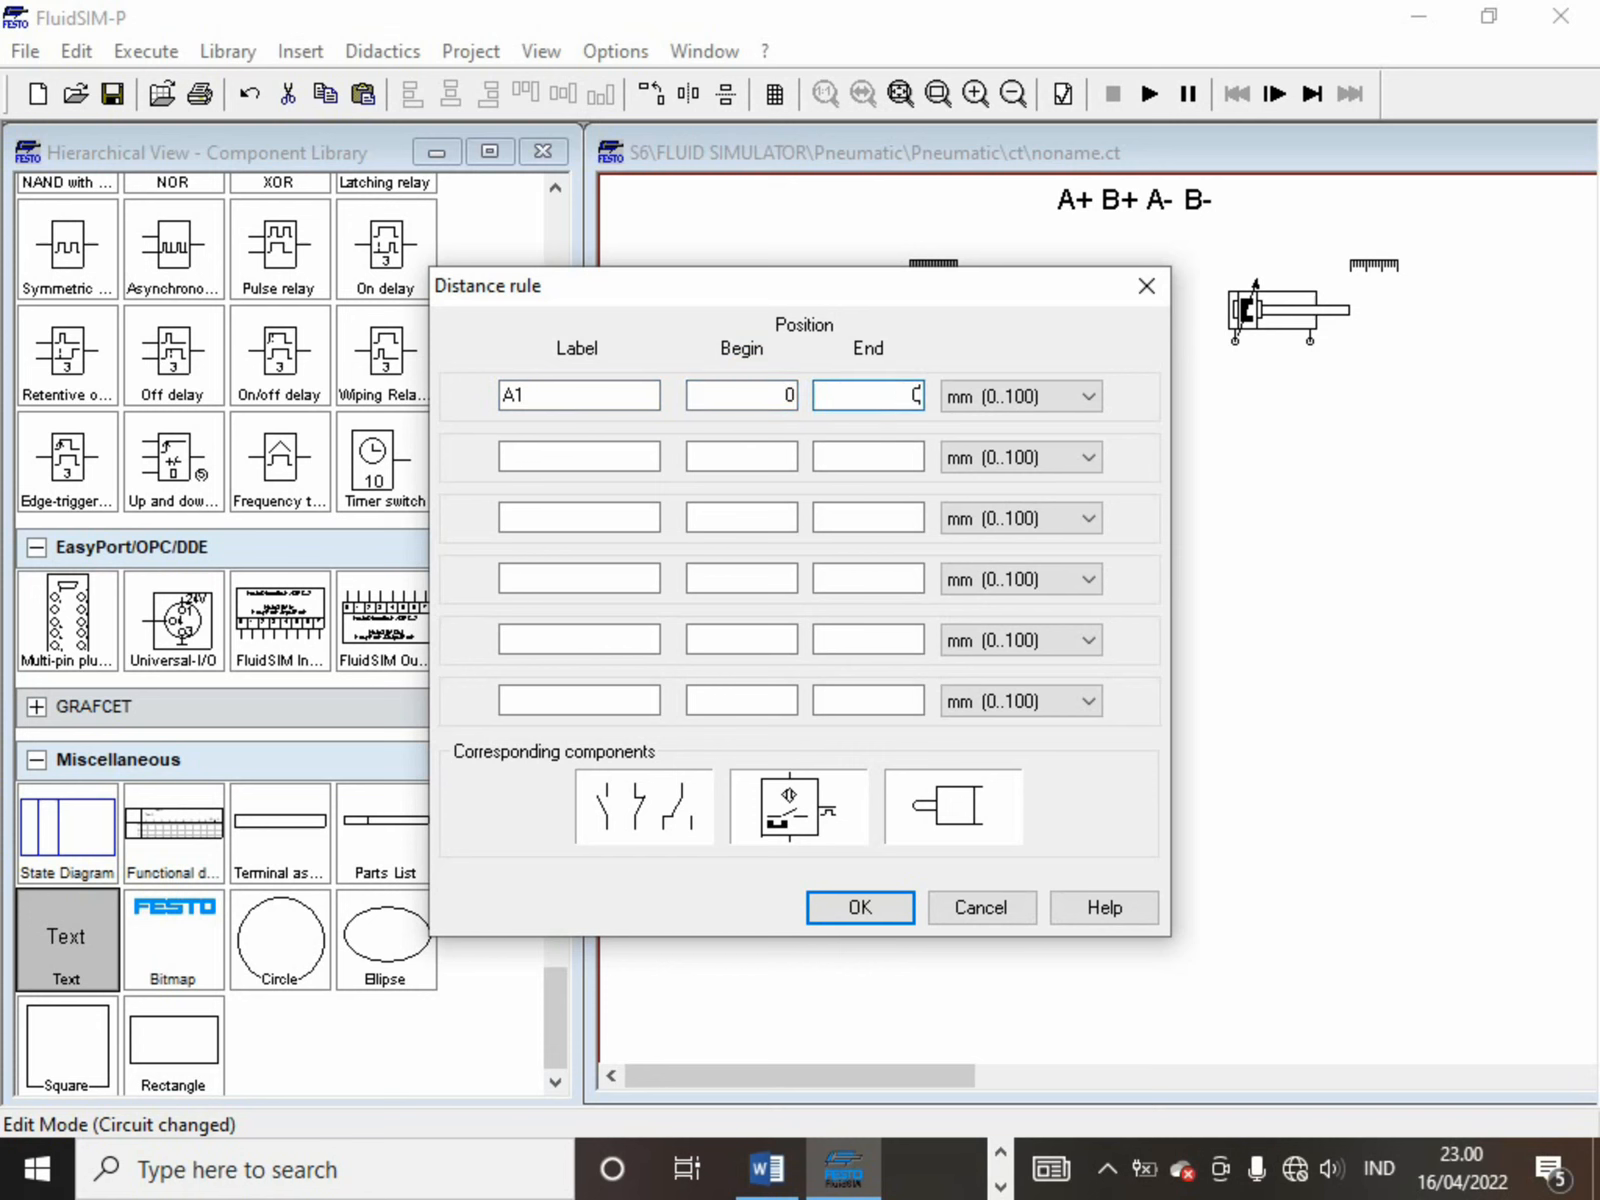
Add label A2 to the first cylinder's distance rule with begin and end at 100 mm, and apply the settings
{"action": "left_click", "coordinate": [622, 457]}
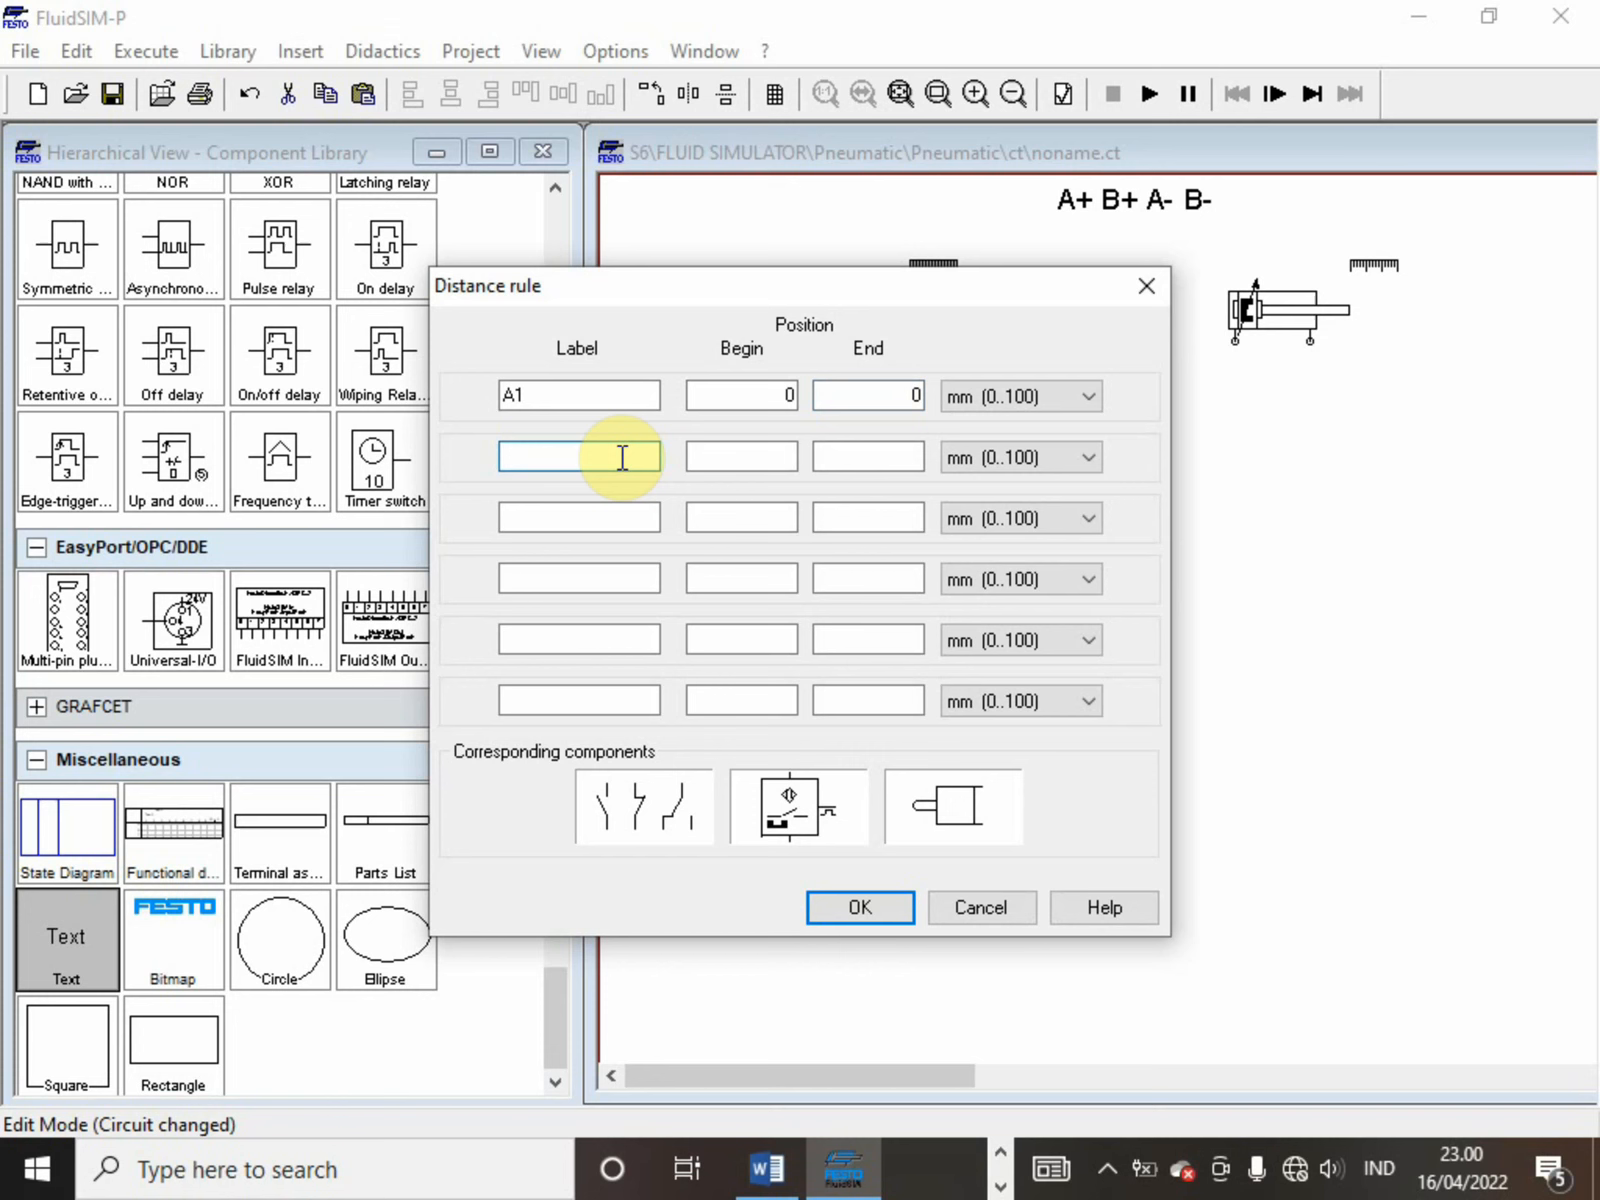
{"action": "type", "text": "A2"}
{"action": "left_click", "coordinate": [733, 460]}
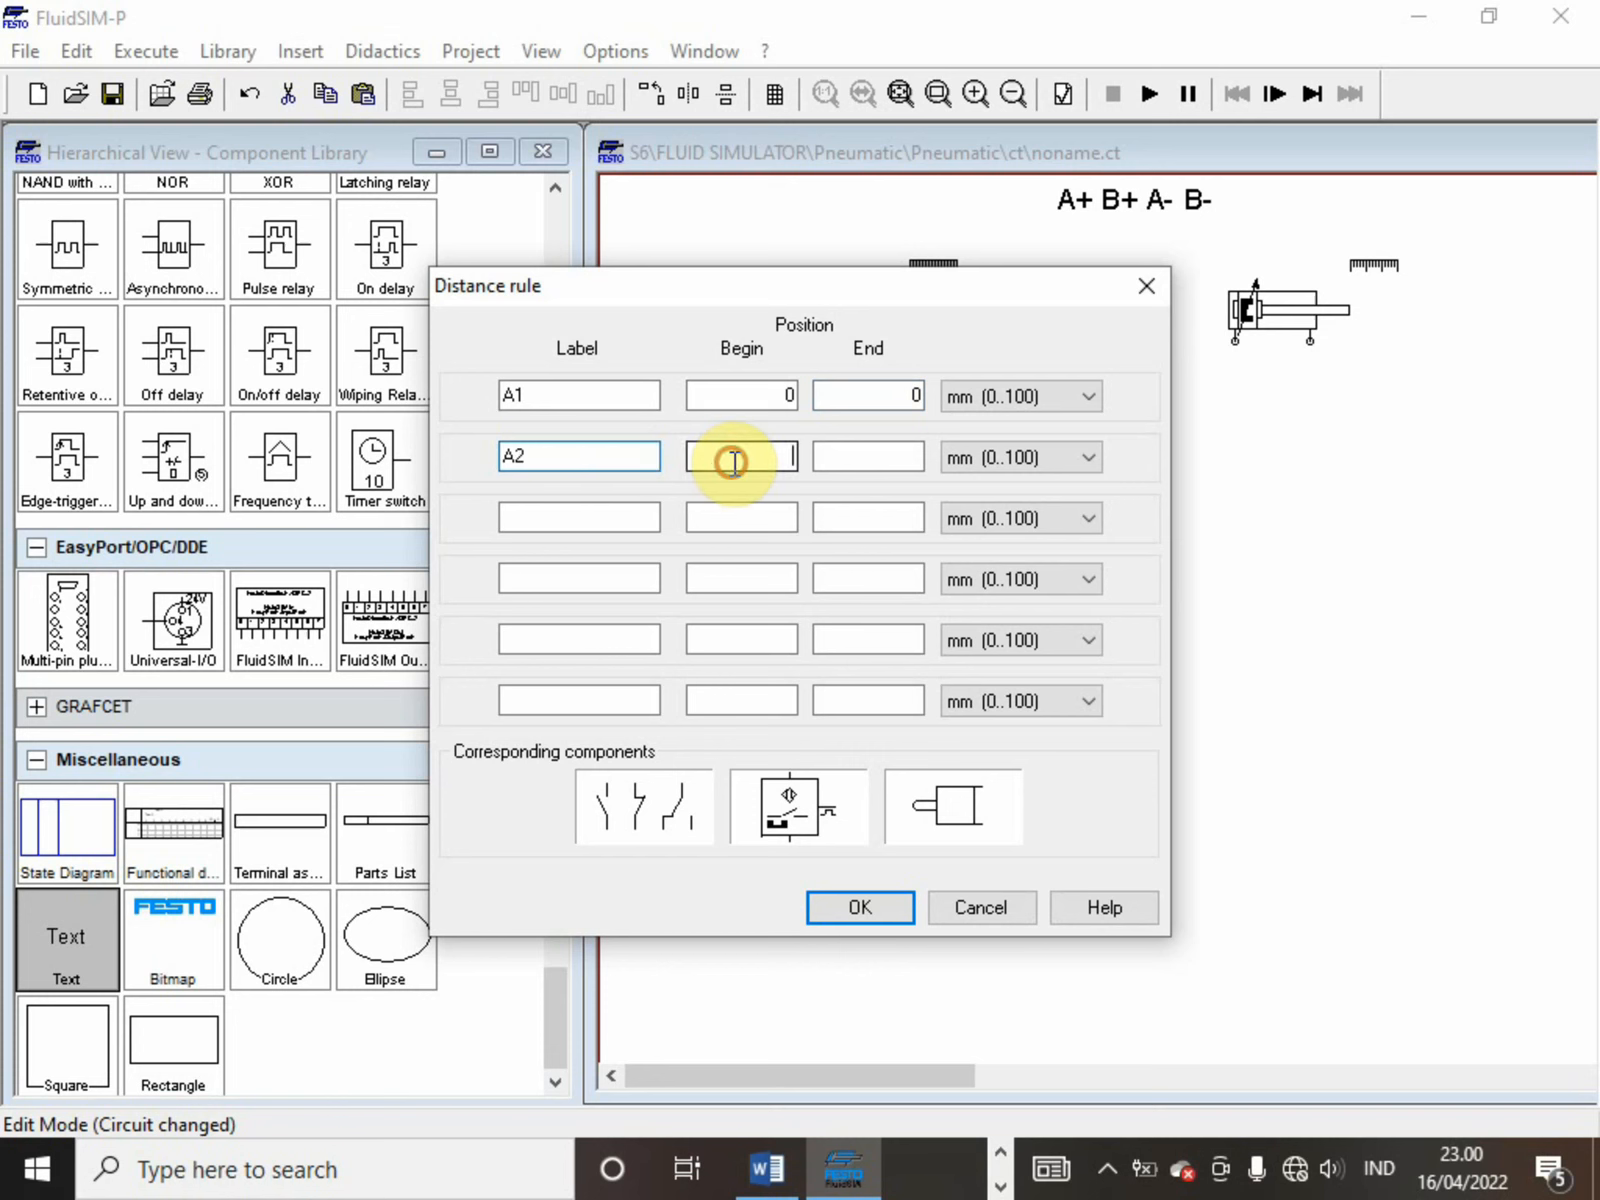
{"action": "type", "text": "100"}
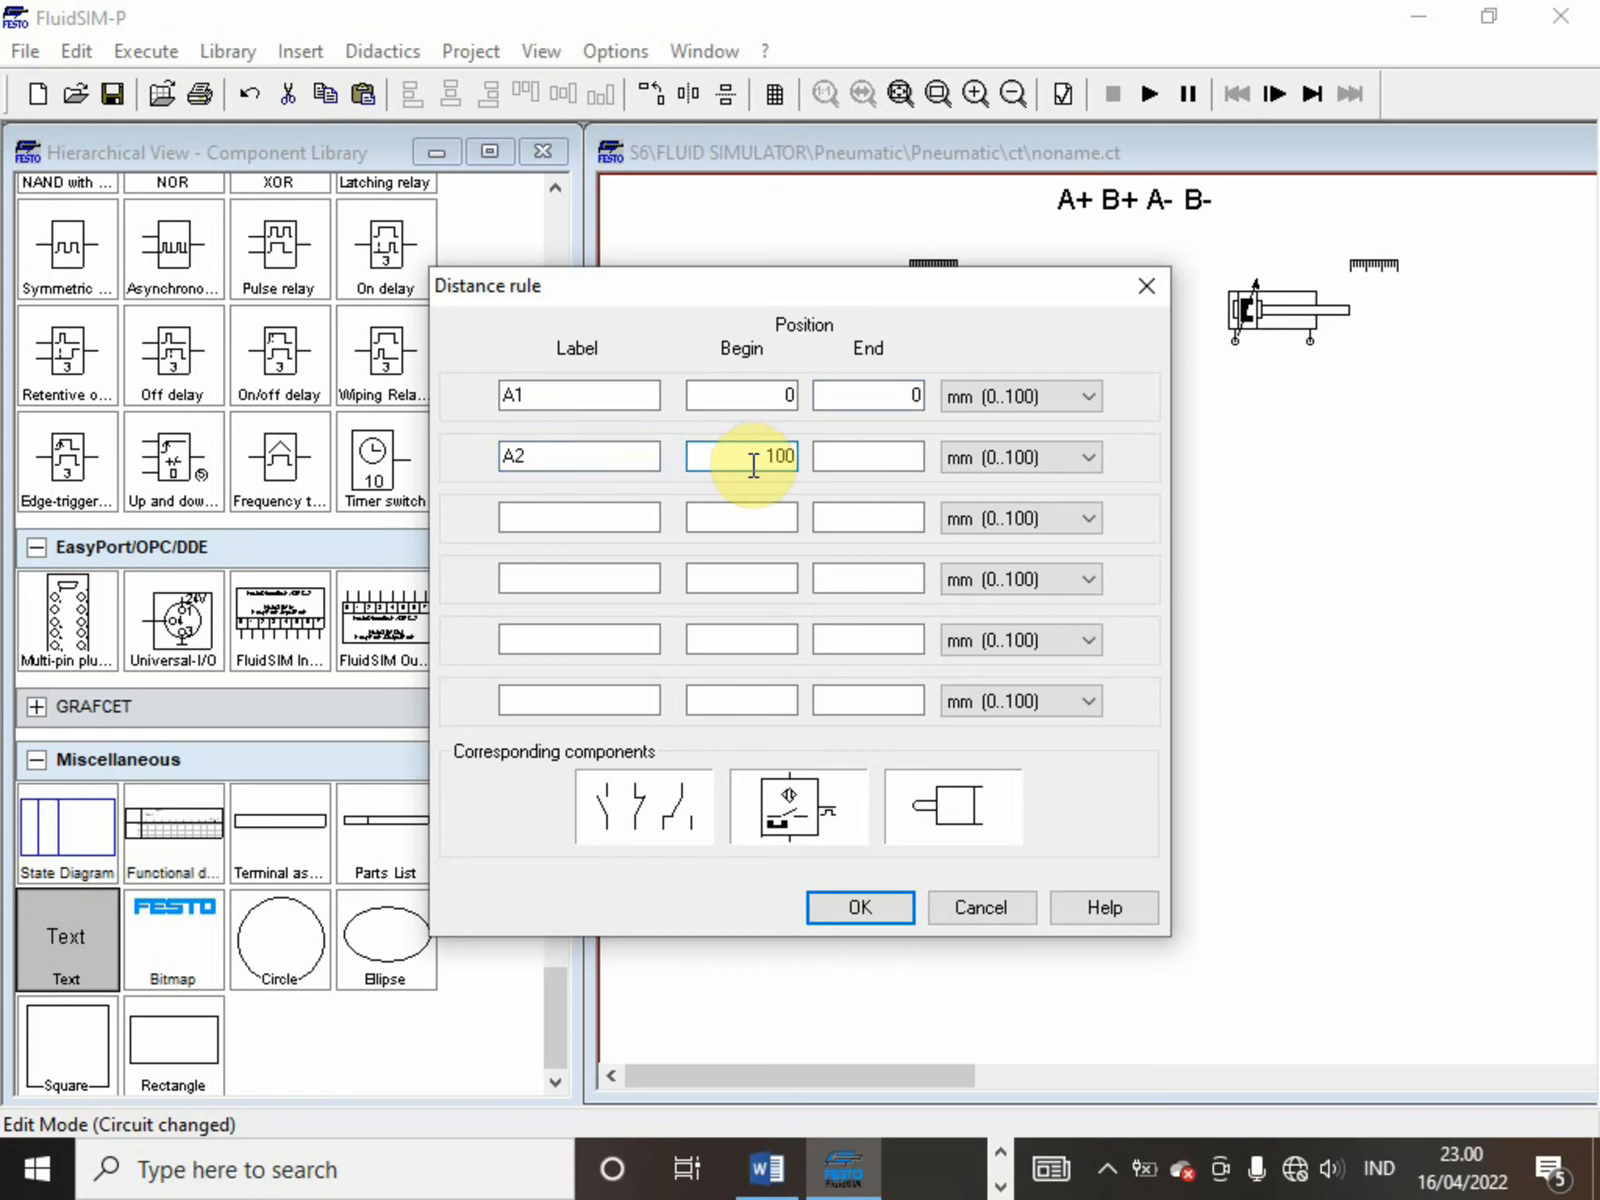
{"action": "left_click", "coordinate": [846, 455]}
{"action": "type", "text": "1"}
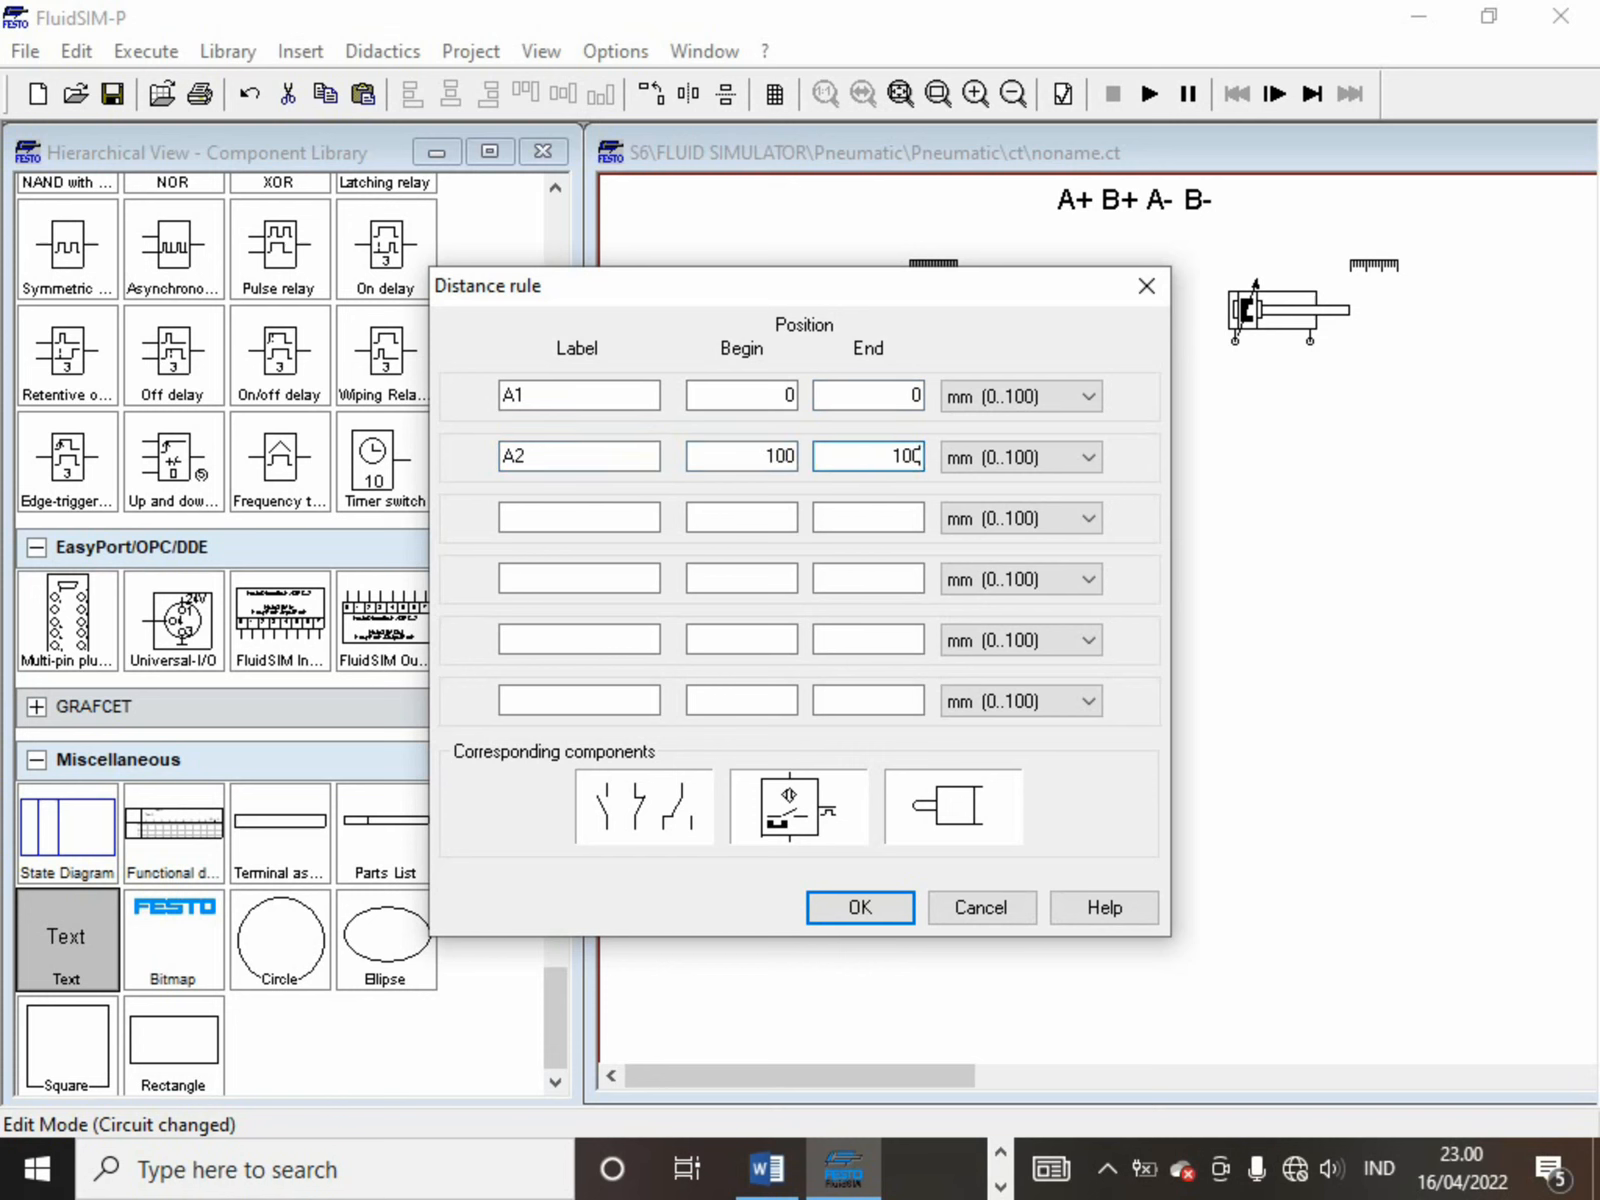
{"action": "type", "text": "00"}
{"action": "key", "text": "Return"}
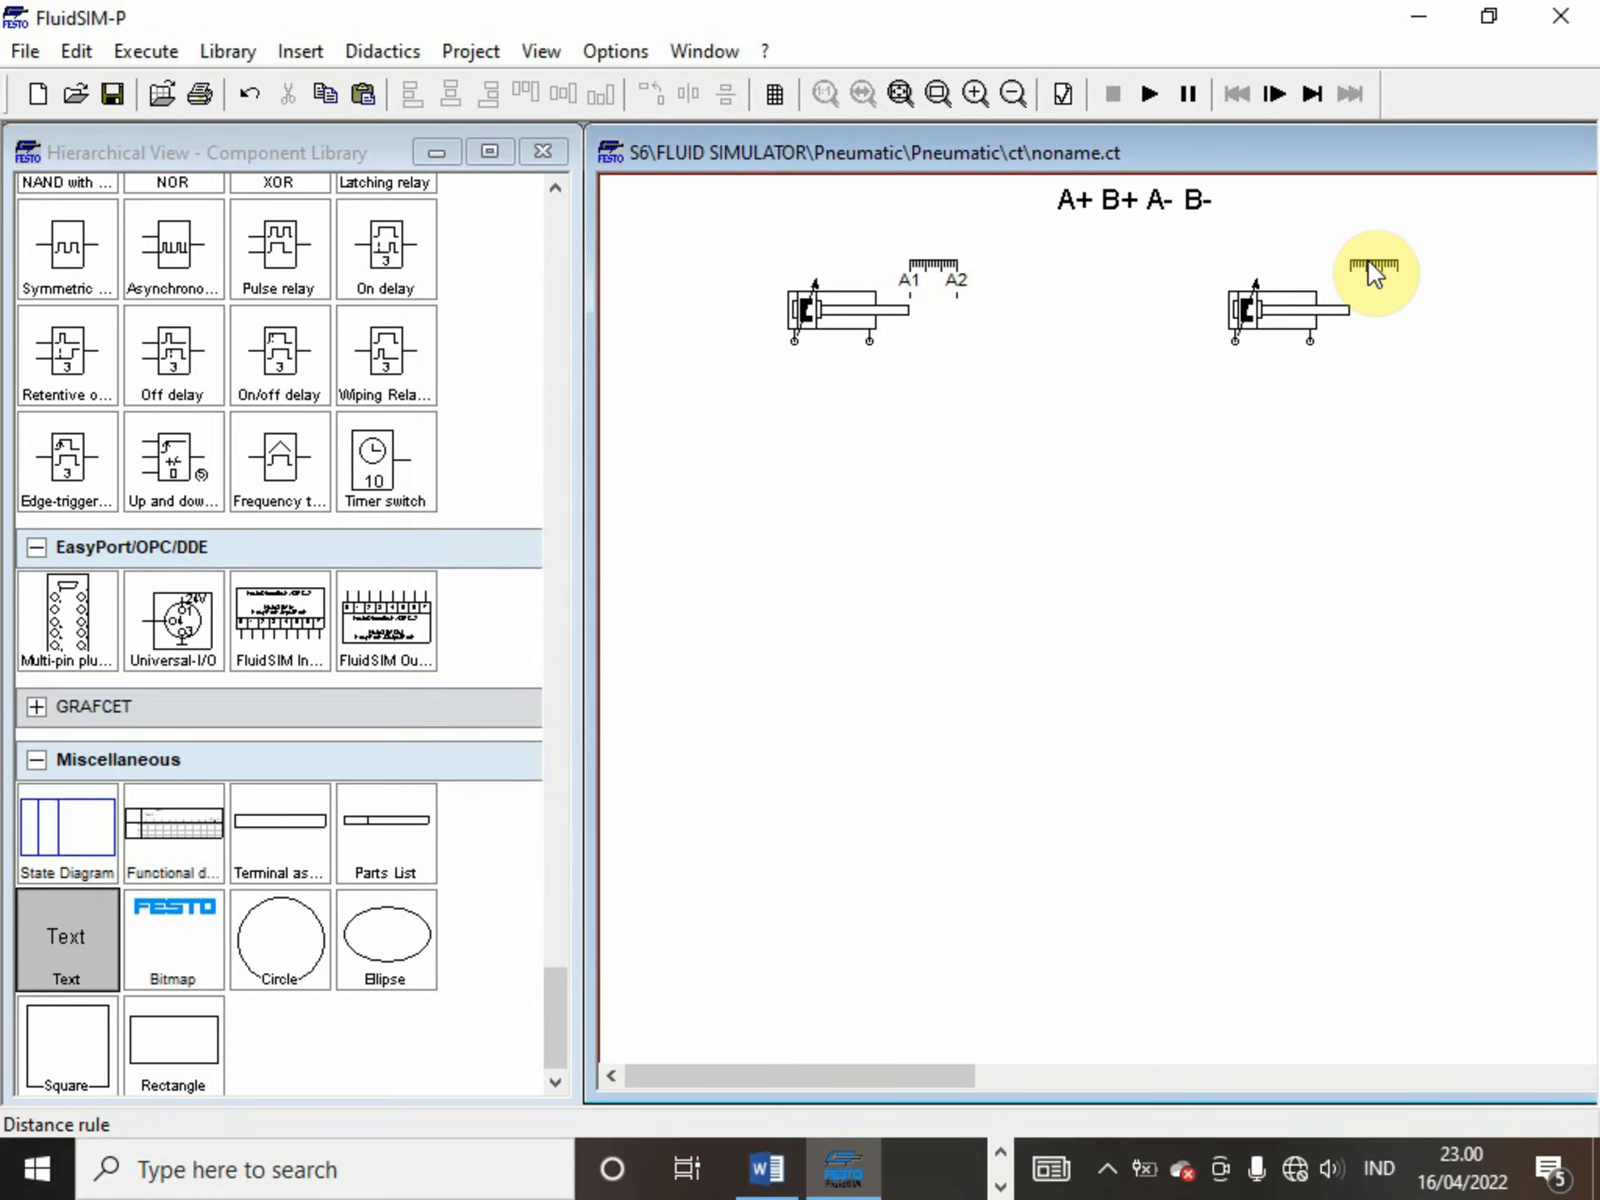
Add label B1 to the second cylinder's distance rule with begin and end positions of 0 mm
{"action": "double_click", "coordinate": [1370, 265]}
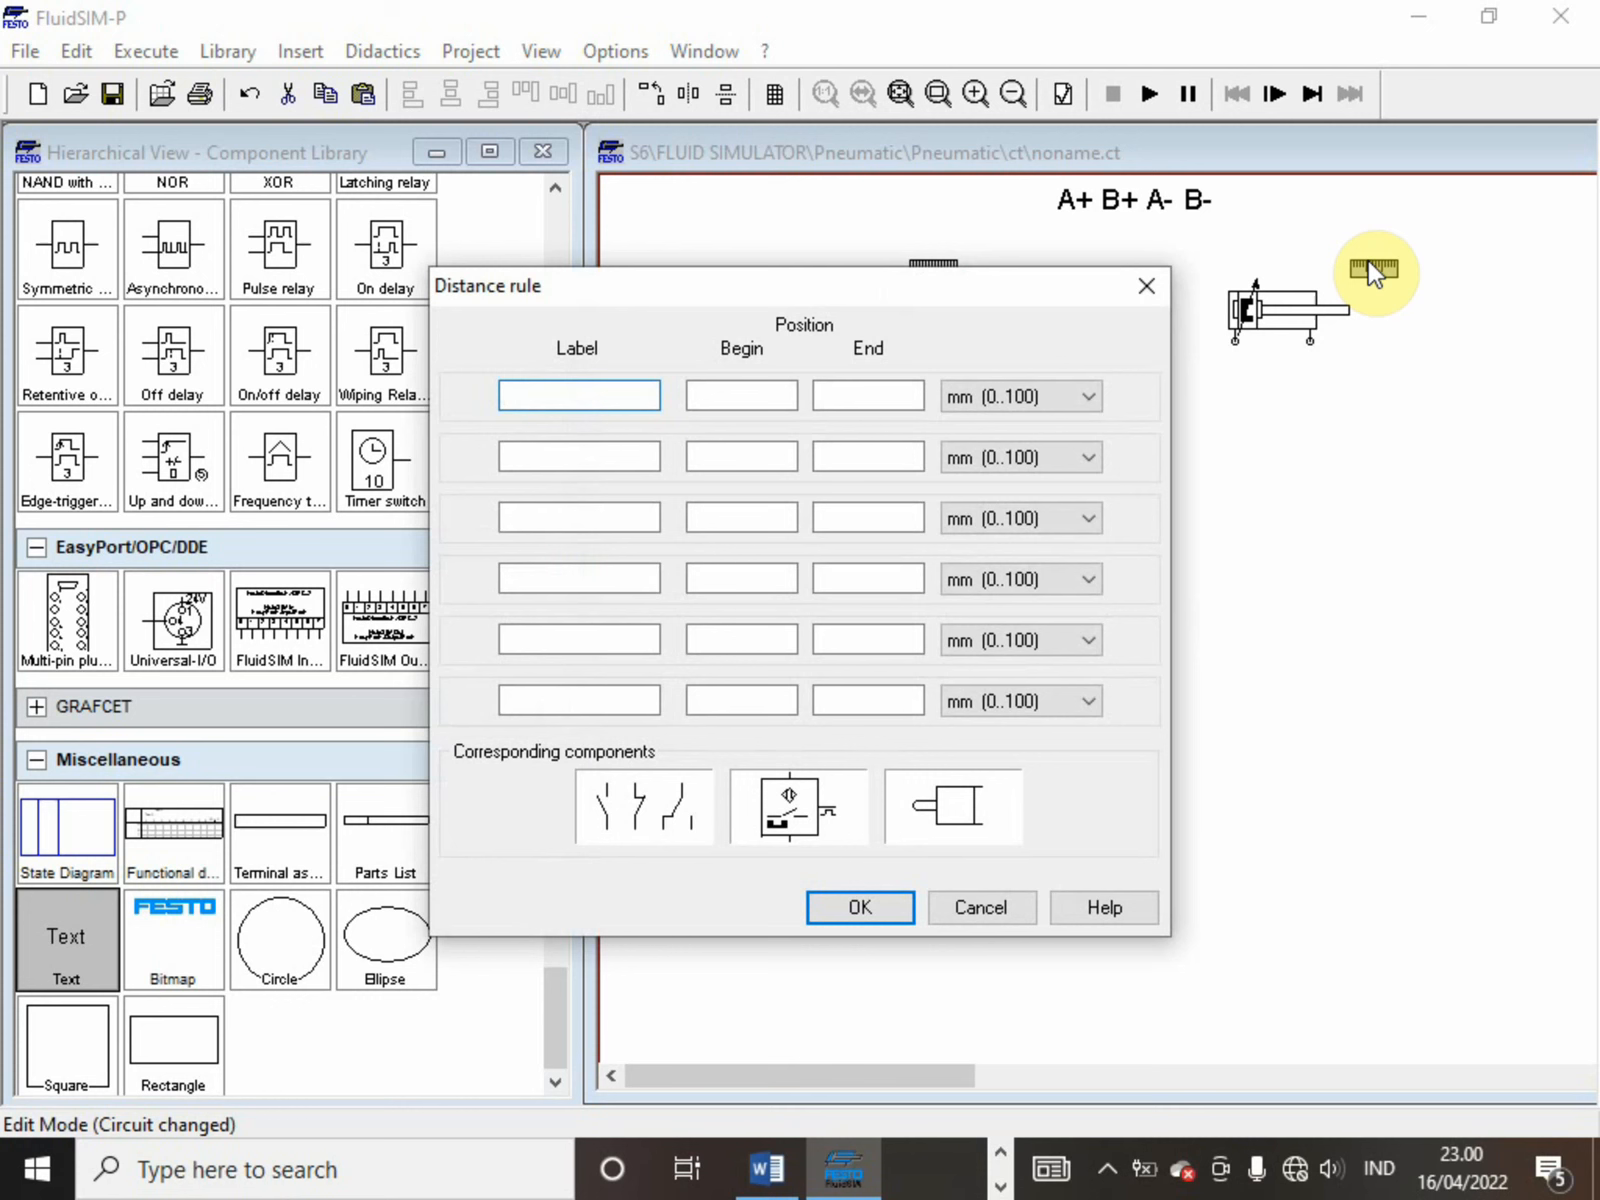
{"action": "type", "text": "B1"}
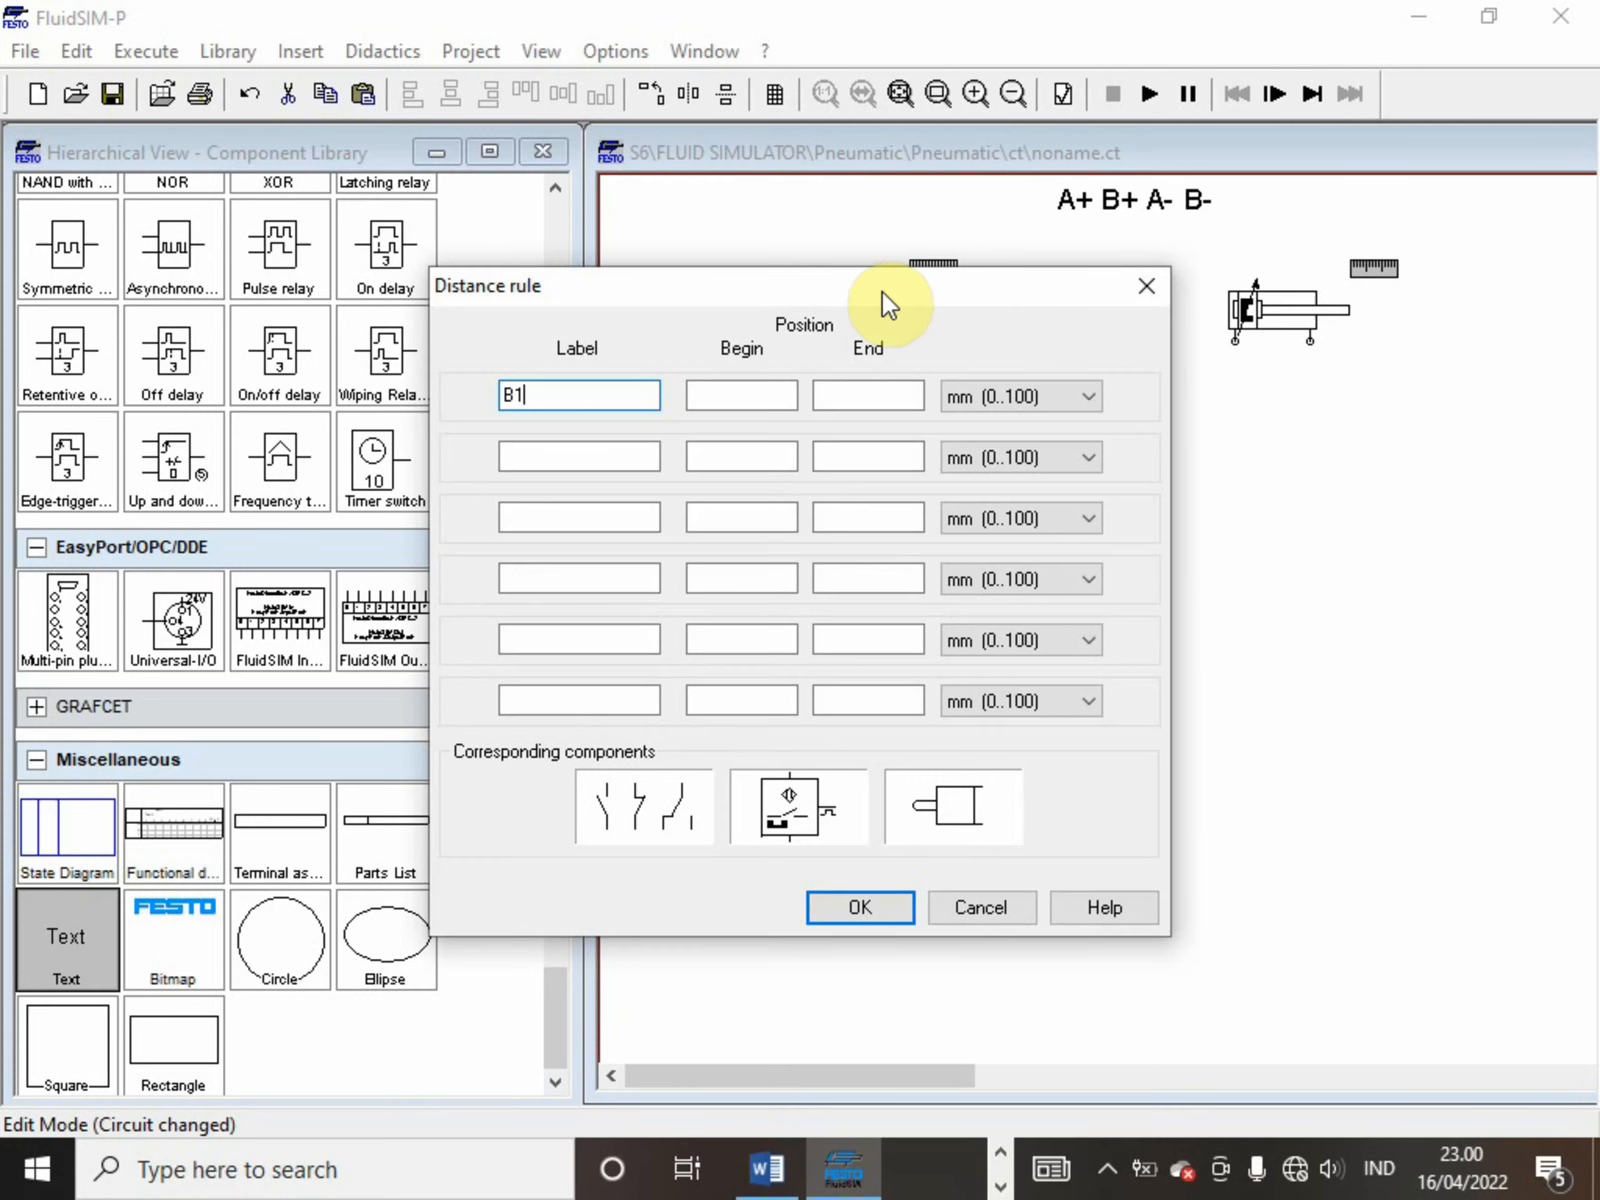
{"action": "left_click", "coordinate": [773, 388]}
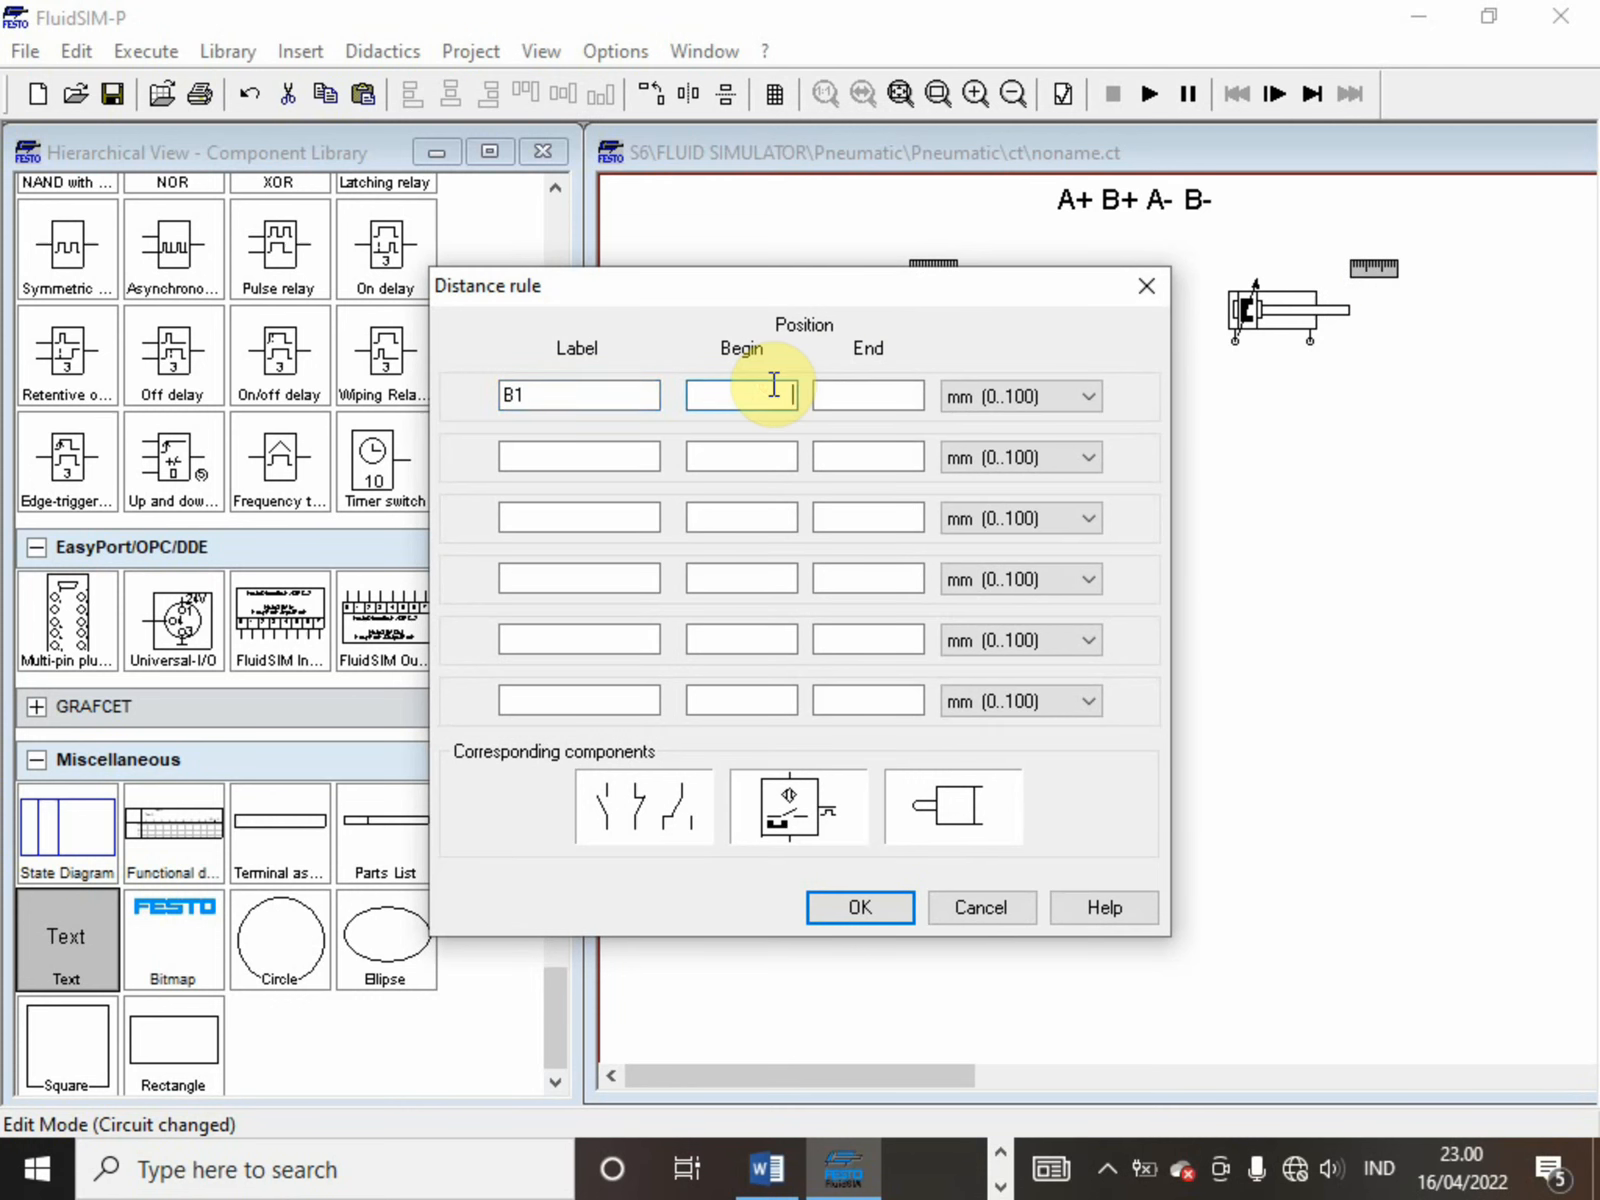
{"action": "type", "text": "0"}
{"action": "left_click", "coordinate": [857, 394]}
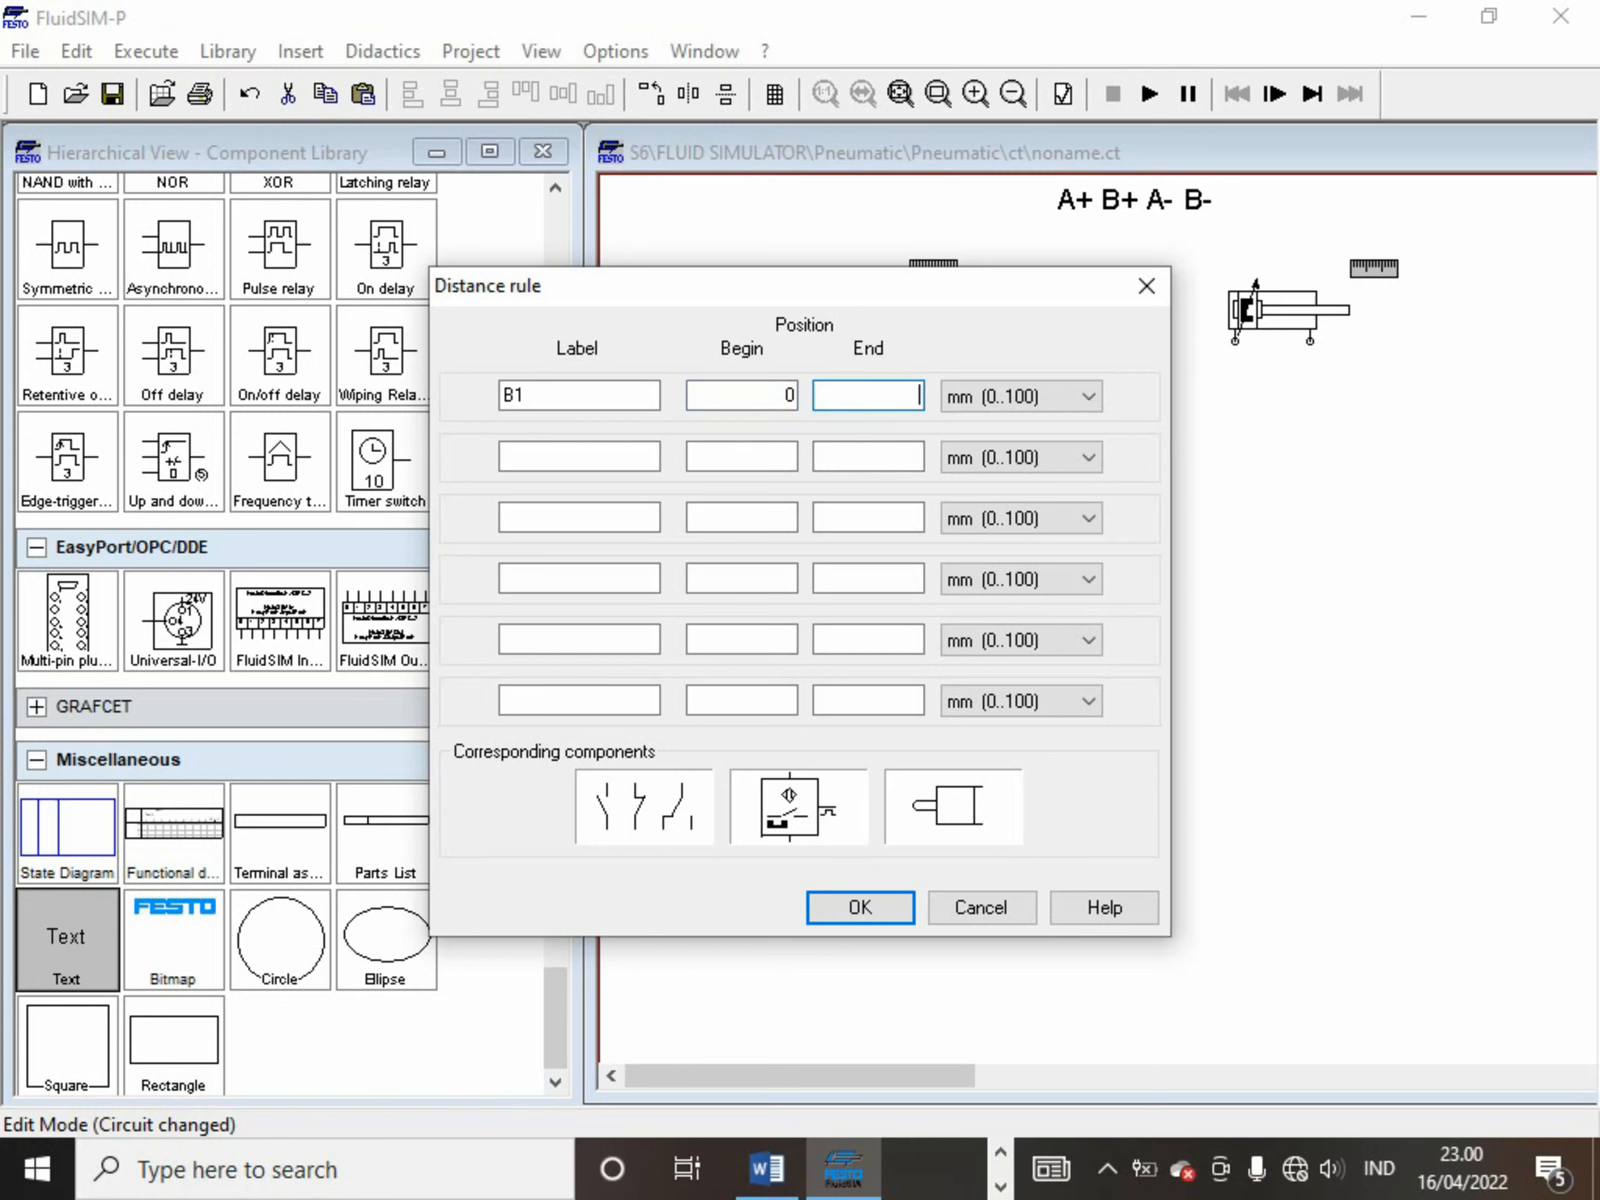
{"action": "type", "text": "0"}
Add label B2 to the second cylinder's distance rule with begin and end at 100 mm, and apply the settings
{"action": "left_click", "coordinate": [595, 452]}
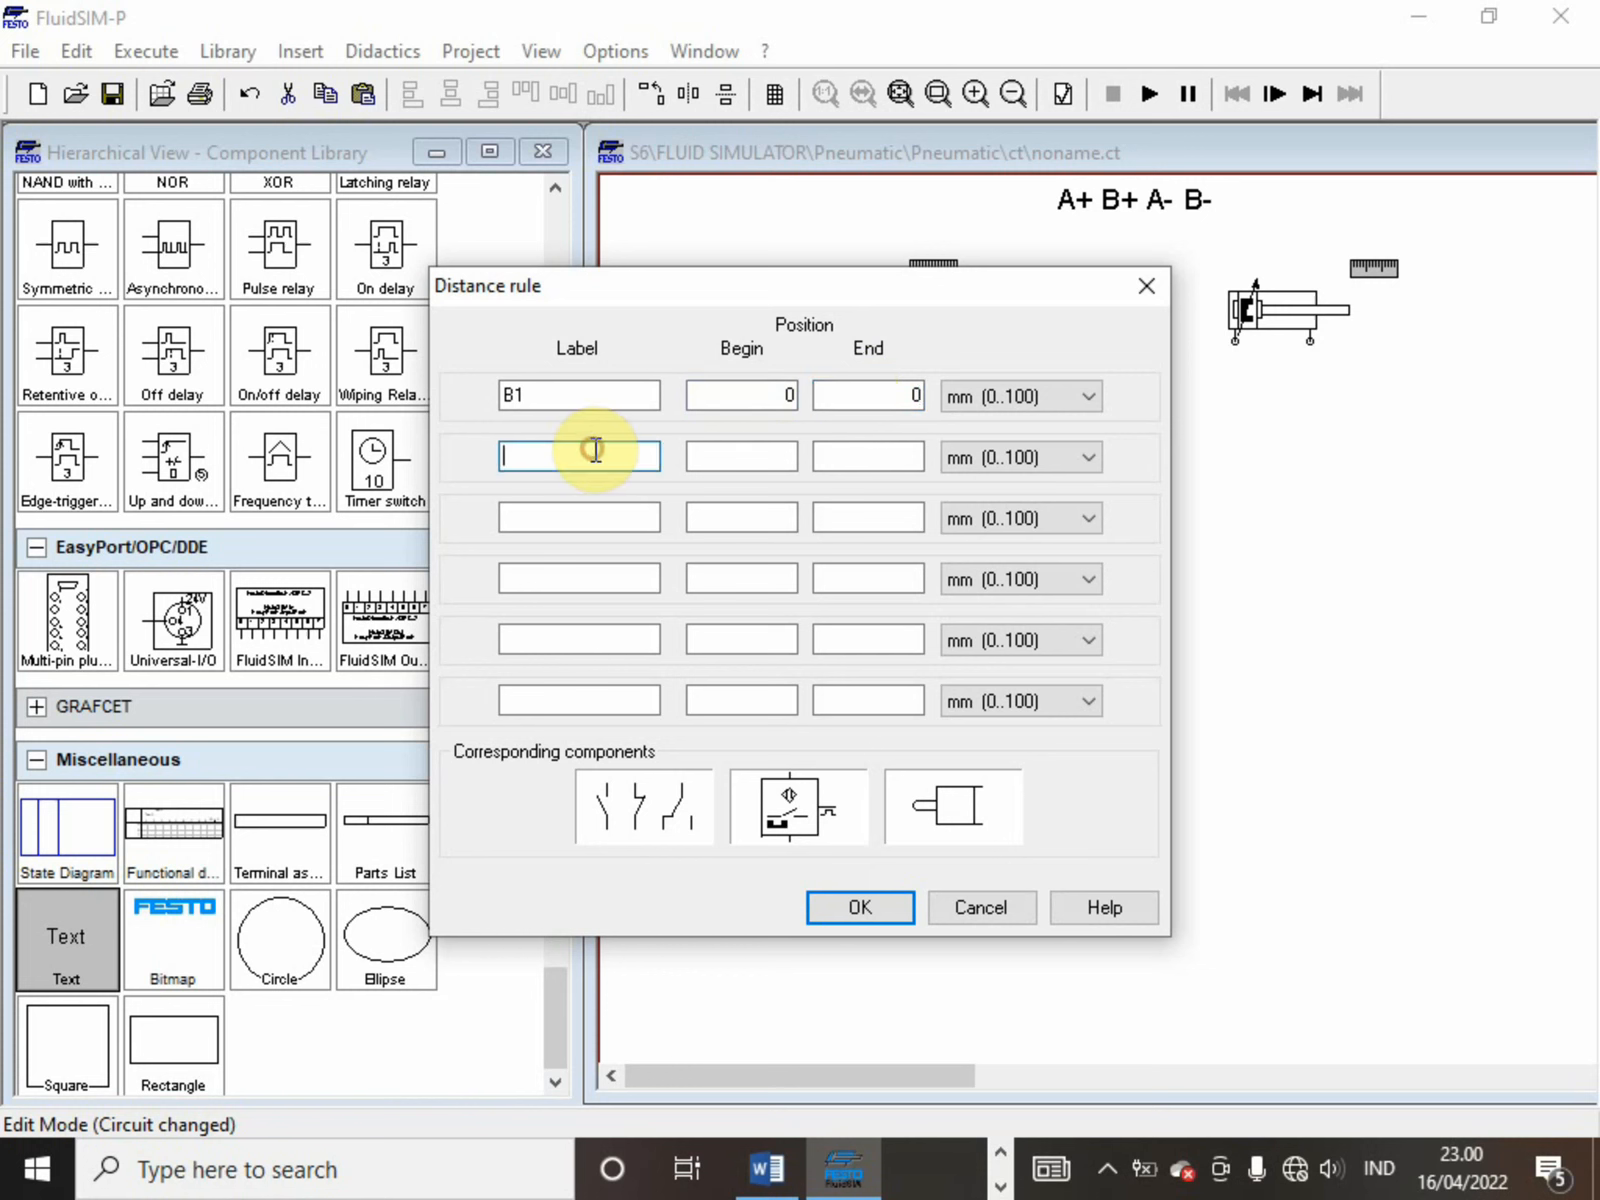
{"action": "type", "text": "B2"}
{"action": "left_click", "coordinate": [739, 458]}
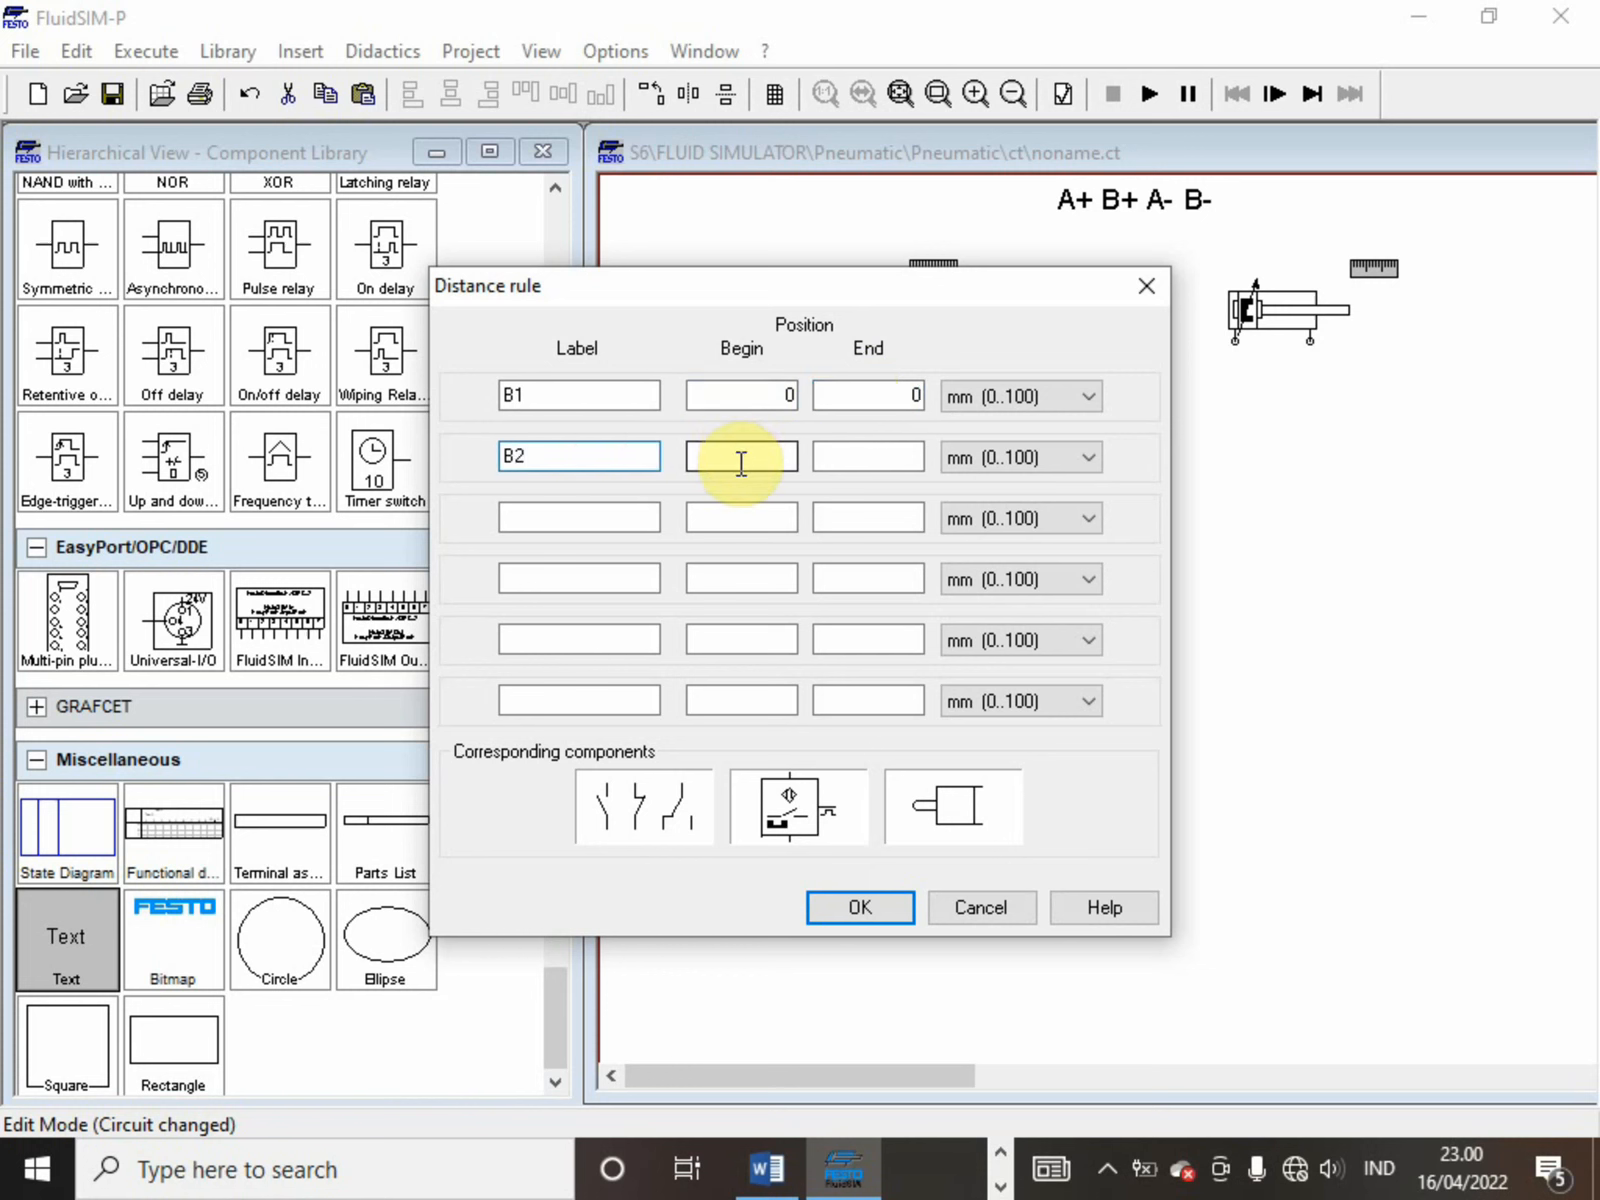
{"action": "type", "text": "100"}
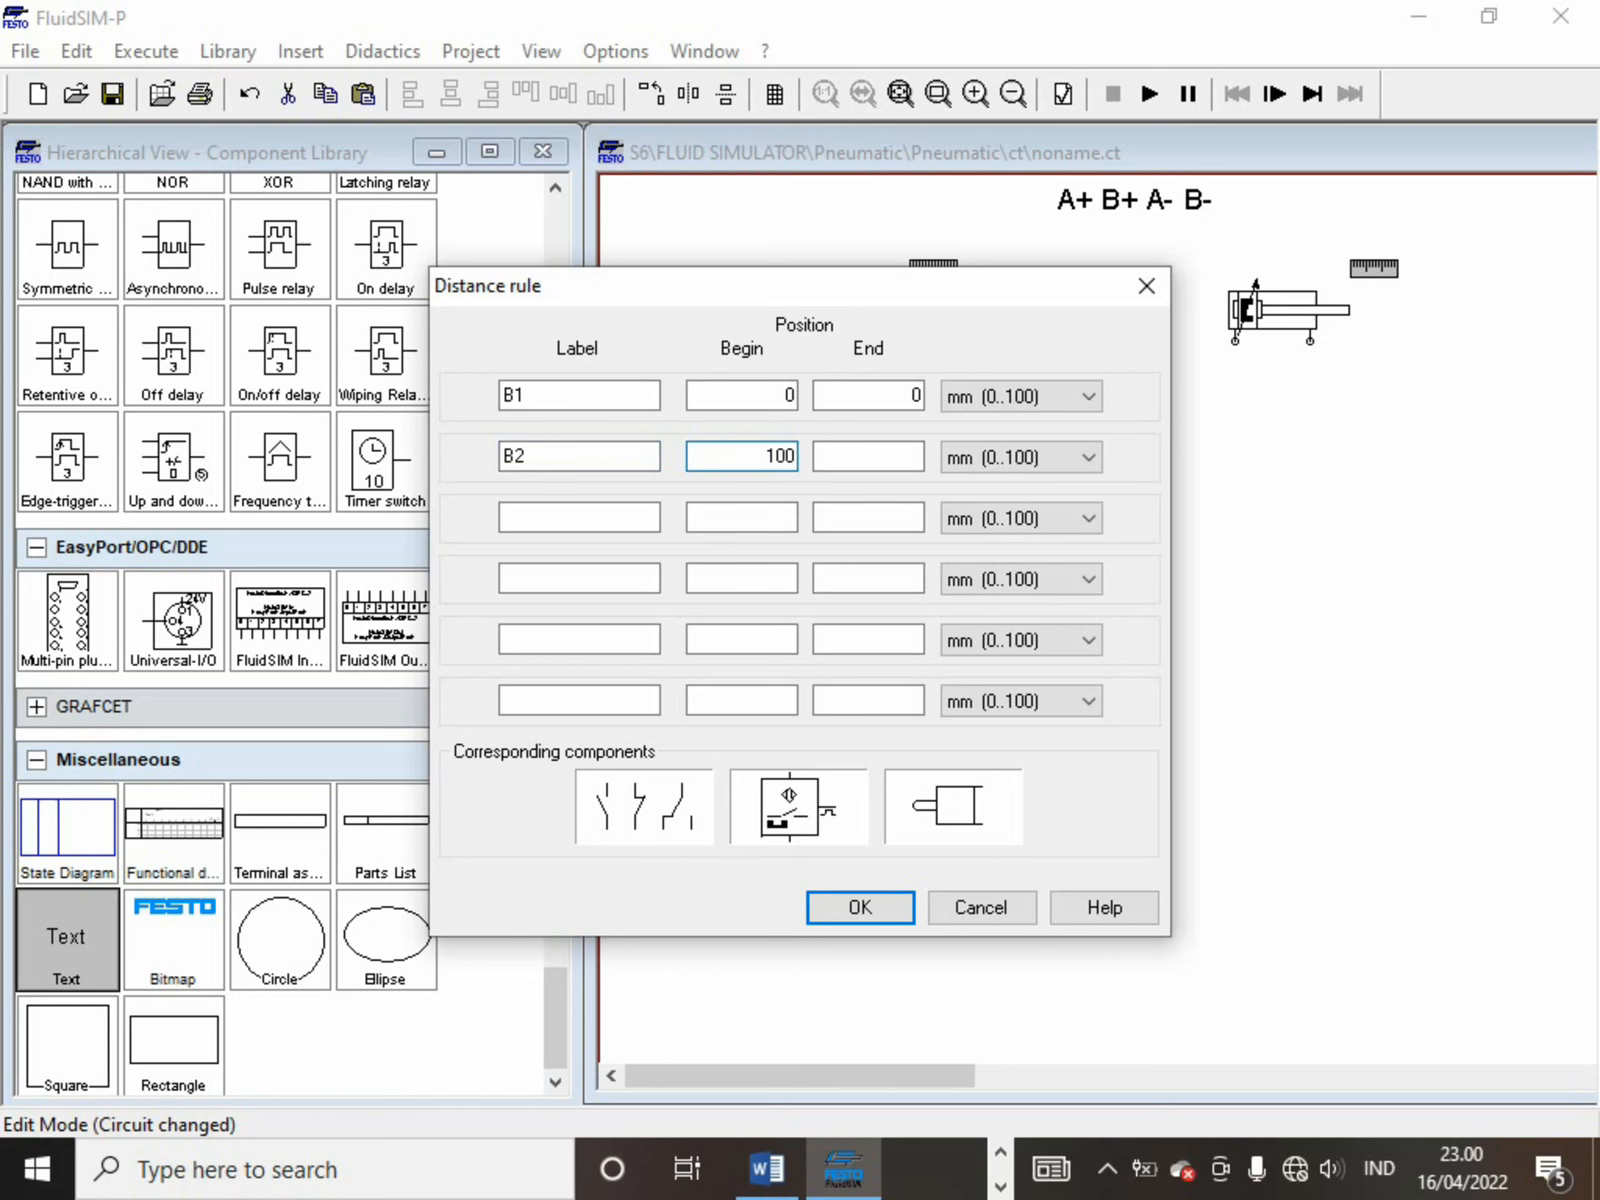
{"action": "left_click", "coordinate": [822, 458]}
{"action": "type", "text": "100"}
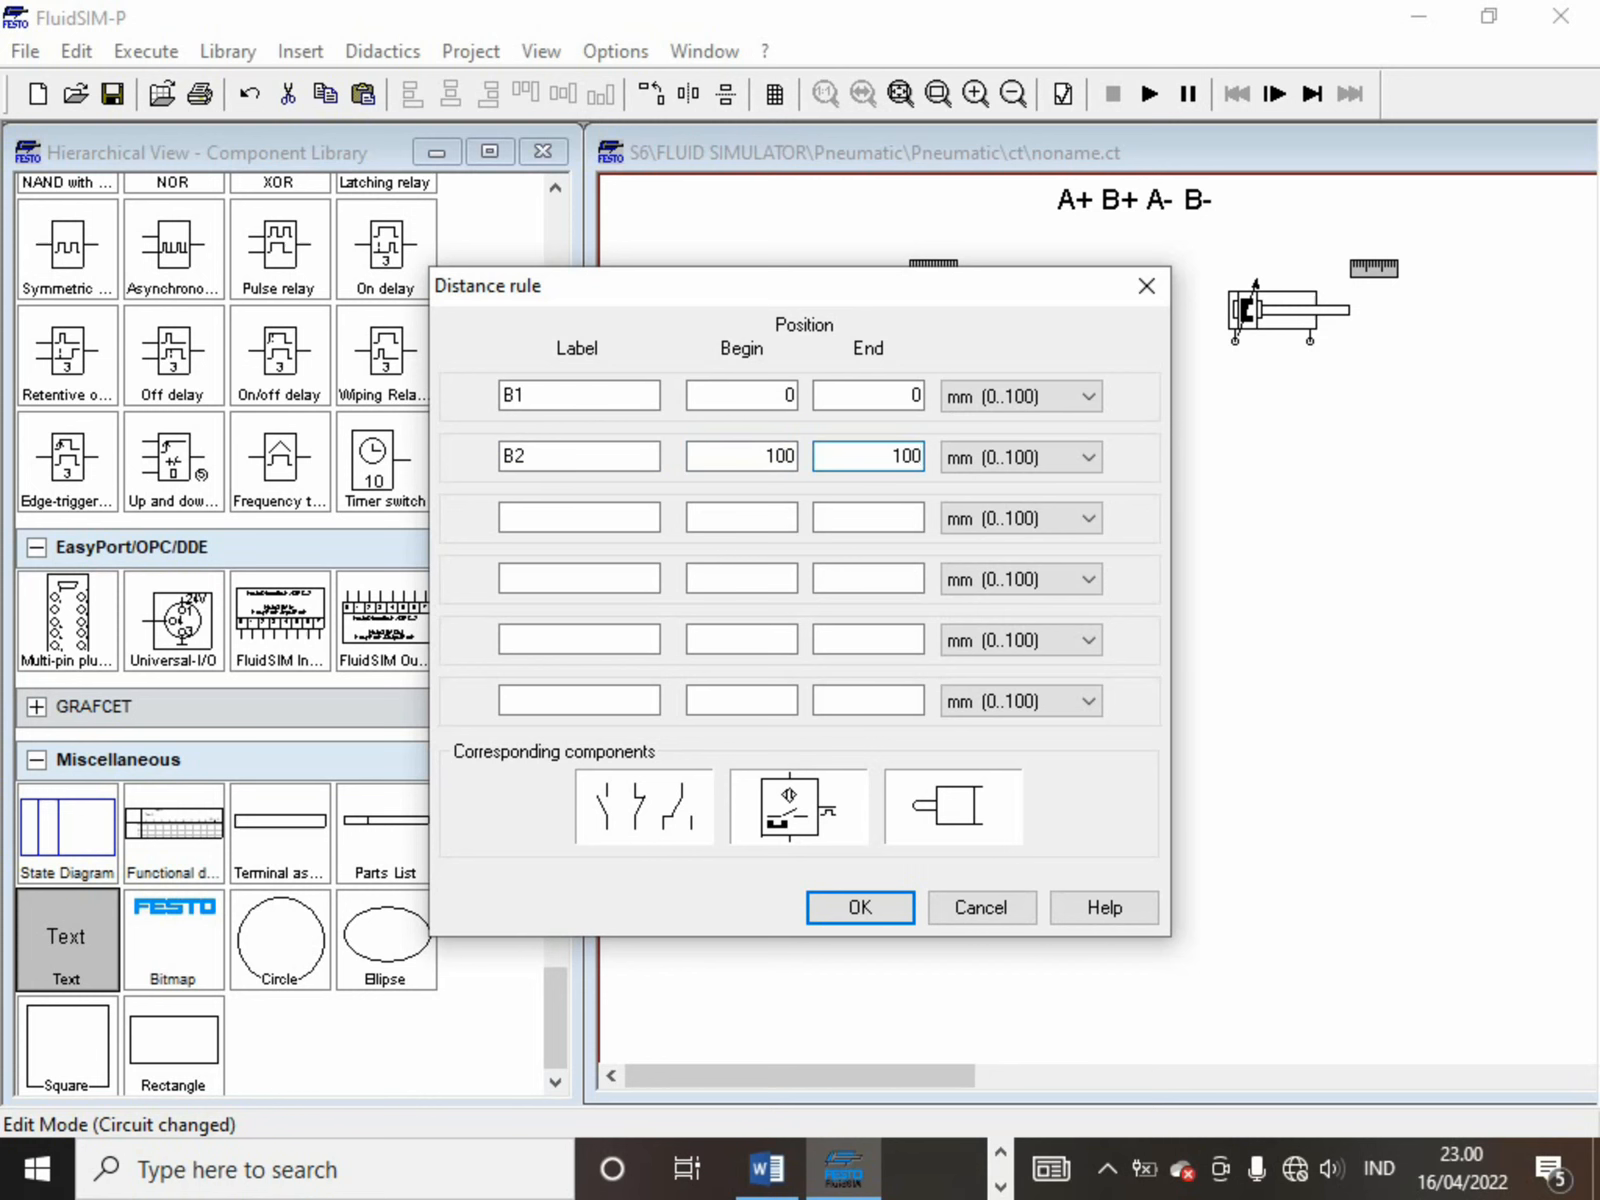
{"action": "key", "text": "Return"}
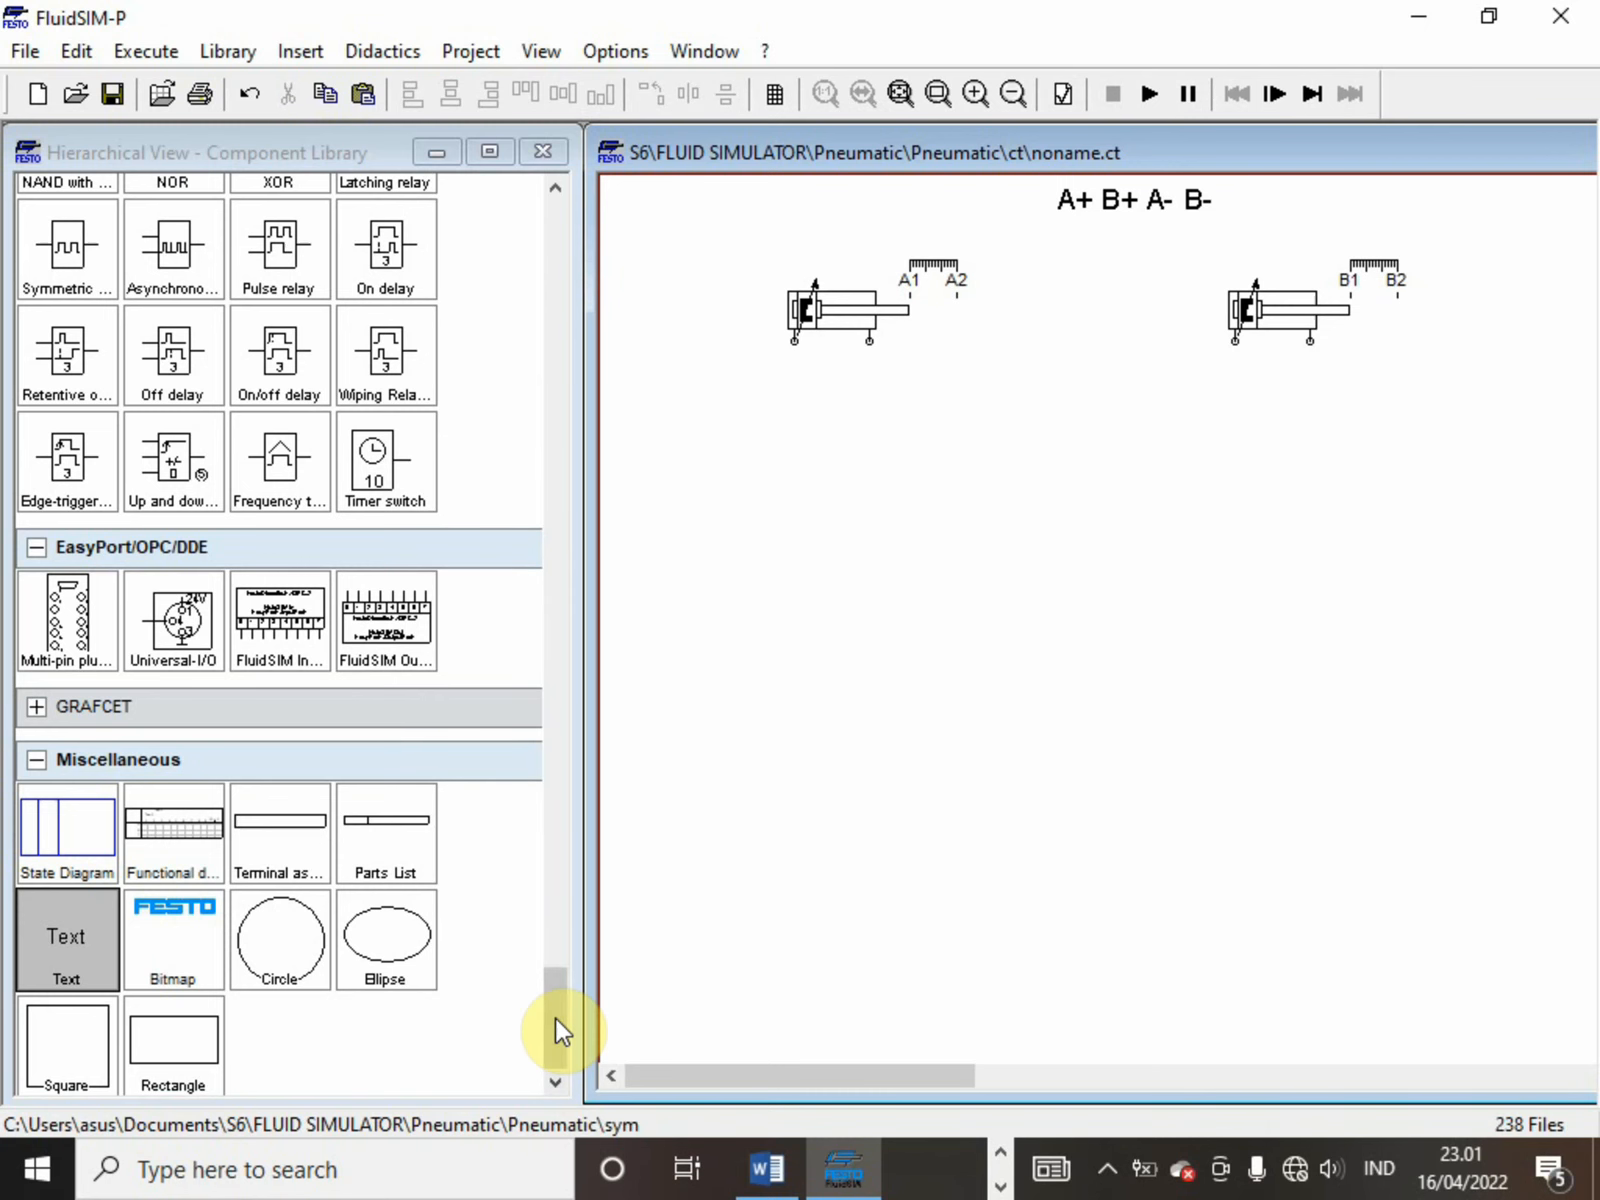
Place a configurable 5/n way valve from the component library below the first cylinder
{"action": "left_click_drag", "start_coordinate": [555, 1018], "coordinate": [438, 469]}
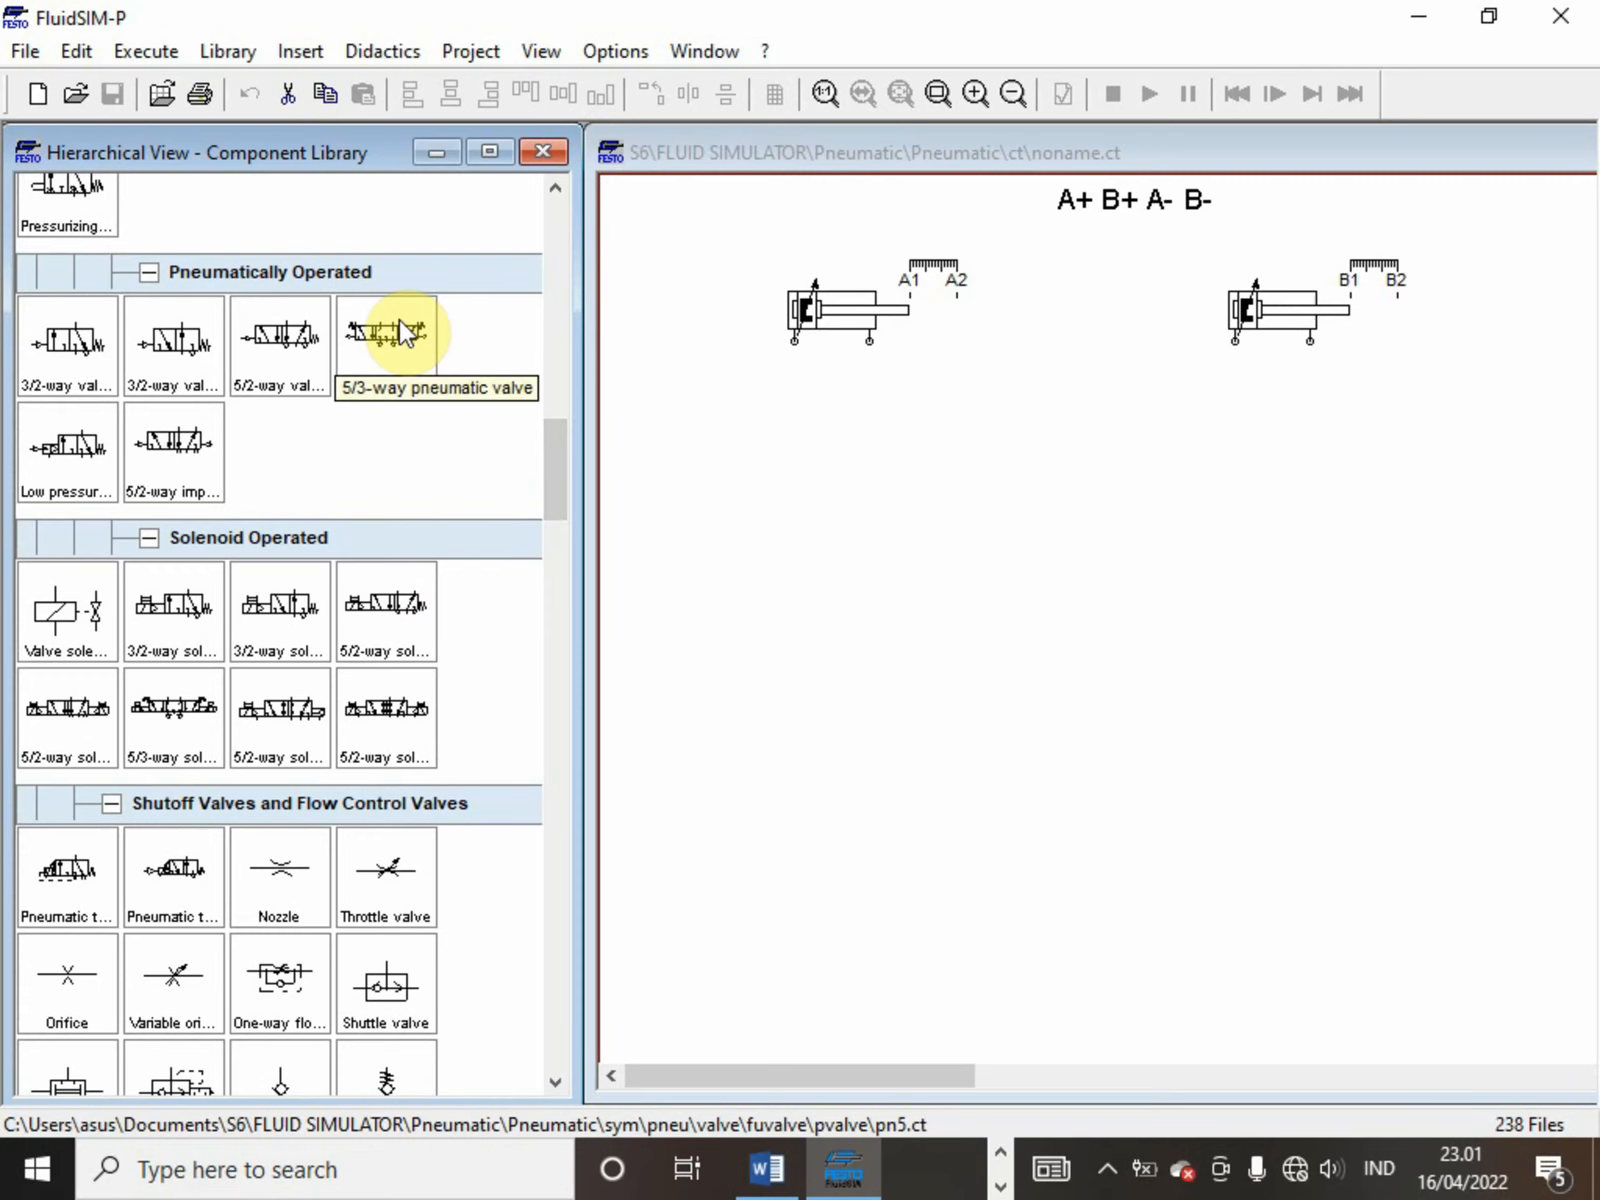
{"action": "mouse_move", "coordinate": [553, 436]}
{"action": "left_mouse_down"}
{"action": "mouse_move", "coordinate": [547, 379]}
{"action": "mouse_move", "coordinate": [550, 415]}
{"action": "mouse_move", "coordinate": [545, 398]}
{"action": "left_mouse_up"}
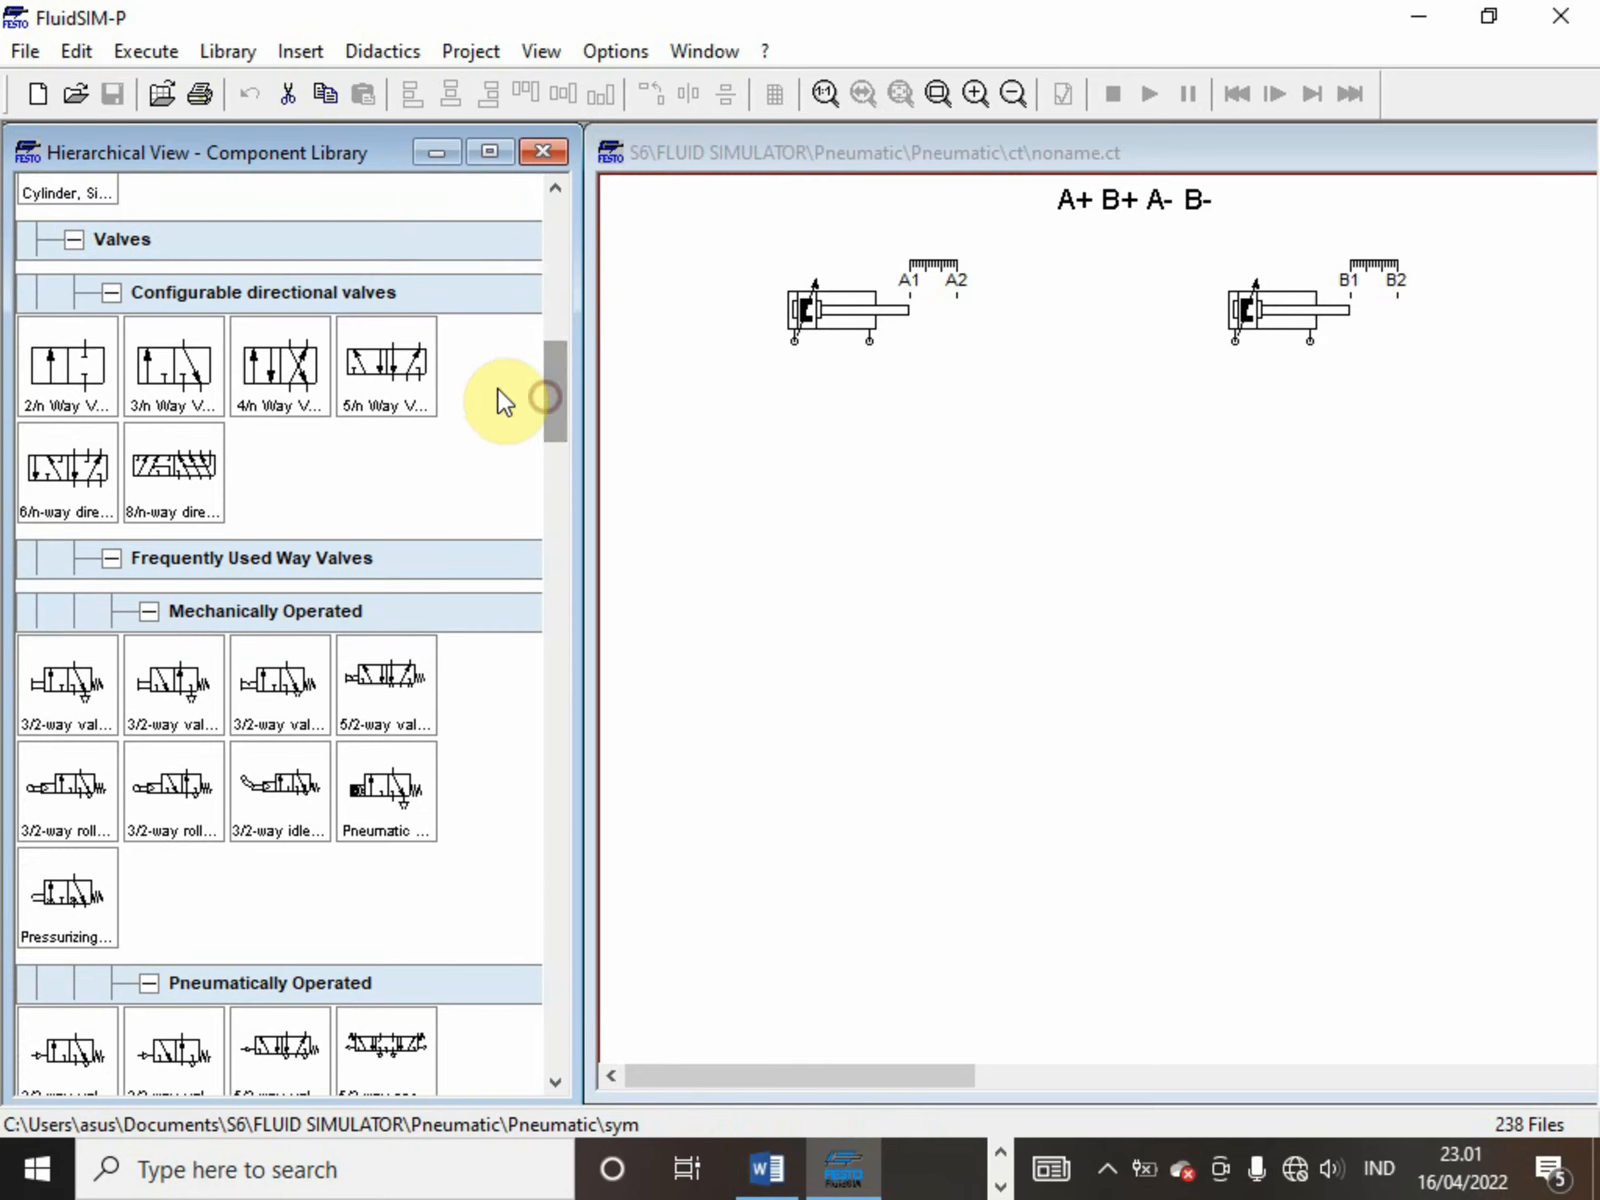
{"action": "left_click_drag", "start_coordinate": [404, 386], "coordinate": [843, 436]}
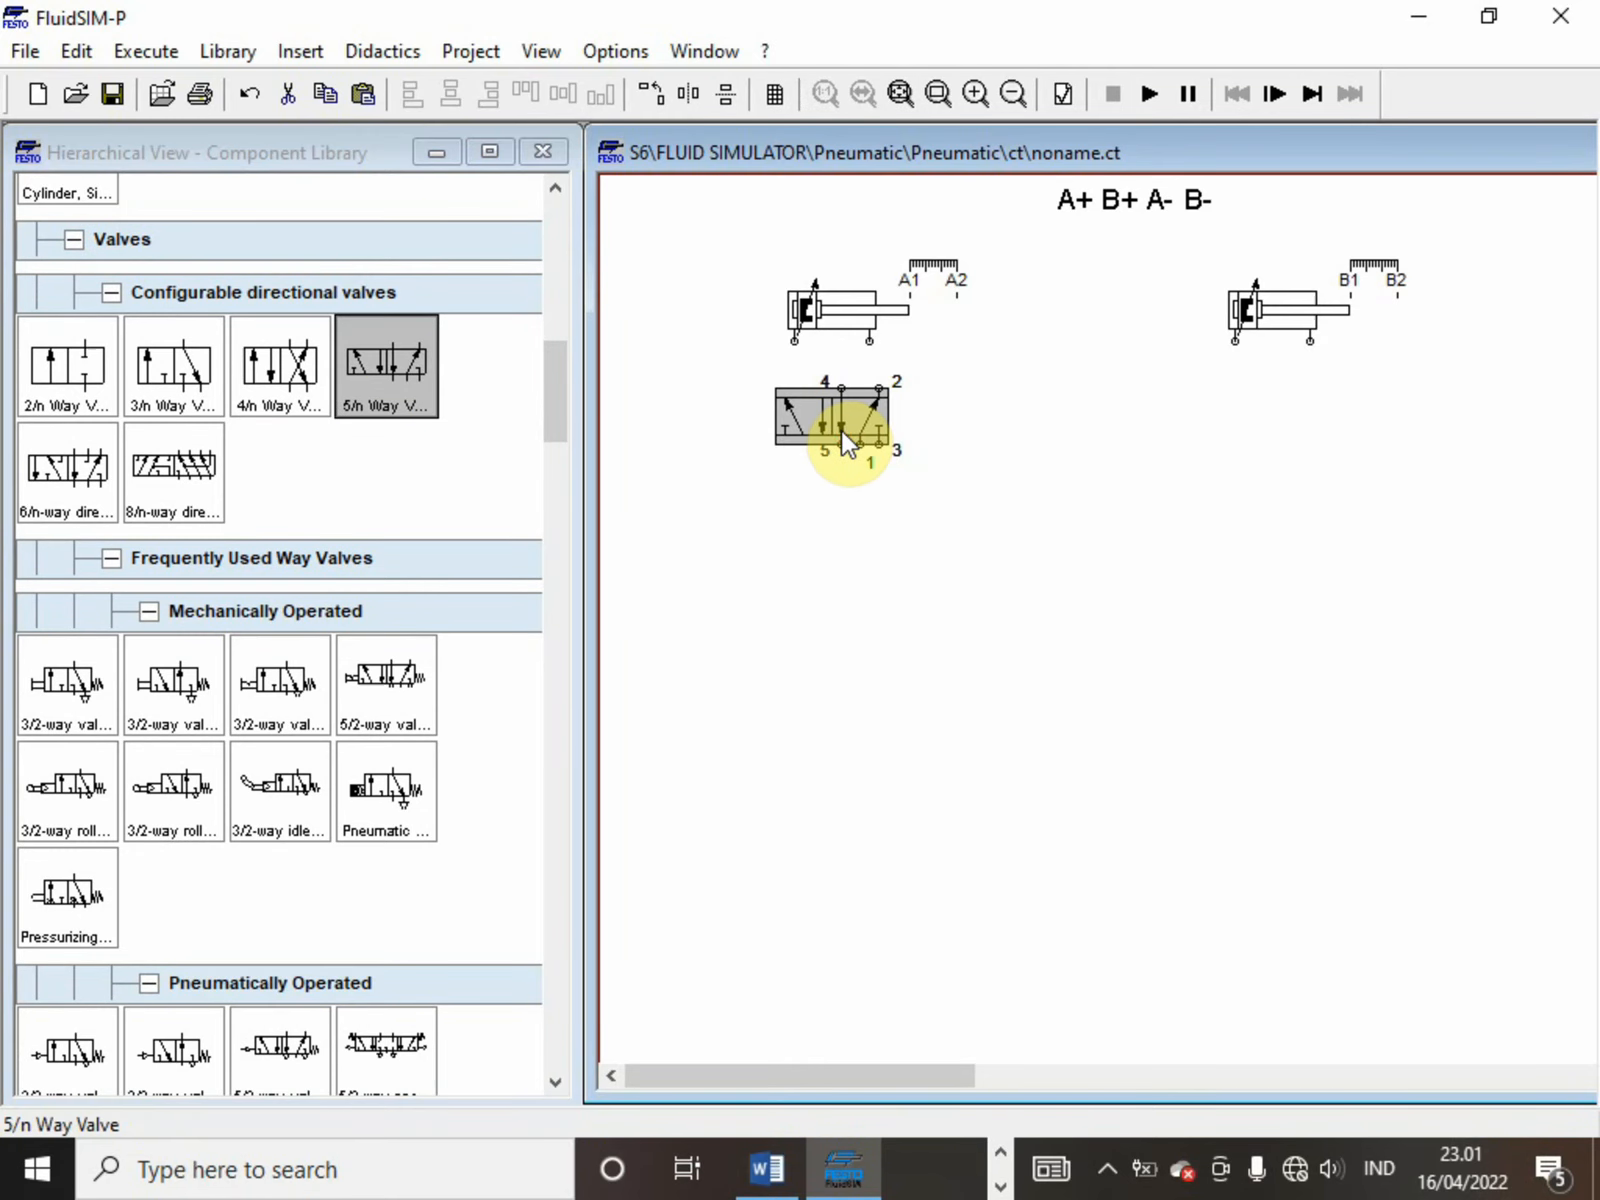
Configure the 5/n way valve with pneumatic actuation on both its left and right sides
{"action": "double_click", "coordinate": [841, 429]}
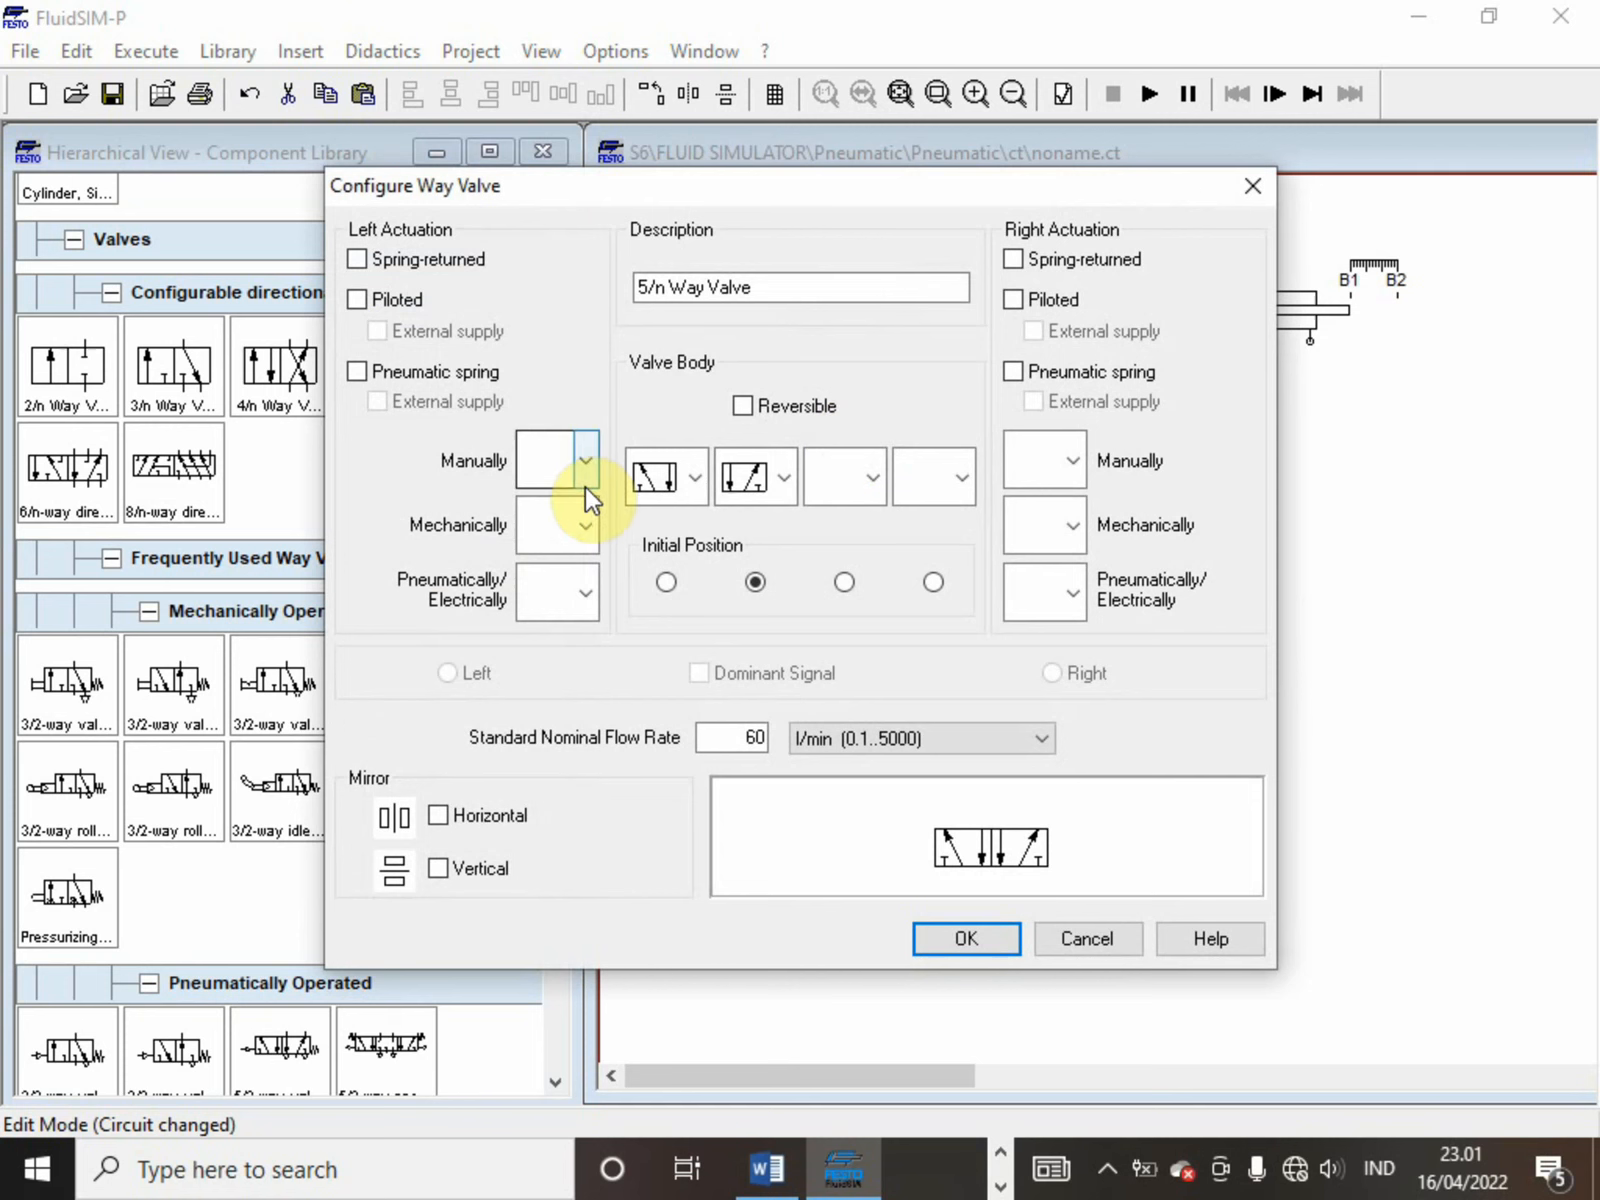
{"action": "left_click", "coordinate": [575, 580]}
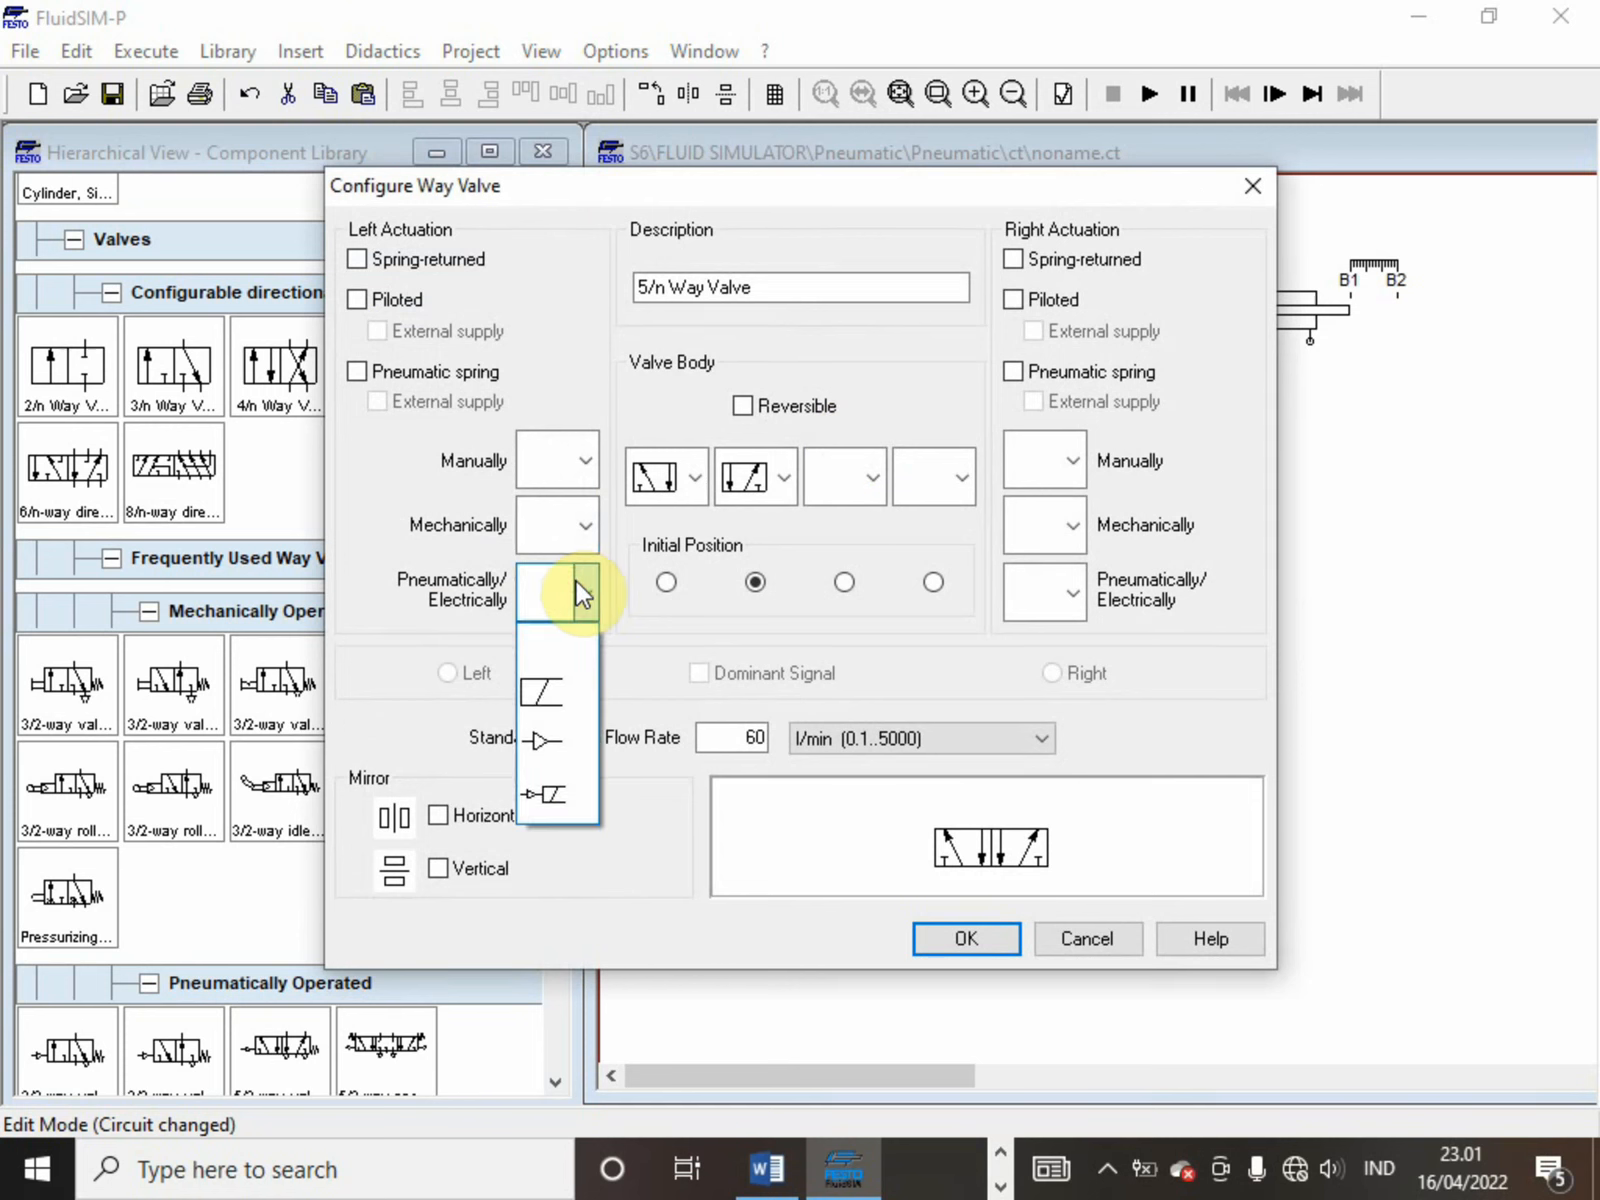
{"action": "left_click", "coordinate": [562, 740]}
{"action": "left_click", "coordinate": [1040, 600]}
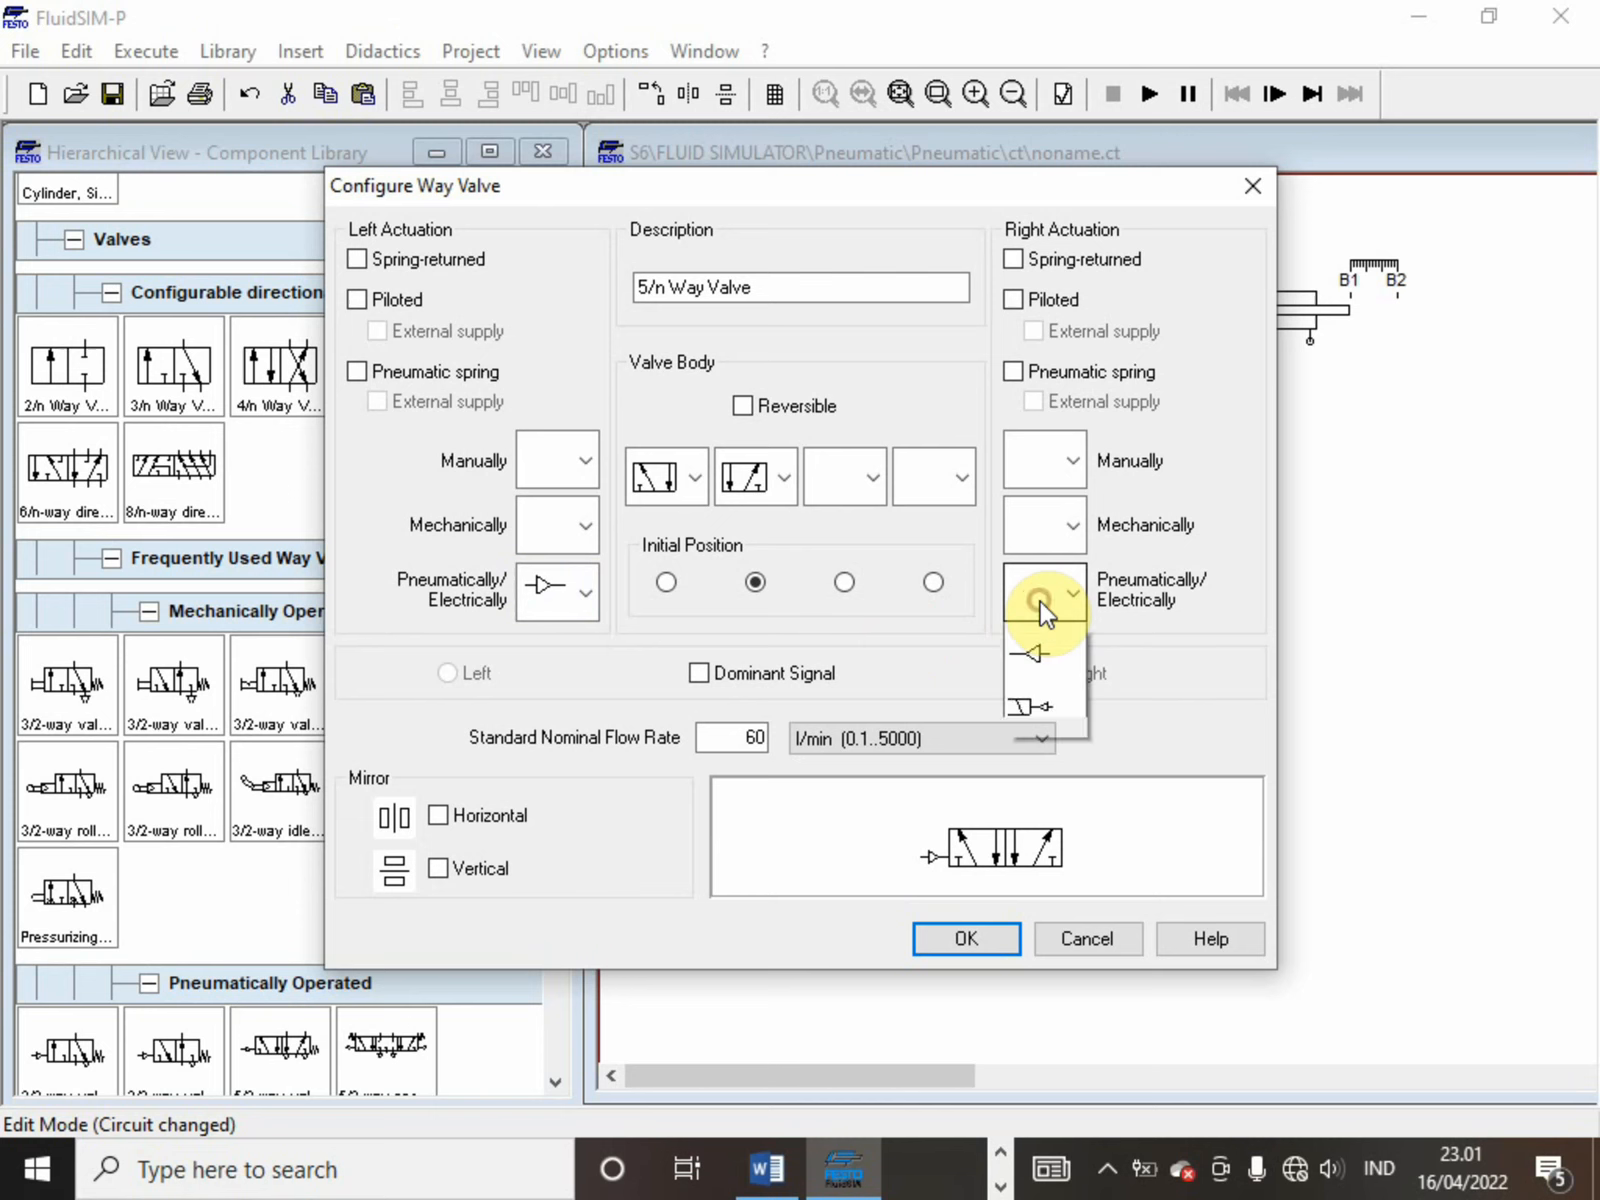
{"action": "left_click", "coordinate": [1044, 756]}
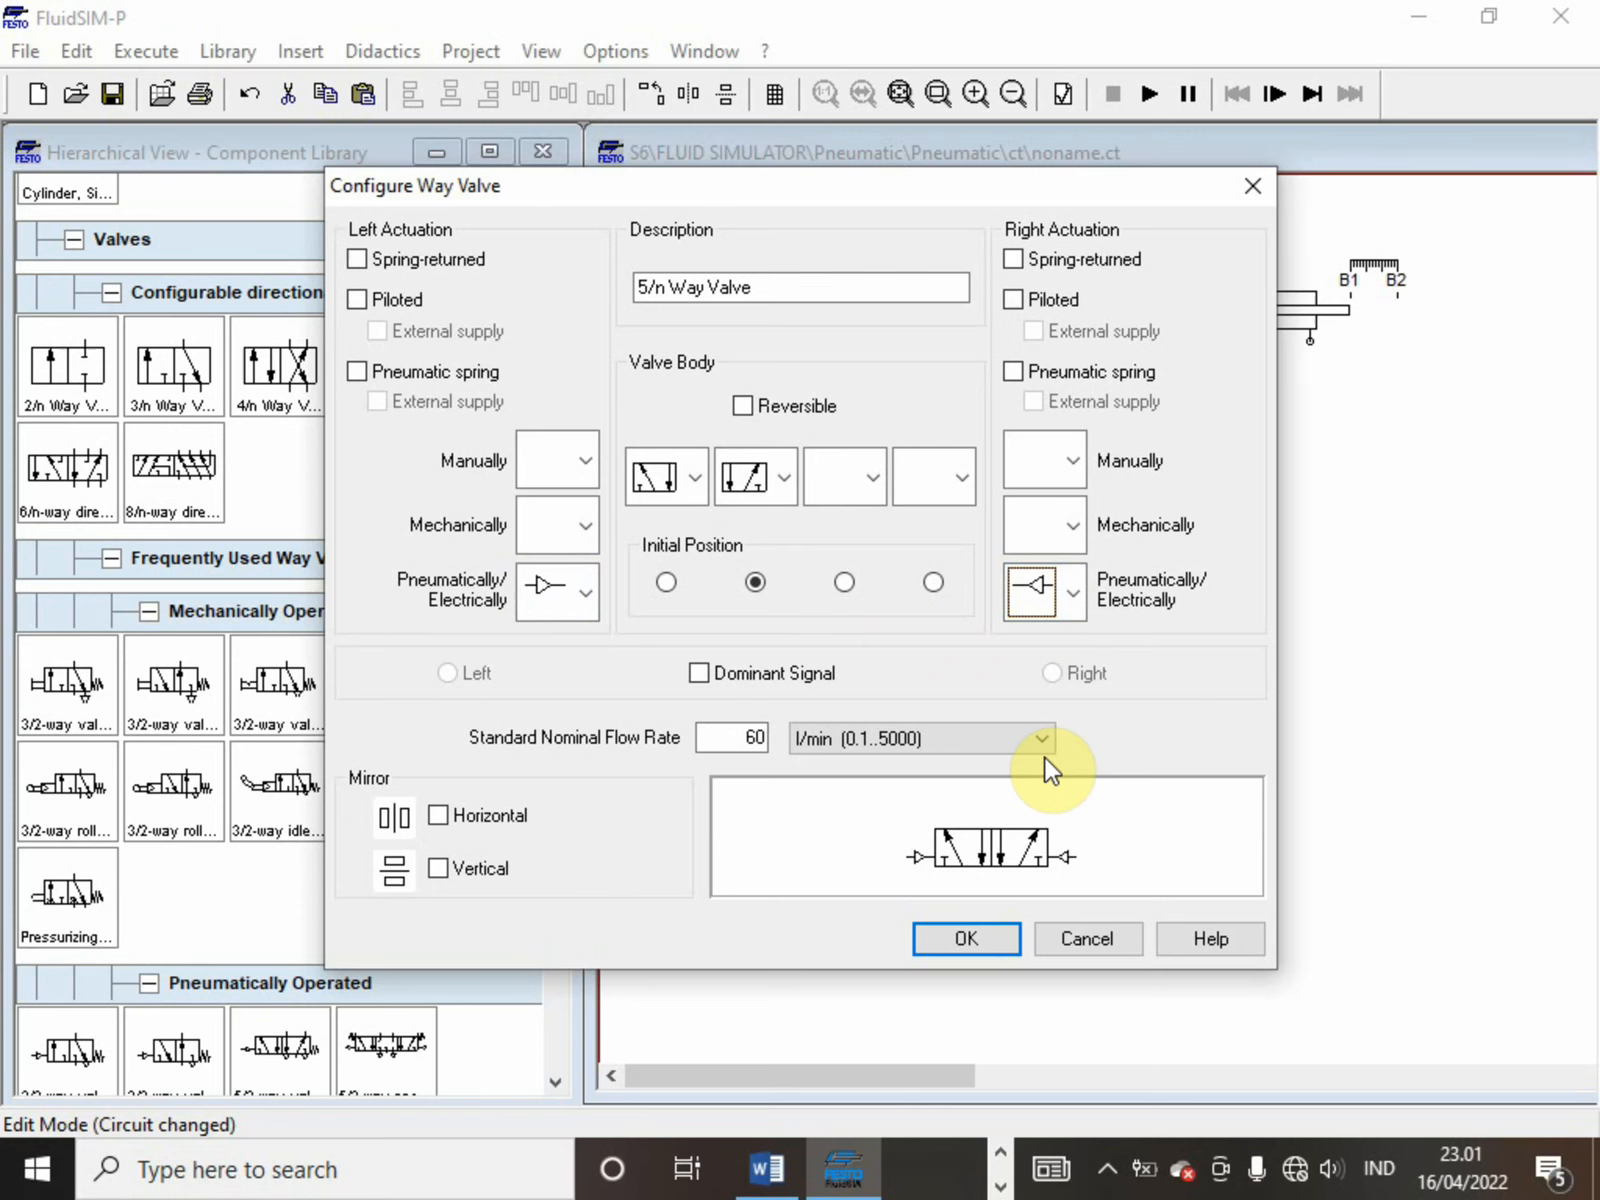
{"action": "left_click", "coordinate": [966, 940]}
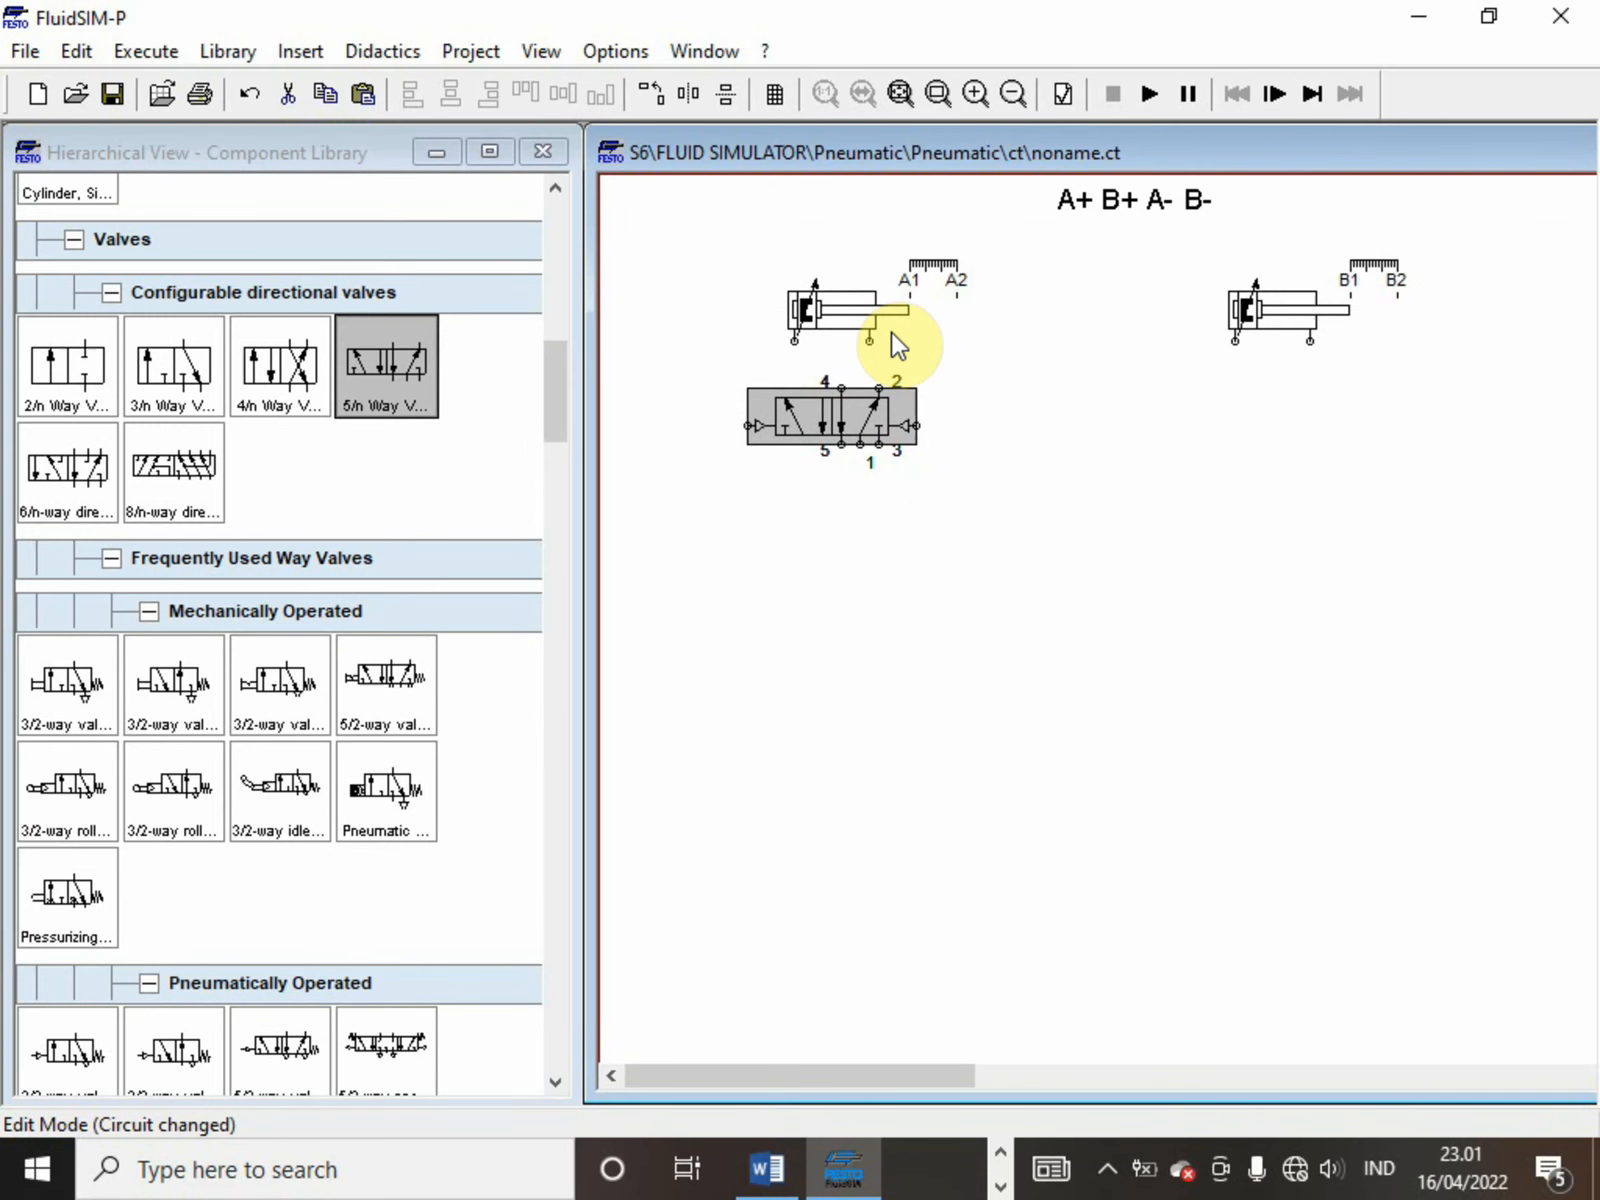
{"action": "left_click", "coordinate": [888, 484]}
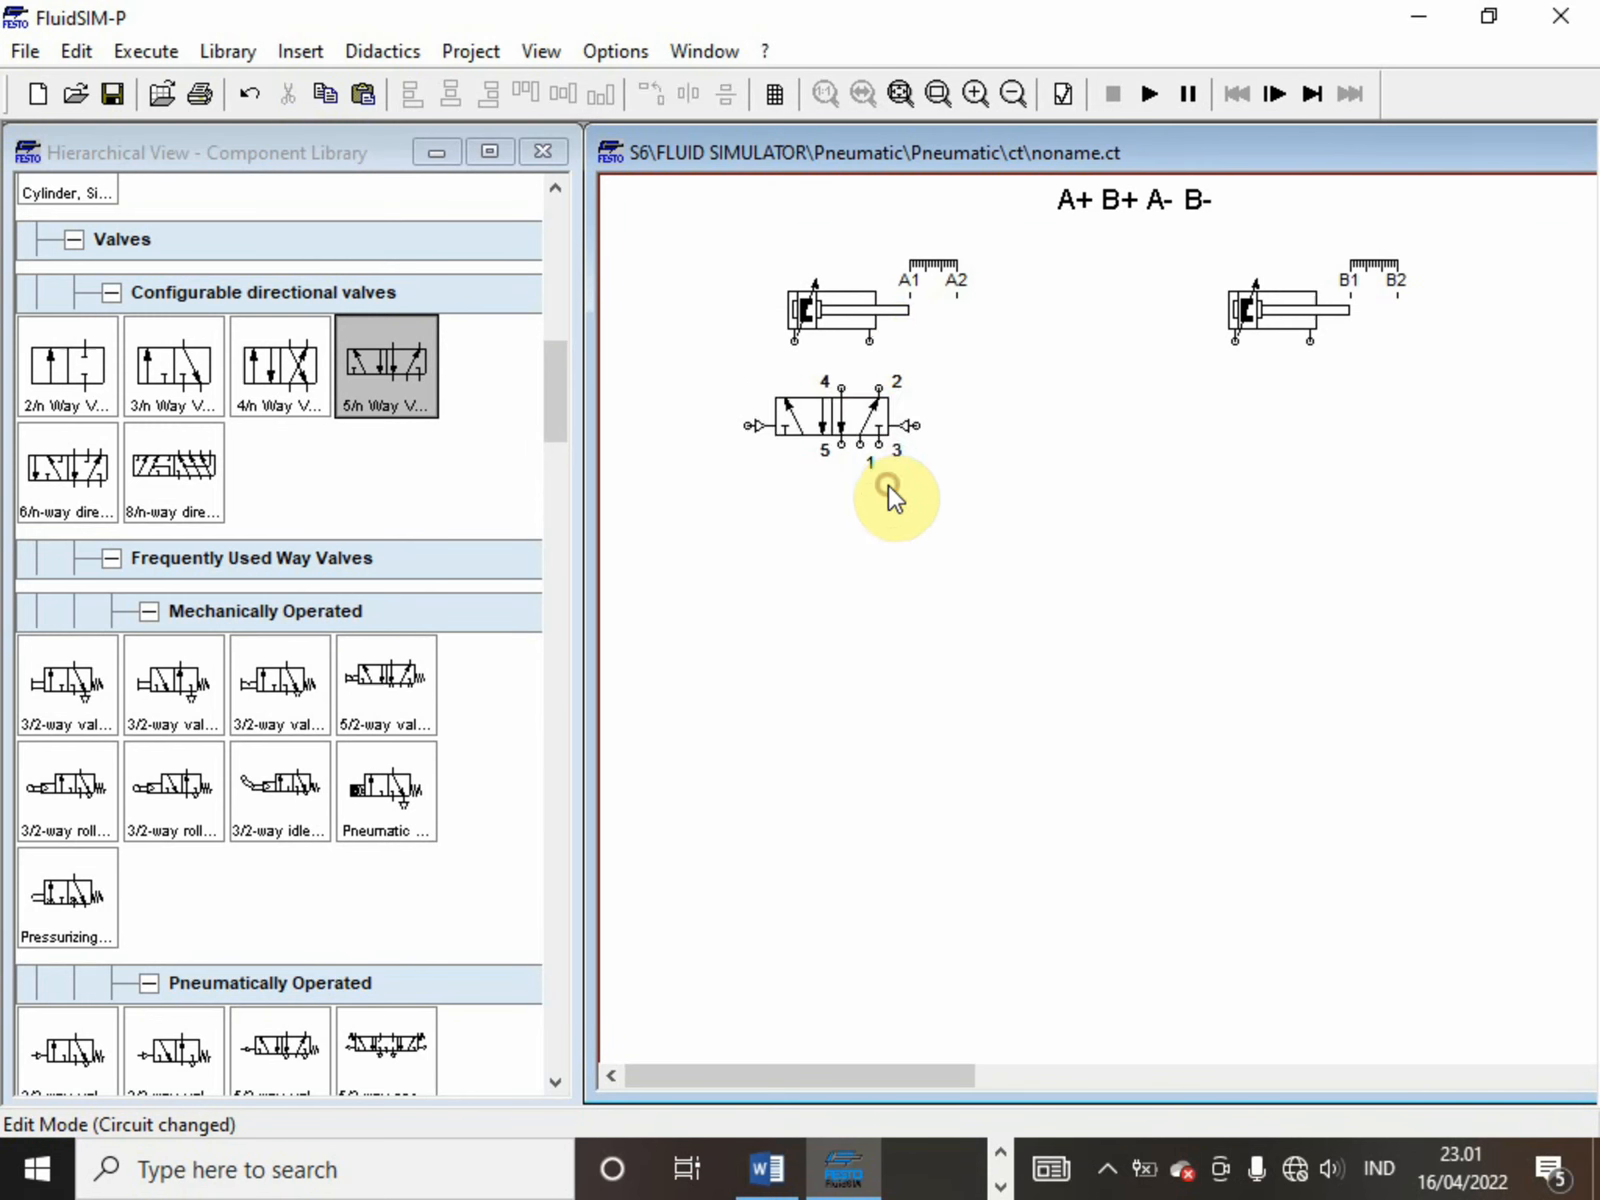
Set the terminator of port 5 on the 5/n way valve to the exhaust triangle symbol
{"action": "double_click", "coordinate": [846, 448]}
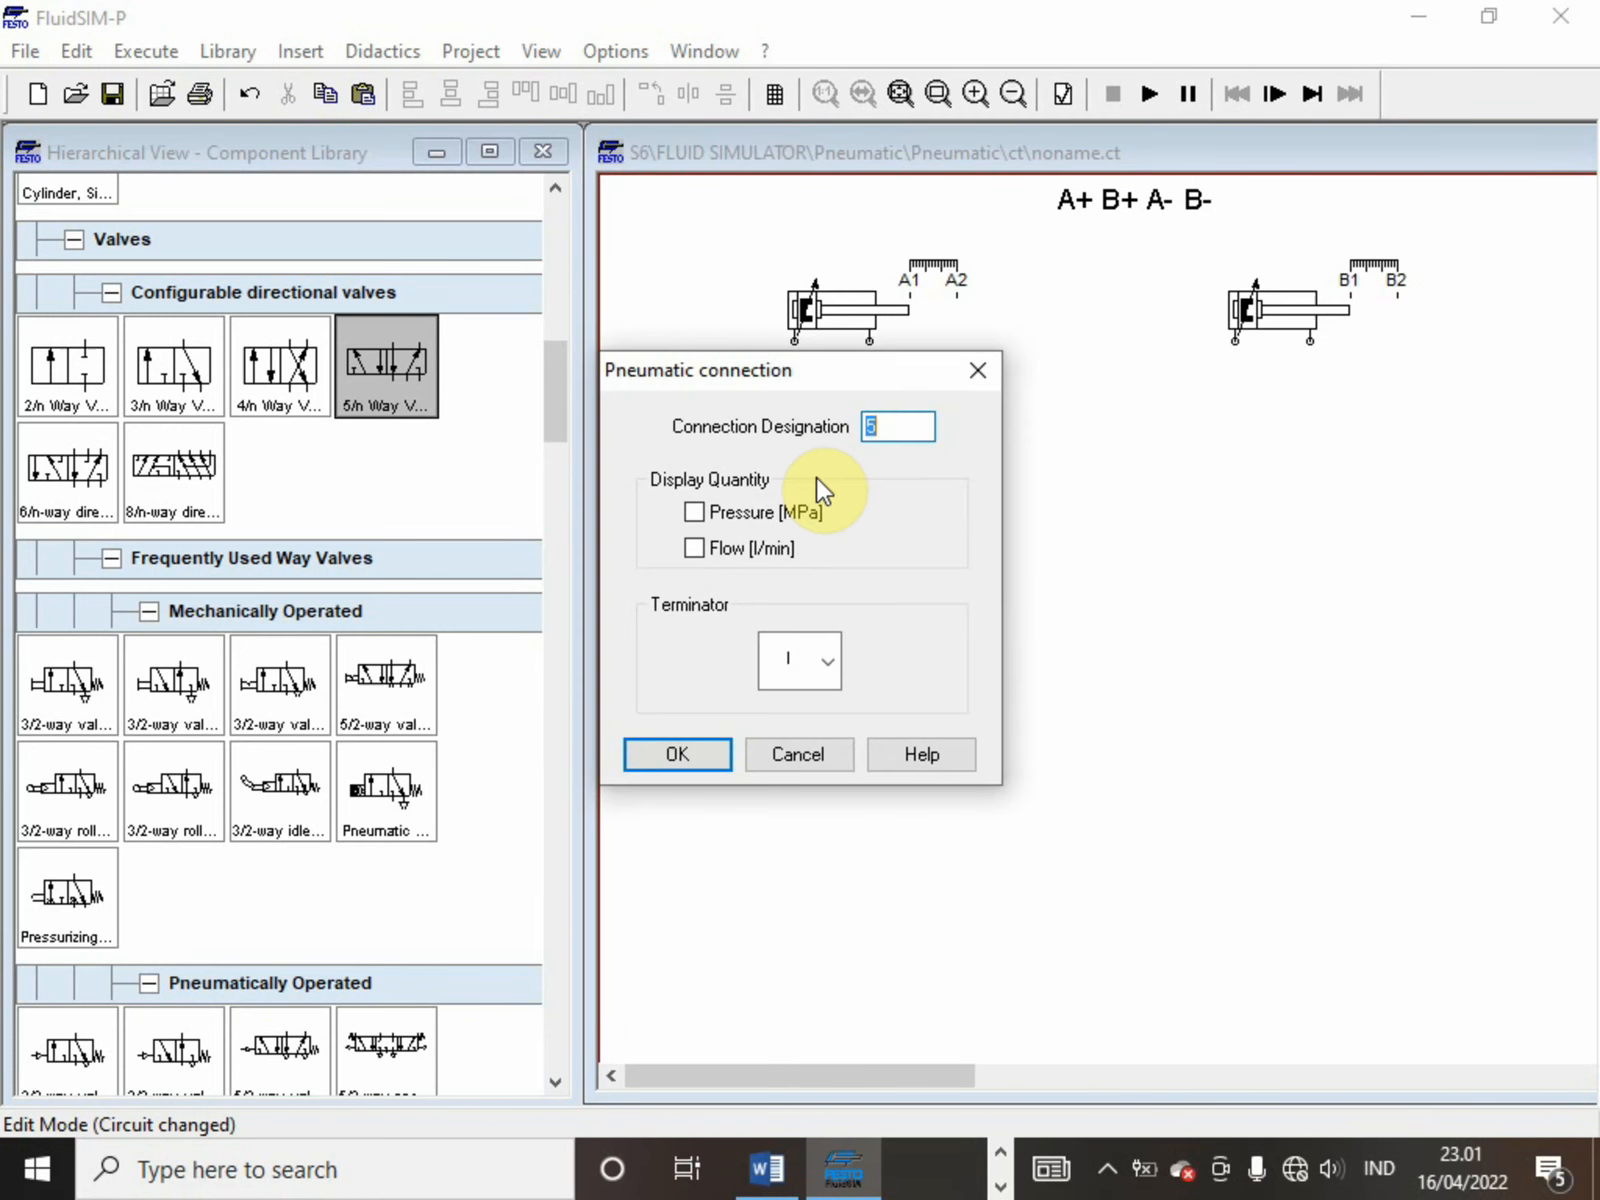
{"action": "left_click", "coordinate": [819, 656]}
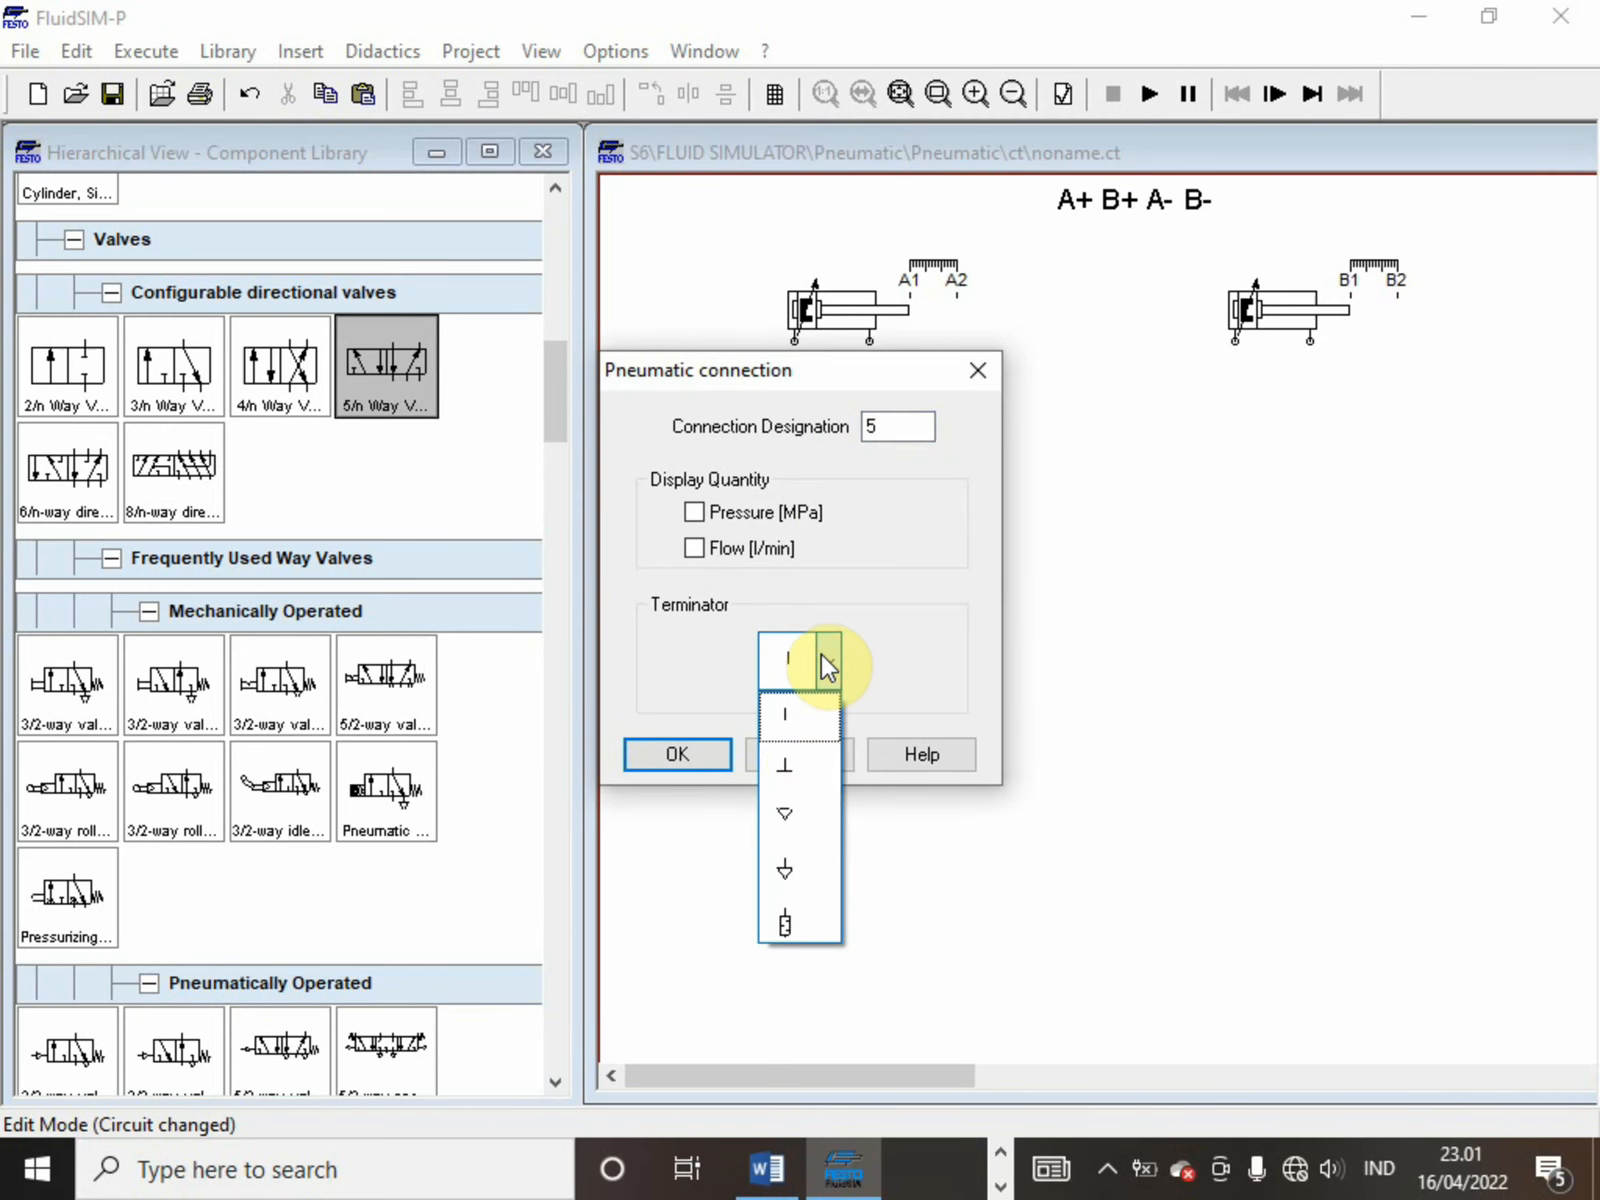
{"action": "left_click", "coordinate": [790, 815]}
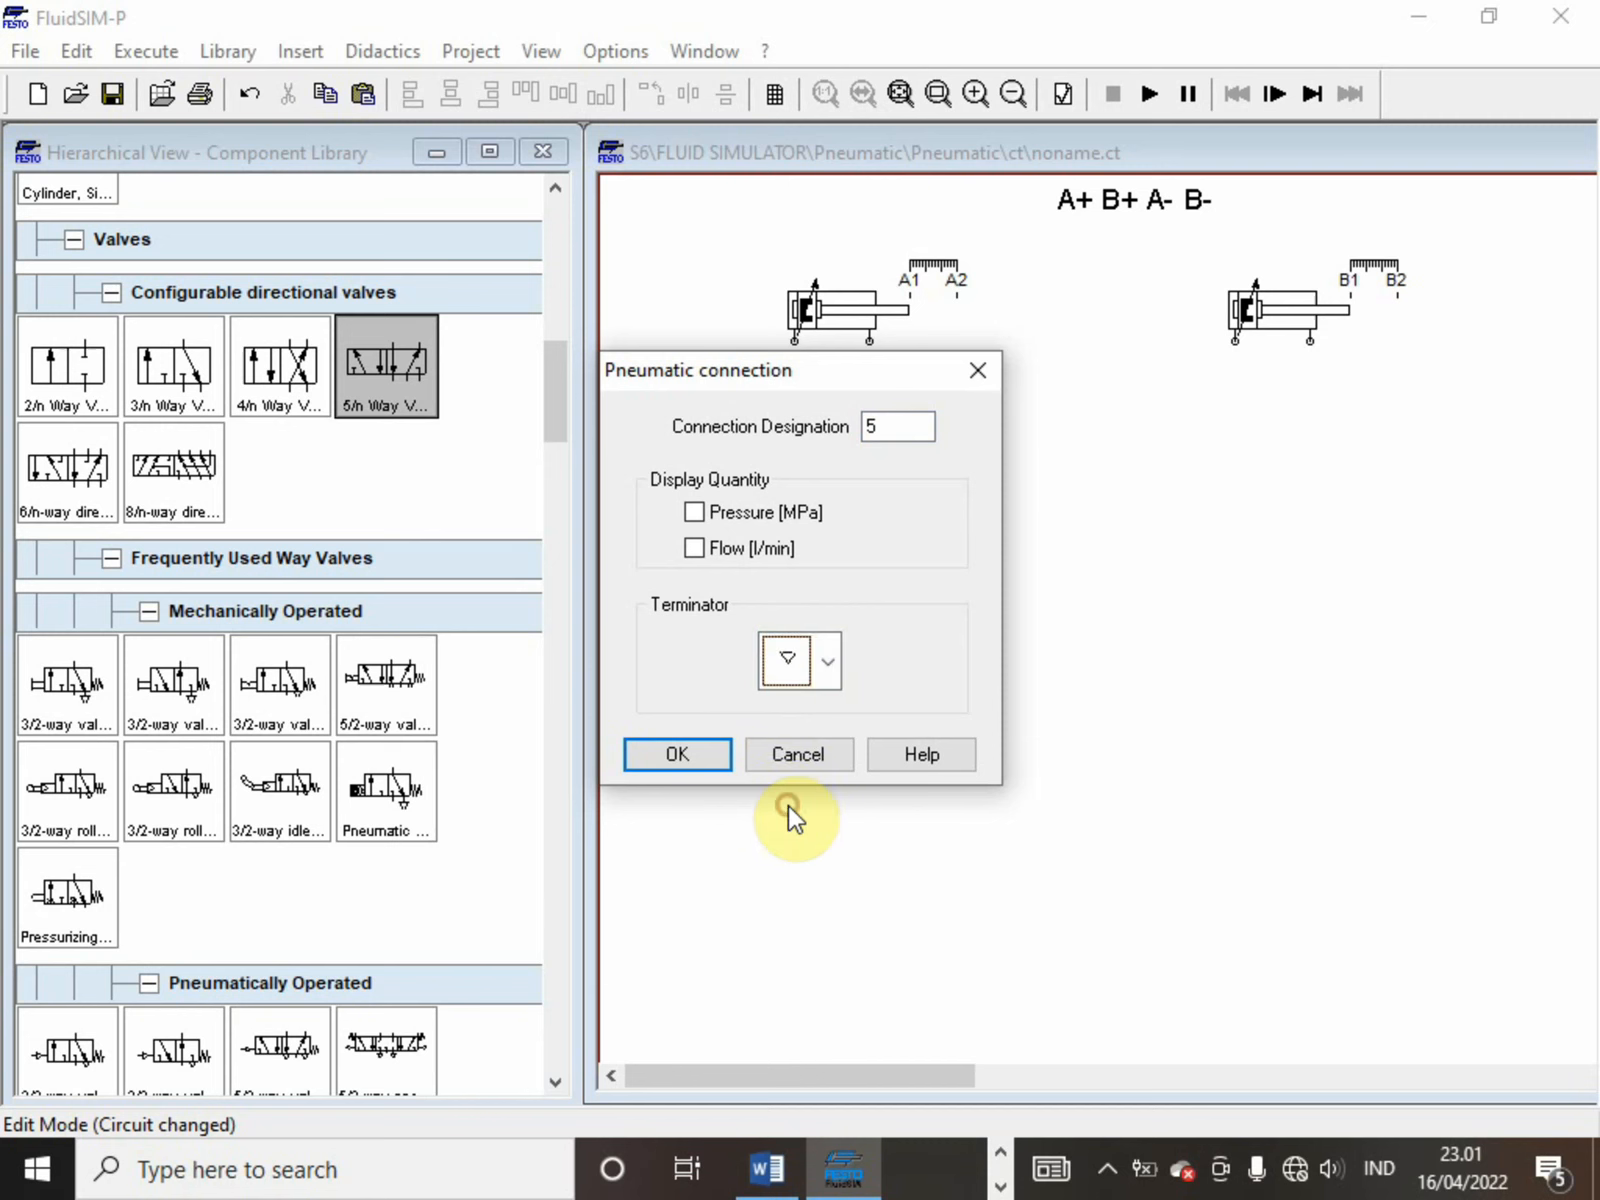
{"action": "left_click", "coordinate": [665, 778]}
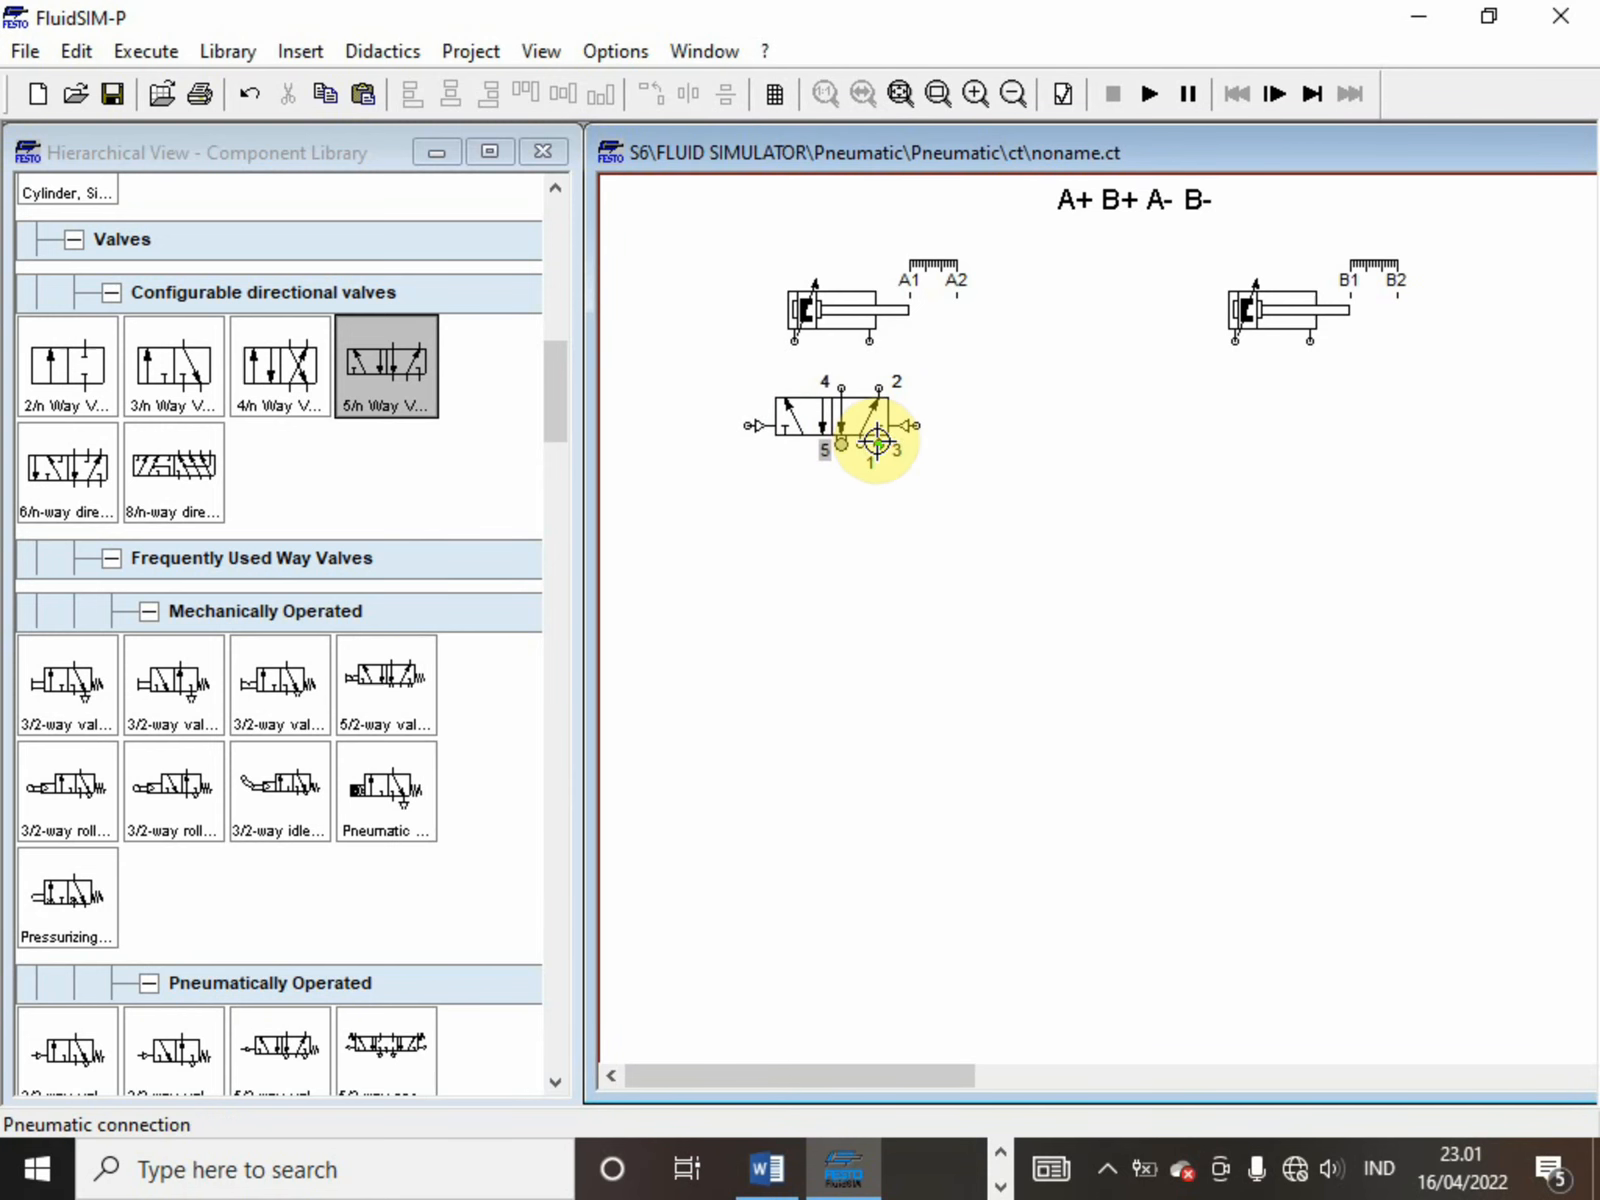
Set the terminator of port 3 on the 5/n way valve to the exhaust triangle symbol
{"action": "double_click", "coordinate": [876, 440]}
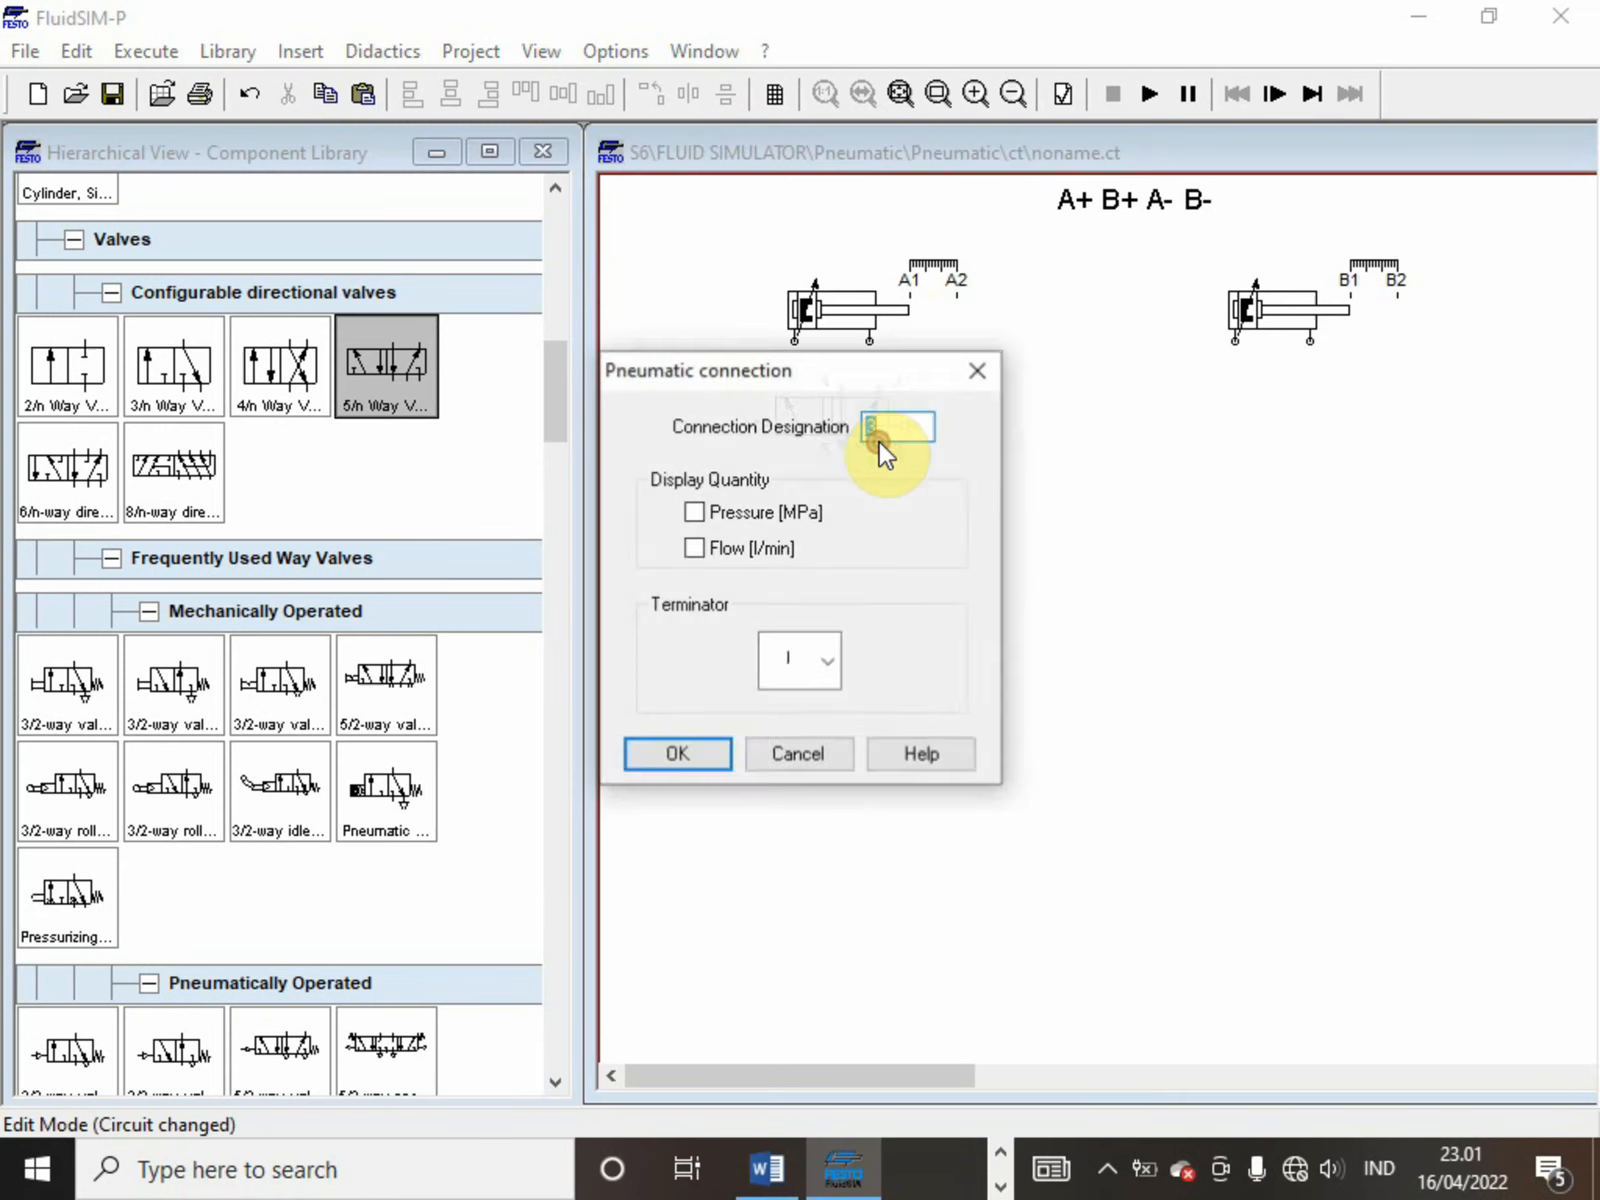
{"action": "left_click", "coordinate": [816, 652]}
{"action": "left_click", "coordinate": [788, 822]}
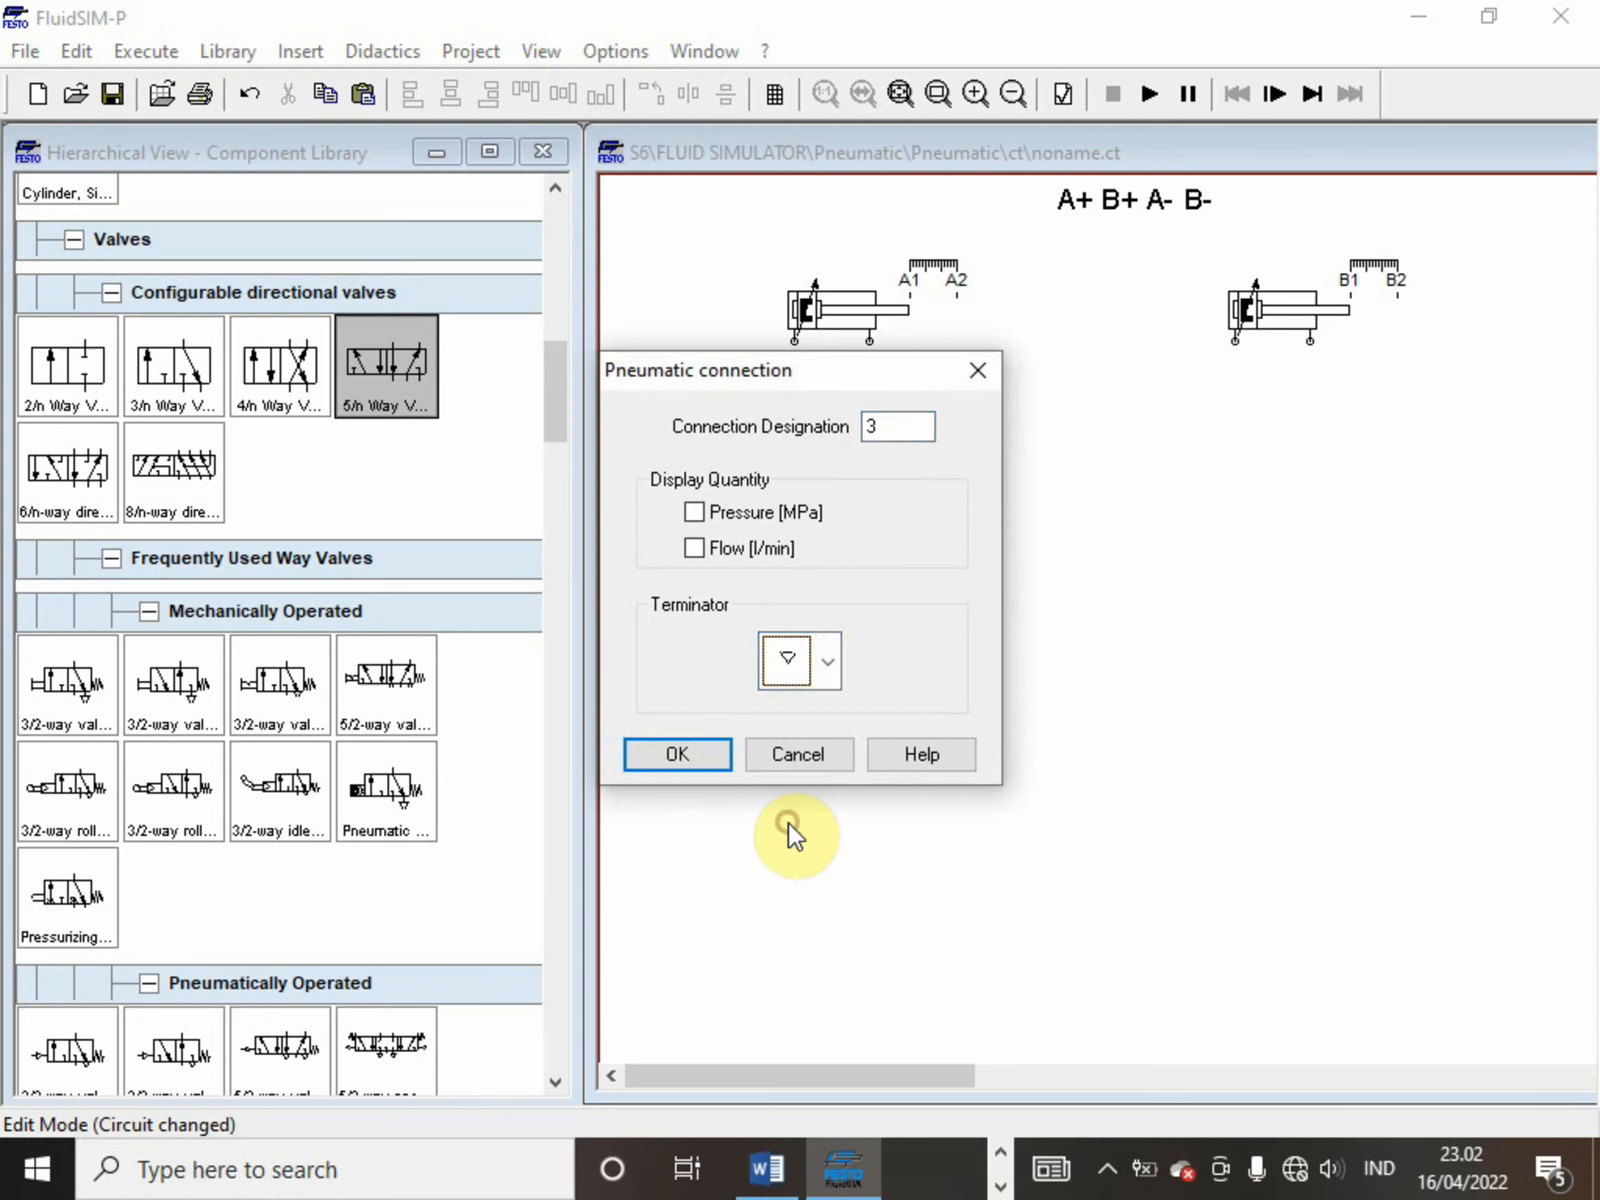
{"action": "left_click", "coordinate": [691, 752]}
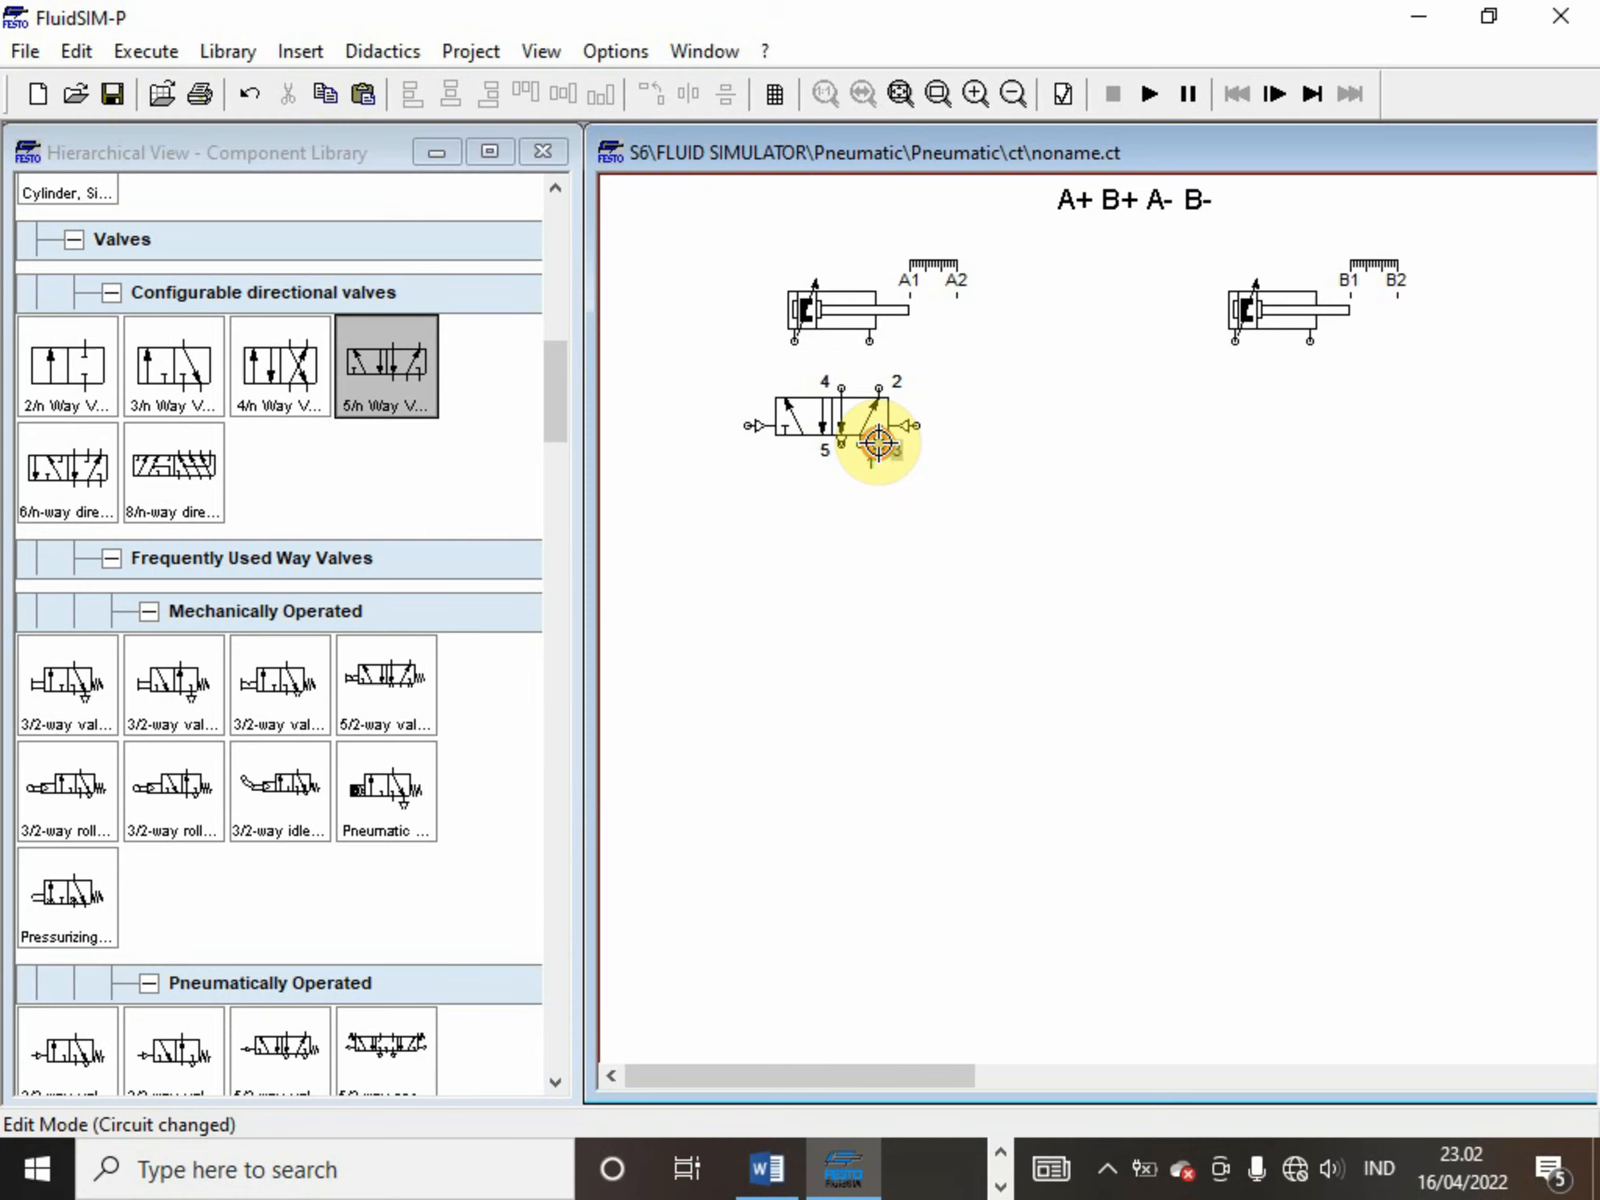
{"action": "double_click", "coordinate": [878, 443]}
{"action": "left_click", "coordinate": [816, 656]}
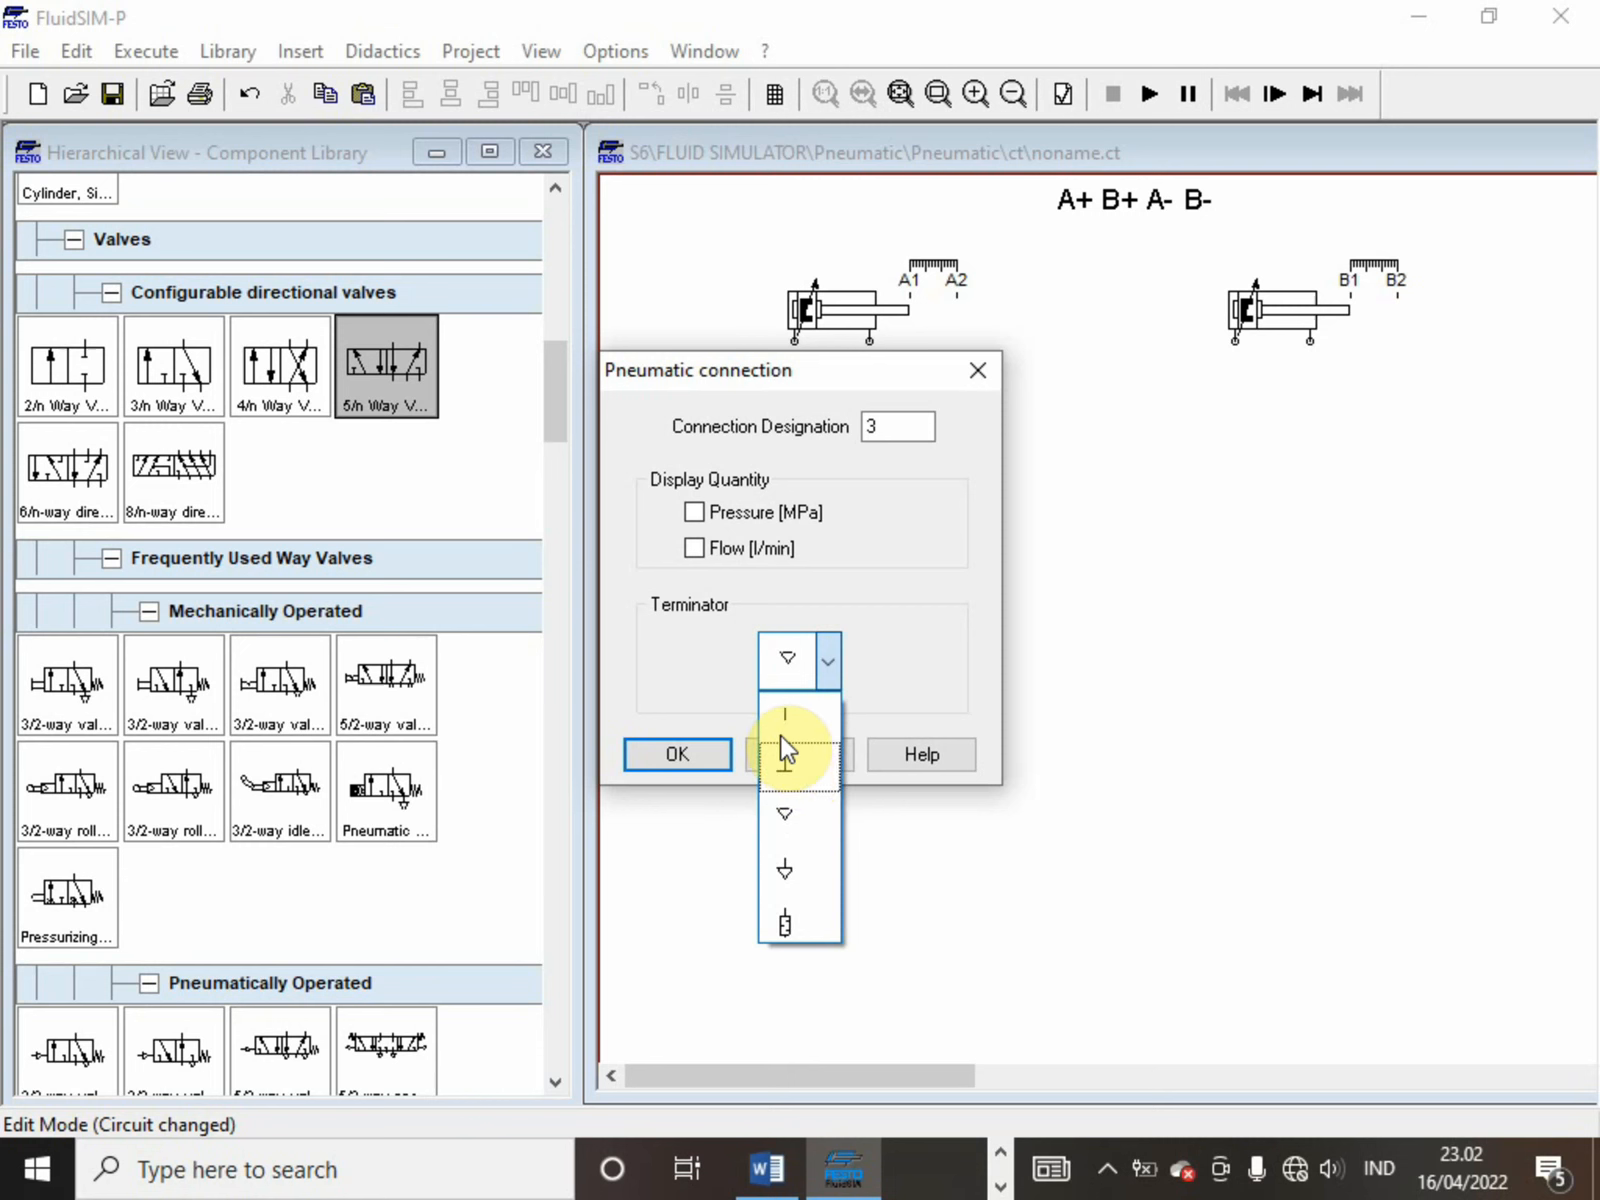
{"action": "left_click", "coordinate": [792, 828]}
{"action": "left_click", "coordinate": [708, 756]}
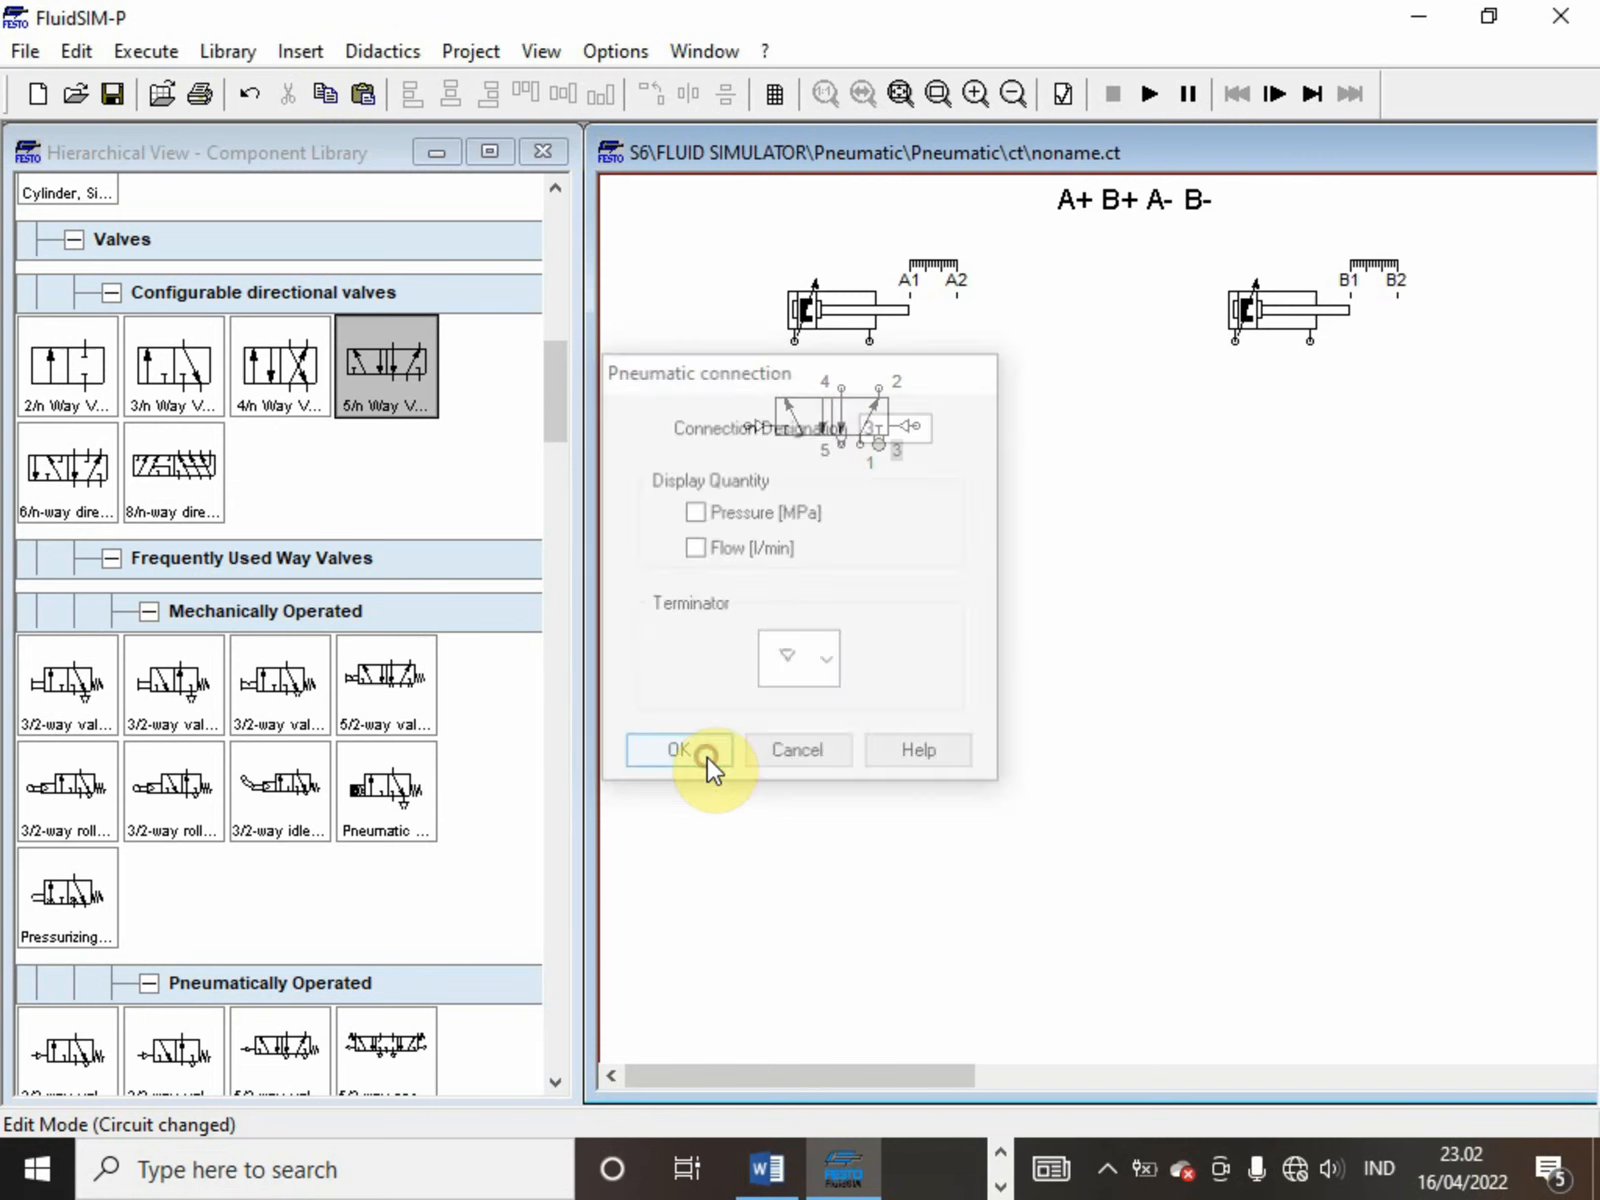
Duplicate the configured 5/n way valve and position the copy below the second cylinder
{"action": "left_click", "coordinate": [831, 398]}
{"action": "key", "text": "ctrl+c"}
{"action": "key", "text": "ctrl+v"}
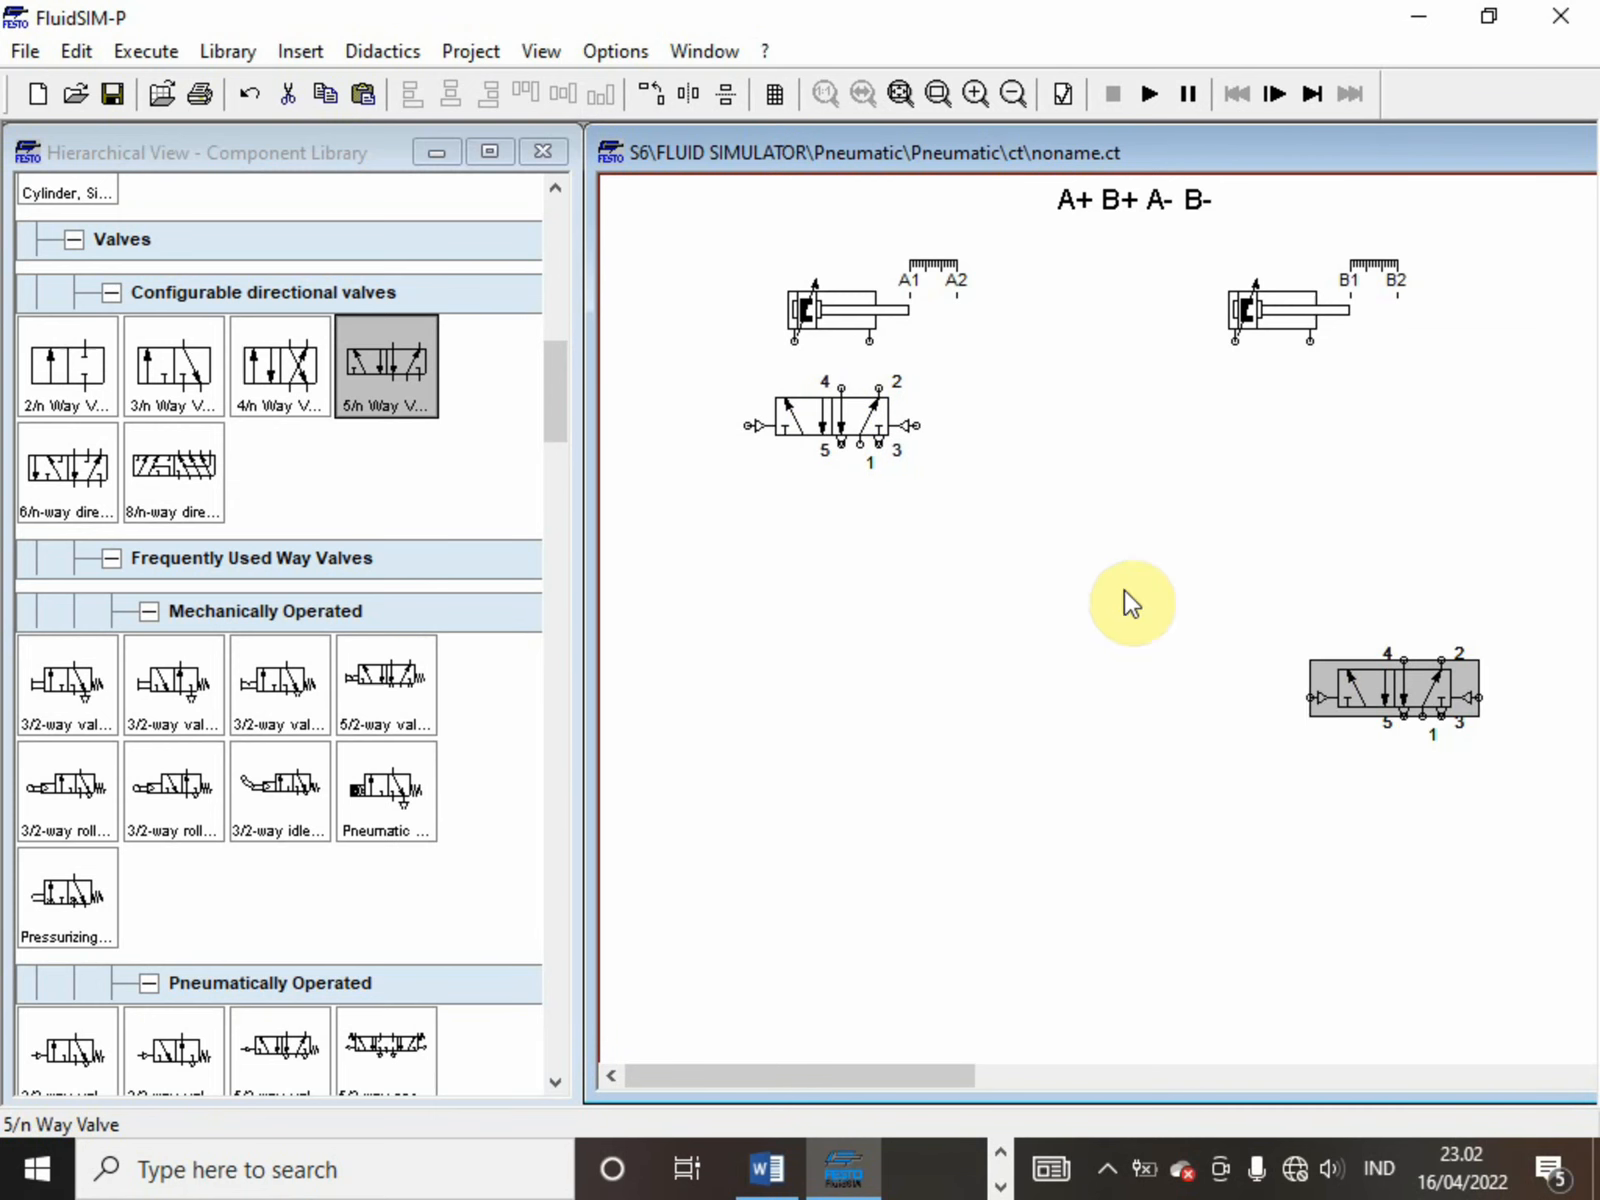
{"action": "left_click_drag", "start_coordinate": [1371, 692], "coordinate": [1228, 424]}
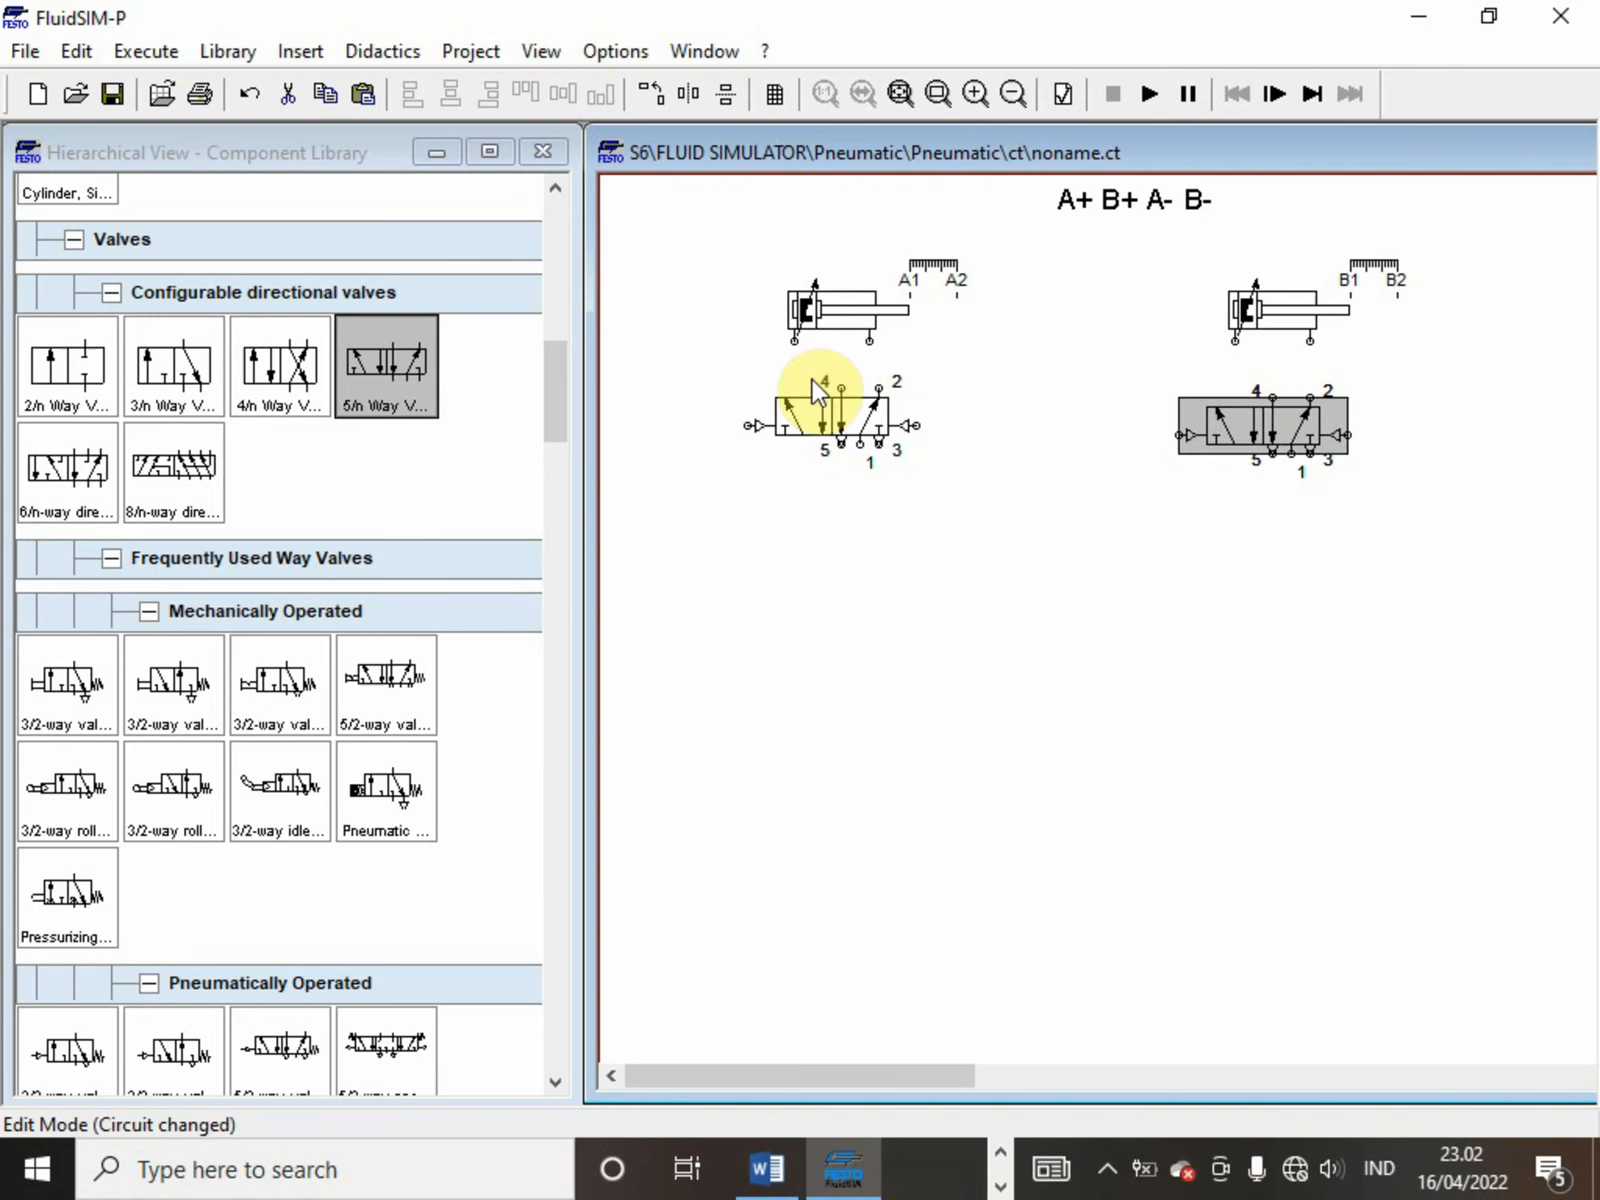
Align the first 5/n way valve's port 2 with its cylinder port and connect both valves' ports 4 and 2 to their cylinders
{"action": "left_click", "coordinate": [838, 405]}
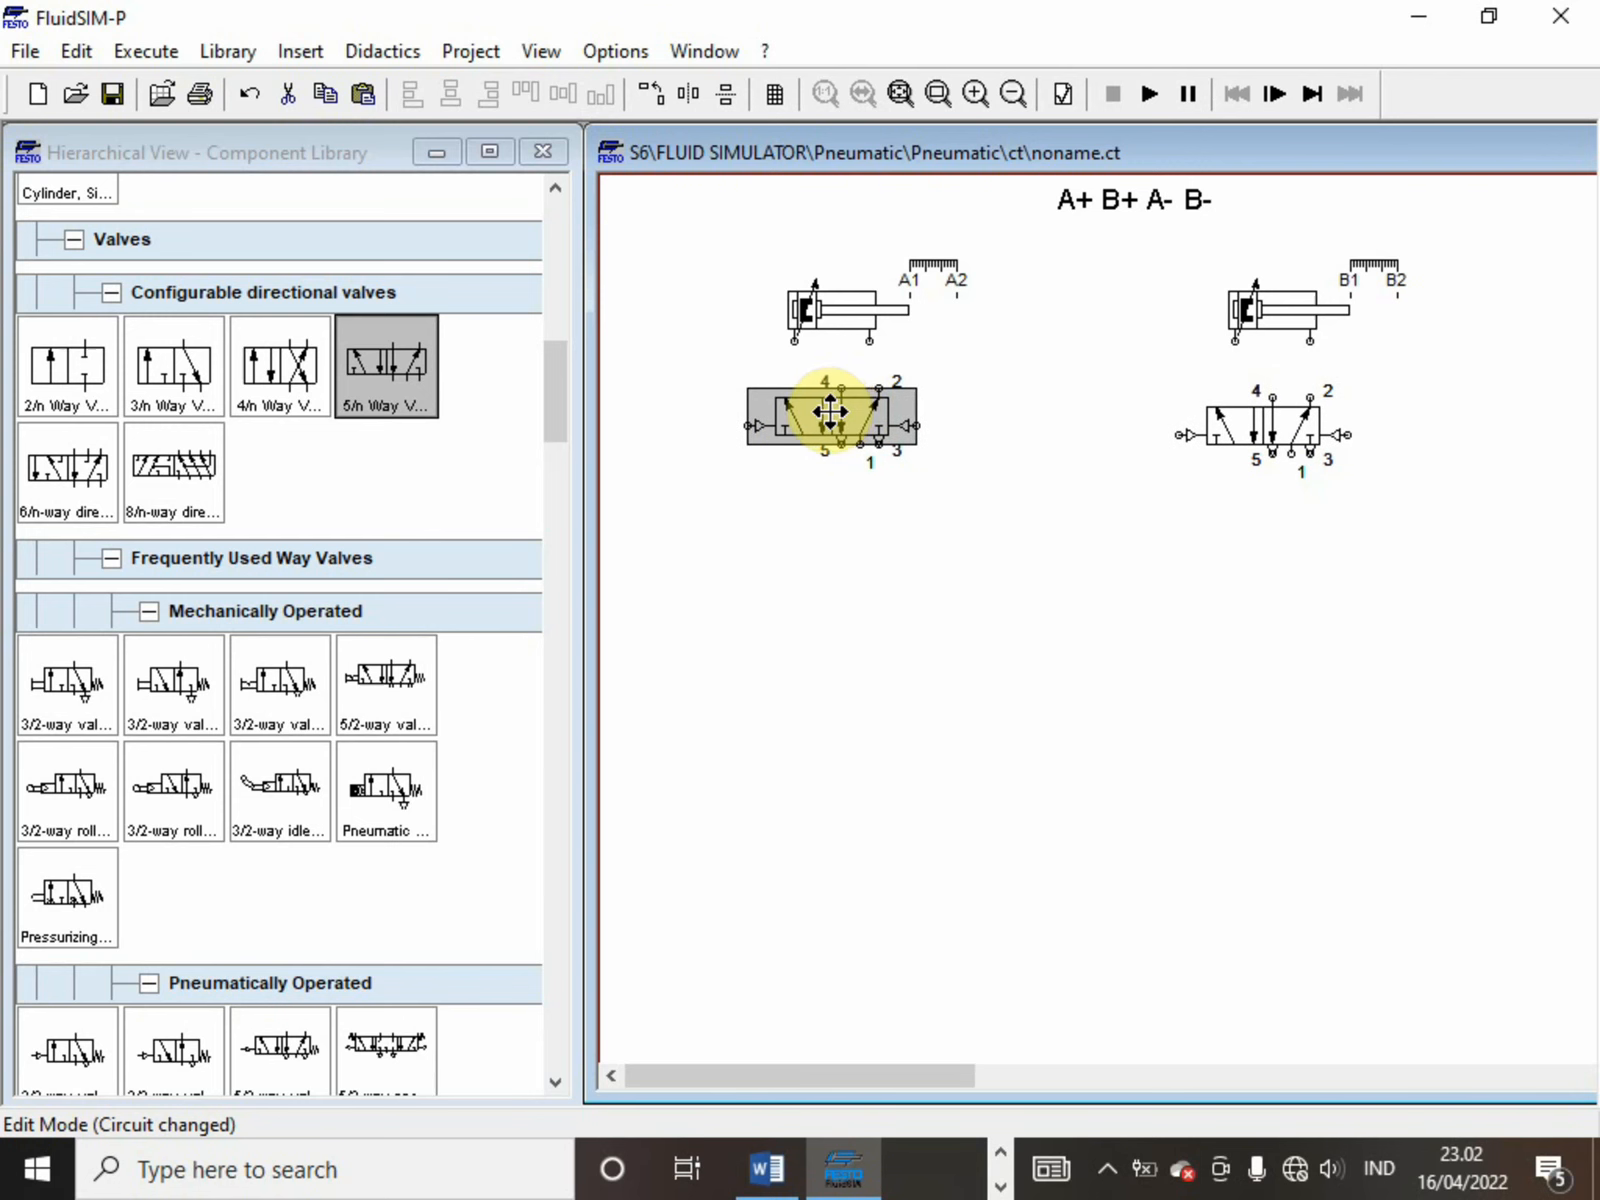
{"action": "left_click_drag", "start_coordinate": [830, 410], "coordinate": [821, 410]}
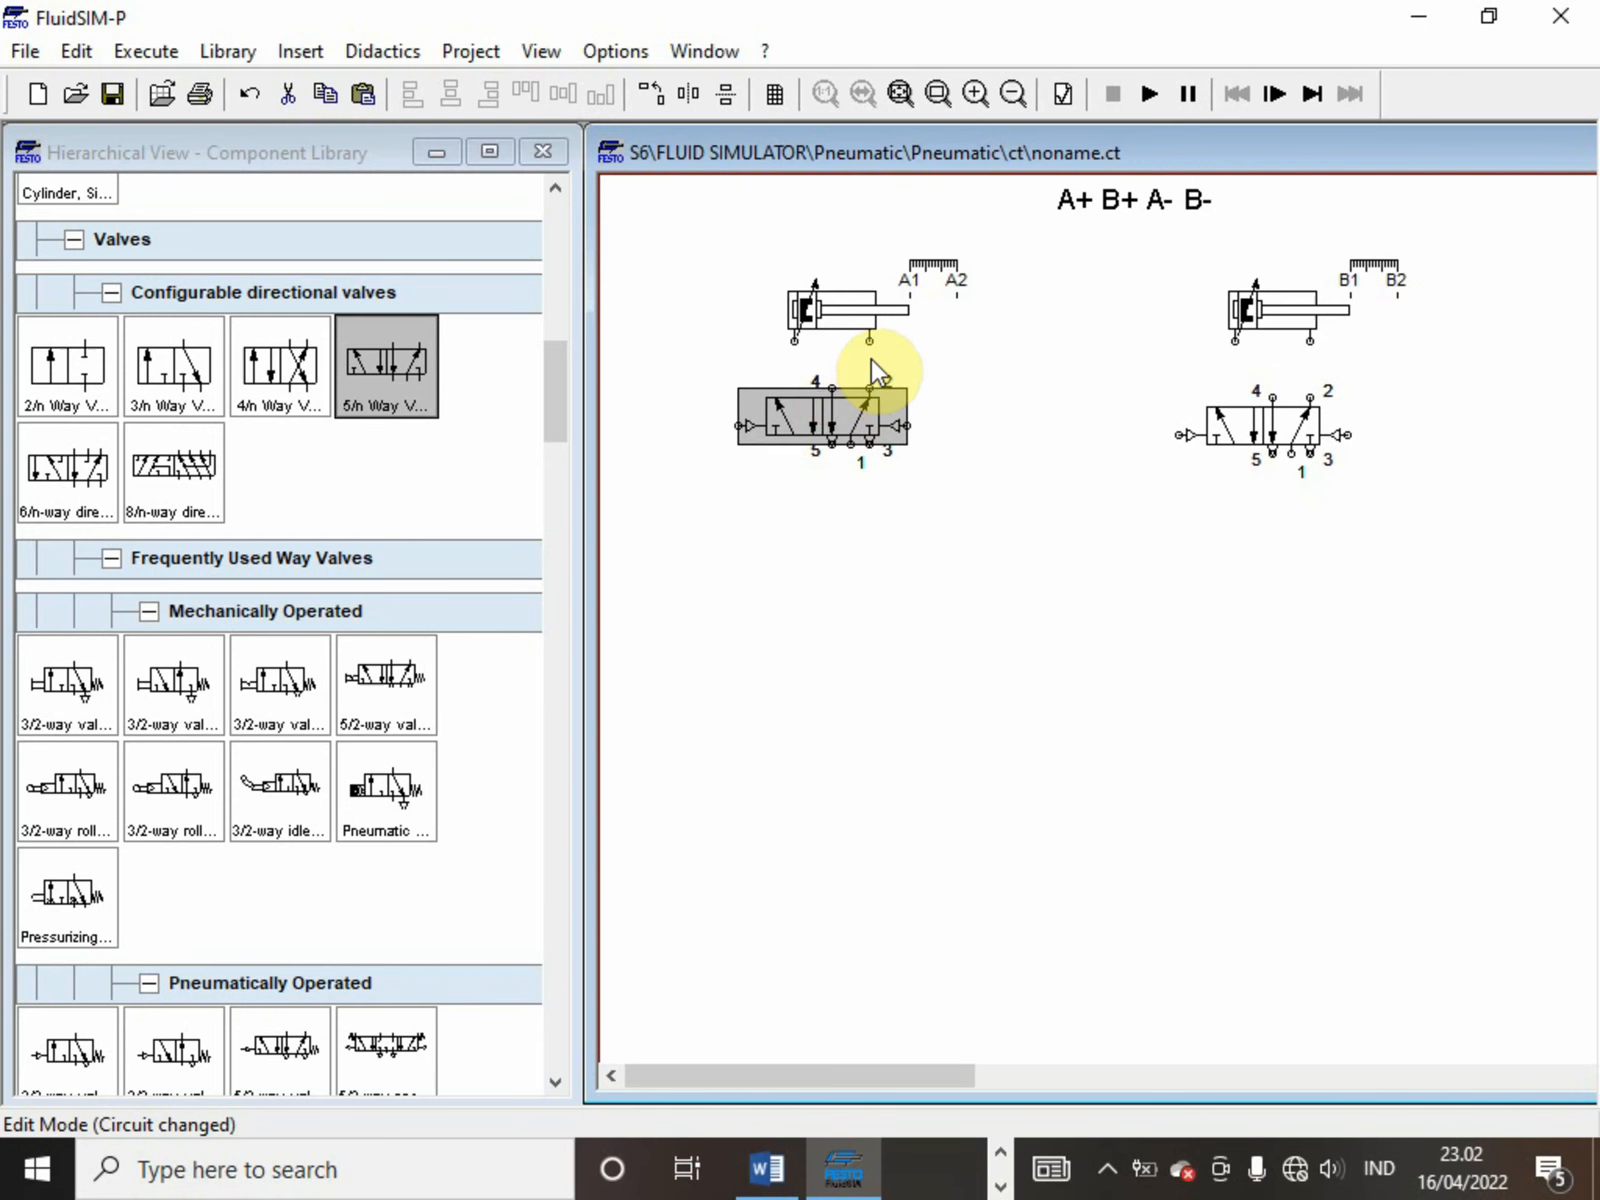
{"action": "left_click_drag", "start_coordinate": [869, 340], "coordinate": [869, 388]}
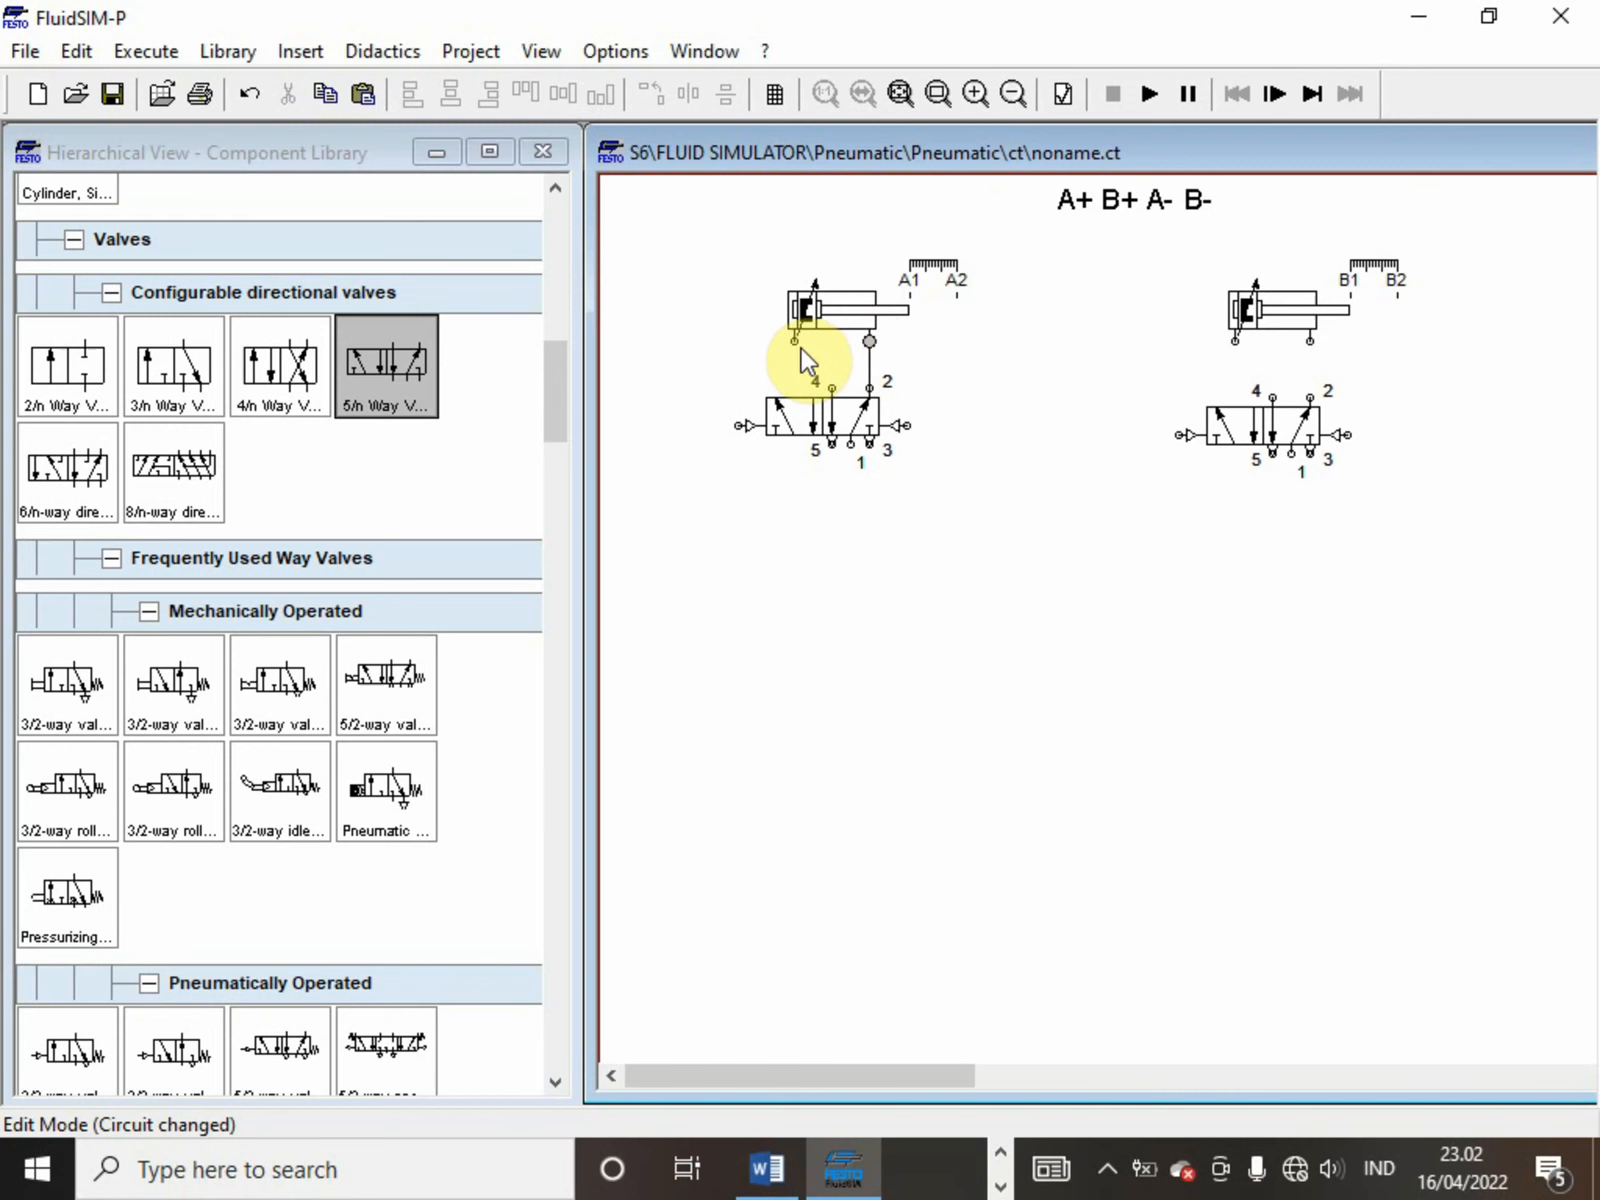
{"action": "left_click_drag", "start_coordinate": [795, 341], "coordinate": [832, 386]}
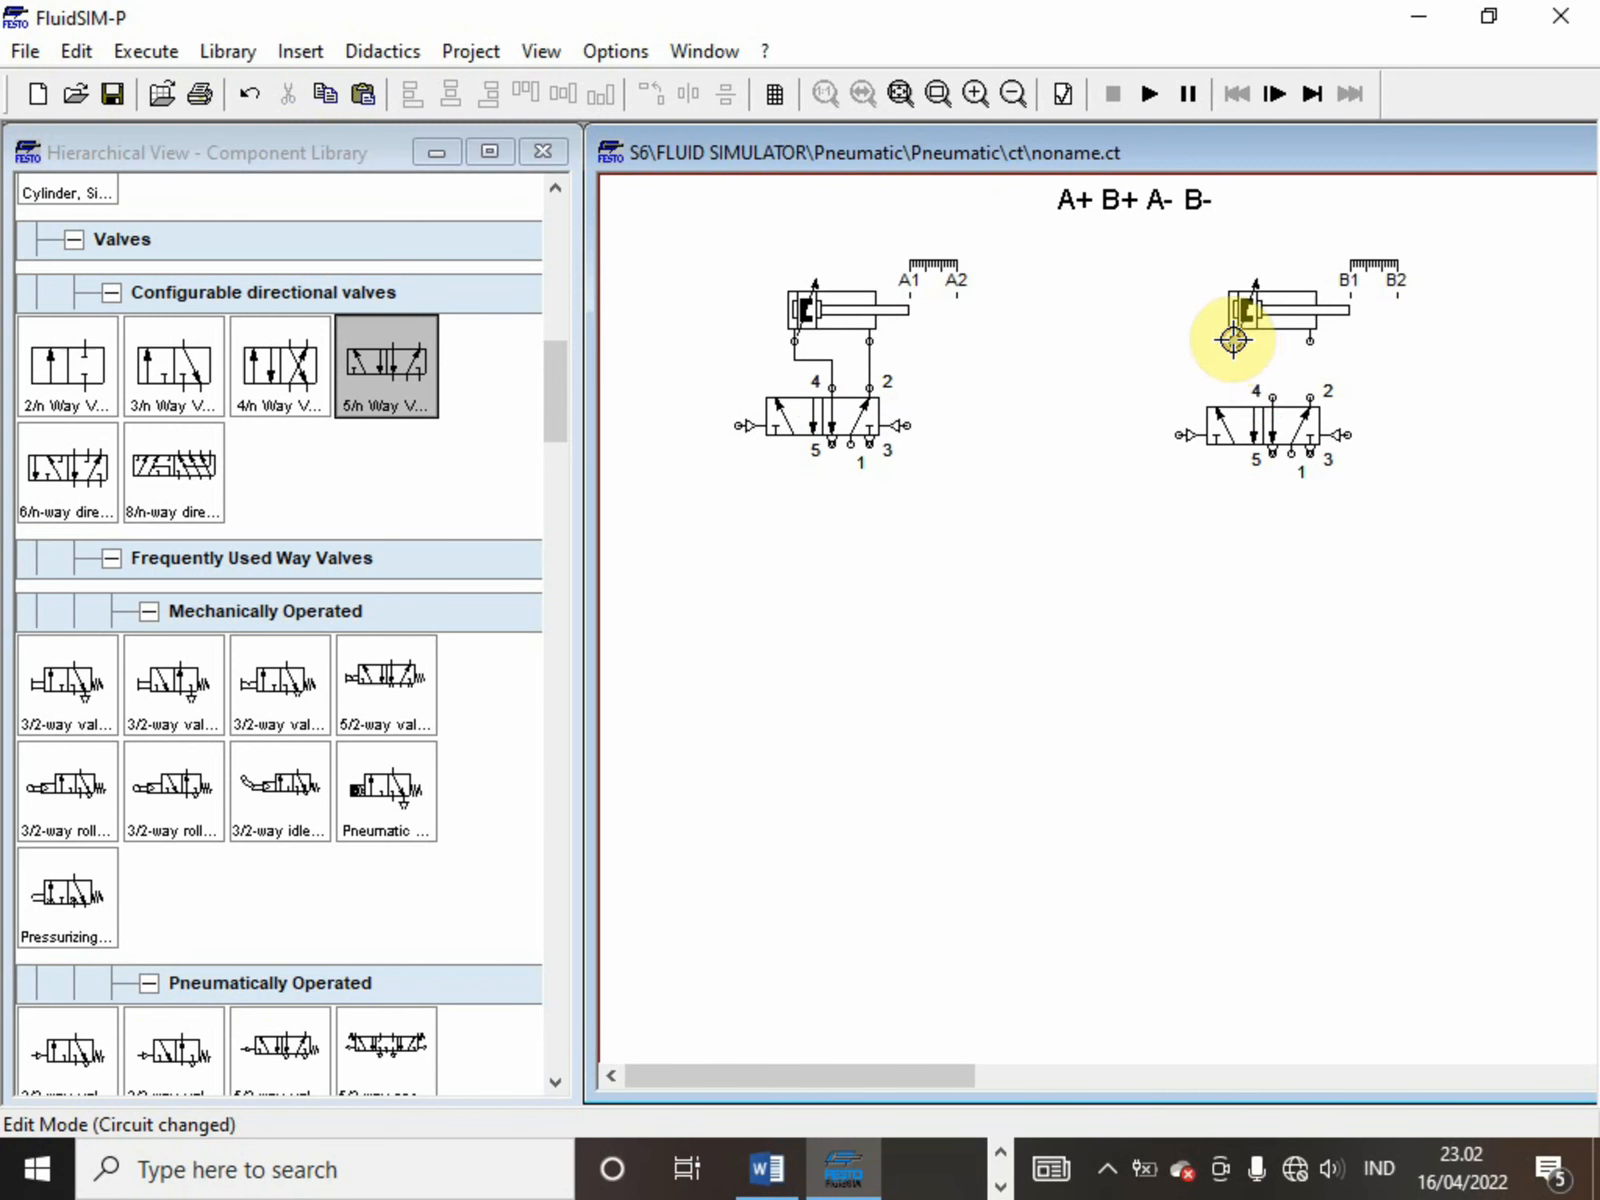
{"action": "left_click_drag", "start_coordinate": [1234, 340], "coordinate": [1310, 396]}
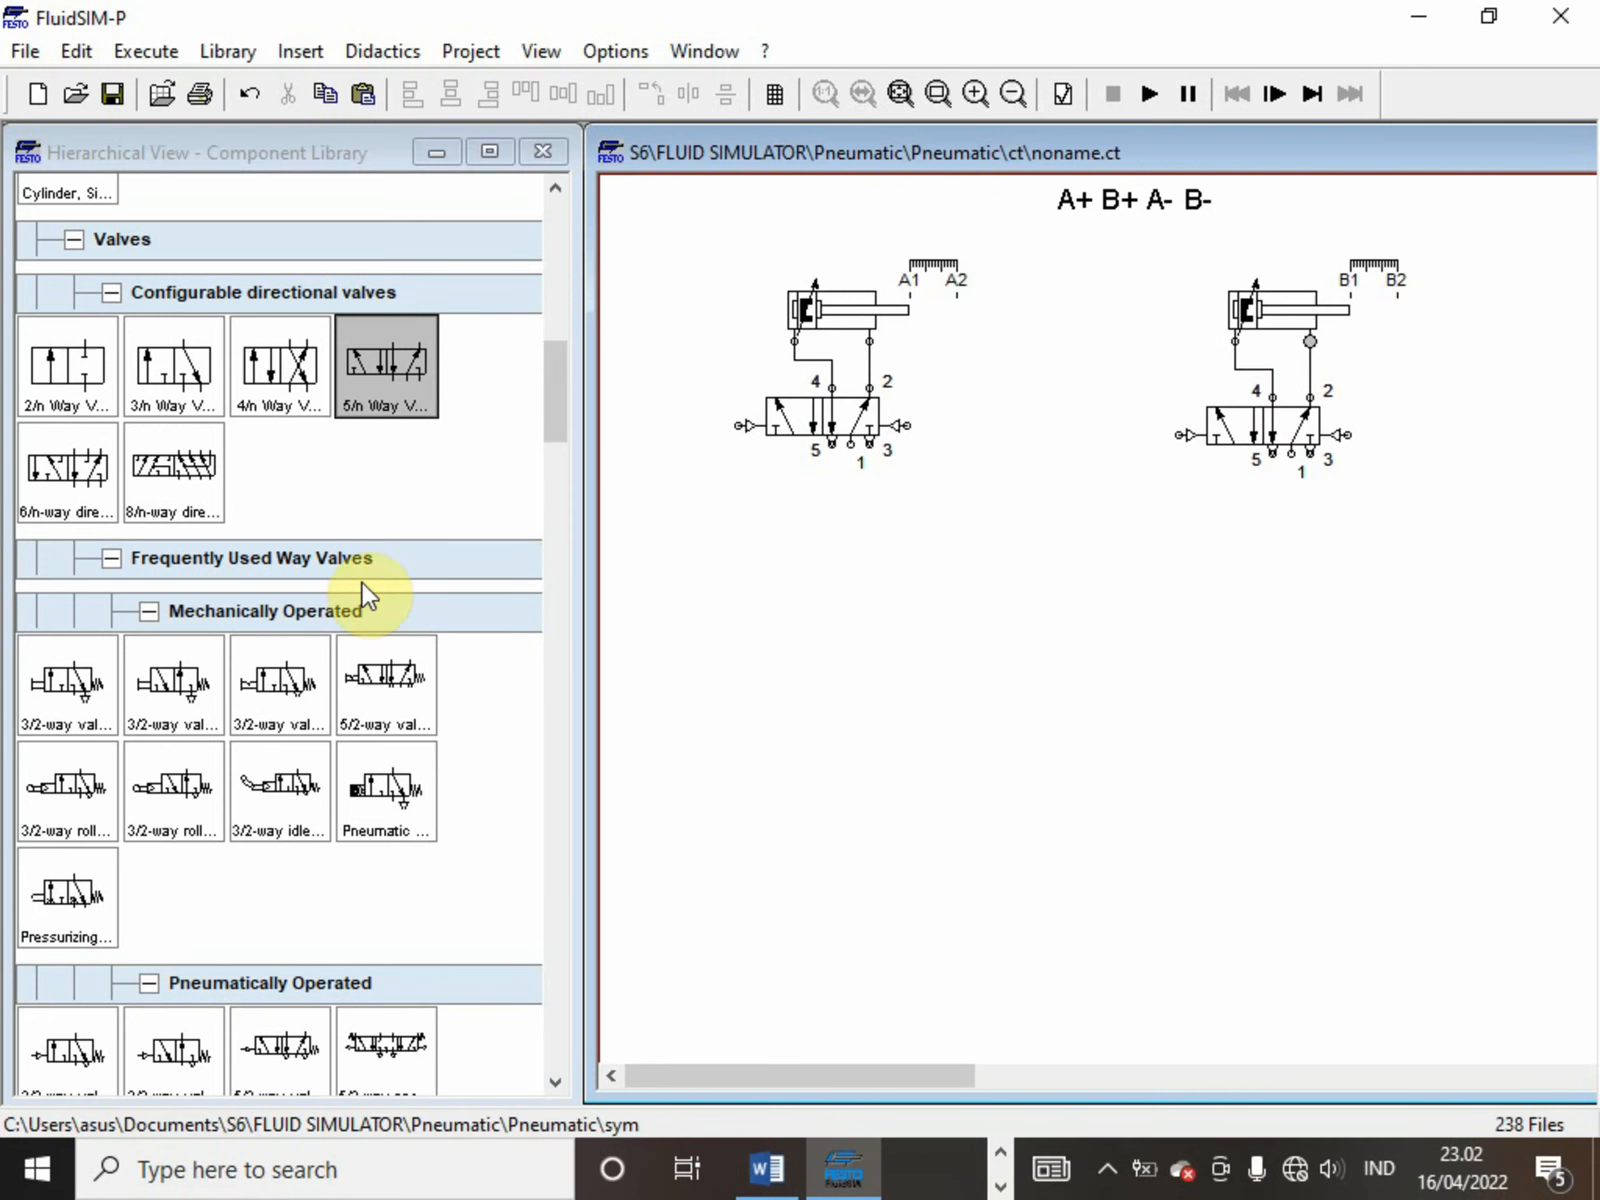
Place a configurable 3/n way valve below the first 5/n way valve, with roller actuation on its left and spring return on its right
{"action": "left_click", "coordinate": [155, 354]}
{"action": "left_click_drag", "start_coordinate": [155, 354], "coordinate": [712, 618]}
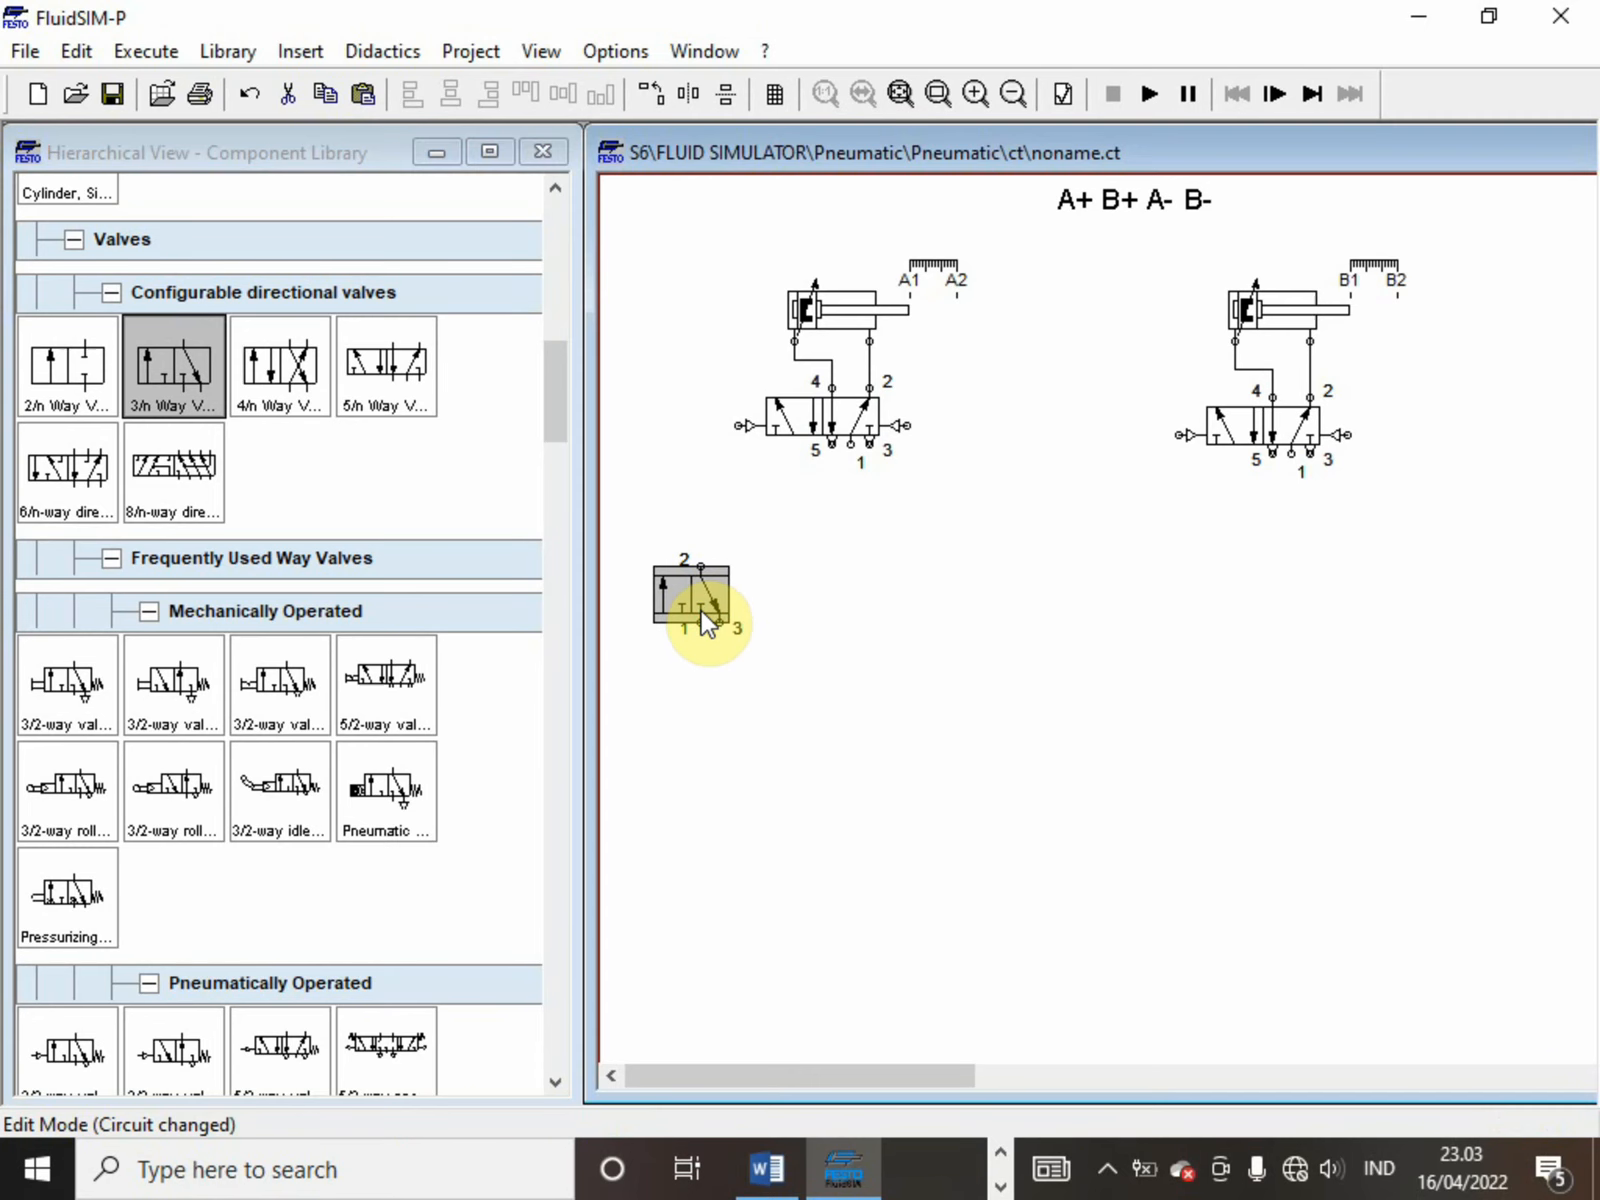
{"action": "double_click", "coordinate": [700, 608]}
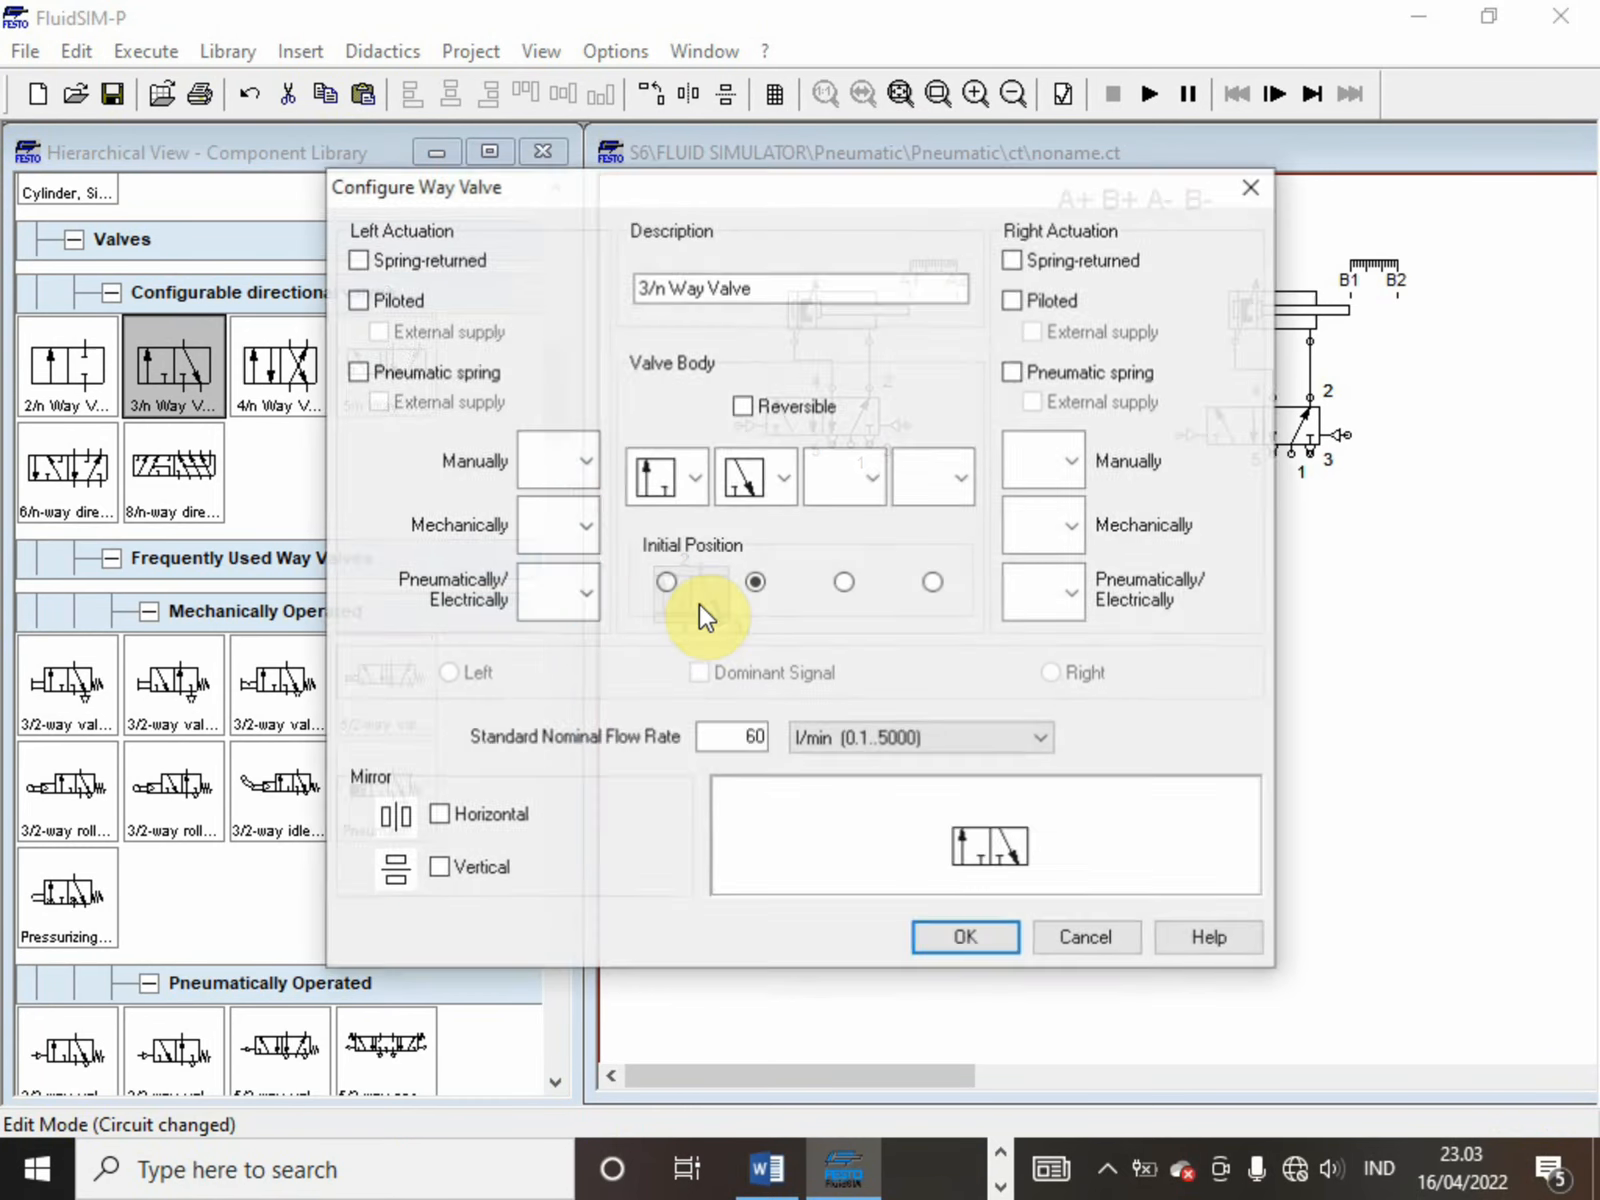
{"action": "left_click", "coordinate": [582, 532]}
{"action": "left_click", "coordinate": [548, 676]}
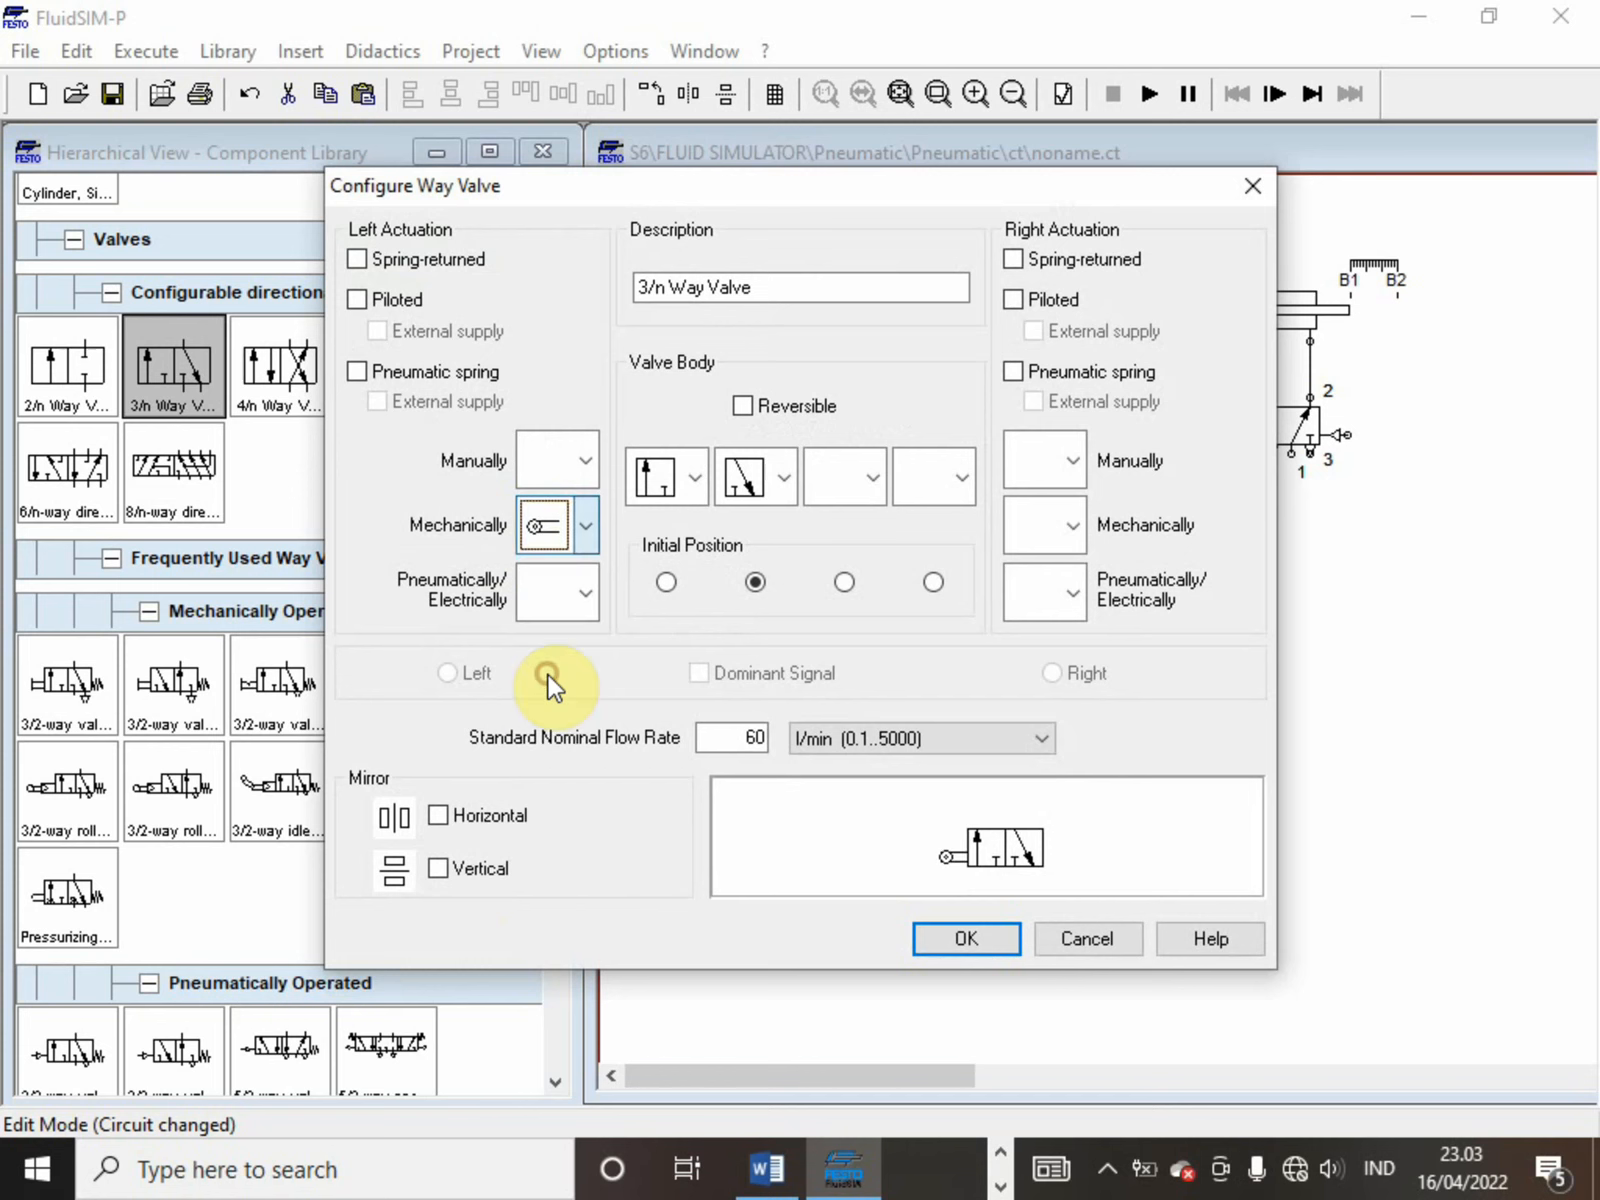
{"action": "left_click", "coordinate": [1013, 259]}
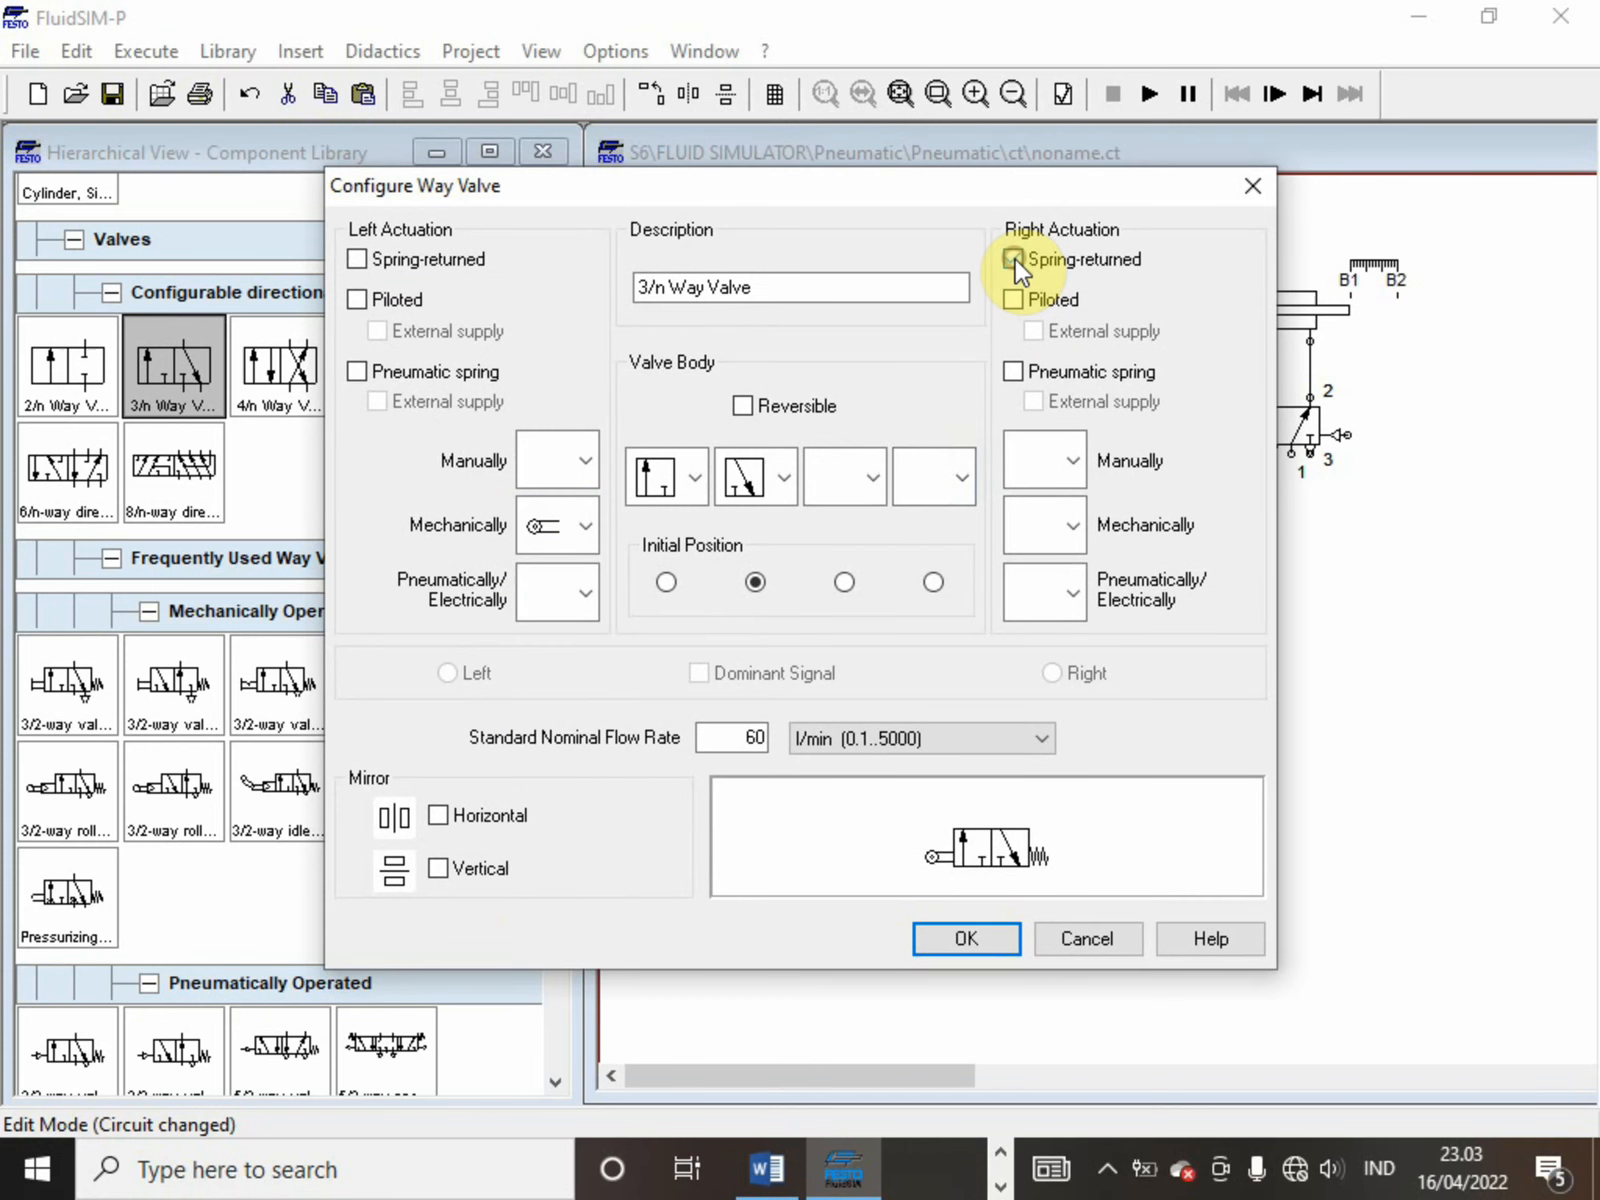
{"action": "left_click", "coordinate": [962, 940]}
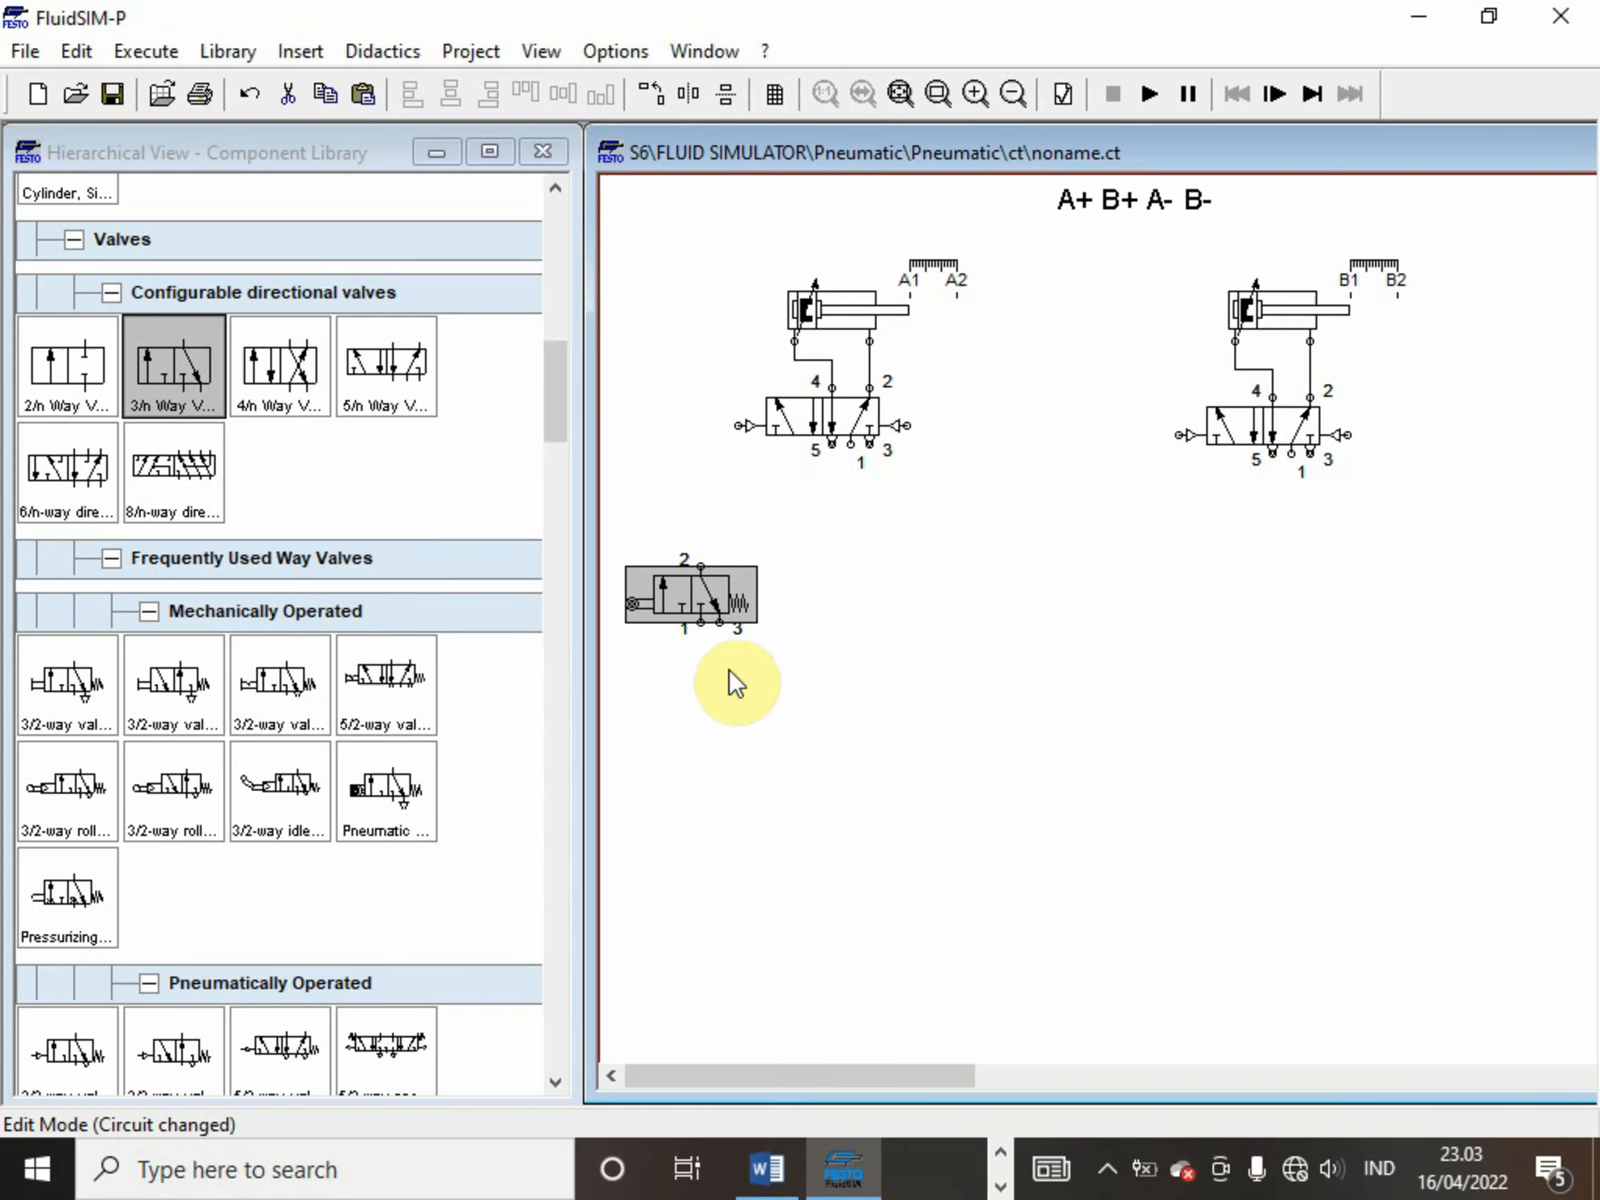
Set the terminator of port 3 on the 3/n way roller valve to the exhaust triangle symbol
{"action": "left_click", "coordinate": [719, 627]}
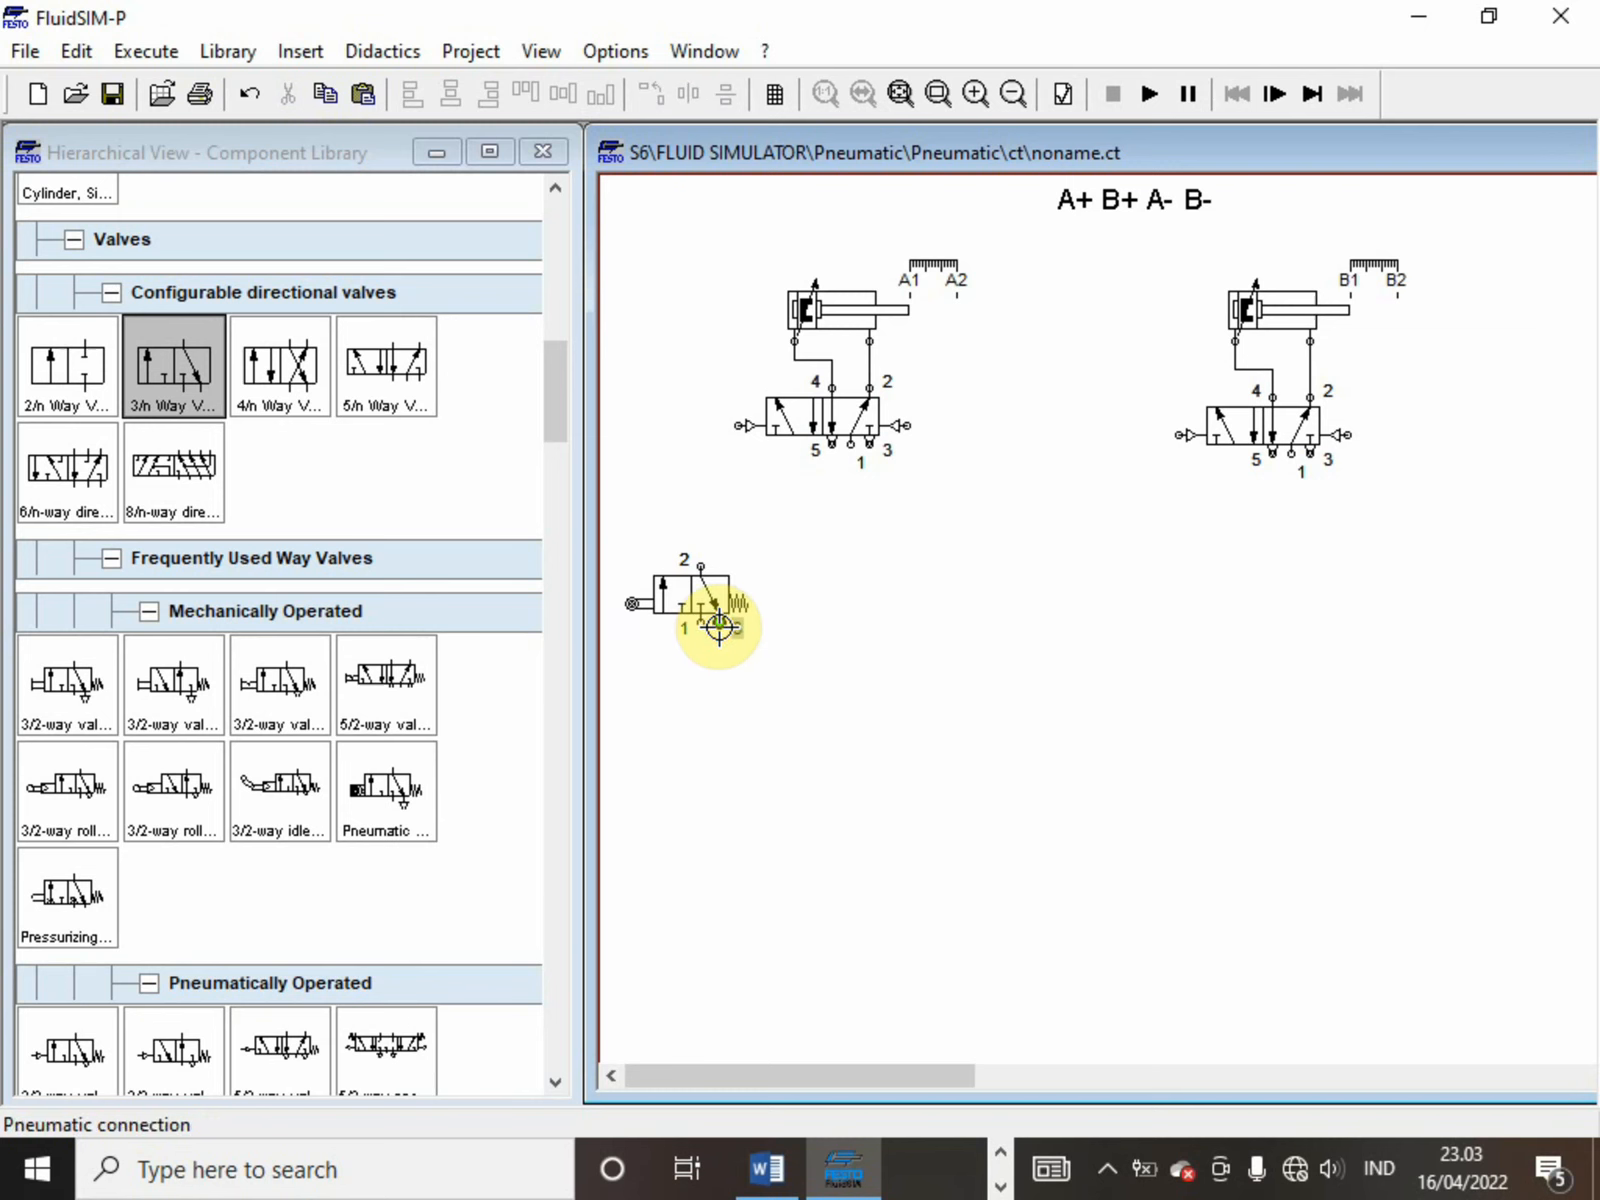
{"action": "double_click", "coordinate": [719, 626]}
{"action": "left_click", "coordinate": [818, 668]}
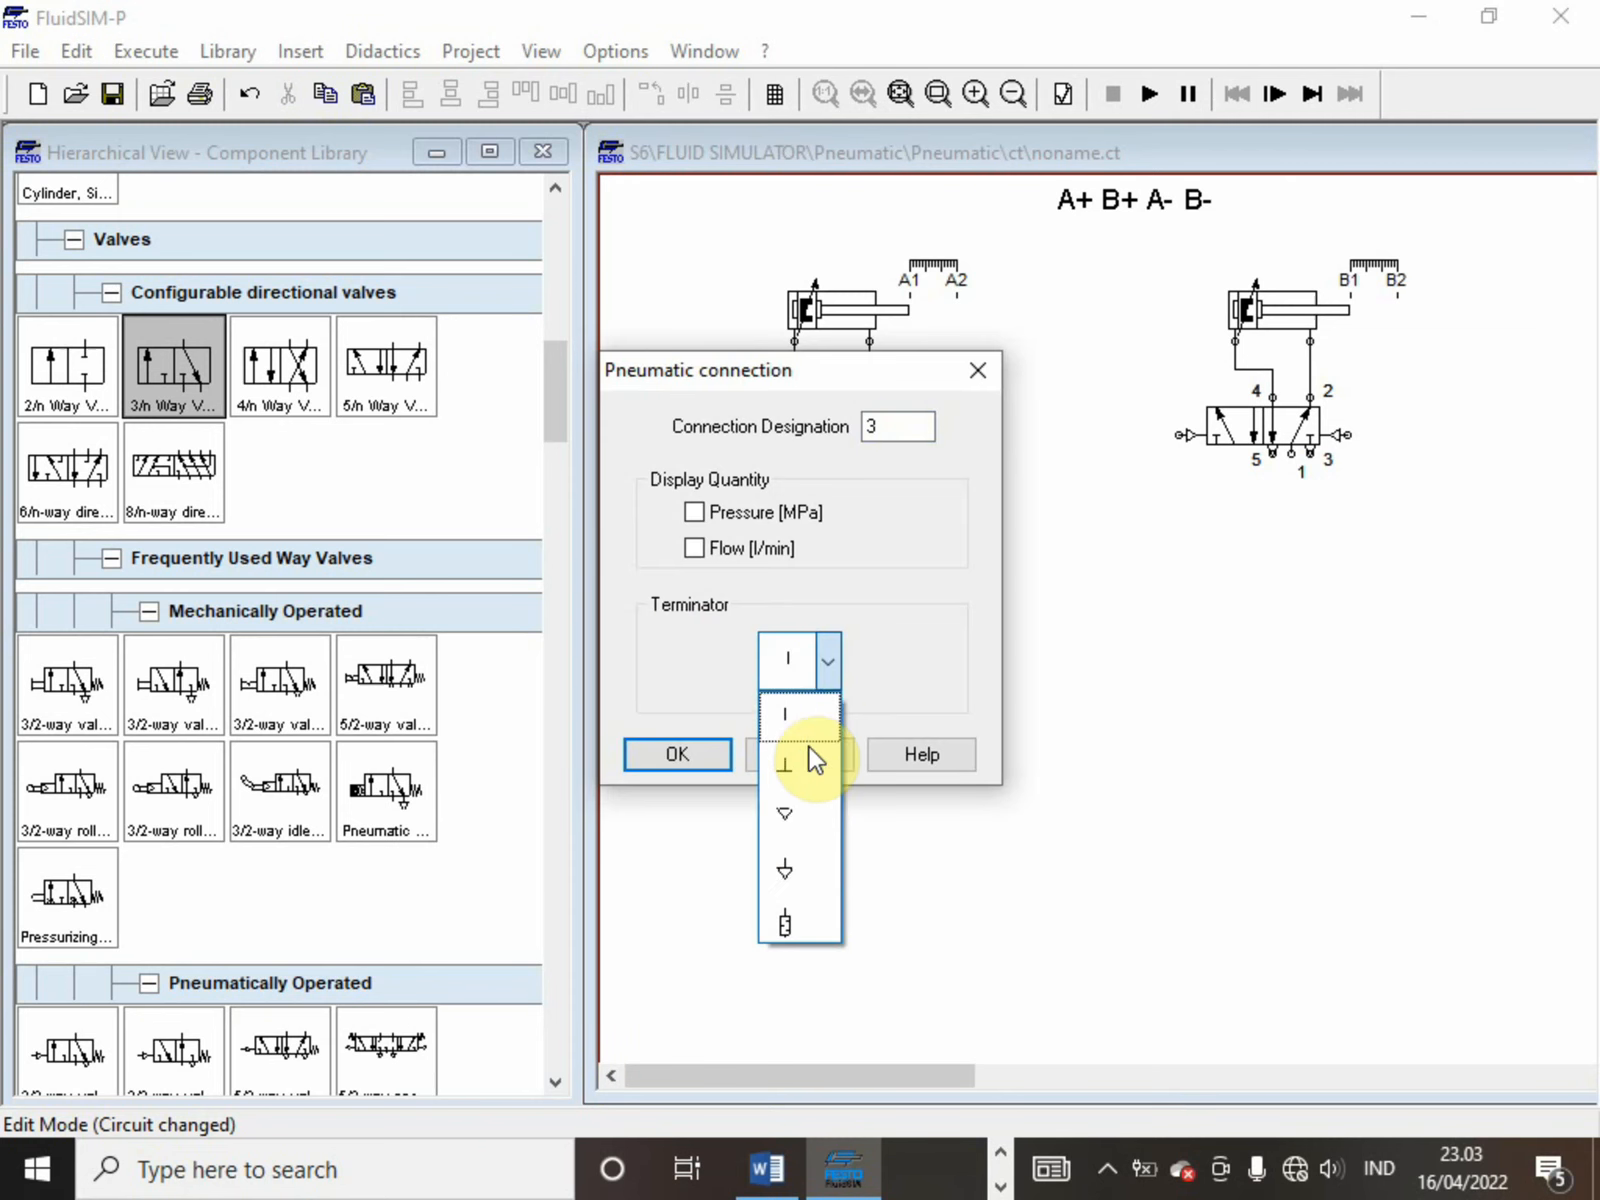
{"action": "left_click", "coordinate": [800, 828]}
{"action": "key", "text": "Return"}
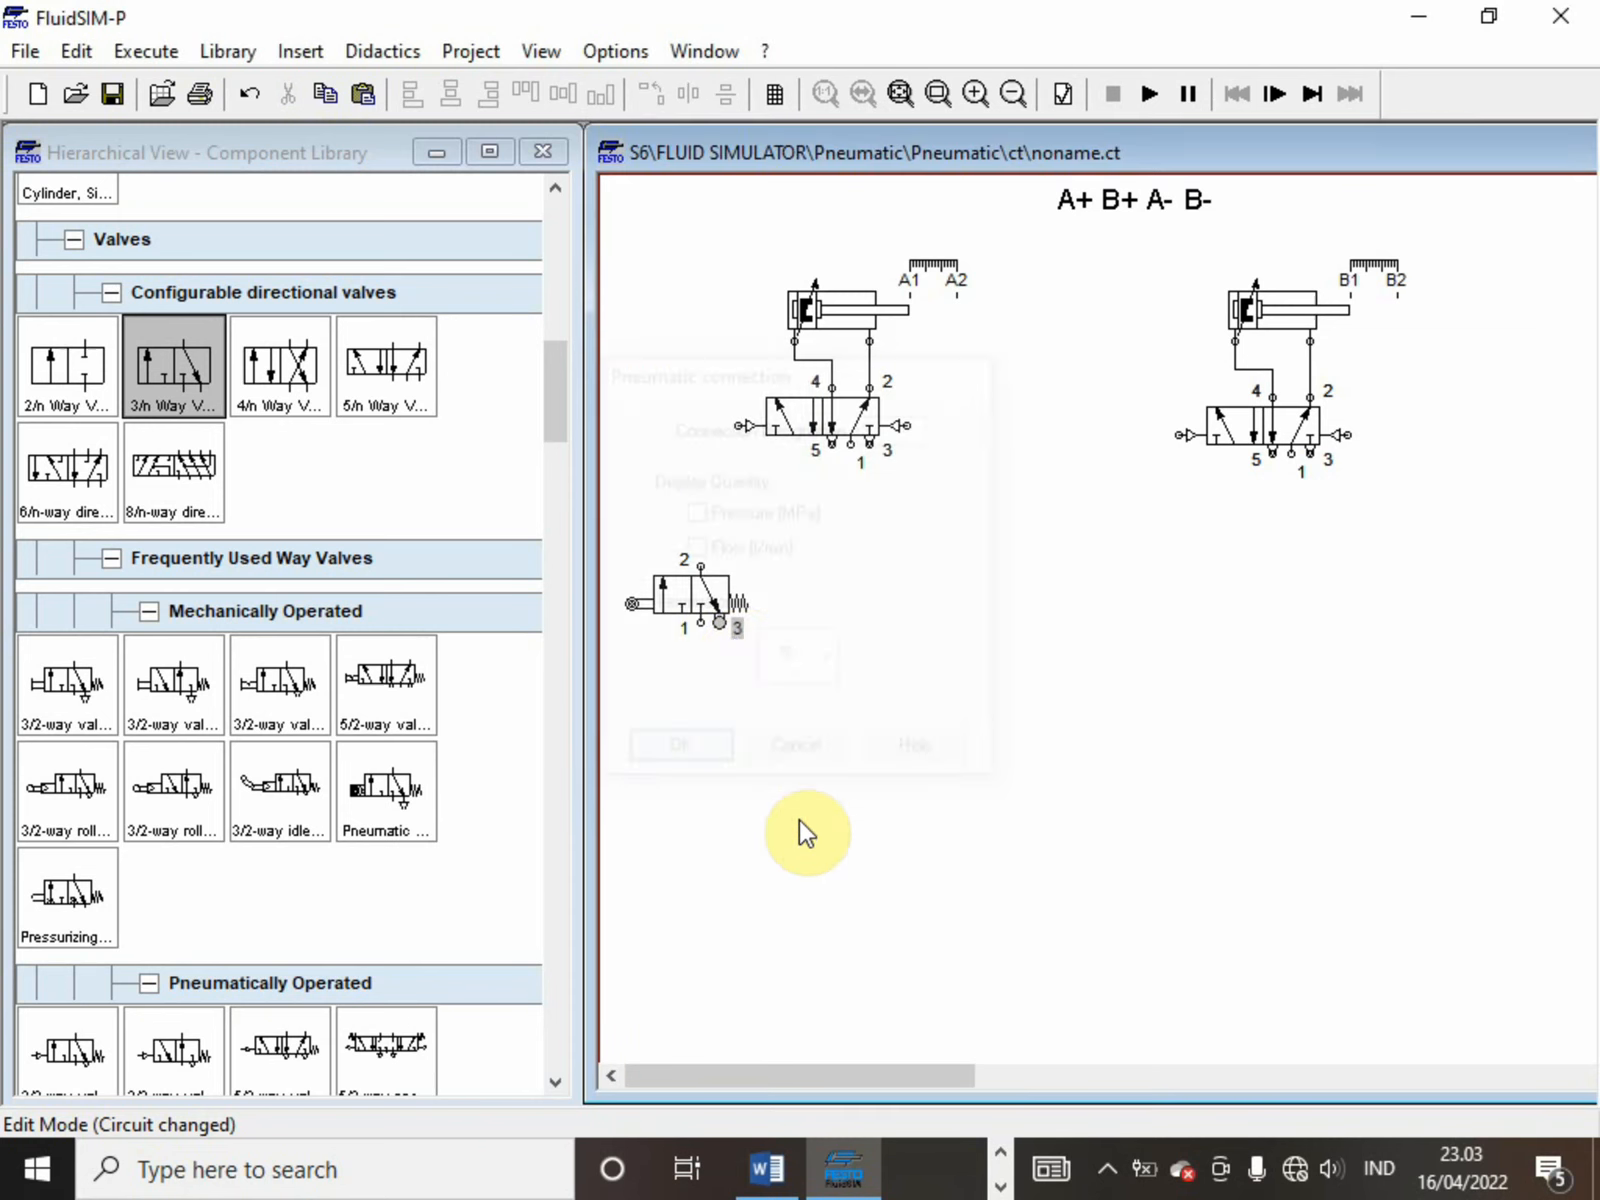
Make three copies of the 3/n way roller valve and arrange them in a row, giving each 5/n way valve two roller valves
{"action": "left_click", "coordinate": [705, 598]}
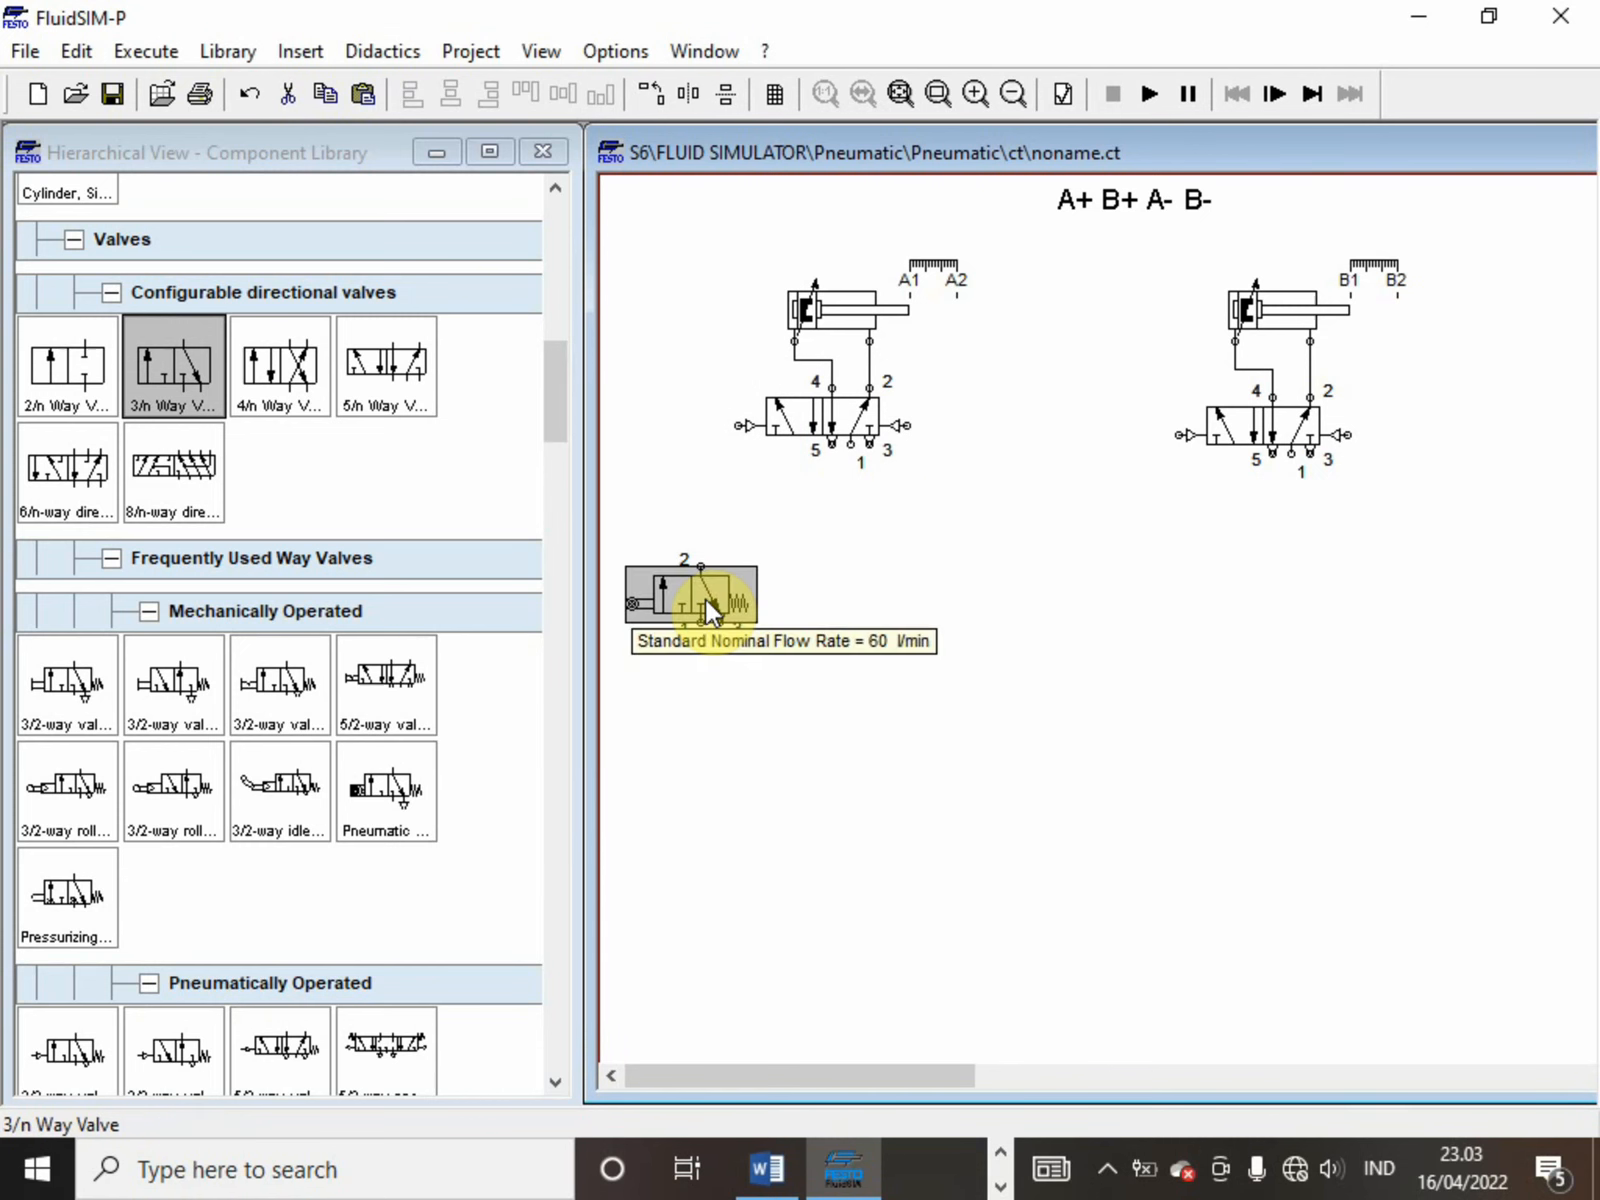
{"action": "key", "text": "ctrl+c"}
{"action": "key", "text": "ctrl+v"}
{"action": "key", "text": "ctrl+v"}
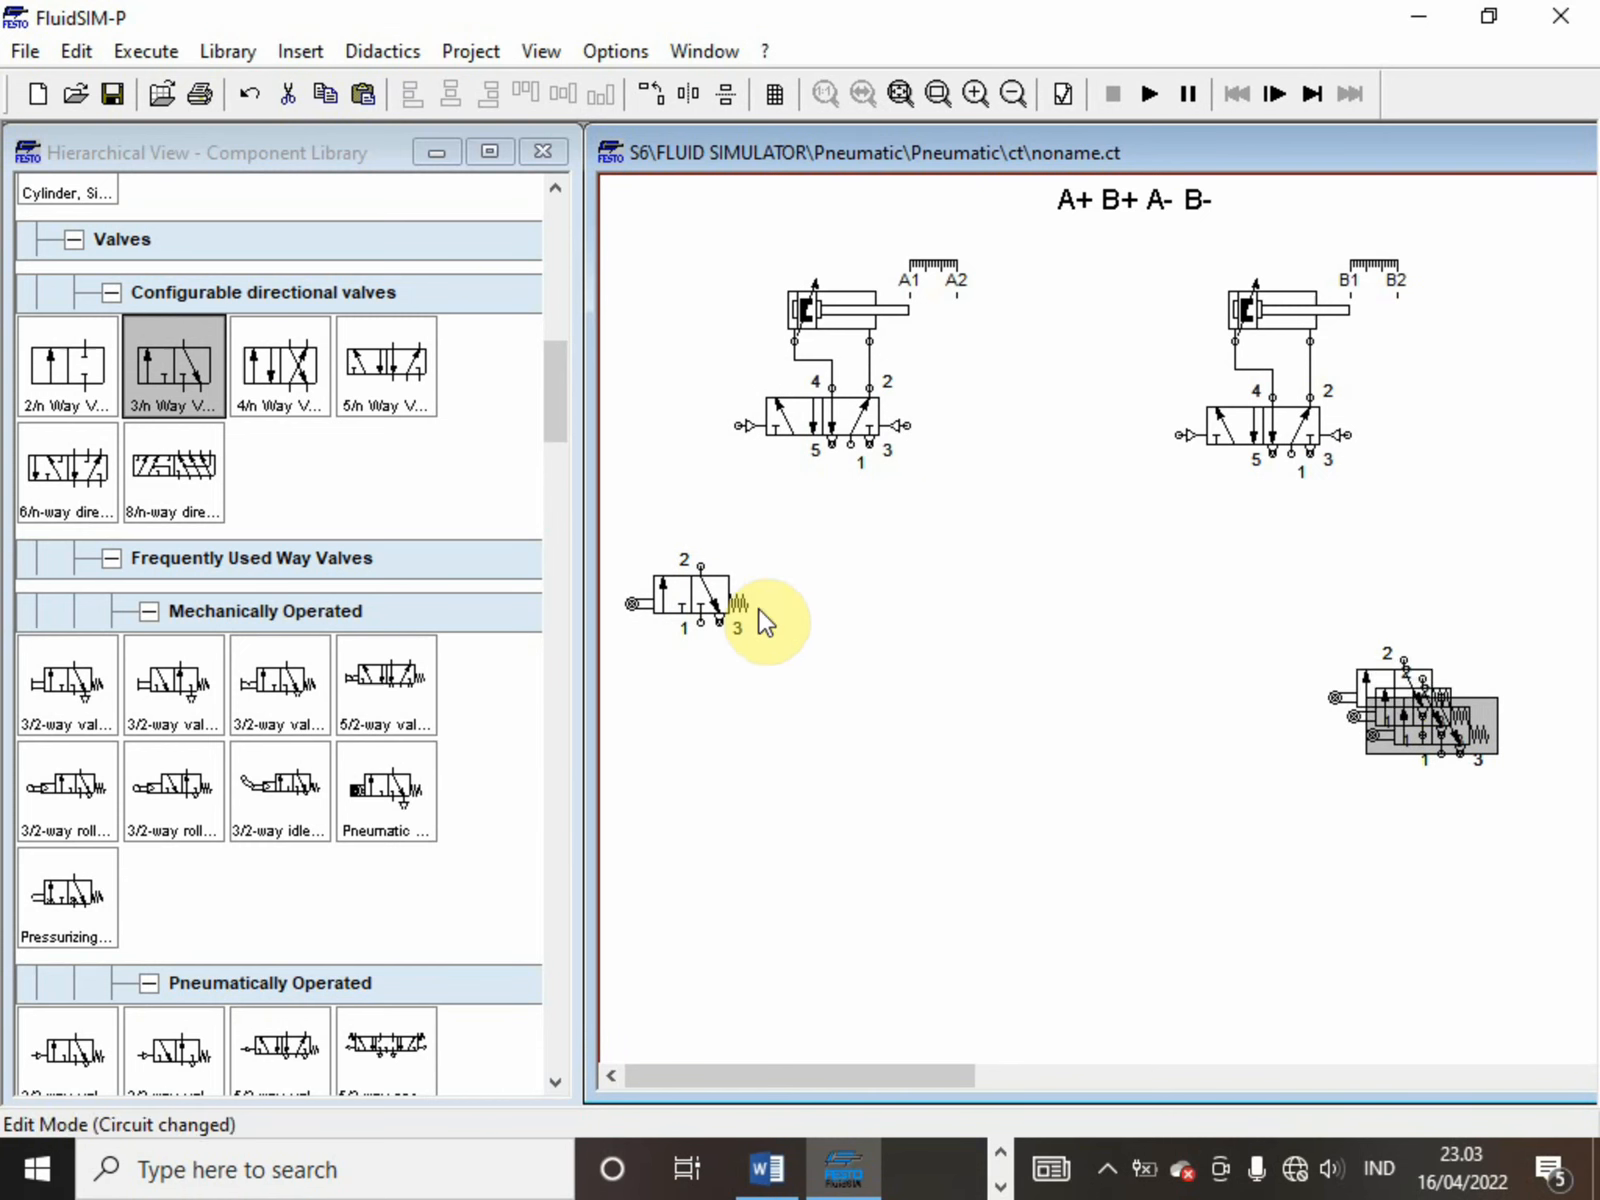
{"action": "left_click", "coordinate": [1400, 681]}
{"action": "left_click_drag", "start_coordinate": [1398, 683], "coordinate": [950, 561]}
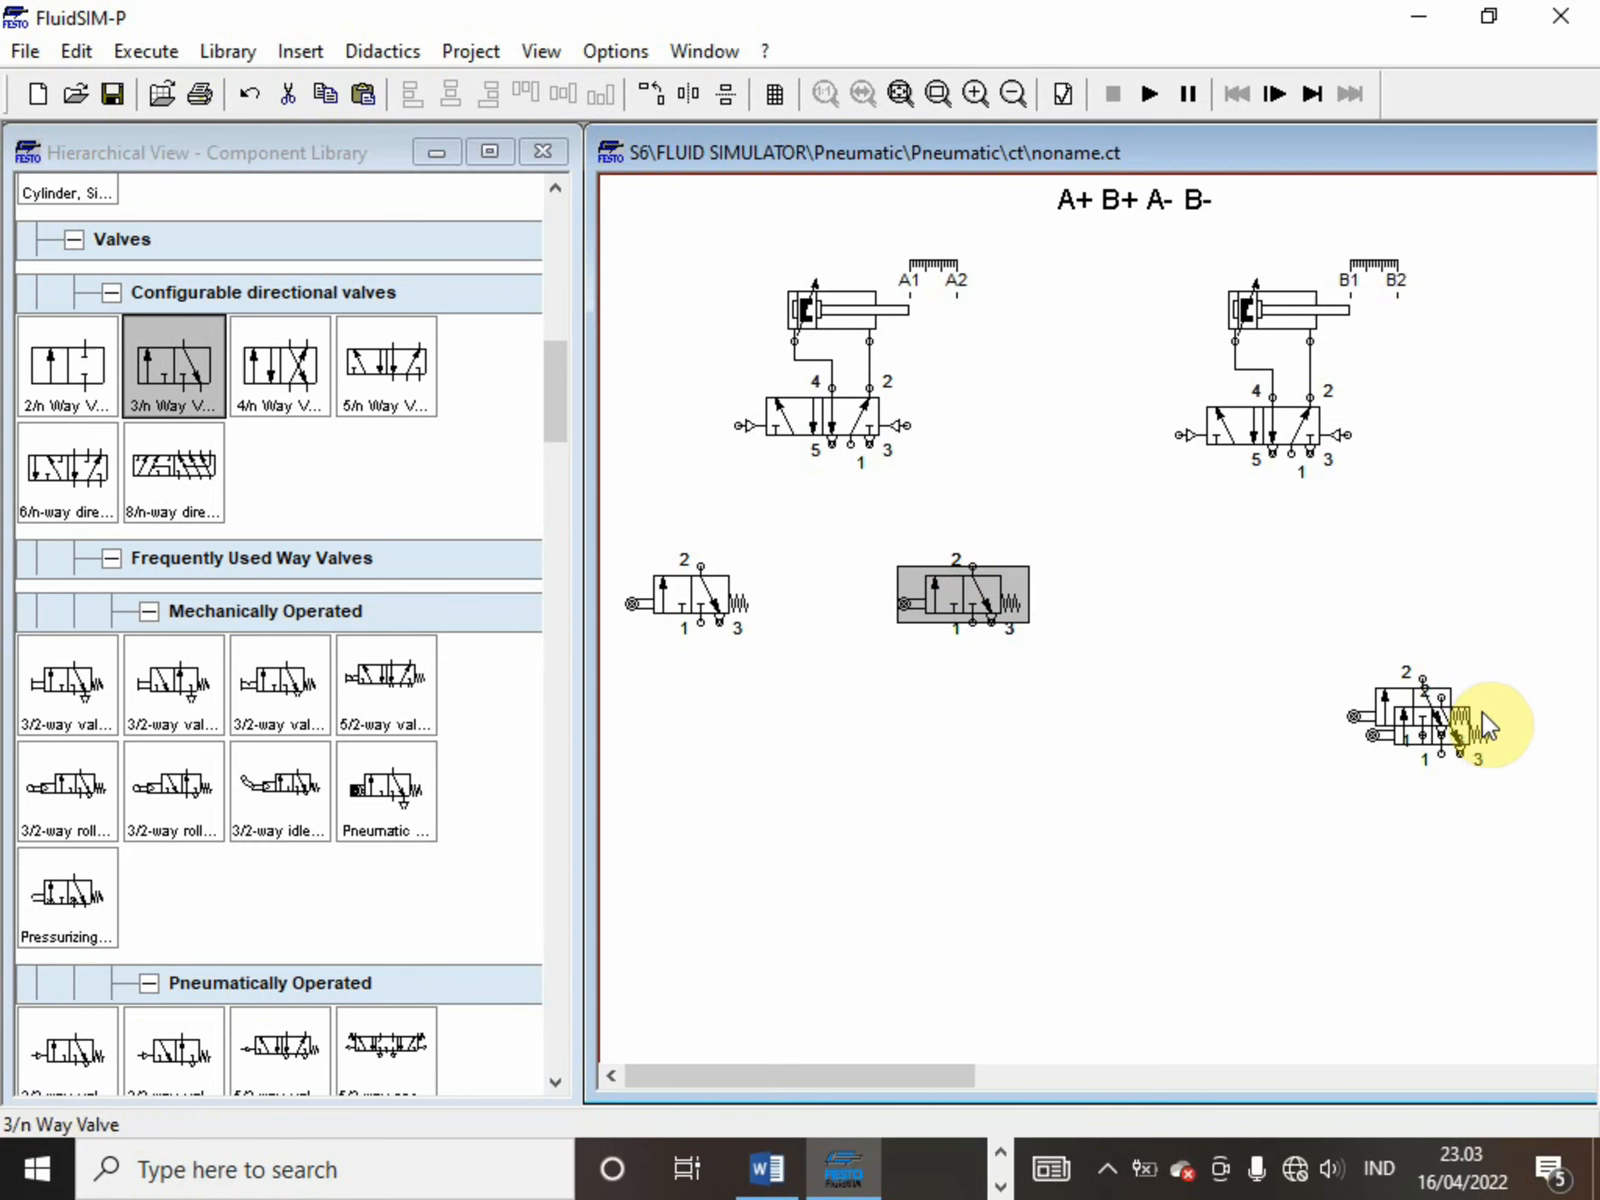
{"action": "left_click", "coordinate": [1432, 709]}
{"action": "left_click_drag", "start_coordinate": [1432, 709], "coordinate": [1136, 570]}
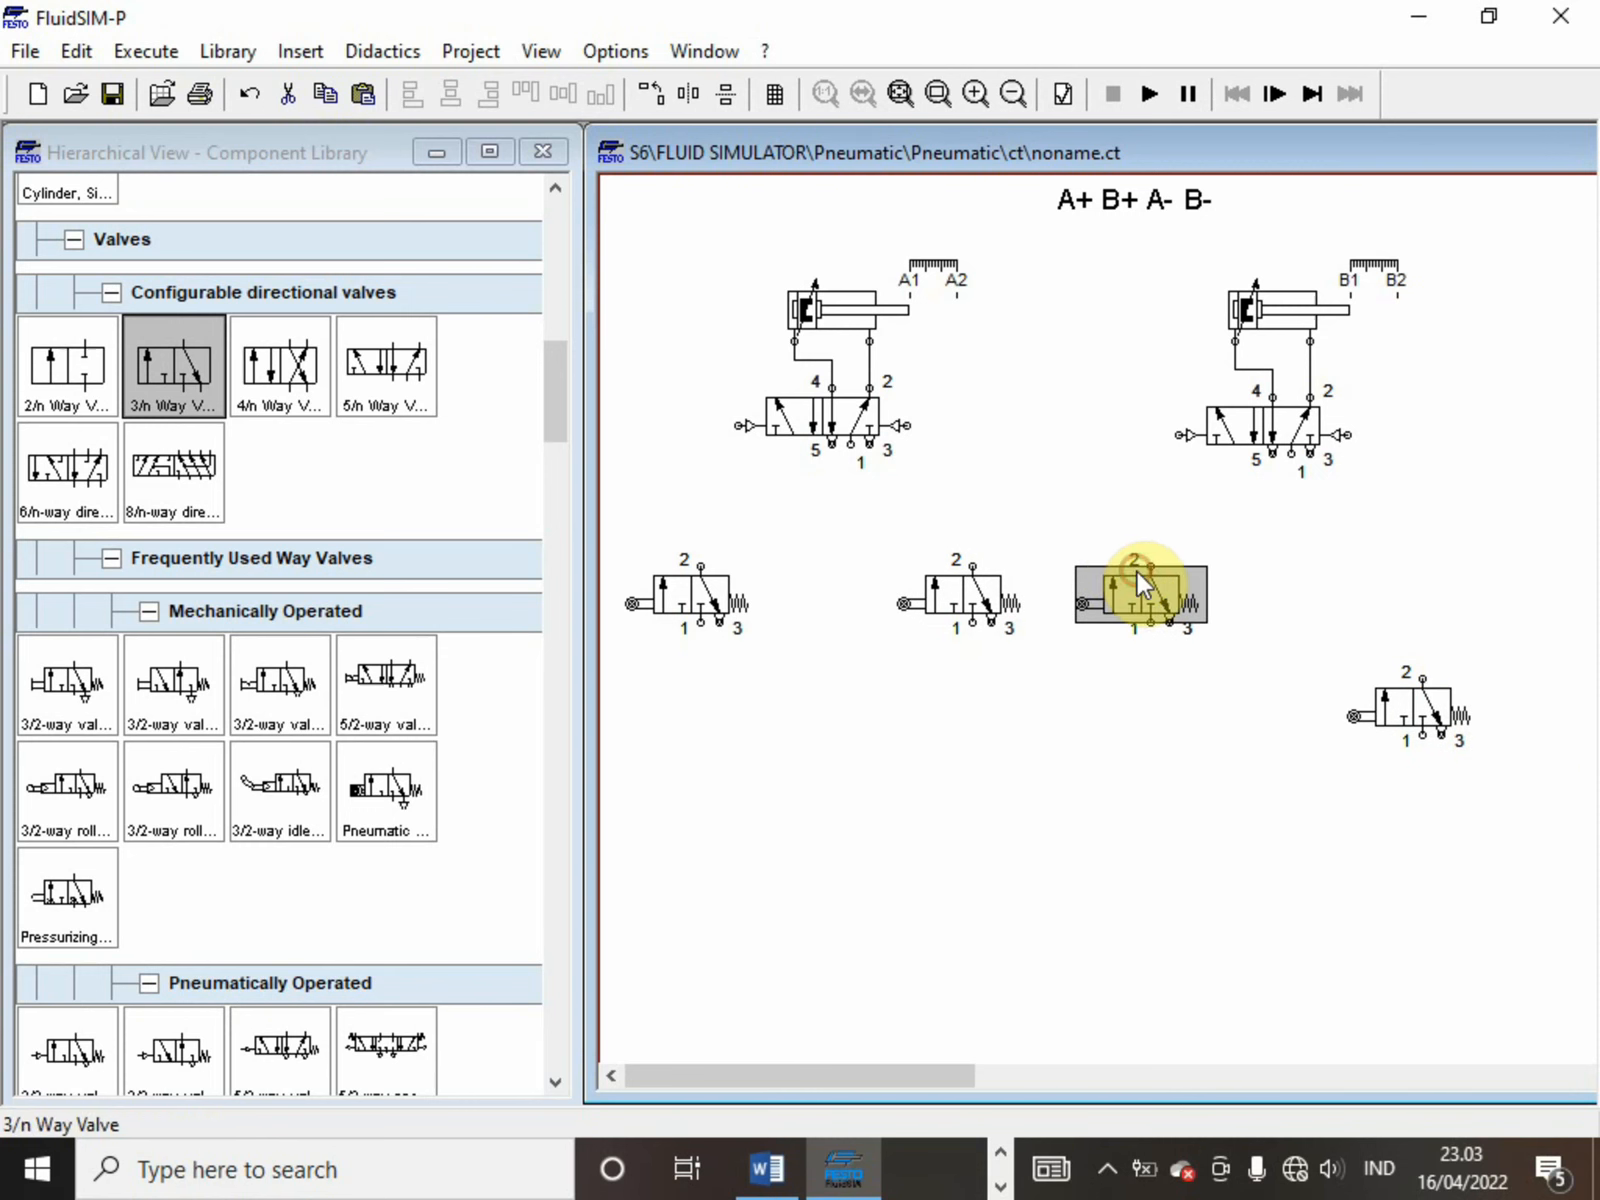
{"action": "left_click_drag", "start_coordinate": [1383, 700], "coordinate": [1403, 588]}
Move the second cylinder, its 5/n way valve and its two roller valves together slightly right and down, away from the first group
{"action": "left_click_drag", "start_coordinate": [1568, 652], "coordinate": [1082, 265]}
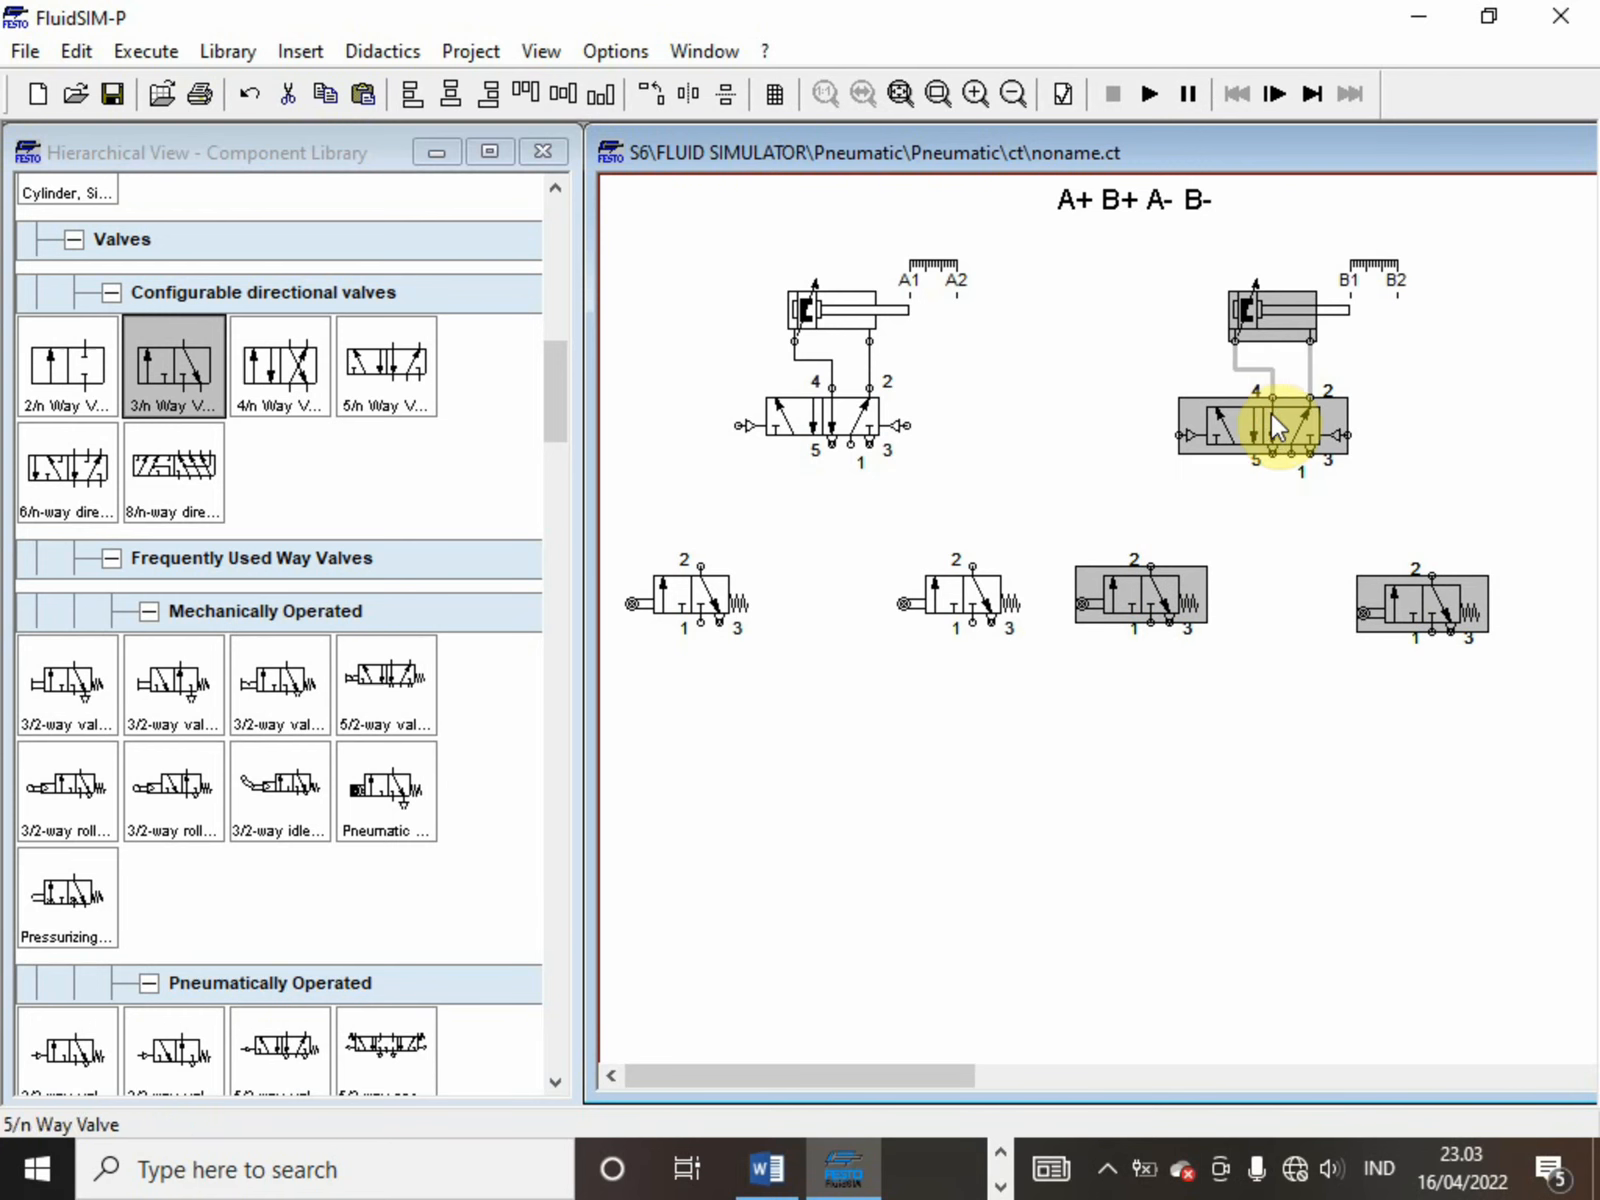
{"action": "left_click_drag", "start_coordinate": [1274, 422], "coordinate": [1291, 425]}
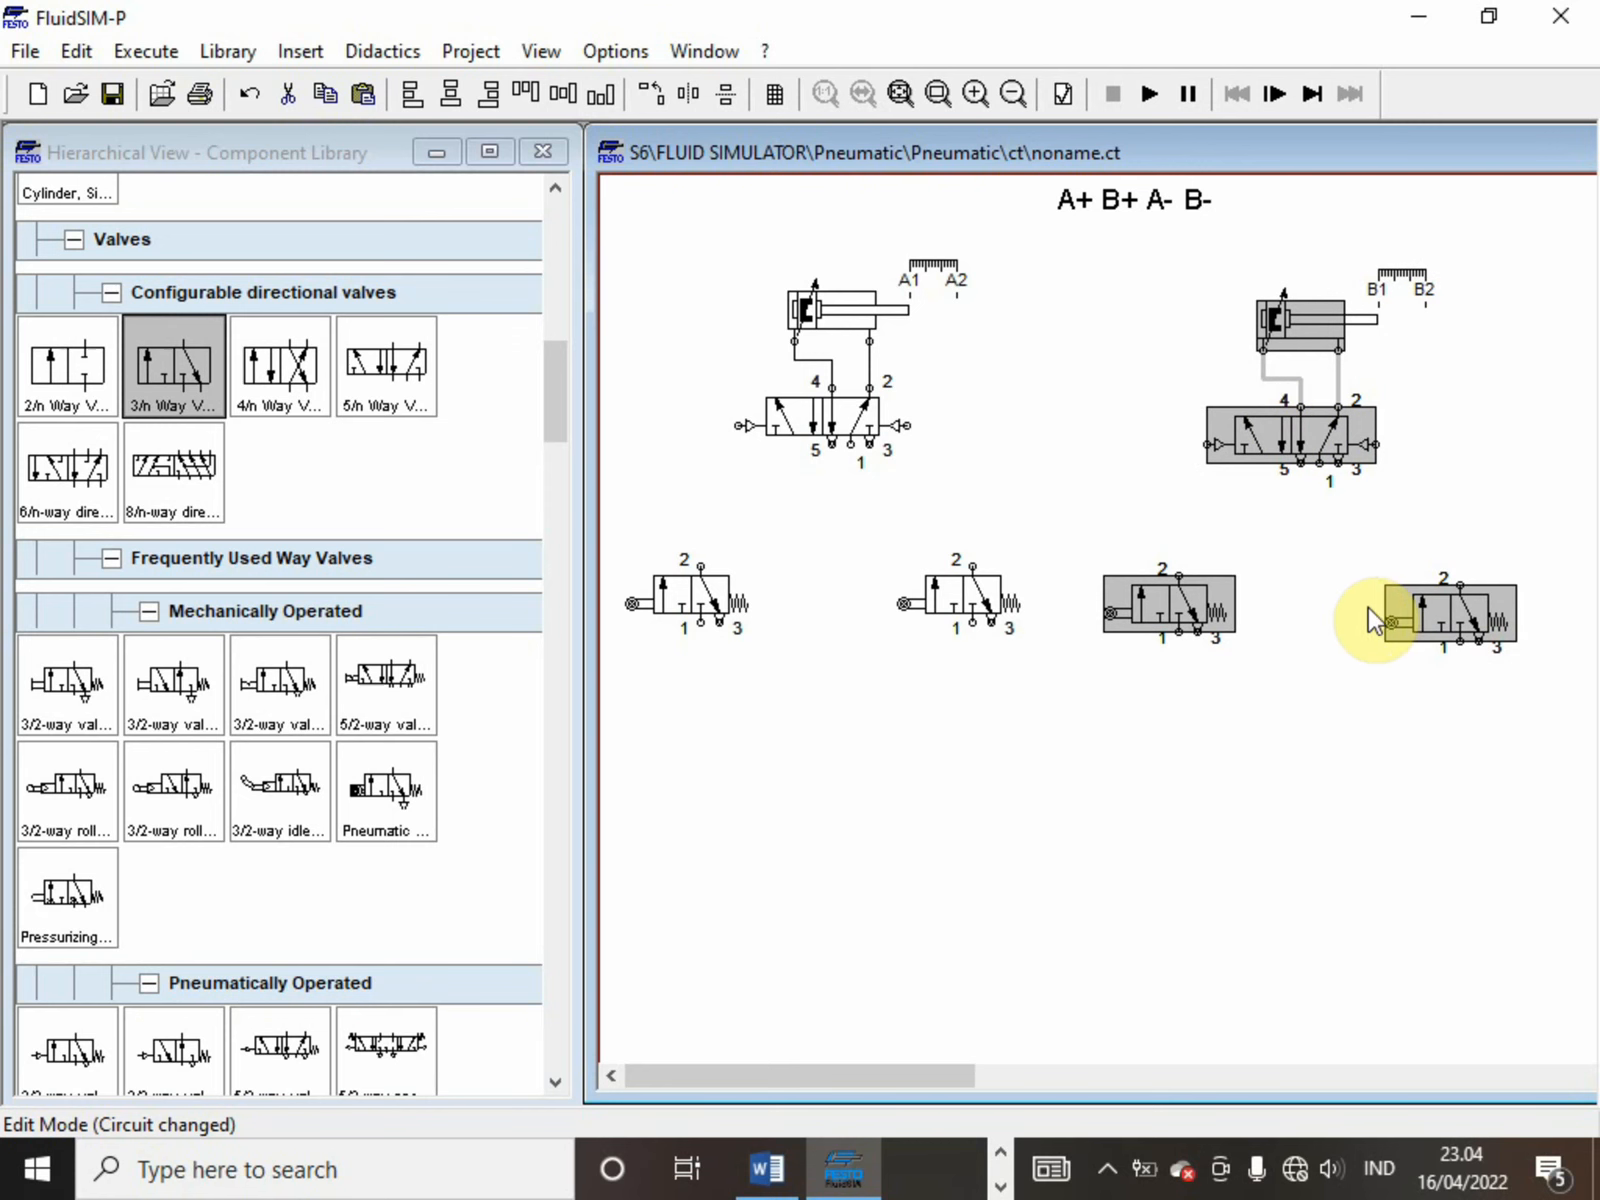
{"action": "left_click_drag", "start_coordinate": [1446, 608], "coordinate": [1446, 602]}
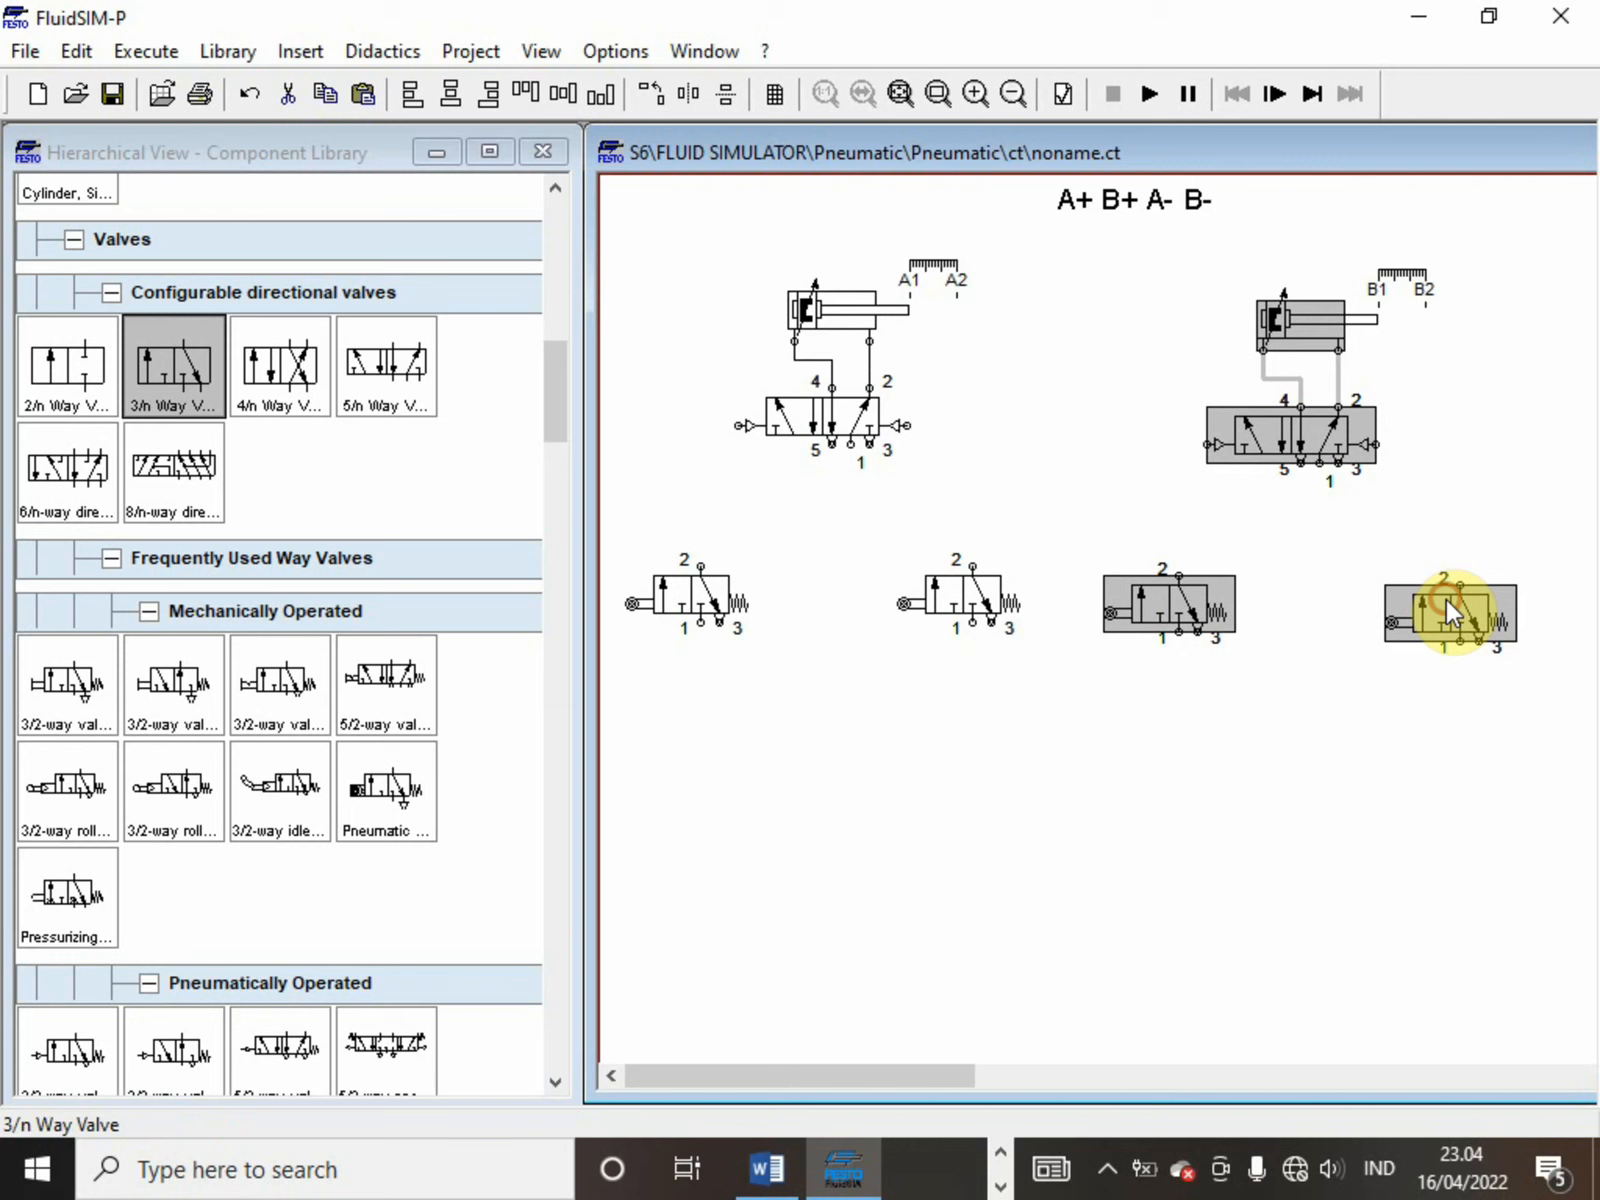
{"action": "right_click", "coordinate": [1408, 684]}
{"action": "left_click", "coordinate": [1302, 642]}
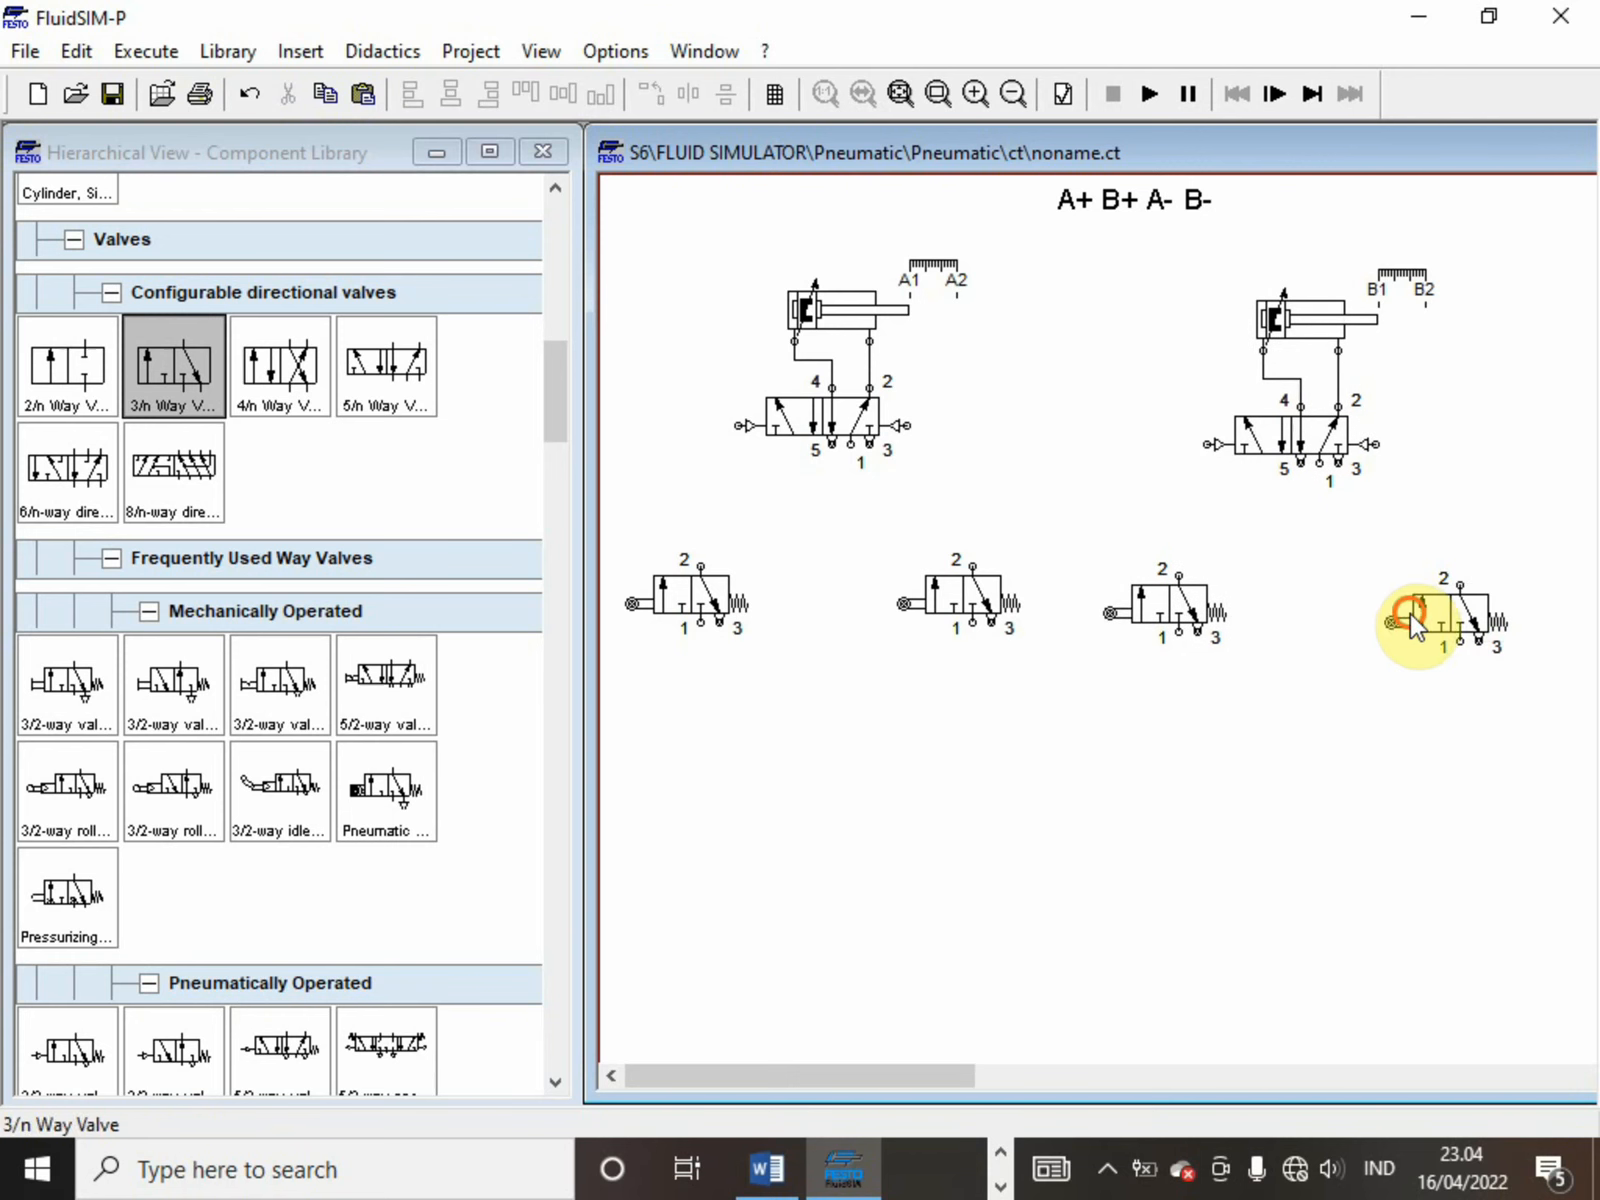
Connect the second 5/n way valve's right and left pilot ports to port 2 of the roller valves beneath each side
{"action": "mouse_move", "coordinate": [1410, 612]}
{"action": "left_mouse_down"}
{"action": "mouse_move", "coordinate": [1414, 479]}
{"action": "mouse_move", "coordinate": [1373, 444]}
{"action": "left_mouse_up"}
{"action": "left_click", "coordinate": [1453, 573]}
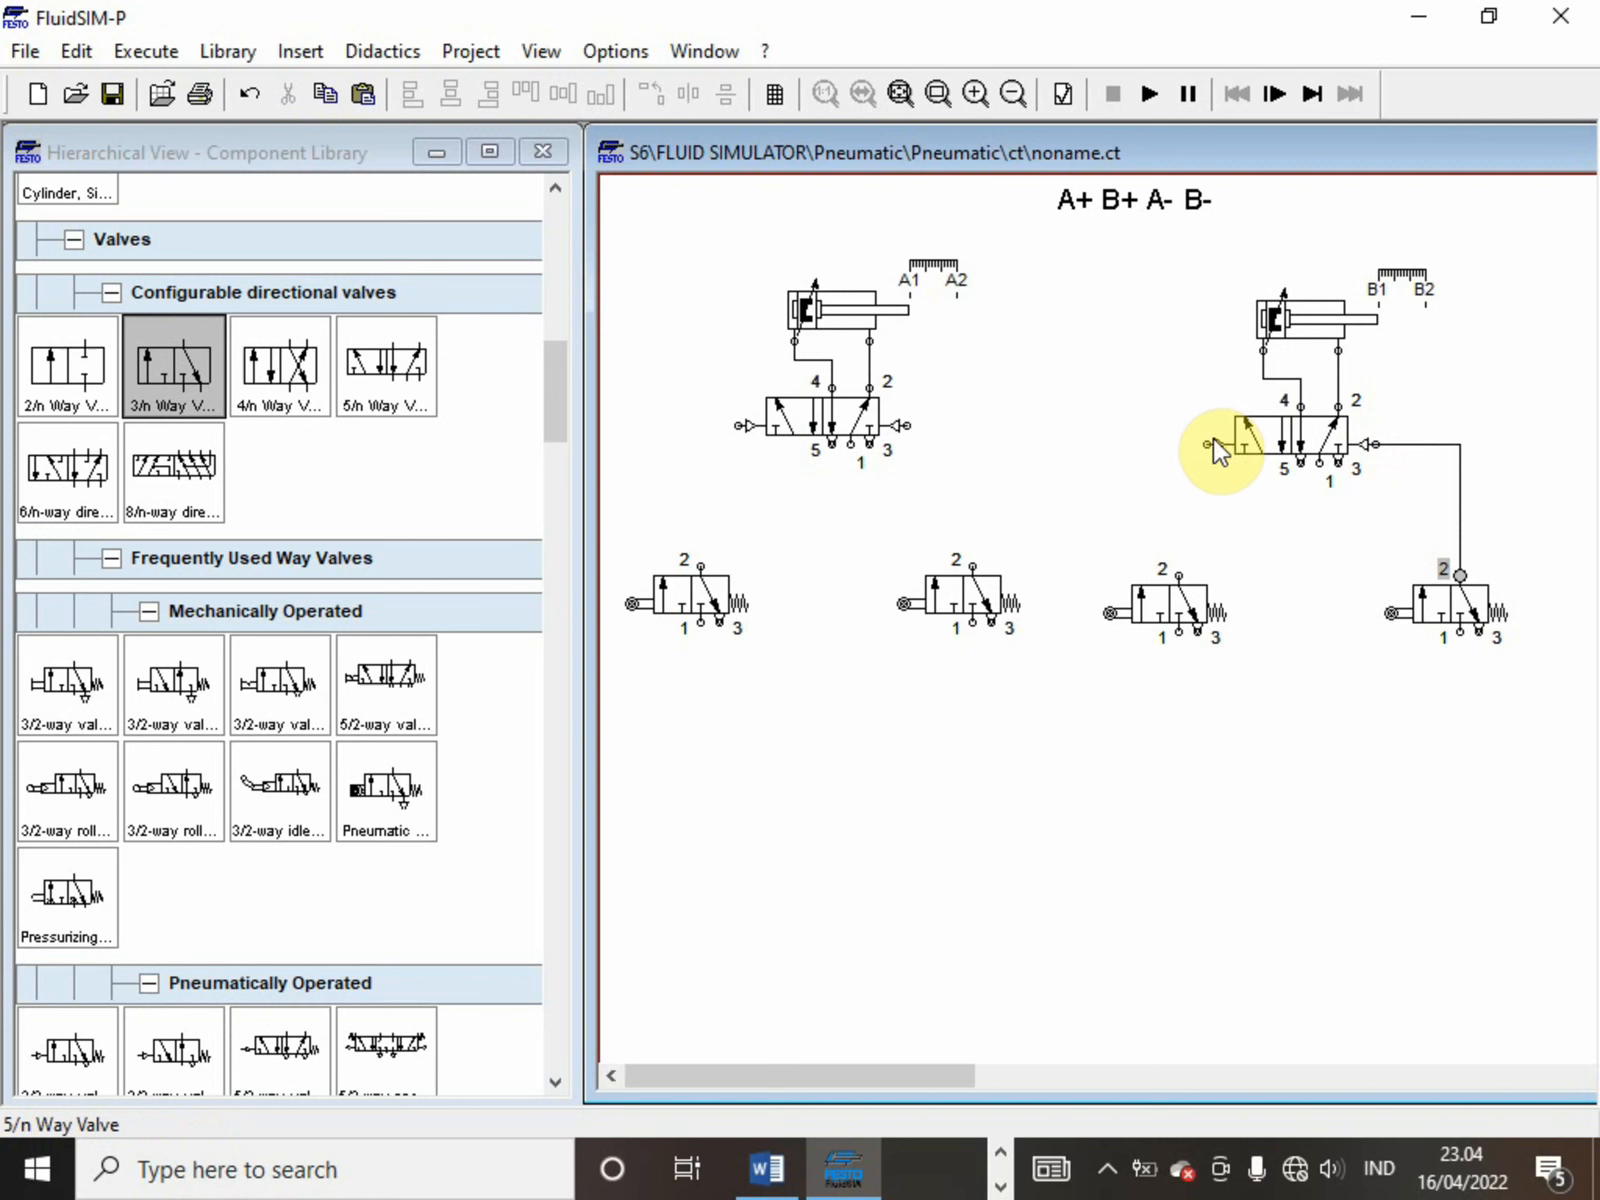
{"action": "left_click_drag", "start_coordinate": [1208, 444], "coordinate": [1178, 572]}
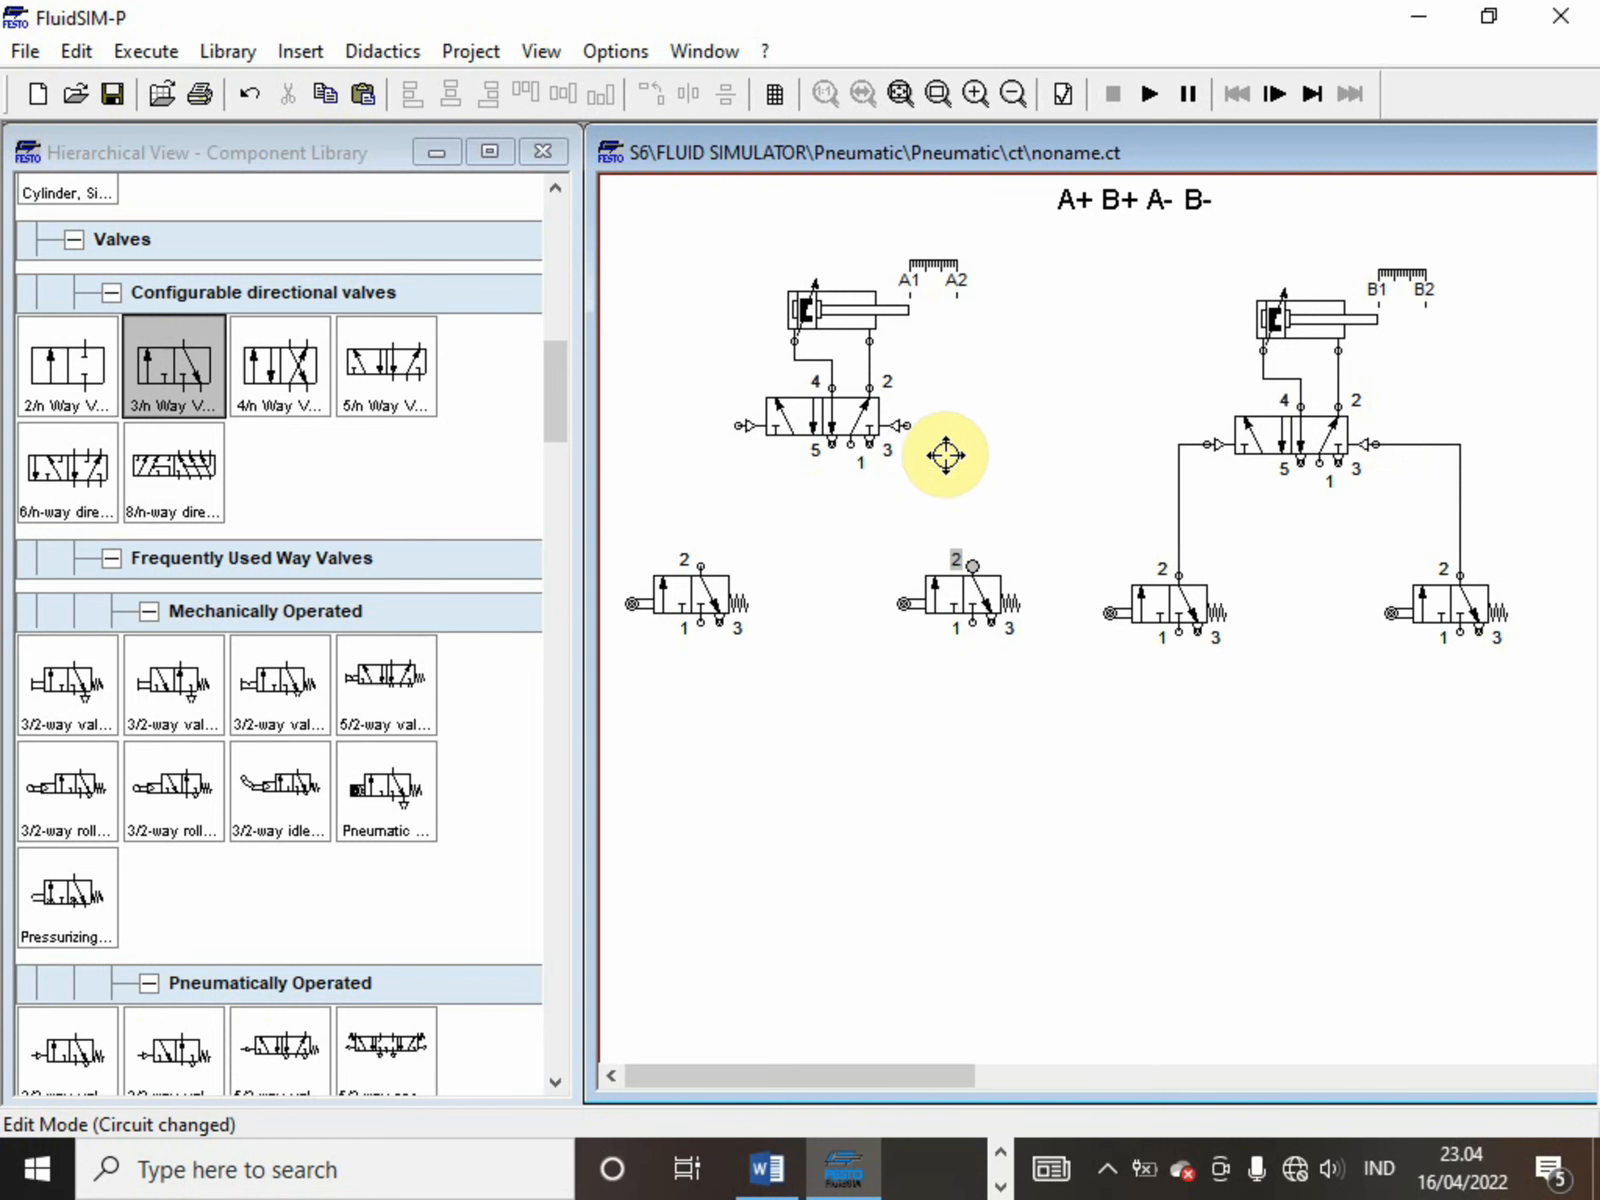
Connect the first 5/n way valve's right and left pilot ports to port 2 of the roller valves beneath each side
{"action": "left_click_drag", "start_coordinate": [905, 425], "coordinate": [972, 565]}
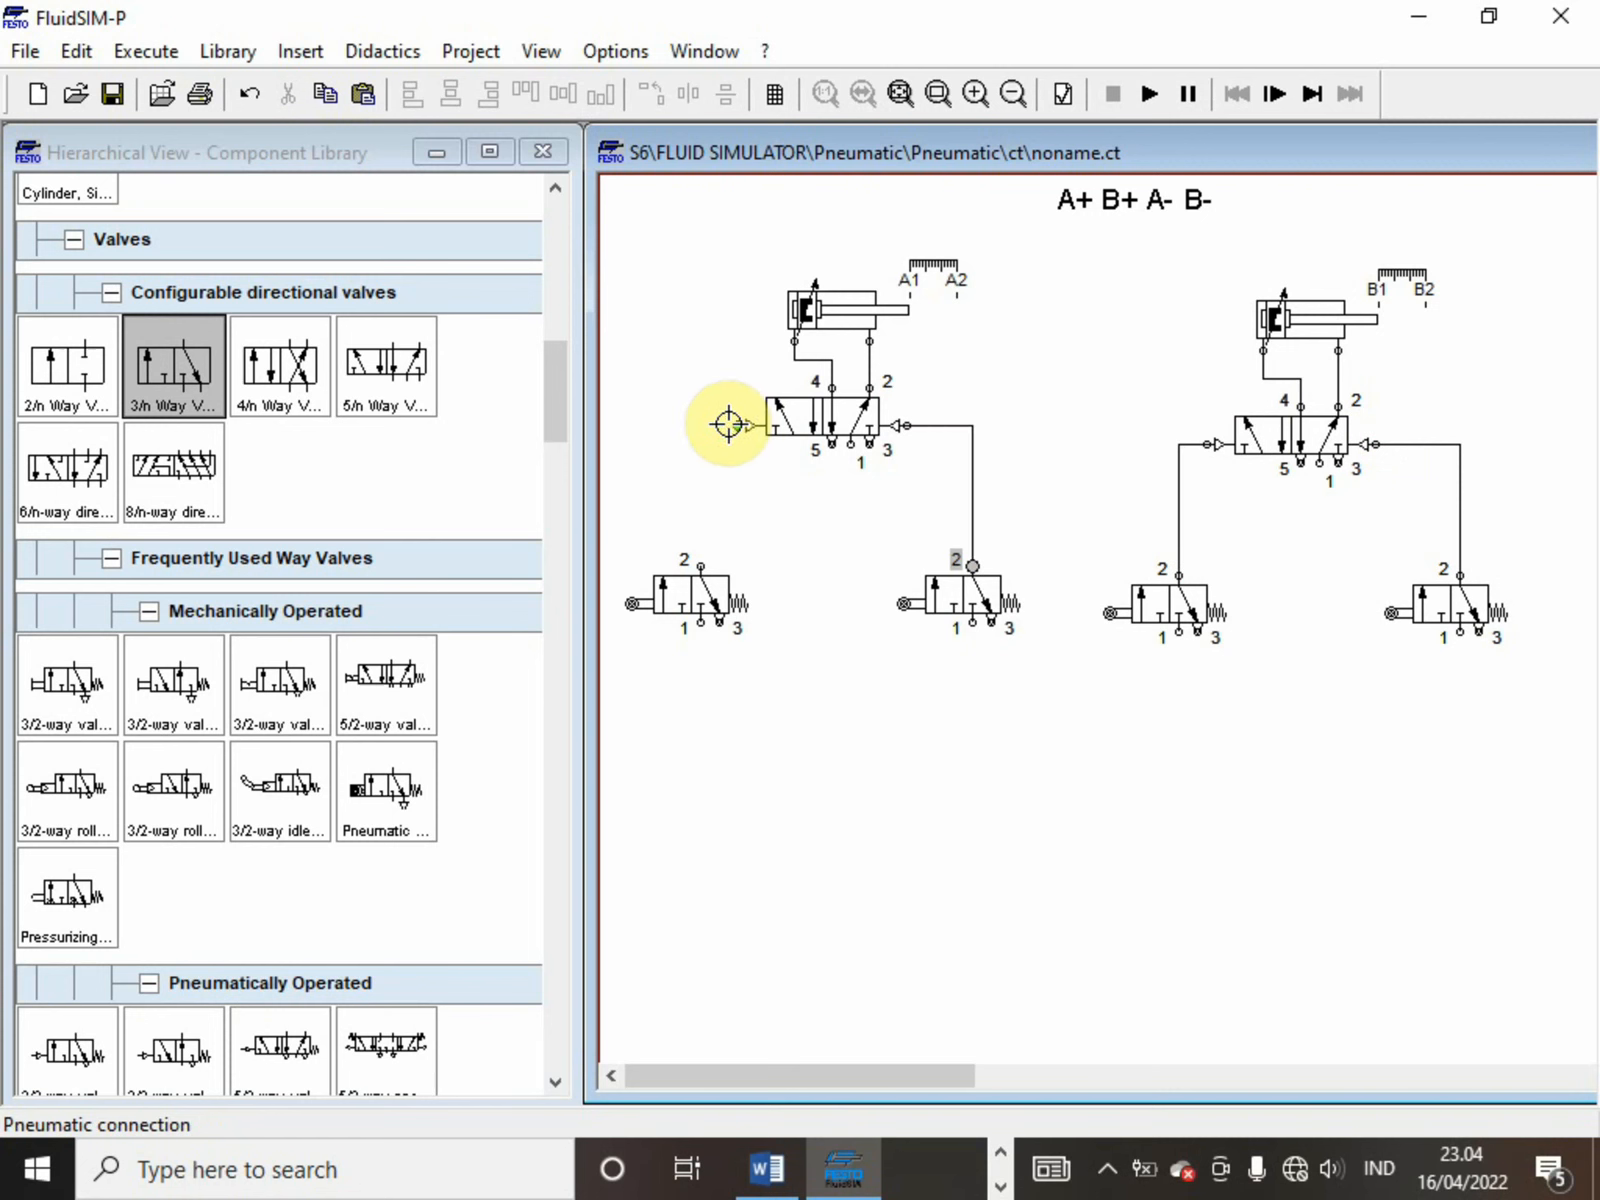
{"action": "left_click_drag", "start_coordinate": [728, 424], "coordinate": [697, 565]}
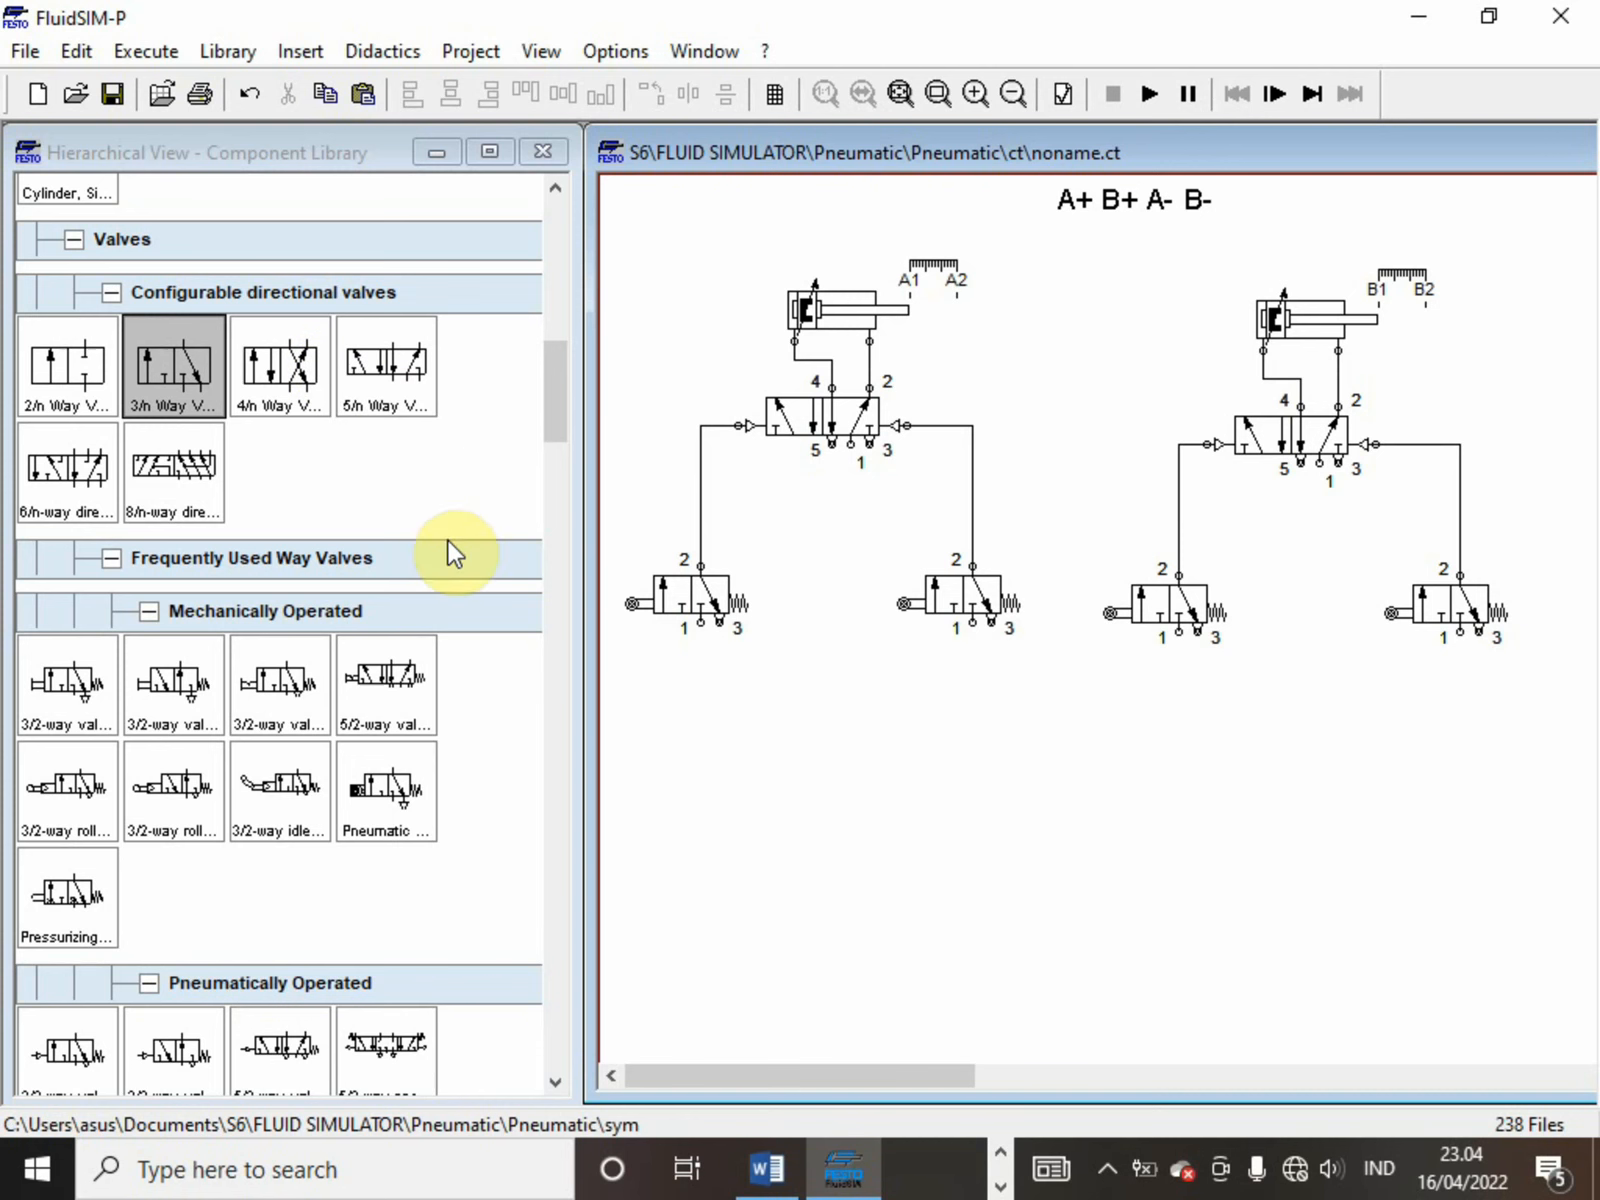
Add another copy of the 3/n way roller valve below the first group and replace its left roller actuation with a manual push-button
{"action": "key", "text": "ctrl+v"}
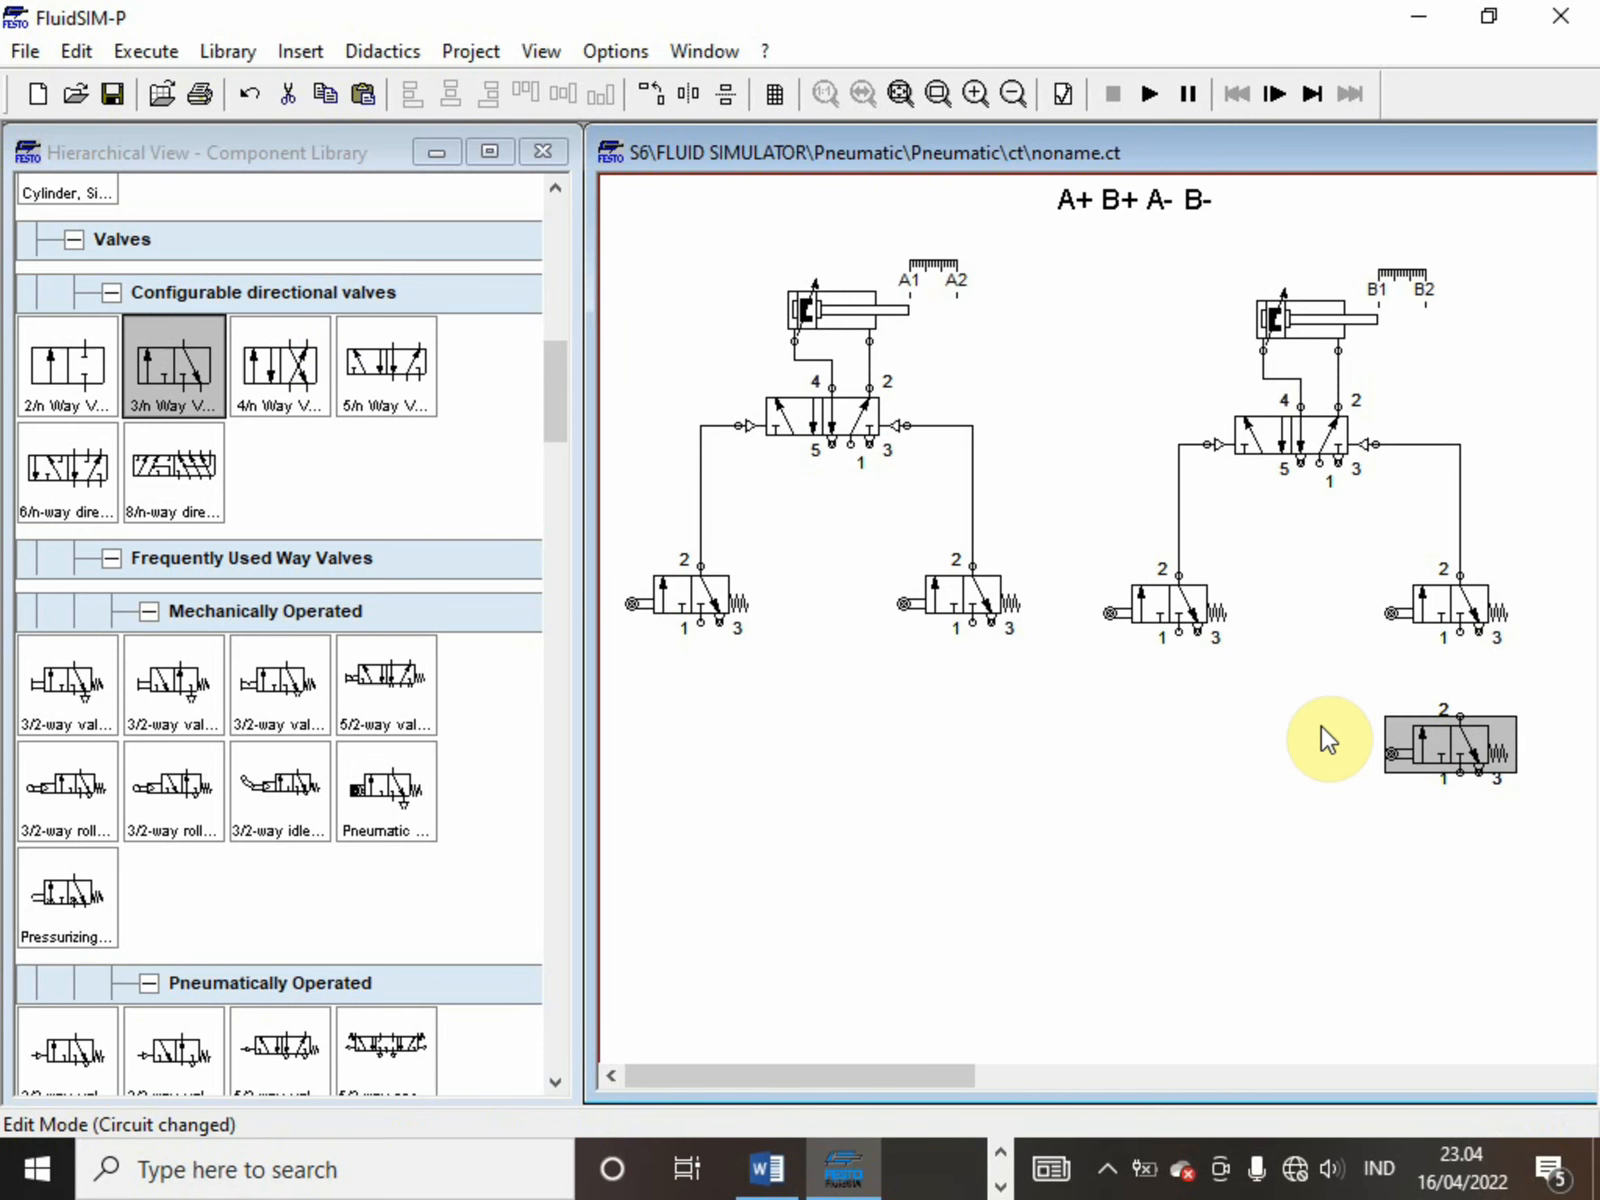
{"action": "left_click_drag", "start_coordinate": [1404, 732], "coordinate": [858, 785]}
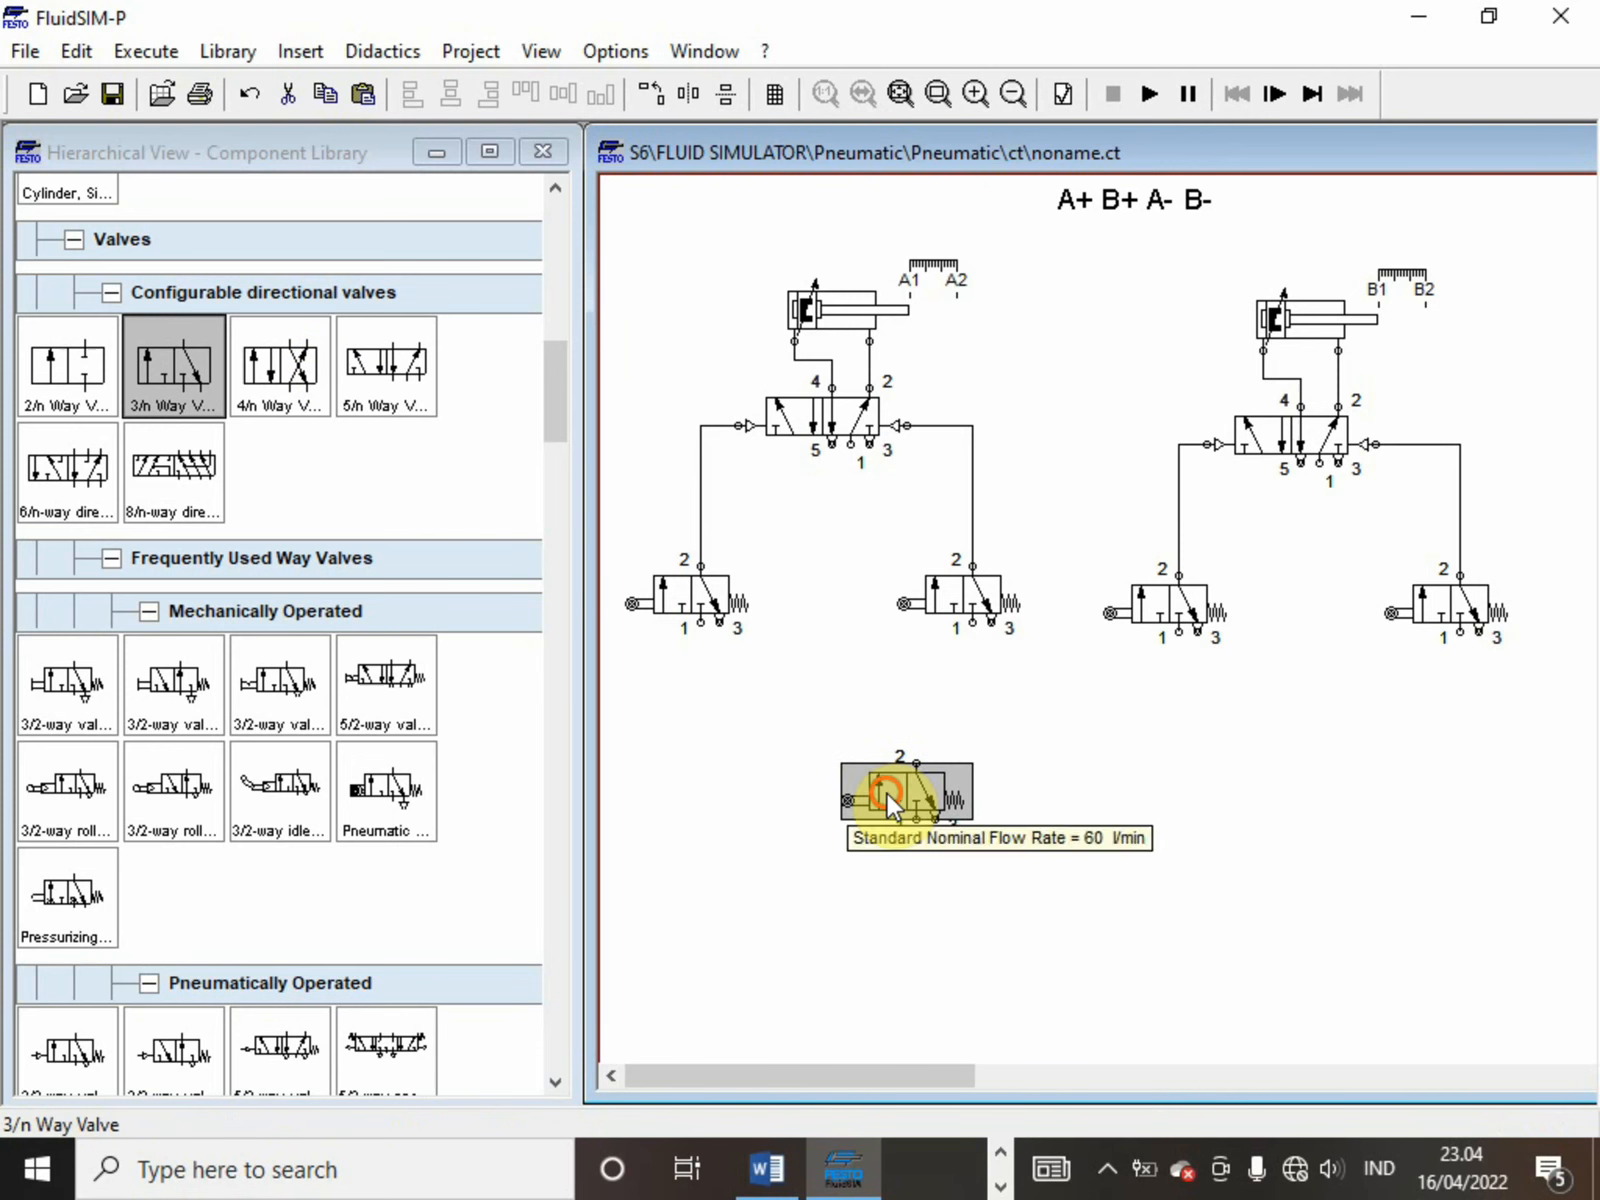
{"action": "double_click", "coordinate": [888, 792]}
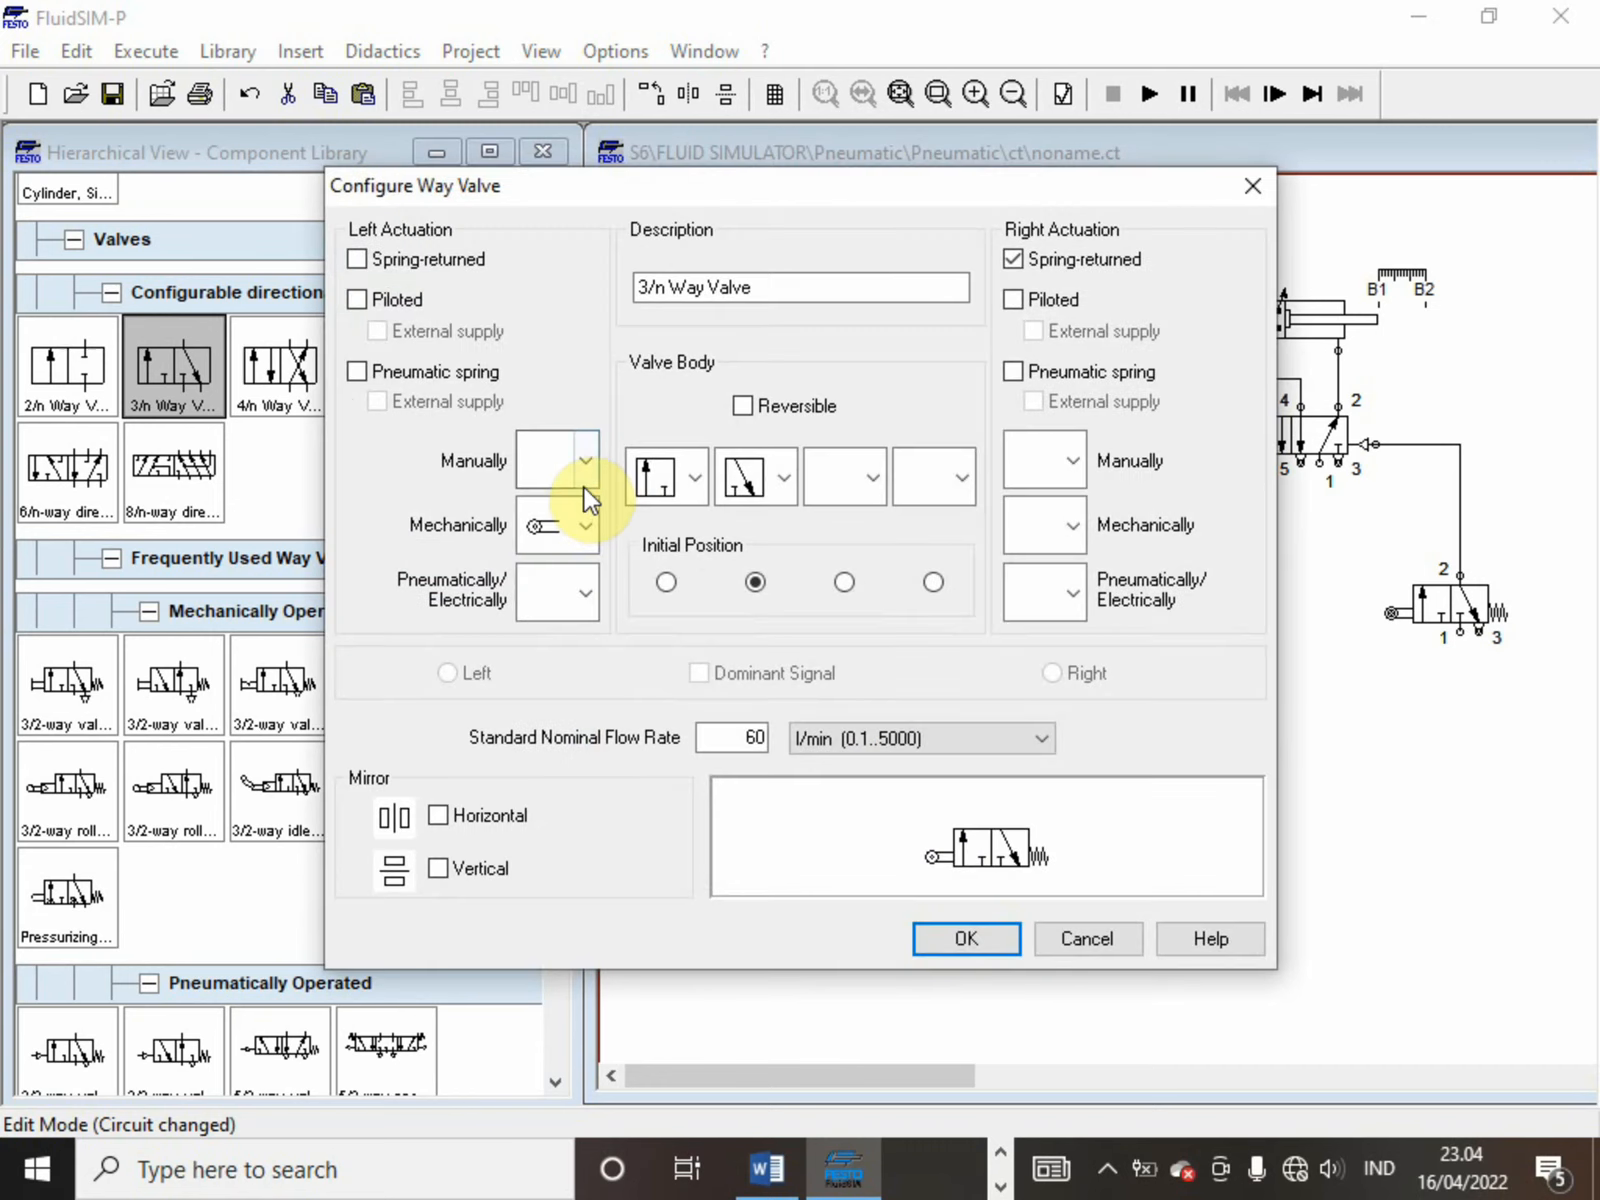
{"action": "left_click", "coordinate": [585, 526]}
{"action": "left_click", "coordinate": [575, 592]}
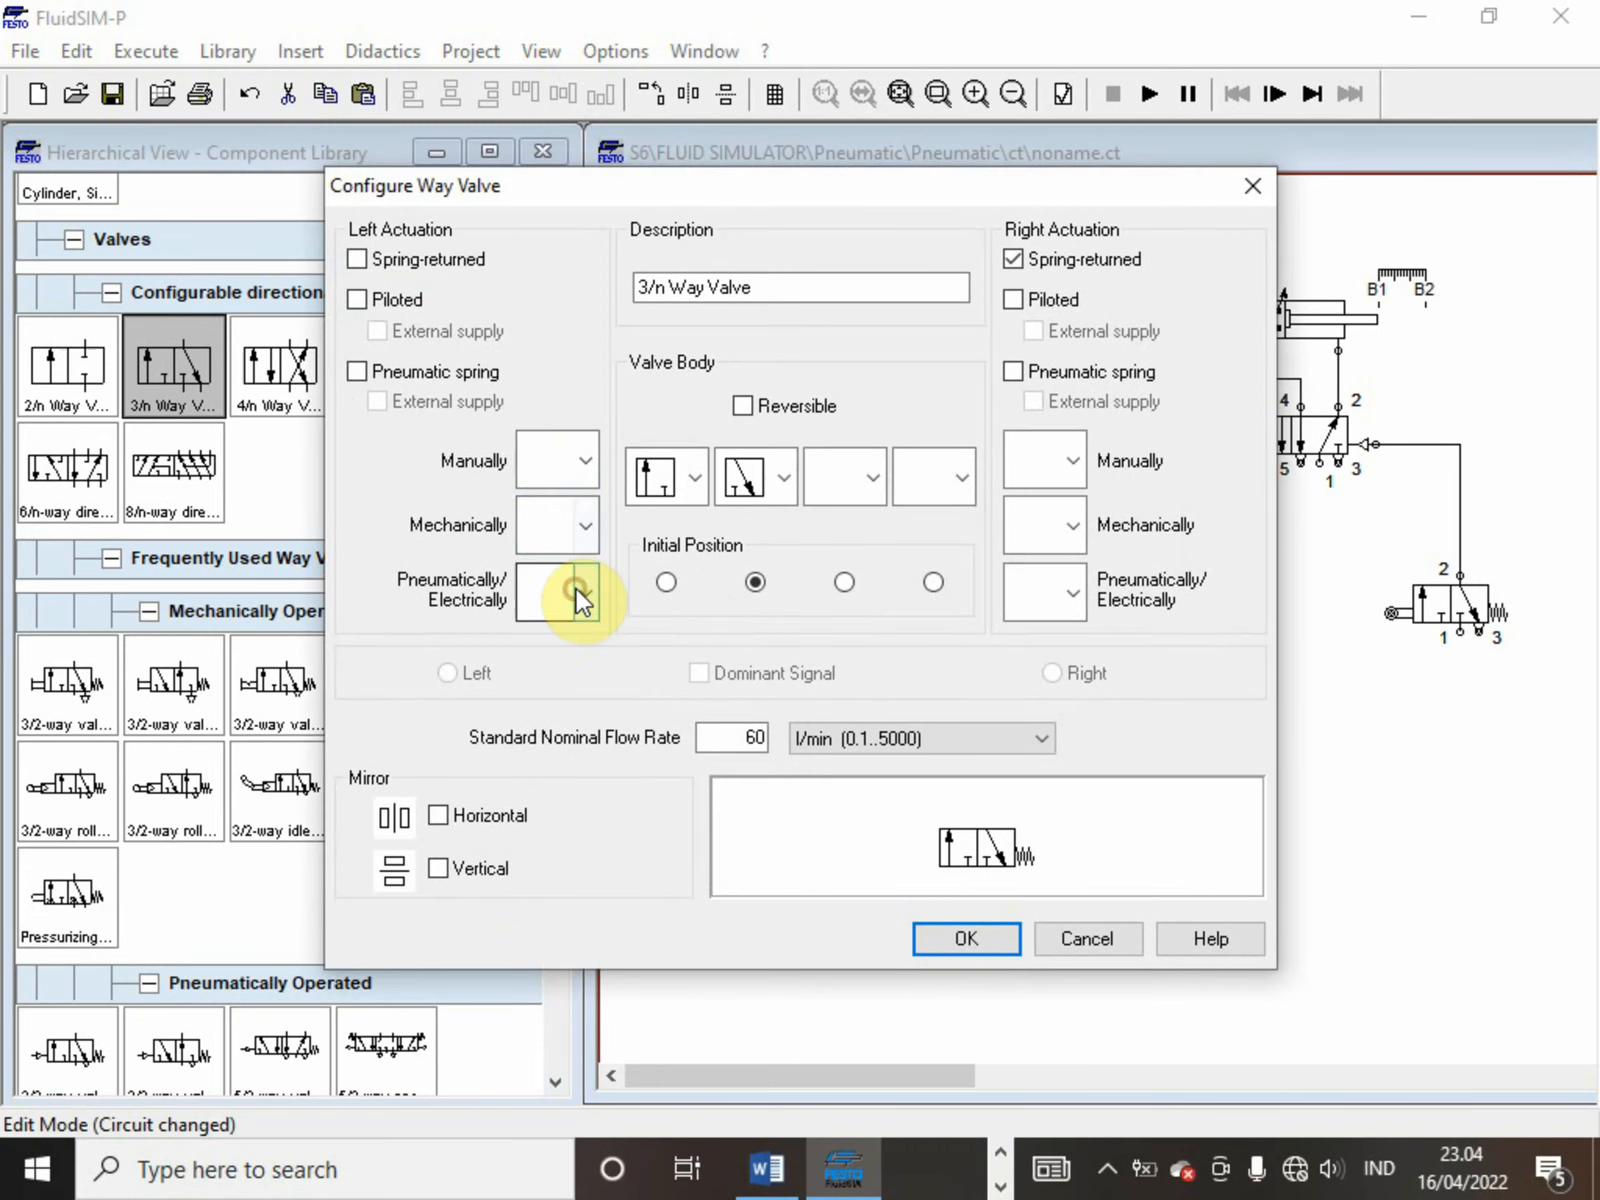
{"action": "left_click", "coordinate": [580, 472]}
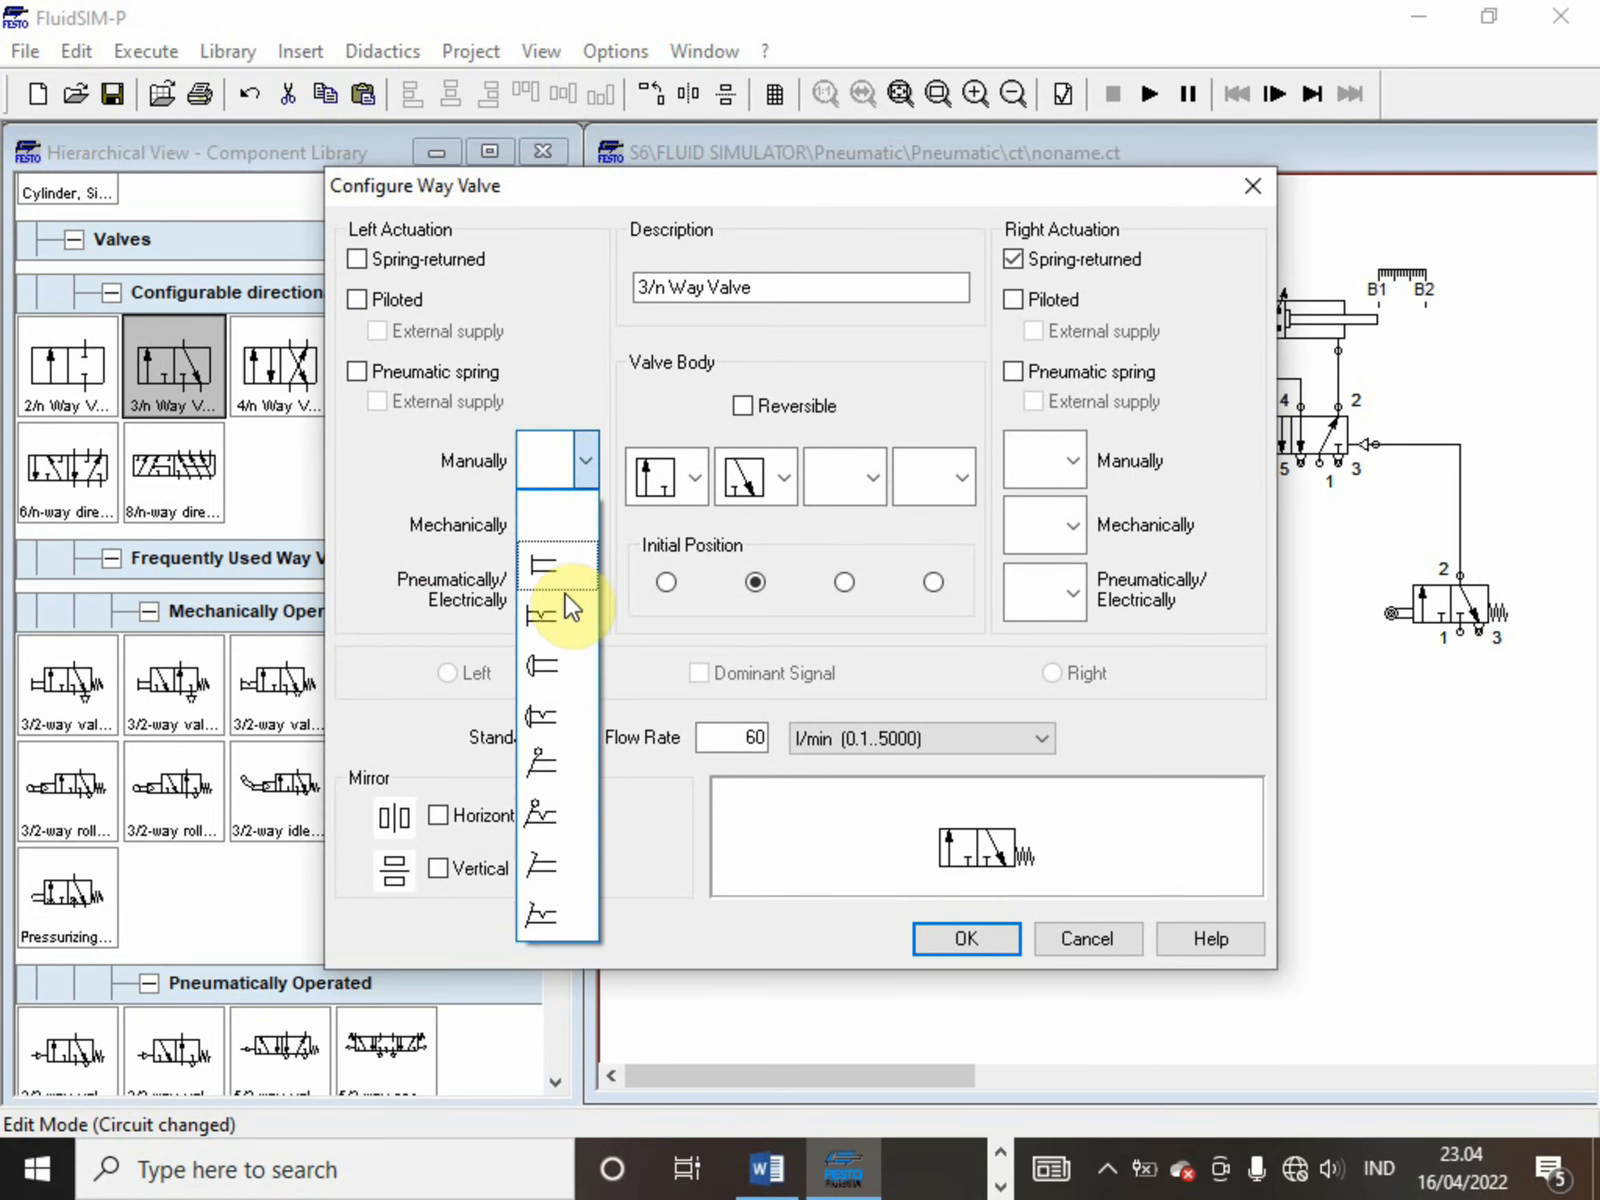
{"action": "left_click", "coordinate": [546, 667]}
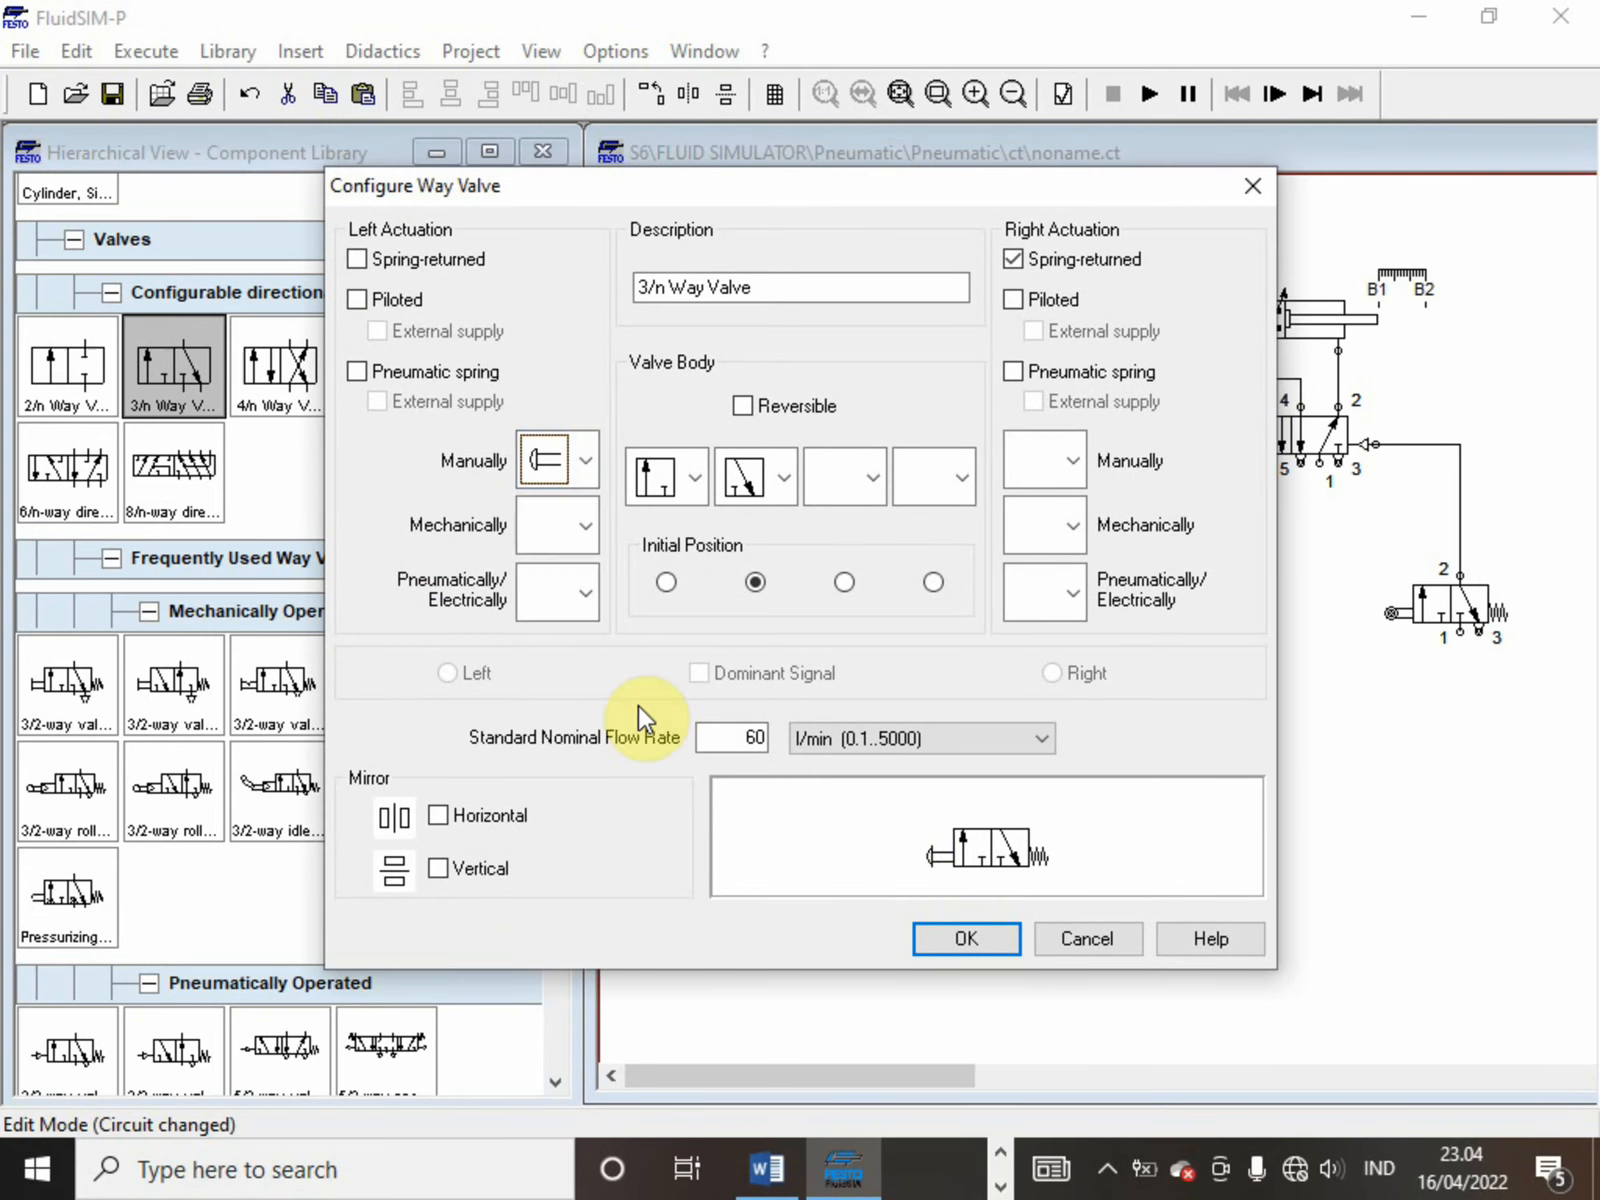
{"action": "left_click", "coordinate": [962, 940]}
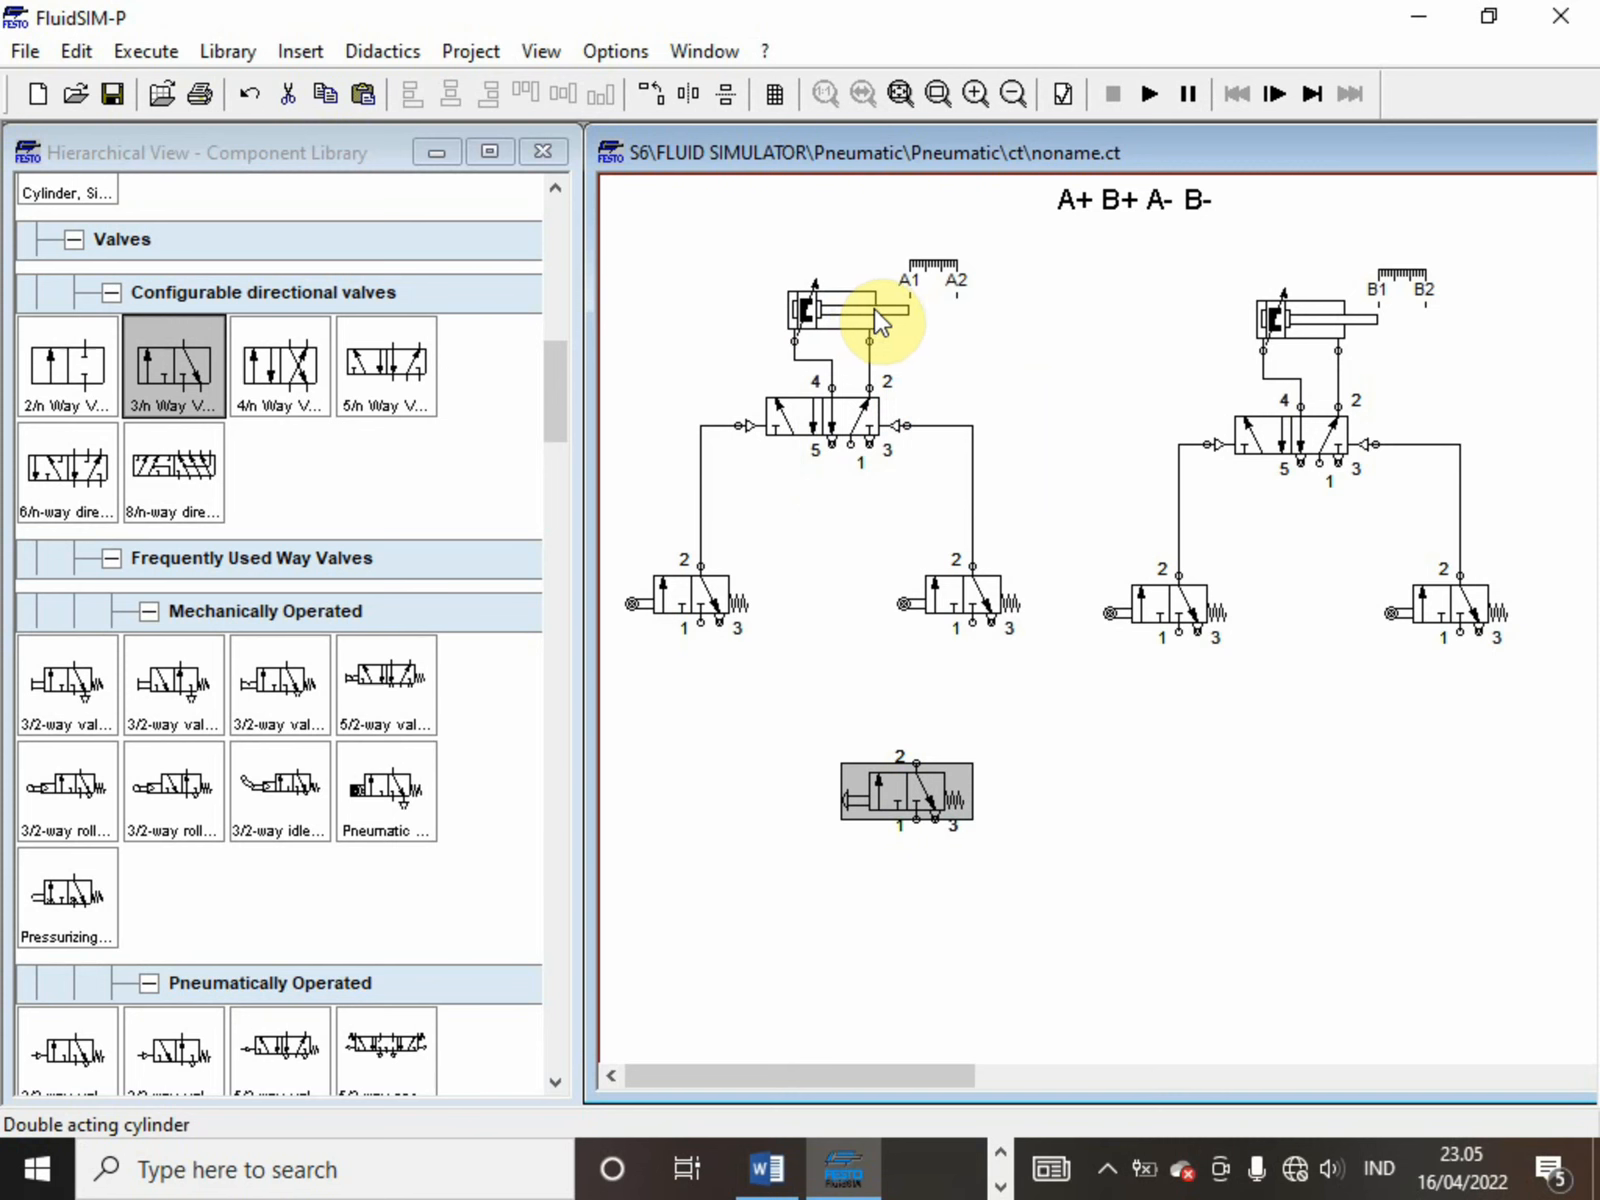
Move the push-button valve directly beneath the first roller valve and connect its port 2 to that roller valve's port 1
{"action": "left_click_drag", "start_coordinate": [865, 789], "coordinate": [662, 714]}
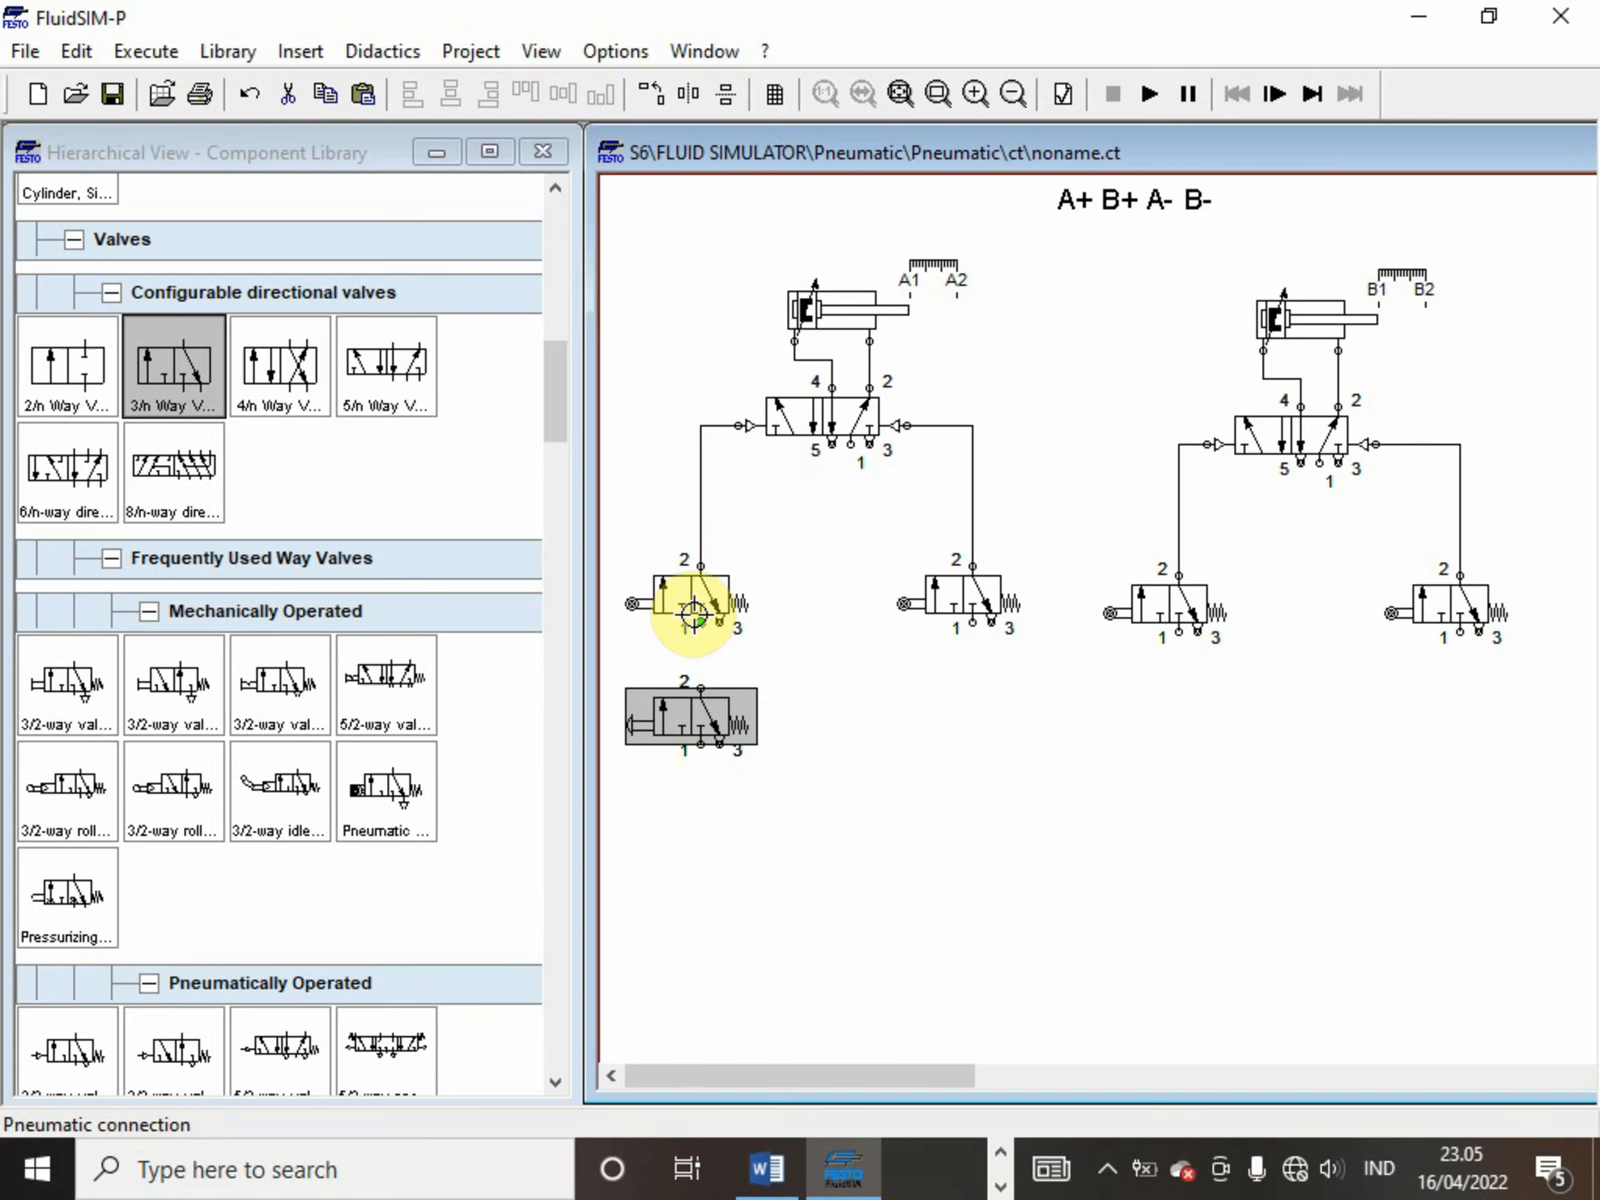
{"action": "left_click_drag", "start_coordinate": [693, 613], "coordinate": [700, 690]}
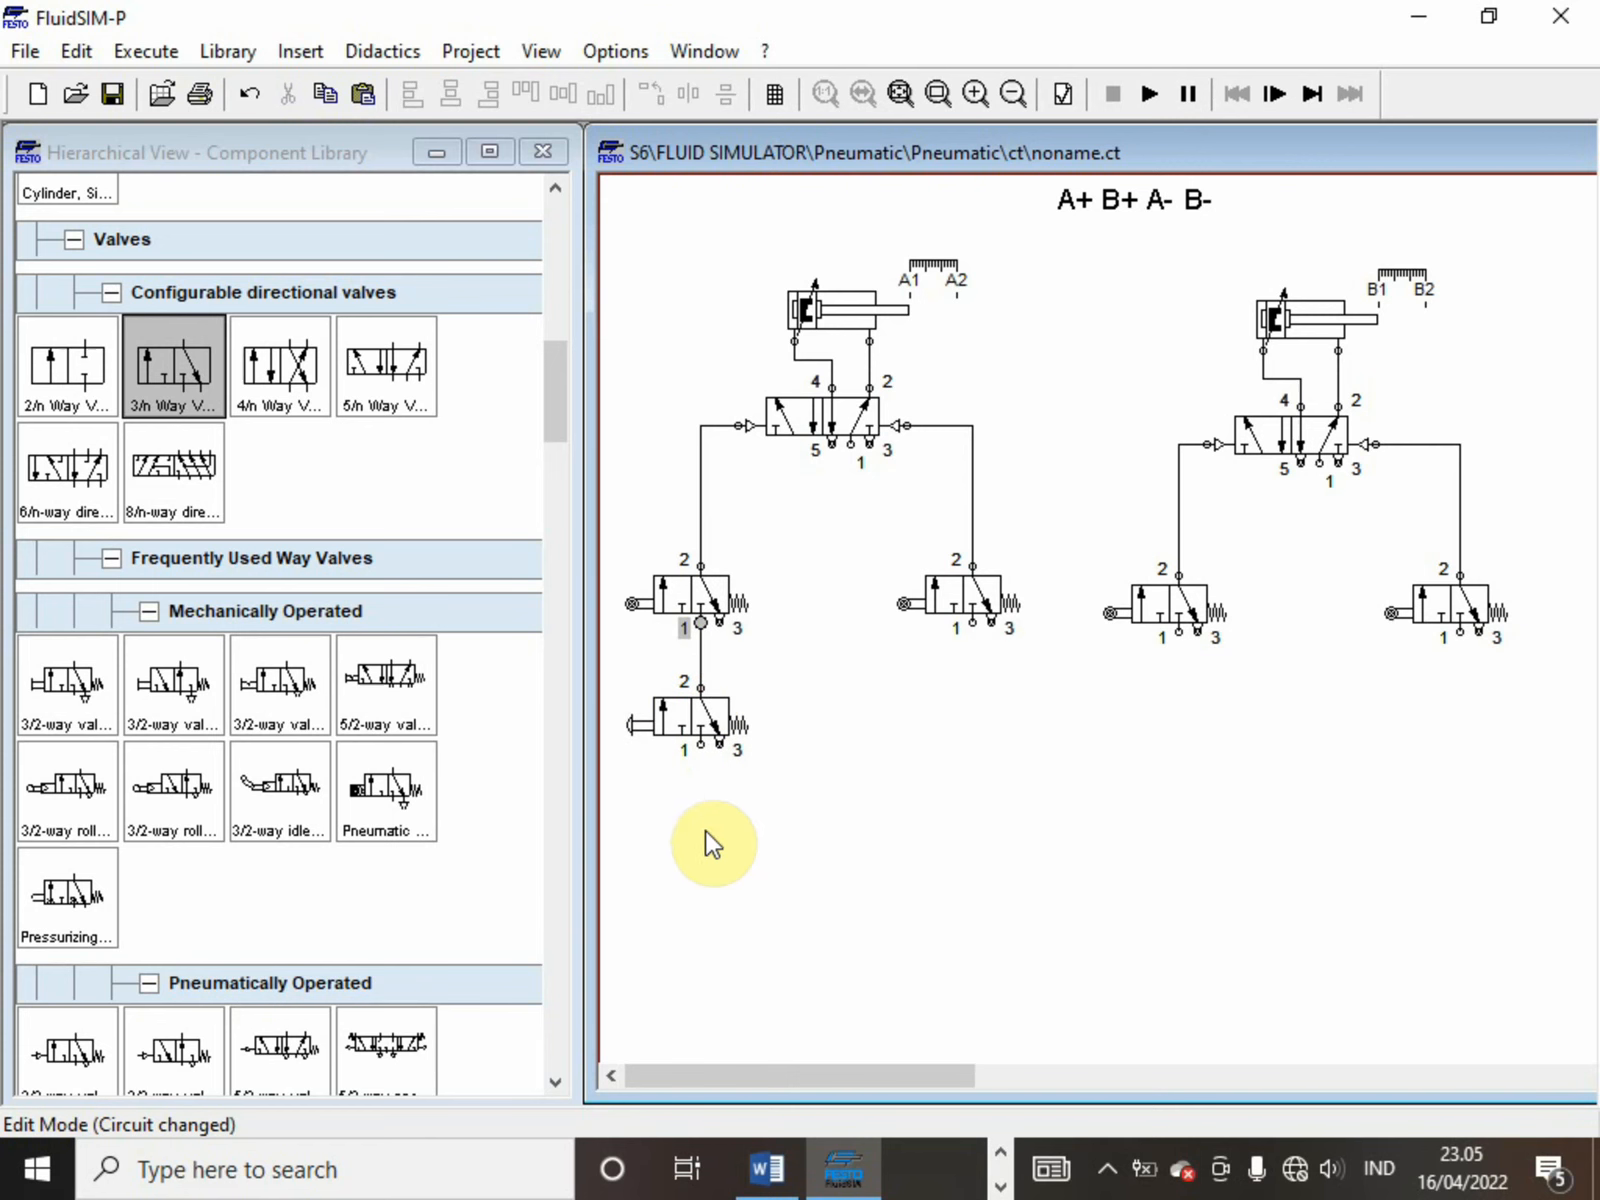
Place a compressed air supply below the circuit, midway between both groups, and connect port 1 of the push-button valve to it
{"action": "left_click", "coordinate": [555, 410]}
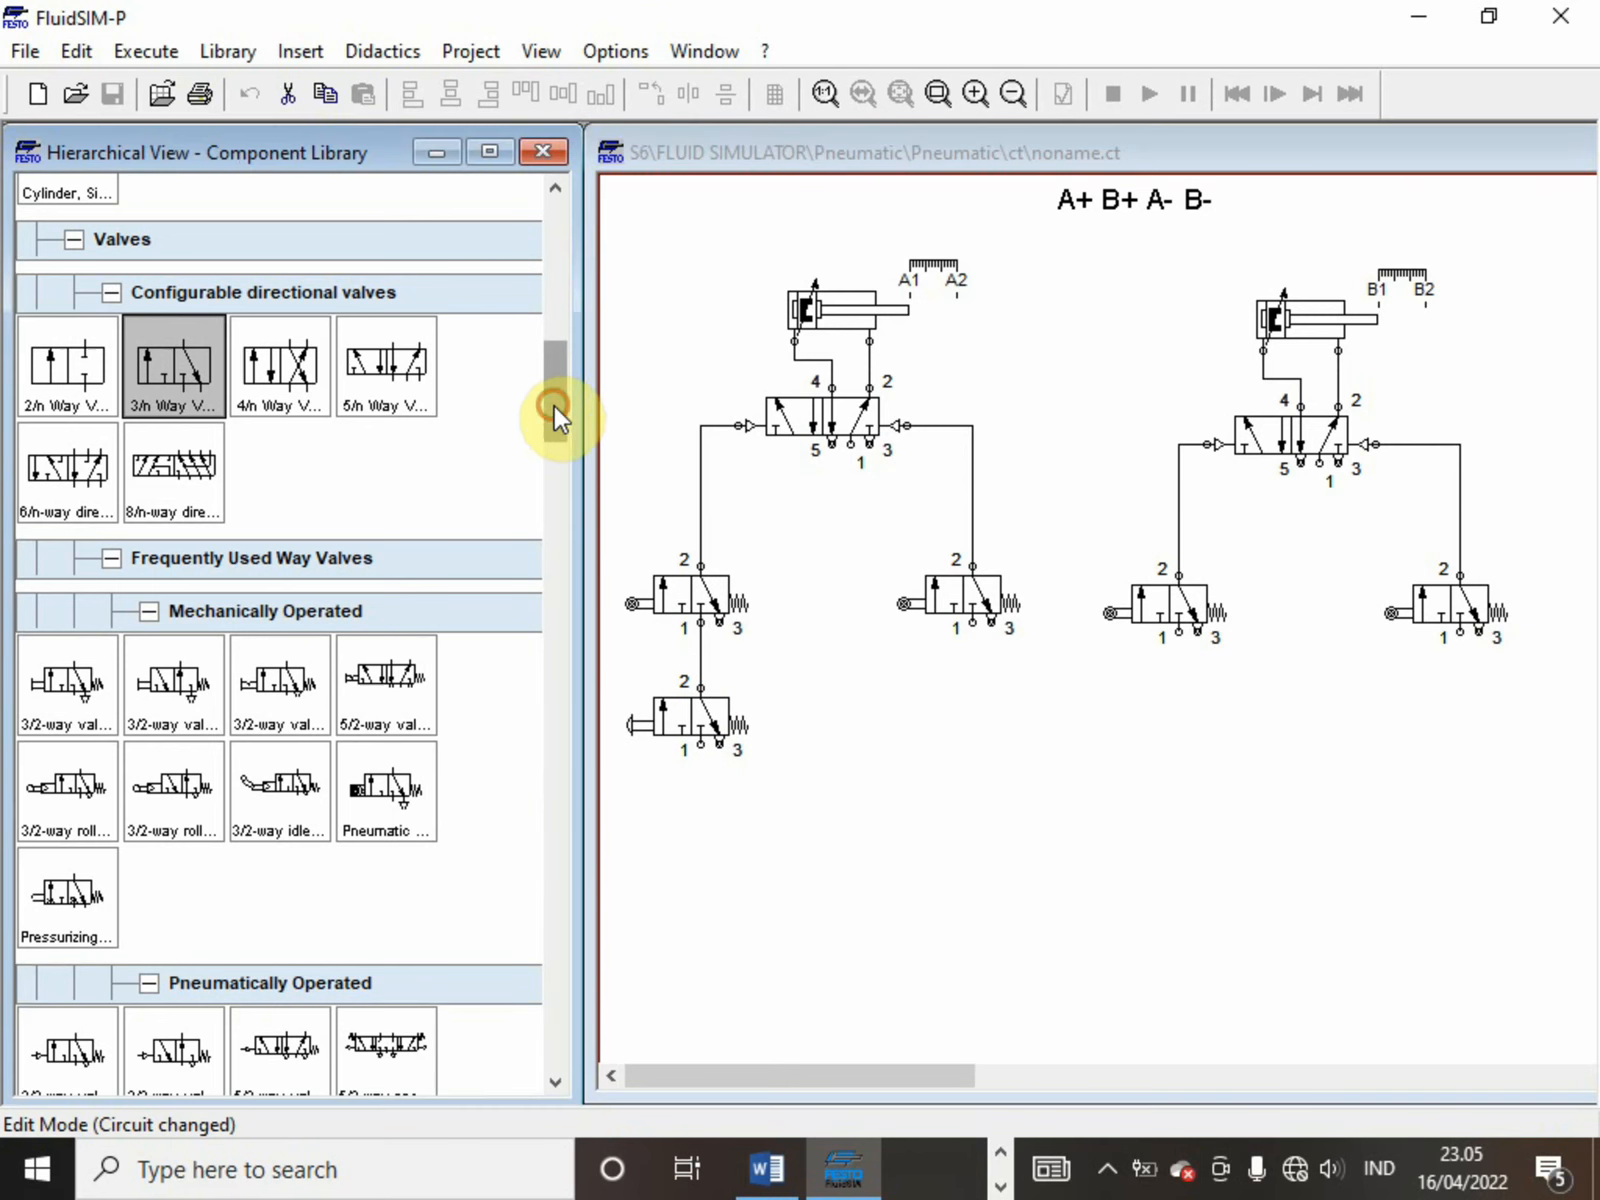
{"action": "left_click_drag", "start_coordinate": [554, 405], "coordinate": [535, 226]}
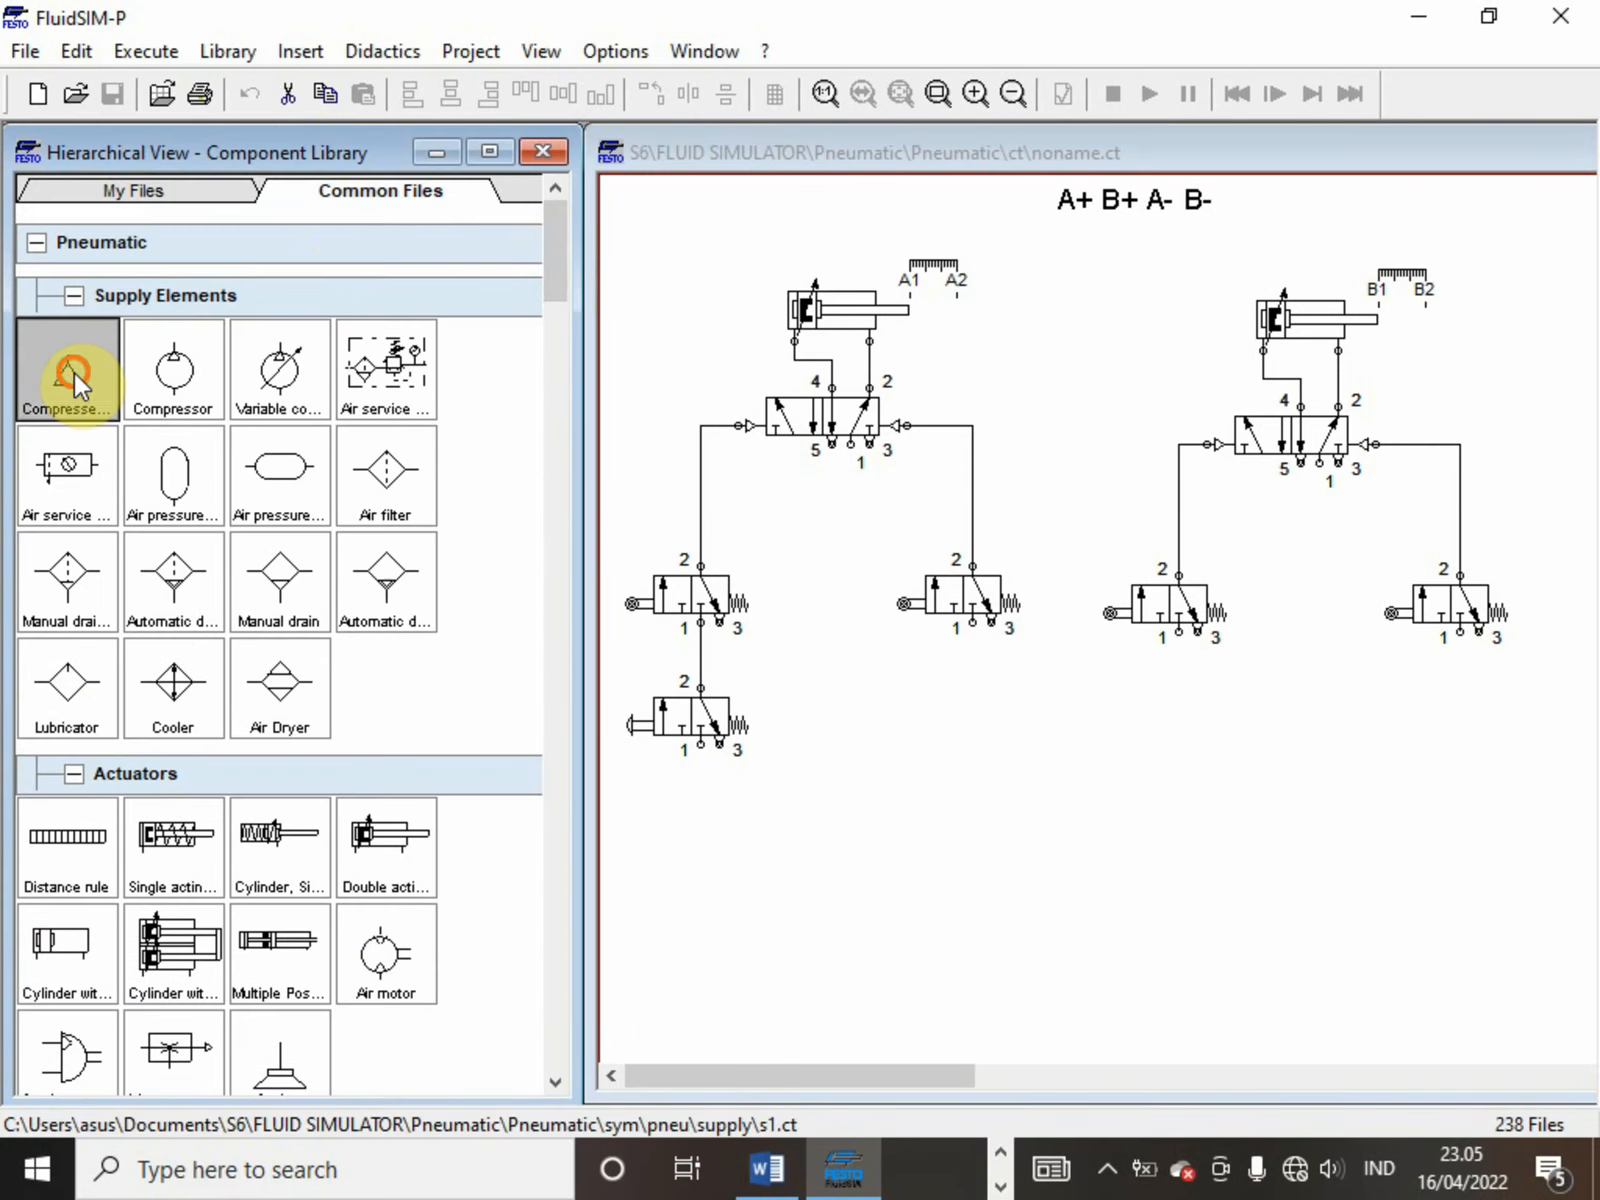
{"action": "mouse_move", "coordinate": [74, 372]}
{"action": "left_mouse_down"}
{"action": "mouse_move", "coordinate": [889, 596]}
{"action": "mouse_move", "coordinate": [1153, 911]}
{"action": "mouse_move", "coordinate": [1071, 857]}
{"action": "mouse_move", "coordinate": [1063, 877]}
{"action": "mouse_move", "coordinate": [1050, 862]}
{"action": "left_mouse_up"}
{"action": "left_click_drag", "start_coordinate": [700, 744], "coordinate": [1047, 847]}
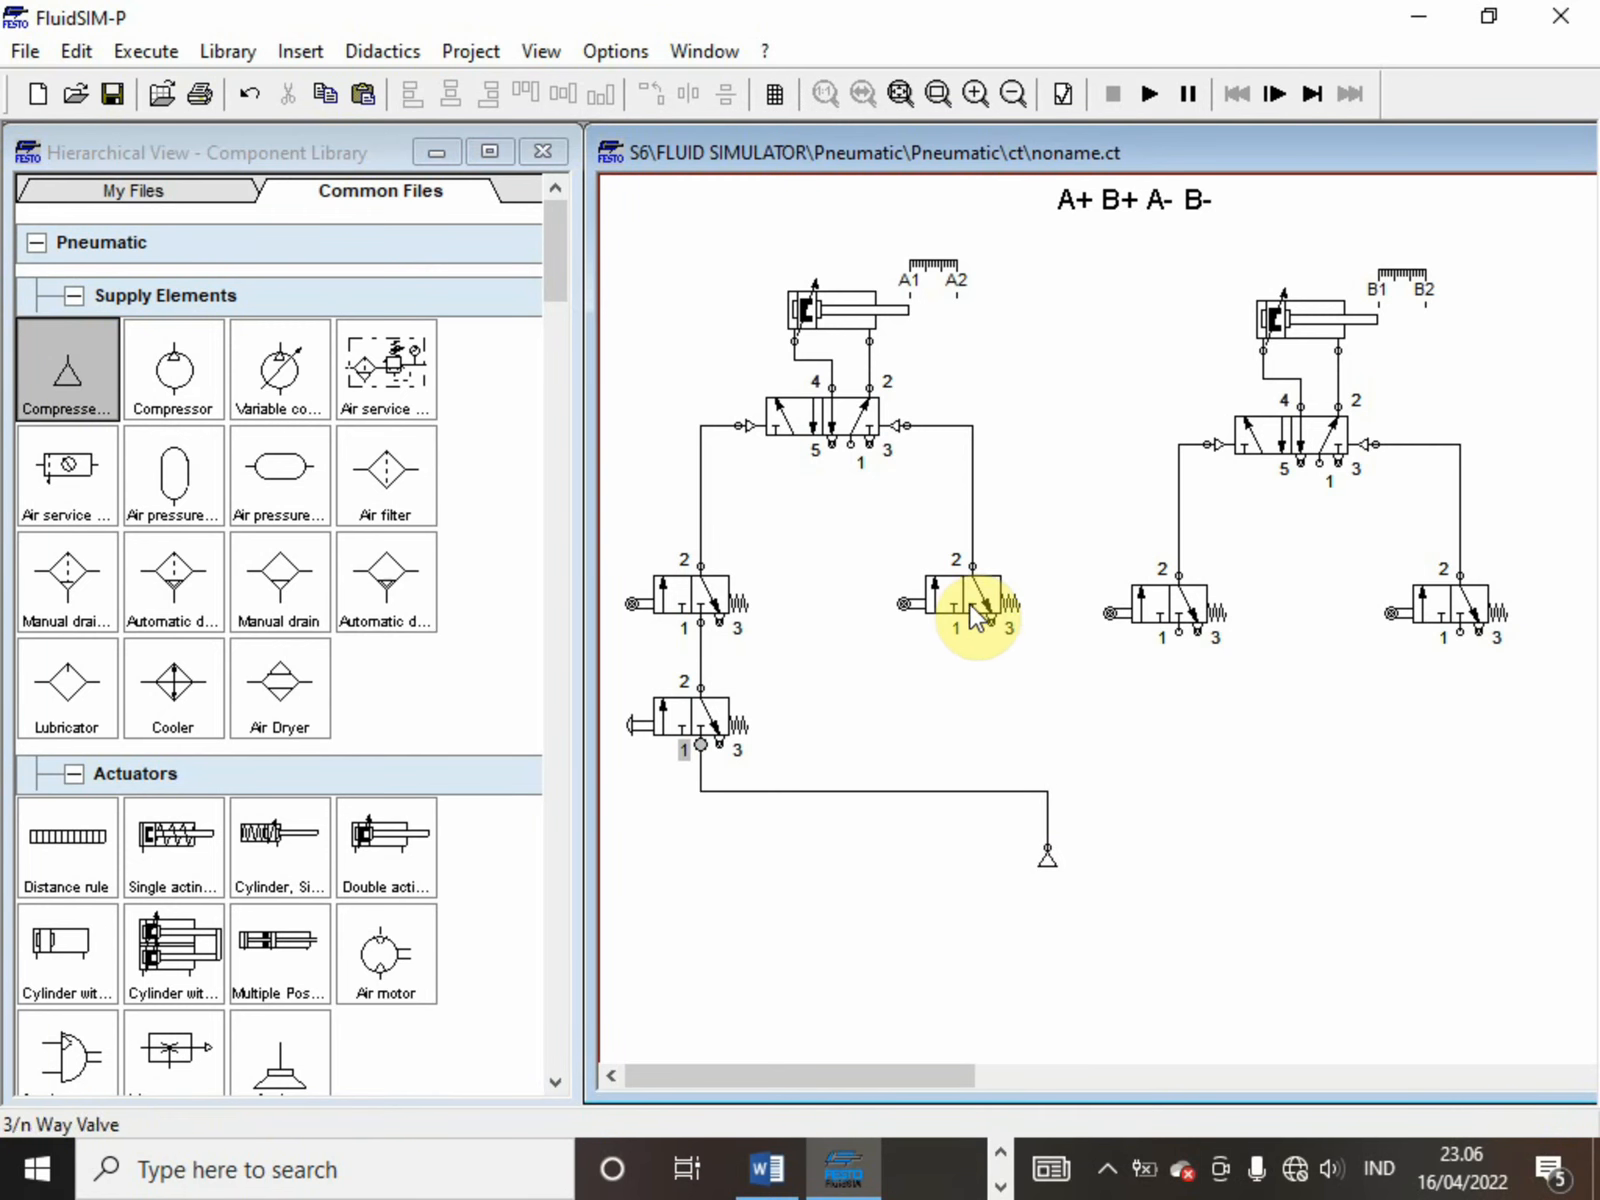
Connect port 1 of the first 5/n way valve and of the three remaining roller valves to the compressed air supply line
{"action": "left_click_drag", "start_coordinate": [970, 623], "coordinate": [972, 791]}
{"action": "left_click_drag", "start_coordinate": [851, 446], "coordinate": [864, 790]}
{"action": "mouse_move", "coordinate": [1178, 633]}
{"action": "left_mouse_down"}
{"action": "mouse_move", "coordinate": [1132, 741]}
{"action": "mouse_move", "coordinate": [1036, 811]}
{"action": "mouse_move", "coordinate": [1045, 797]}
{"action": "left_mouse_up"}
{"action": "left_click_drag", "start_coordinate": [1460, 631], "coordinate": [1179, 800]}
{"action": "left_click", "coordinate": [1045, 797]}
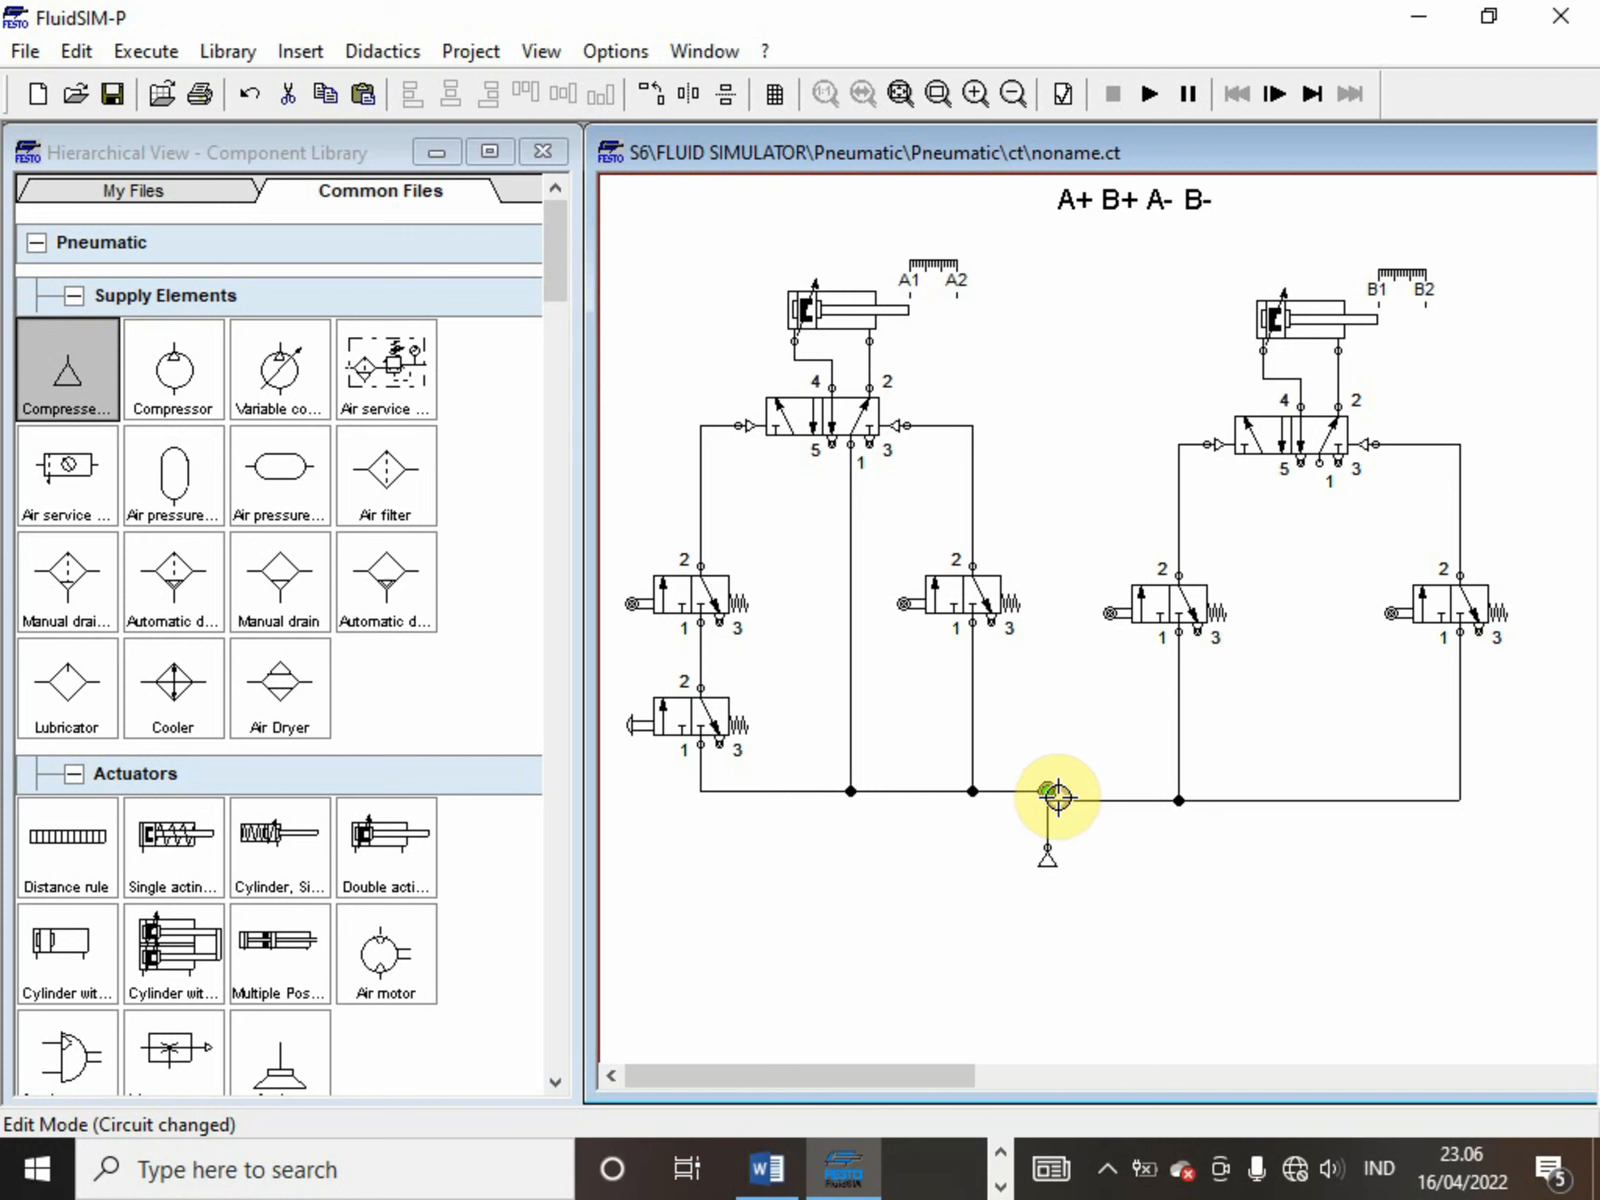
{"action": "left_click_drag", "start_coordinate": [1056, 784], "coordinate": [1054, 793]}
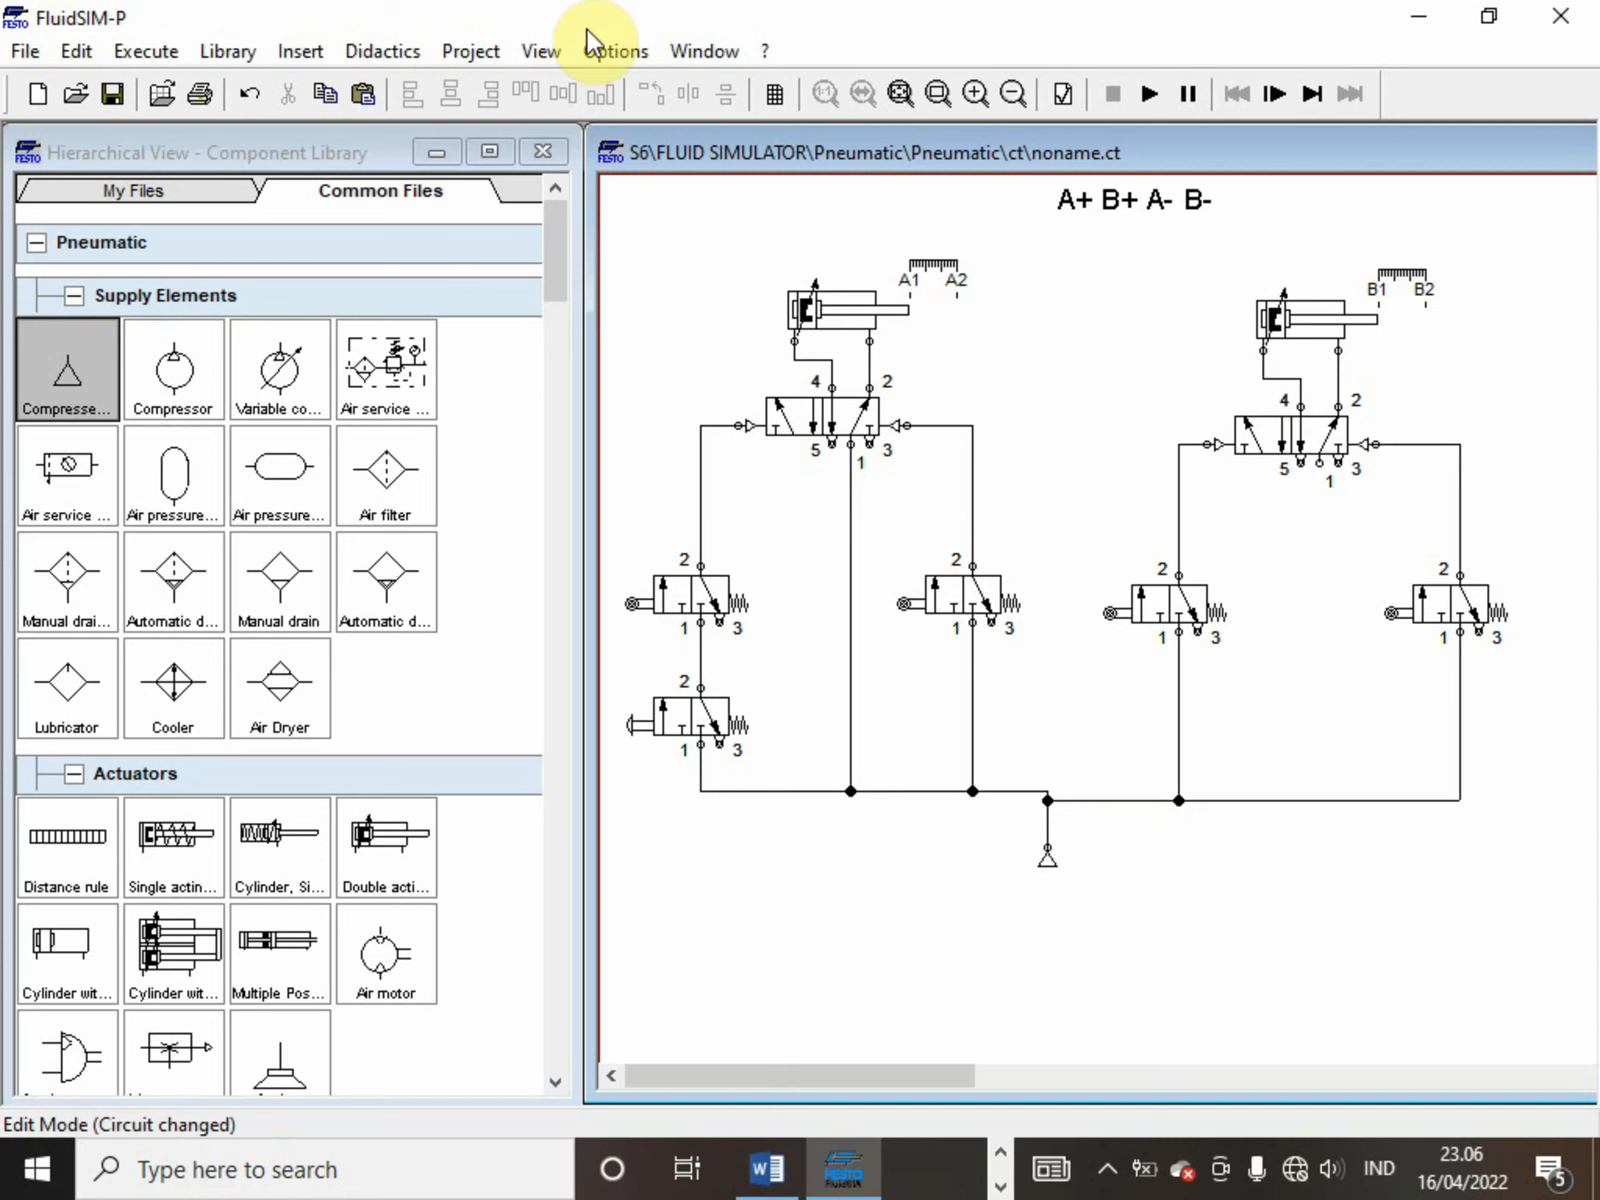
Set the simulation speed to a slow-motion factor of 1:10
{"action": "left_click", "coordinate": [615, 50]}
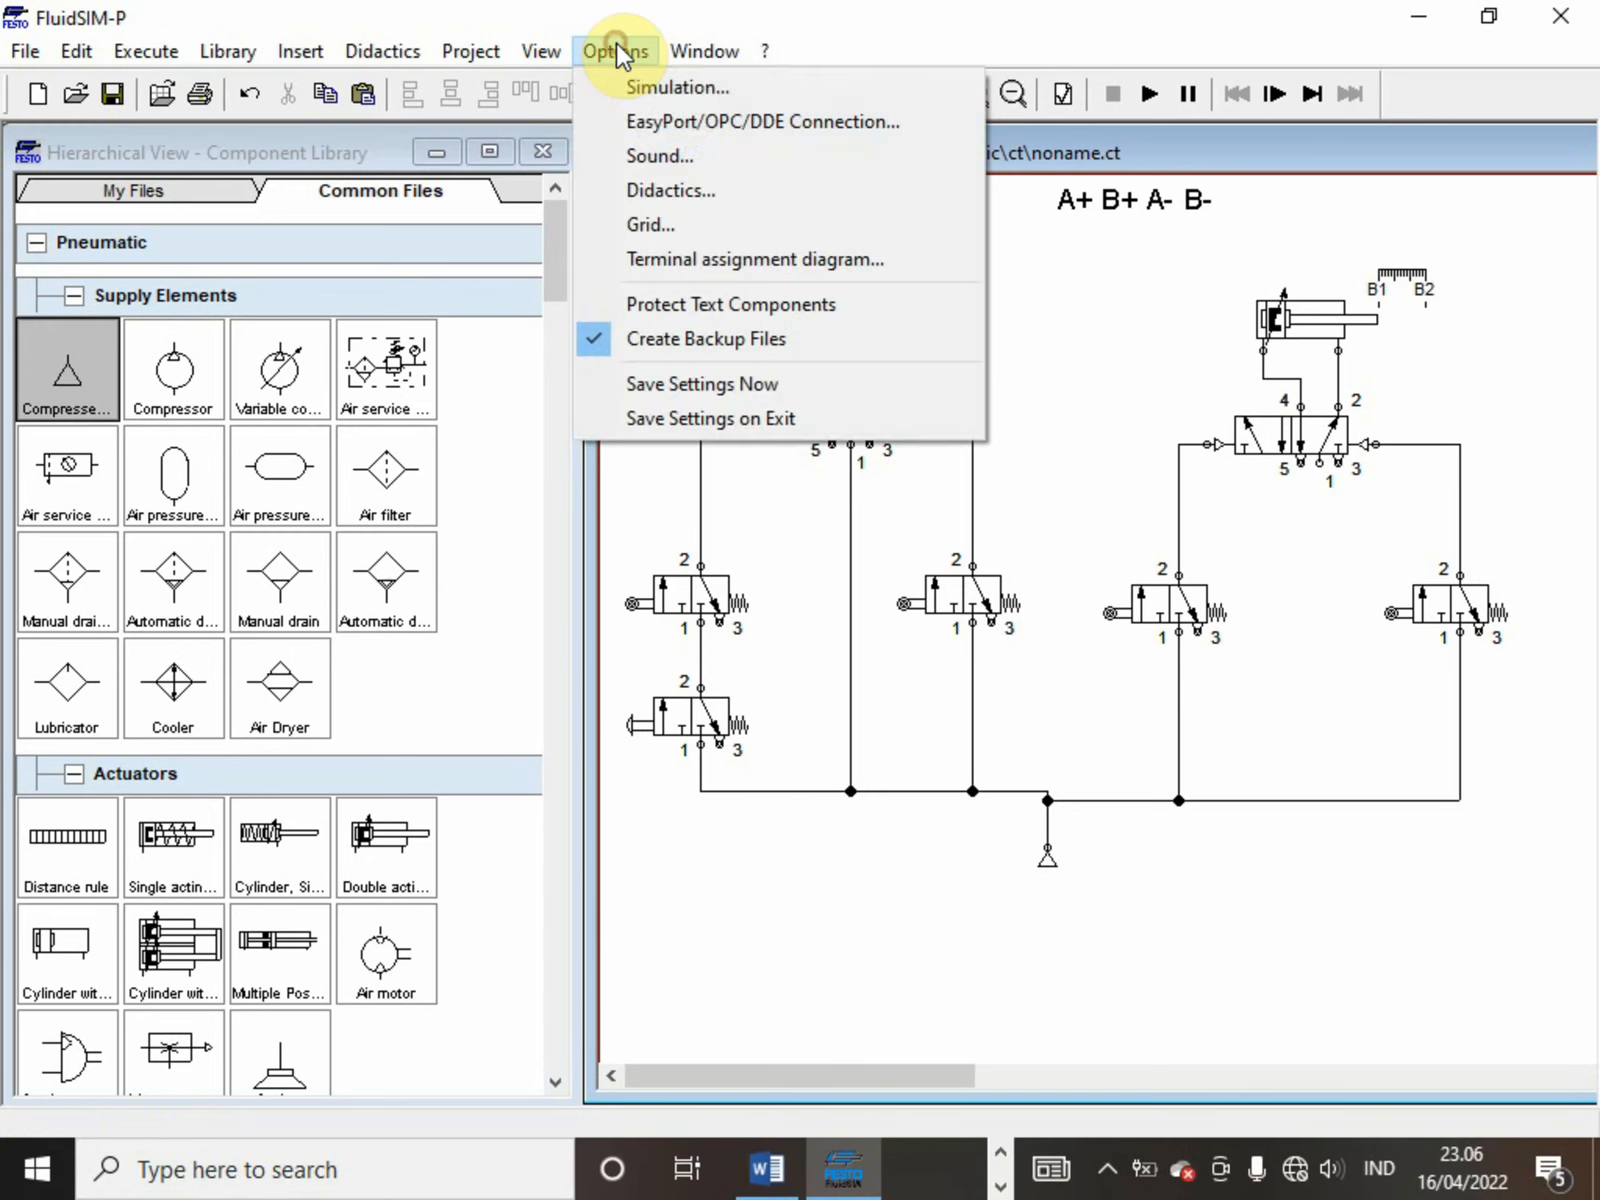
{"action": "left_click", "coordinate": [666, 90]}
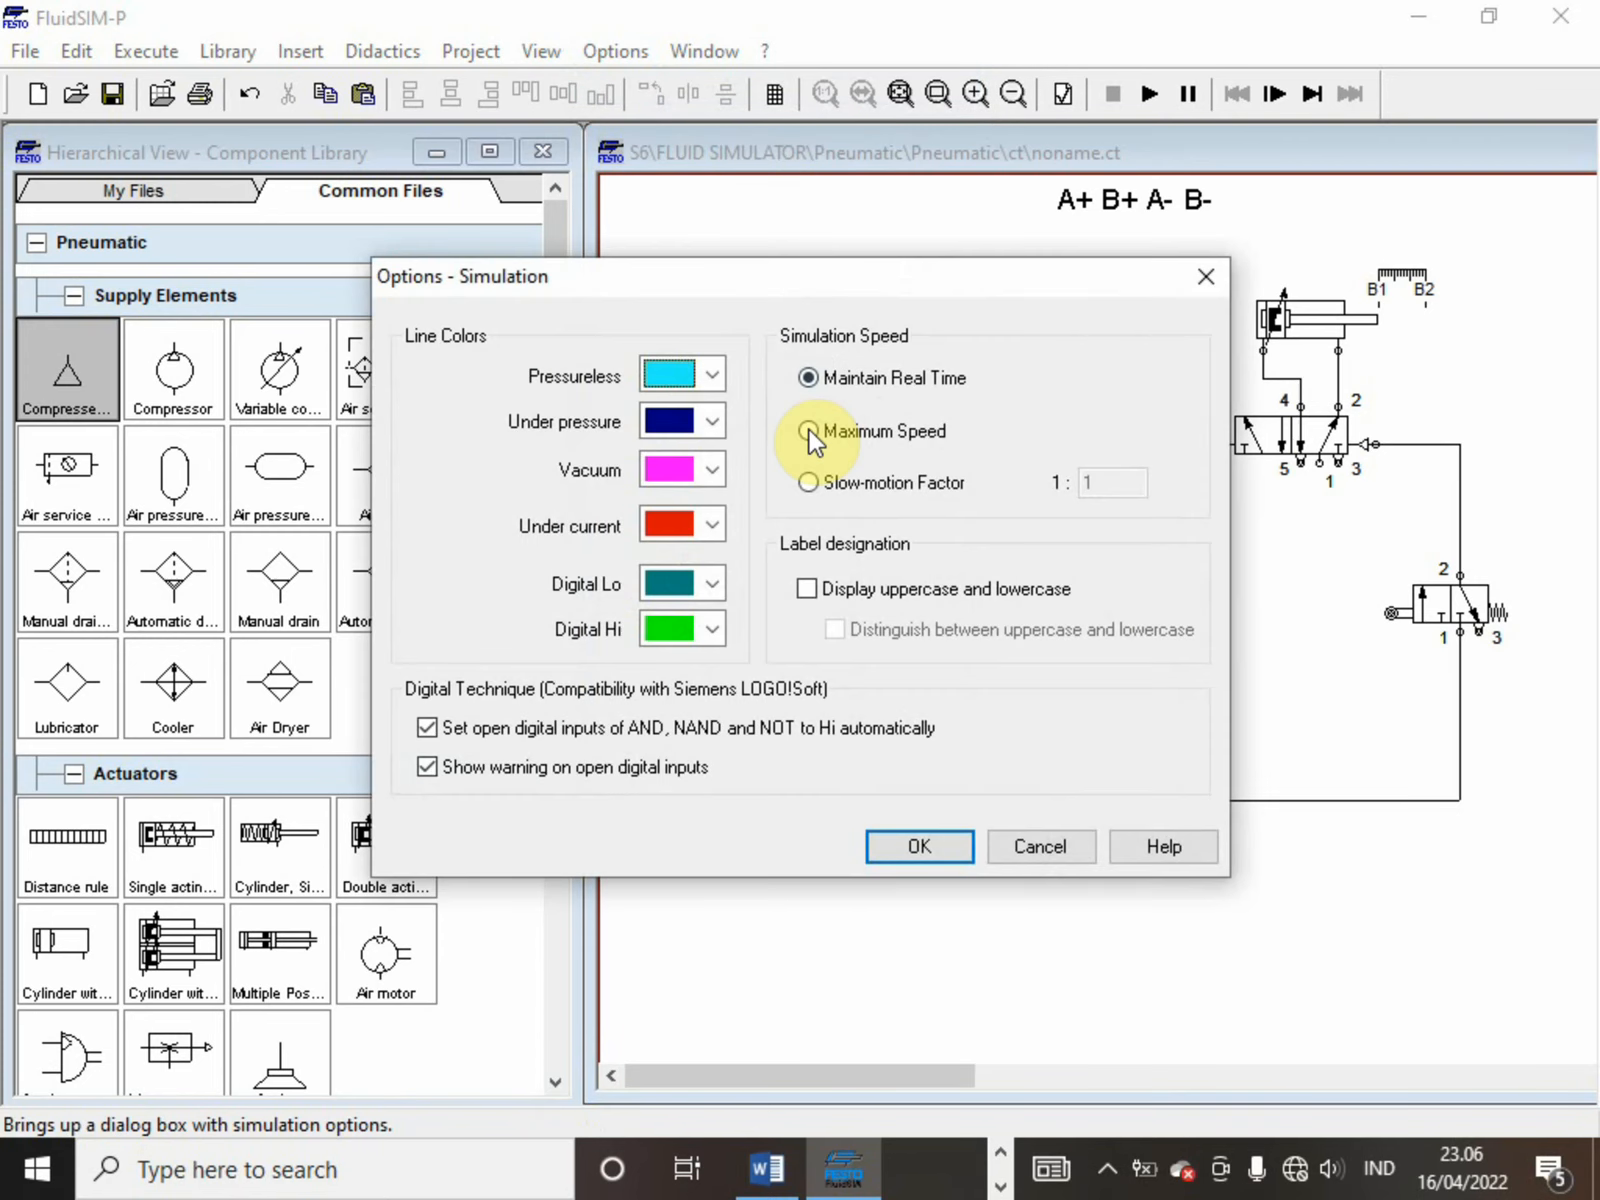
{"action": "left_click", "coordinate": [812, 472]}
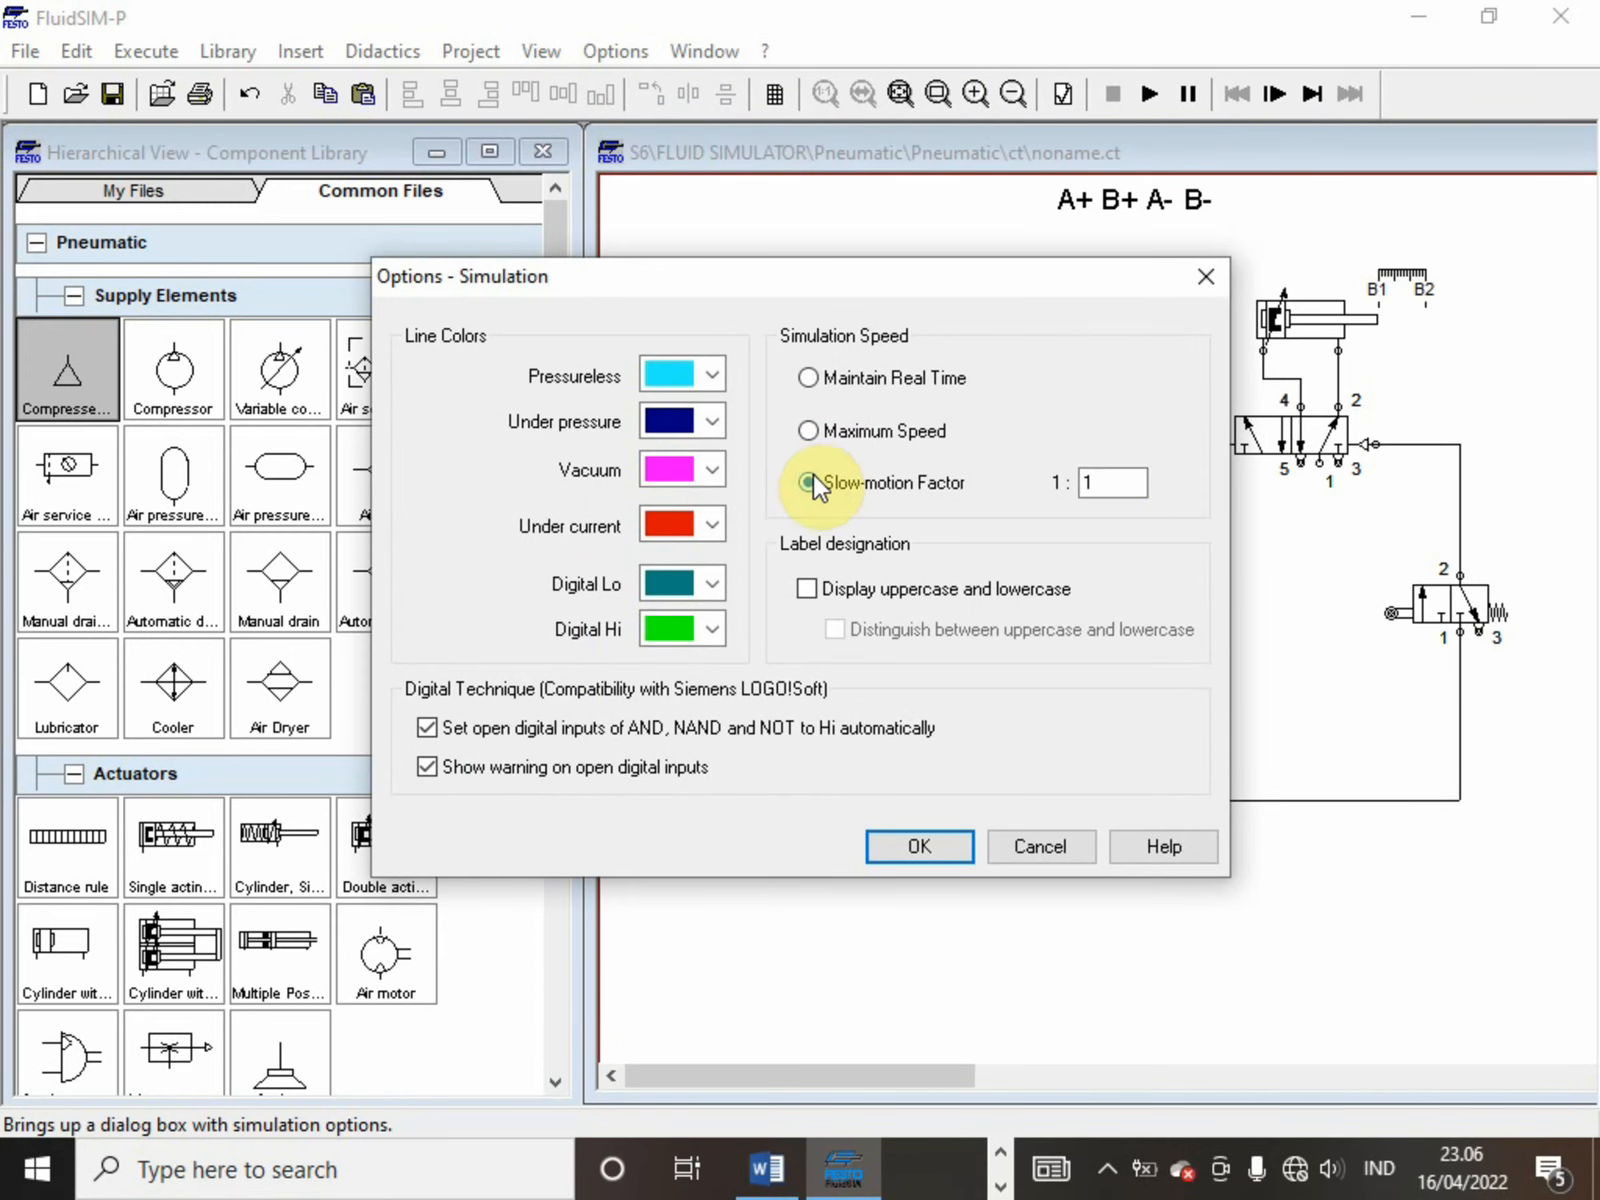
{"action": "type", "text": "0"}
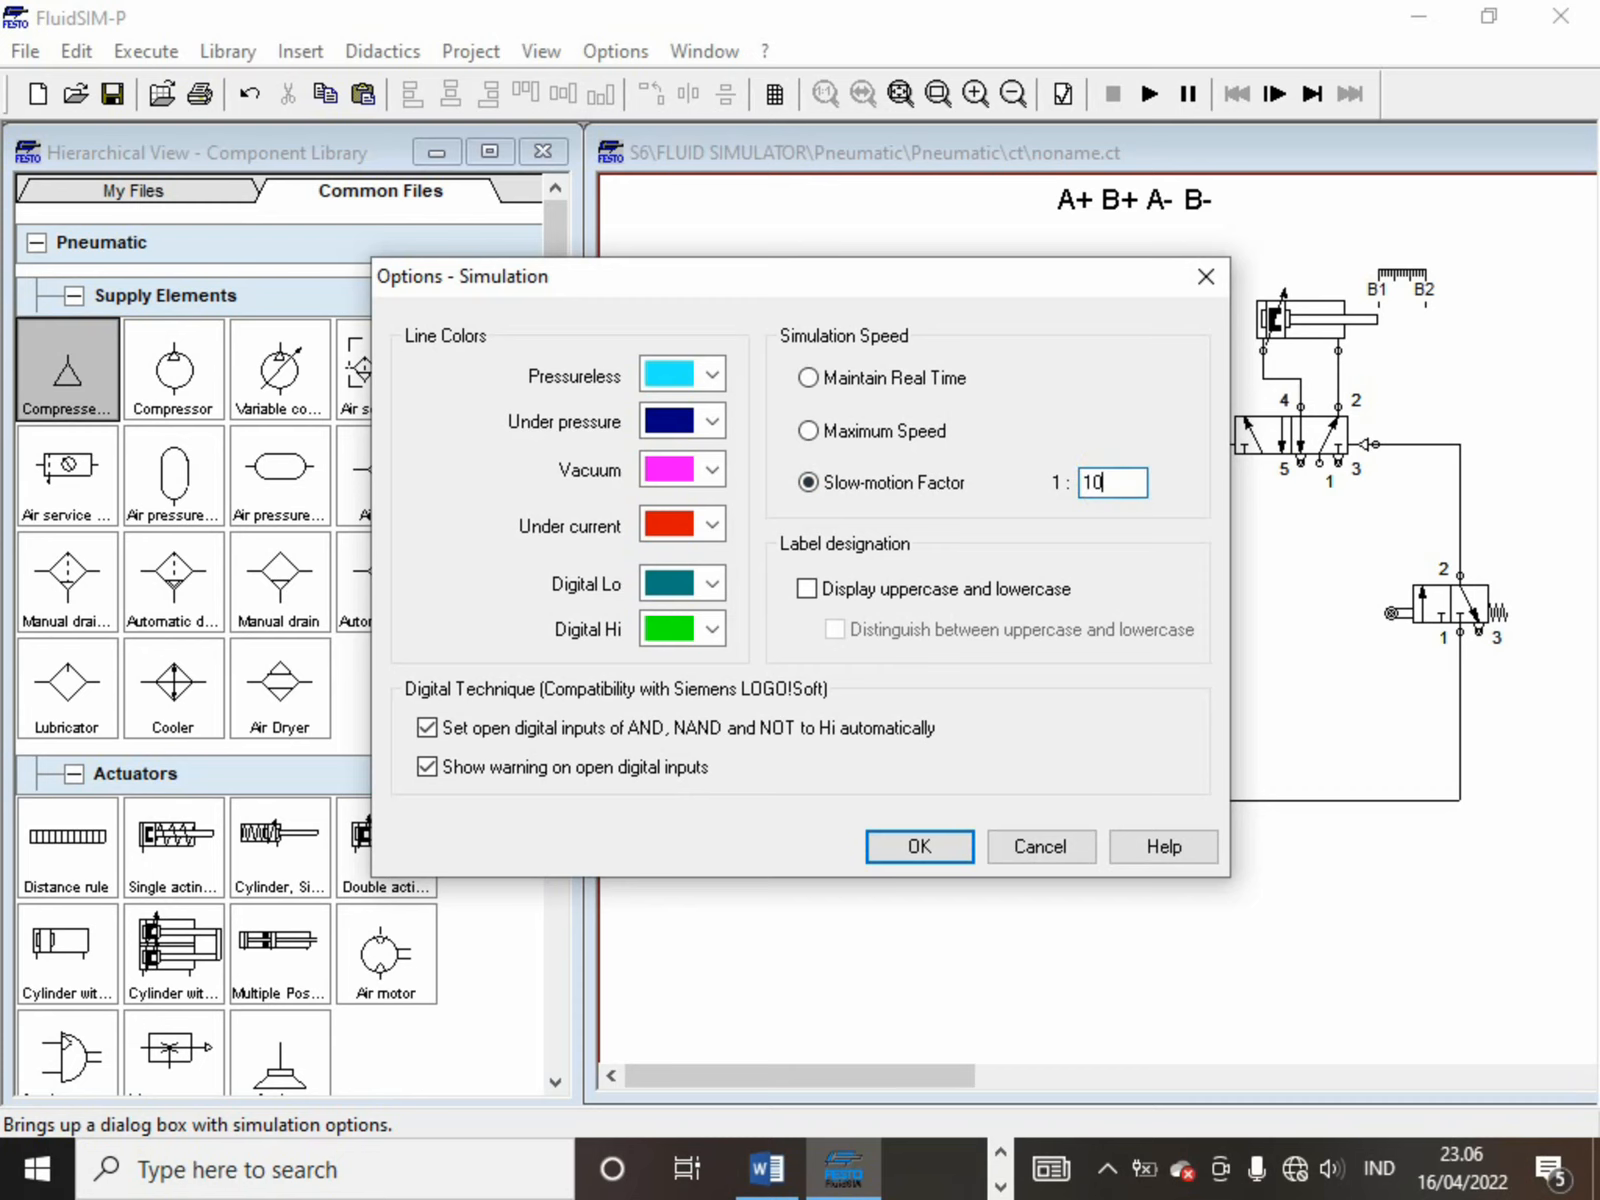
{"action": "key", "text": "Return"}
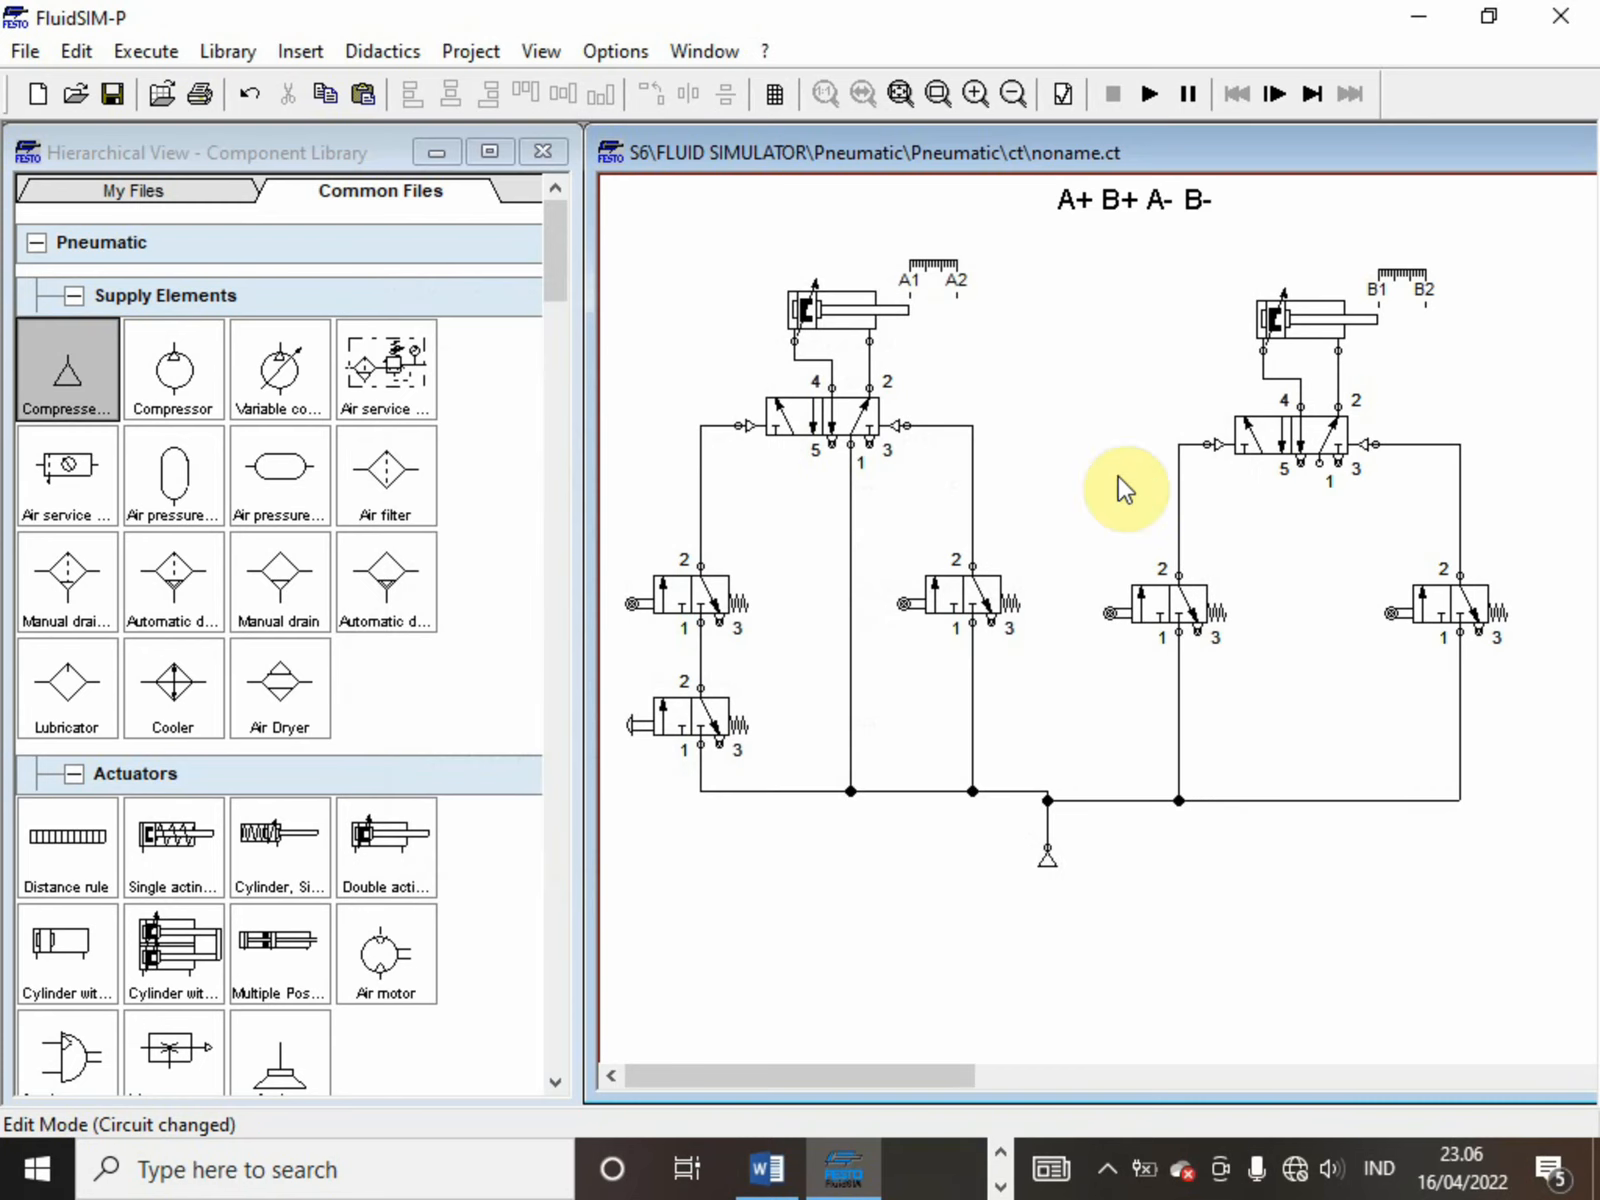
Try to start the simulation, and connect port 1 of the second 5/n way valve to the supply line
{"action": "left_click", "coordinate": [1152, 84]}
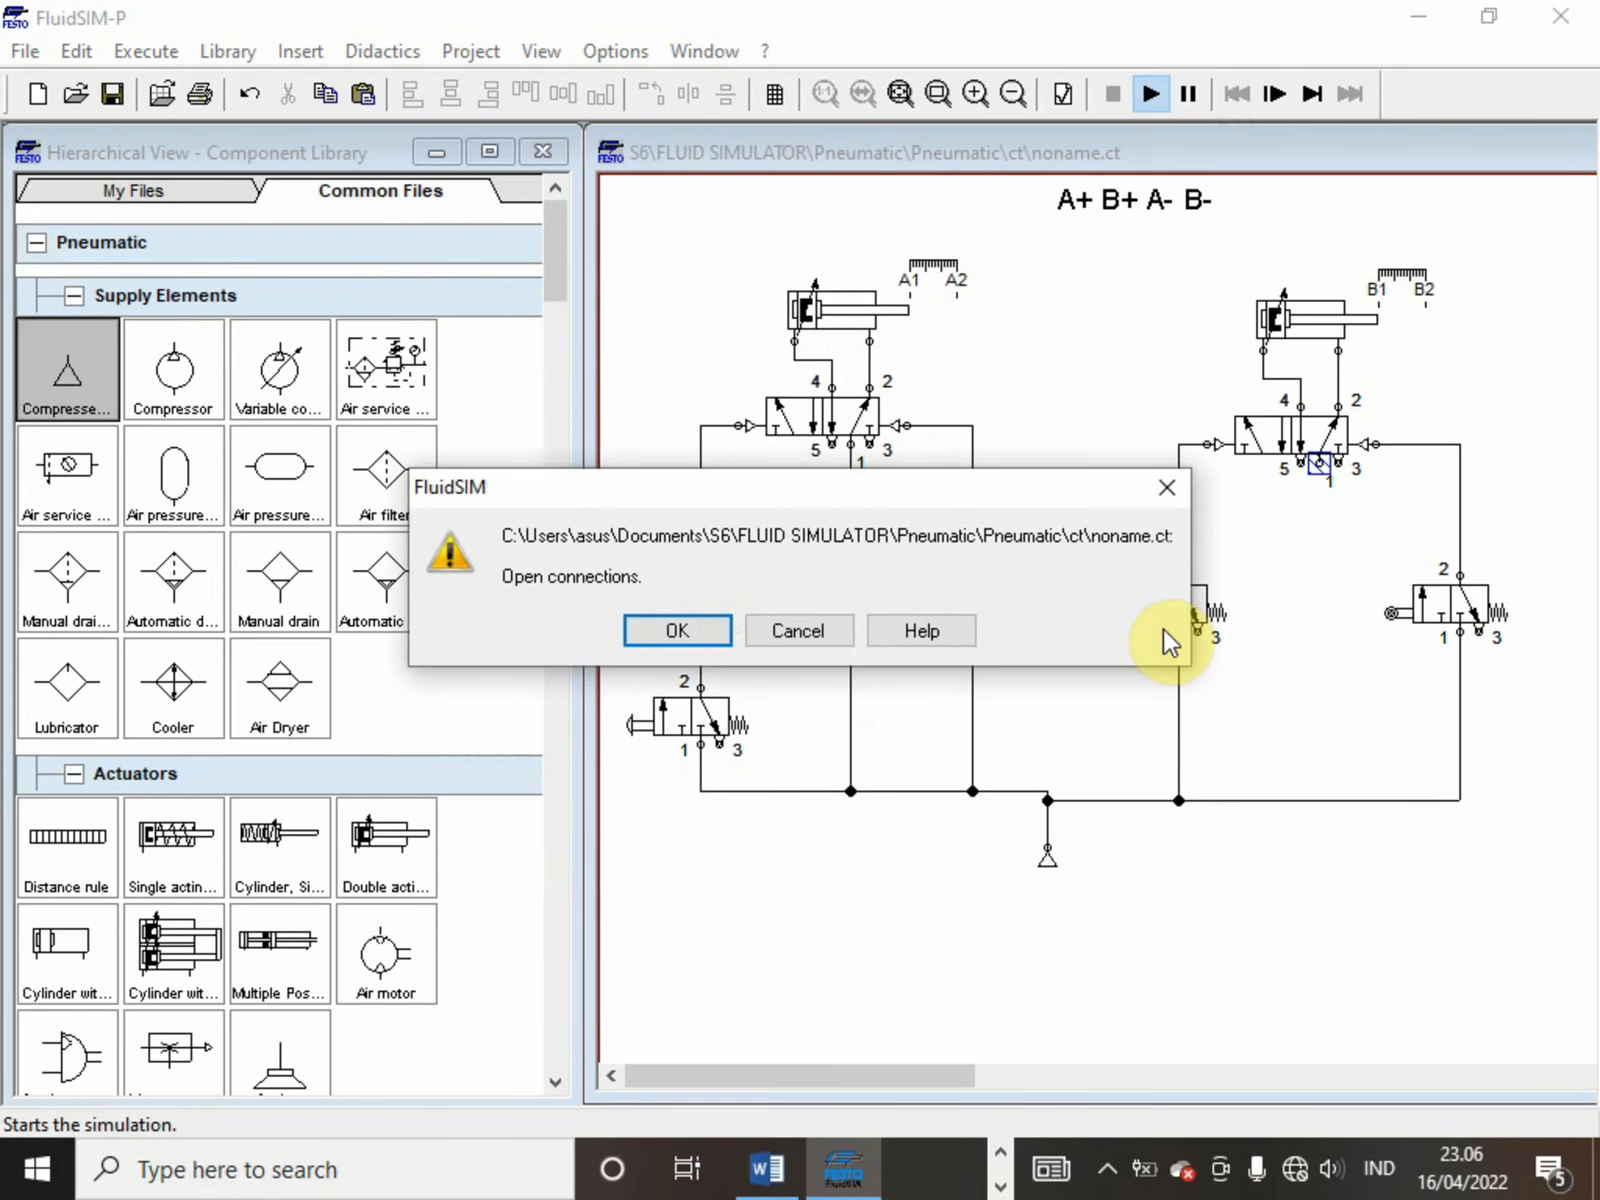
{"action": "left_click", "coordinate": [1175, 476]}
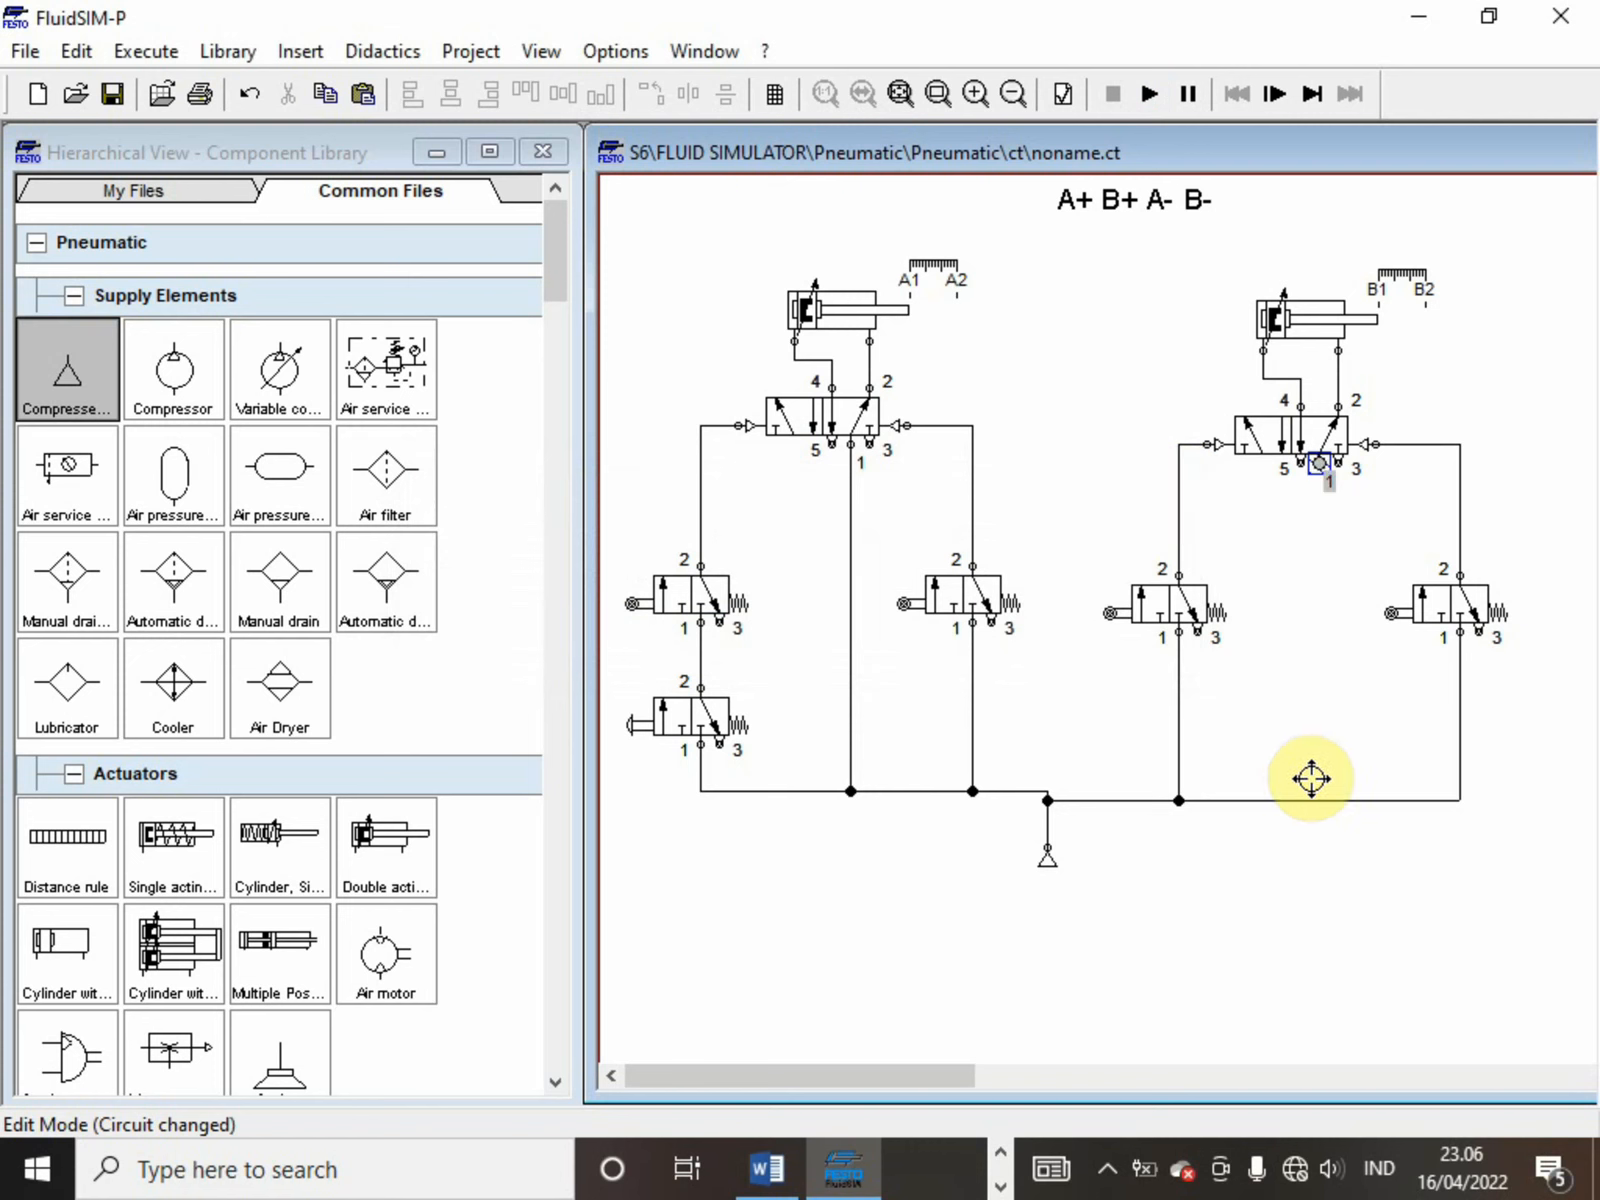
{"action": "left_click_drag", "start_coordinate": [1320, 464], "coordinate": [1318, 799]}
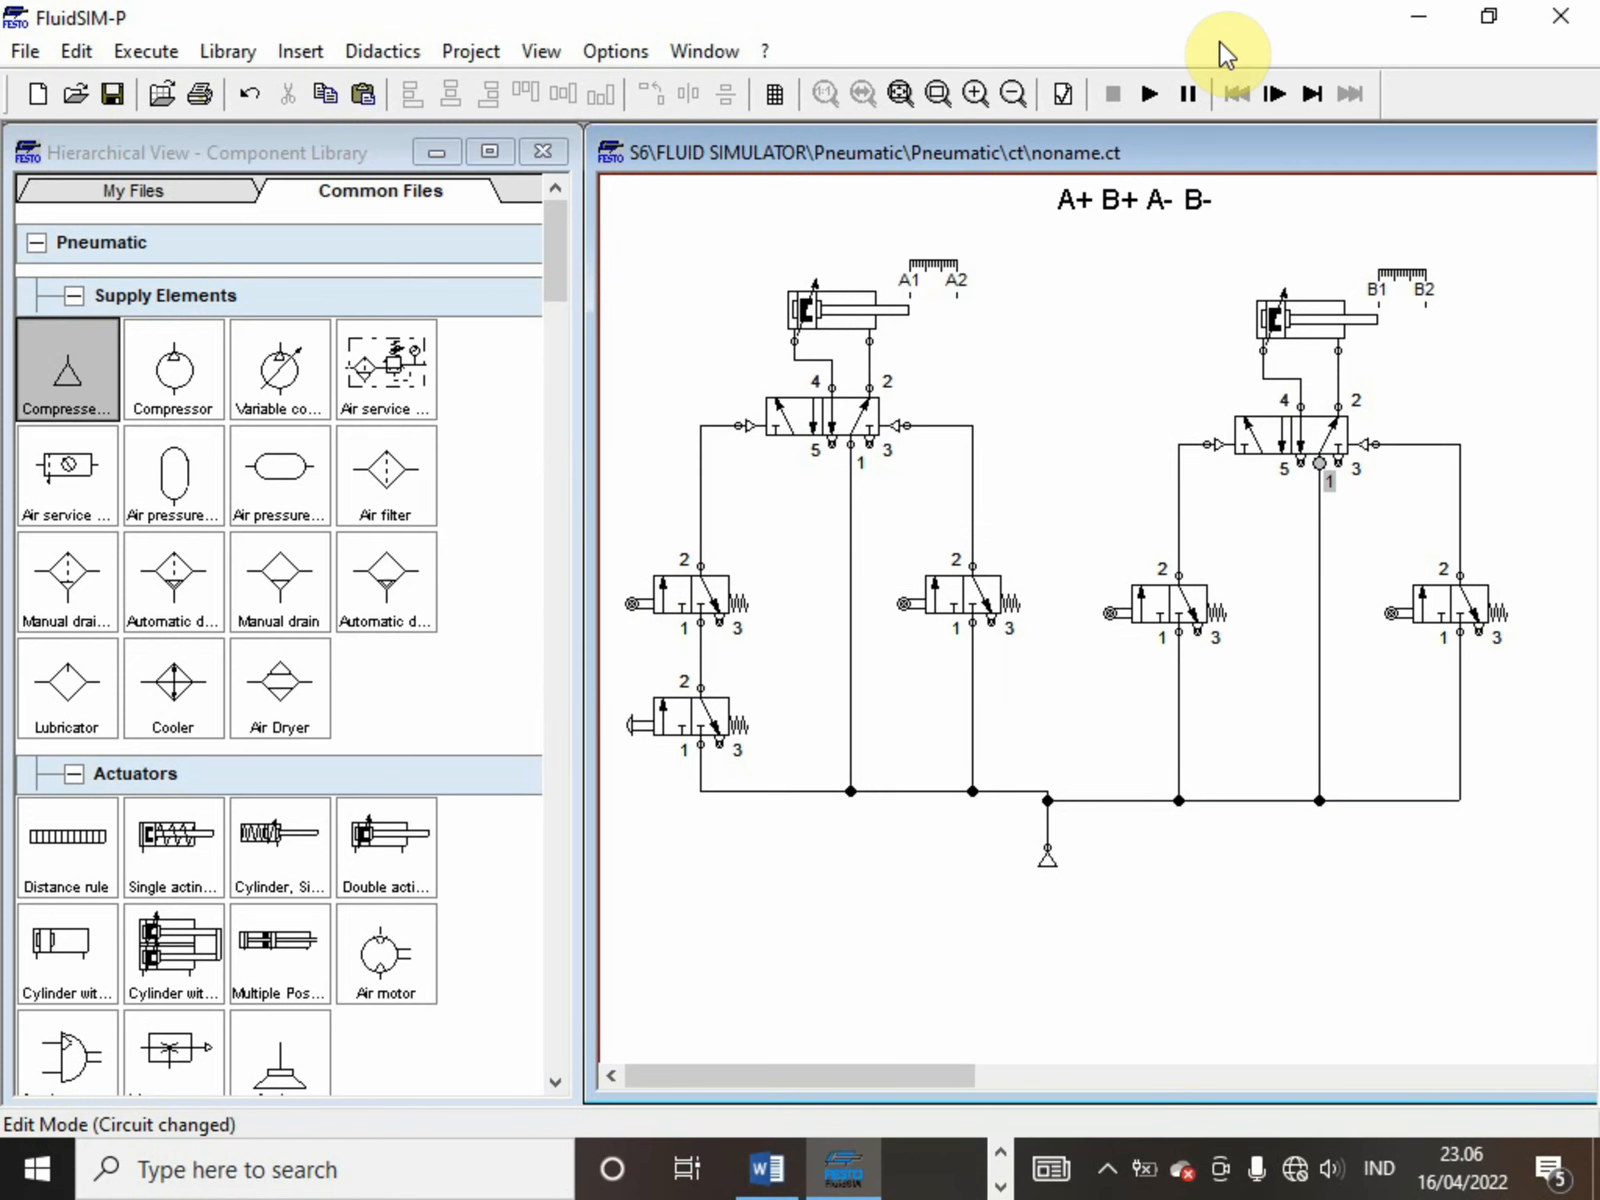
Run the simulation, actuate the push-button valve repeatedly to test the circuit, and stop the simulation
{"action": "left_click", "coordinate": [1149, 93]}
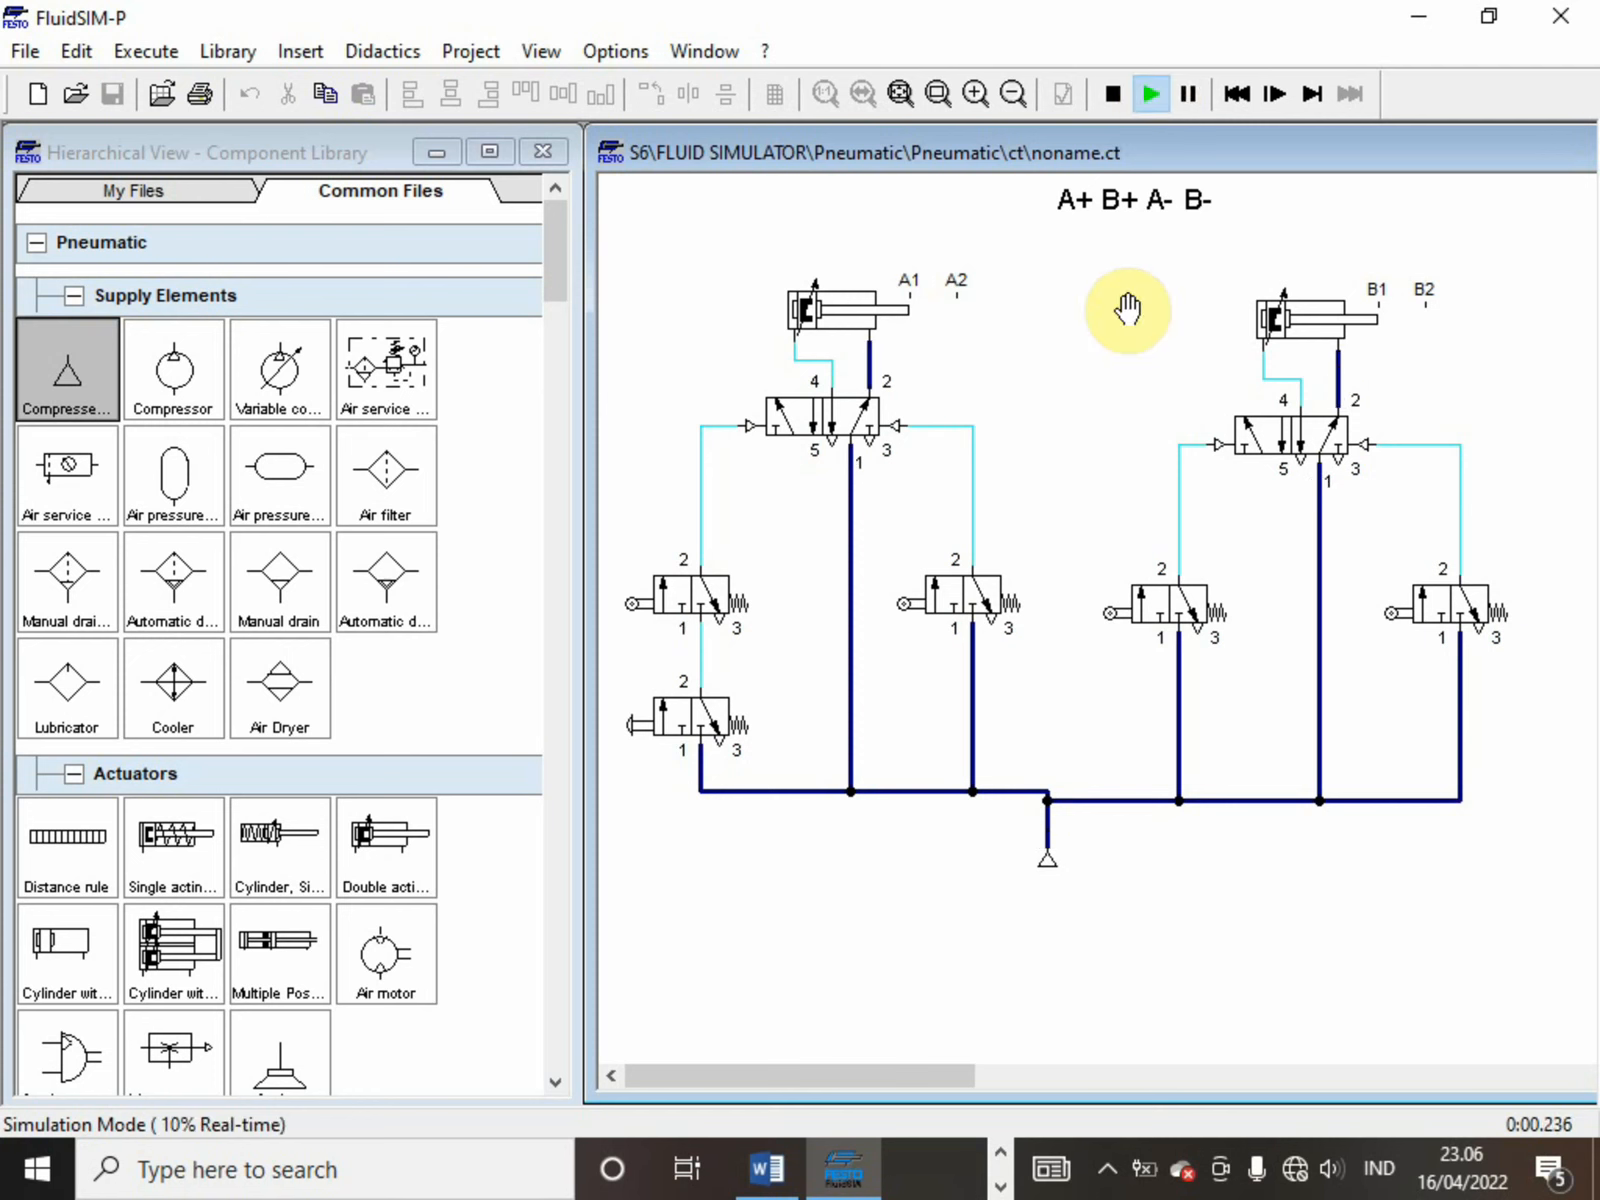
{"action": "left_click", "coordinate": [674, 705]}
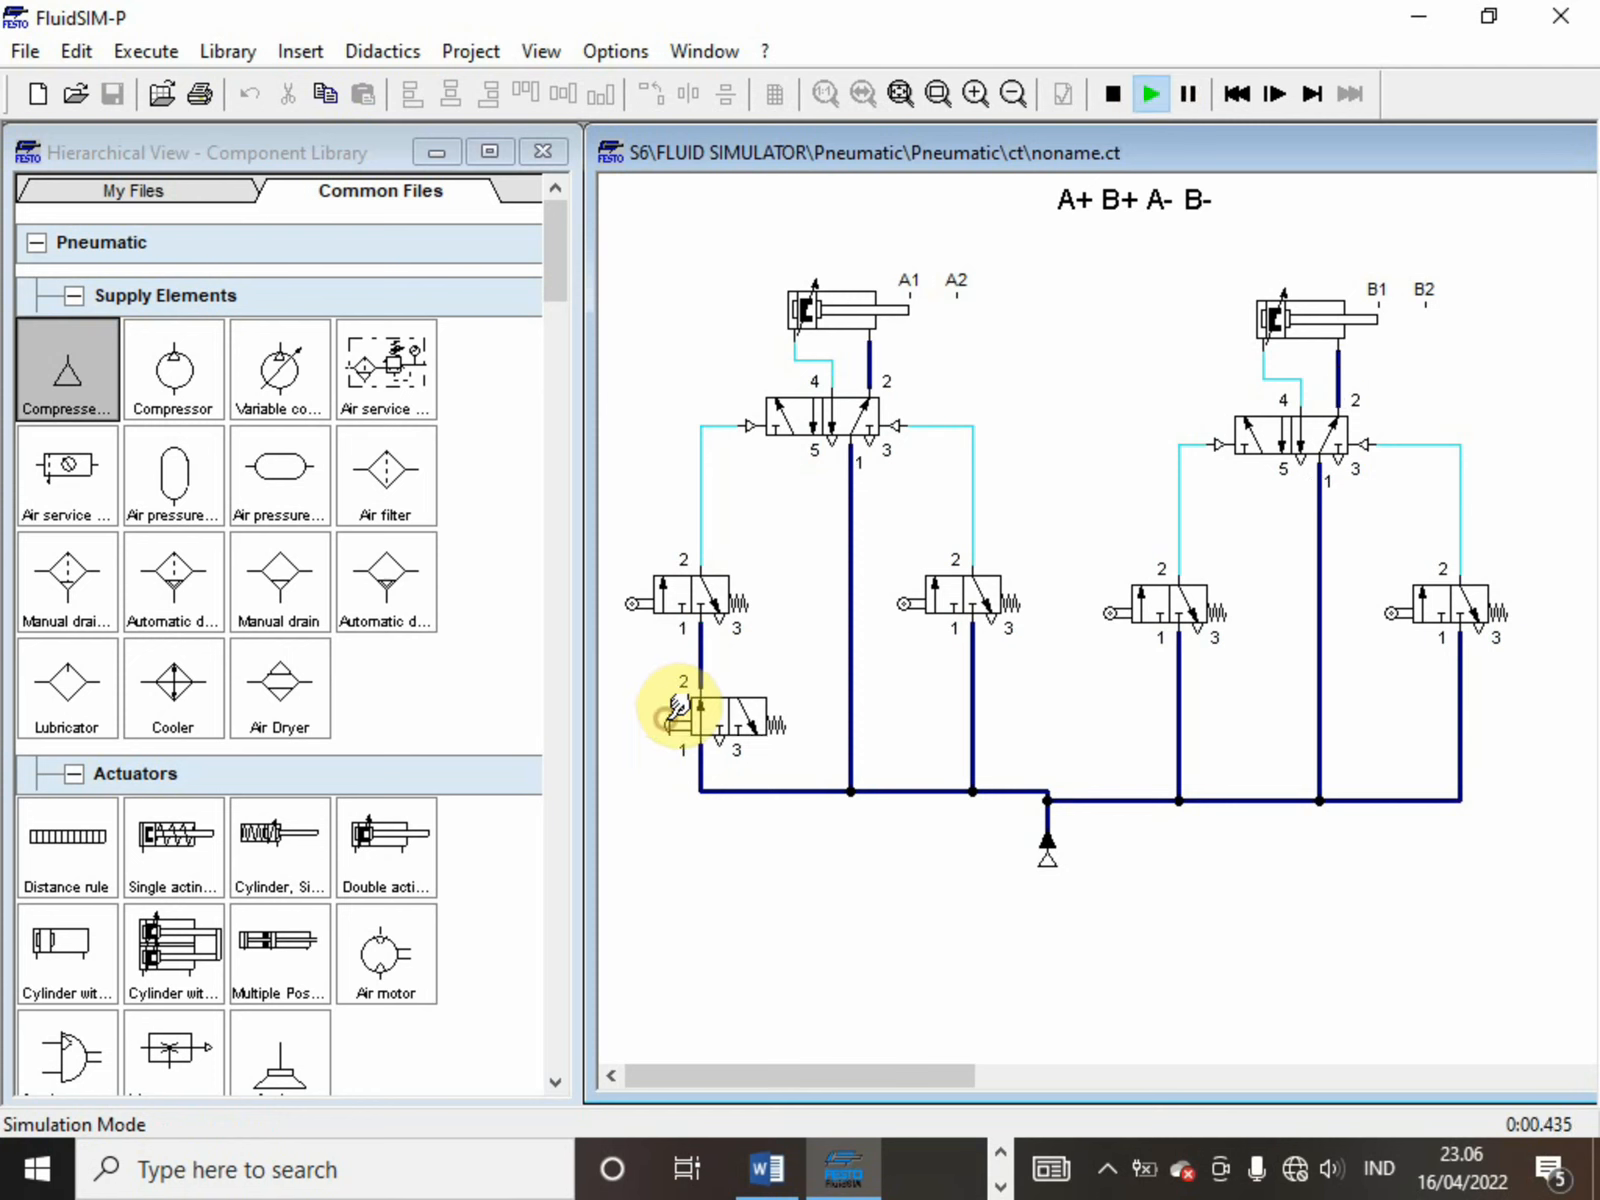
{"action": "left_click", "coordinate": [678, 706]}
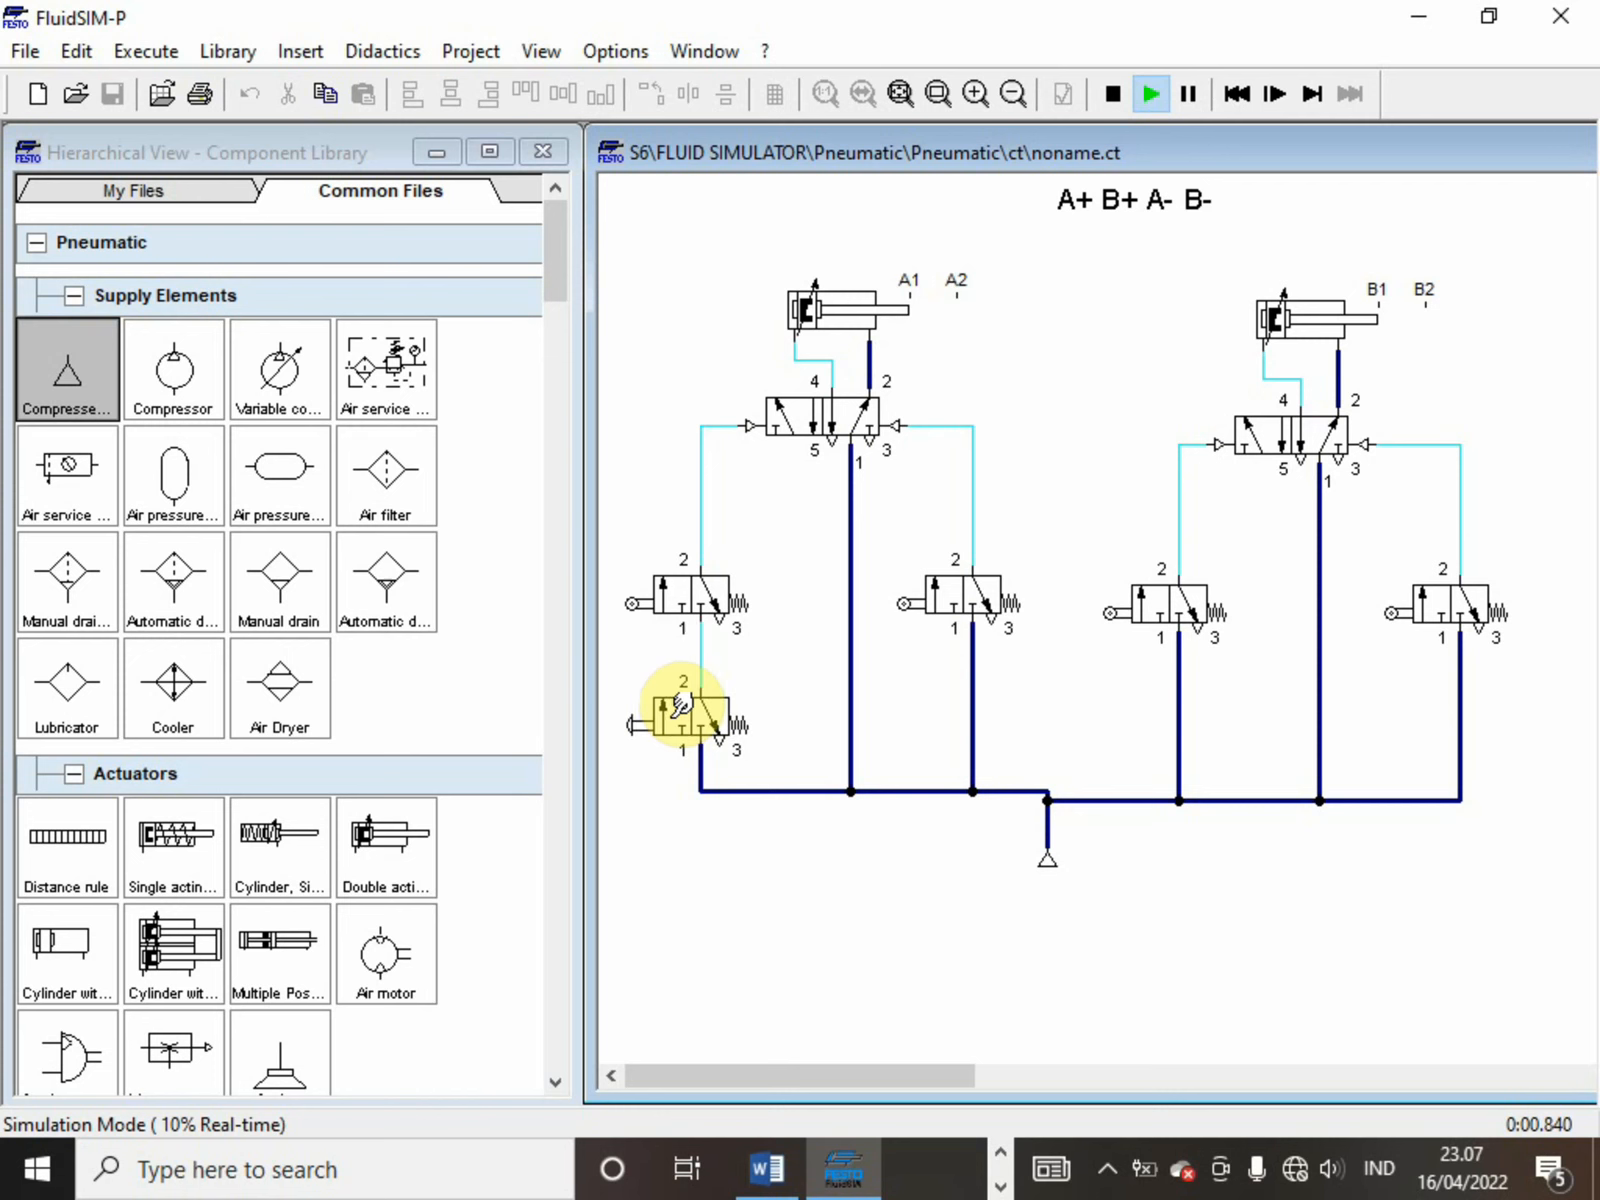
{"action": "left_click", "coordinate": [682, 704]}
{"action": "left_click", "coordinate": [682, 704]}
{"action": "left_click", "coordinate": [1112, 95]}
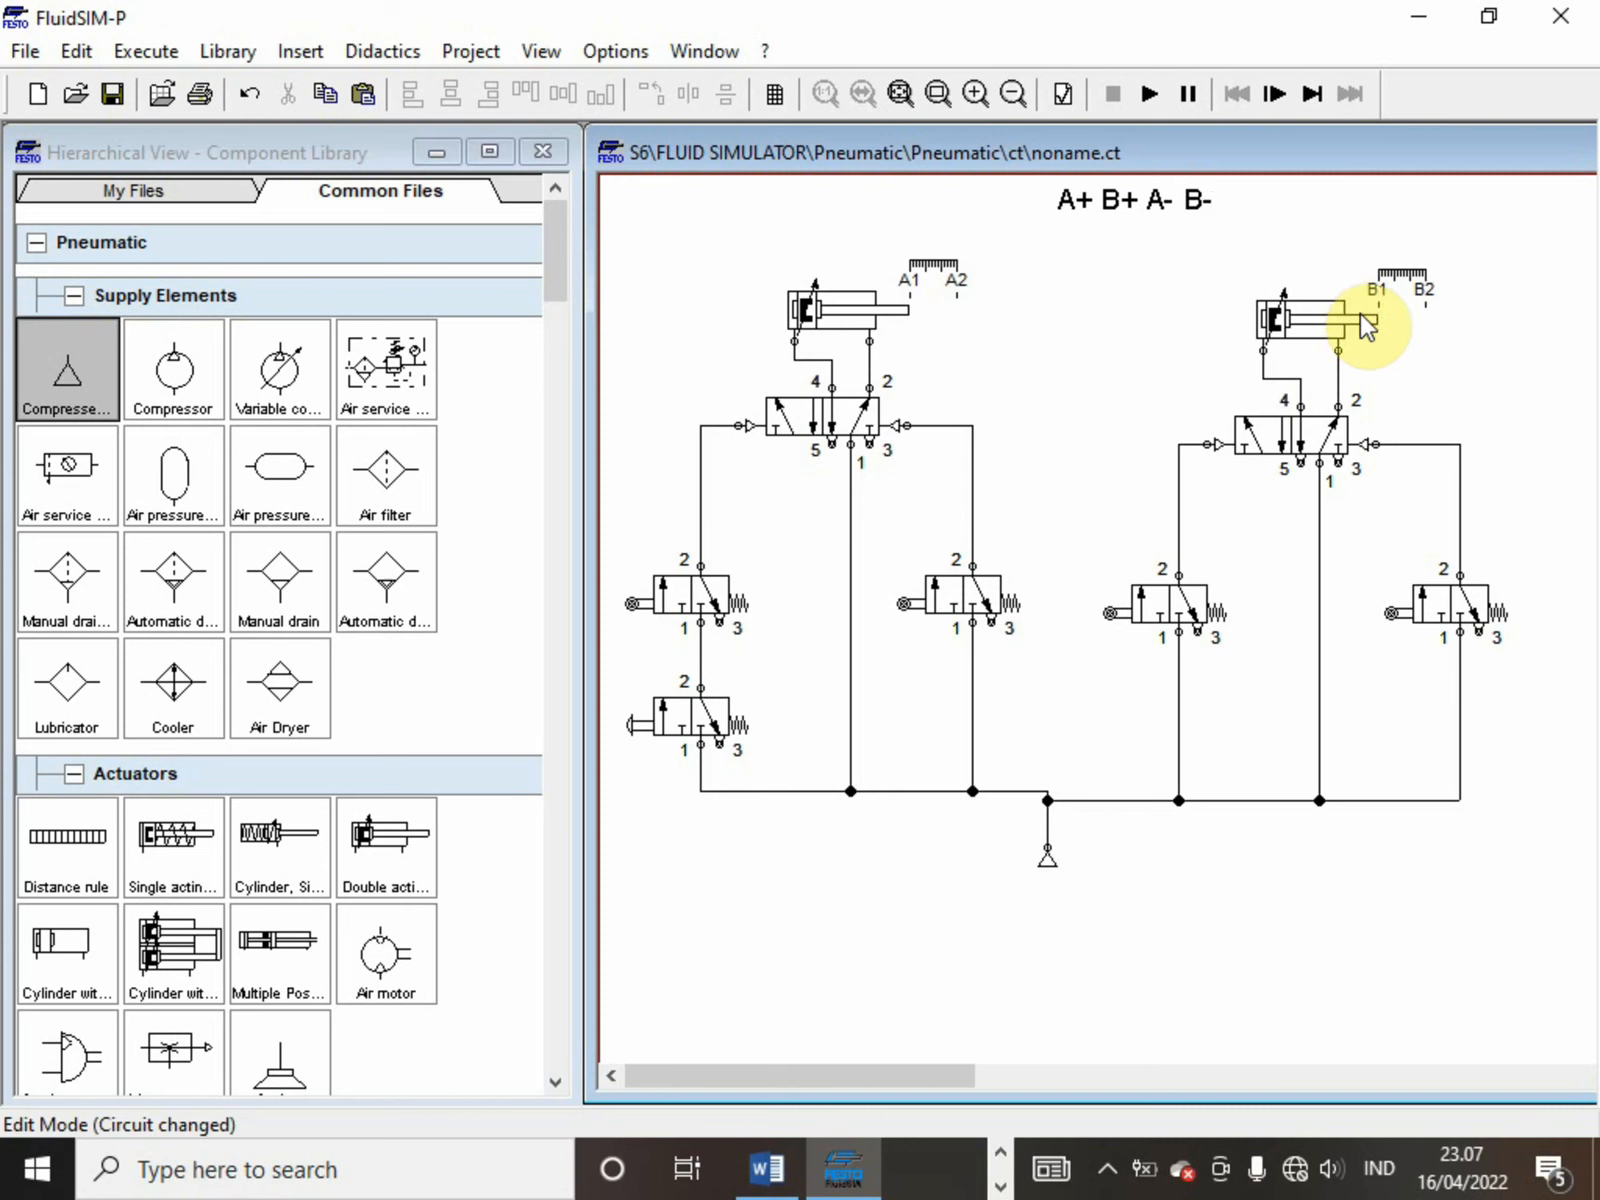
Label the mechanical connection of the first cylinder's left roller valve B1
{"action": "double_click", "coordinate": [630, 598]}
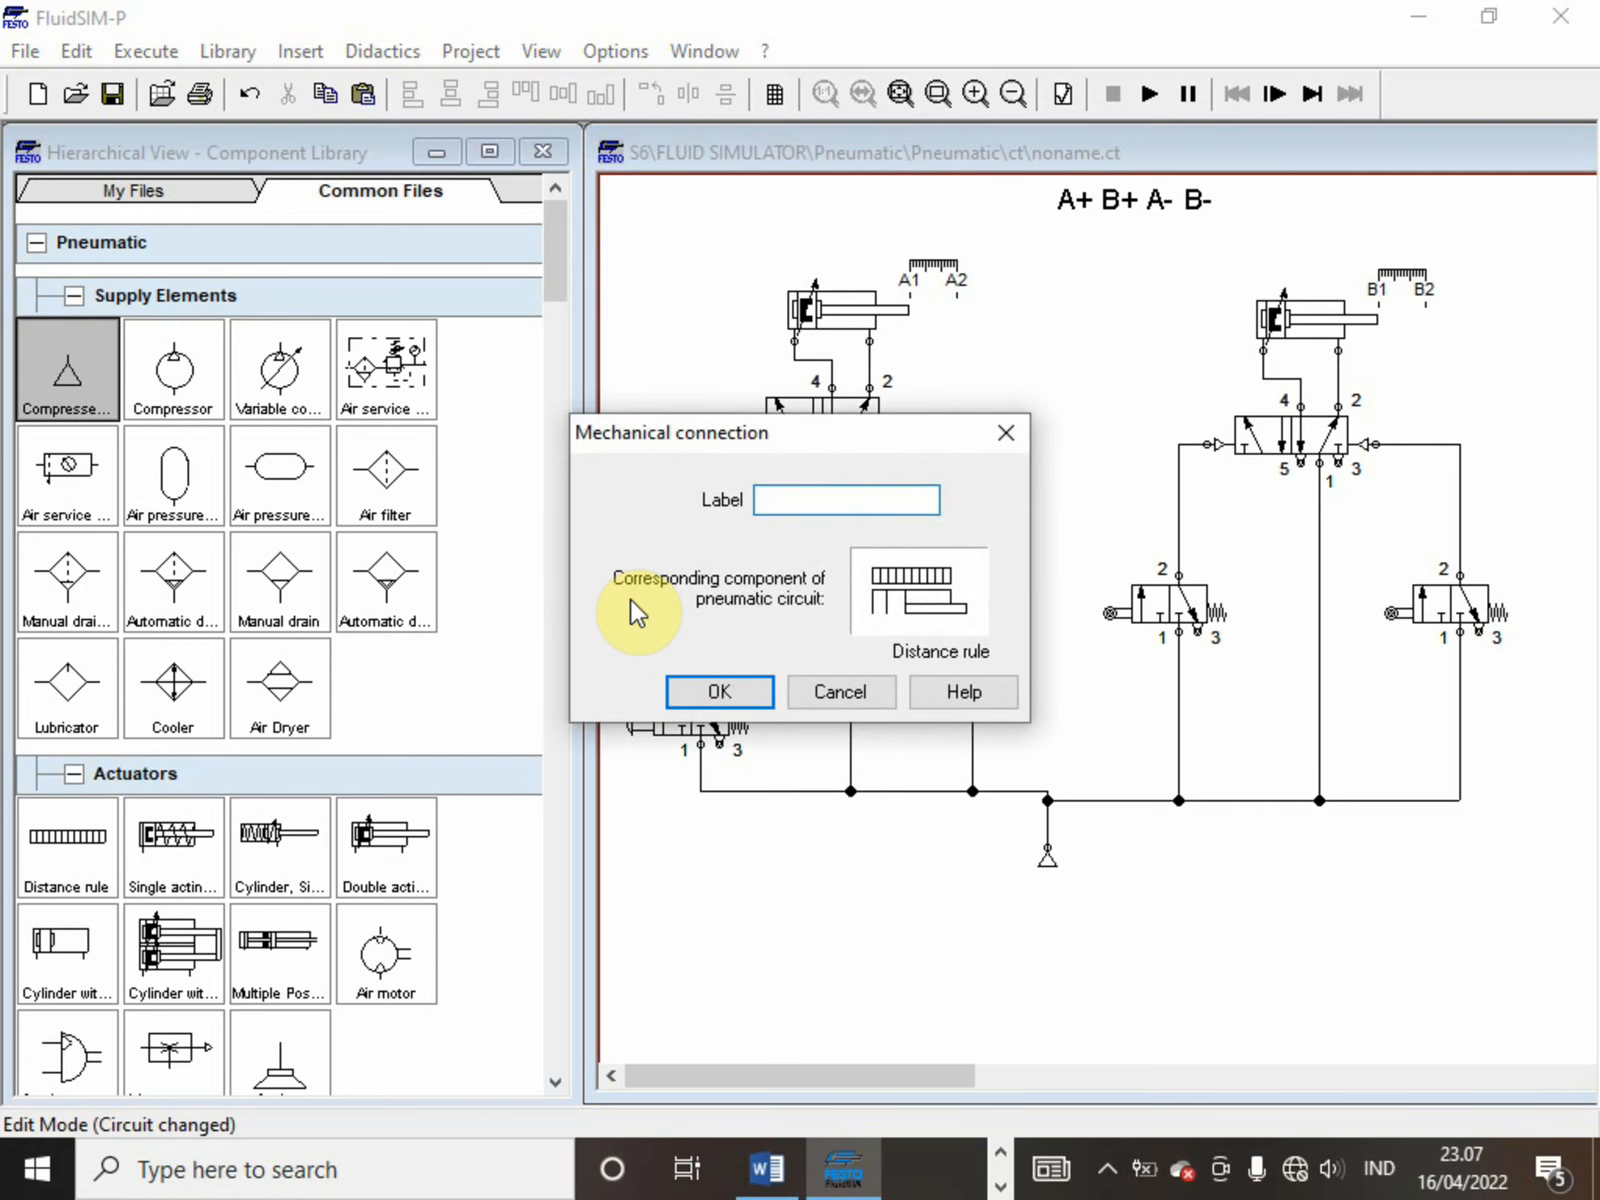
{"action": "type", "text": "B1"}
{"action": "key", "text": "Return"}
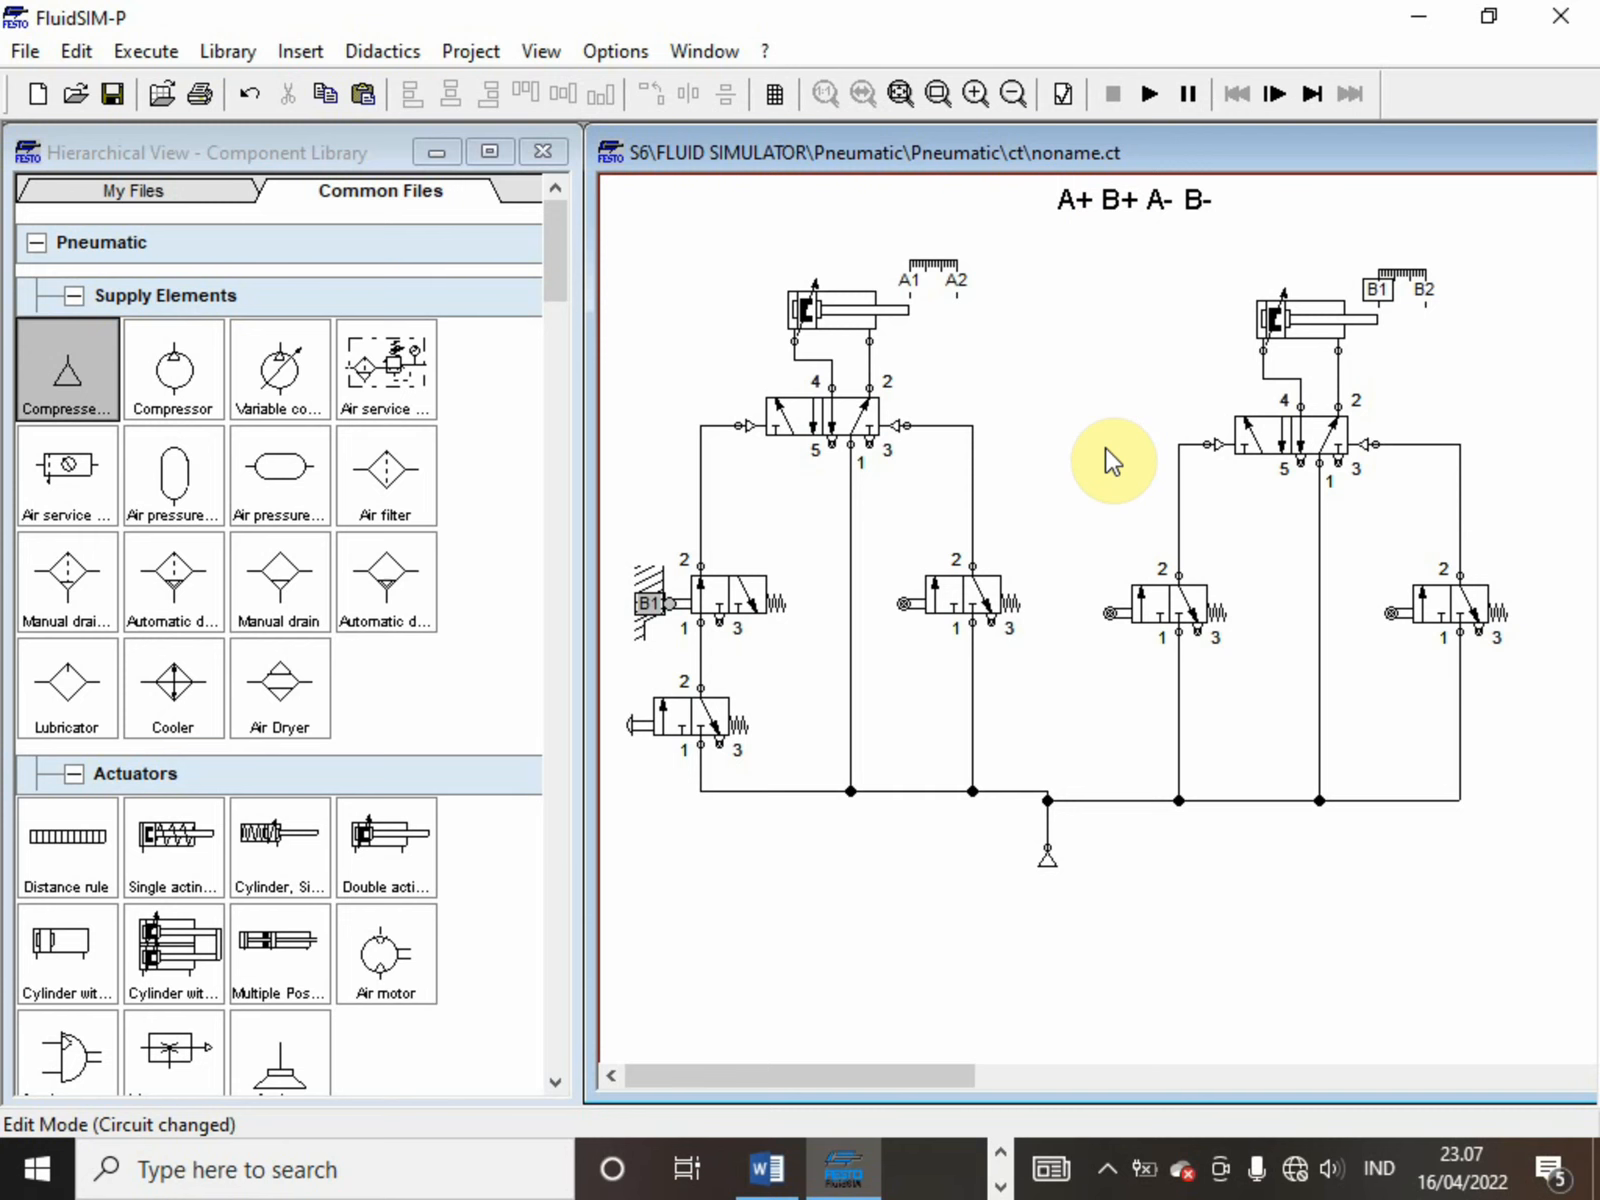
Label the mechanical connection of the second cylinder's left roller valve A2
{"action": "double_click", "coordinate": [1112, 612]}
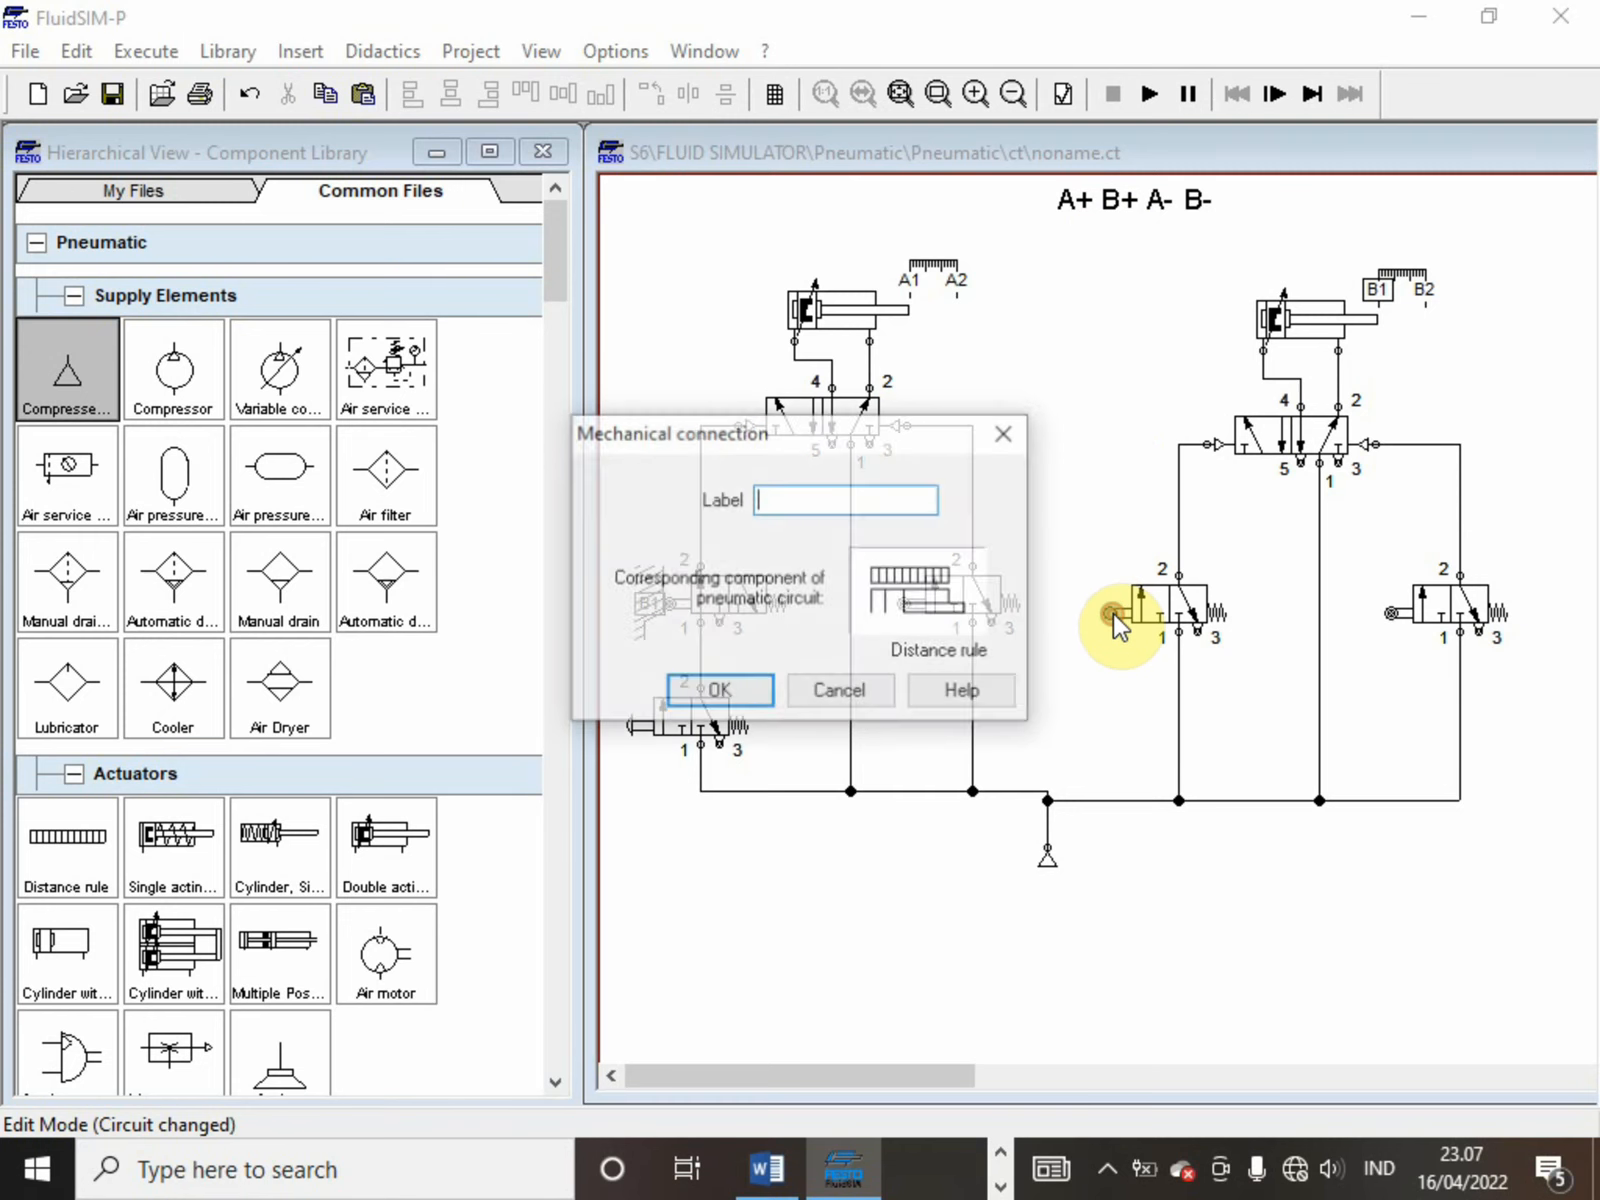
{"action": "type", "text": "A2"}
{"action": "key", "text": "Return"}
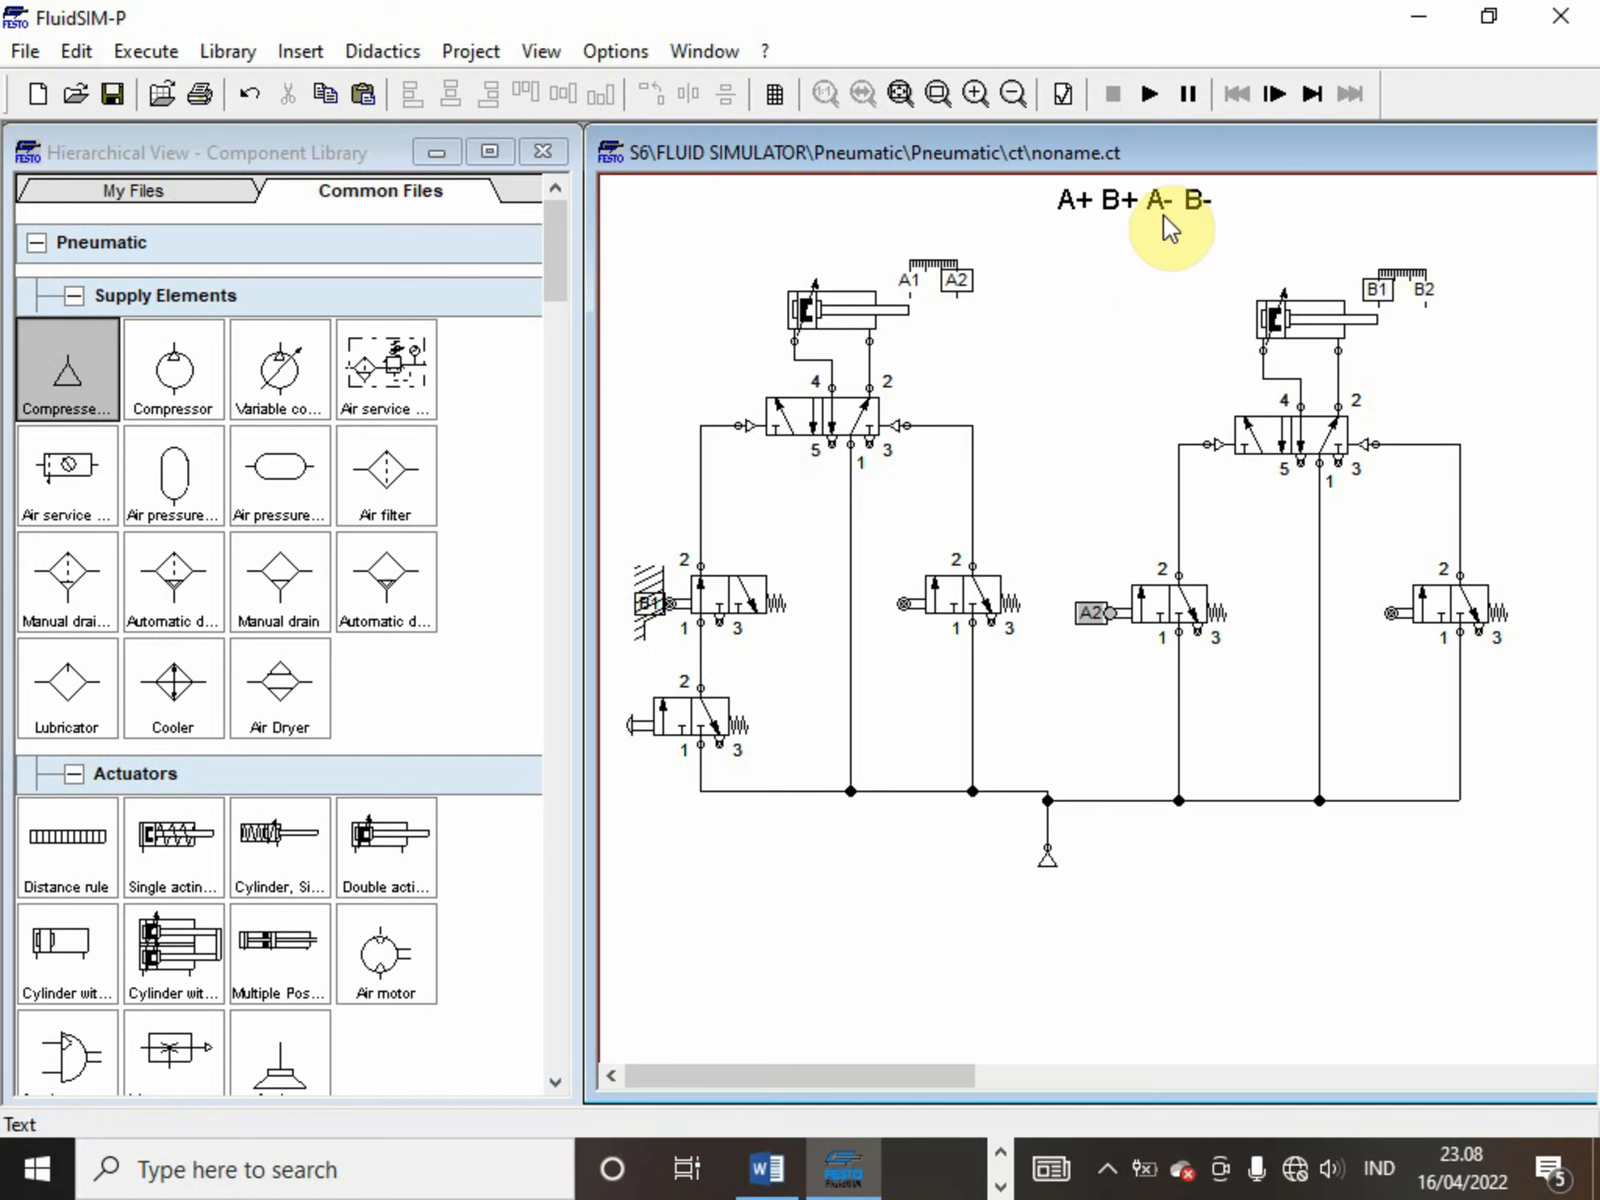
Label the mechanical connection of the first cylinder's right roller valve B2
{"action": "double_click", "coordinate": [903, 599]}
{"action": "type", "text": "B"}
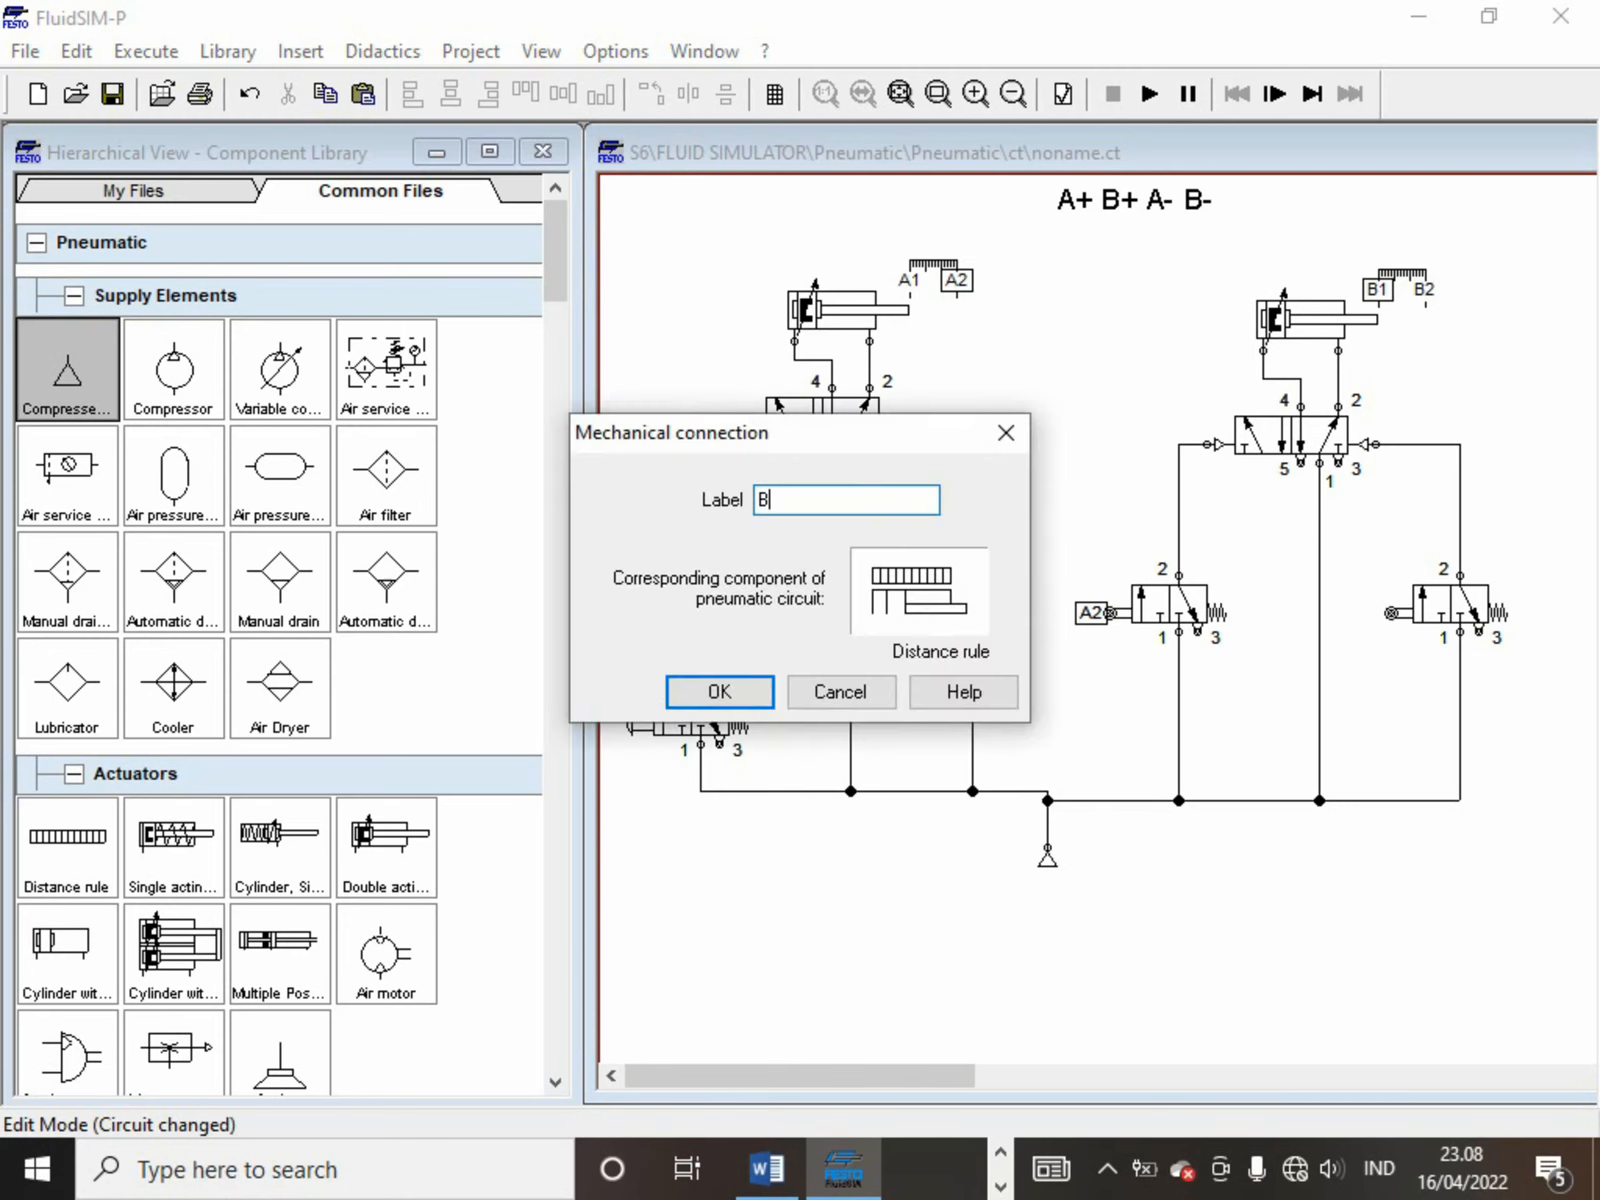
{"action": "type", "text": "2"}
{"action": "key", "text": "Return"}
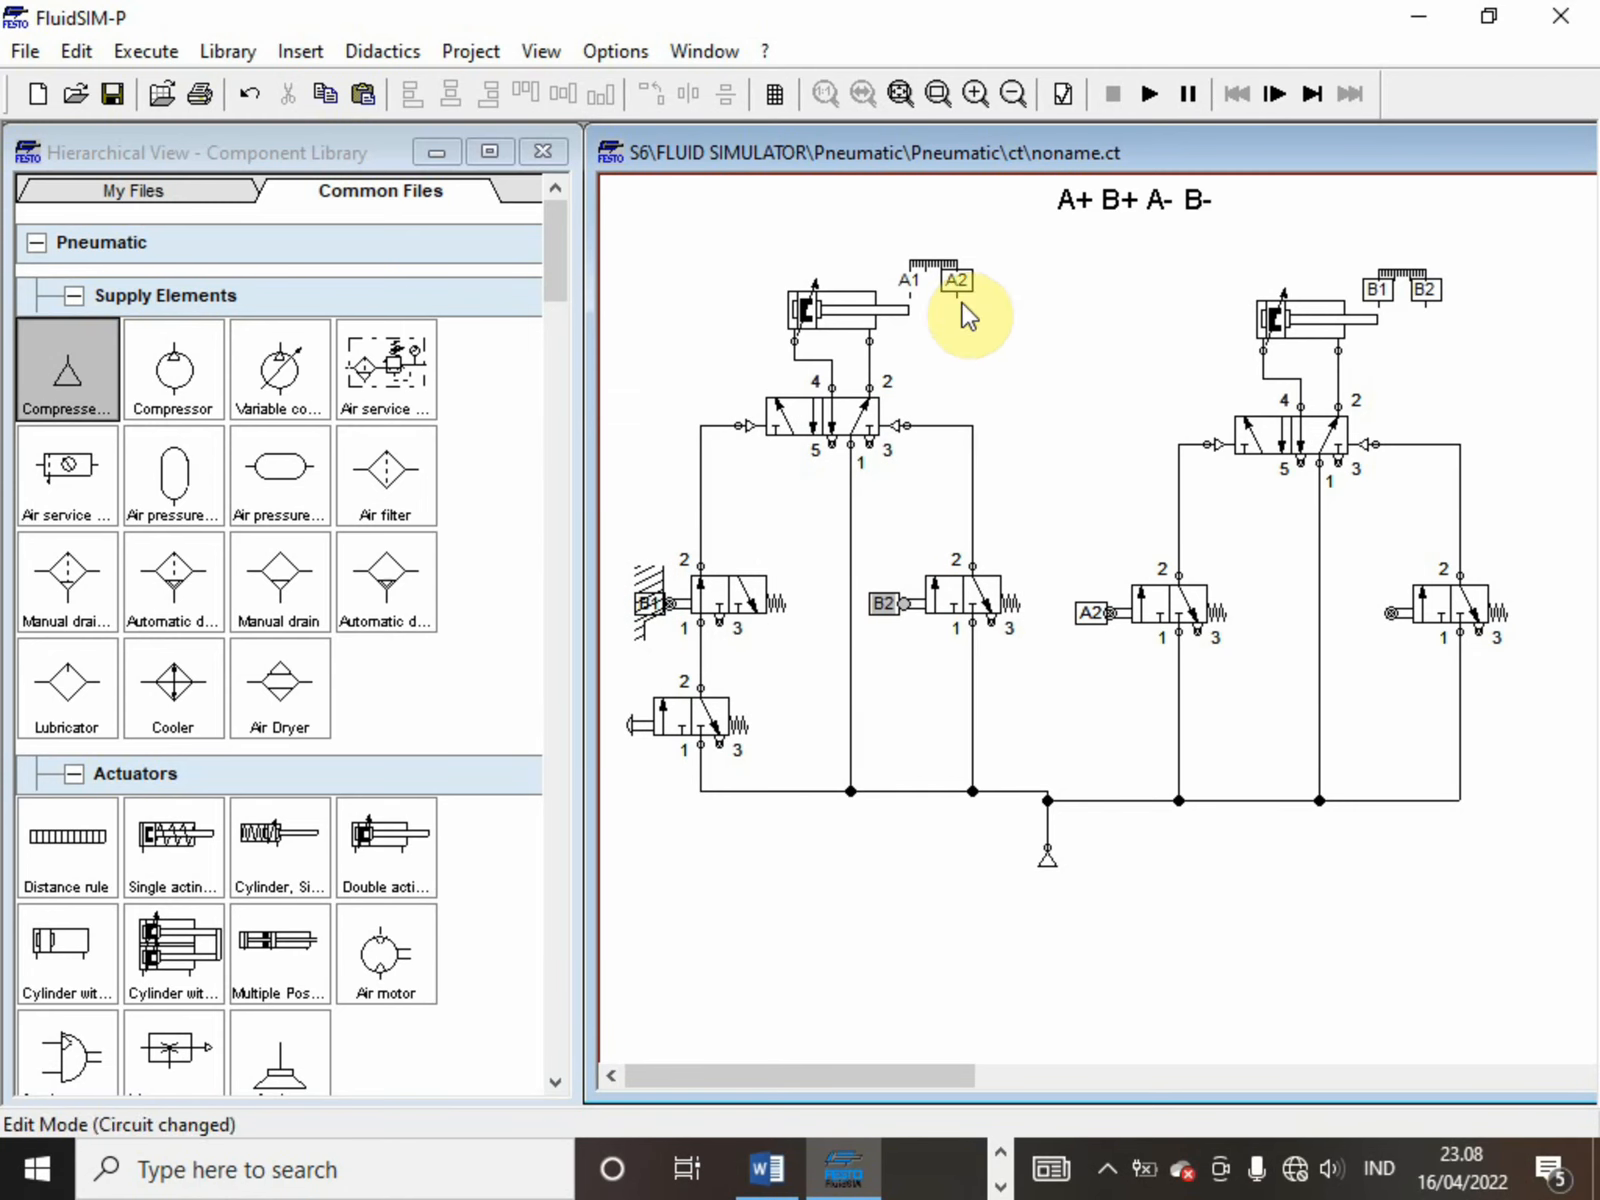
Label the mechanical connection of the second cylinder's right roller valve A1
{"action": "double_click", "coordinate": [1395, 605]}
{"action": "type", "text": "A"}
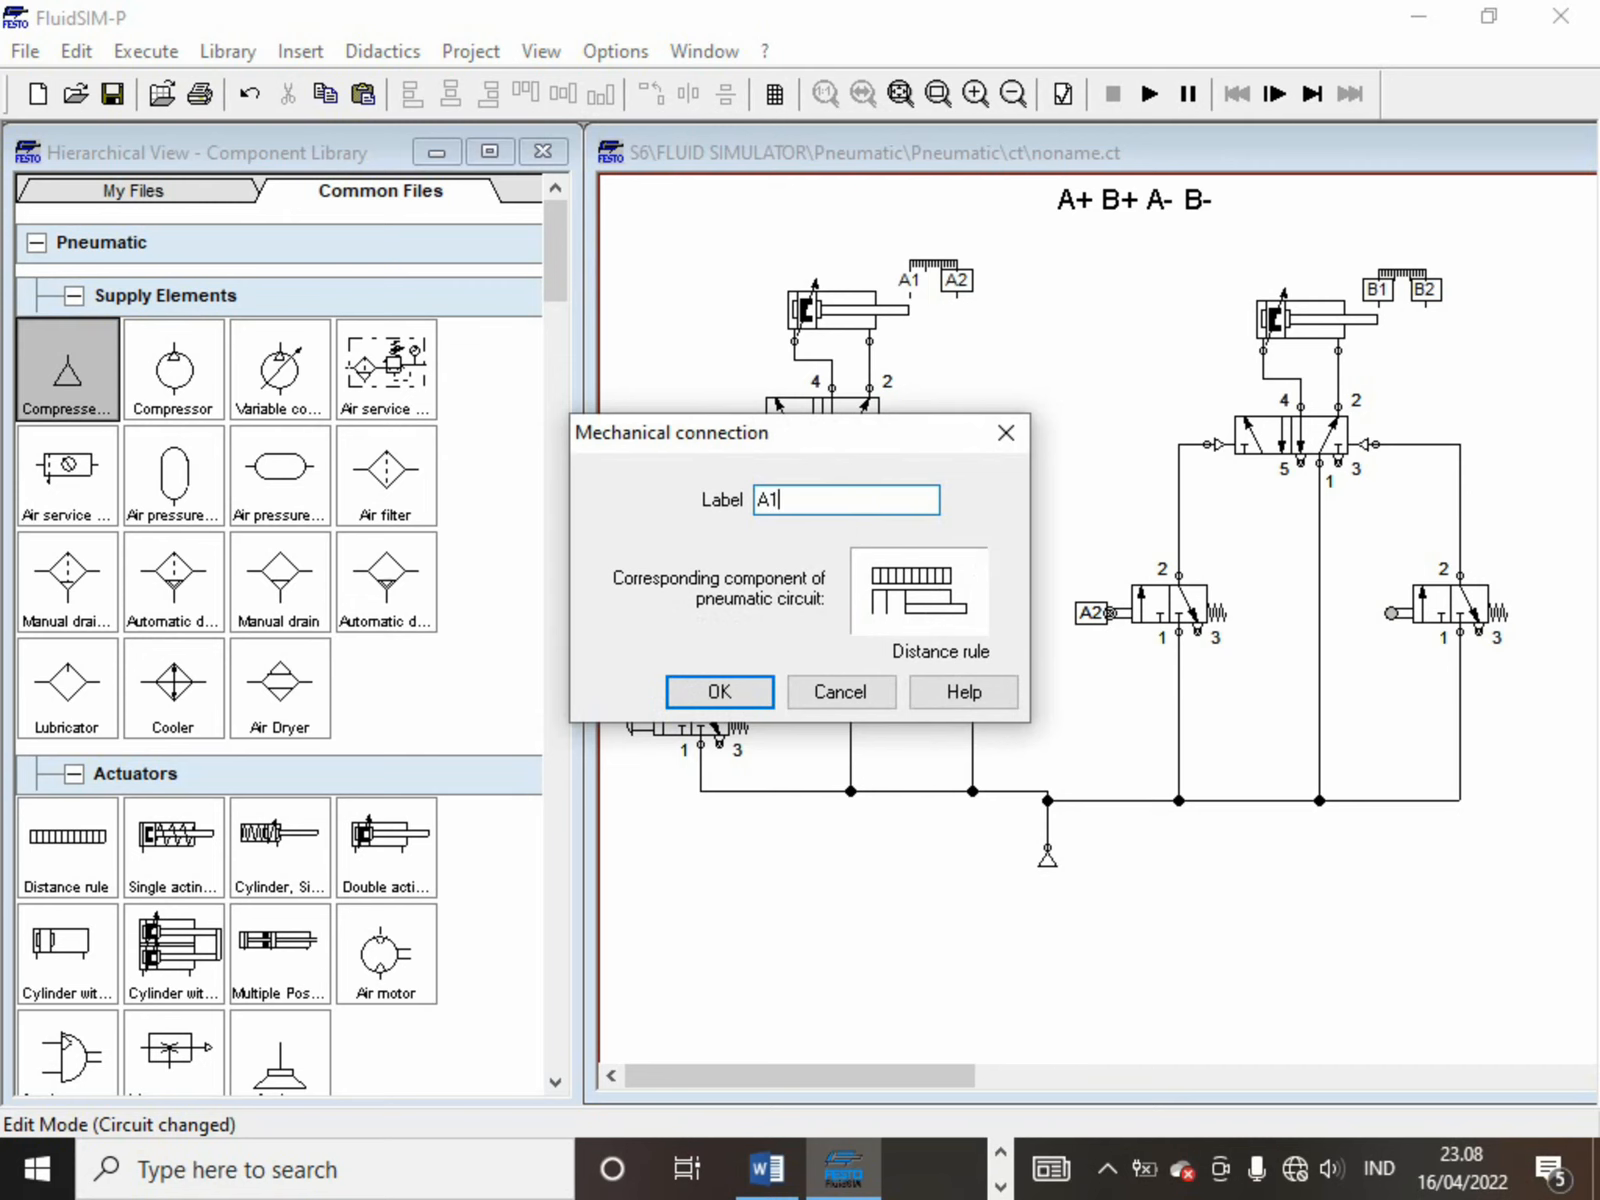
{"action": "type", "text": "1"}
{"action": "key", "text": "Return"}
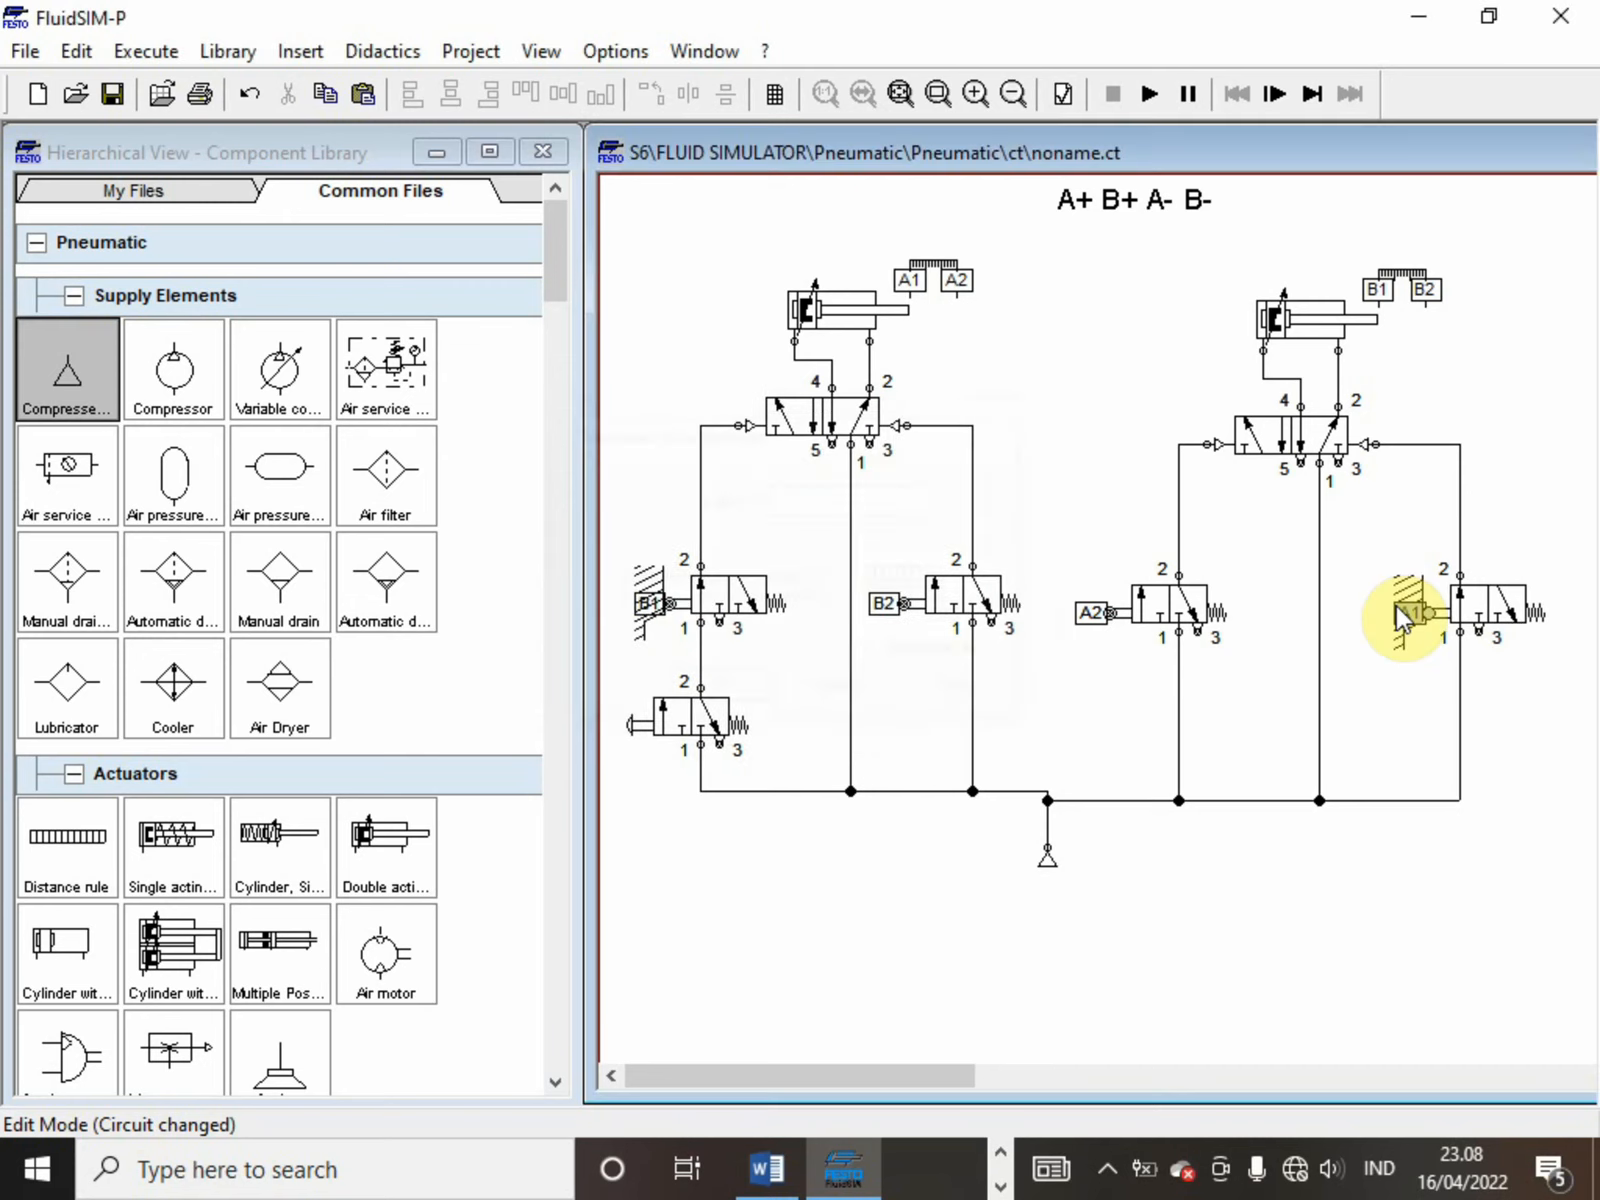
Run the simulation, actuate the push-button valve to test the A+ B+ A- B- sequence, and stop the simulation
{"action": "left_click", "coordinate": [1150, 95]}
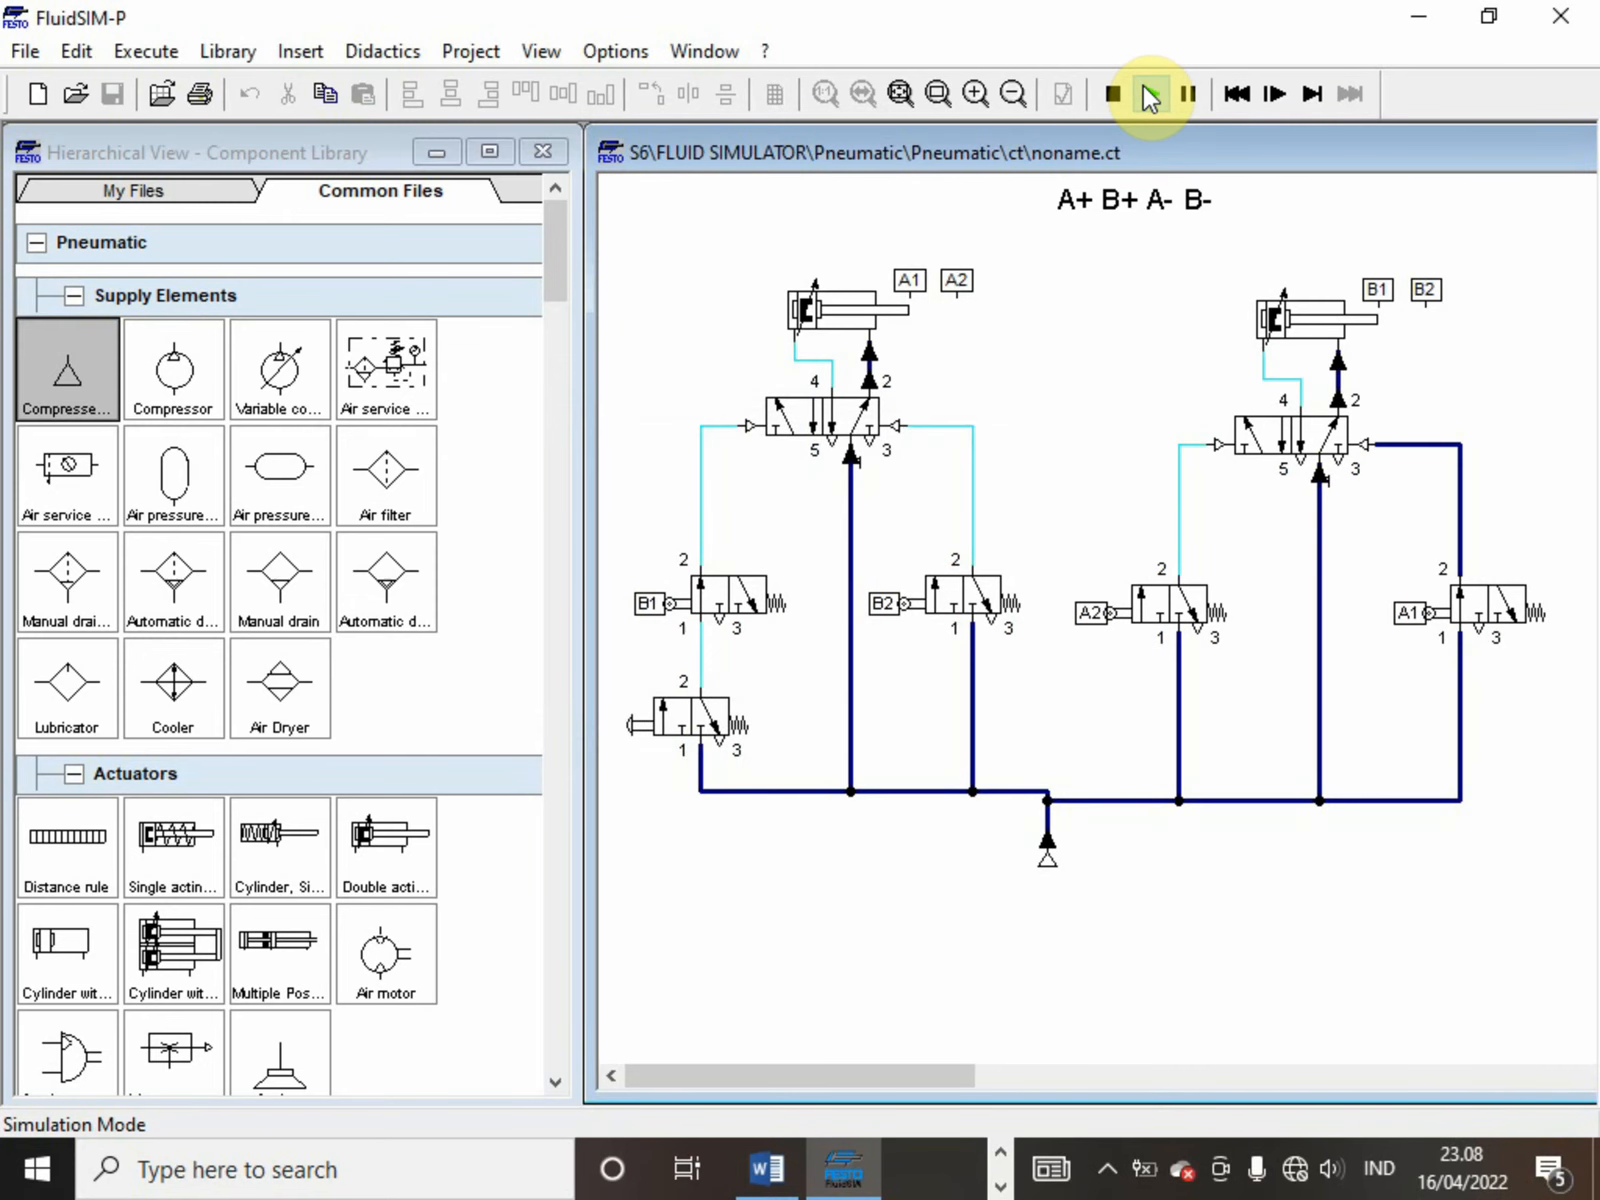
{"action": "left_click", "coordinate": [680, 723]}
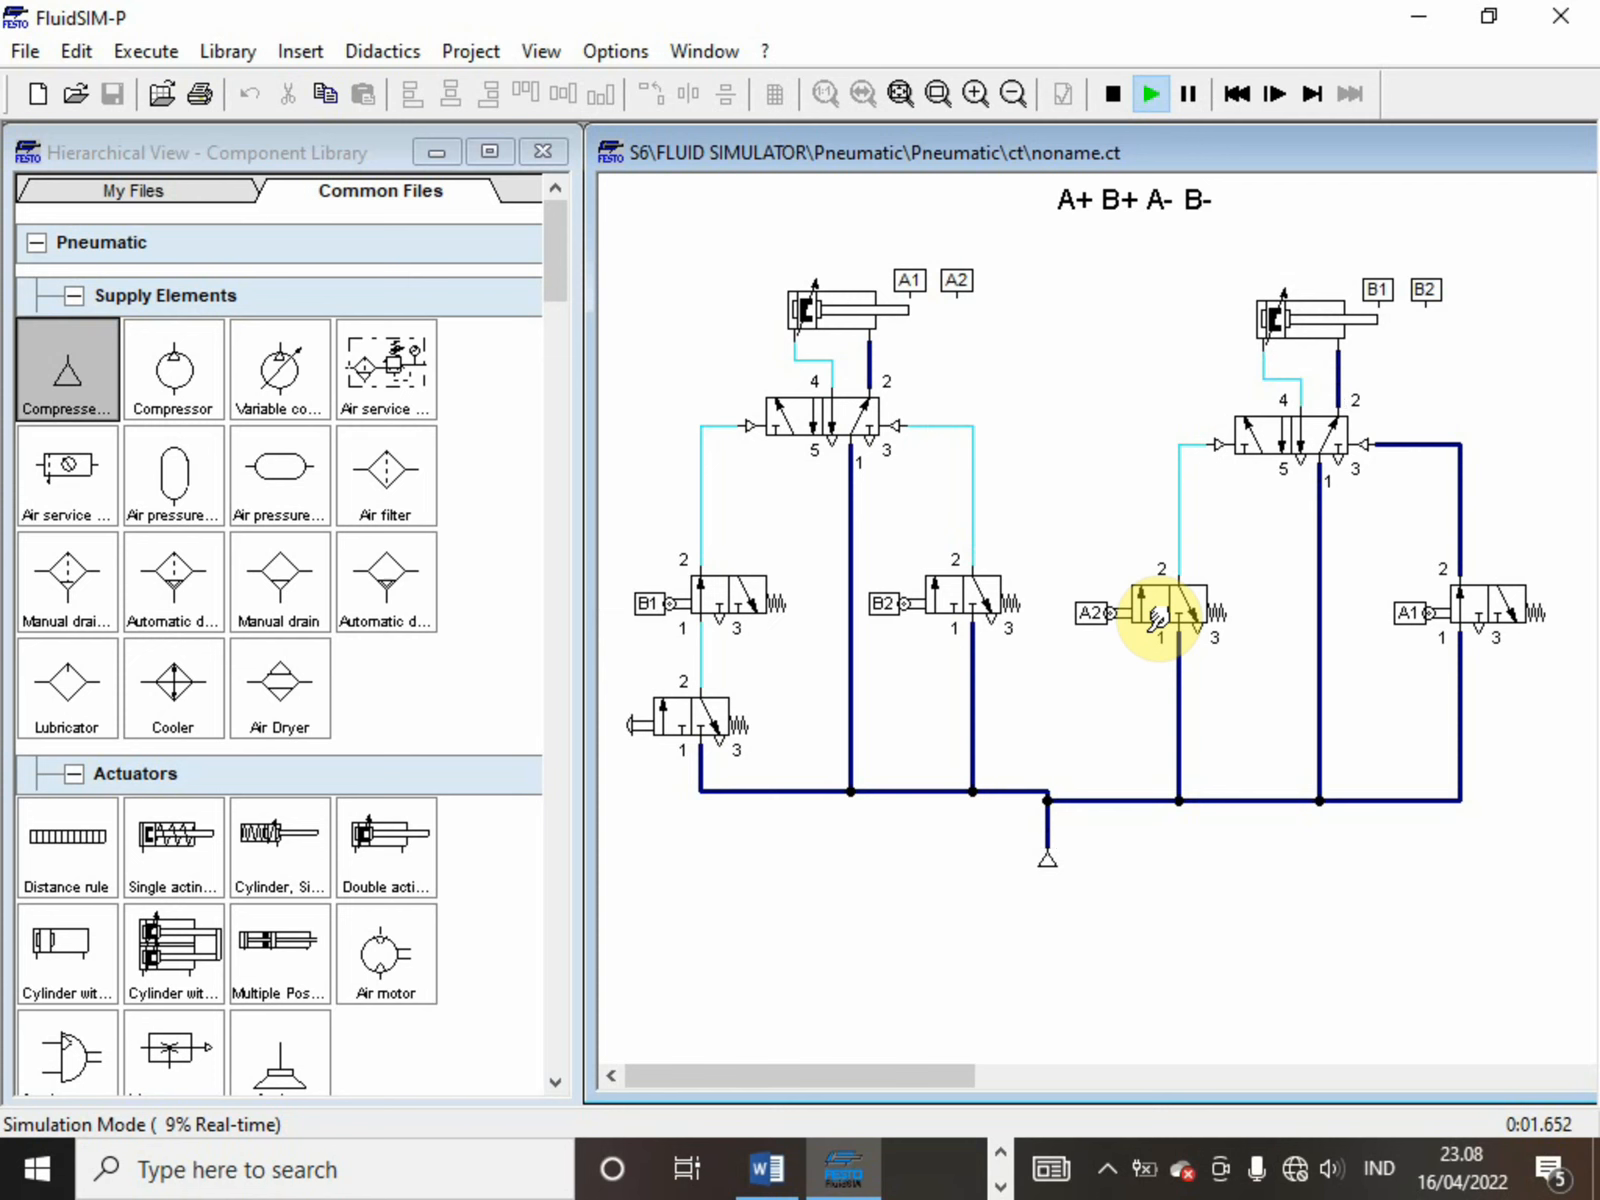
{"action": "left_click", "coordinate": [1126, 110]}
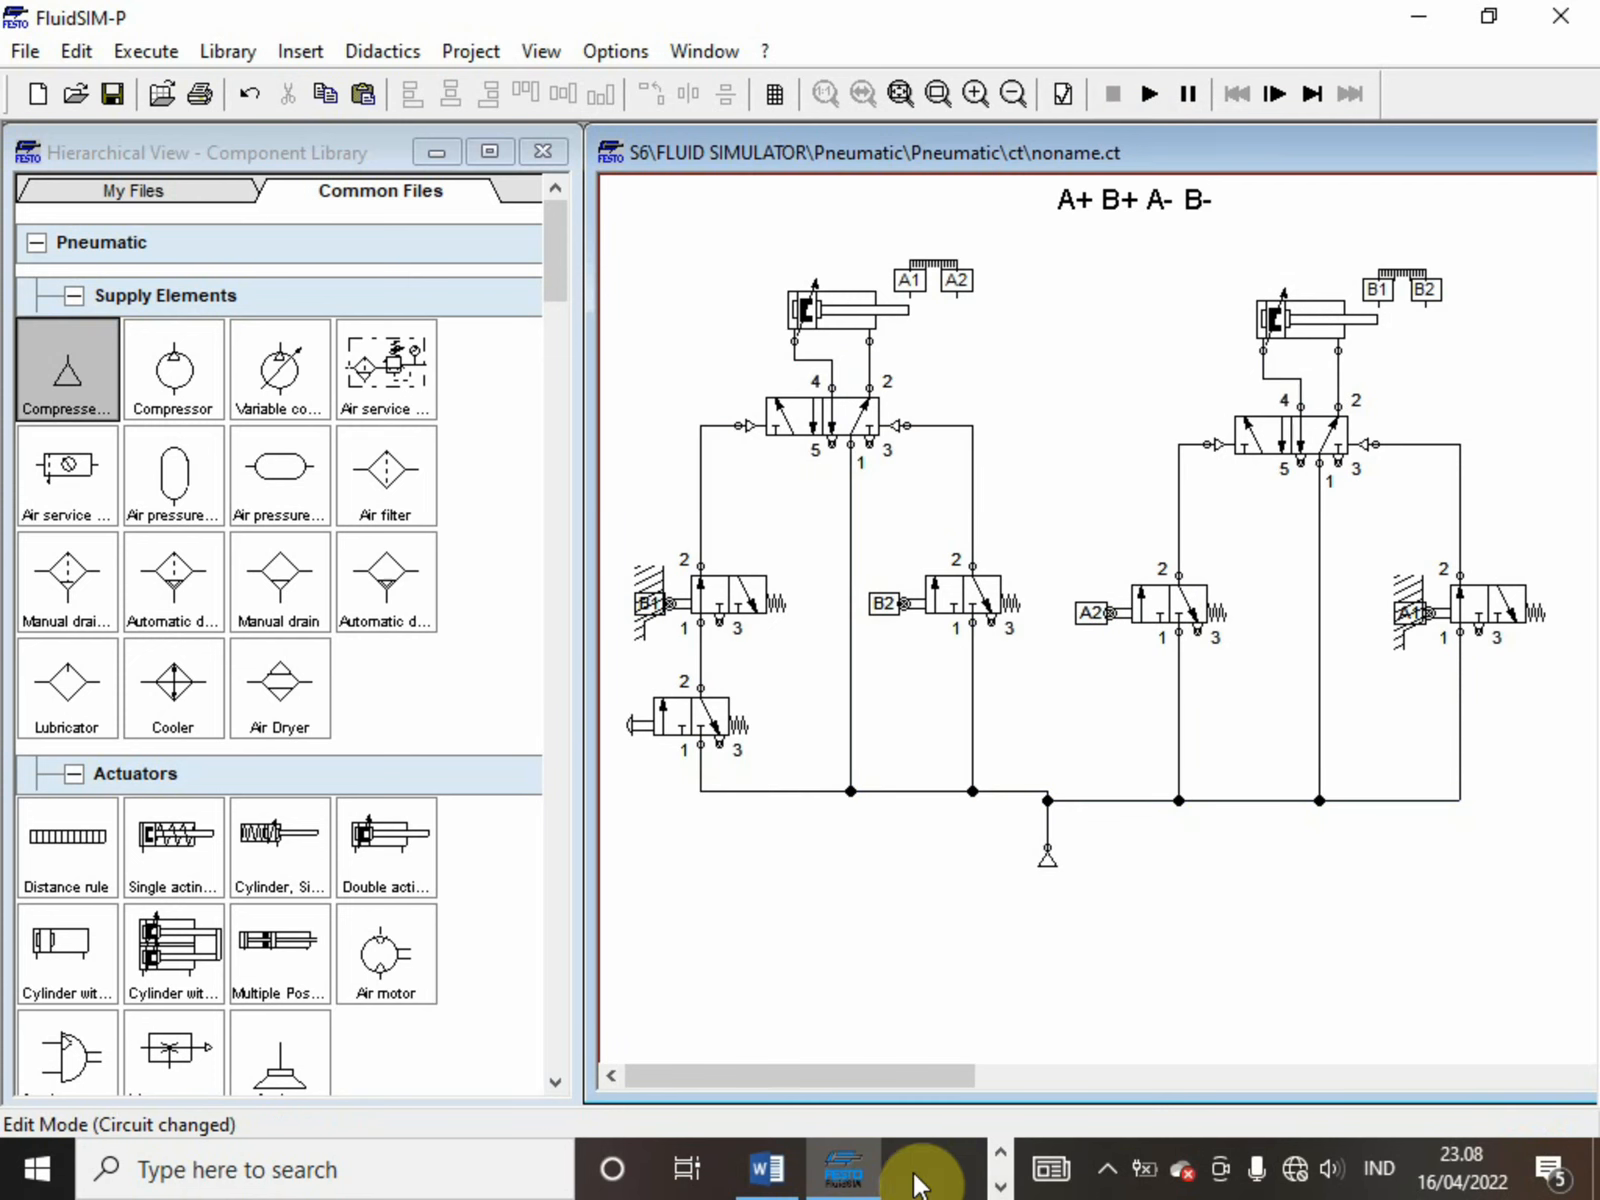
Check the next cylinder sequence in the Latihan Fluidsim Word document and return to the FluidSIM circuit
{"action": "mouse_move", "coordinate": [803, 1180]}
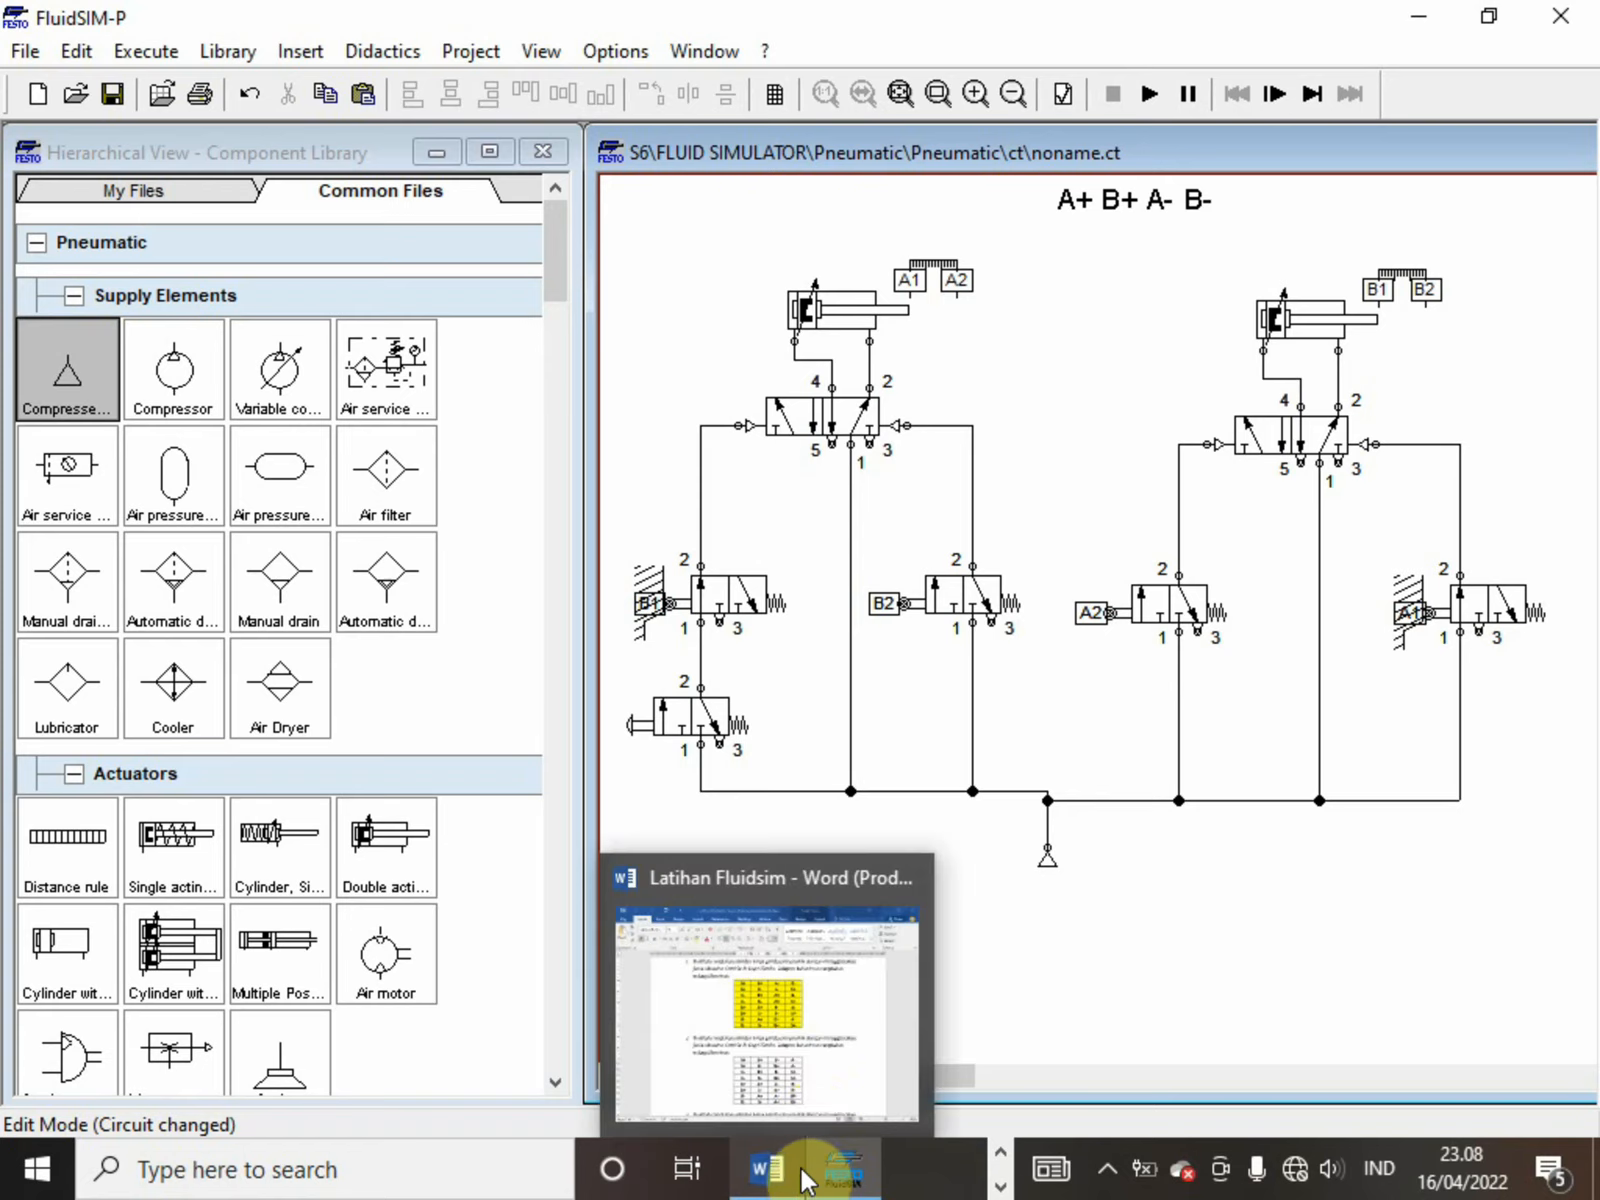
{"action": "mouse_move", "coordinate": [812, 1091]}
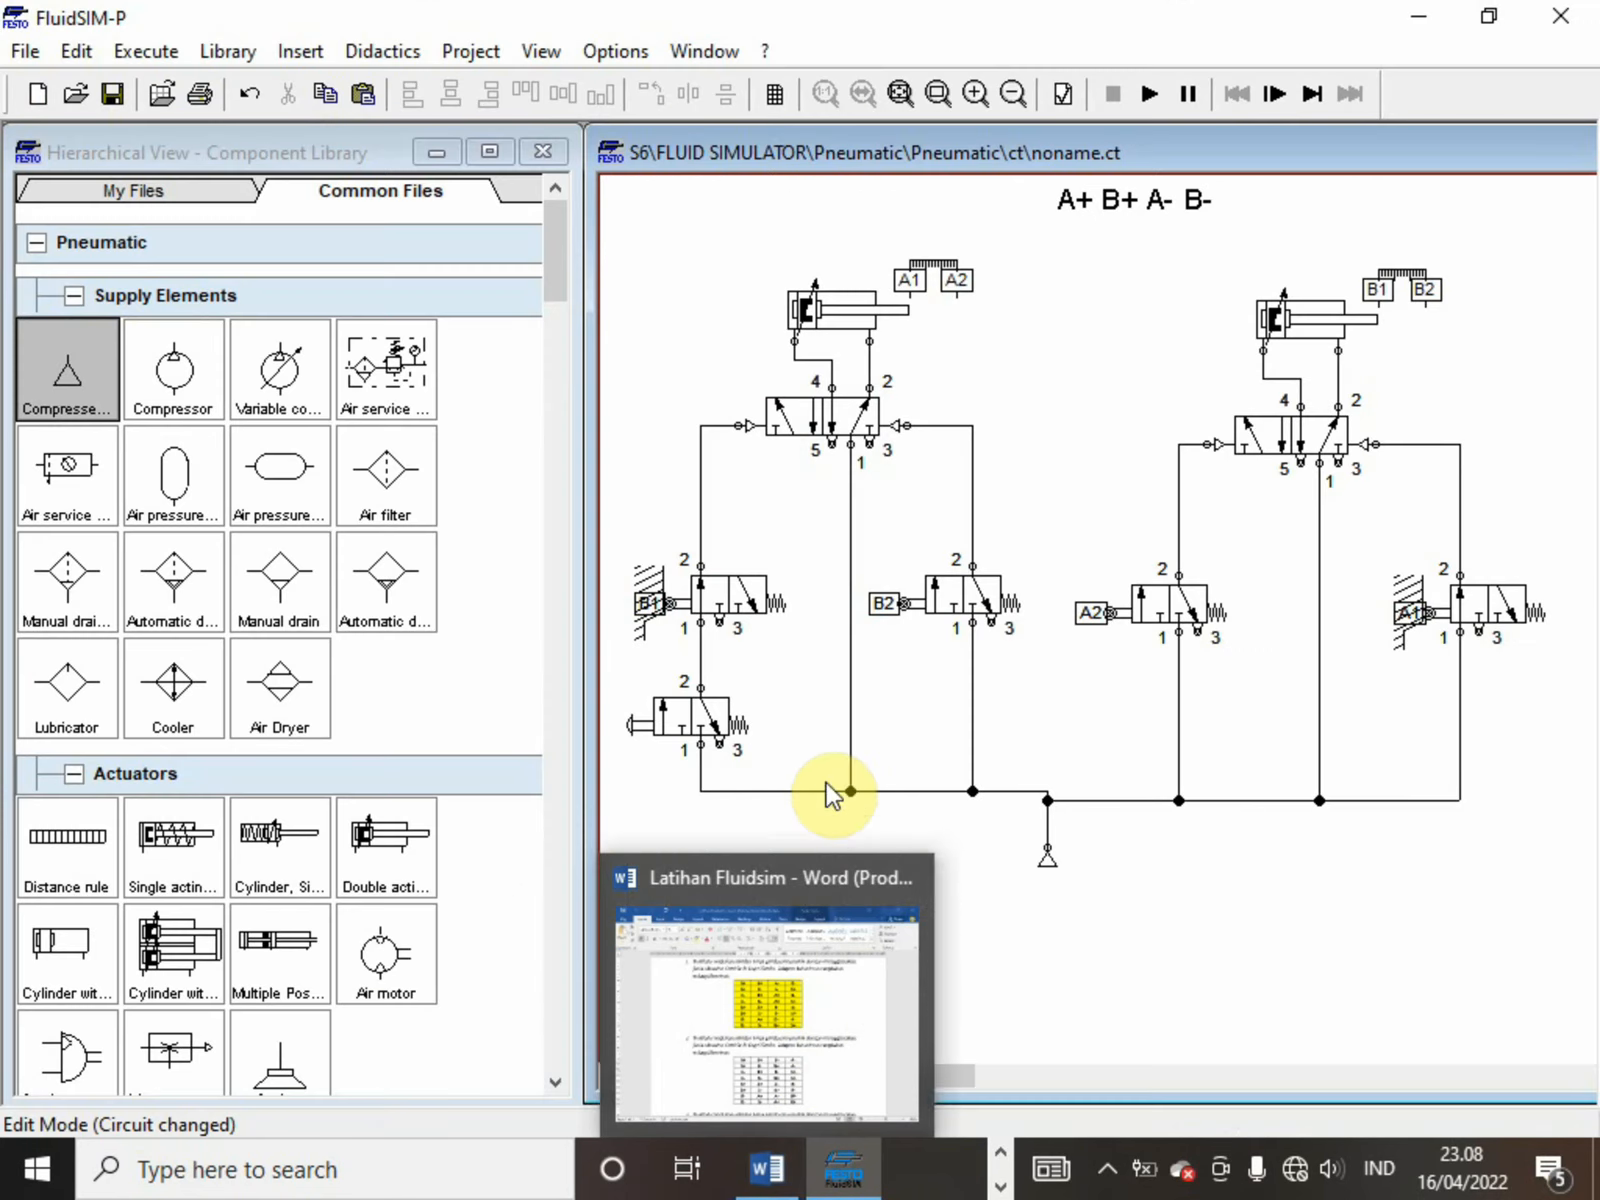
{"action": "mouse_move", "coordinate": [765, 1185]}
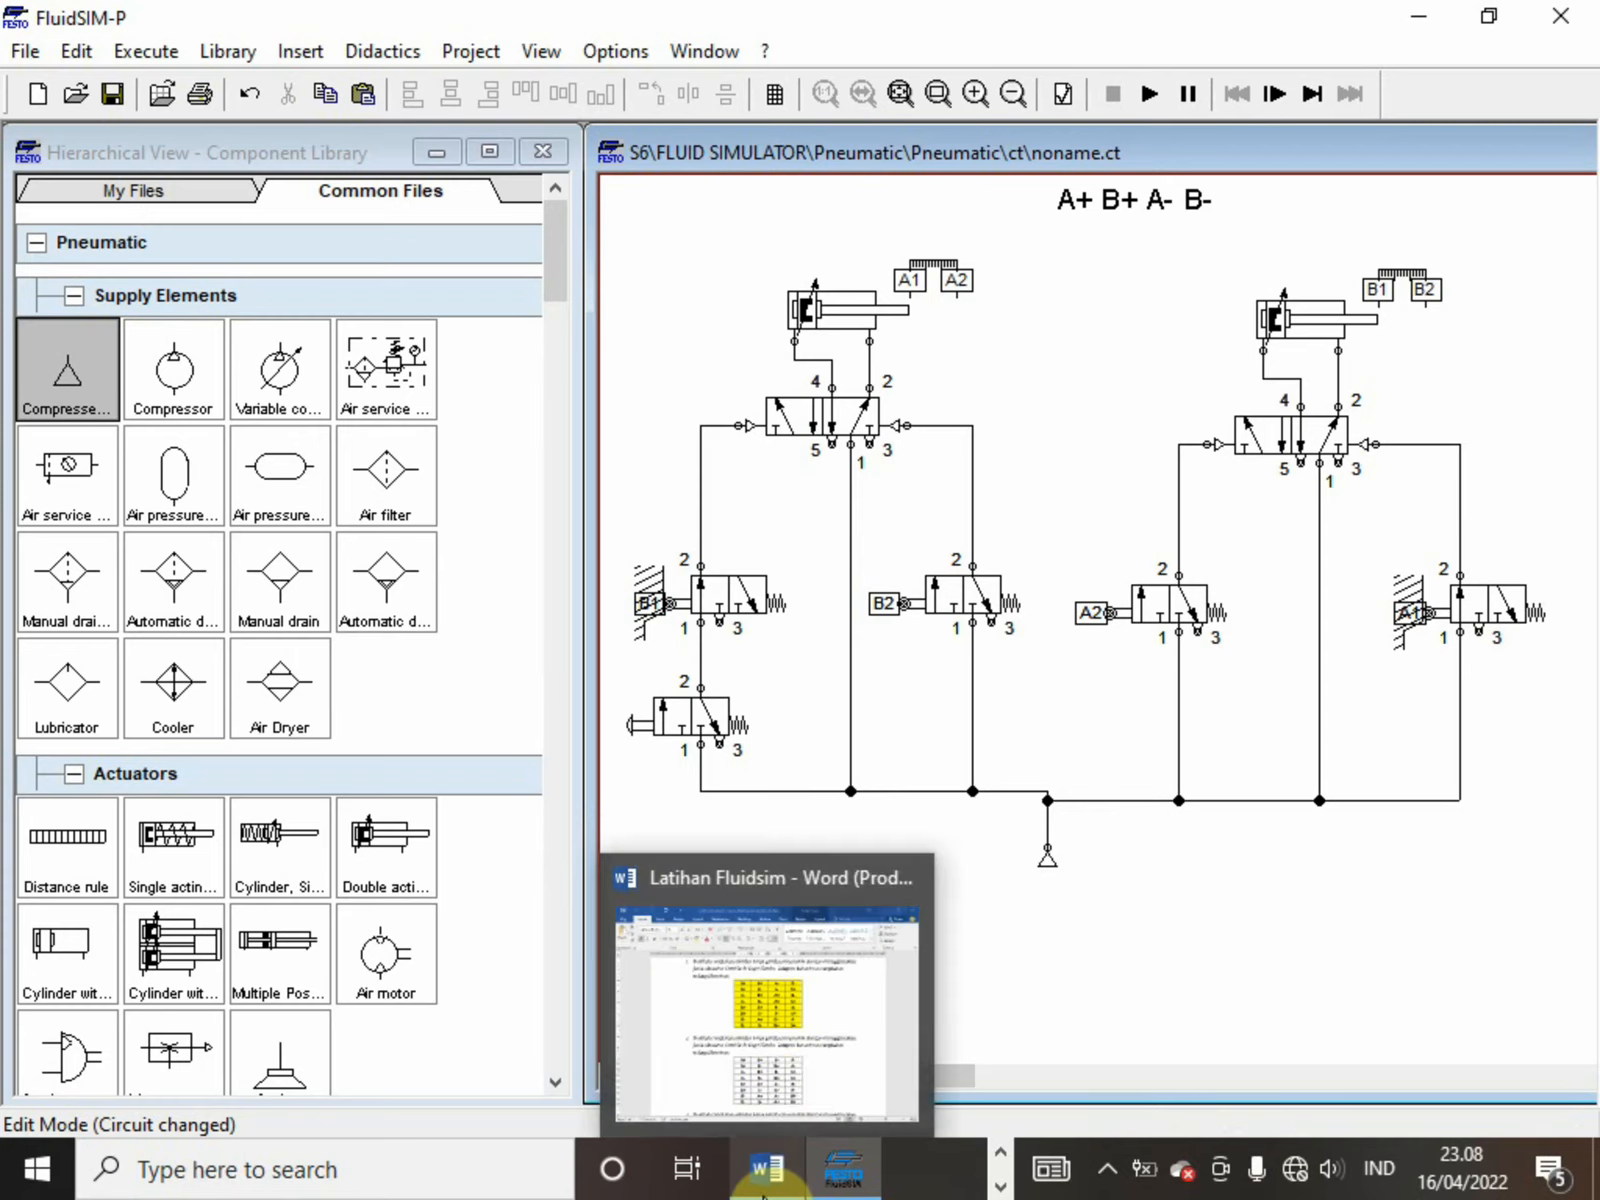
{"action": "left_click", "coordinate": [780, 1082]}
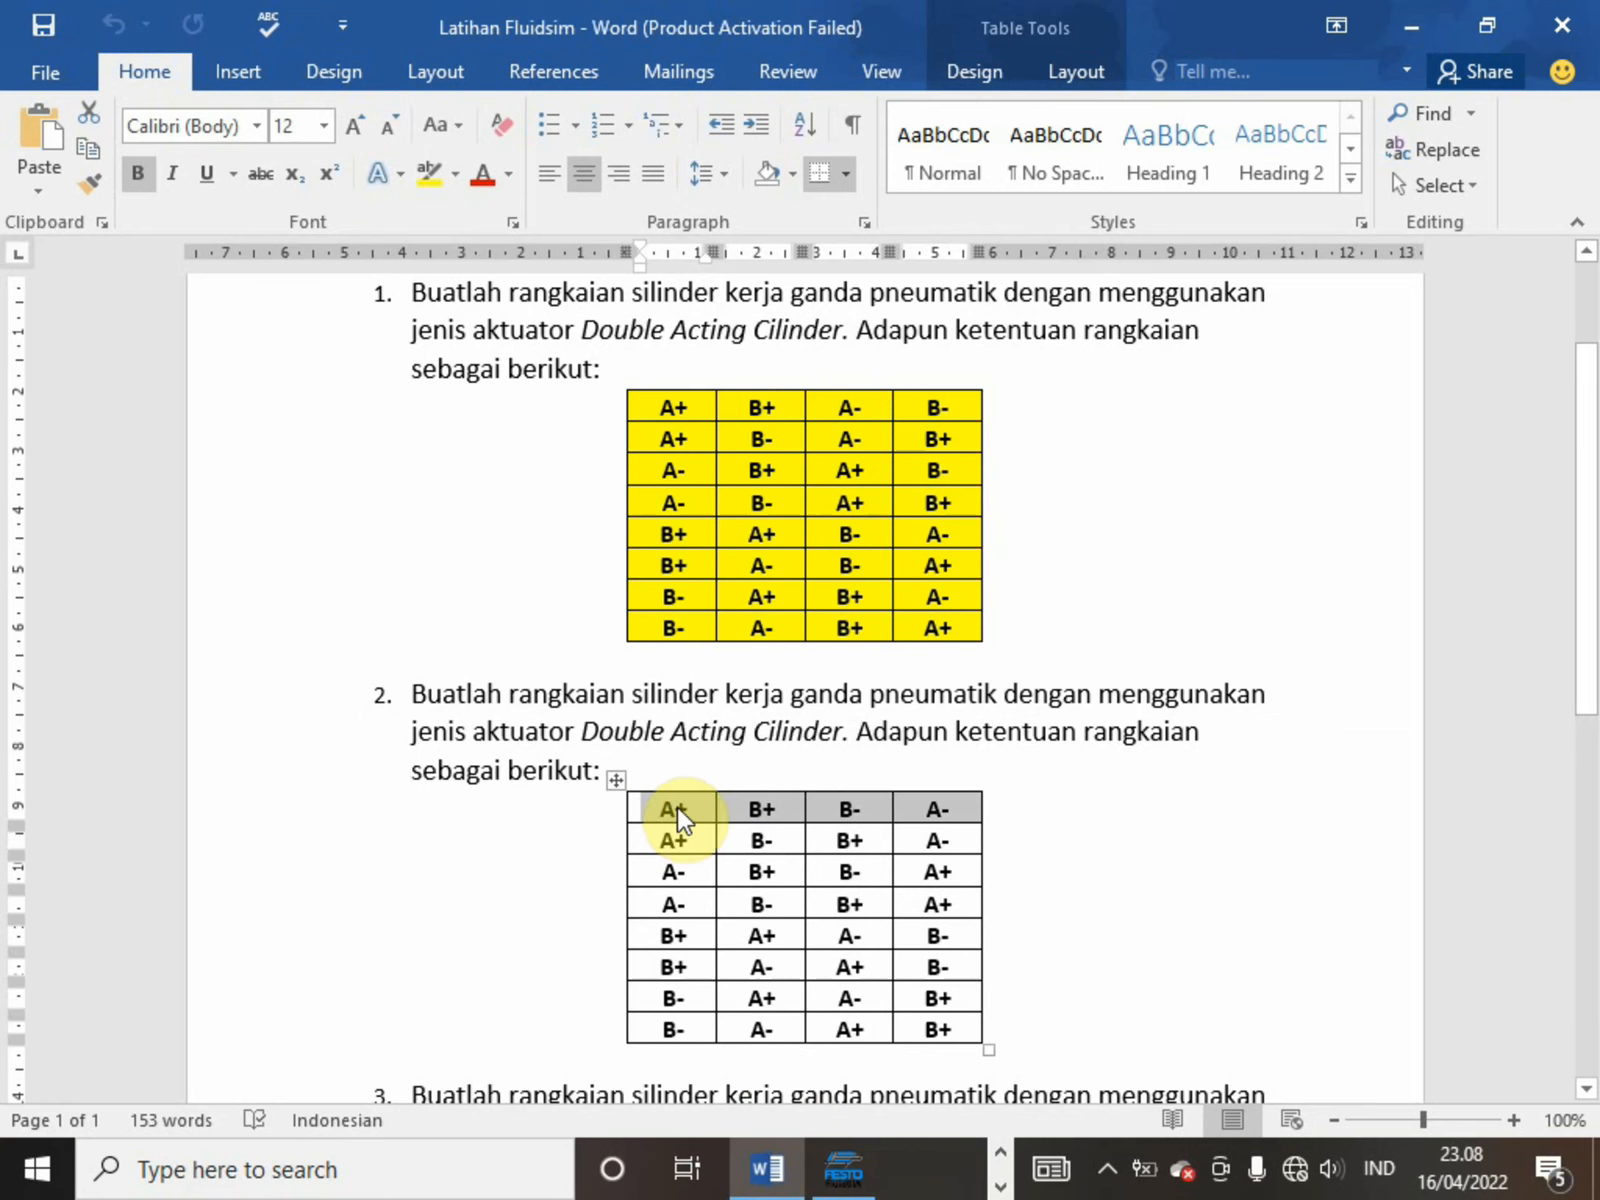
{"action": "left_click", "coordinate": [846, 1168]}
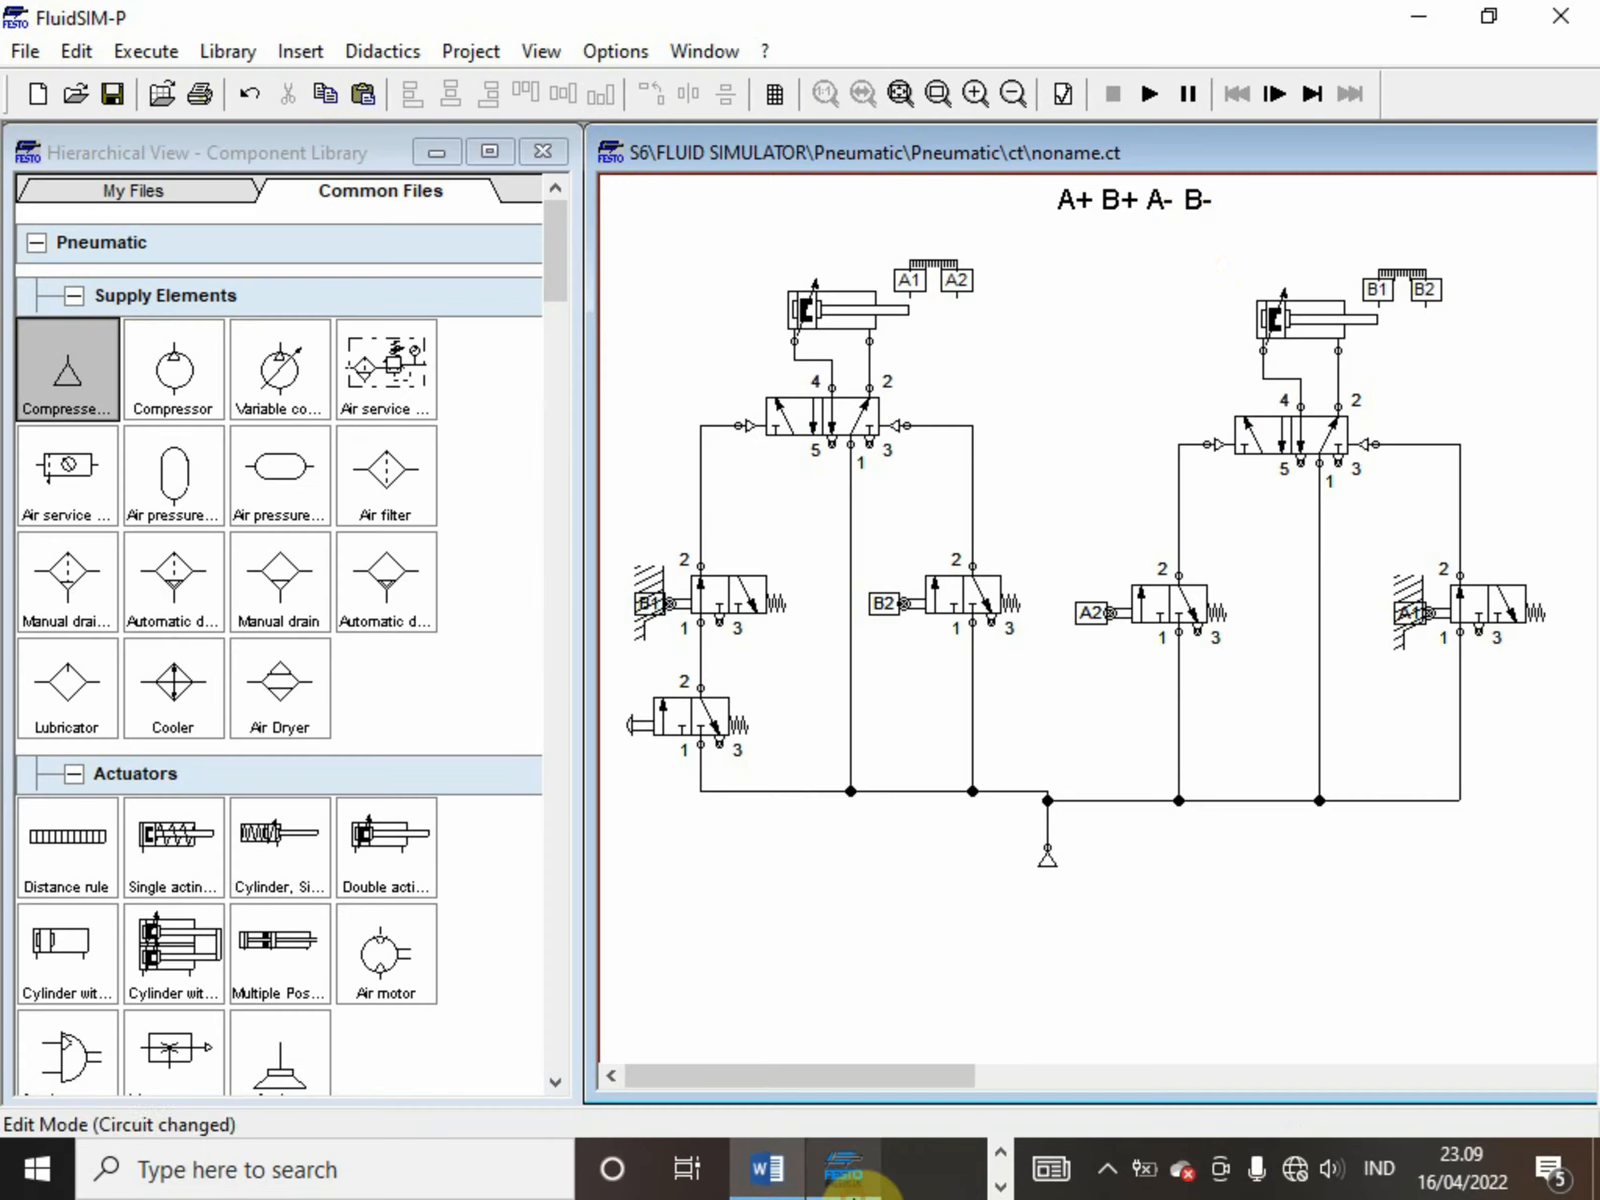
Change the circuit's title text to "A+ B+ B- A-"
{"action": "double_click", "coordinate": [1162, 201]}
{"action": "left_click", "coordinate": [685, 446]}
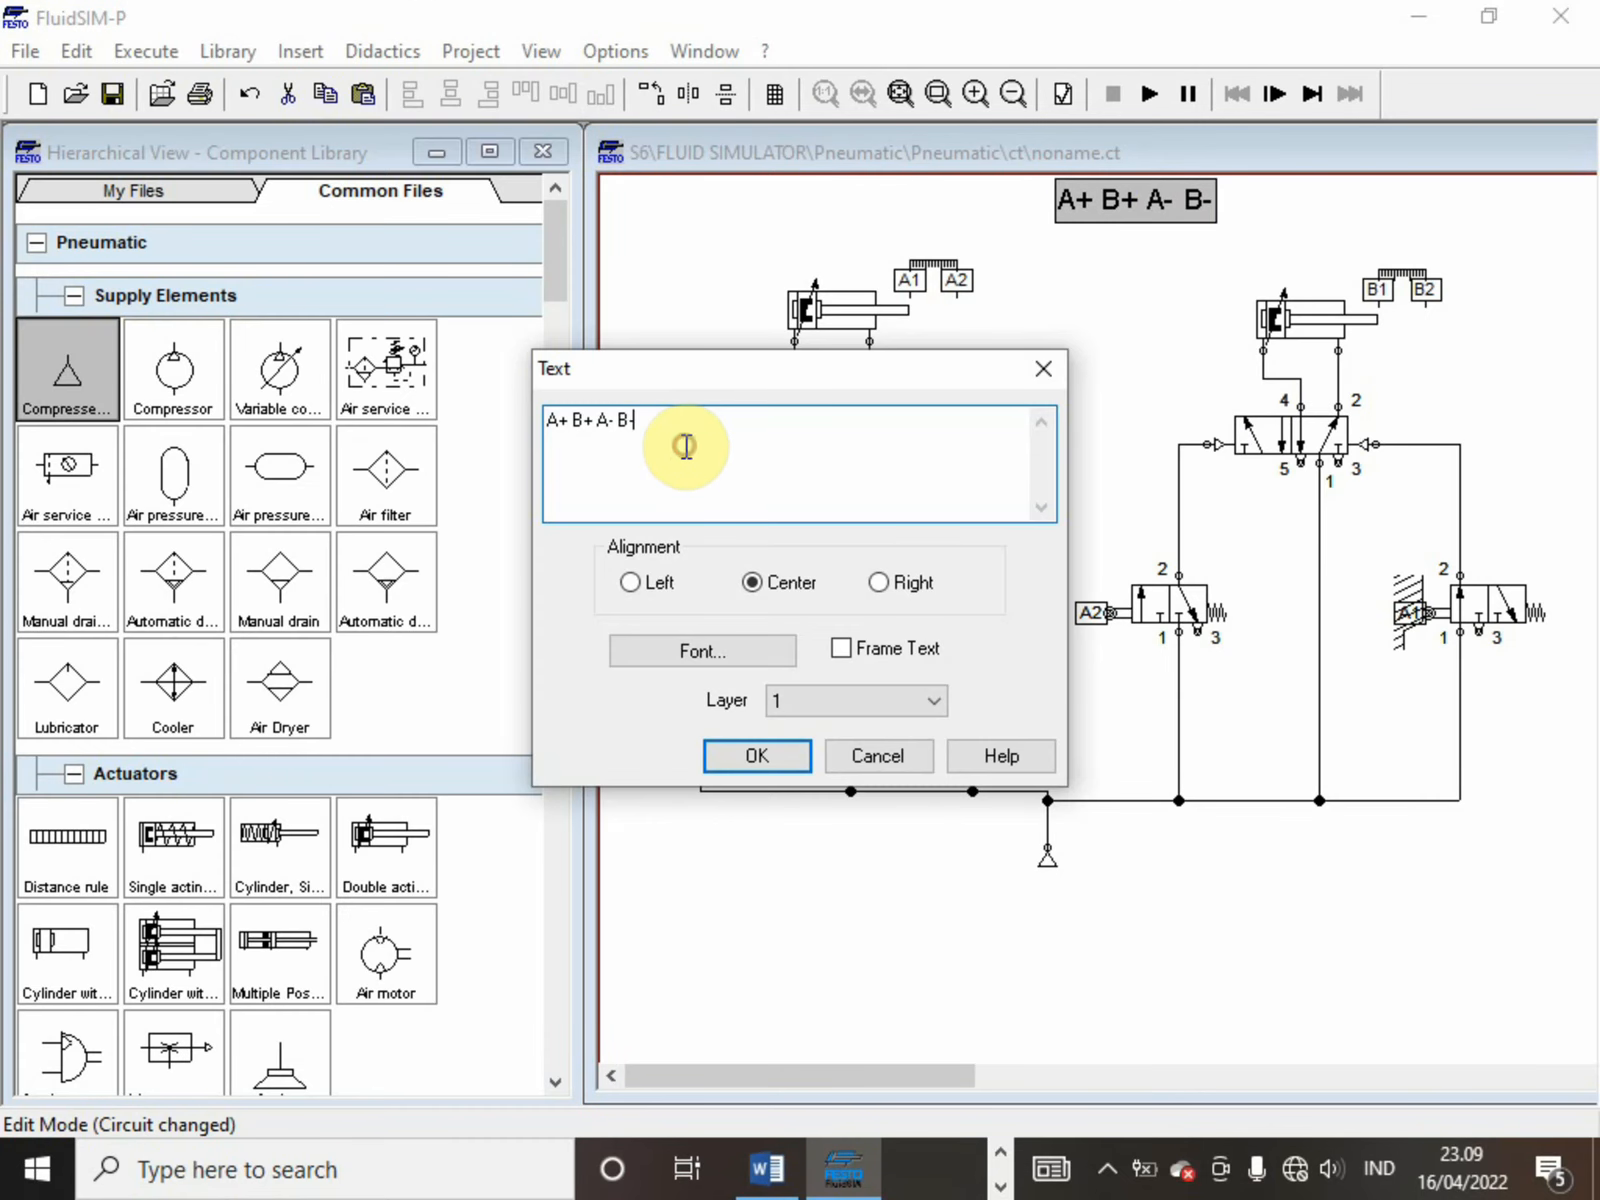
{"action": "type", "text": "B"}
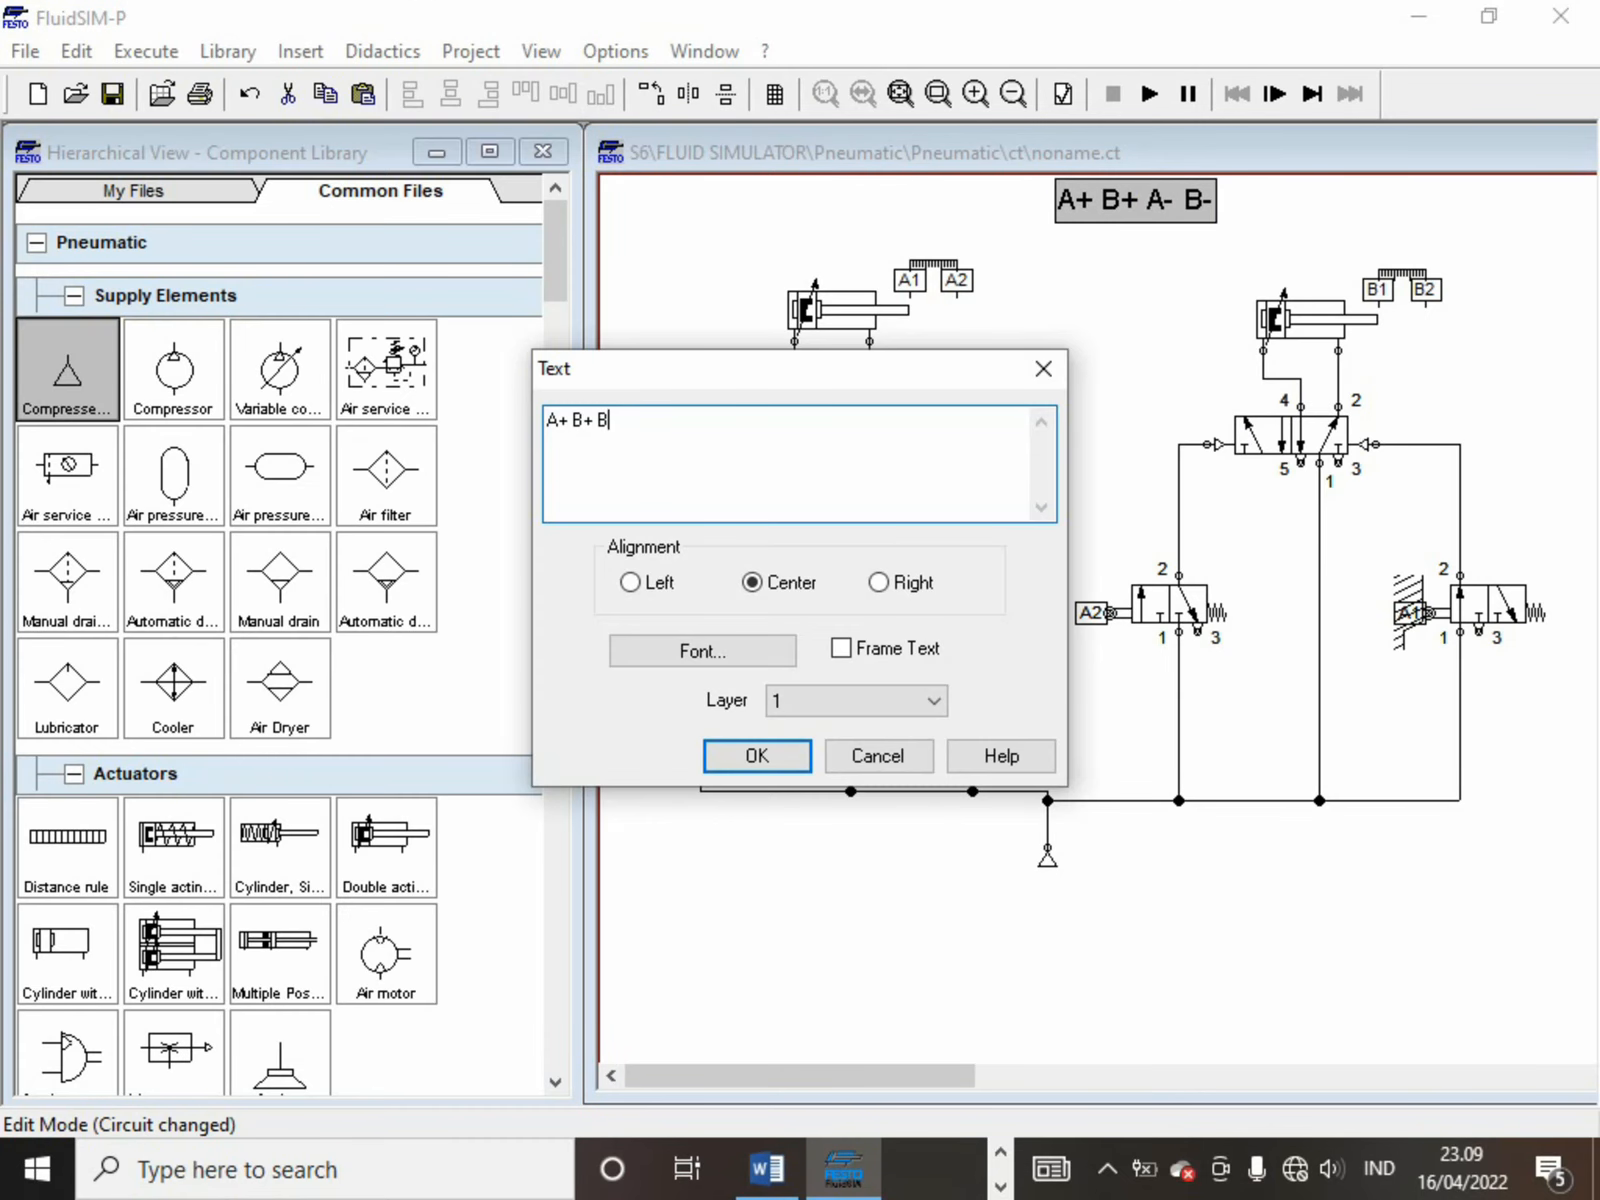
{"action": "type", "text": "- A-"}
{"action": "key", "text": "Return"}
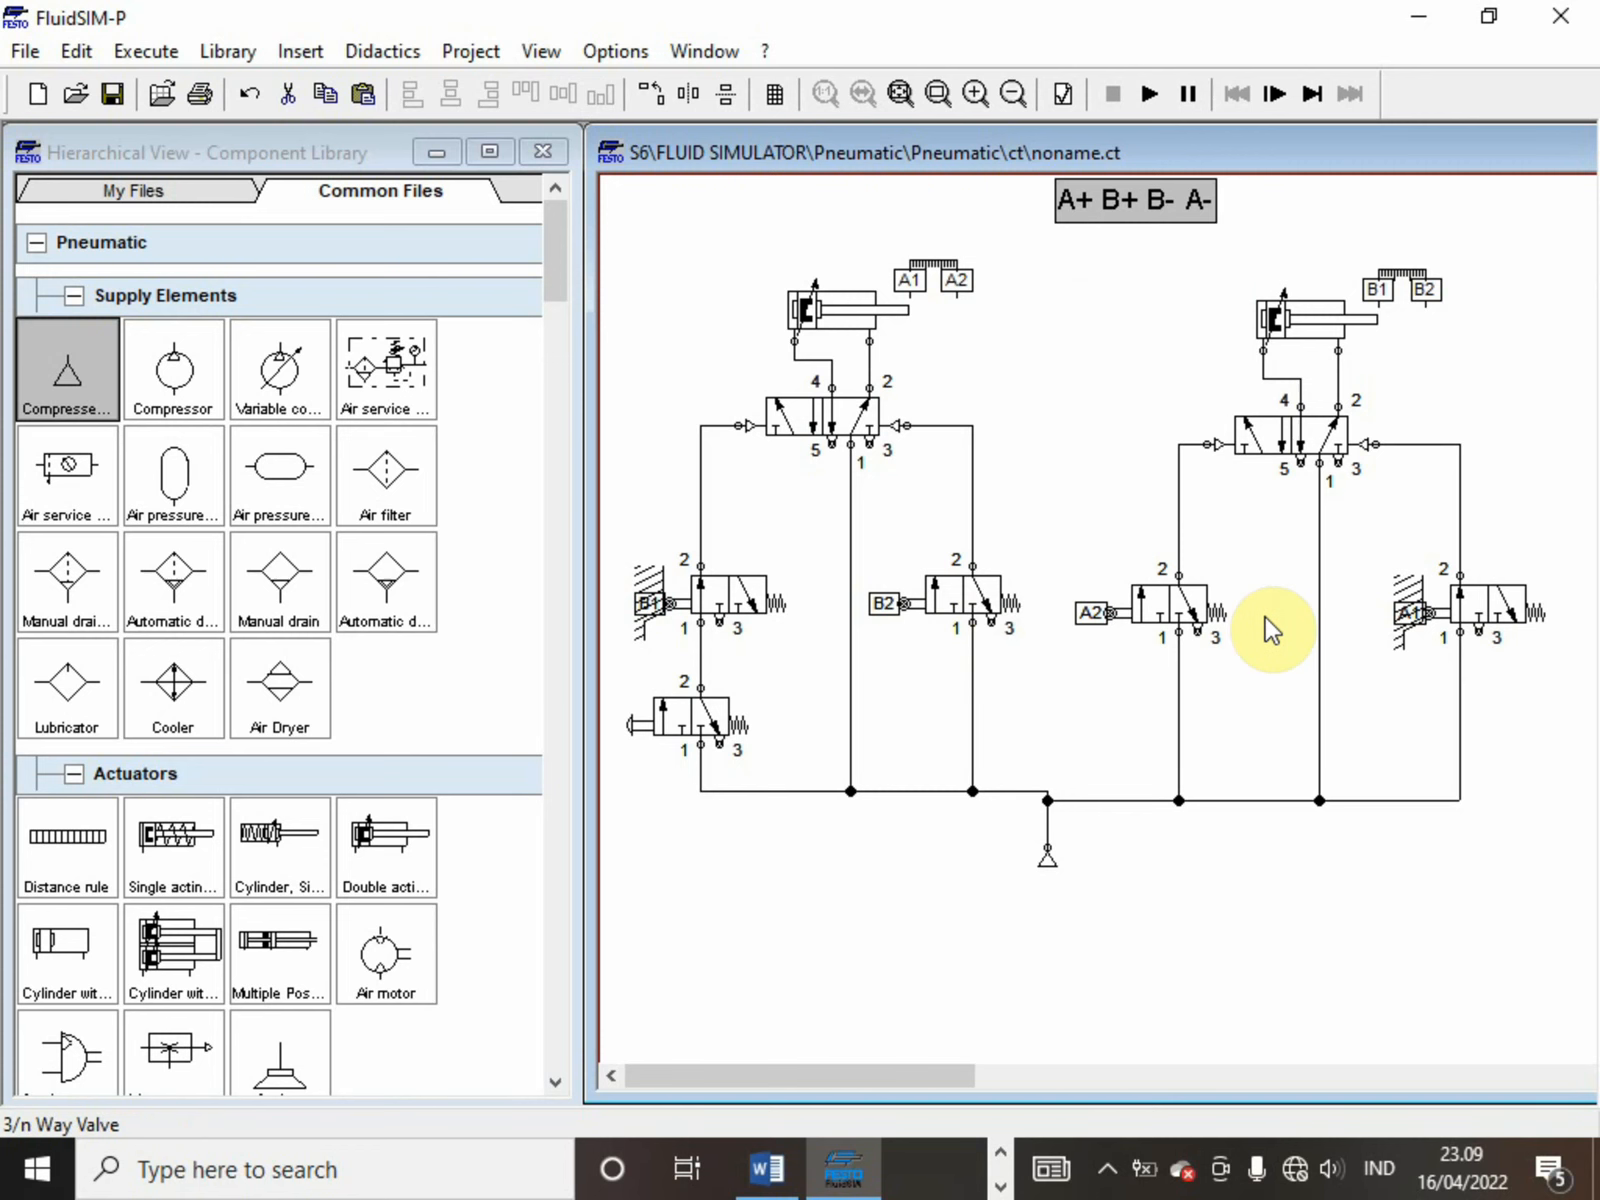
Relabel the mechanical connection of the second cylinder's right roller valve B2
{"action": "double_click", "coordinate": [1399, 612]}
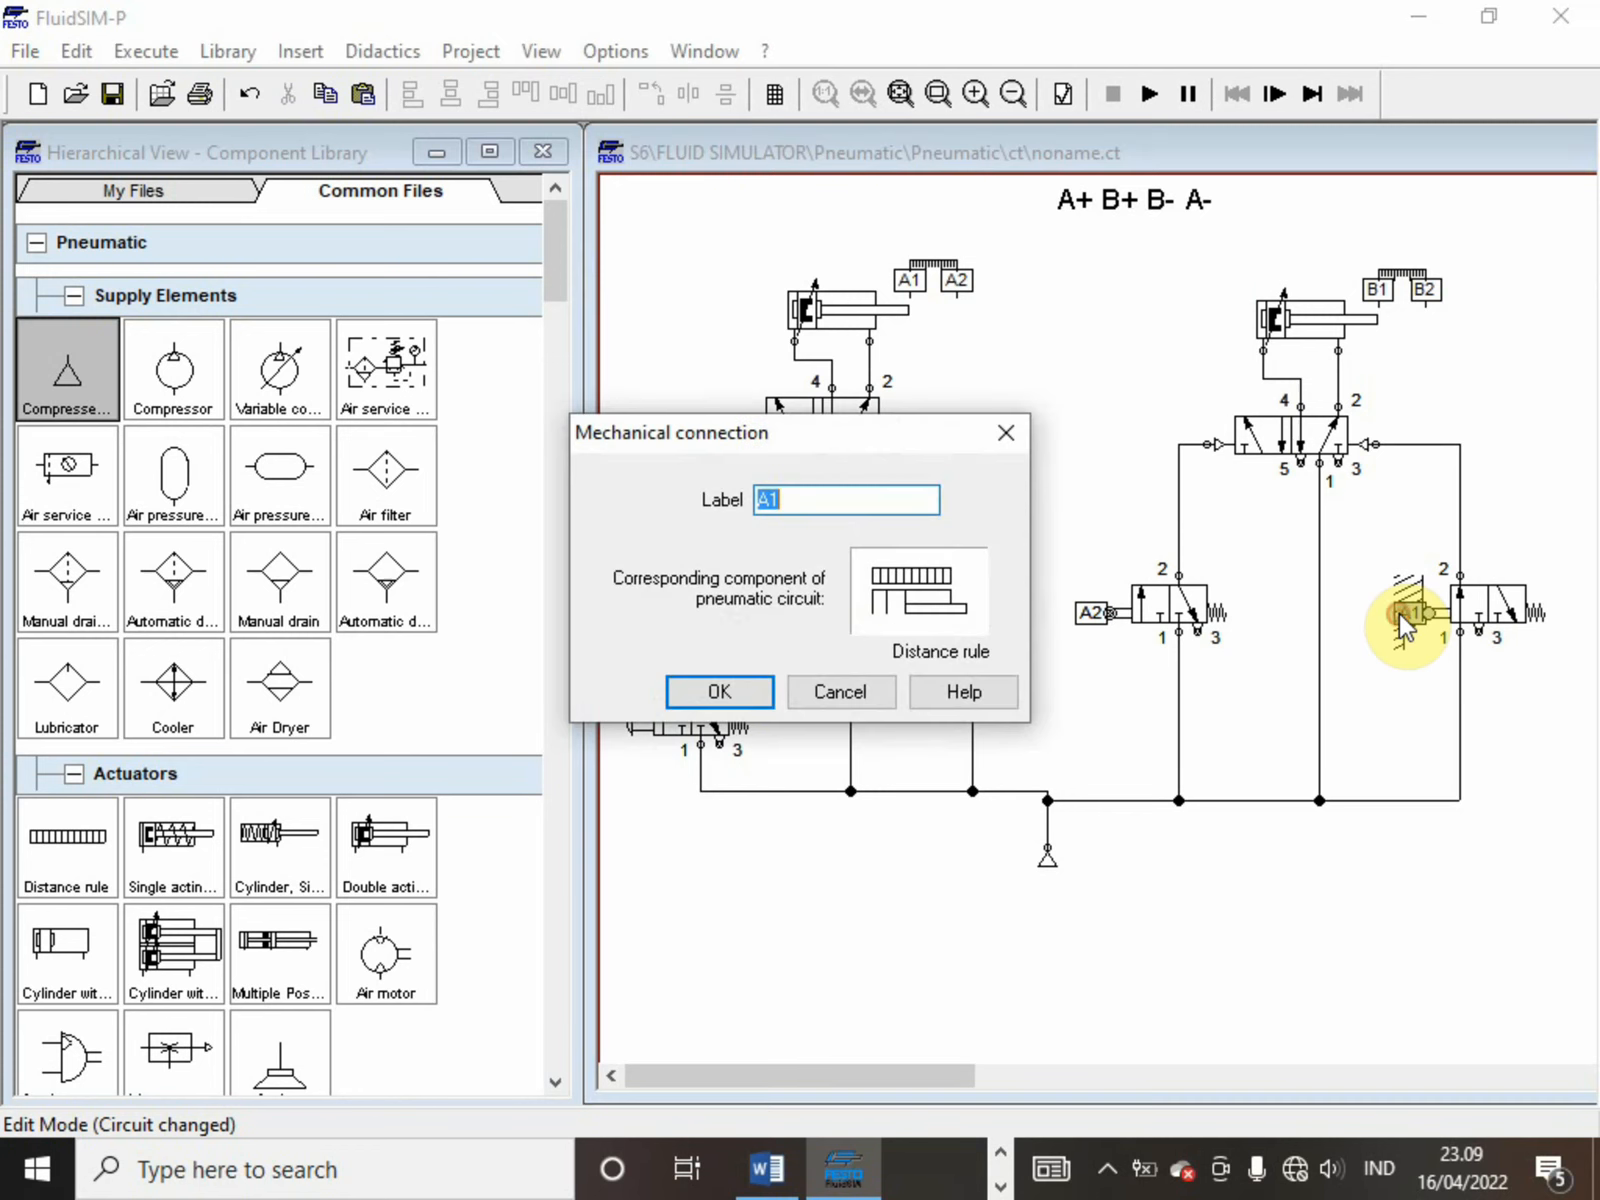
{"action": "type", "text": "B2"}
{"action": "key", "text": "Return"}
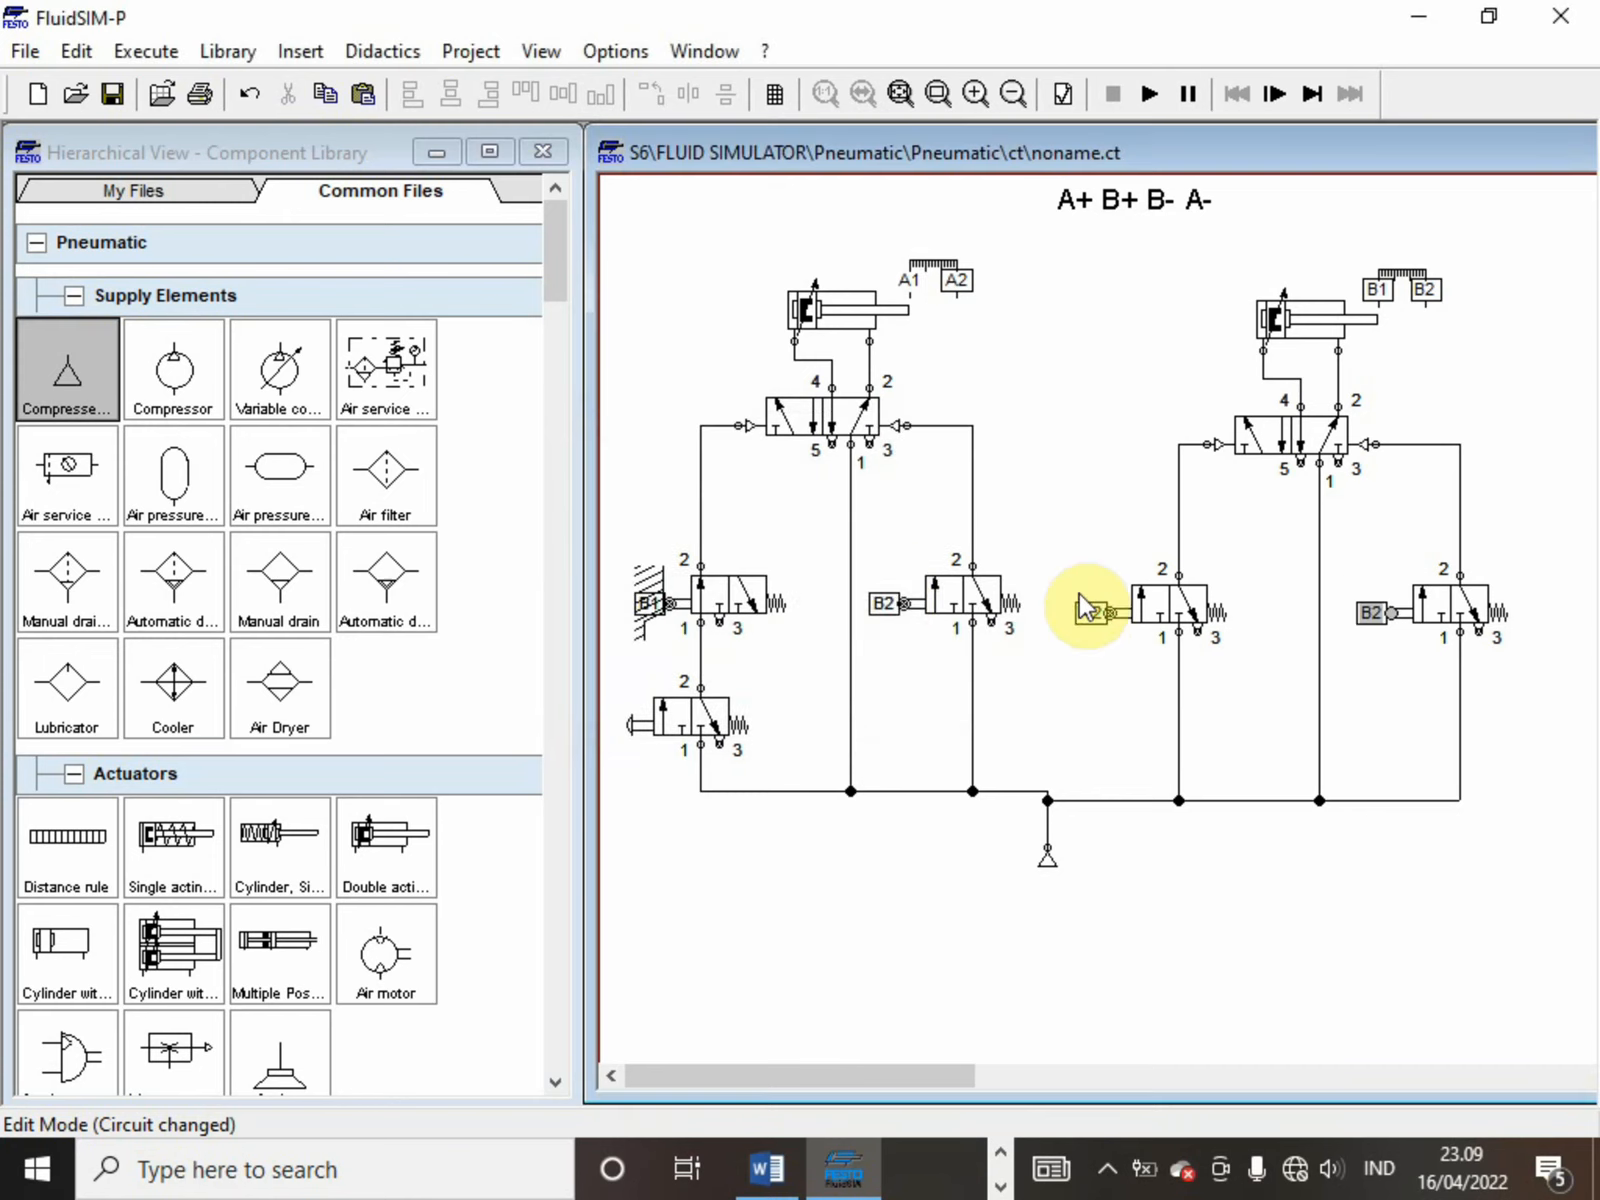
Relabel the first cylinder's roller valves, with B1 on the right valve and A1 on the left valve
{"action": "double_click", "coordinate": [900, 601]}
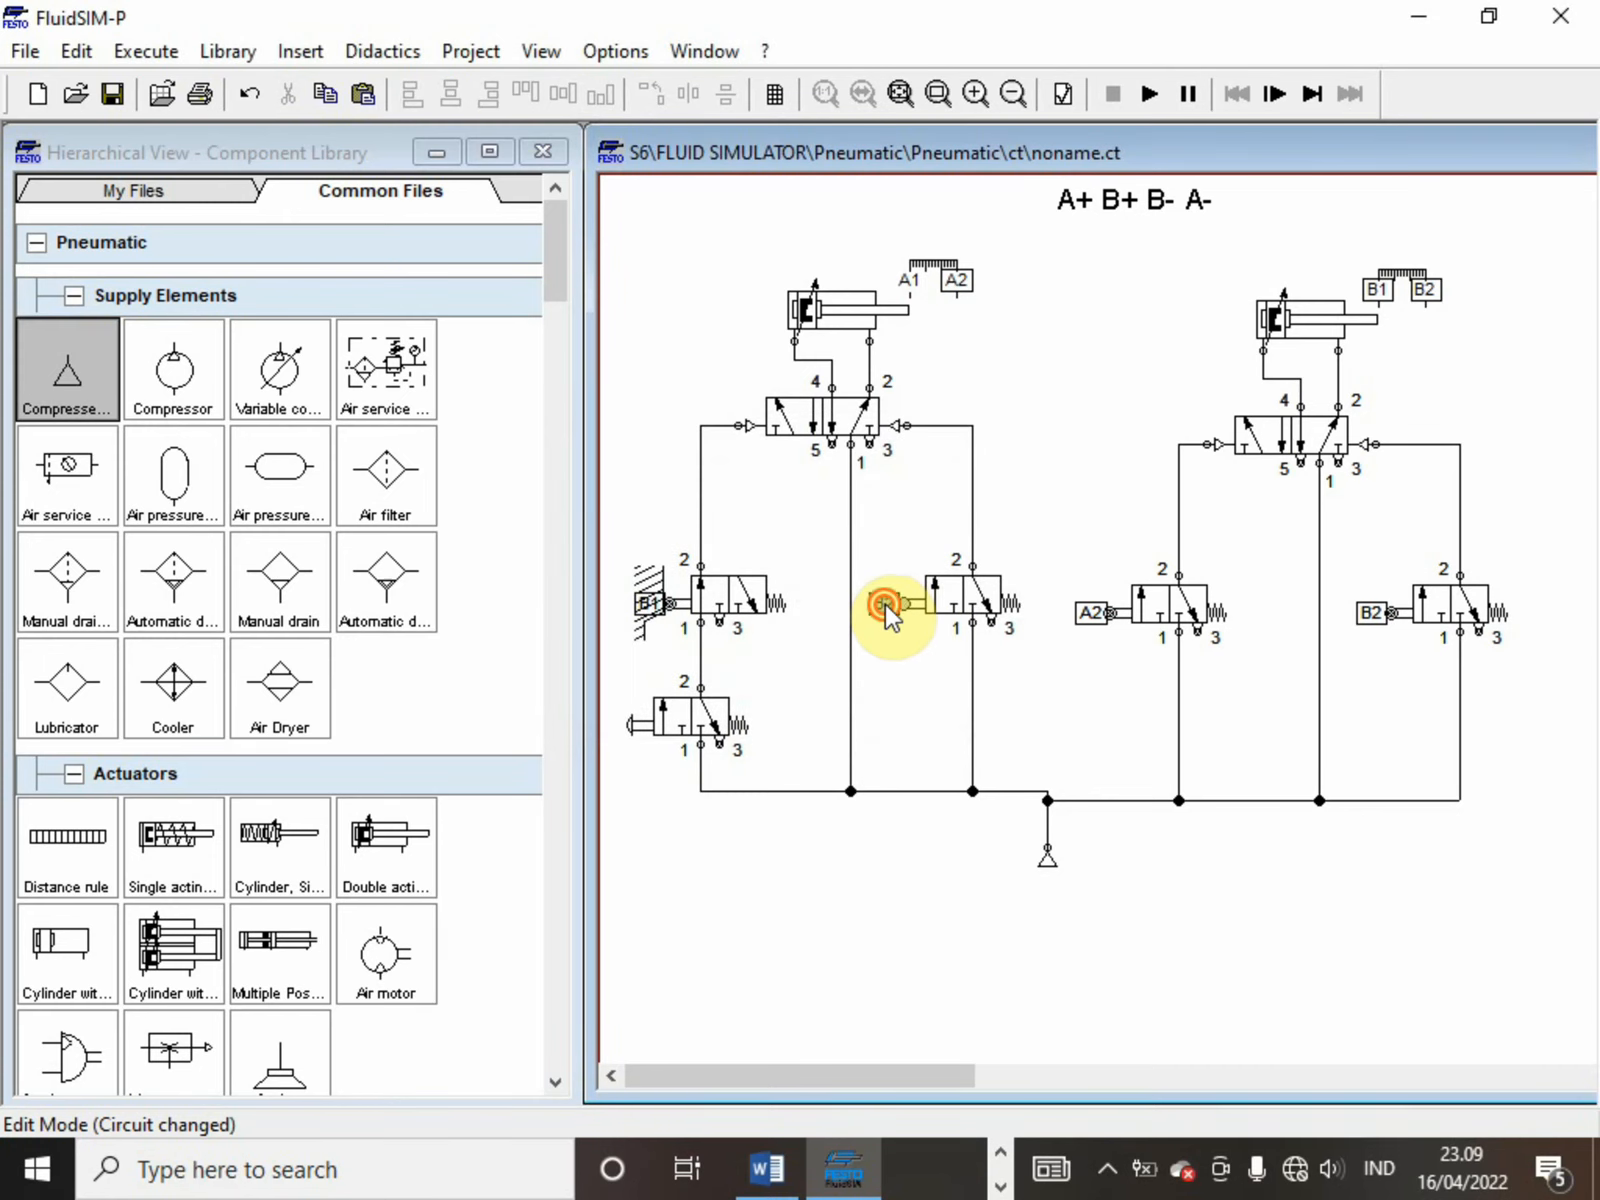
{"action": "type", "text": "B1"}
{"action": "key", "text": "Return"}
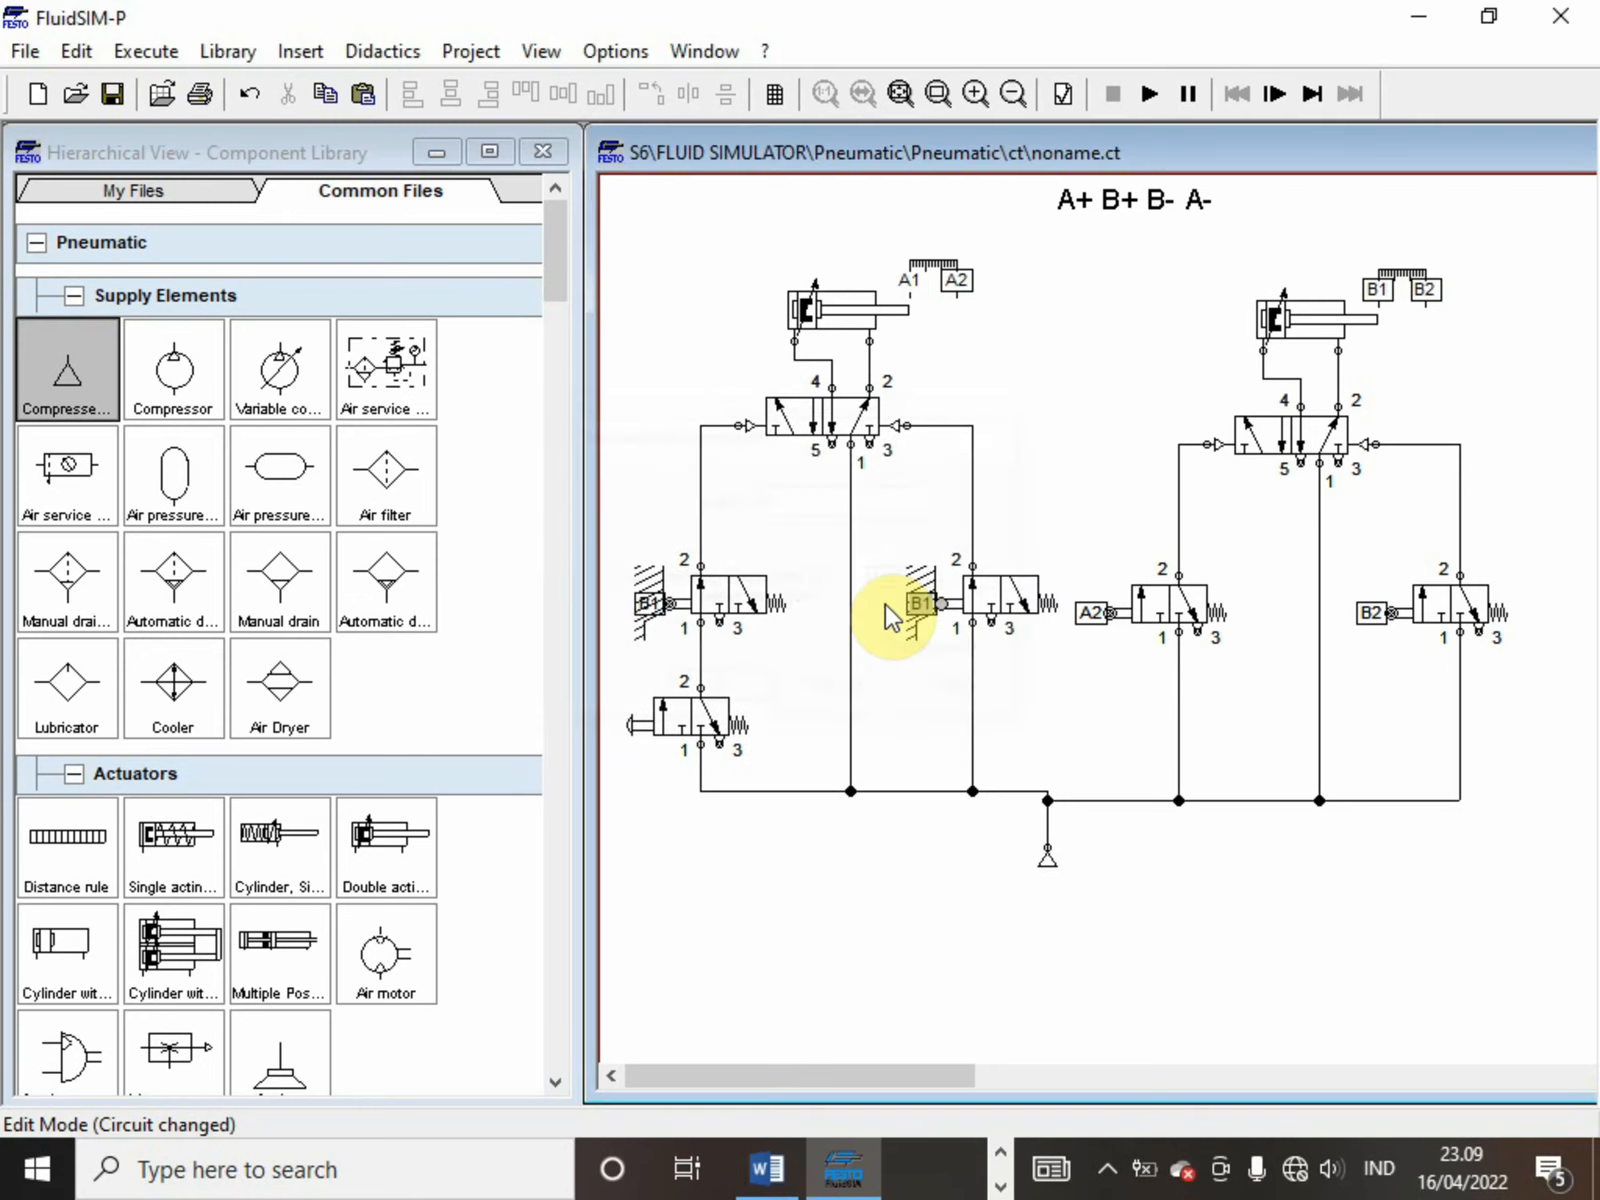
{"action": "double_click", "coordinate": [646, 603]}
{"action": "type", "text": "A1"}
{"action": "key", "text": "Return"}
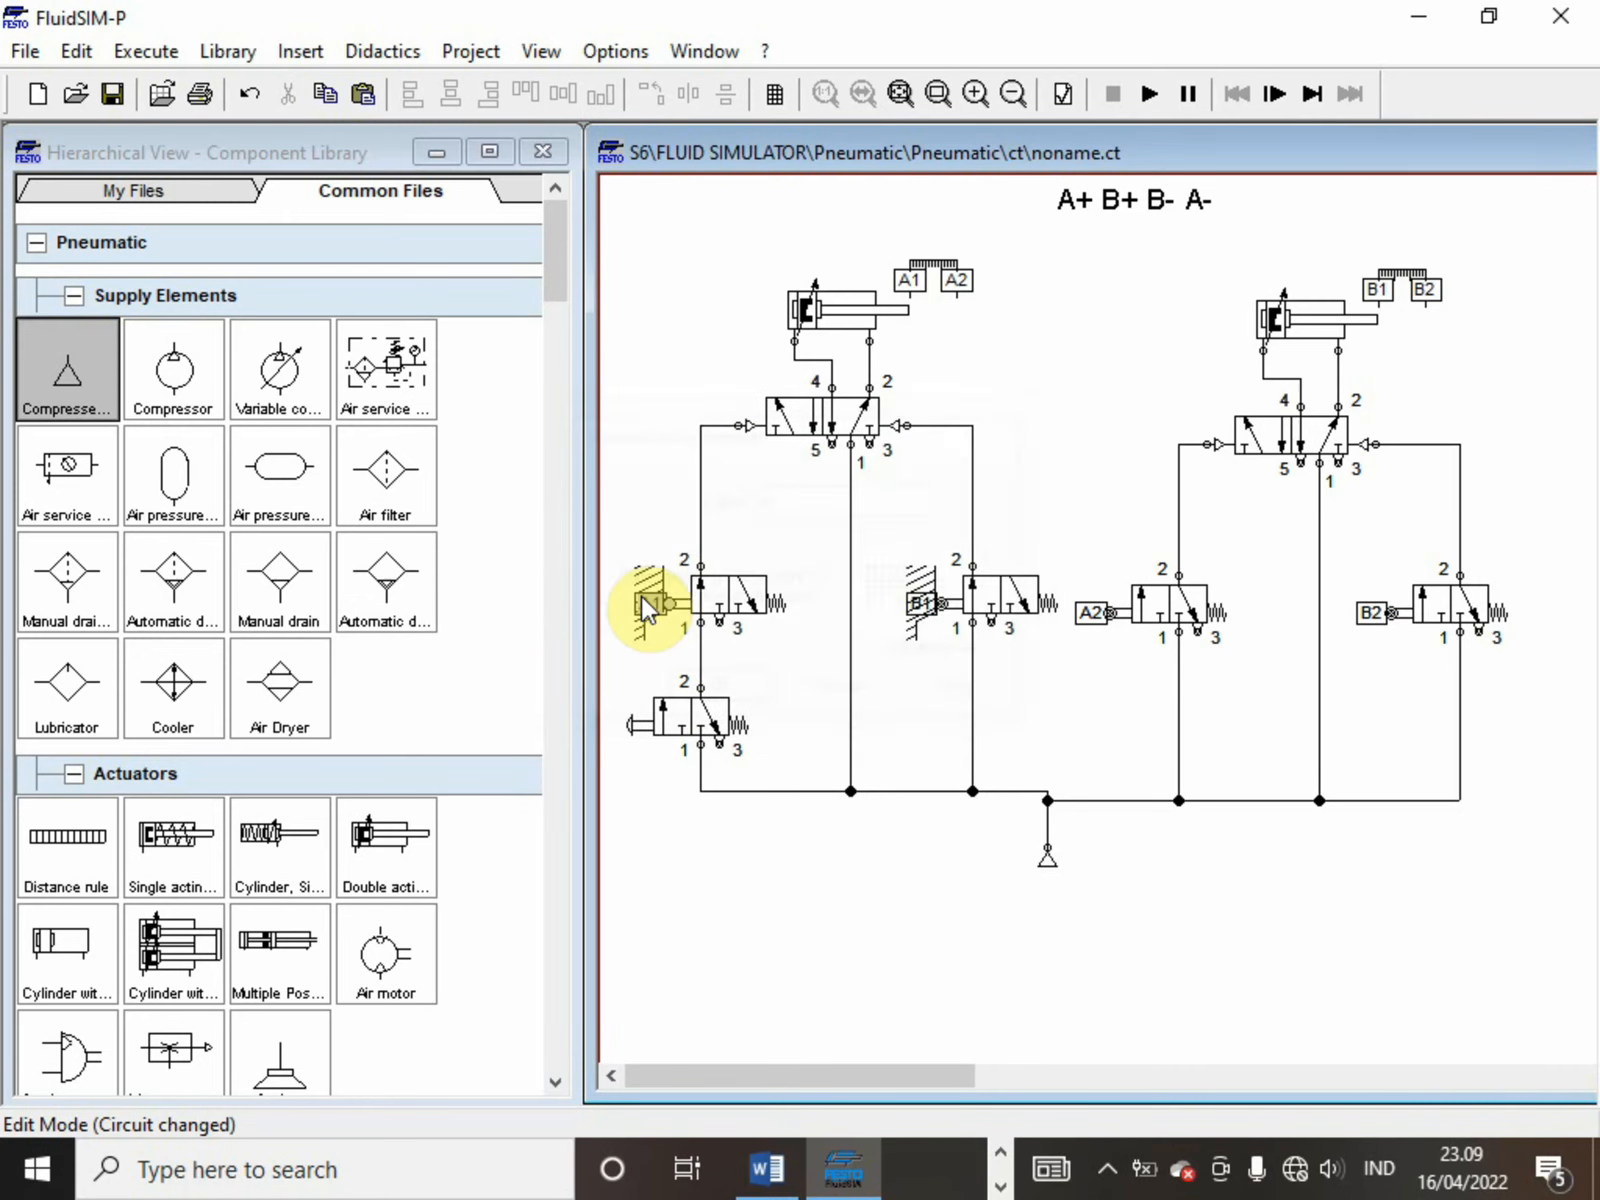
Run the simulation, actuate the push-button valve several times to test the A+ B+ B- A- sequence, and stop the simulation
{"action": "left_click", "coordinate": [1152, 92]}
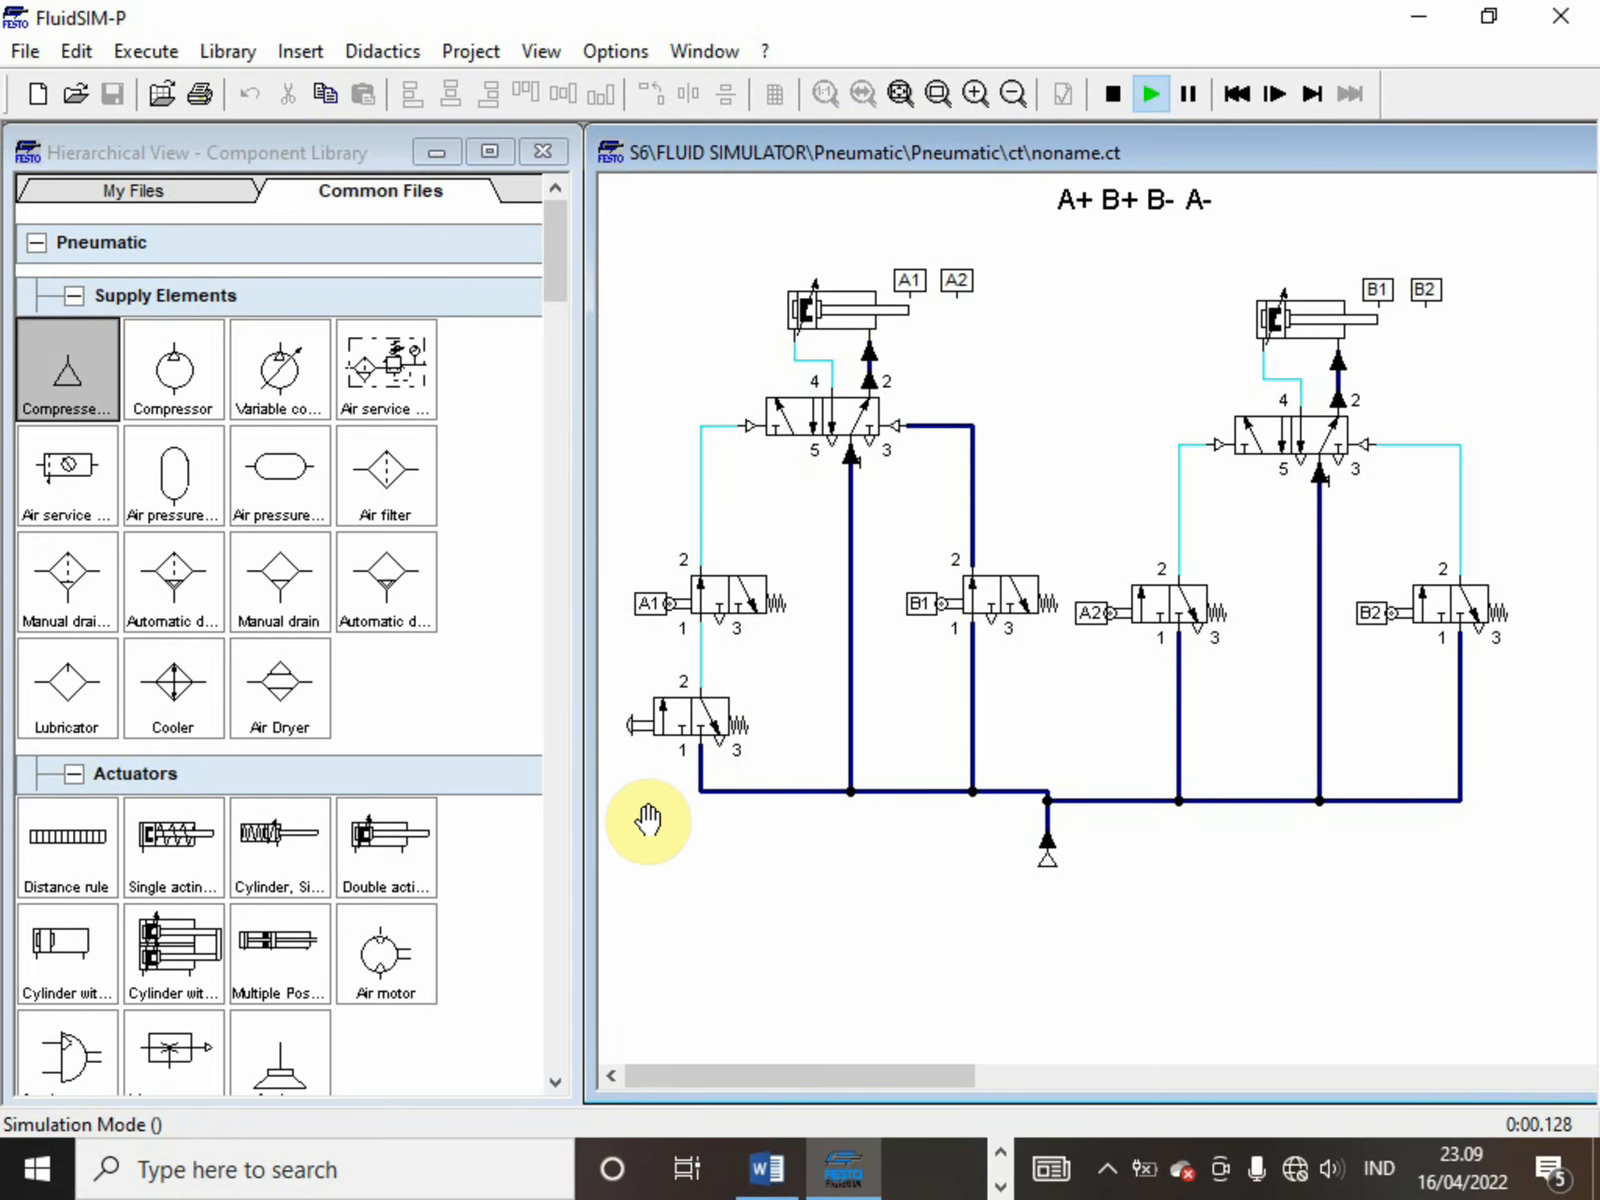
{"action": "left_click", "coordinate": [705, 724]}
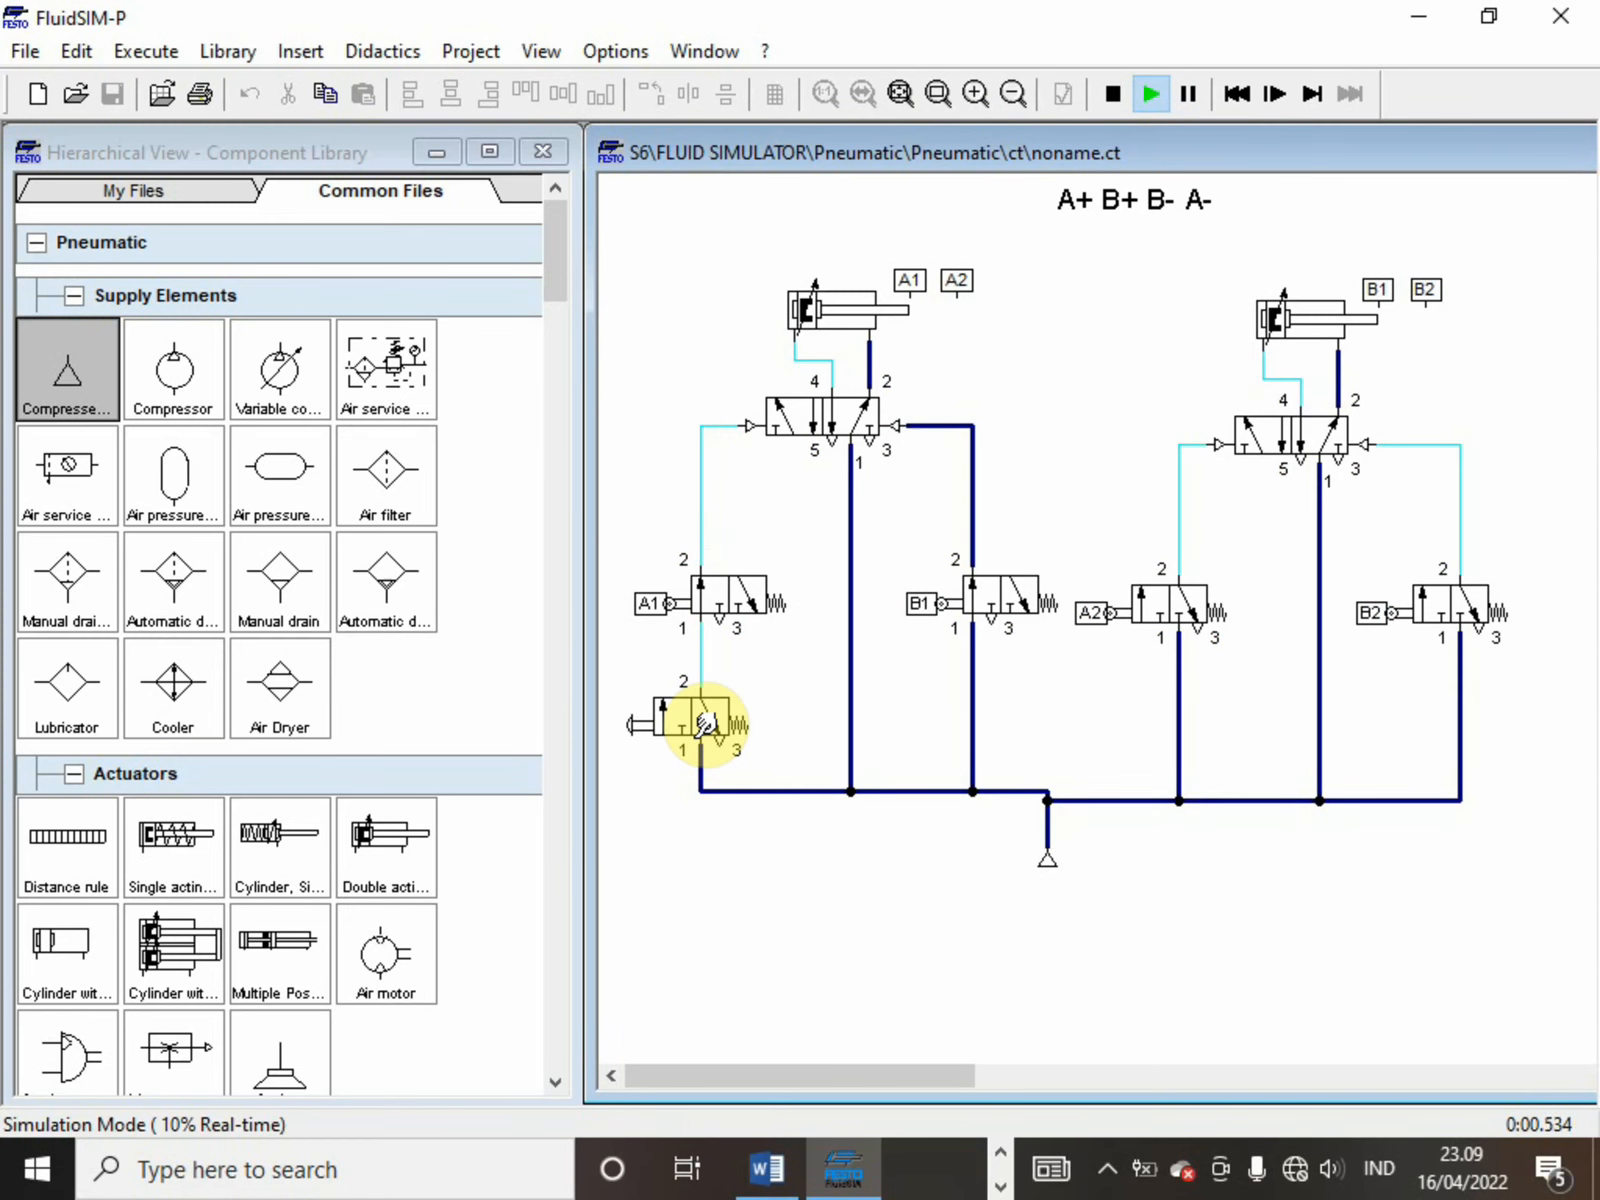
{"action": "left_click", "coordinate": [705, 722]}
{"action": "left_click", "coordinate": [705, 724]}
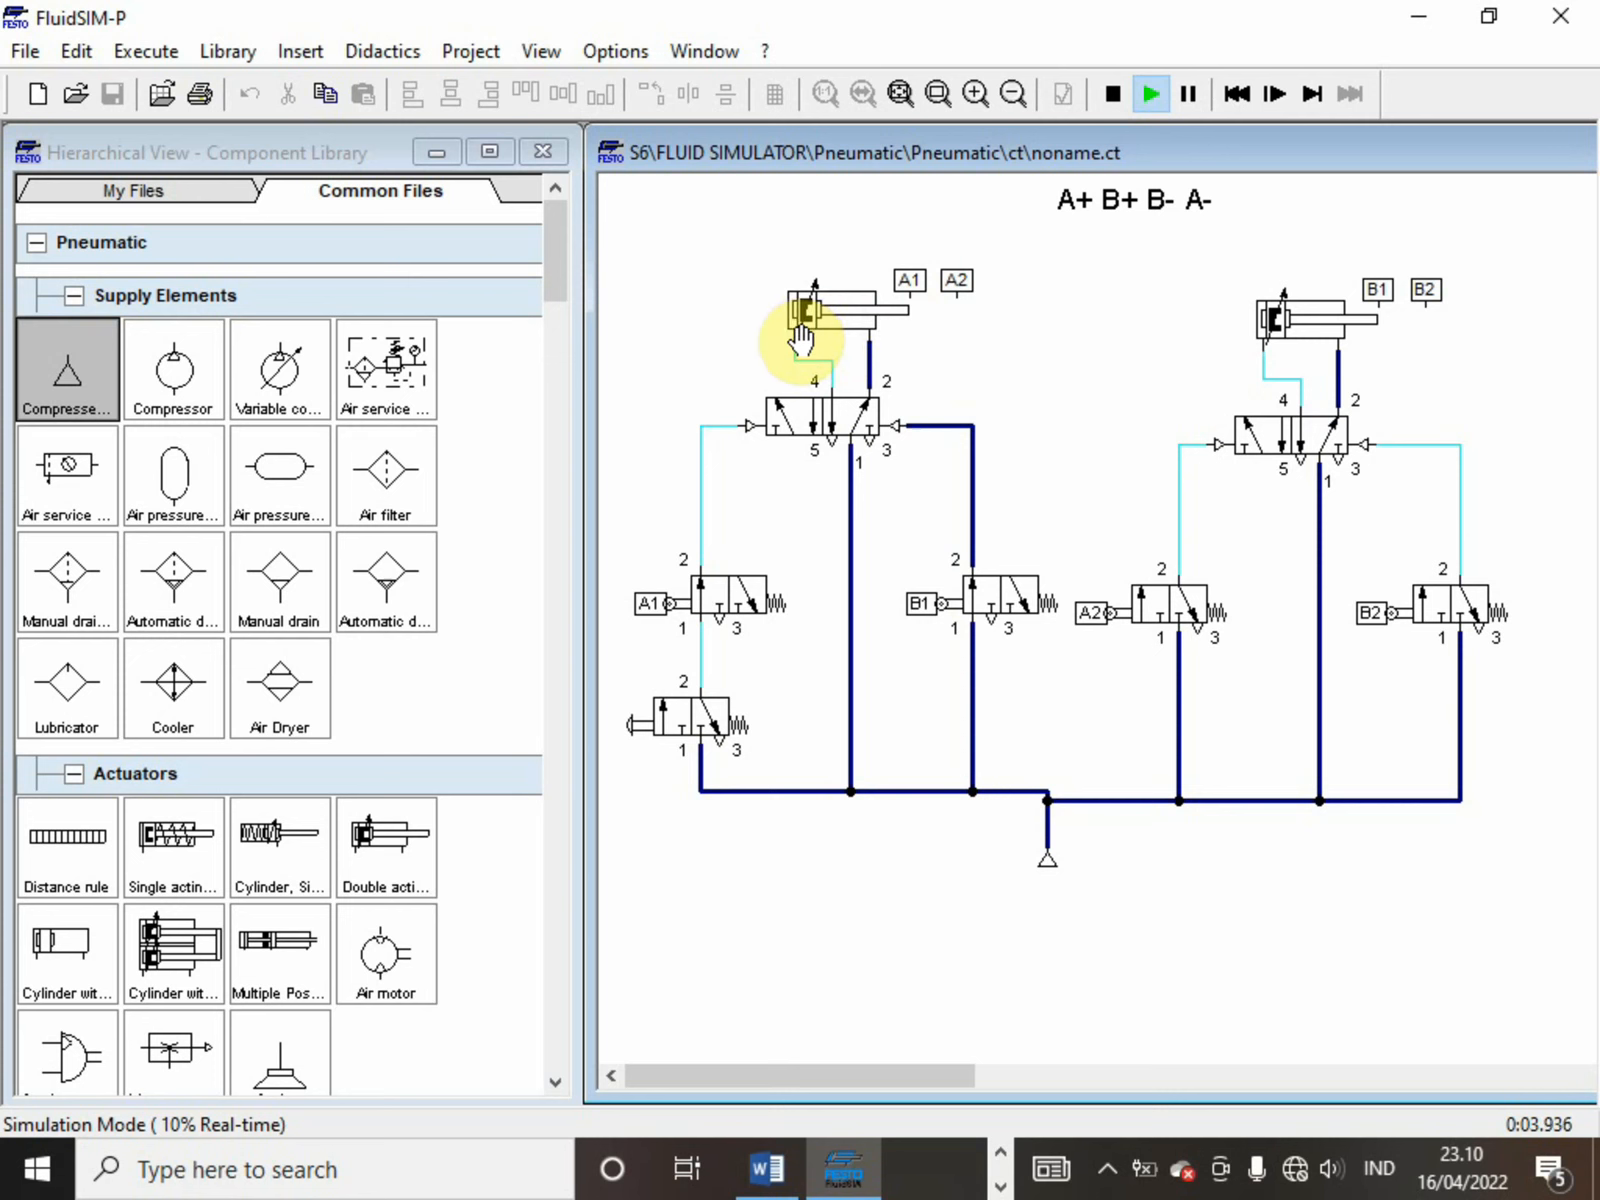
{"action": "left_click", "coordinate": [712, 716]}
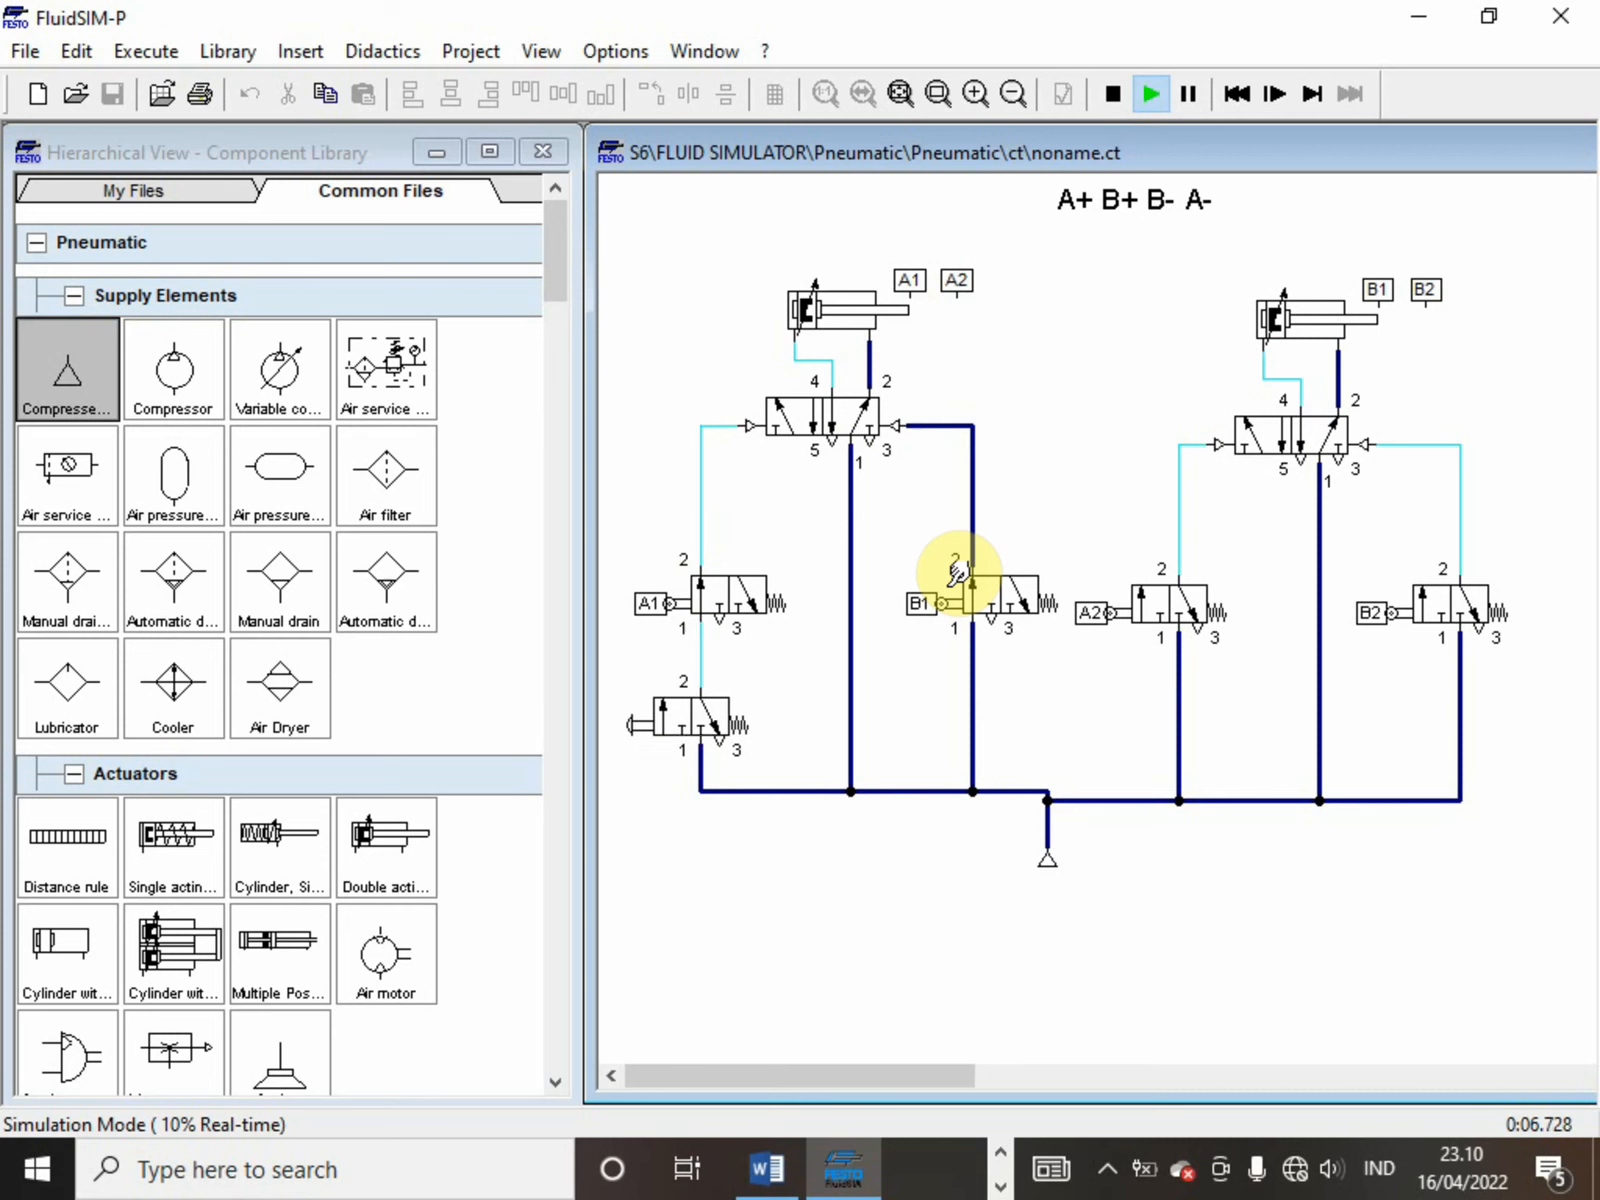
{"action": "left_click", "coordinate": [1116, 95]}
{"action": "left_click", "coordinate": [972, 596]}
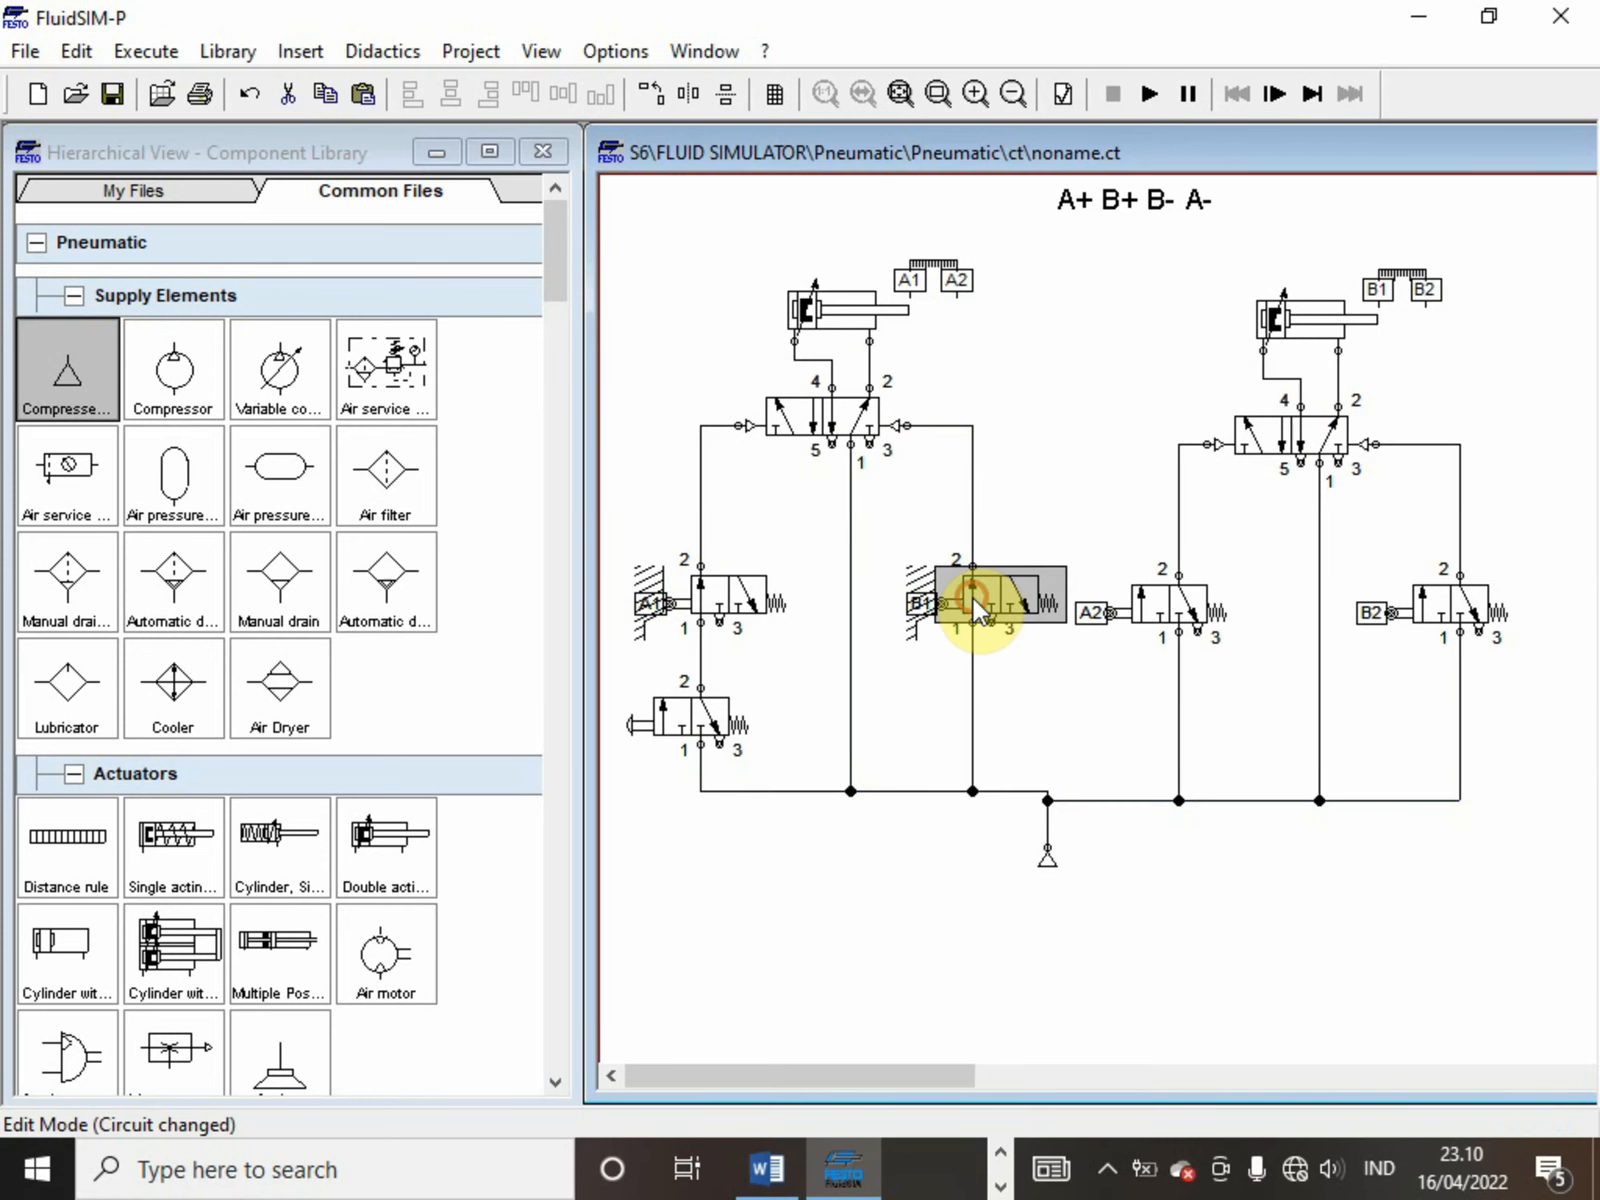
{"action": "double_click", "coordinate": [972, 598]}
{"action": "left_click", "coordinate": [585, 525]}
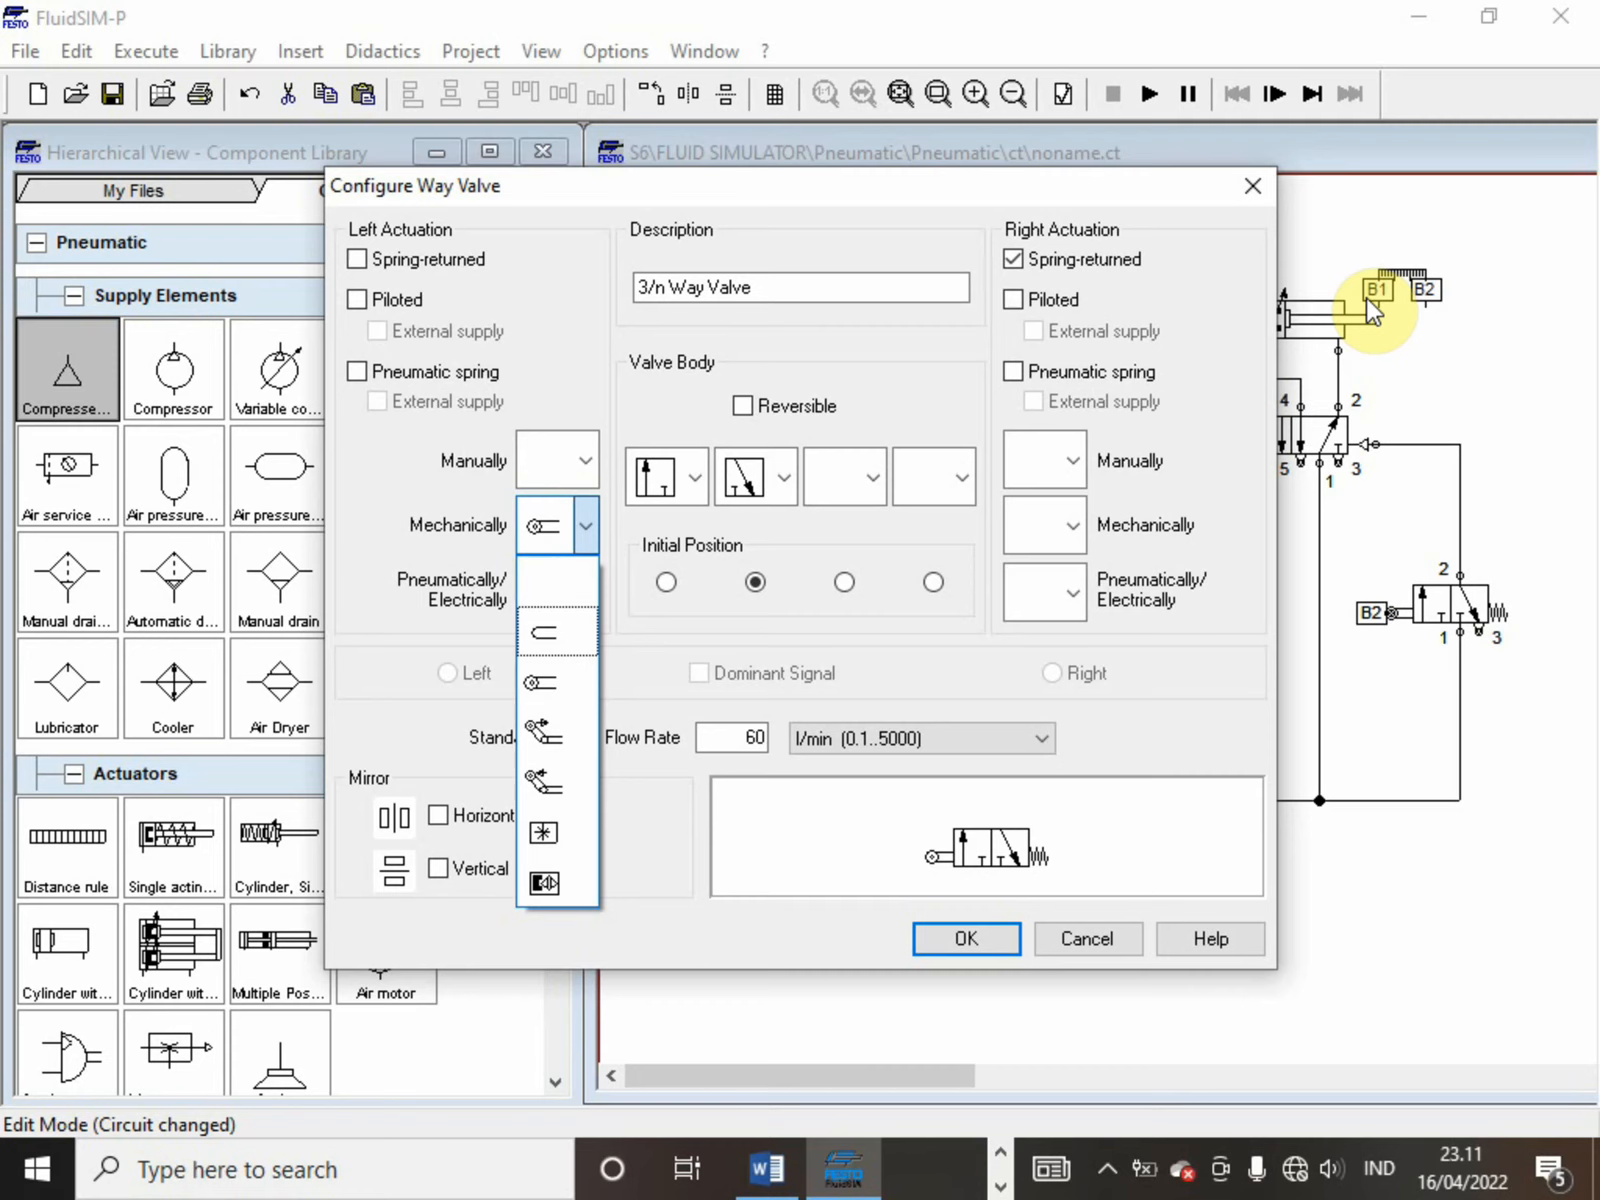
{"action": "left_click", "coordinate": [1266, 196]}
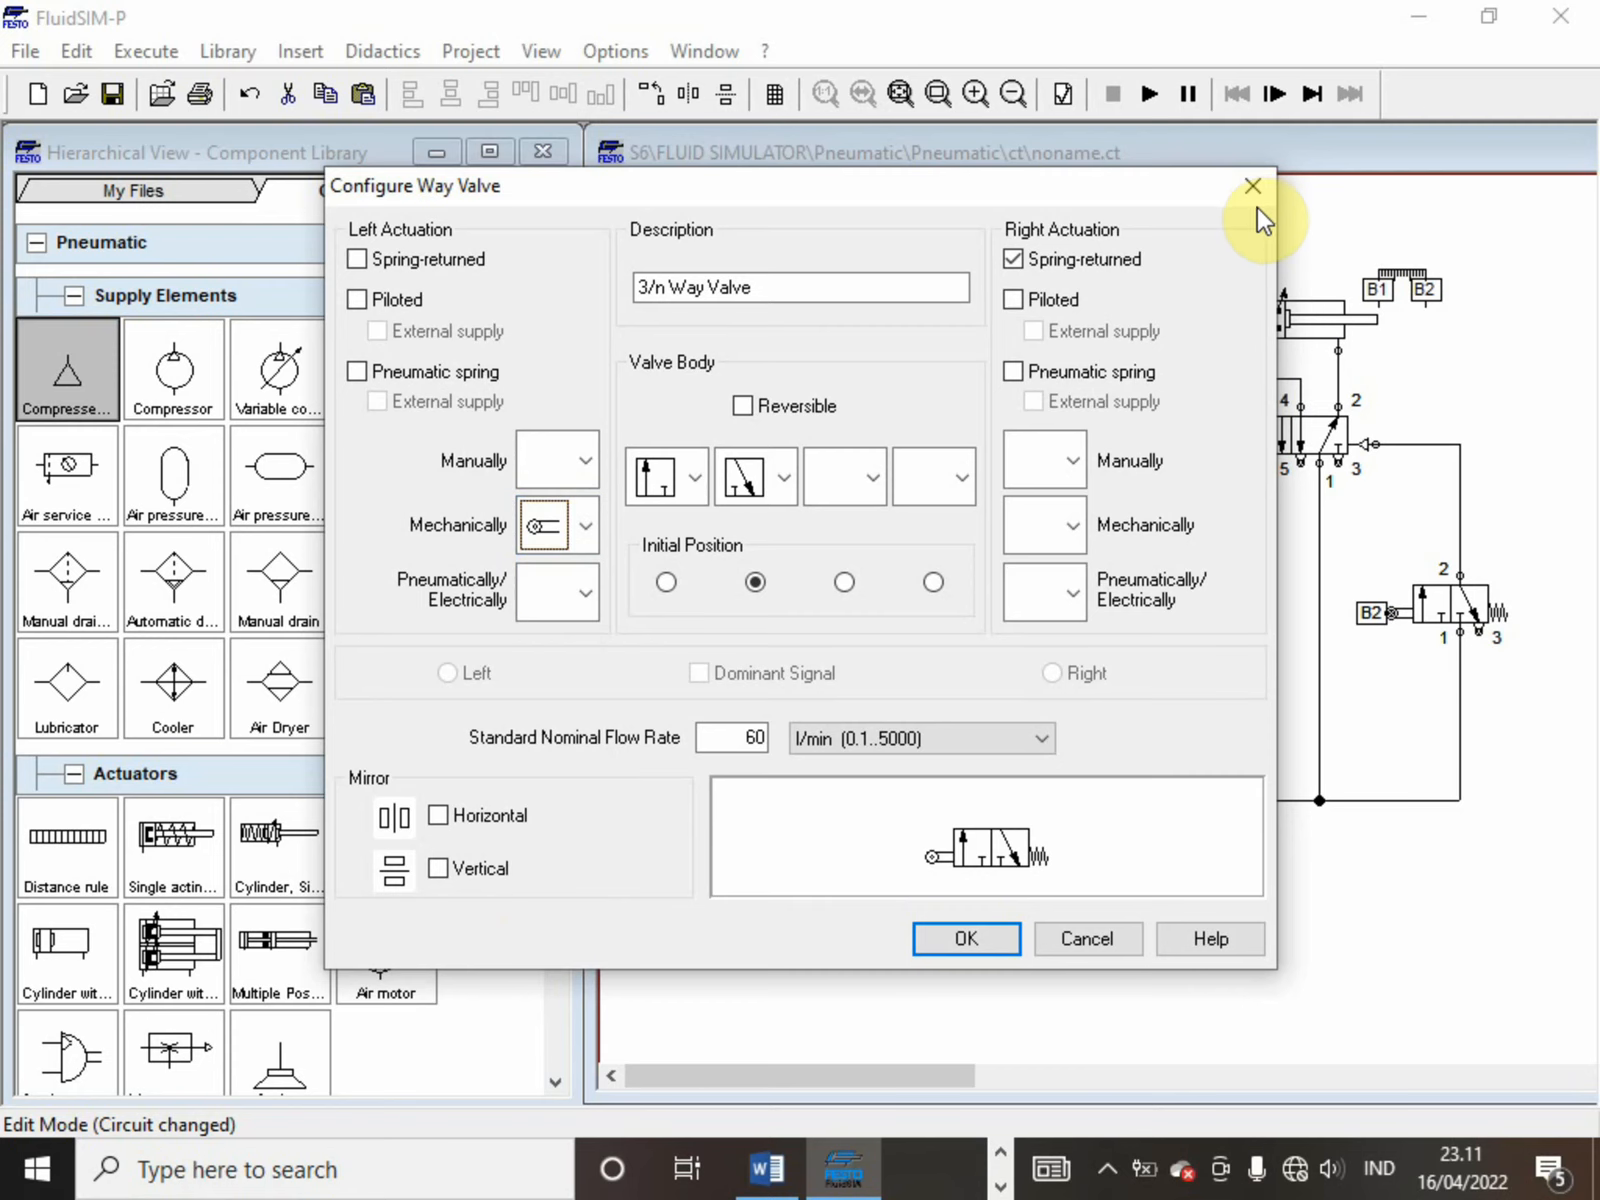
{"action": "left_click", "coordinate": [1252, 196]}
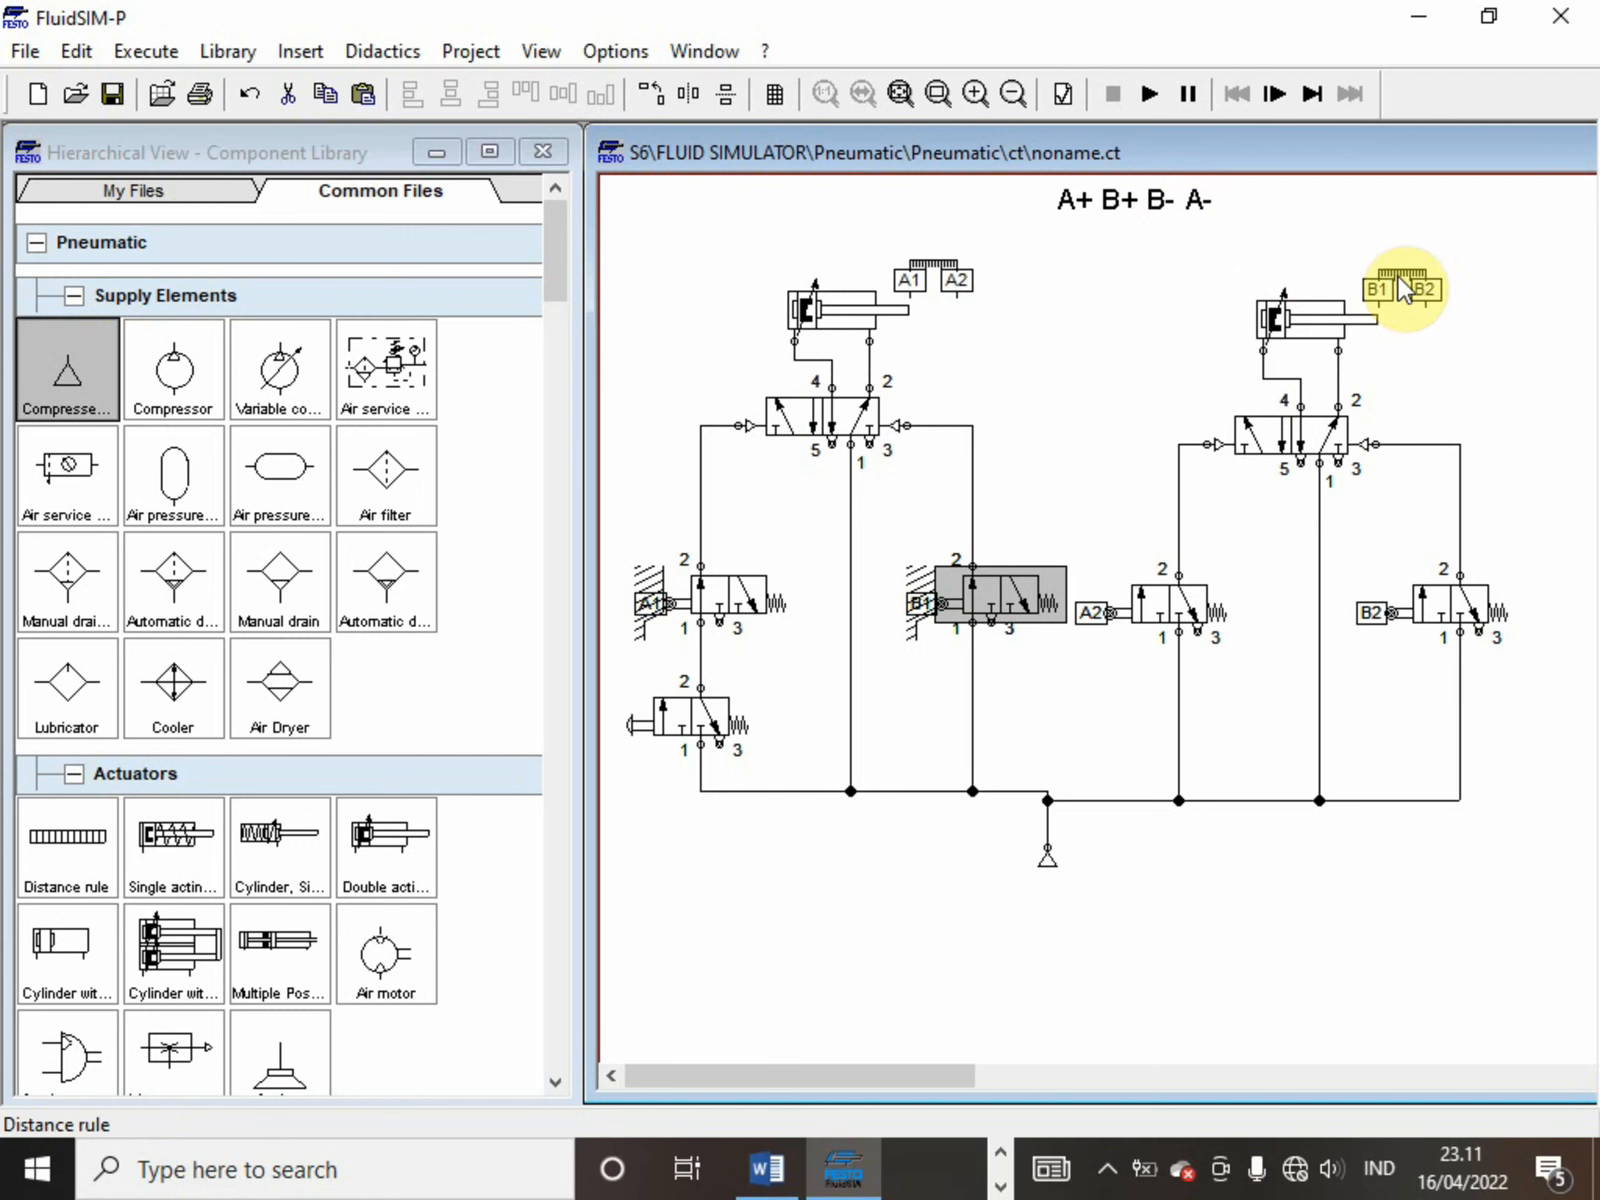
Set the left mechanical actuation of the first cylinder's B1 roller valve to the second of the two one-way roller lever types
{"action": "mouse_move", "coordinate": [1396, 280]}
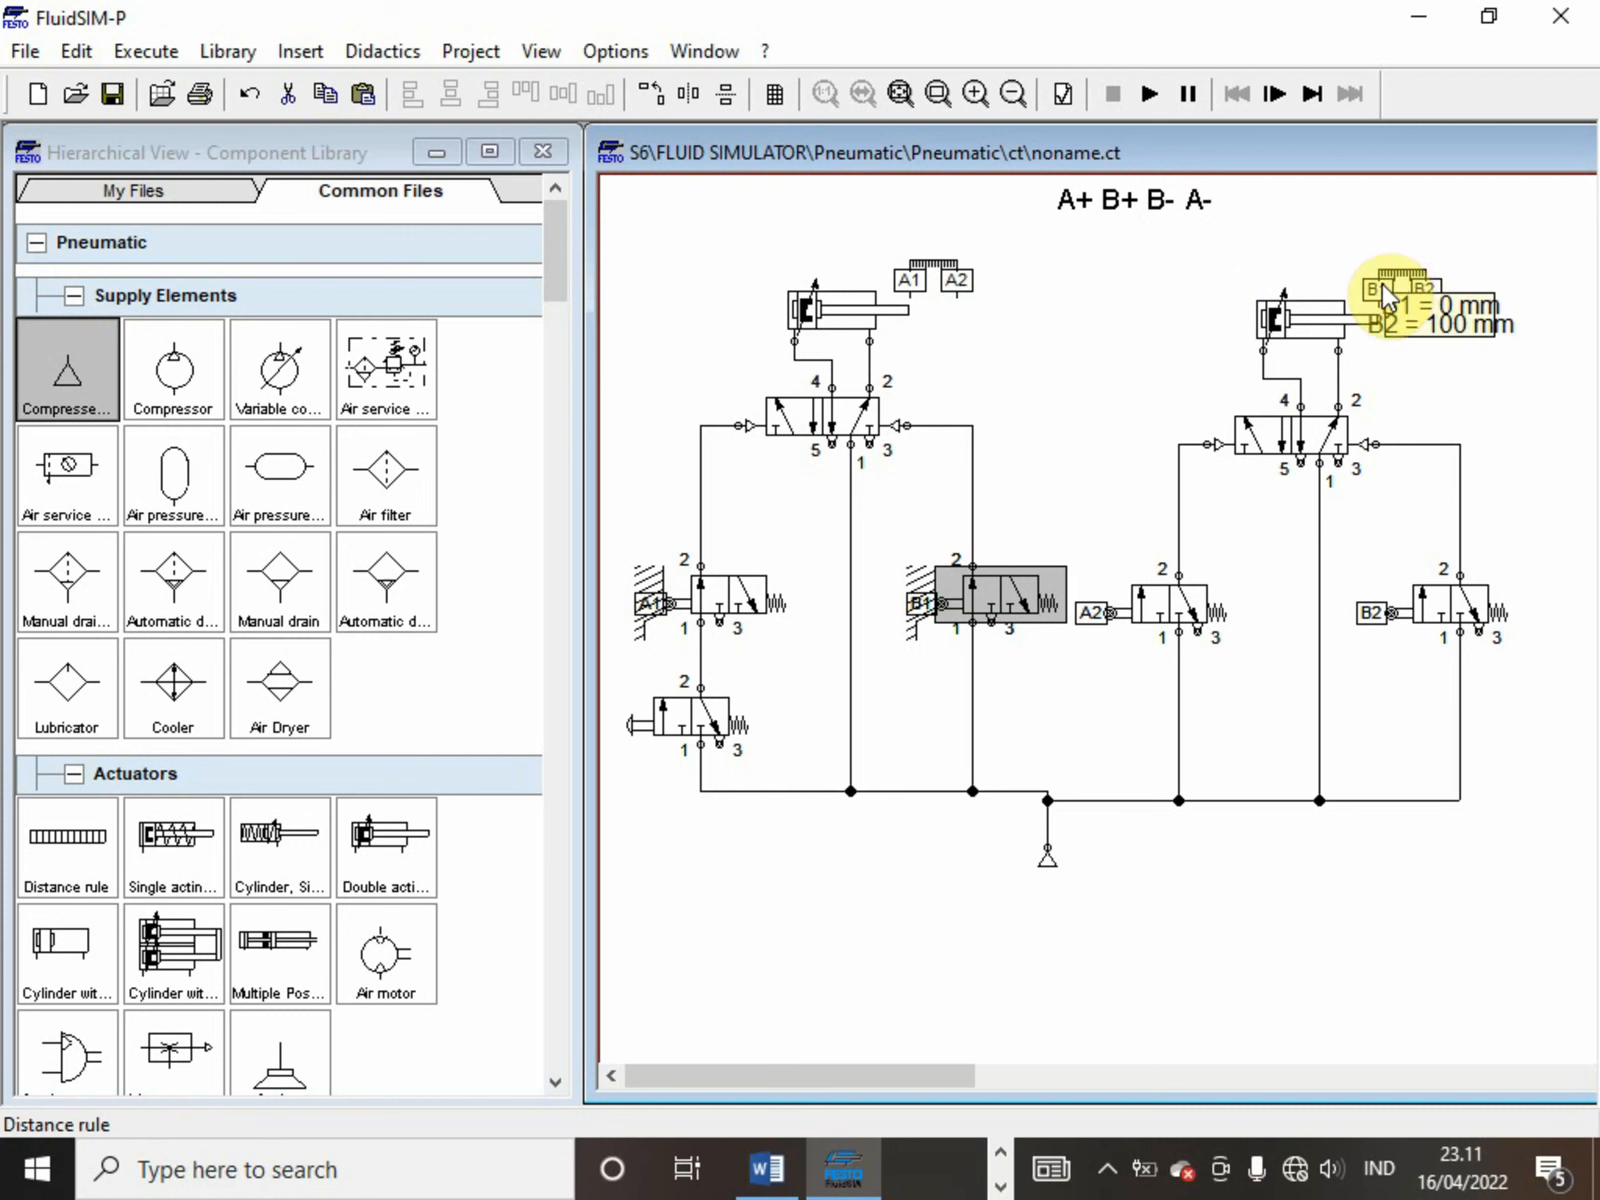
{"action": "left_click", "coordinate": [1382, 282]}
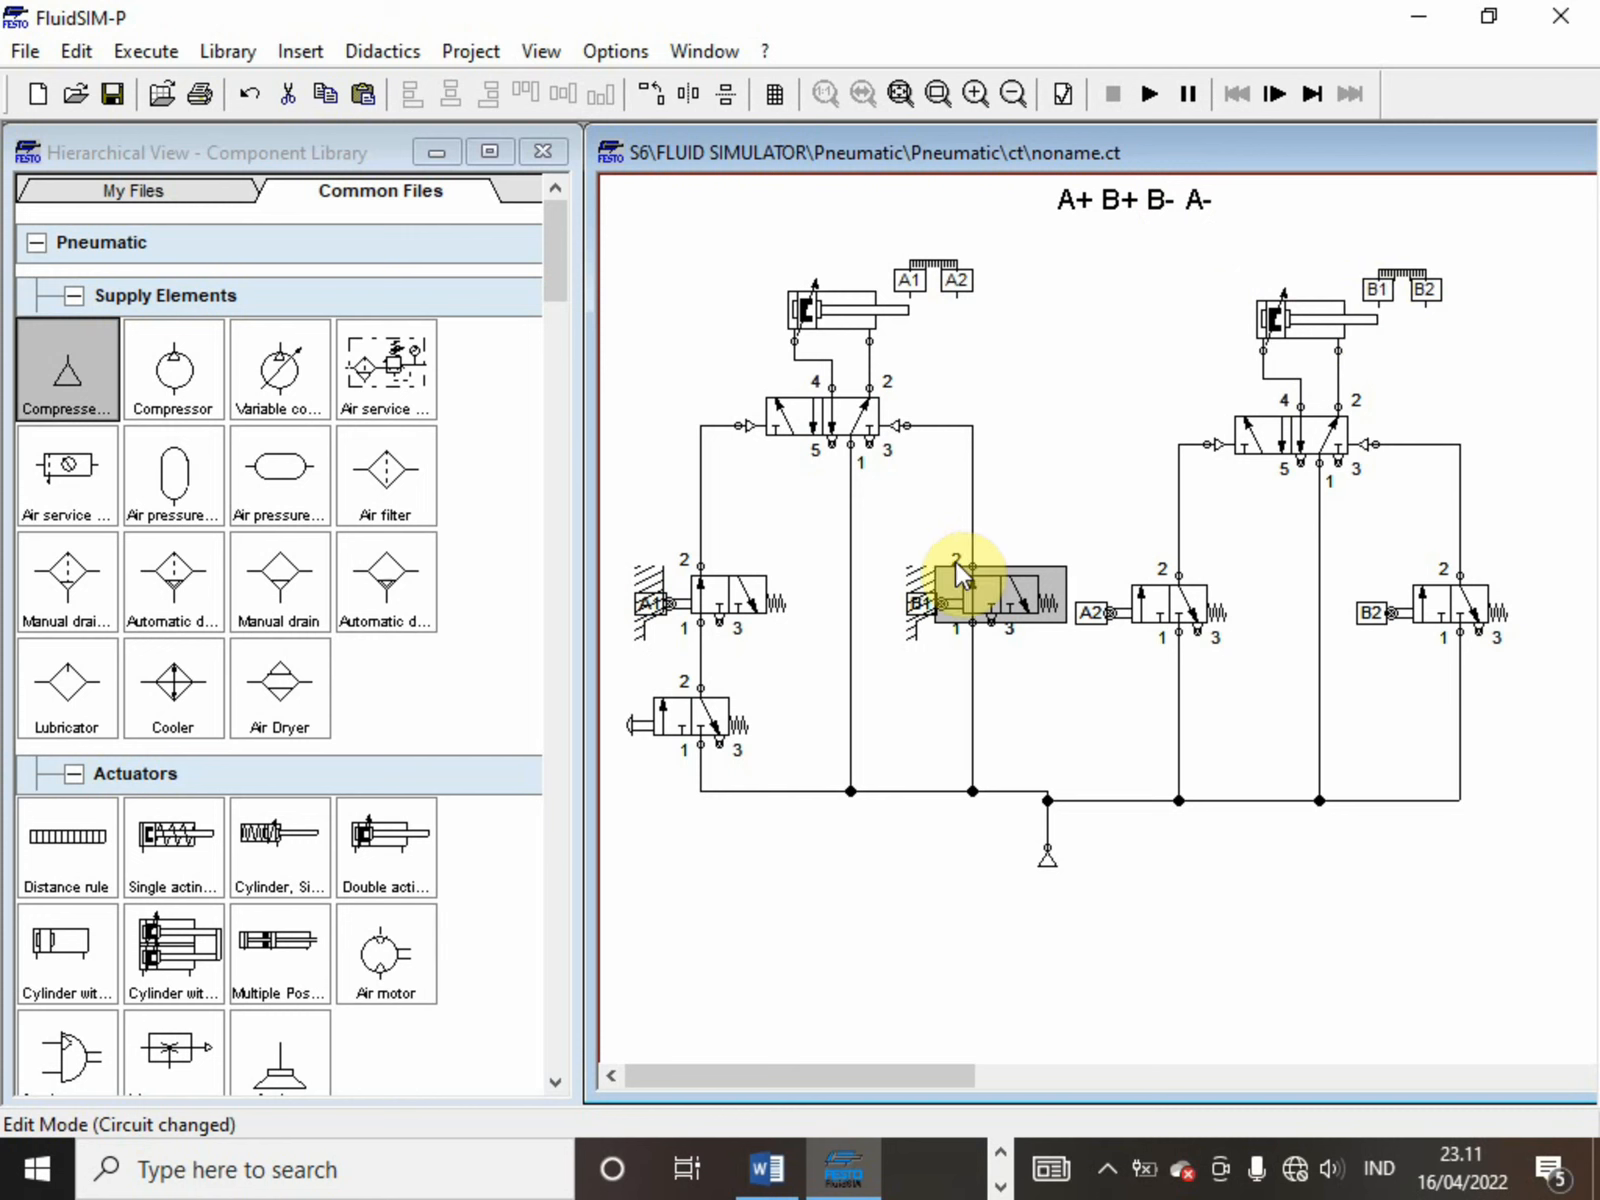
{"action": "left_click", "coordinate": [962, 598]}
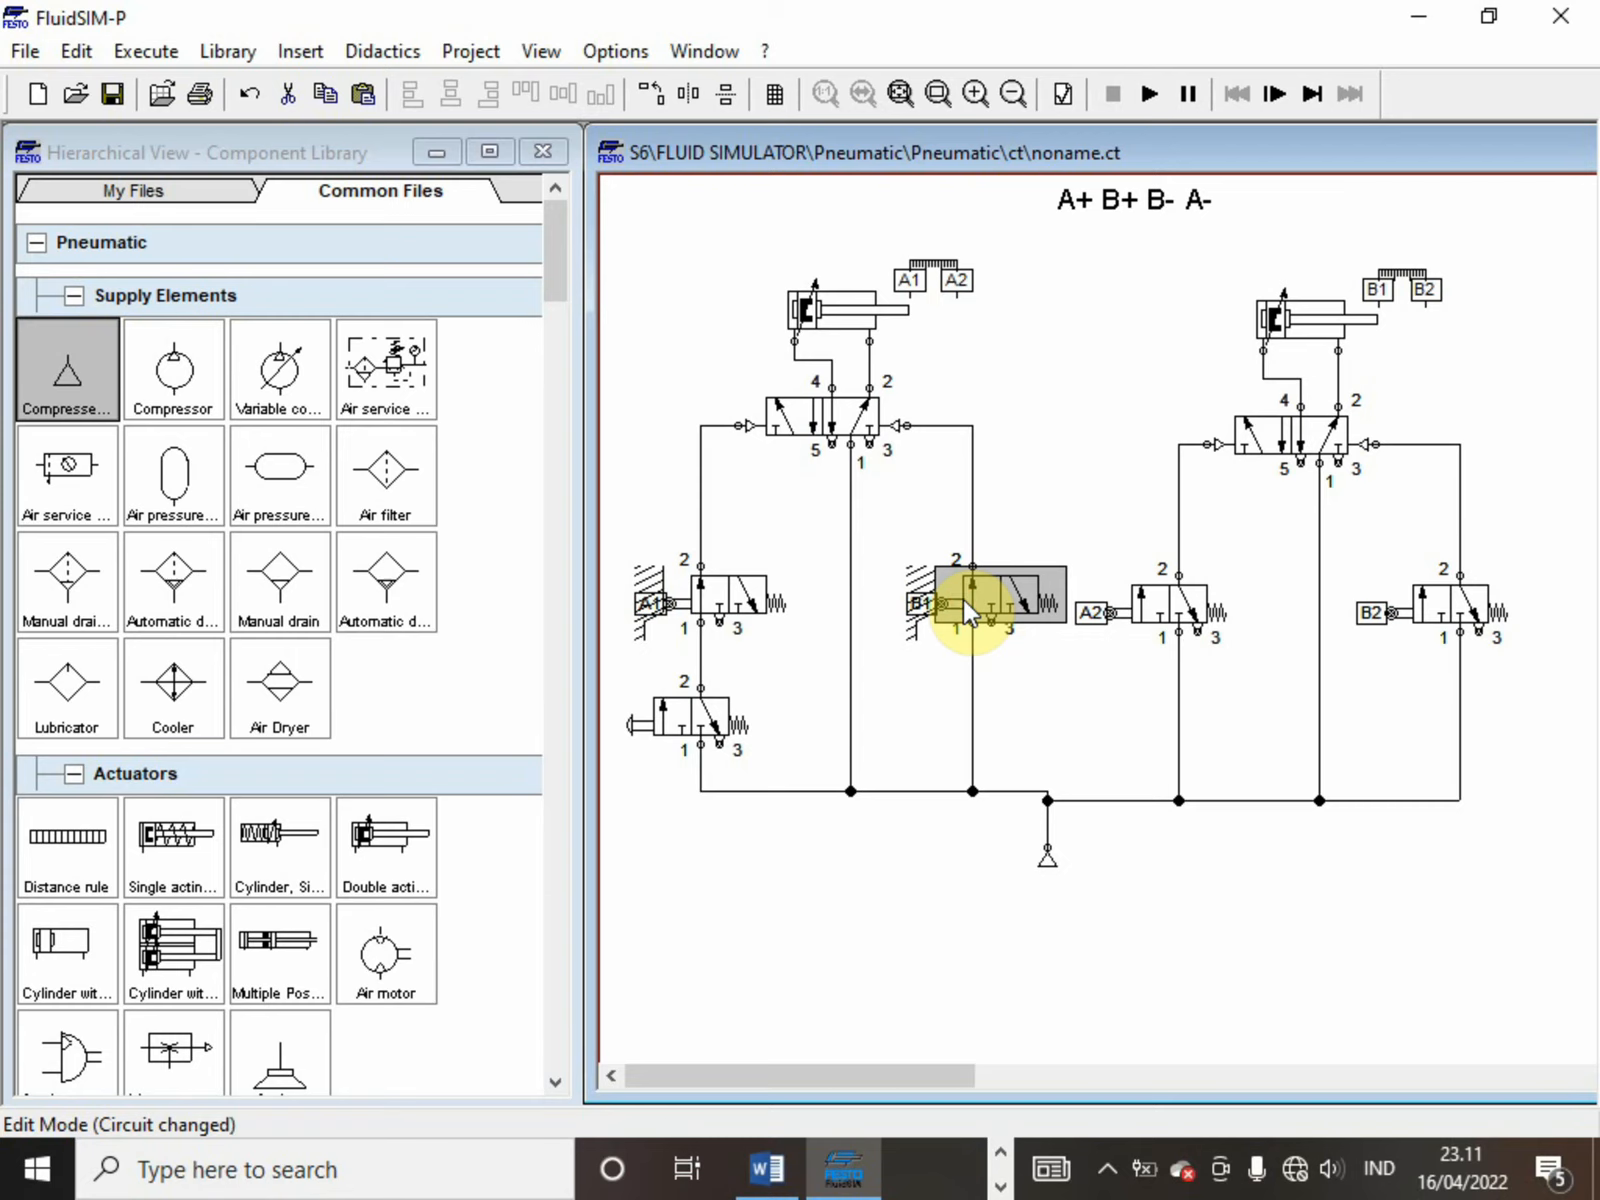
{"action": "double_click", "coordinate": [962, 598]}
{"action": "left_click", "coordinate": [580, 531]}
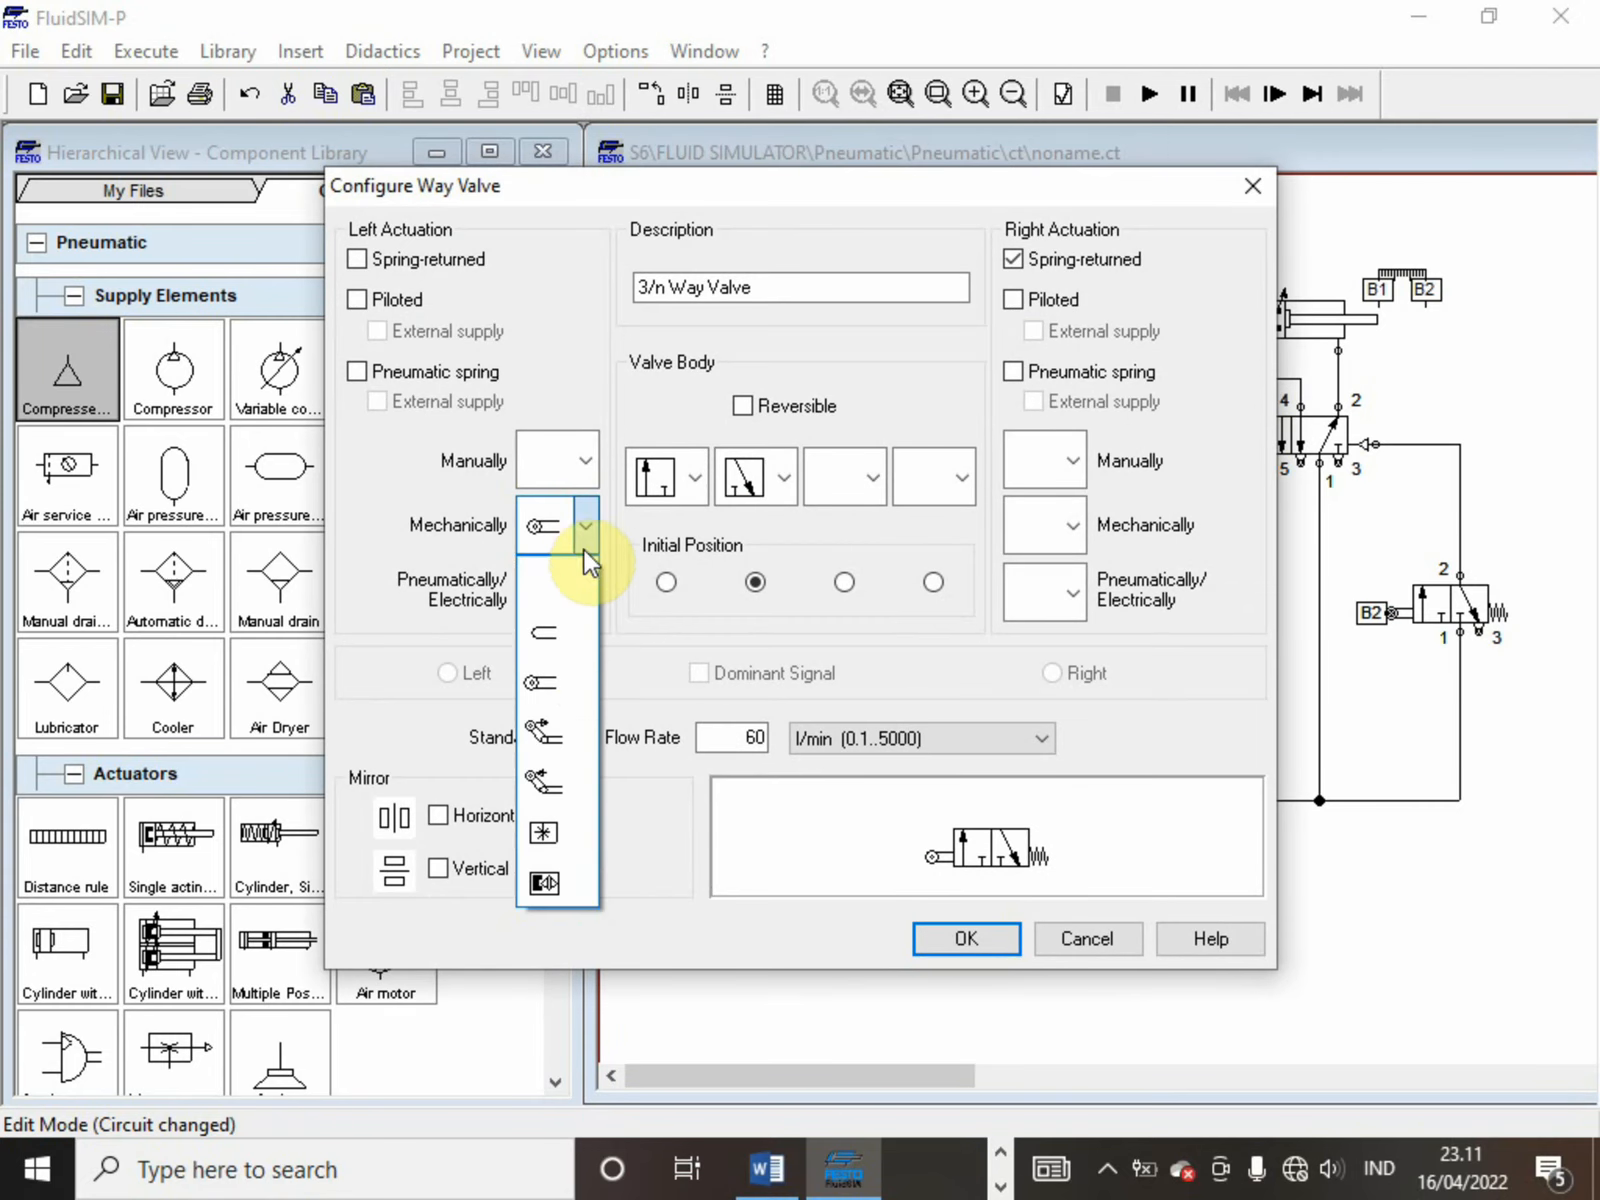
{"action": "left_click", "coordinate": [576, 768]}
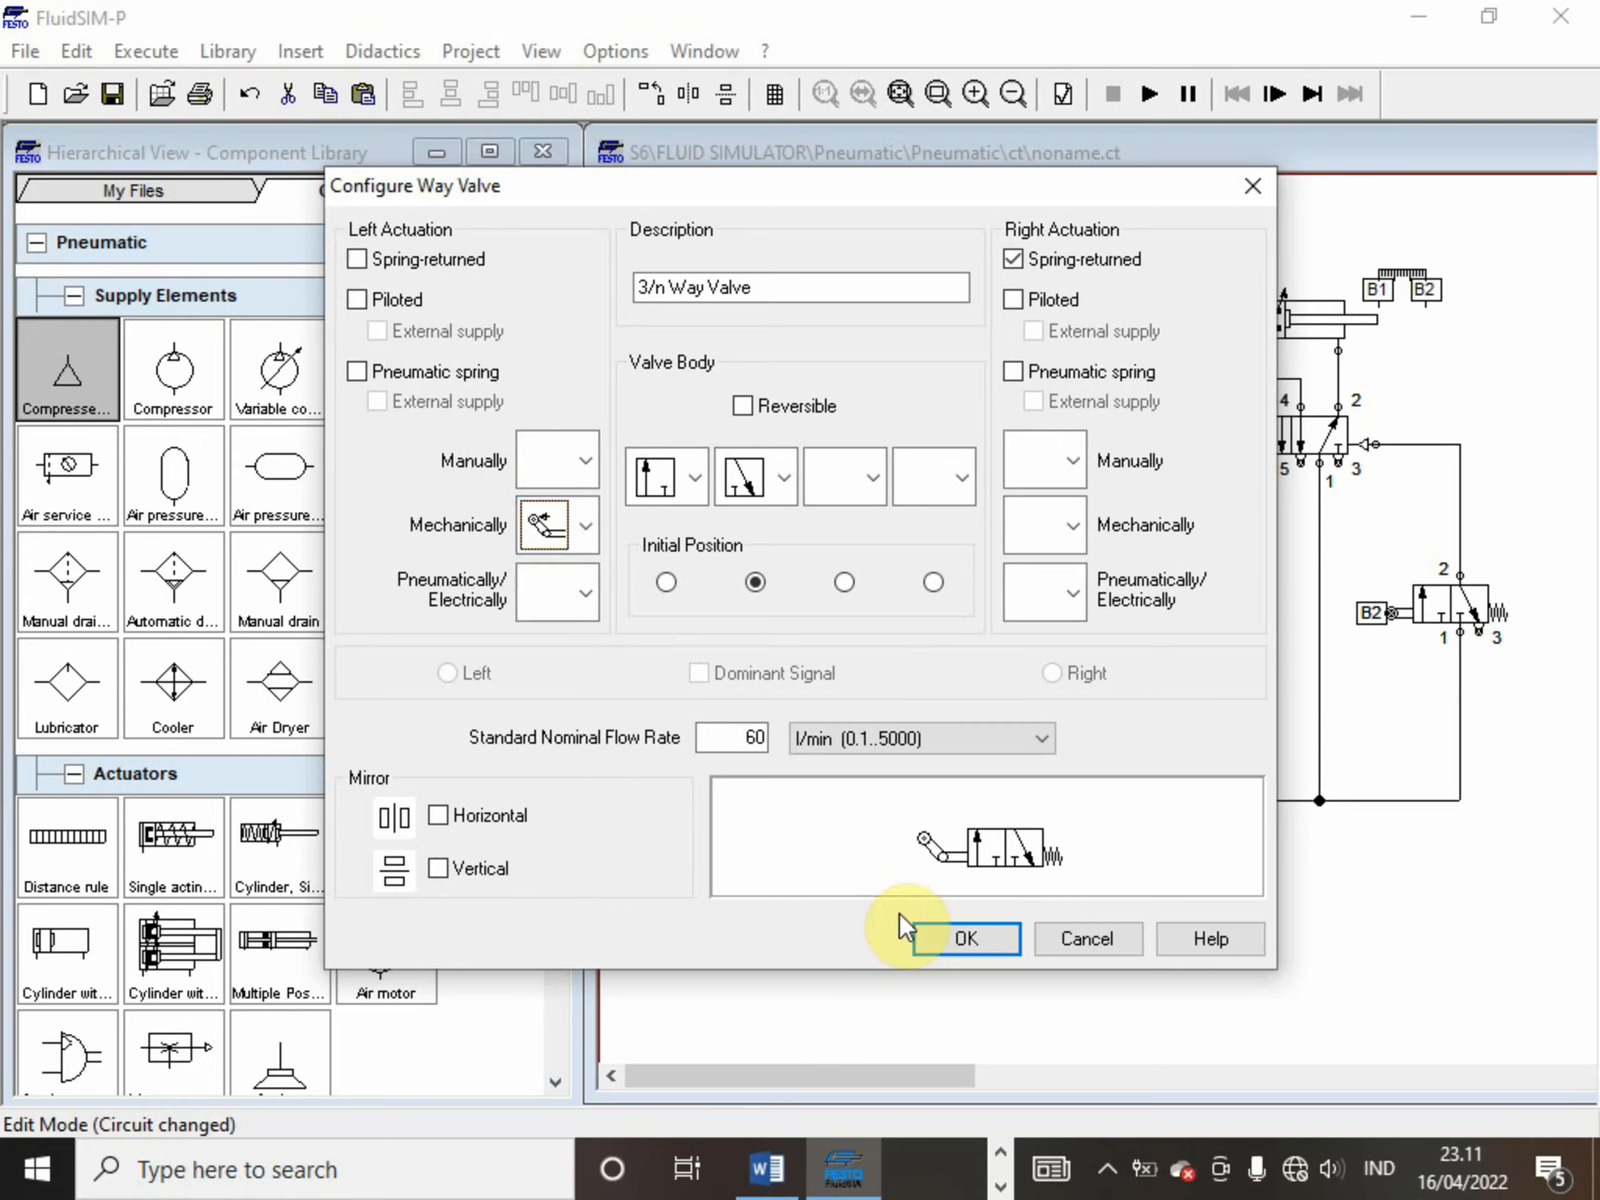
{"action": "left_click", "coordinate": [935, 934]}
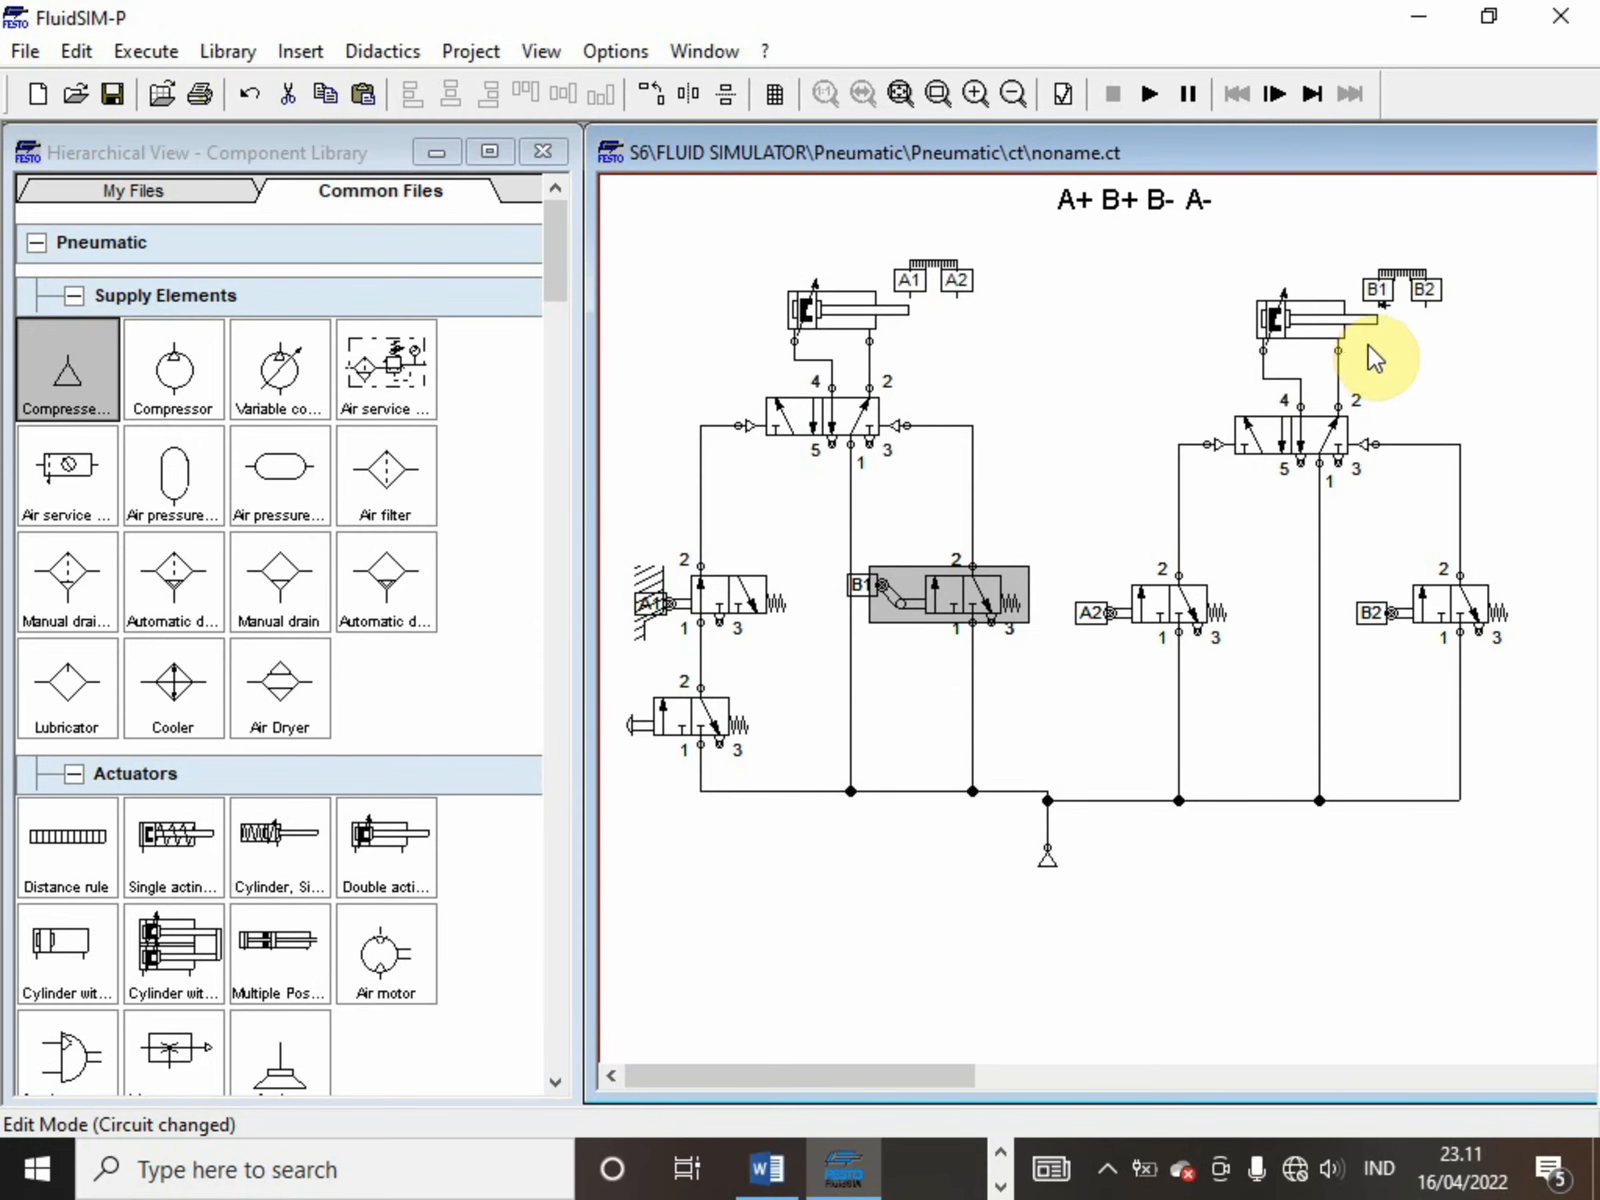
Run the simulation with the one-way B1 roller valve, actuate the push-button valve, and stop the simulation
{"action": "left_click", "coordinate": [1156, 92]}
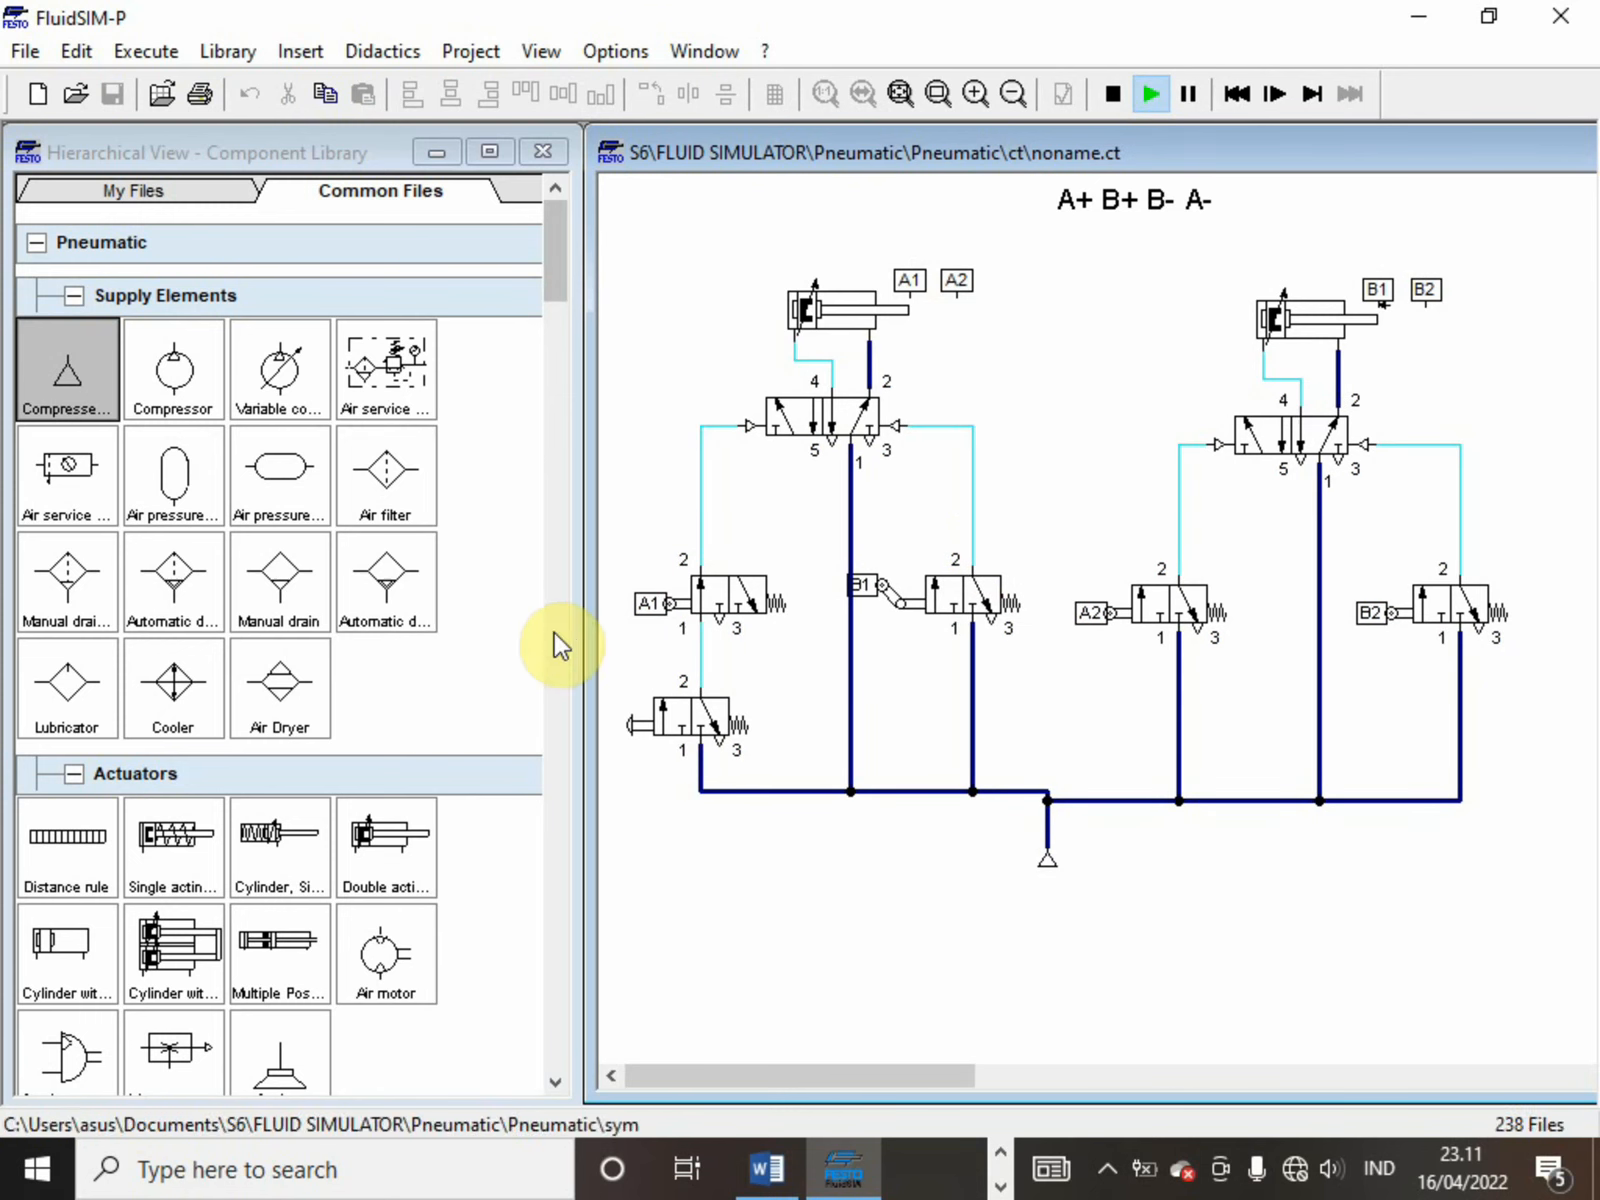
{"action": "left_click", "coordinate": [692, 708]}
{"action": "right_click", "coordinate": [697, 720]}
{"action": "left_click", "coordinate": [697, 720]}
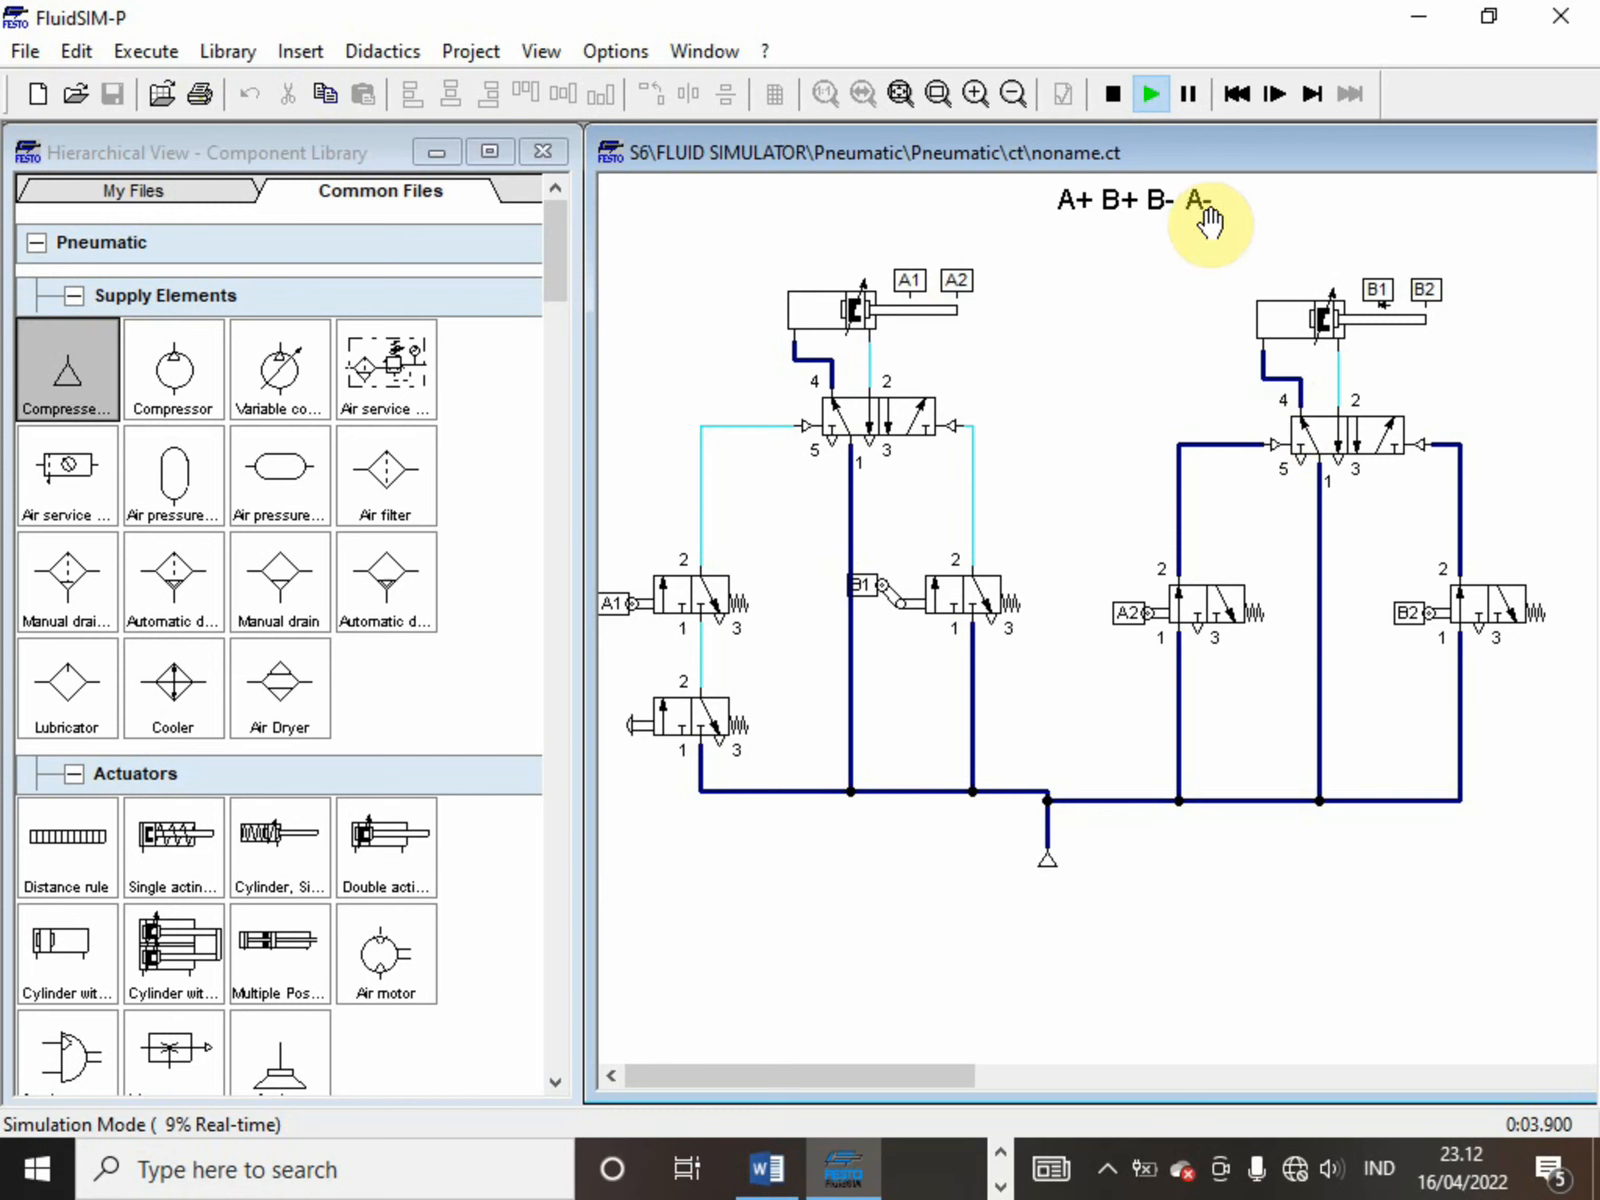
{"action": "left_click", "coordinate": [1112, 93]}
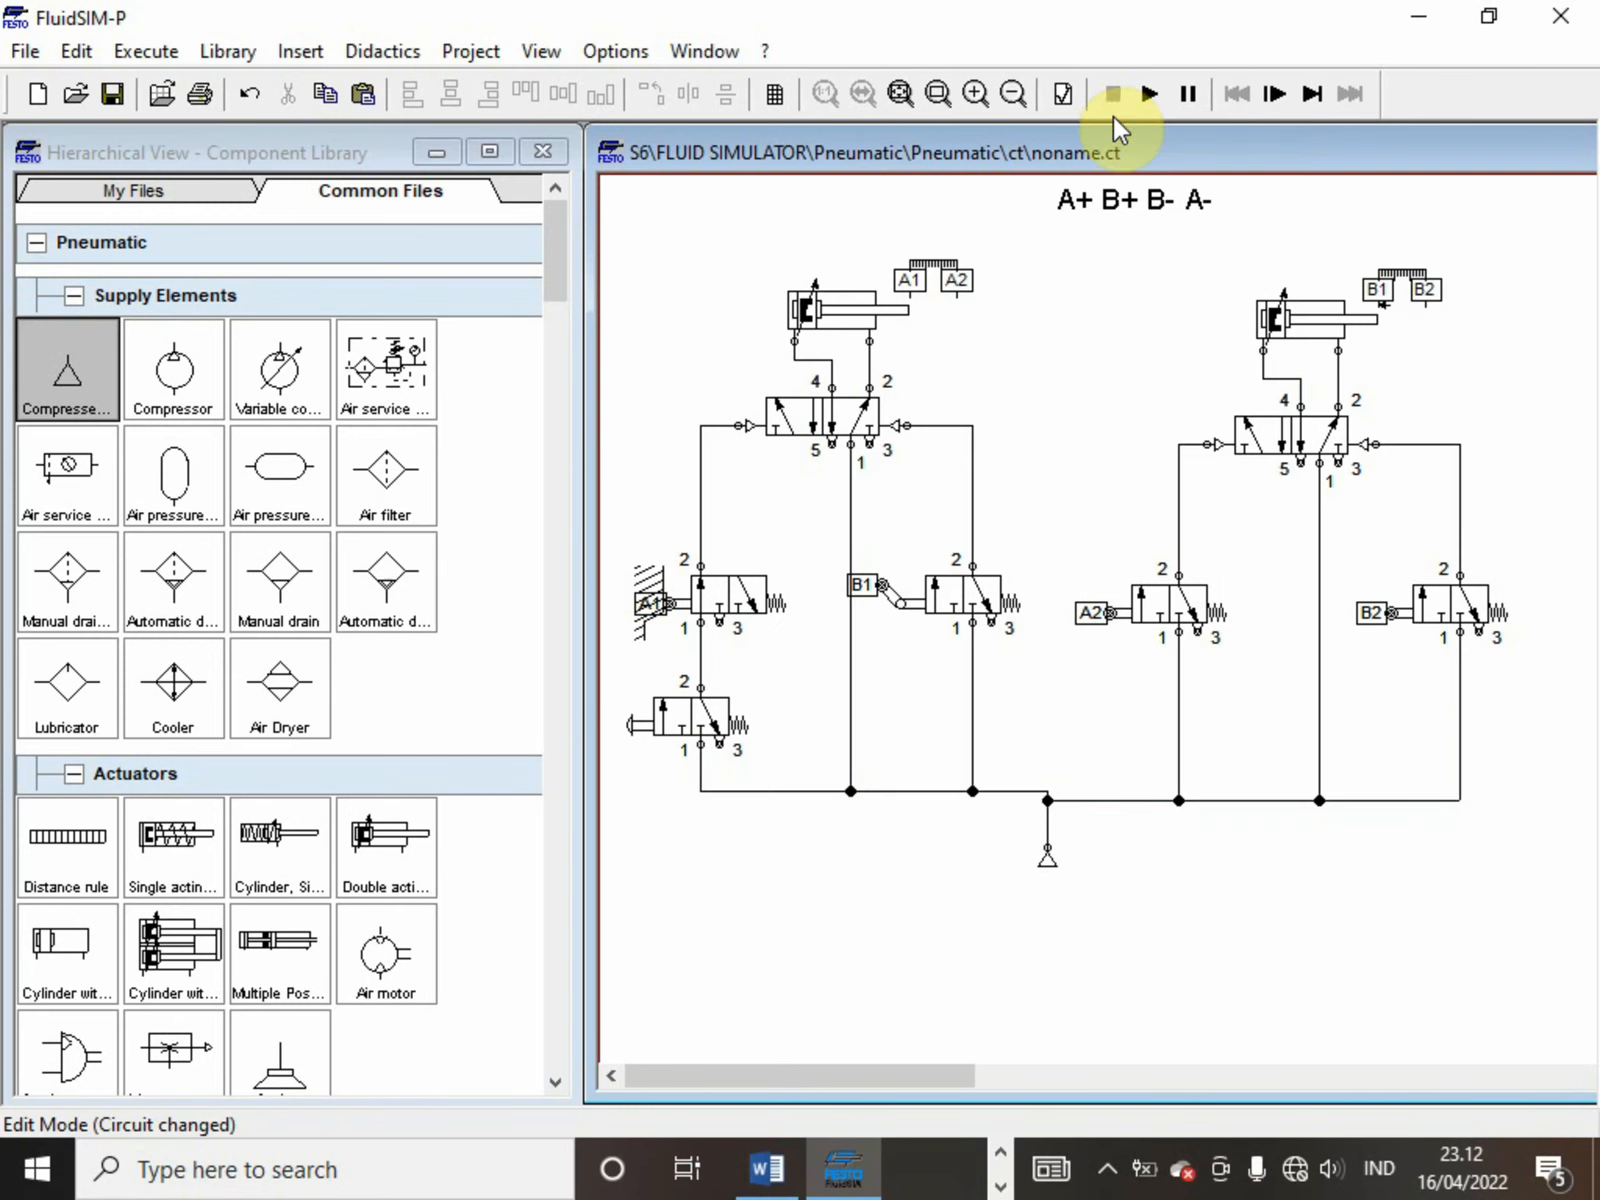
Set the left mechanical actuation of the second cylinder's A2 roller valve to the first of the two one-way roller lever types
{"action": "left_click", "coordinate": [1157, 603]}
{"action": "double_click", "coordinate": [1158, 602]}
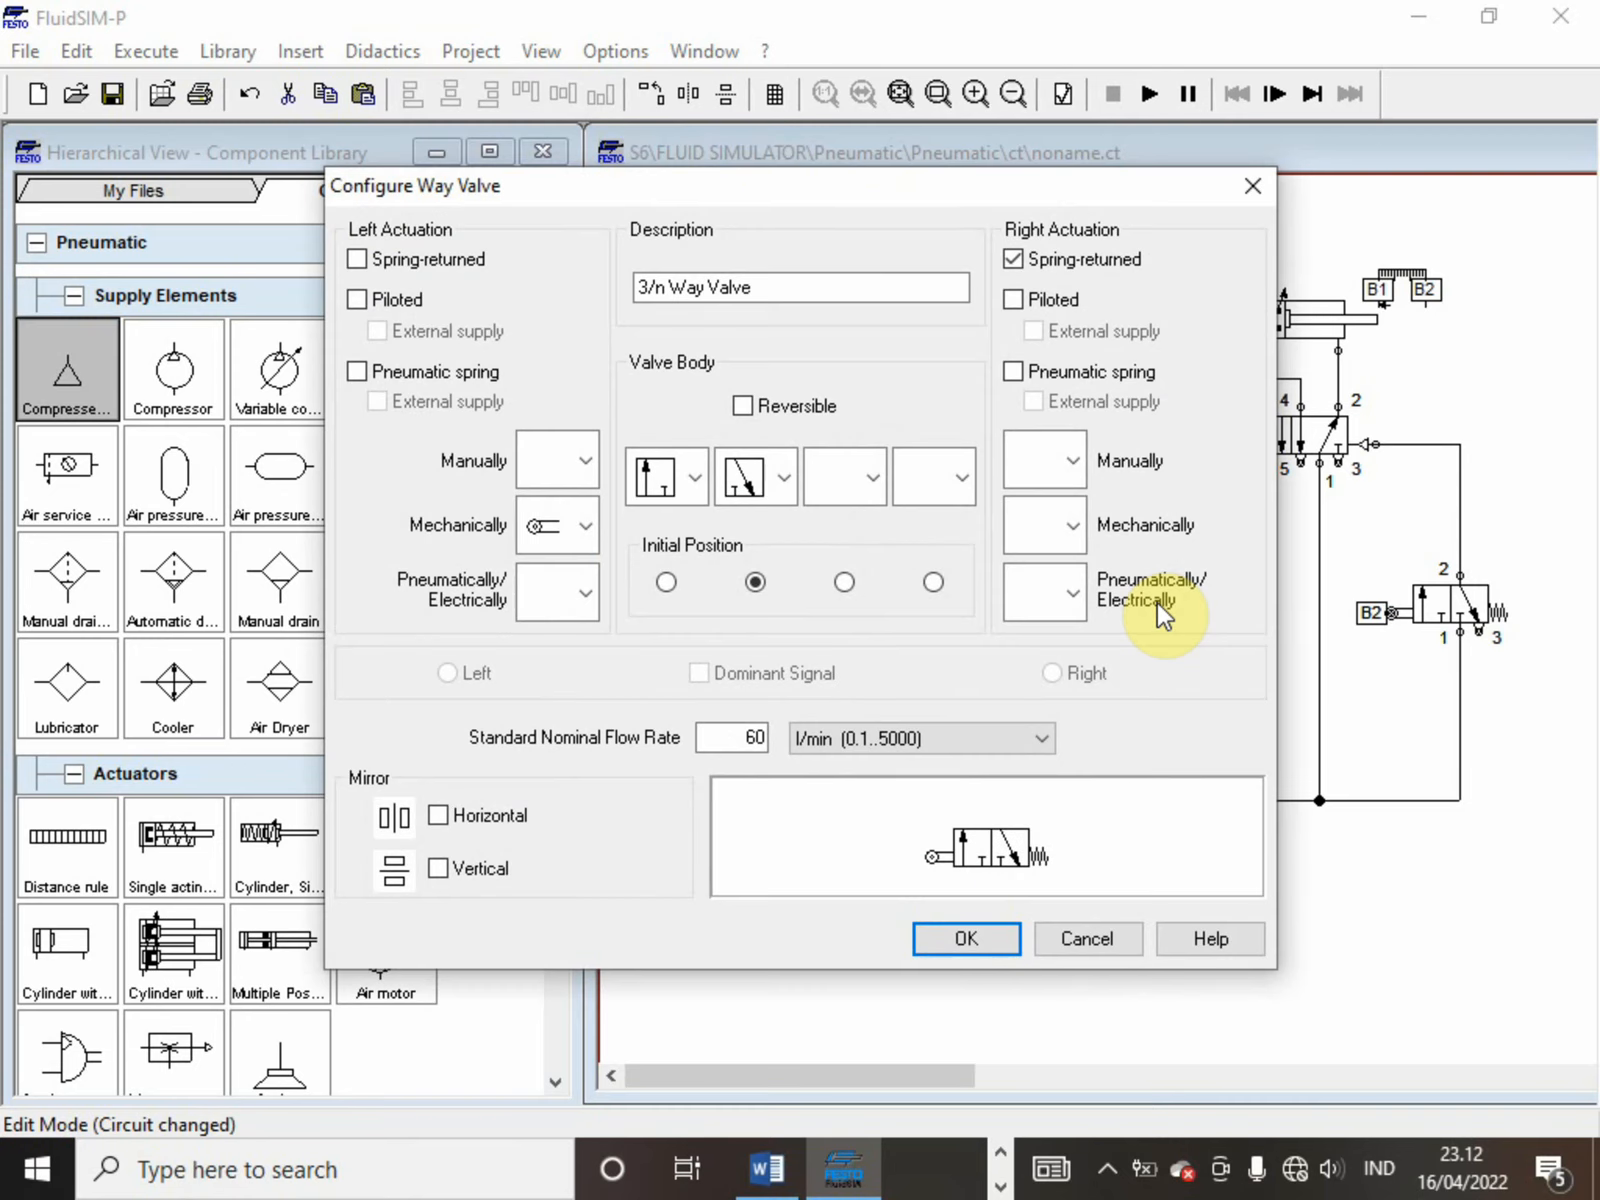
{"action": "left_click", "coordinate": [566, 514]}
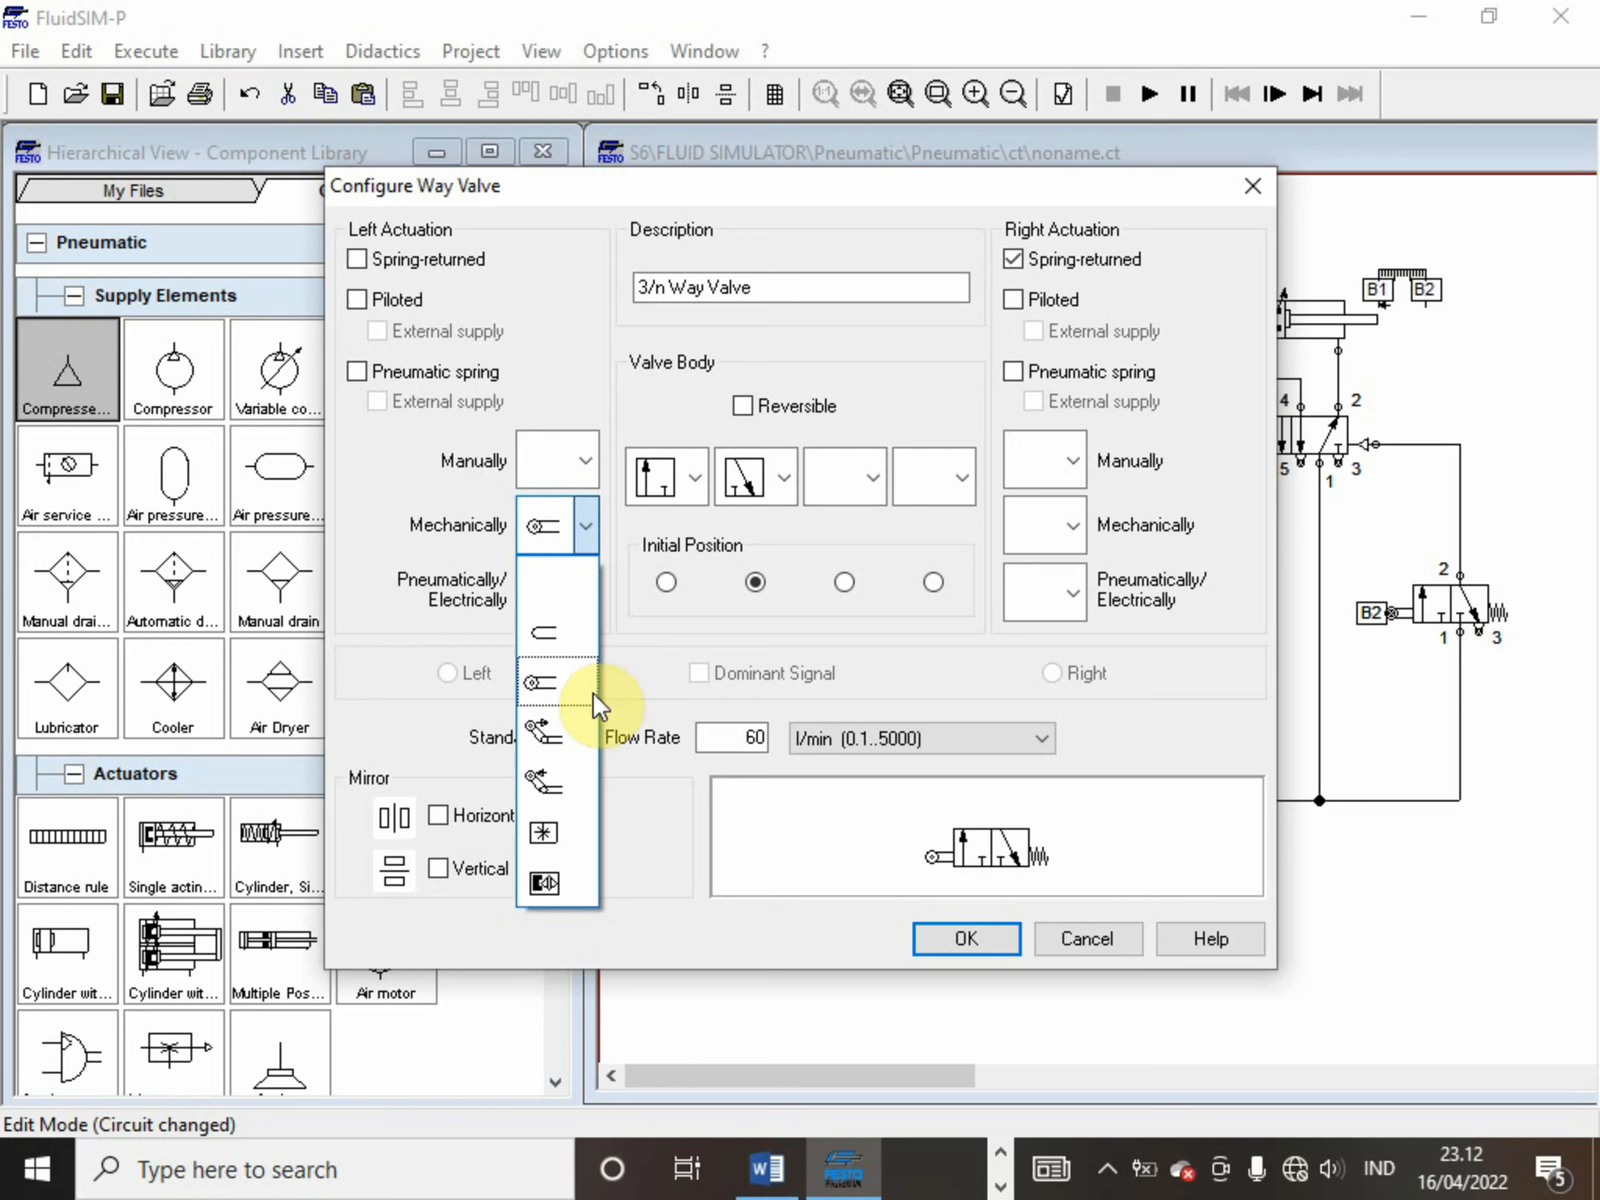
{"action": "left_click", "coordinate": [549, 740]}
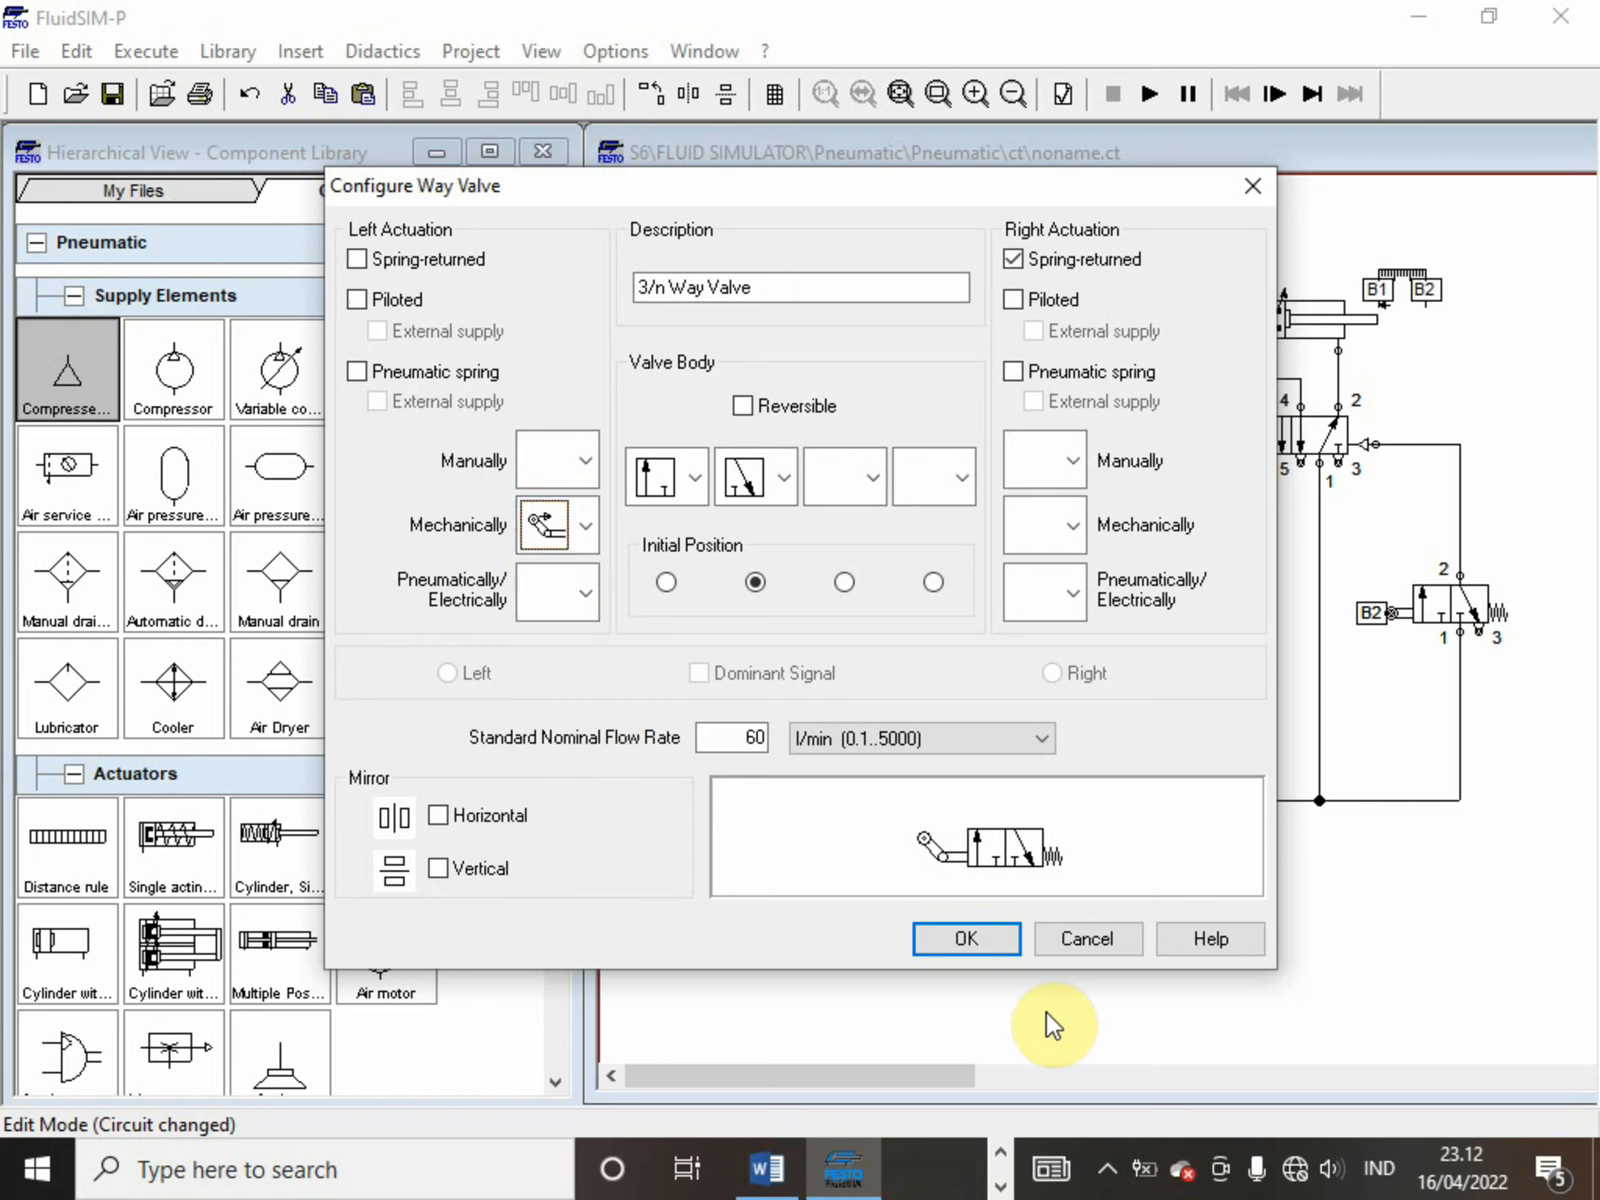
{"action": "left_click", "coordinate": [958, 948]}
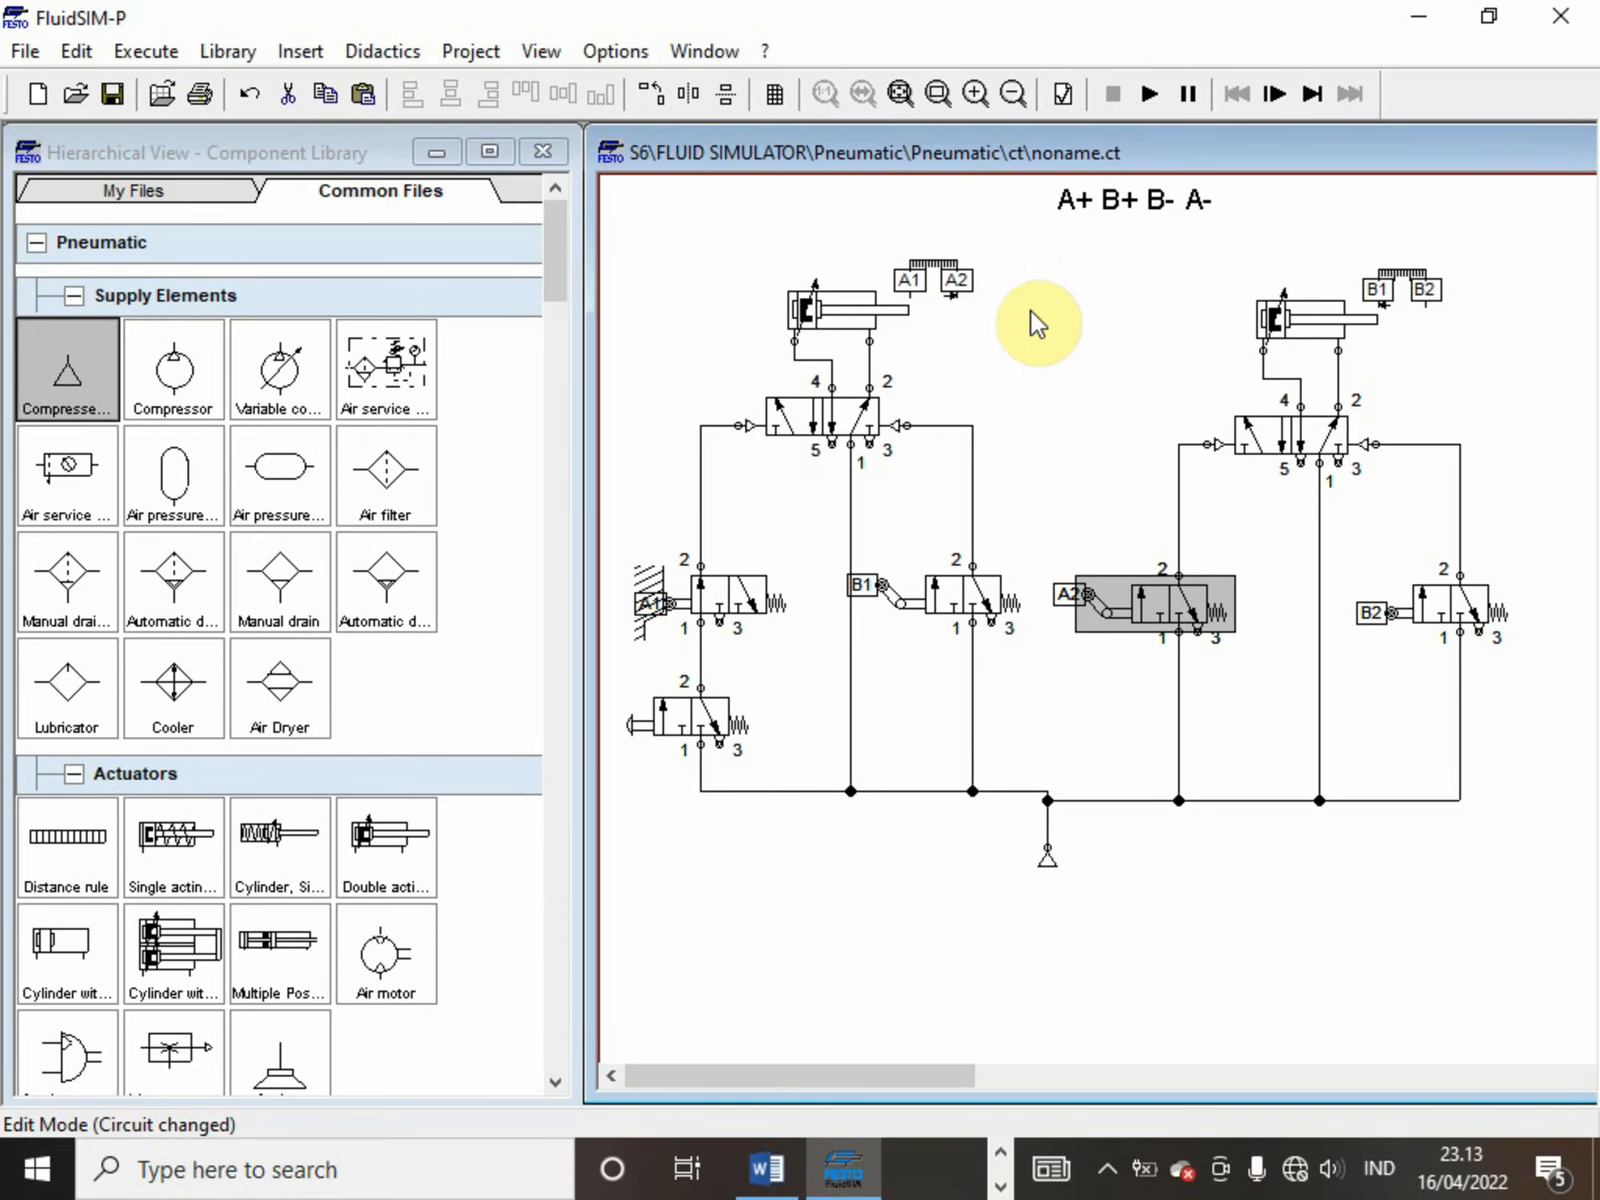
Run the simulation with the one-way A2 roller valve, actuate the push-button valve, and stop the simulation
{"action": "left_click", "coordinate": [1147, 94]}
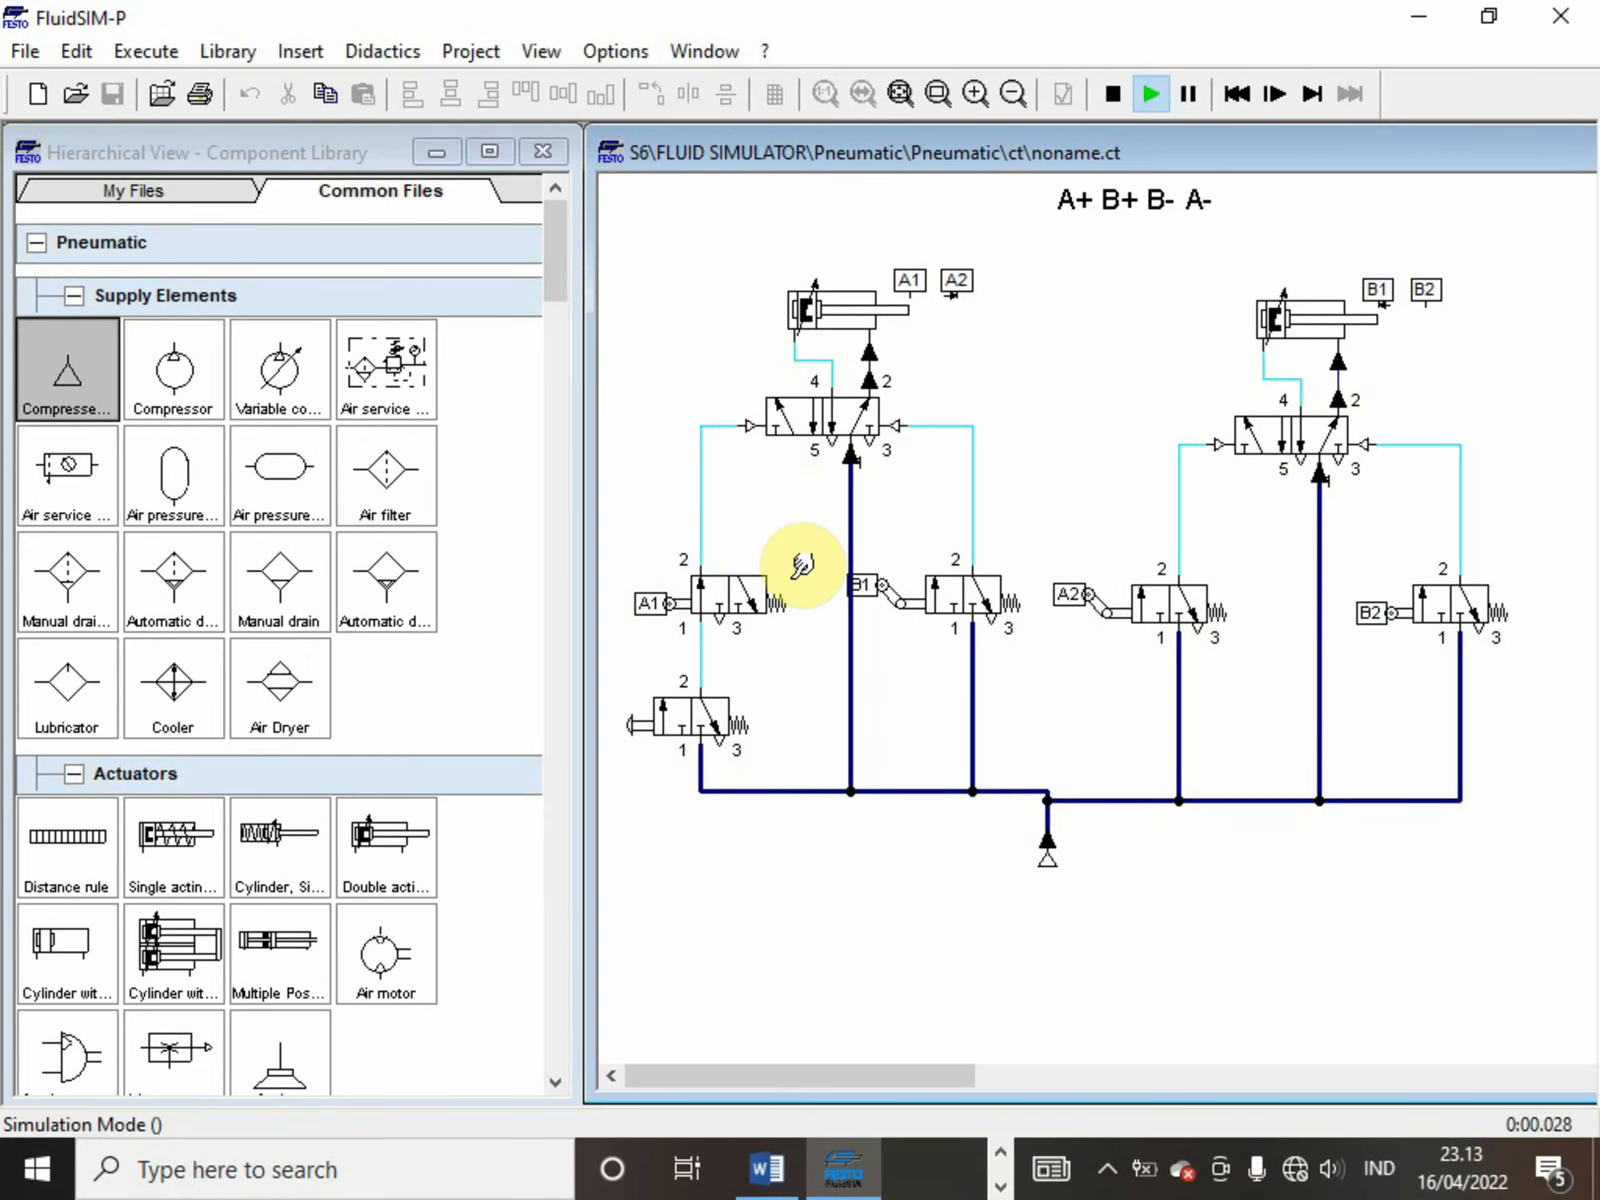
{"action": "left_click", "coordinate": [703, 714]}
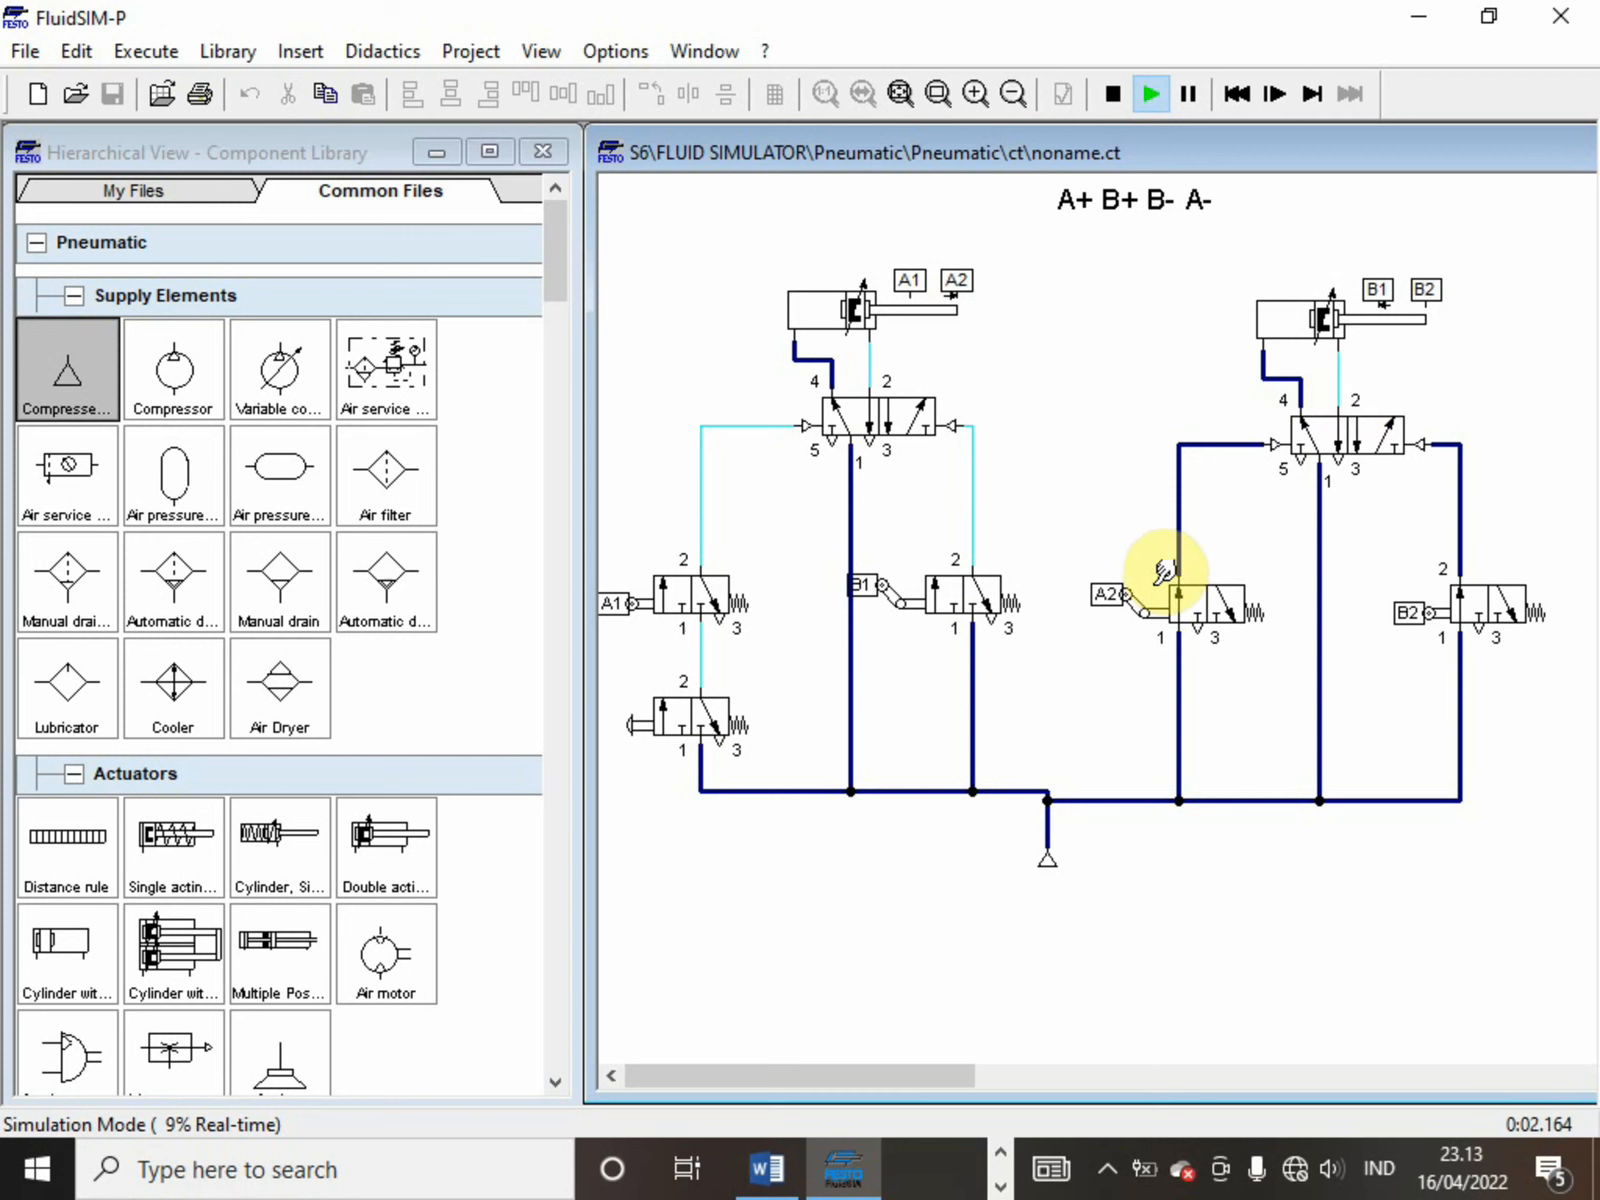
{"action": "left_click", "coordinate": [1140, 602]}
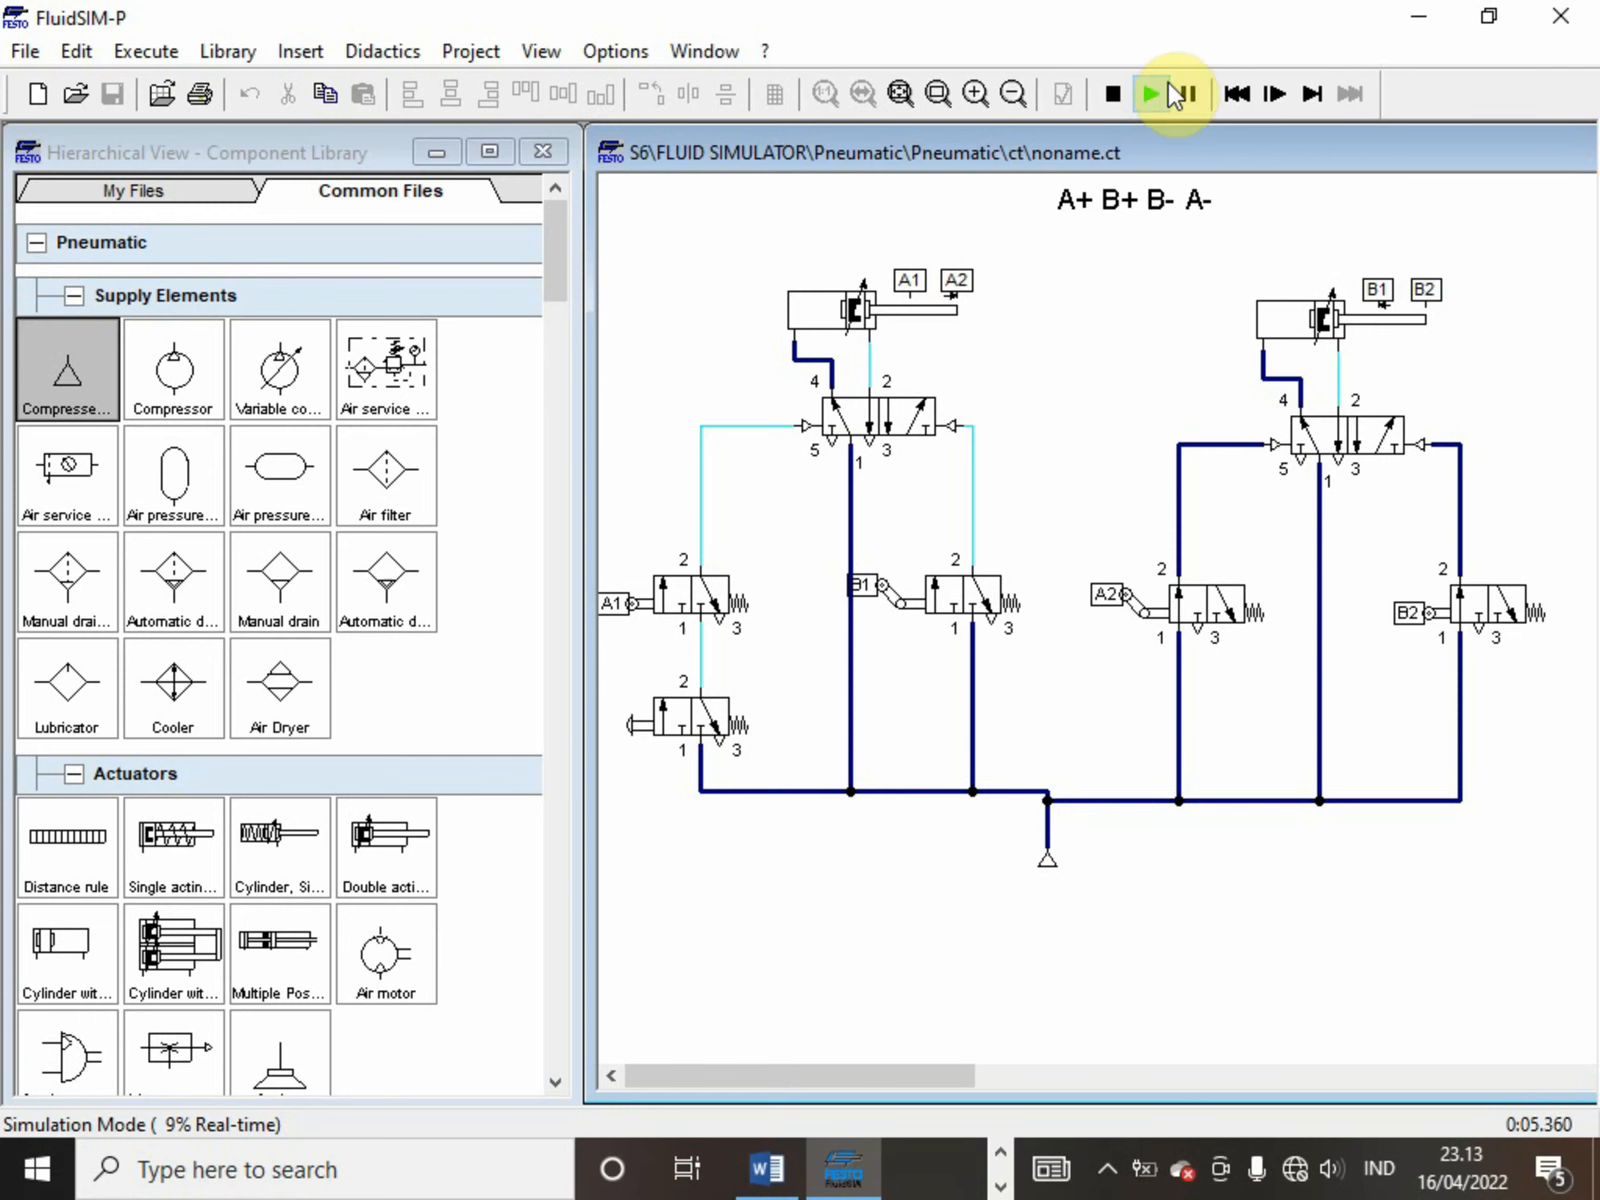
{"action": "left_click", "coordinate": [1110, 92]}
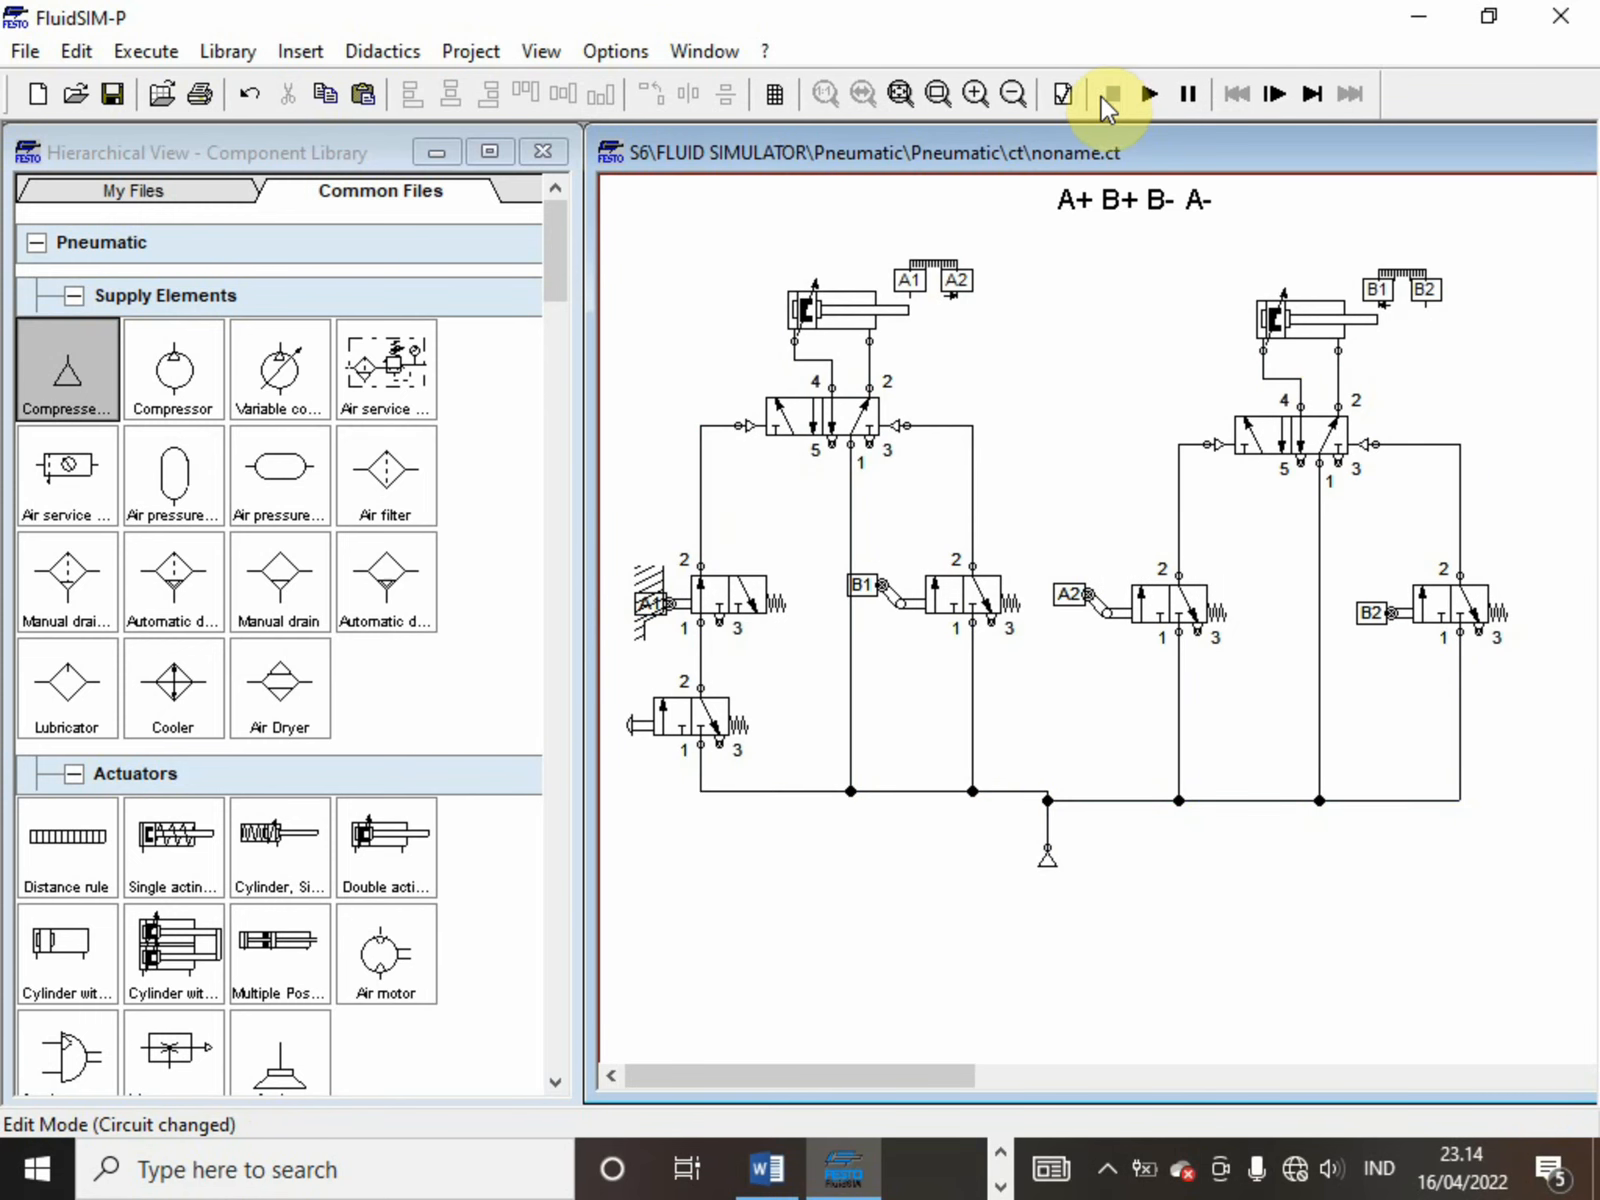
Set the begin and end positions of mark A2 on the first cylinder's distance rule to 95 mm
{"action": "right_click", "coordinate": [944, 265]}
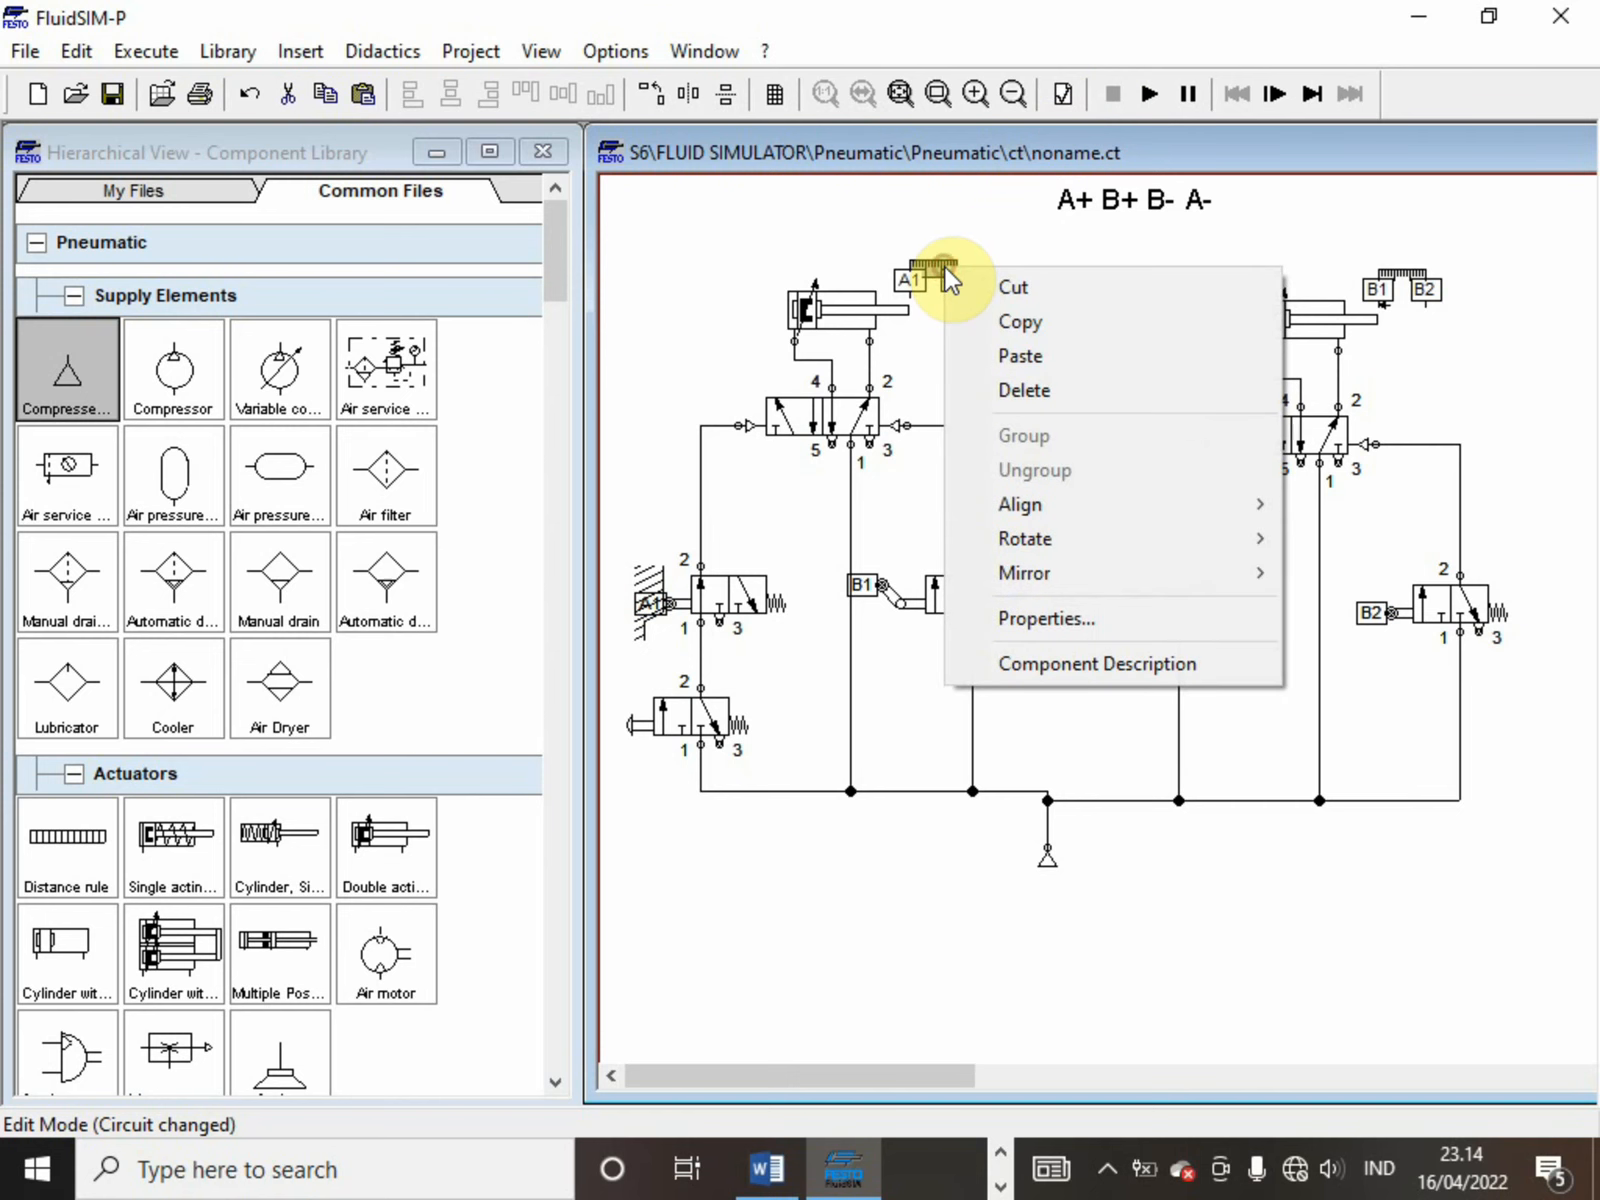
{"action": "left_click", "coordinate": [918, 254]}
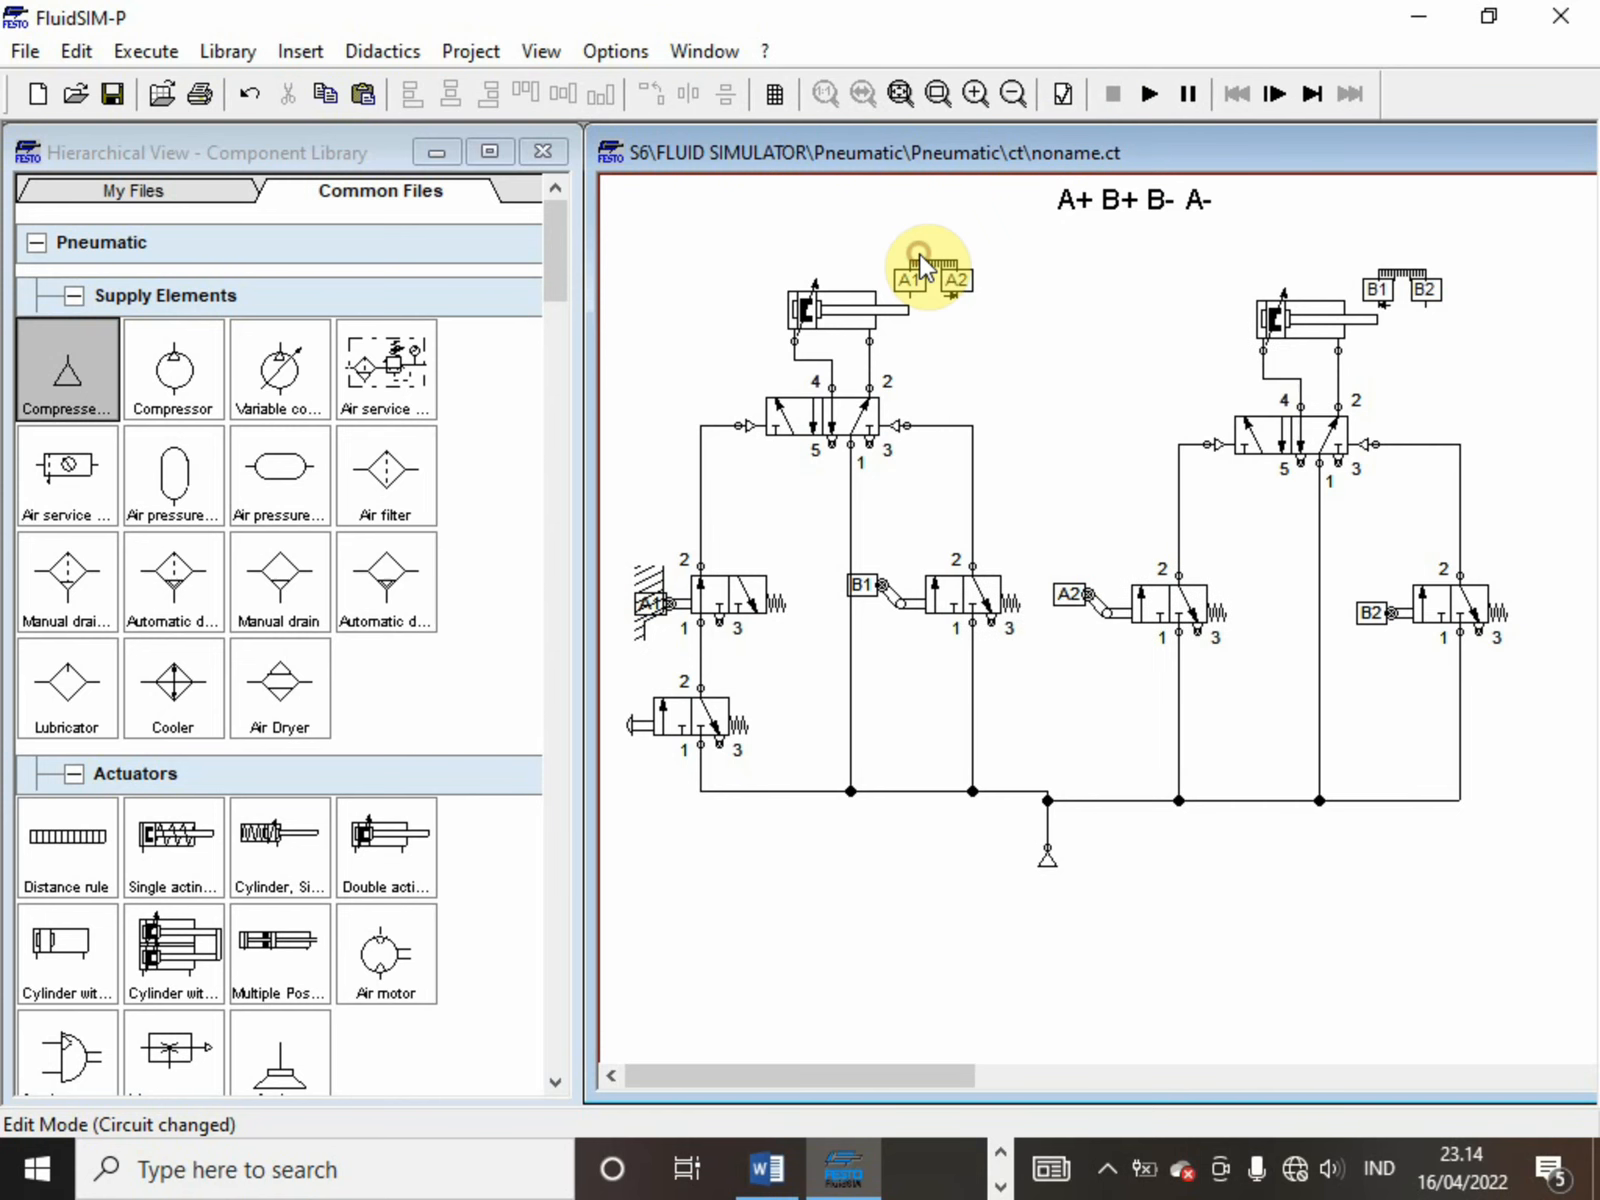
{"action": "double_click", "coordinate": [932, 262]}
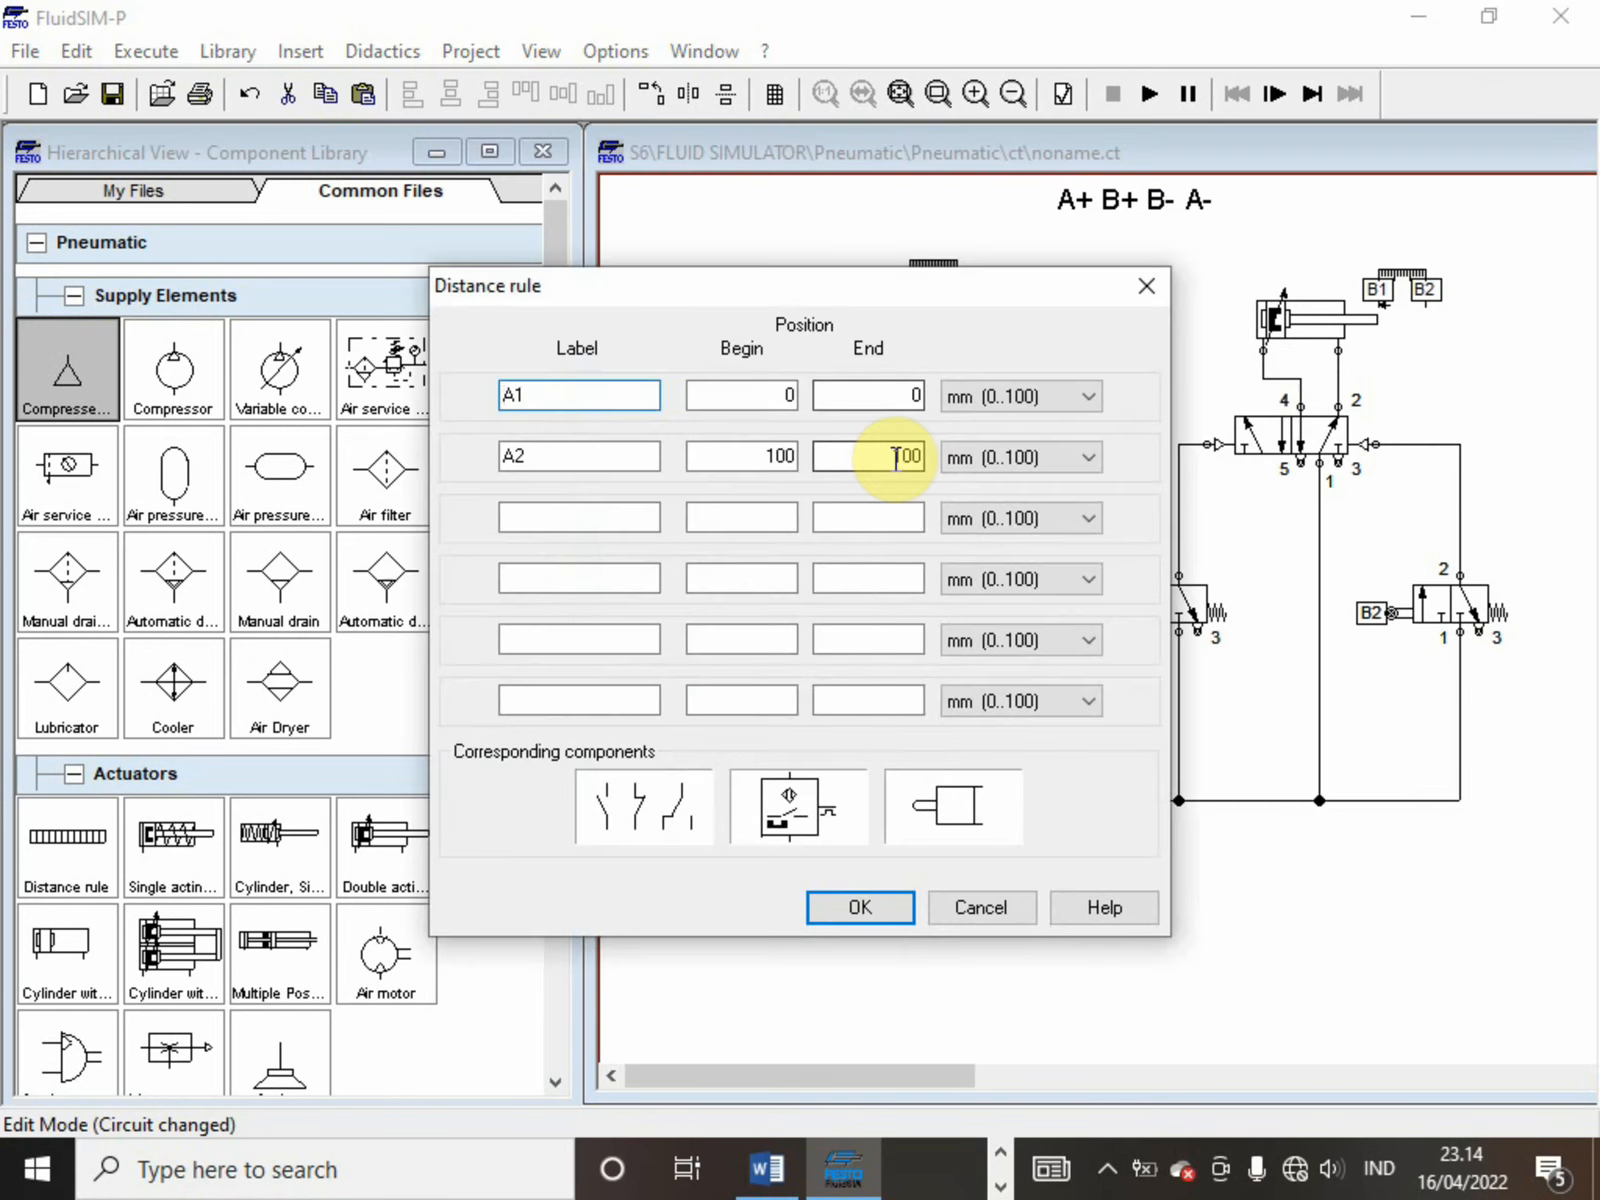
{"action": "left_click", "coordinate": [778, 456]}
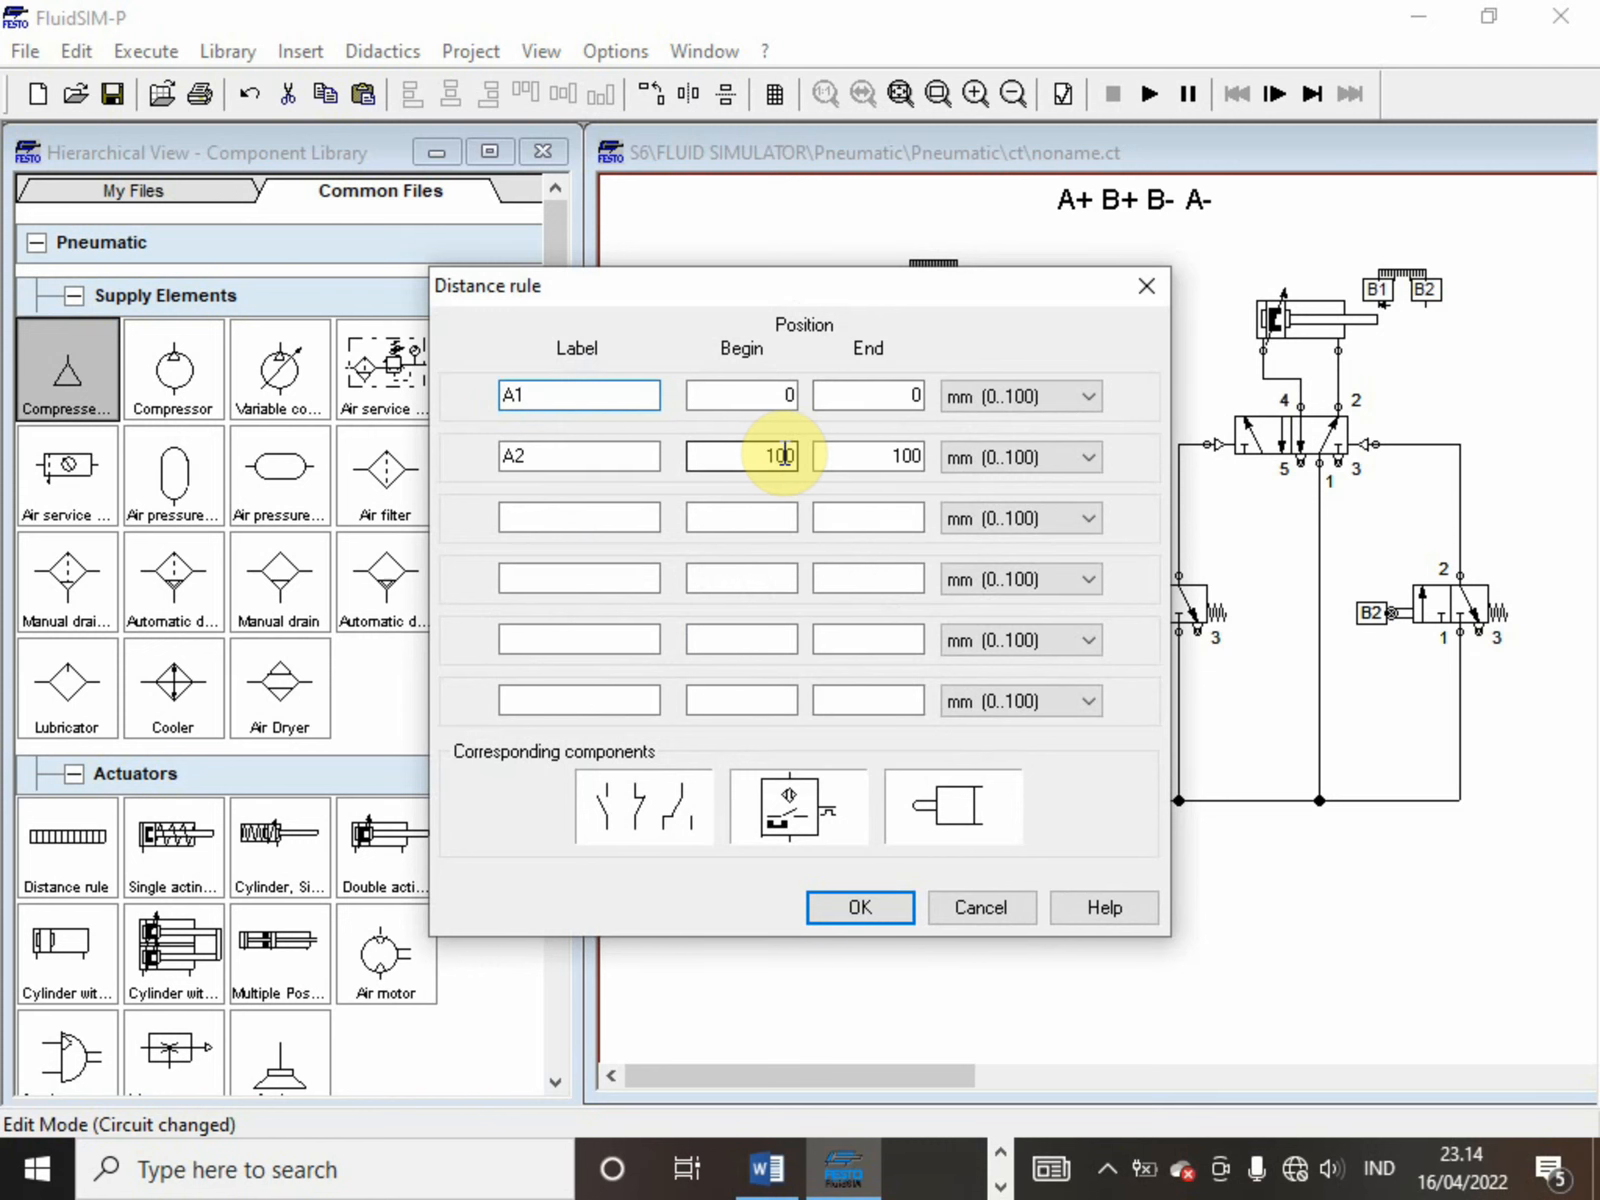
{"action": "left_click", "coordinate": [784, 456]}
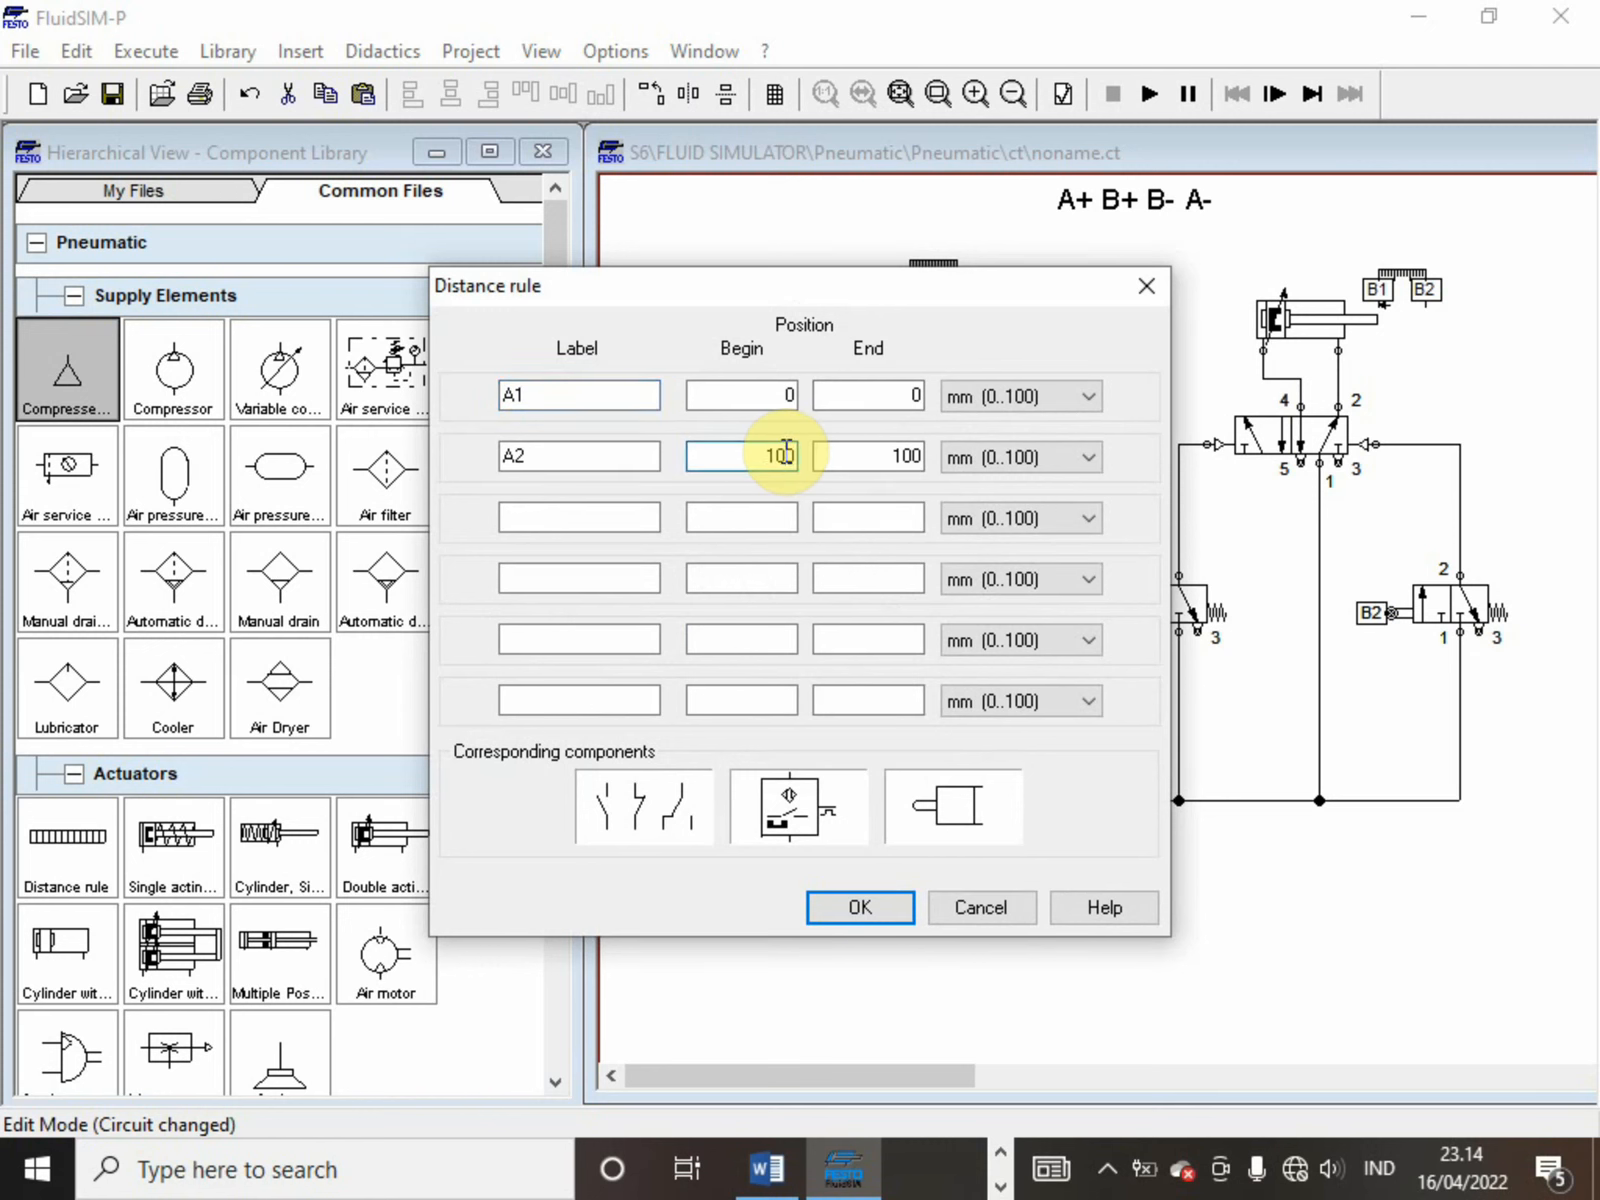
{"action": "type", "text": "1"}
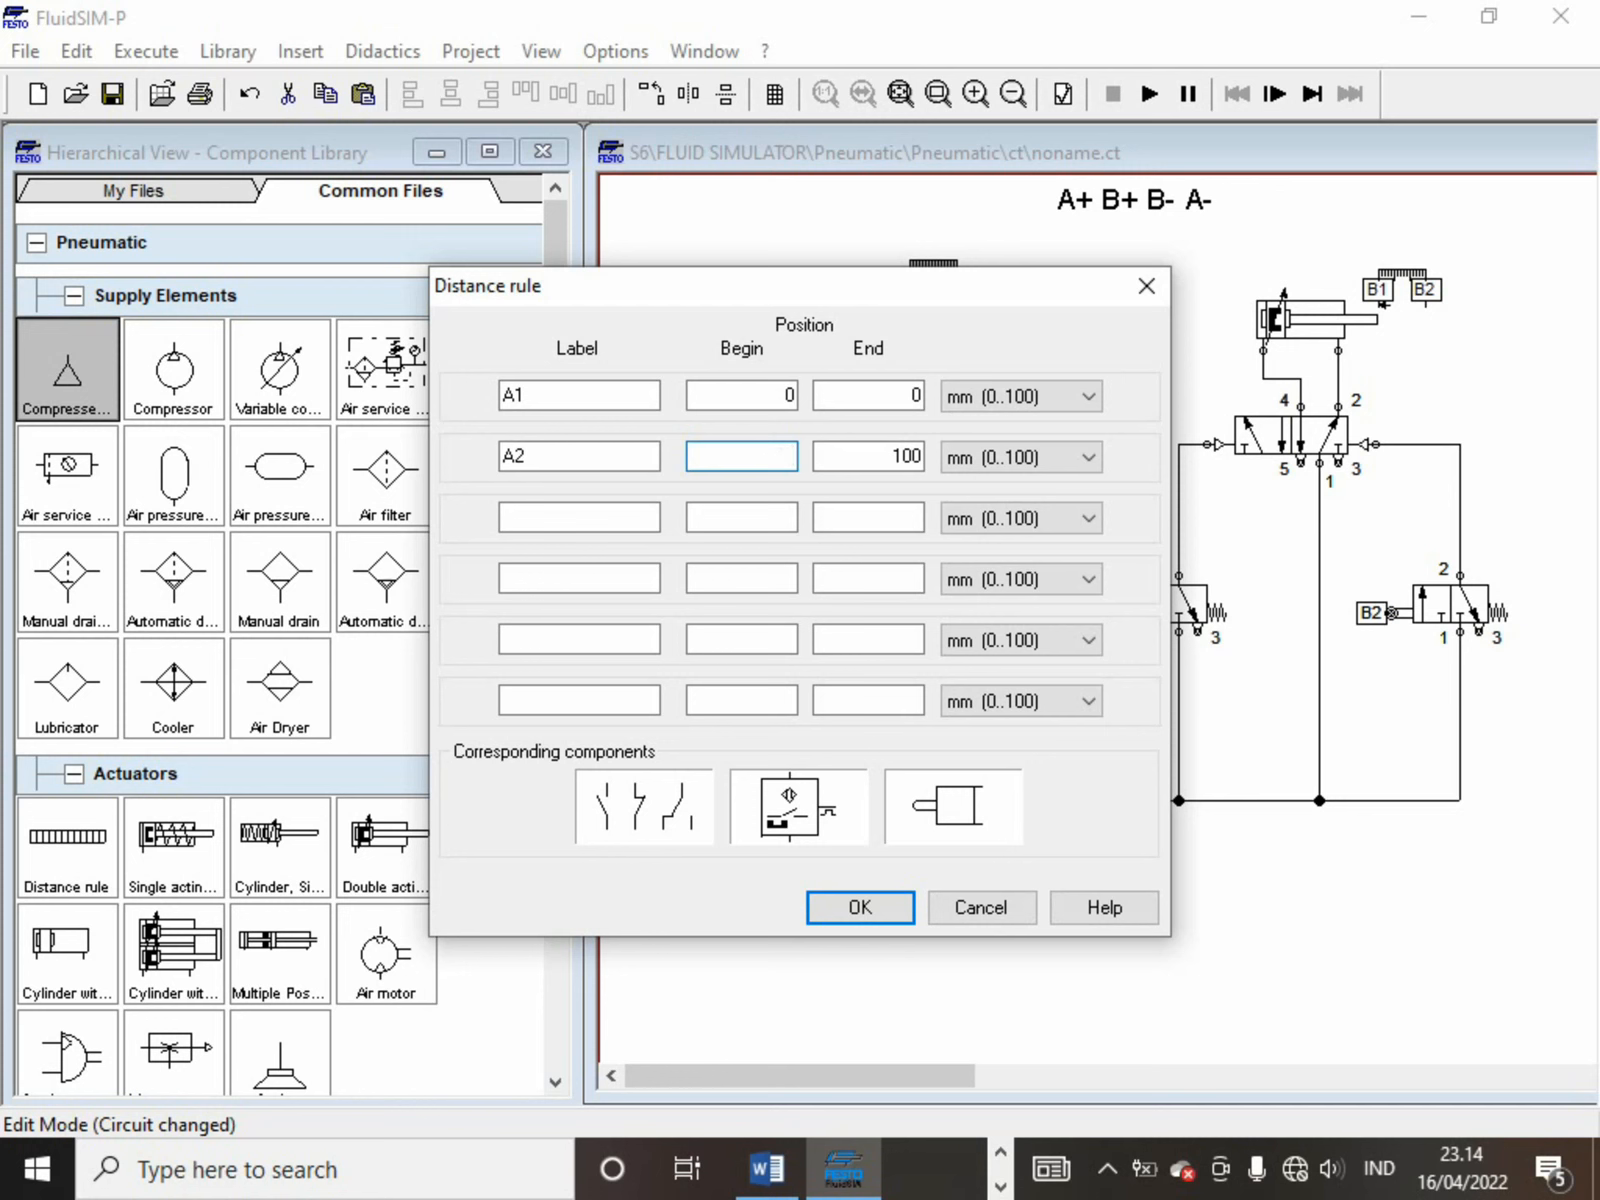
{"action": "type", "text": "5"}
{"action": "left_click", "coordinate": [848, 462]}
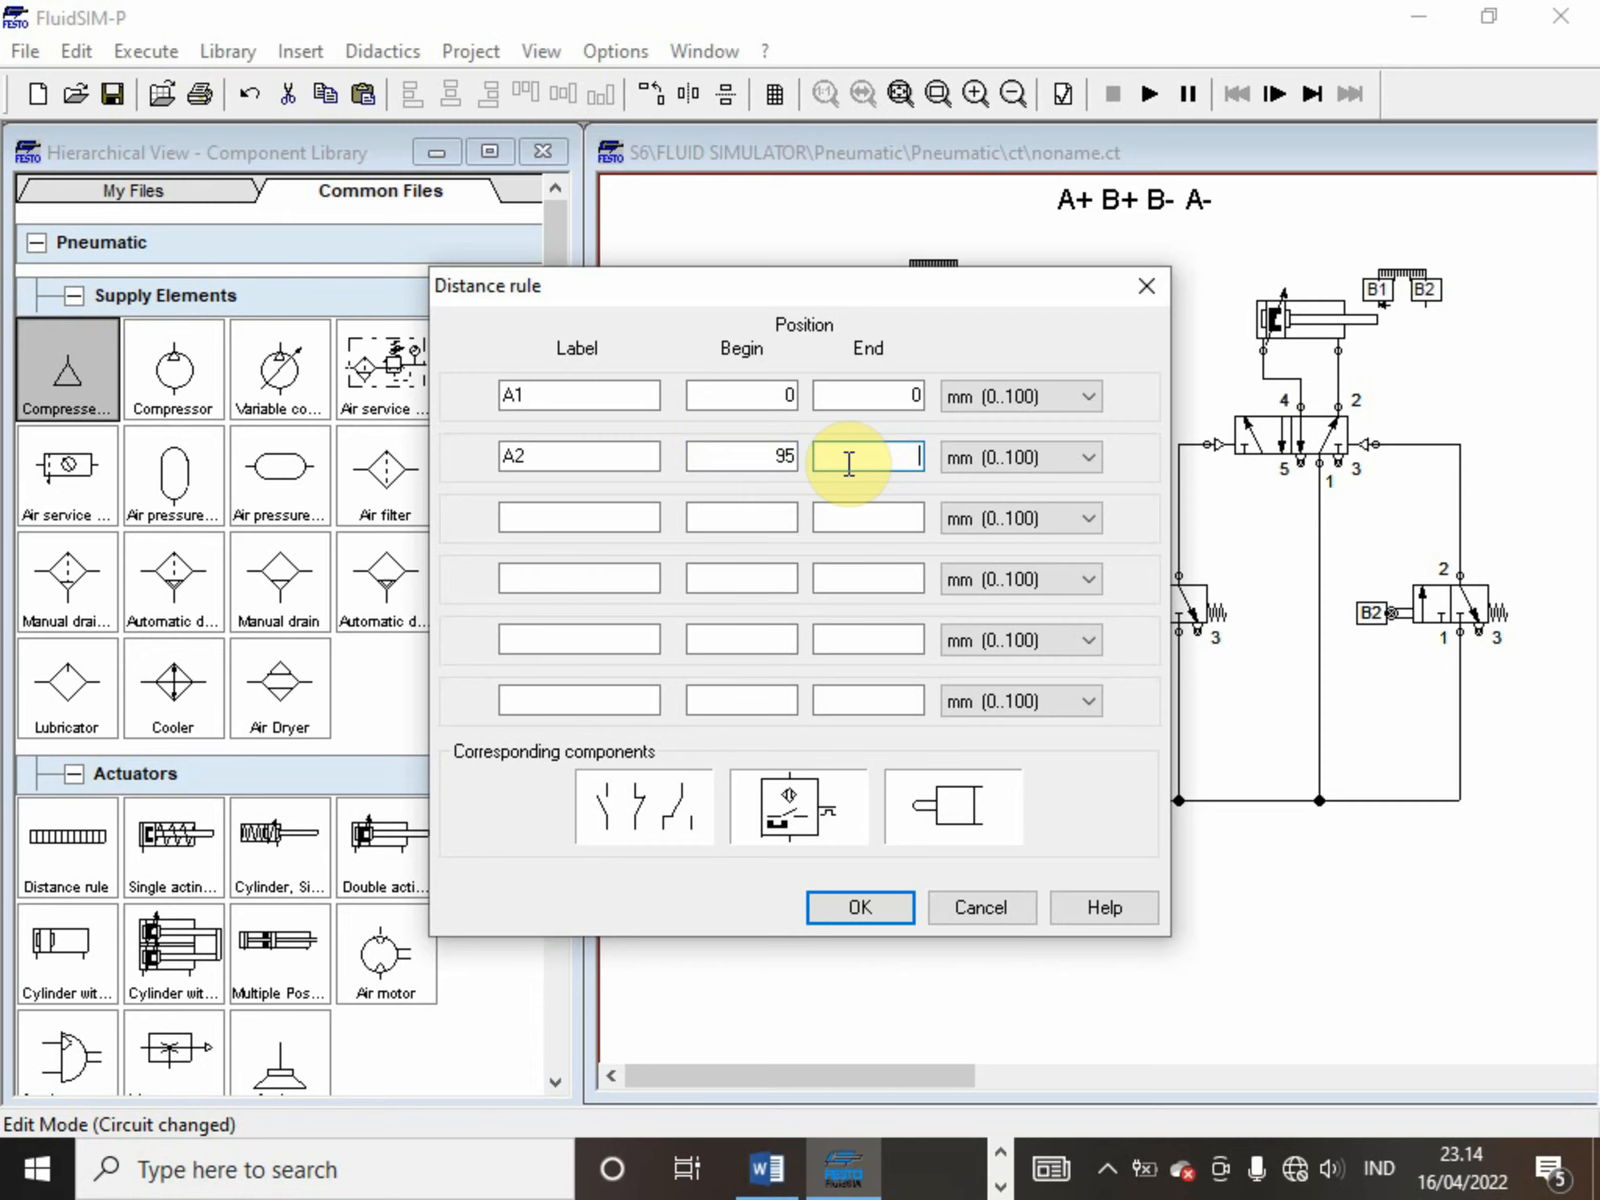
{"action": "type", "text": "94"}
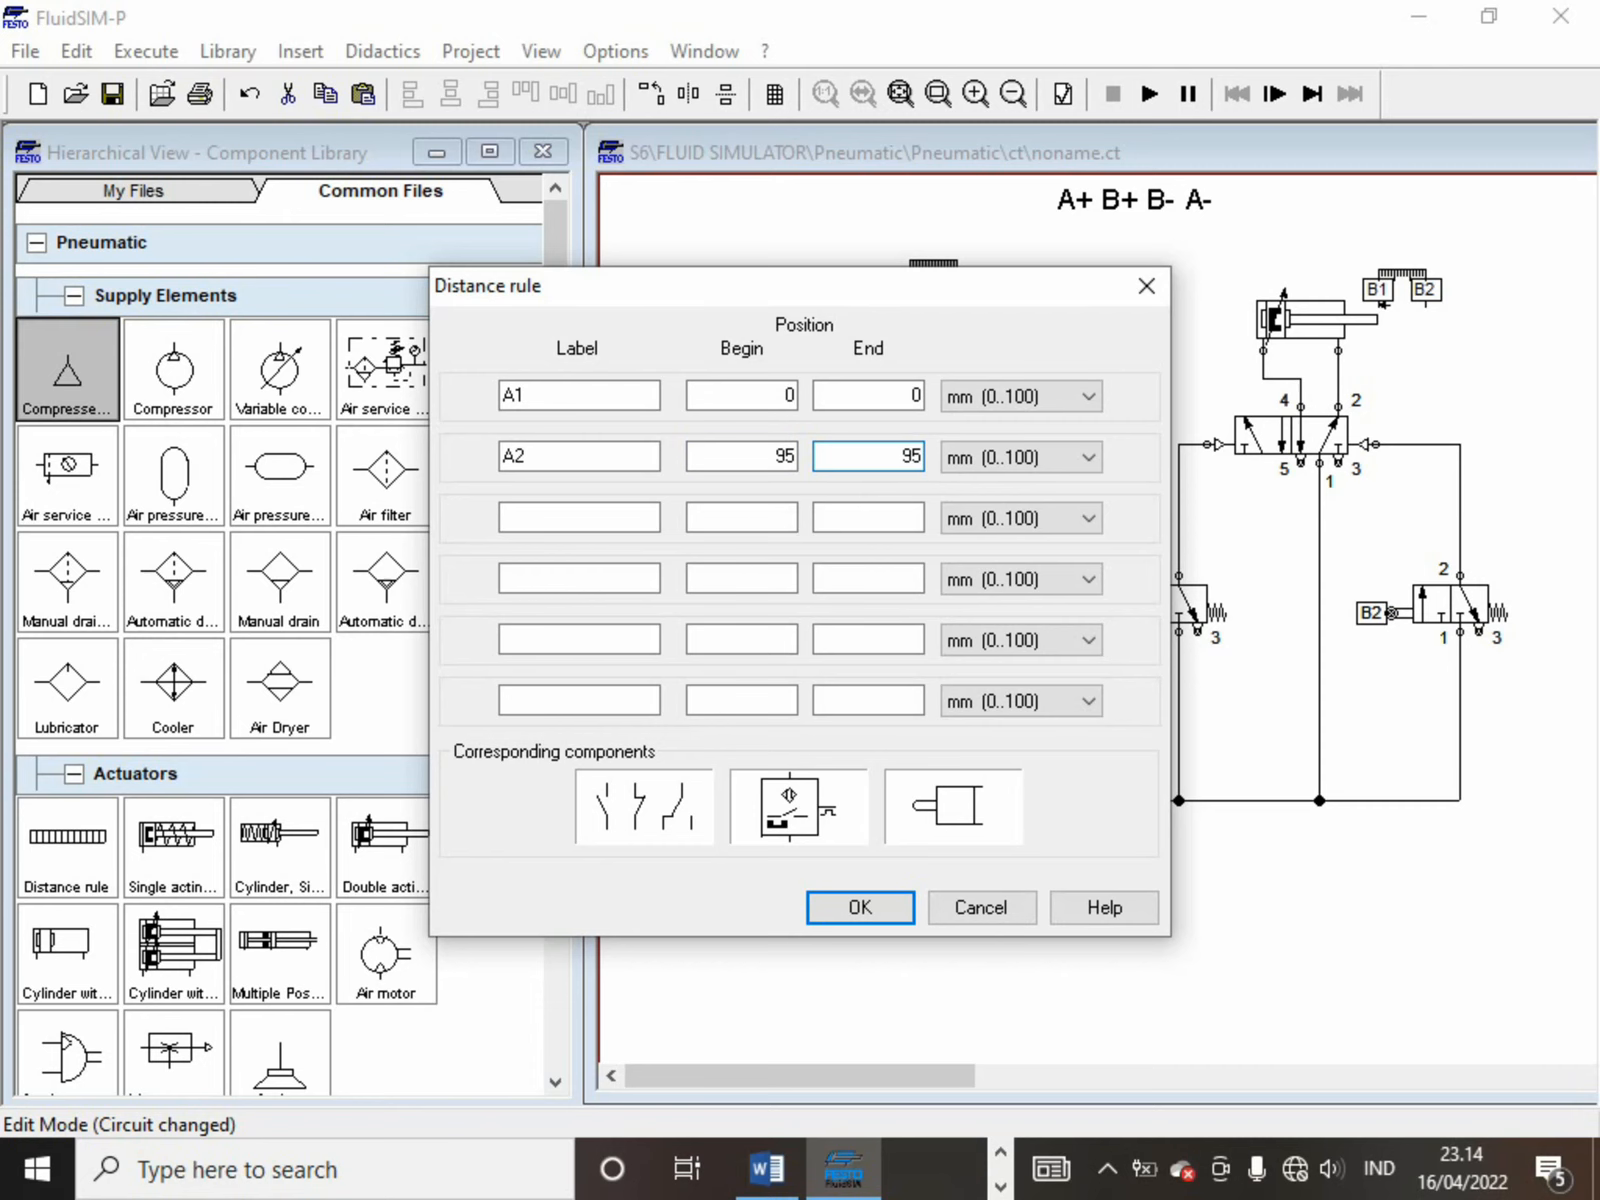
{"action": "key", "text": "Return"}
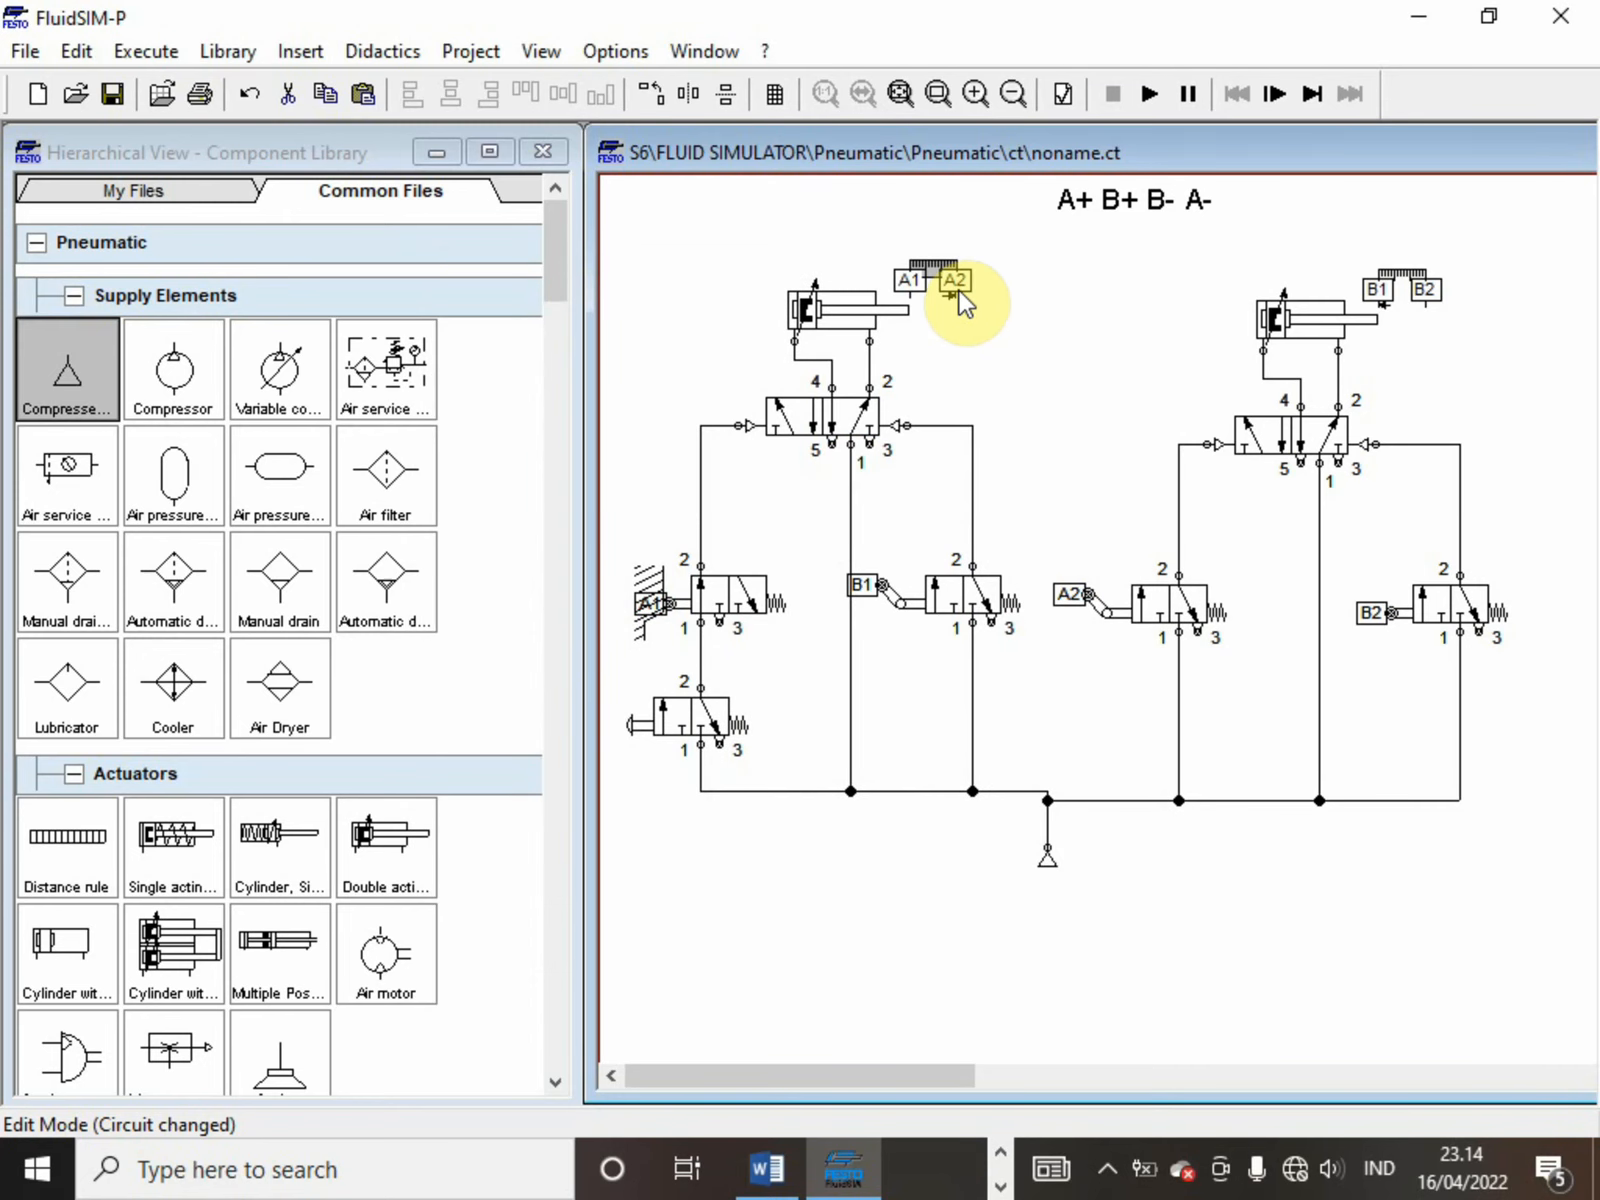
Check the distance rule marks, run the simulation with A2 at 95 mm while actuating the push-button valve repeatedly, and stop it
{"action": "mouse_move", "coordinate": [962, 288]}
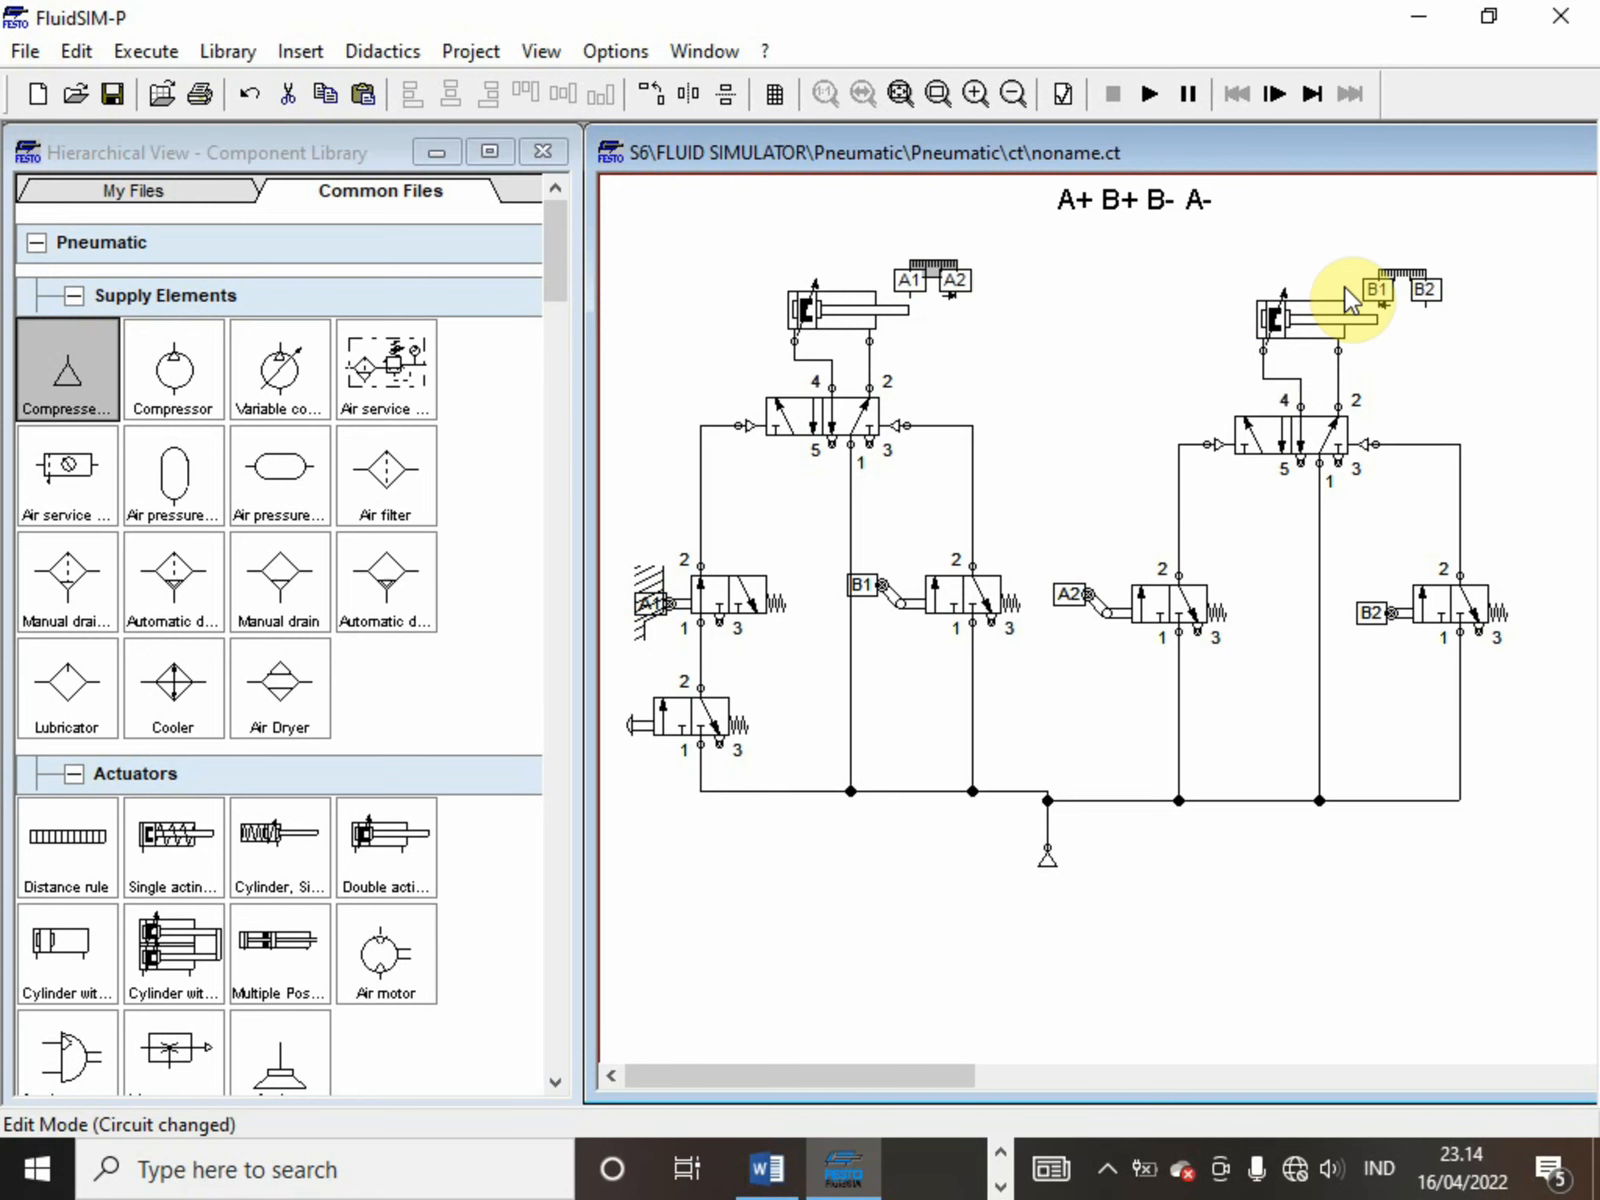
{"action": "mouse_move", "coordinate": [1428, 282]}
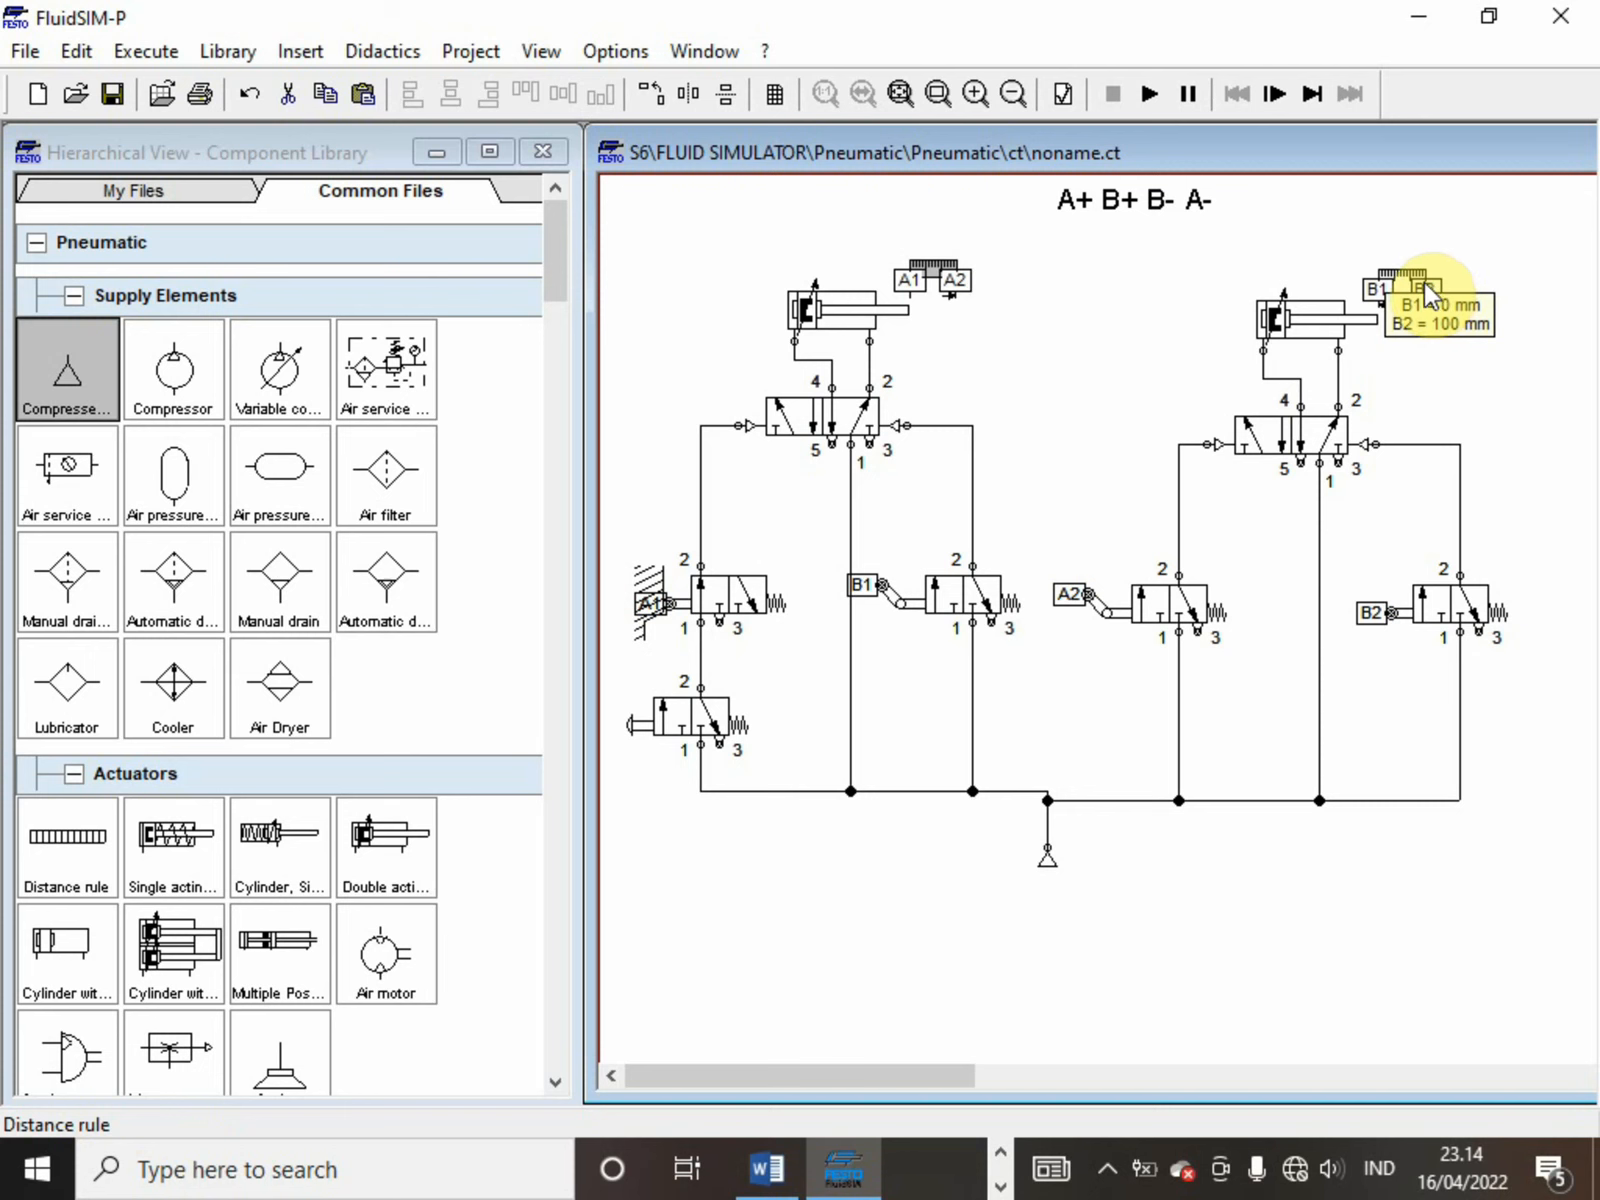
{"action": "left_click", "coordinate": [1149, 95]}
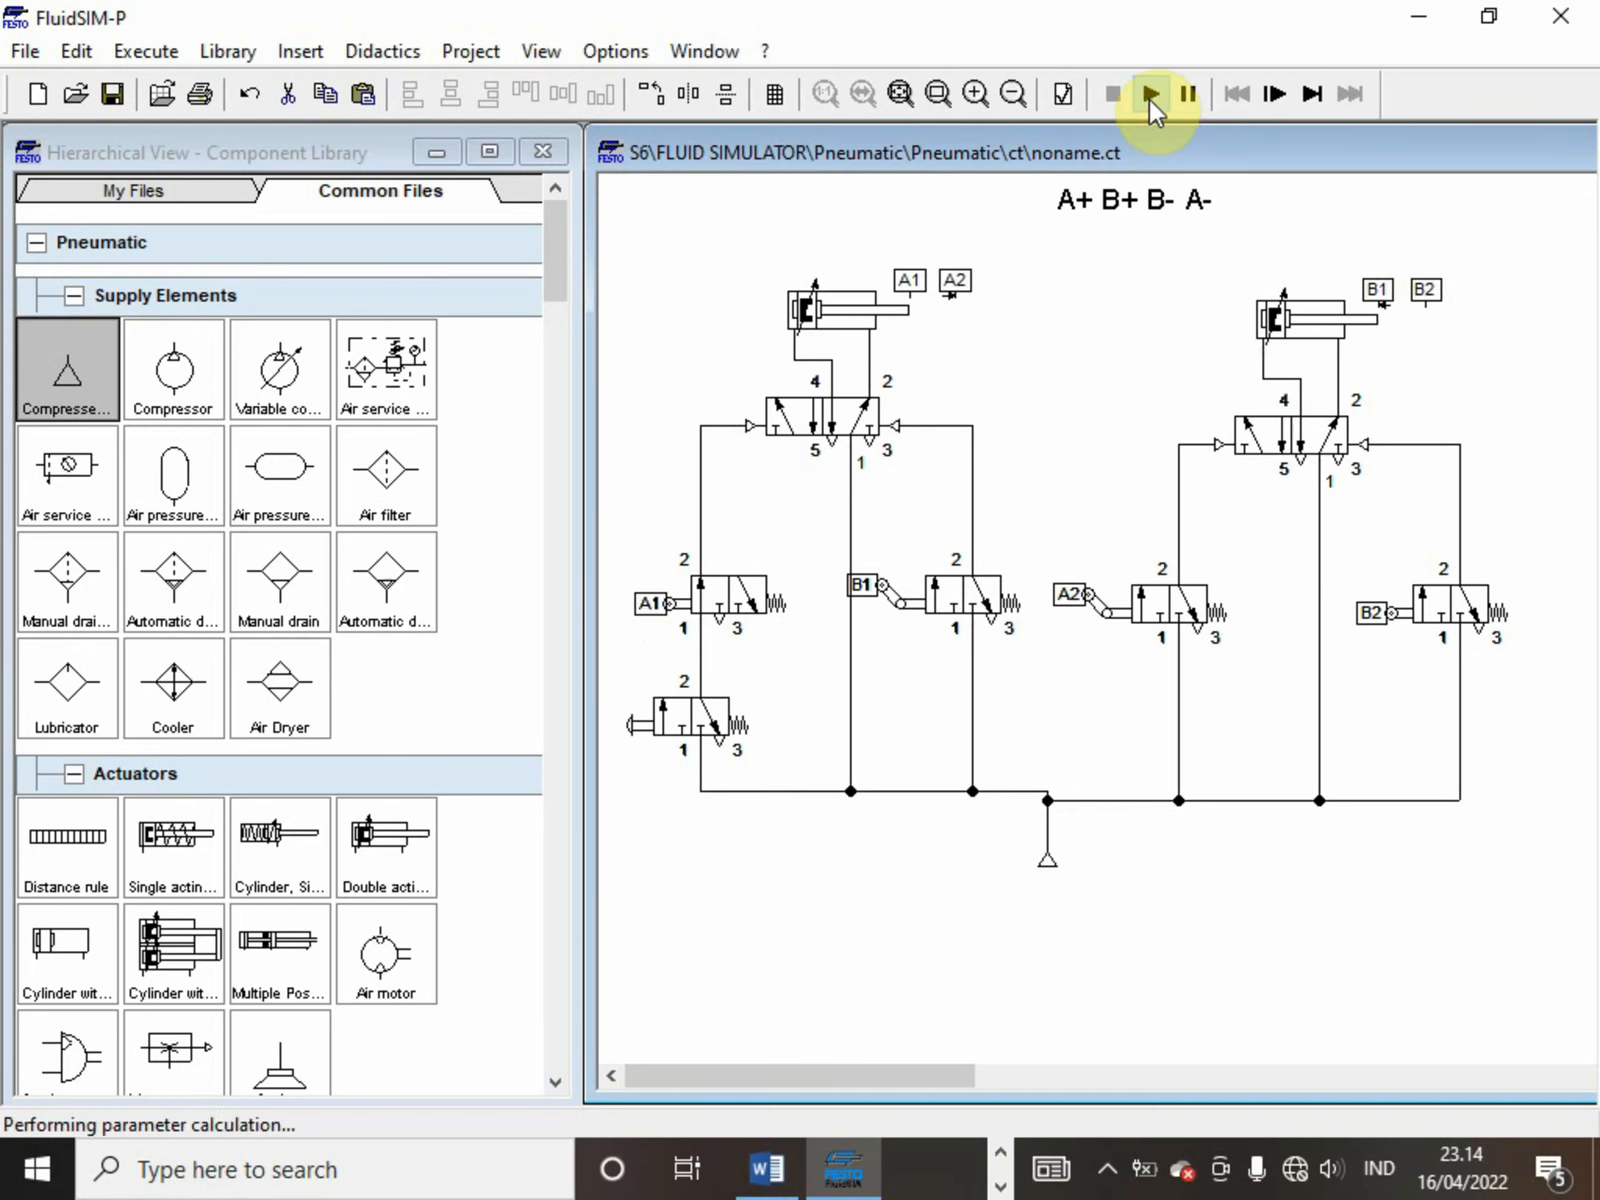
{"action": "left_click", "coordinate": [696, 741]}
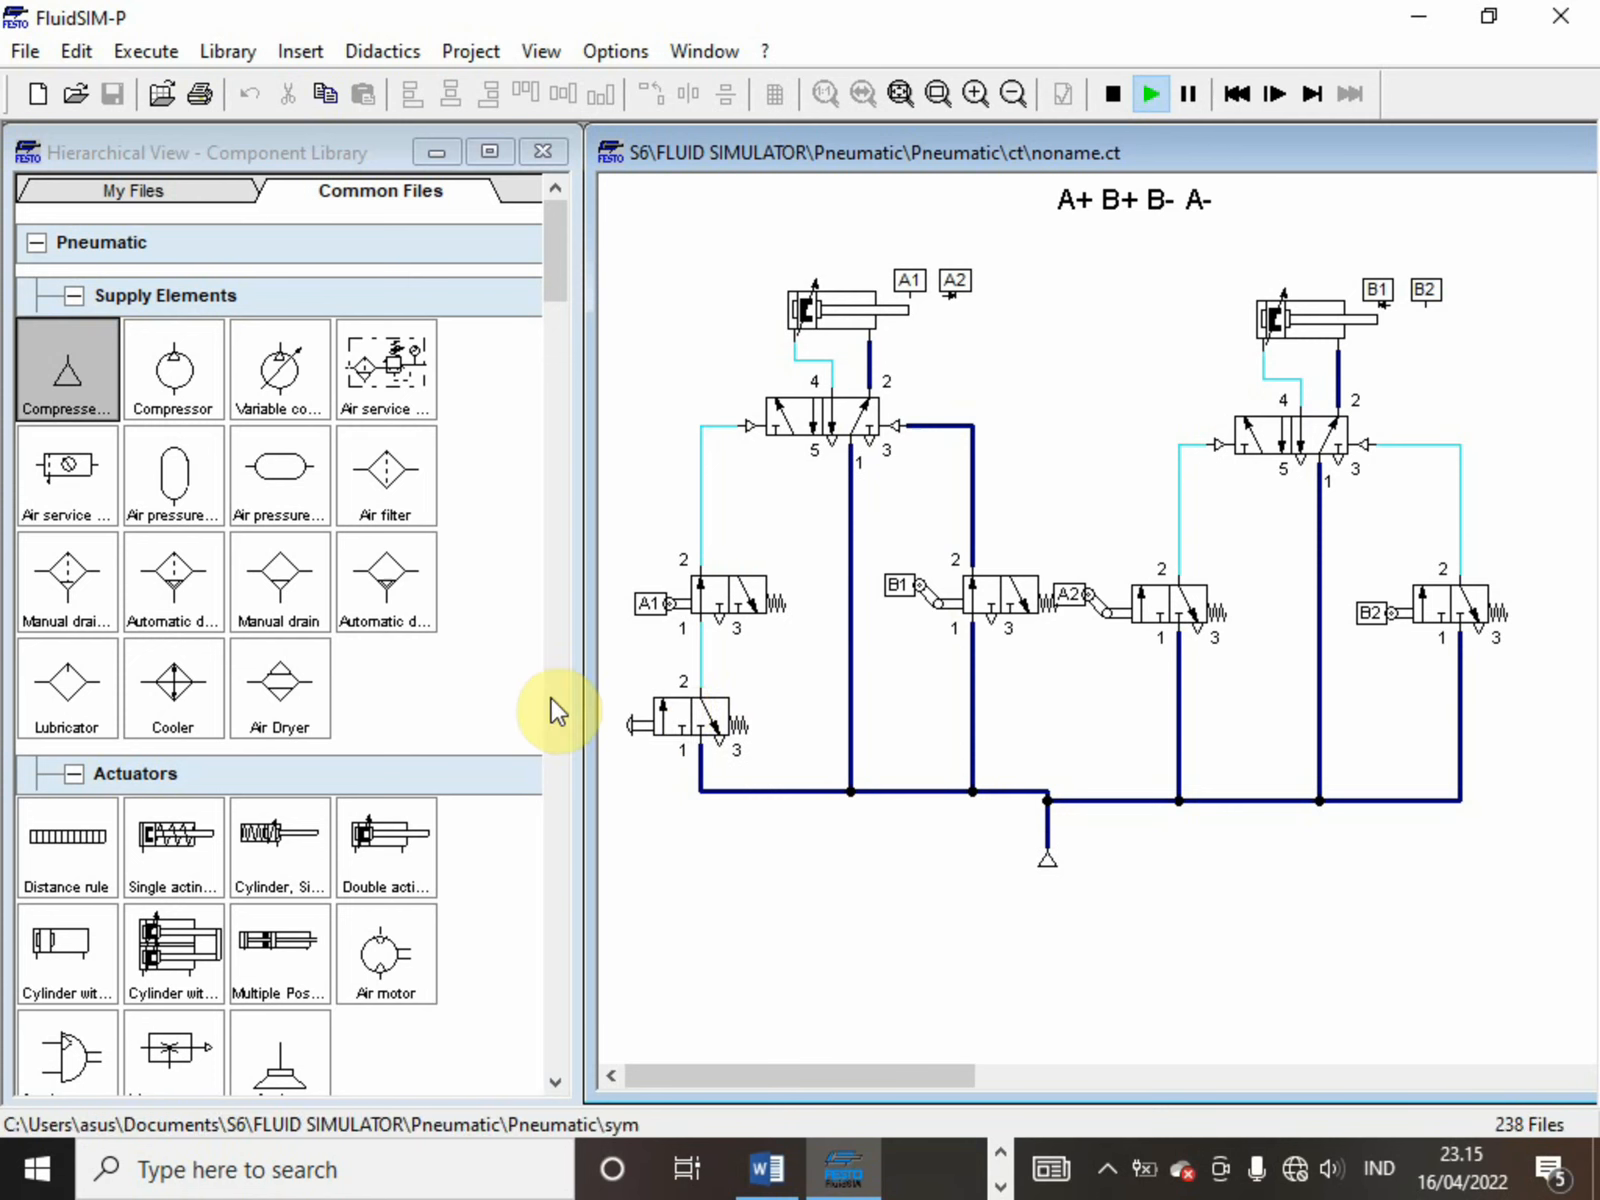
{"action": "left_click", "coordinate": [684, 714]}
{"action": "left_click", "coordinate": [684, 714]}
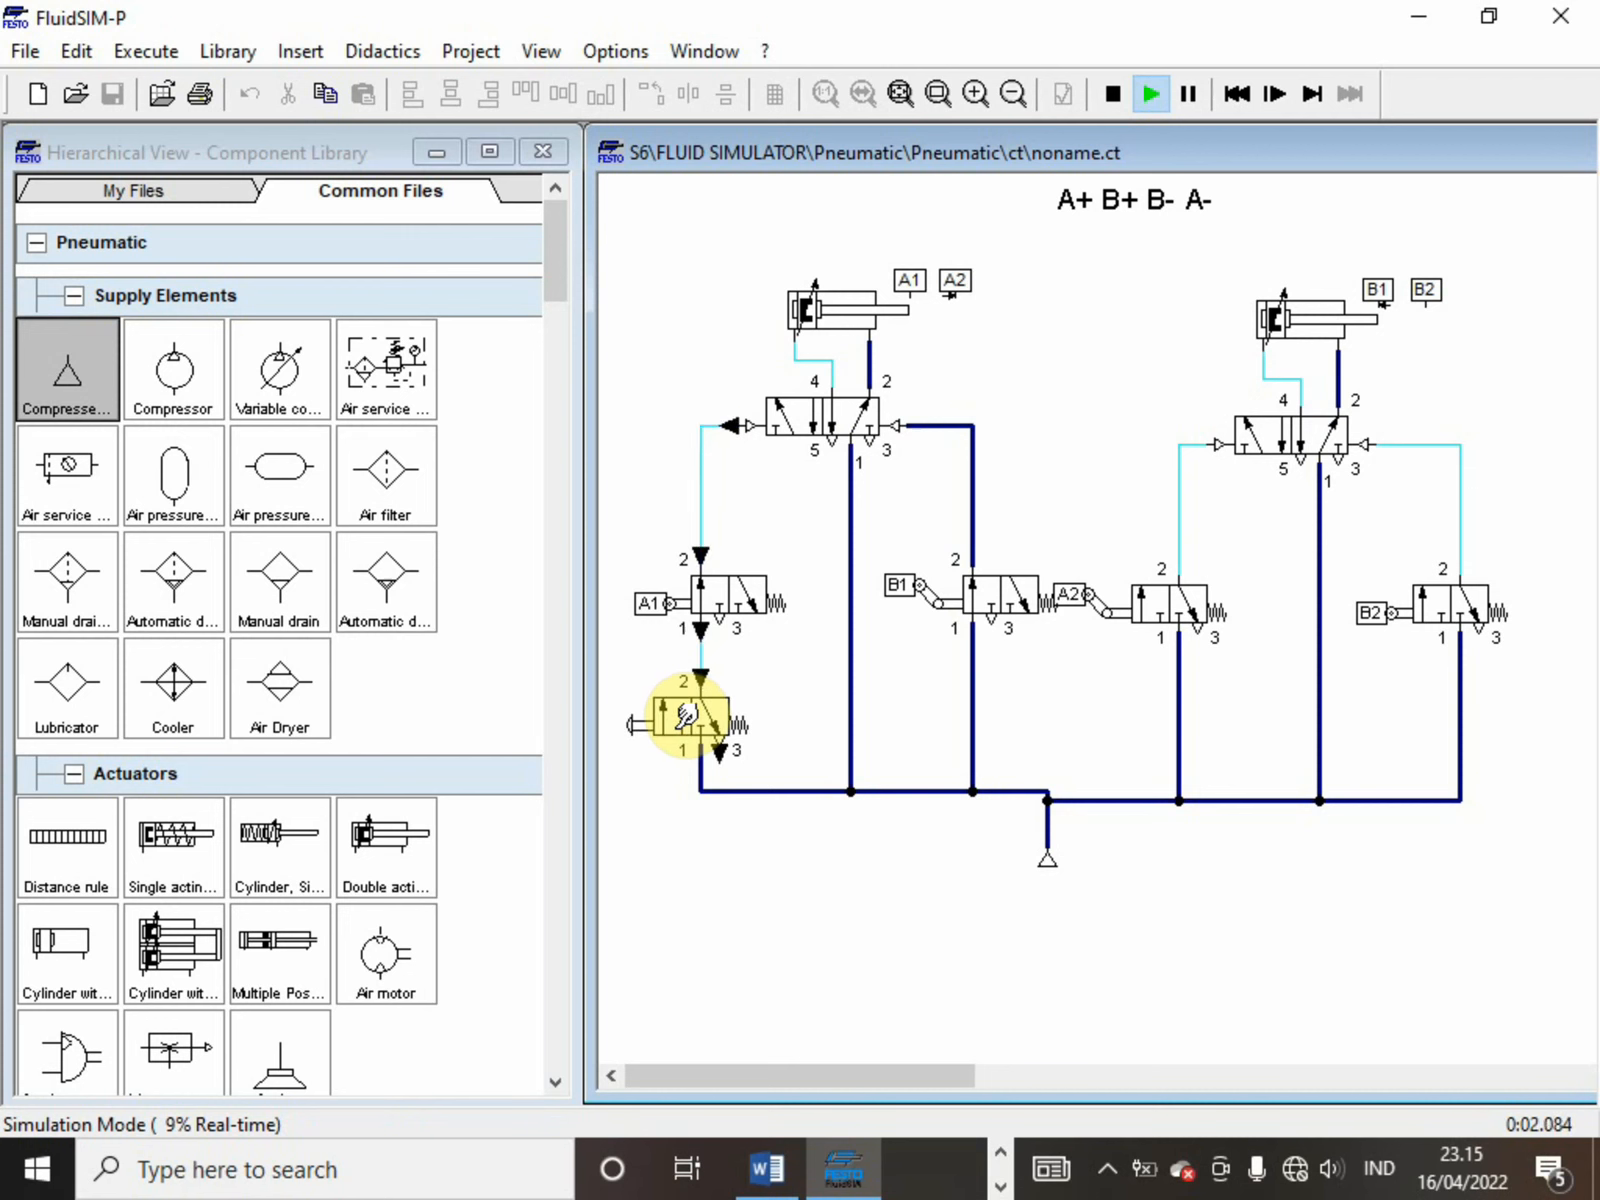
{"action": "left_click", "coordinate": [684, 714]}
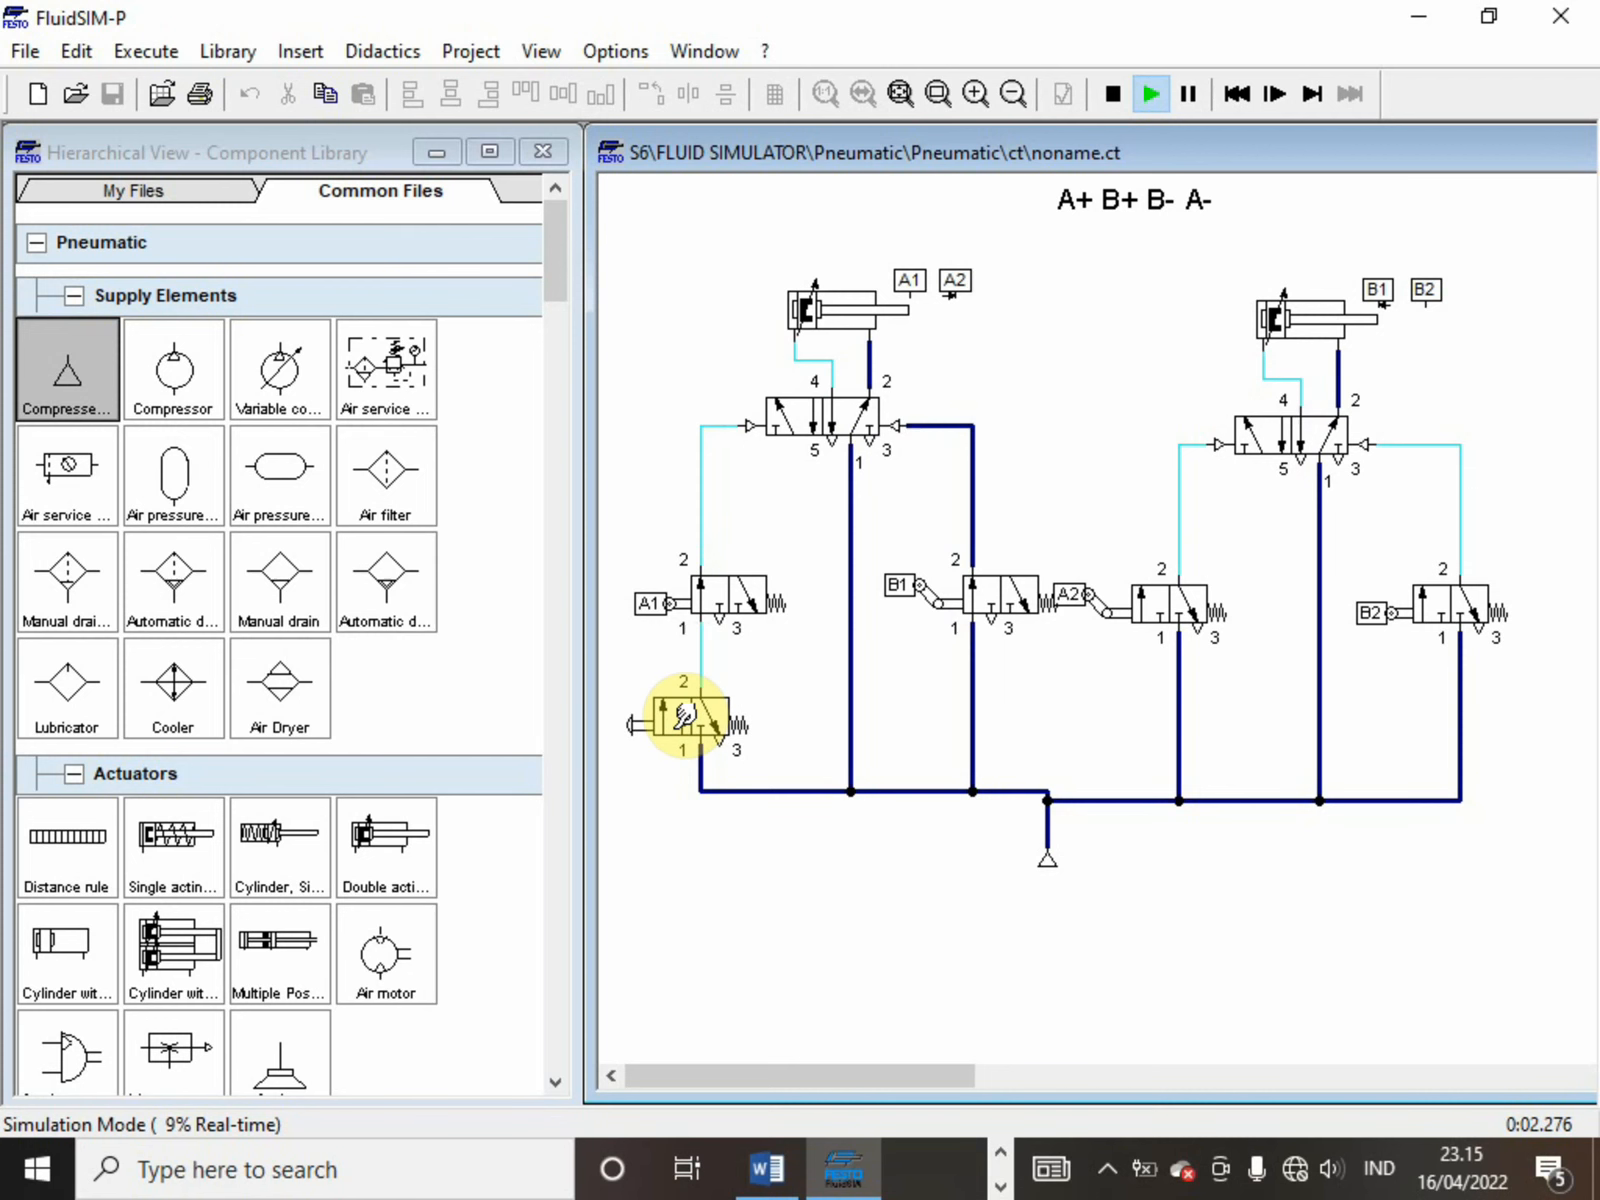
{"action": "left_click", "coordinate": [686, 714]}
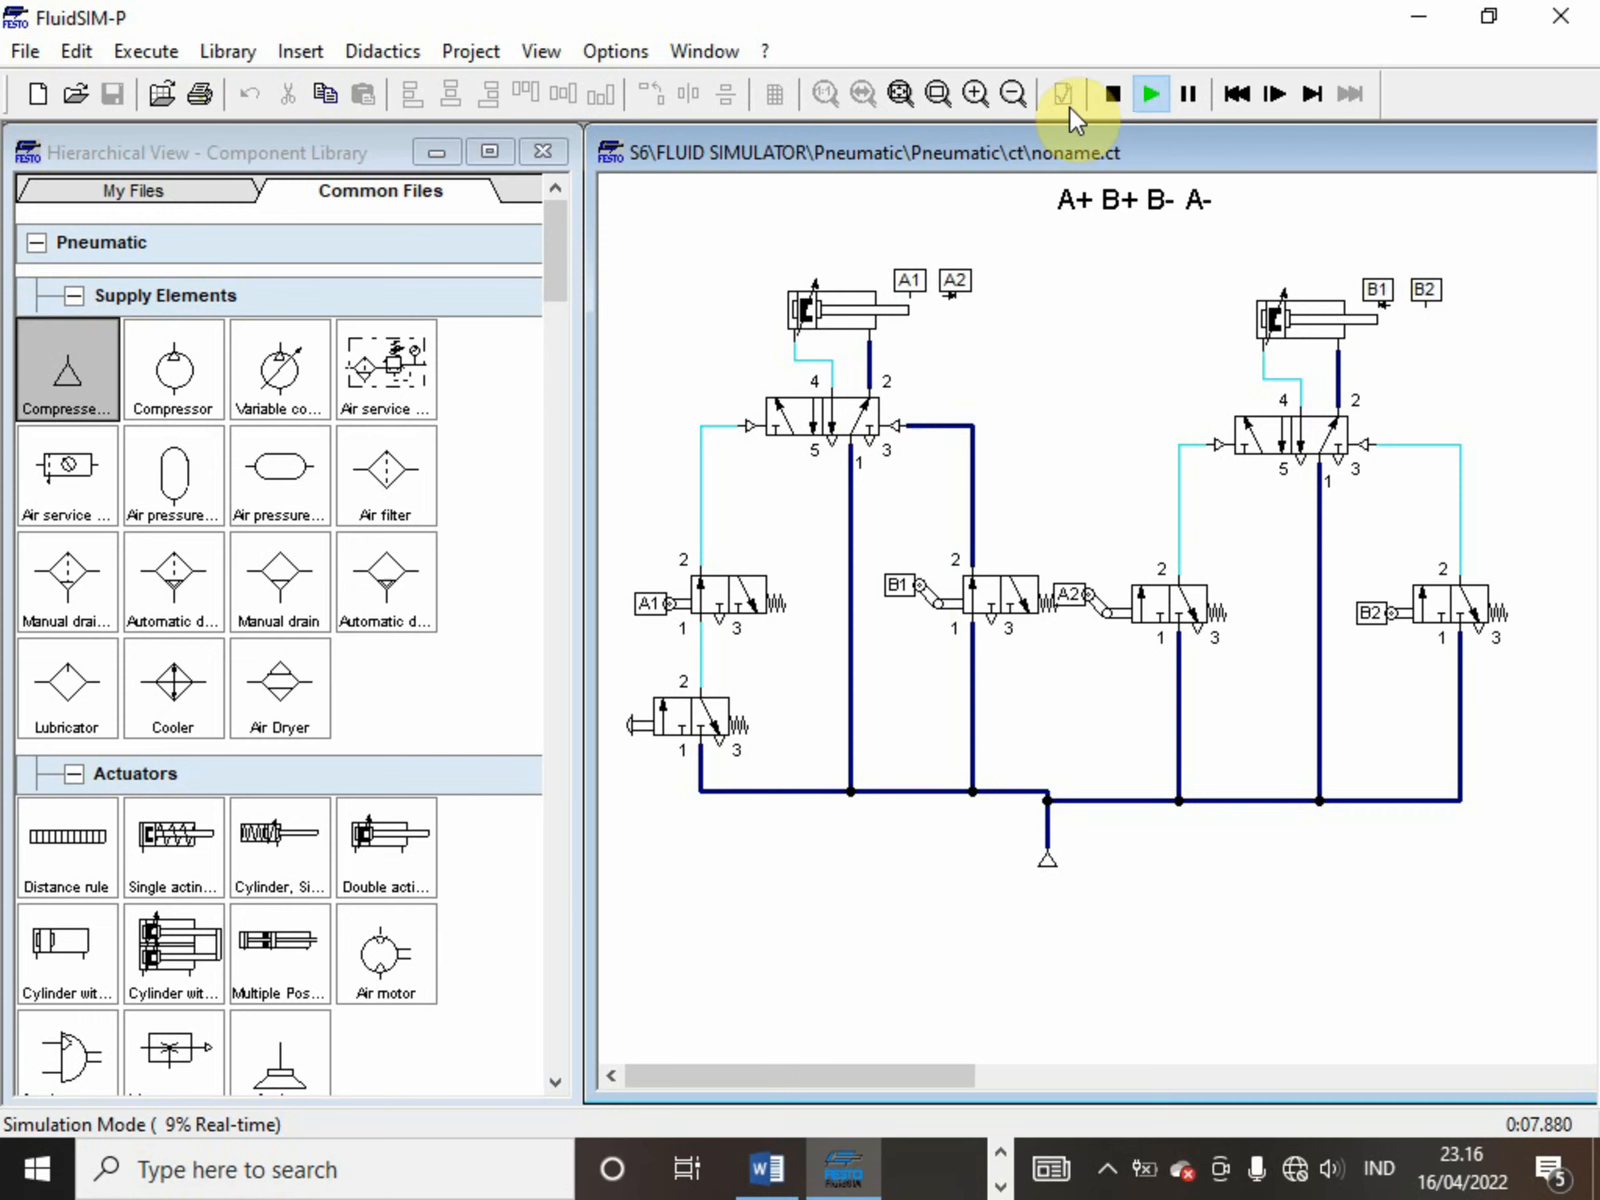
{"action": "left_click", "coordinate": [1102, 100]}
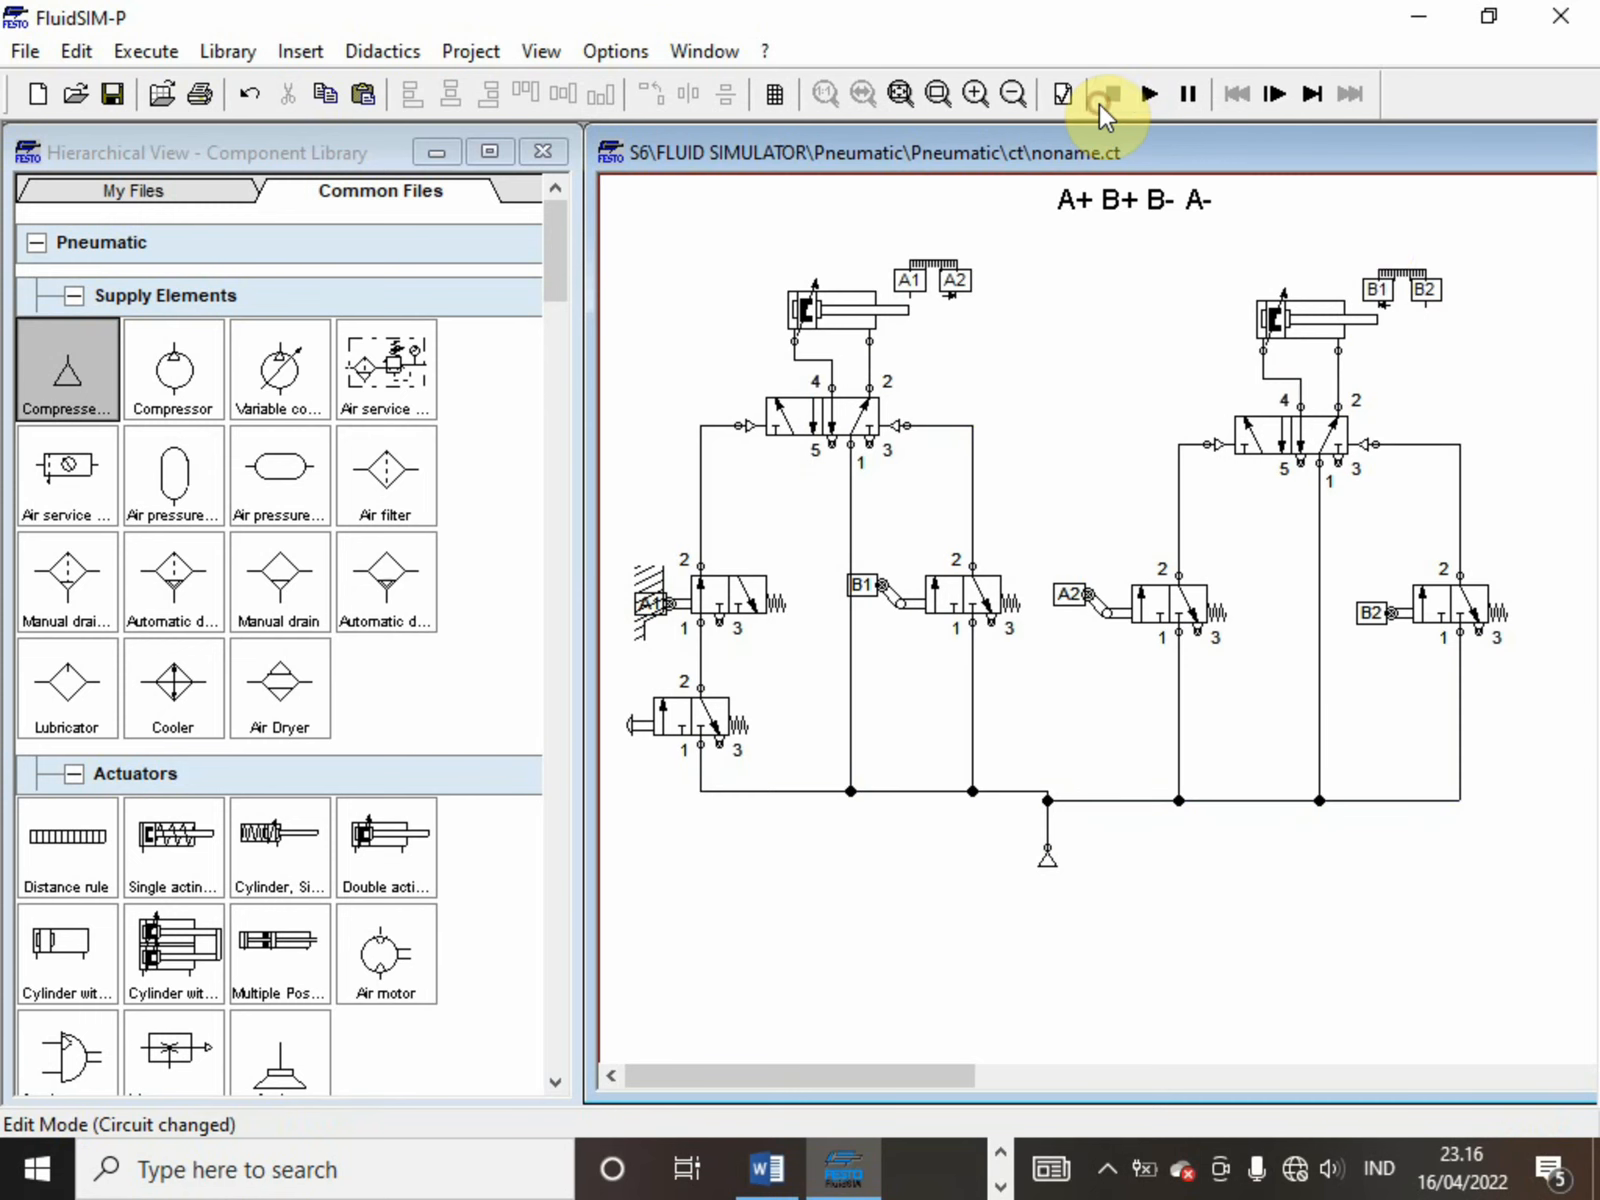
Set the begin and end positions of mark B1 on the second cylinder's distance rule to 5 mm
{"action": "left_click", "coordinate": [1424, 286]}
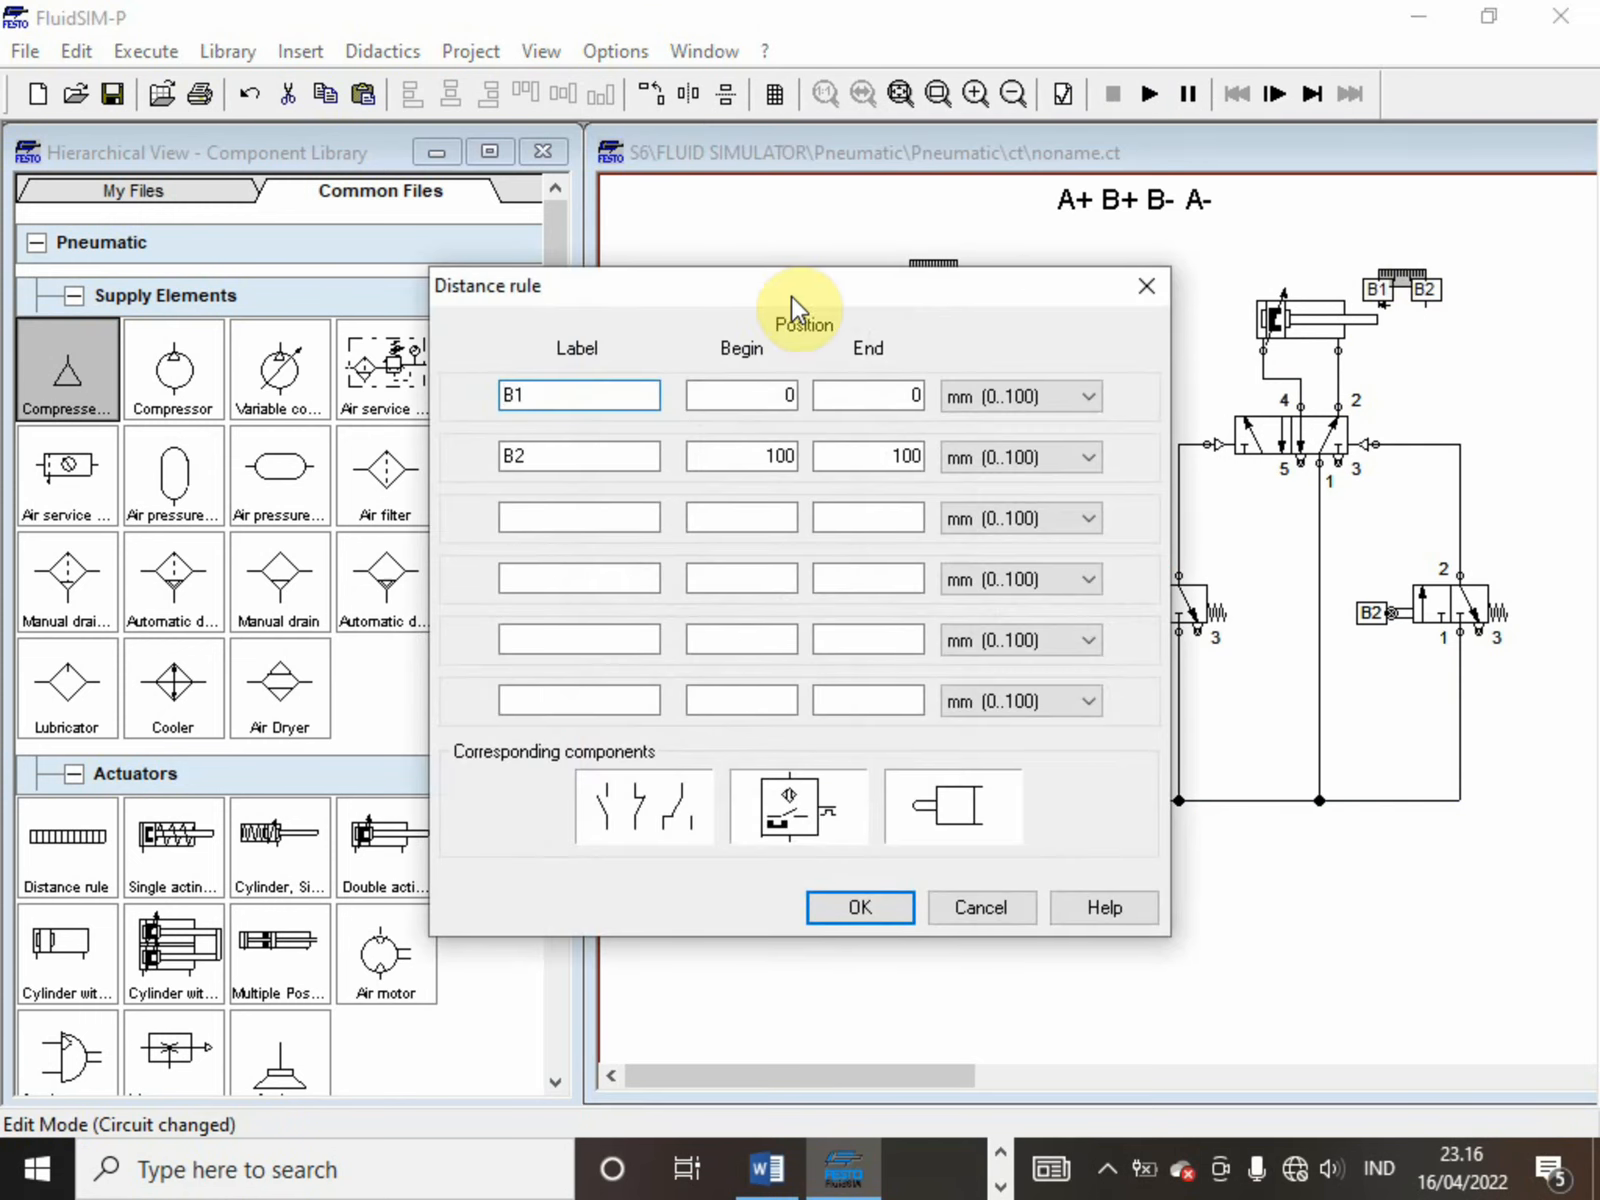
{"action": "left_click", "coordinate": [778, 393]}
{"action": "key", "text": "Right"}
{"action": "key", "text": "BackSpace"}
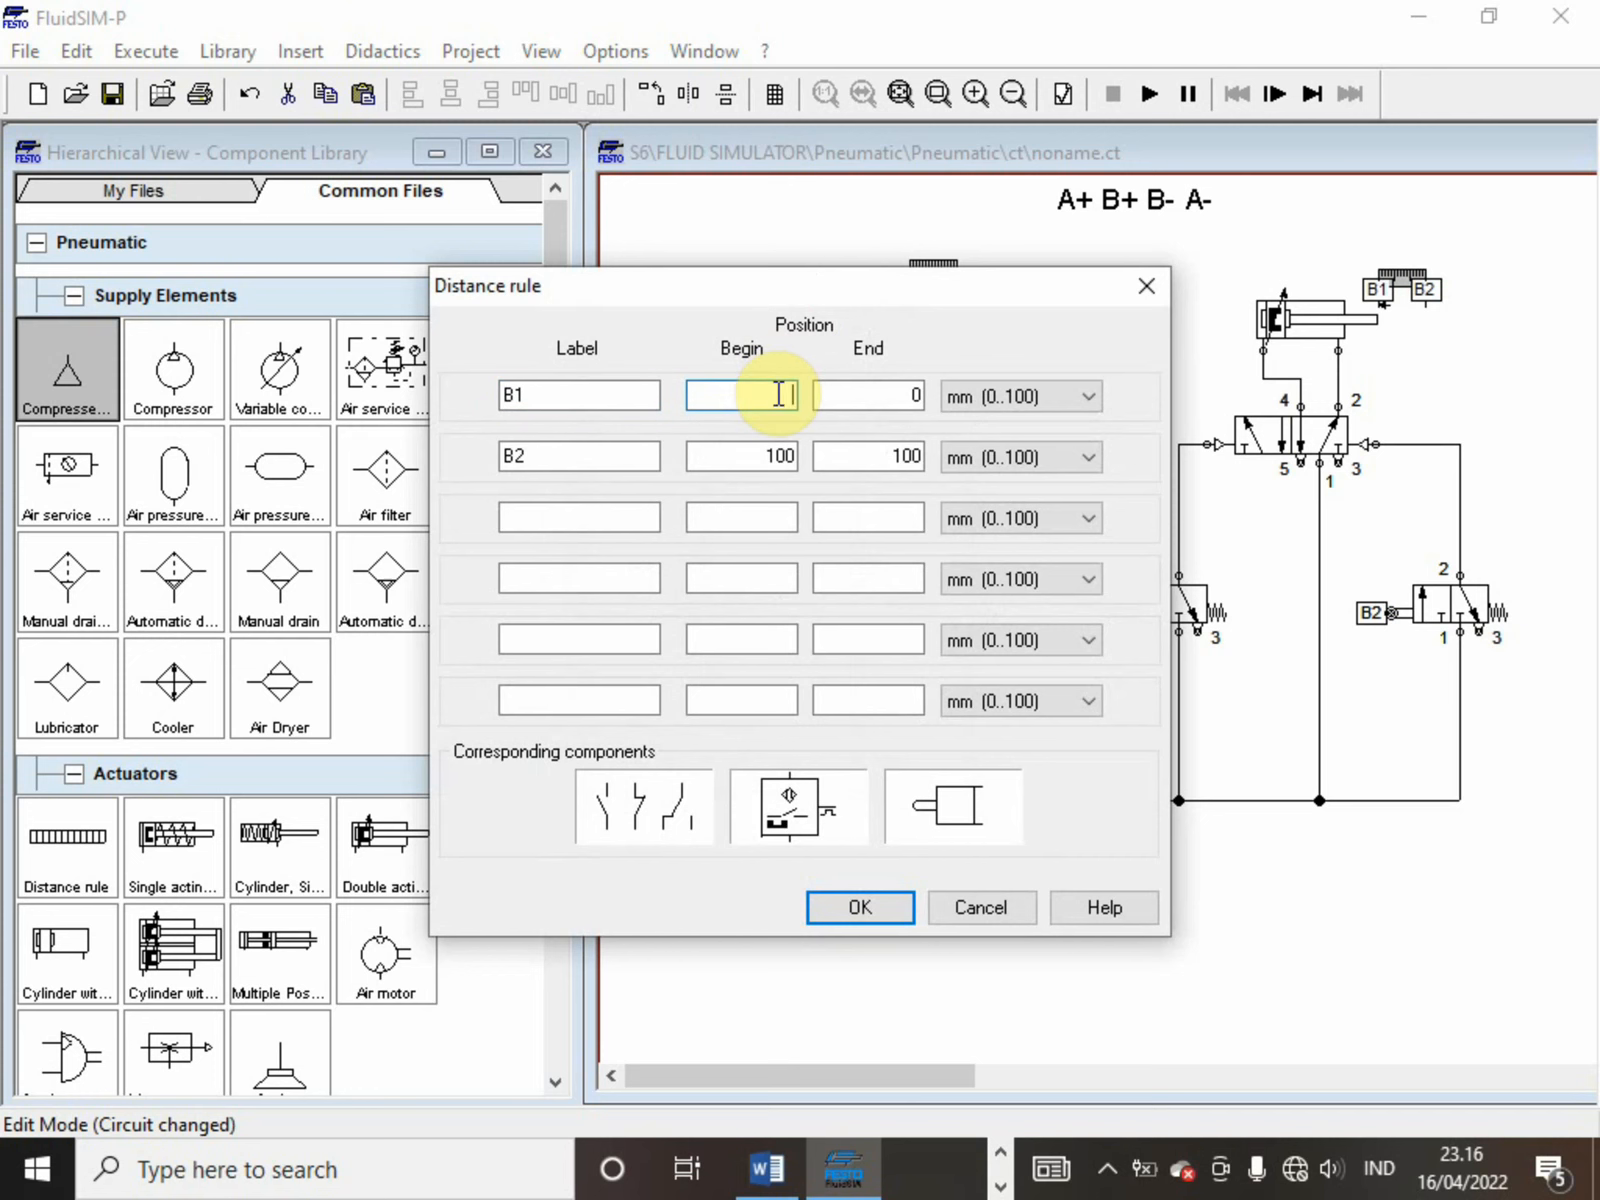
{"action": "type", "text": "5"}
{"action": "left_click", "coordinate": [860, 395]}
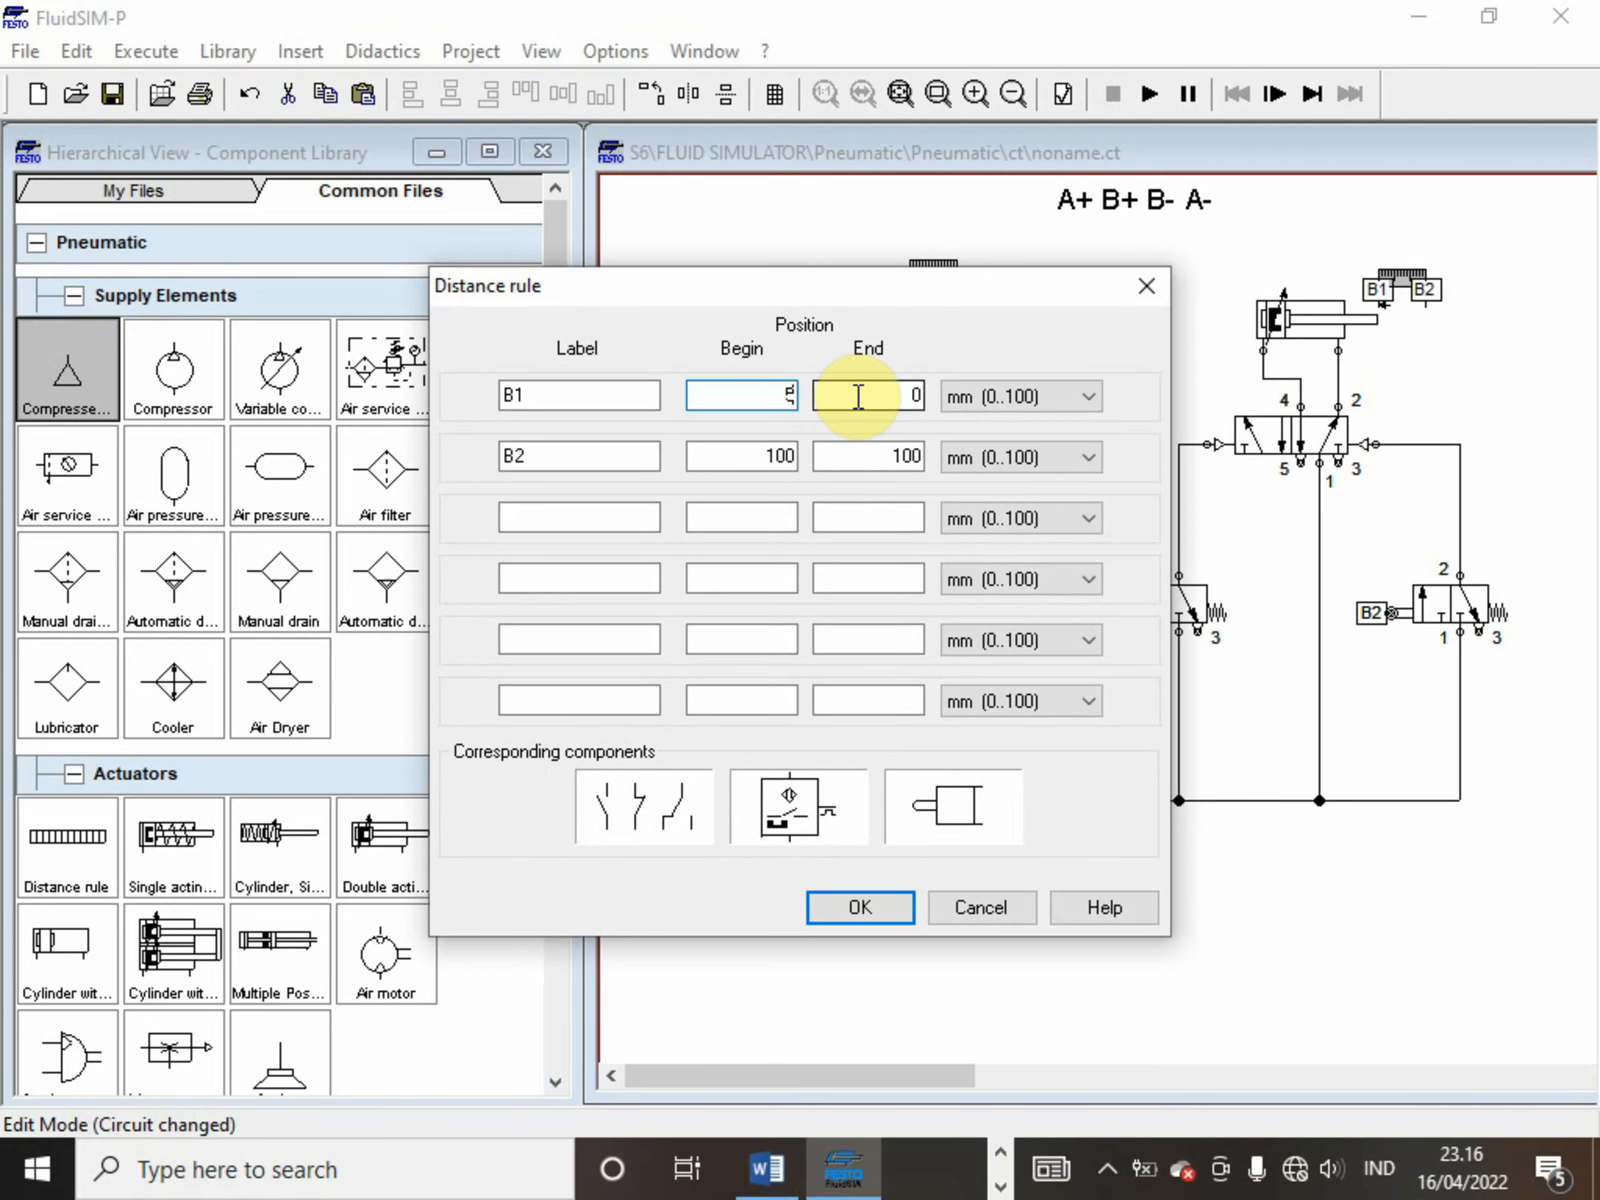
{"action": "key", "text": "BackSpace"}
{"action": "type", "text": "5"}
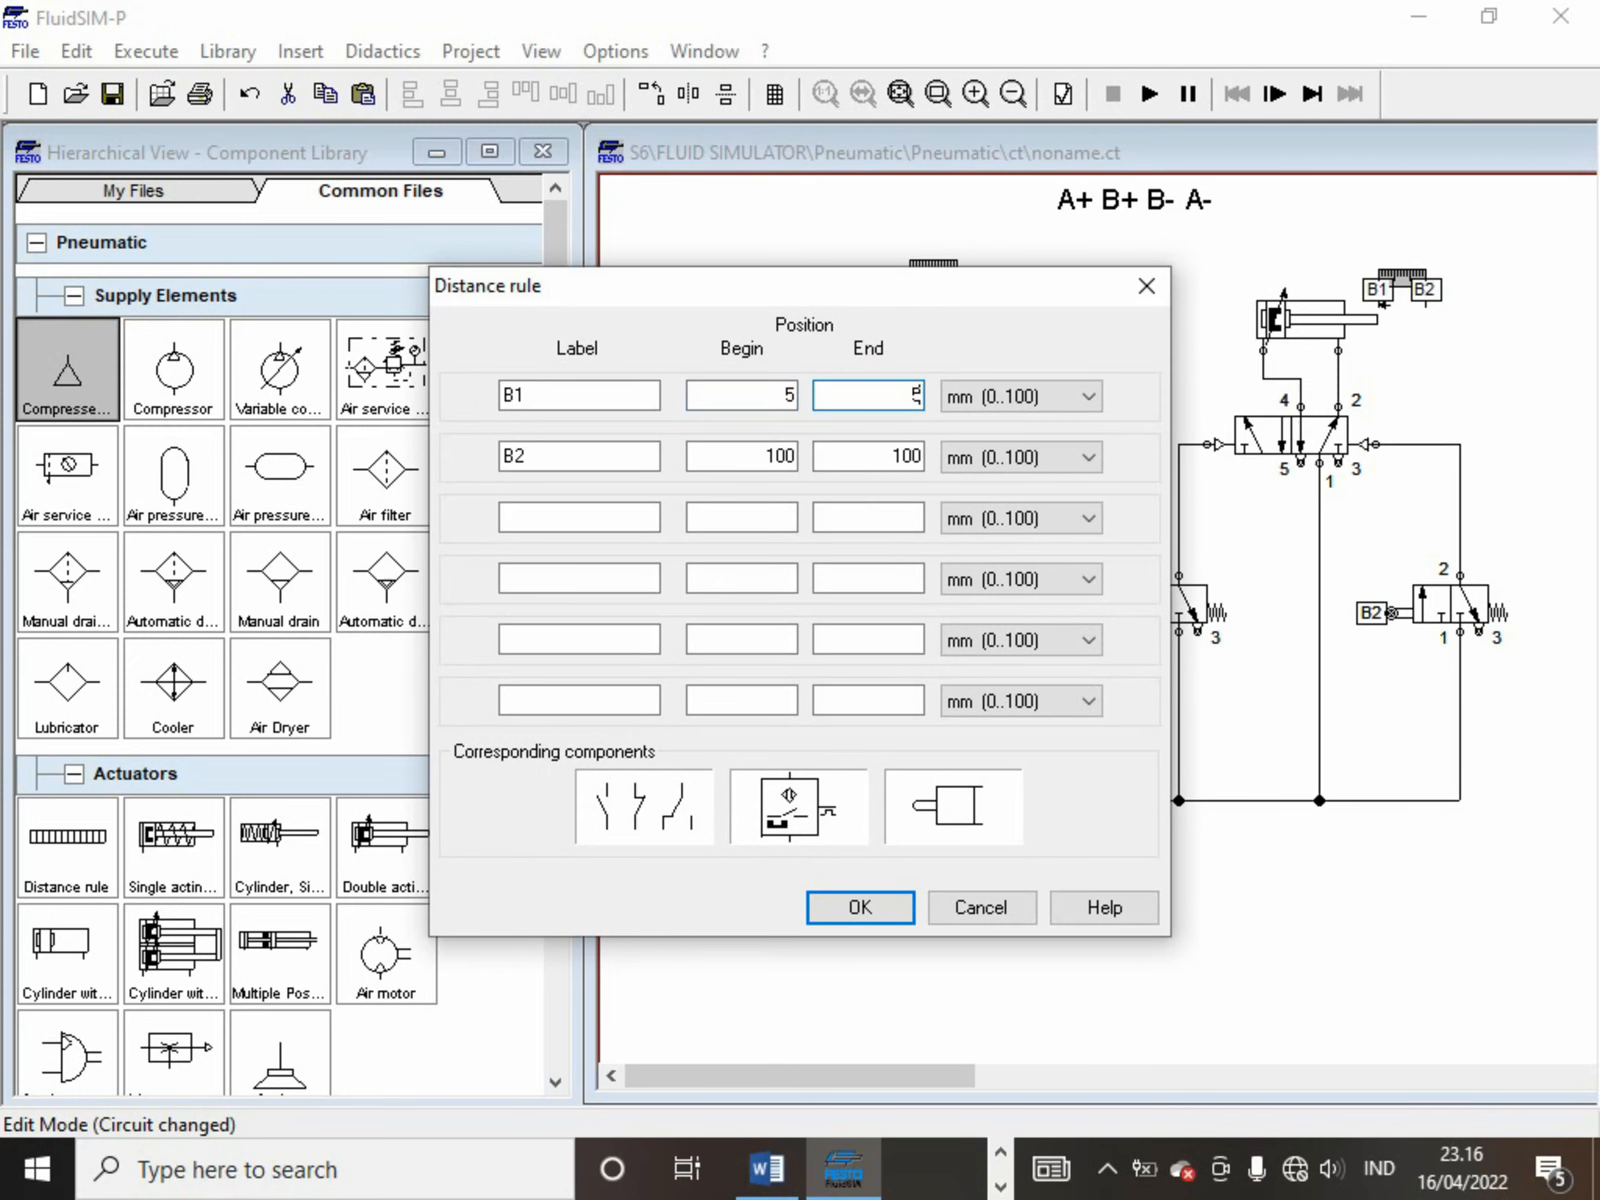
{"action": "key", "text": "Return"}
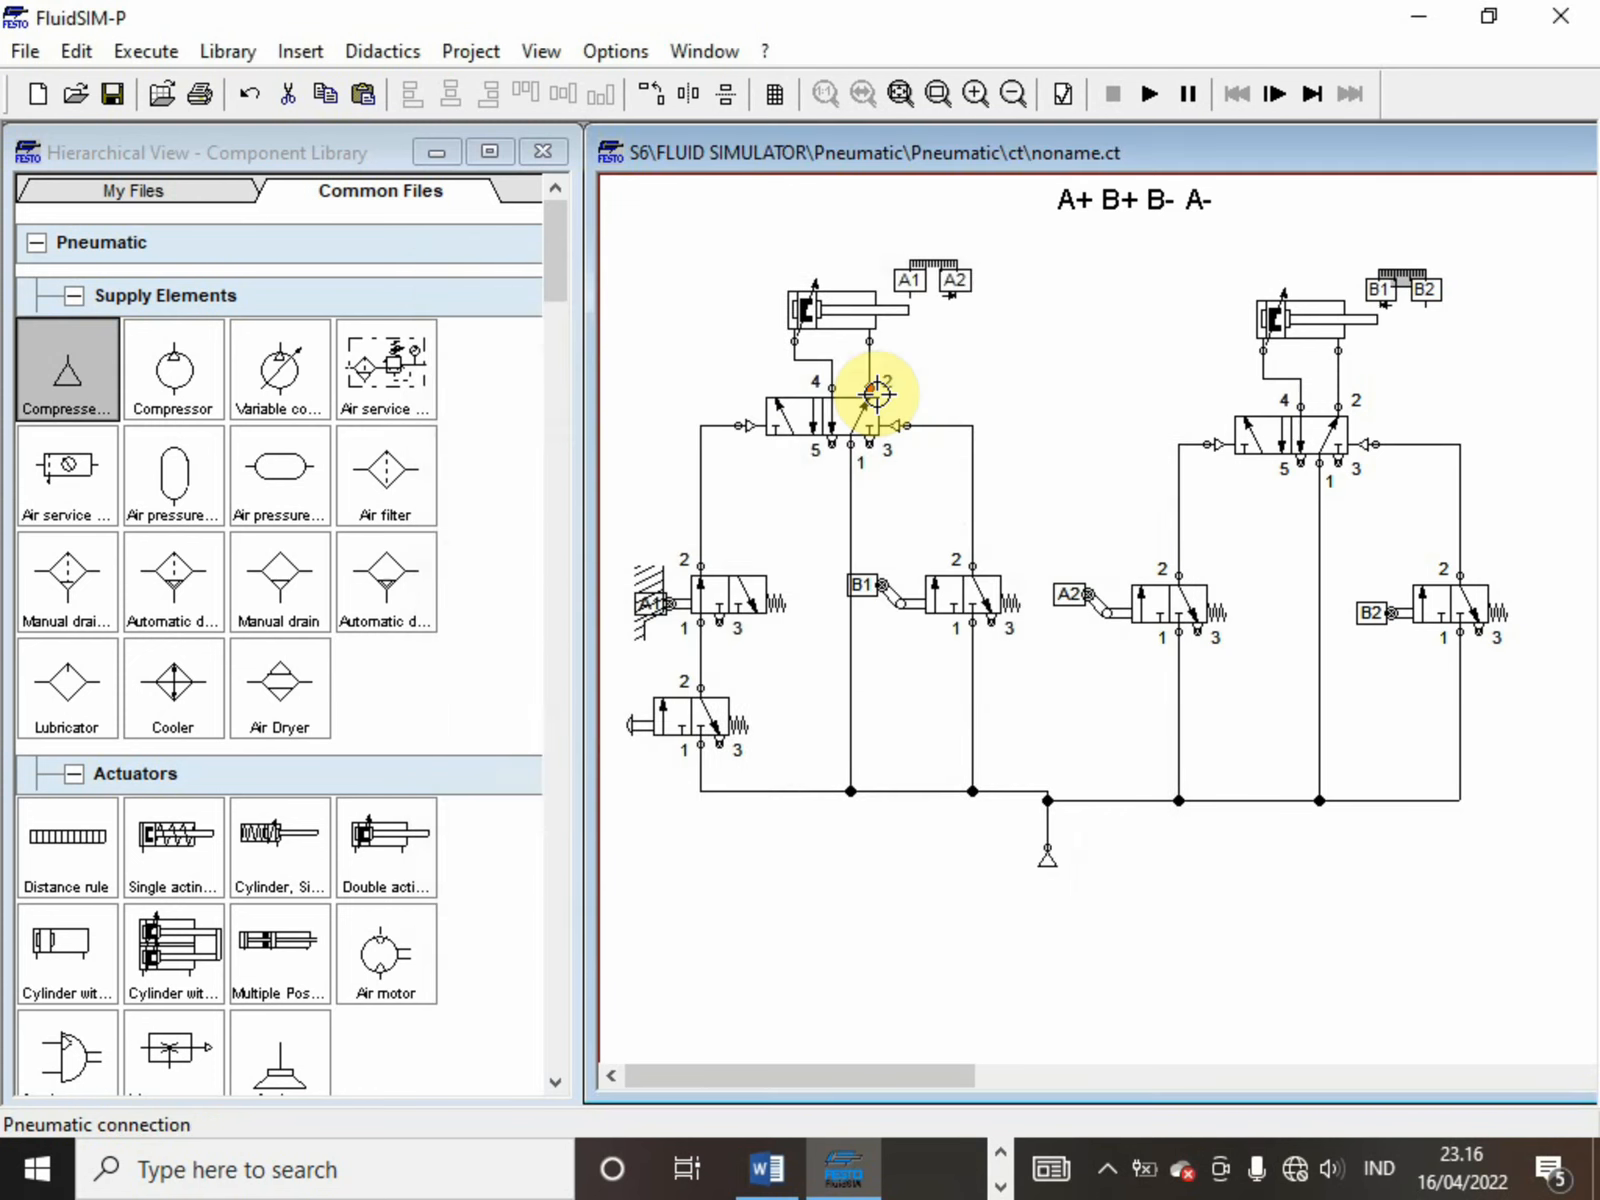
Run the simulation with B1 at 5 mm, actuate the push-button valve to test the A+ B+ B- A- sequence, and stop it
{"action": "left_click", "coordinate": [1162, 84]}
{"action": "left_click", "coordinate": [643, 732]}
{"action": "left_click", "coordinate": [675, 730]}
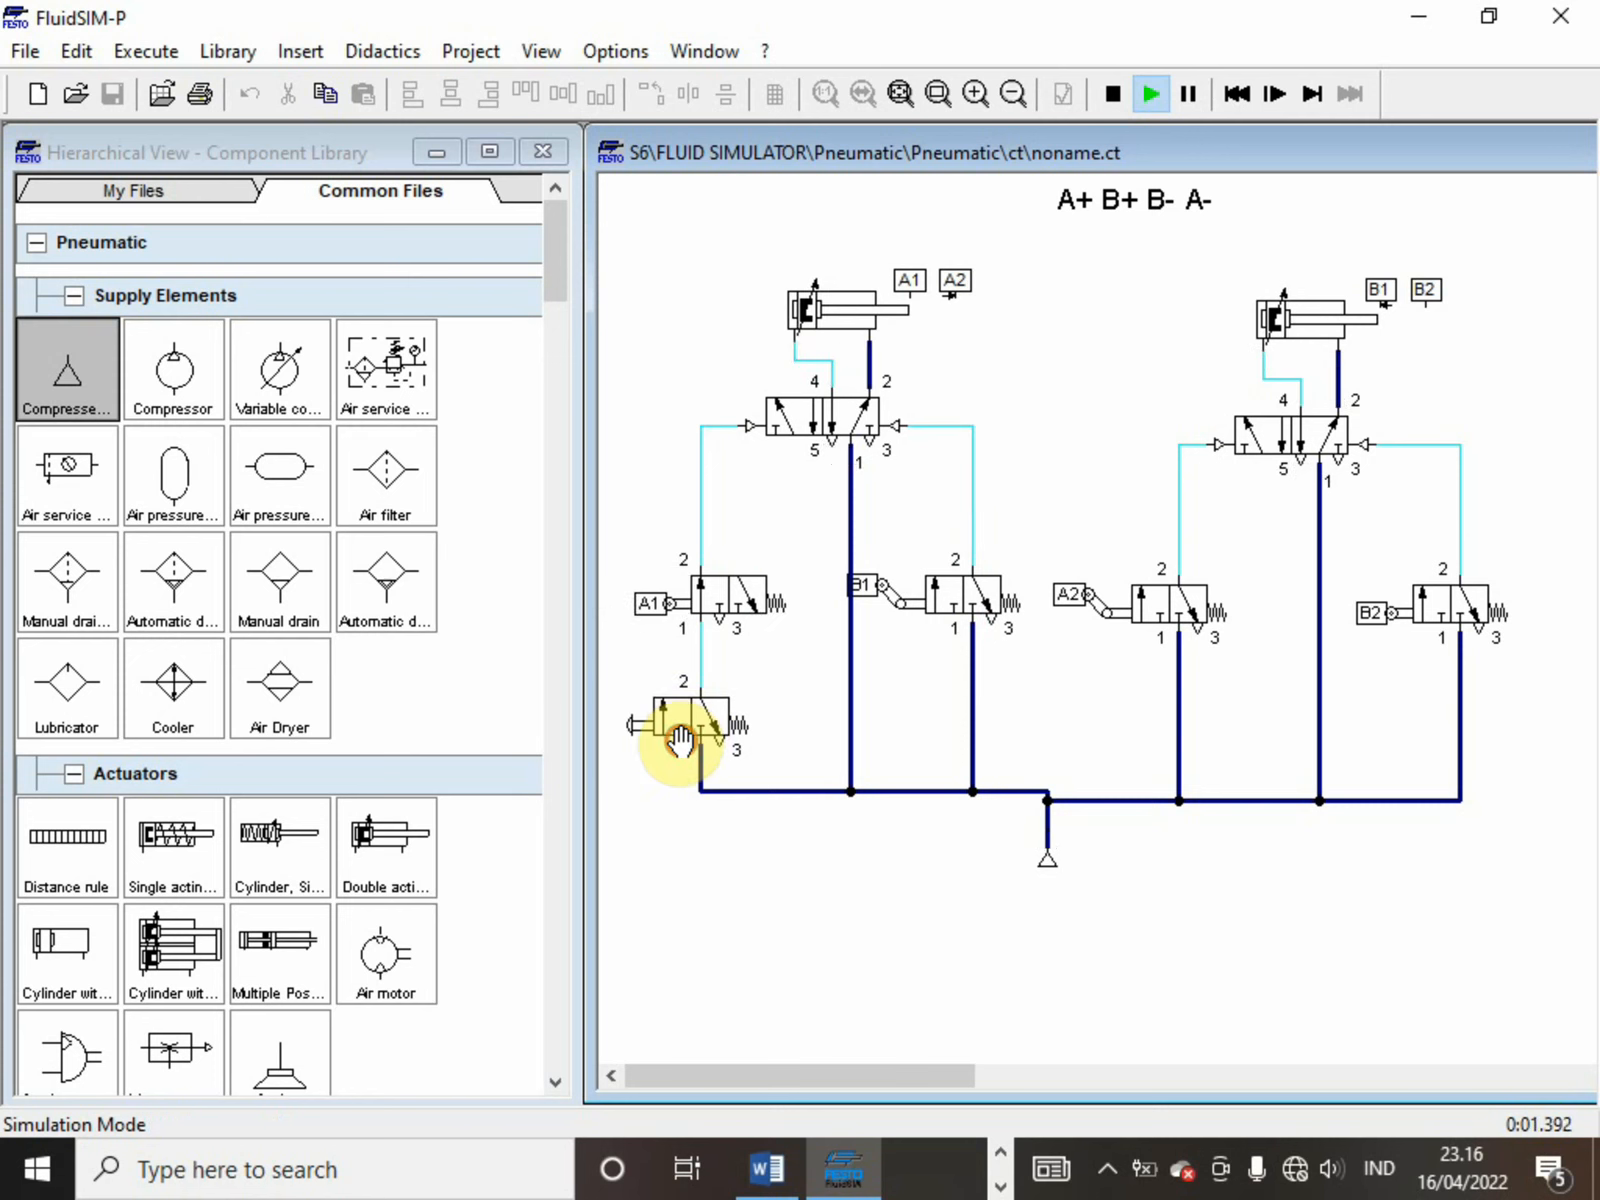
{"action": "left_click", "coordinate": [700, 720]}
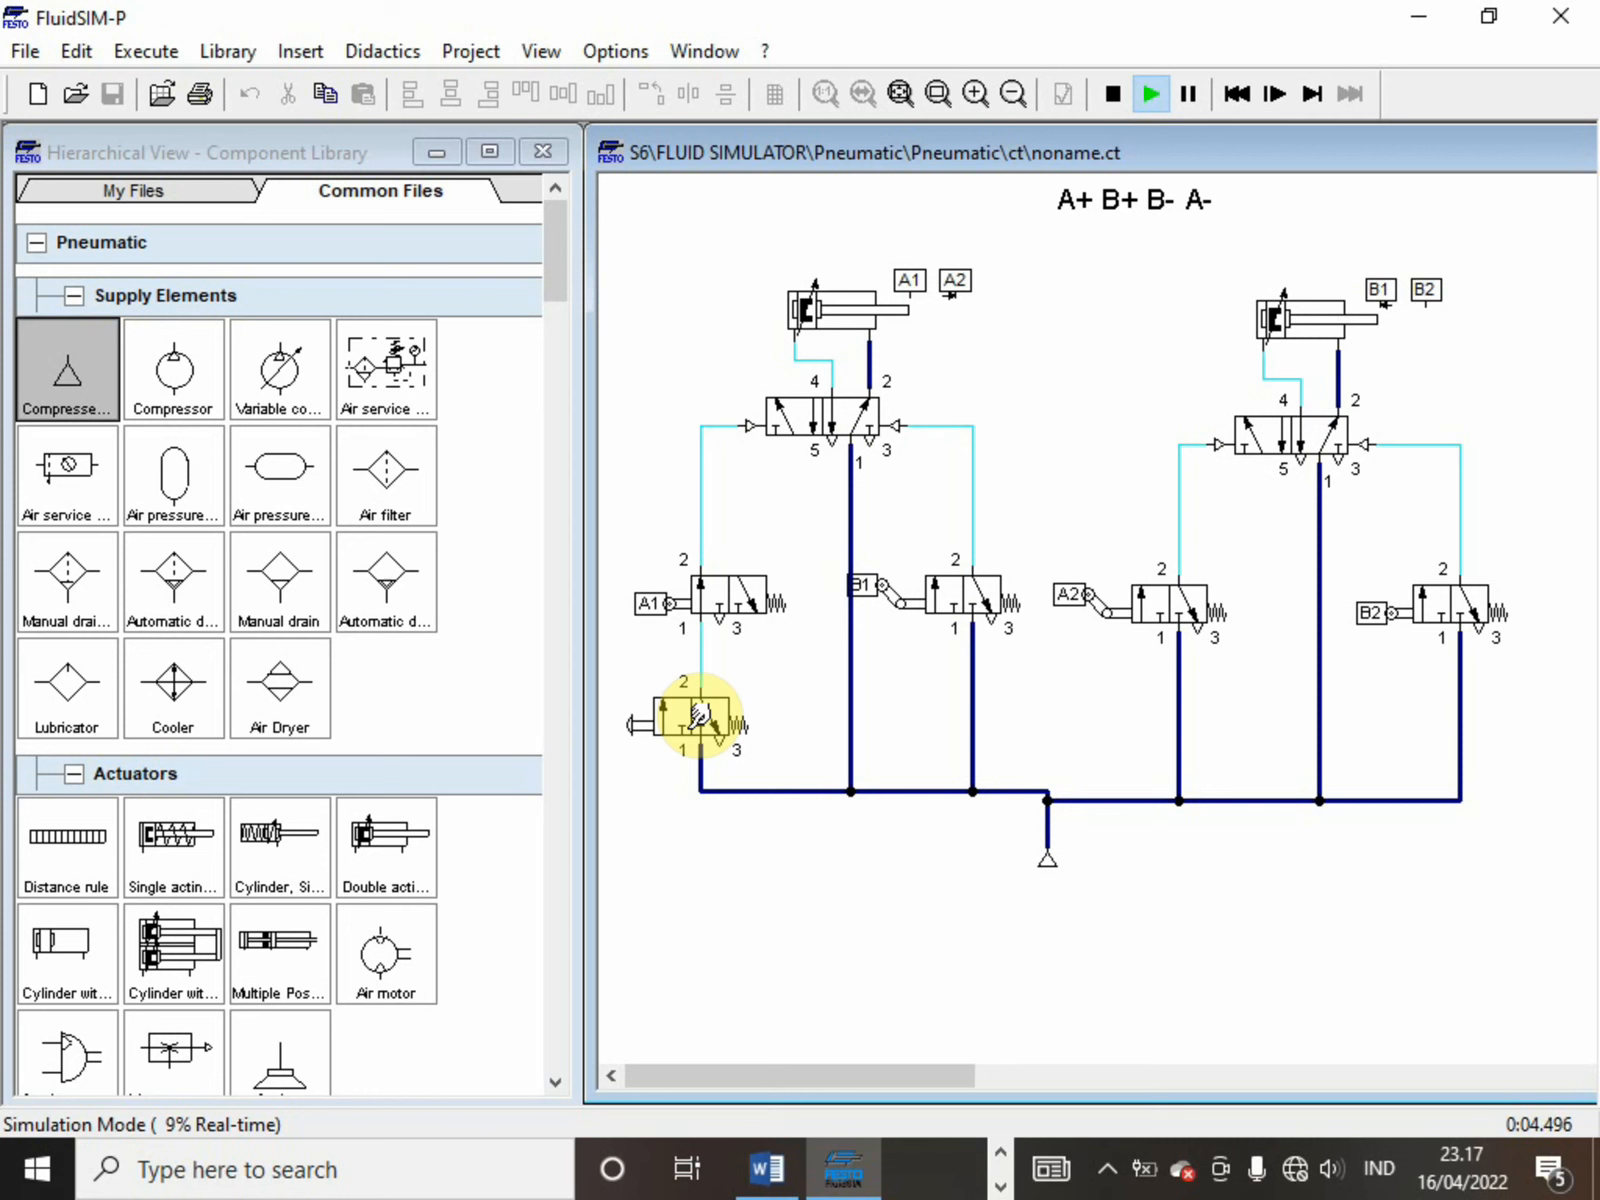
{"action": "left_click", "coordinate": [1173, 185]}
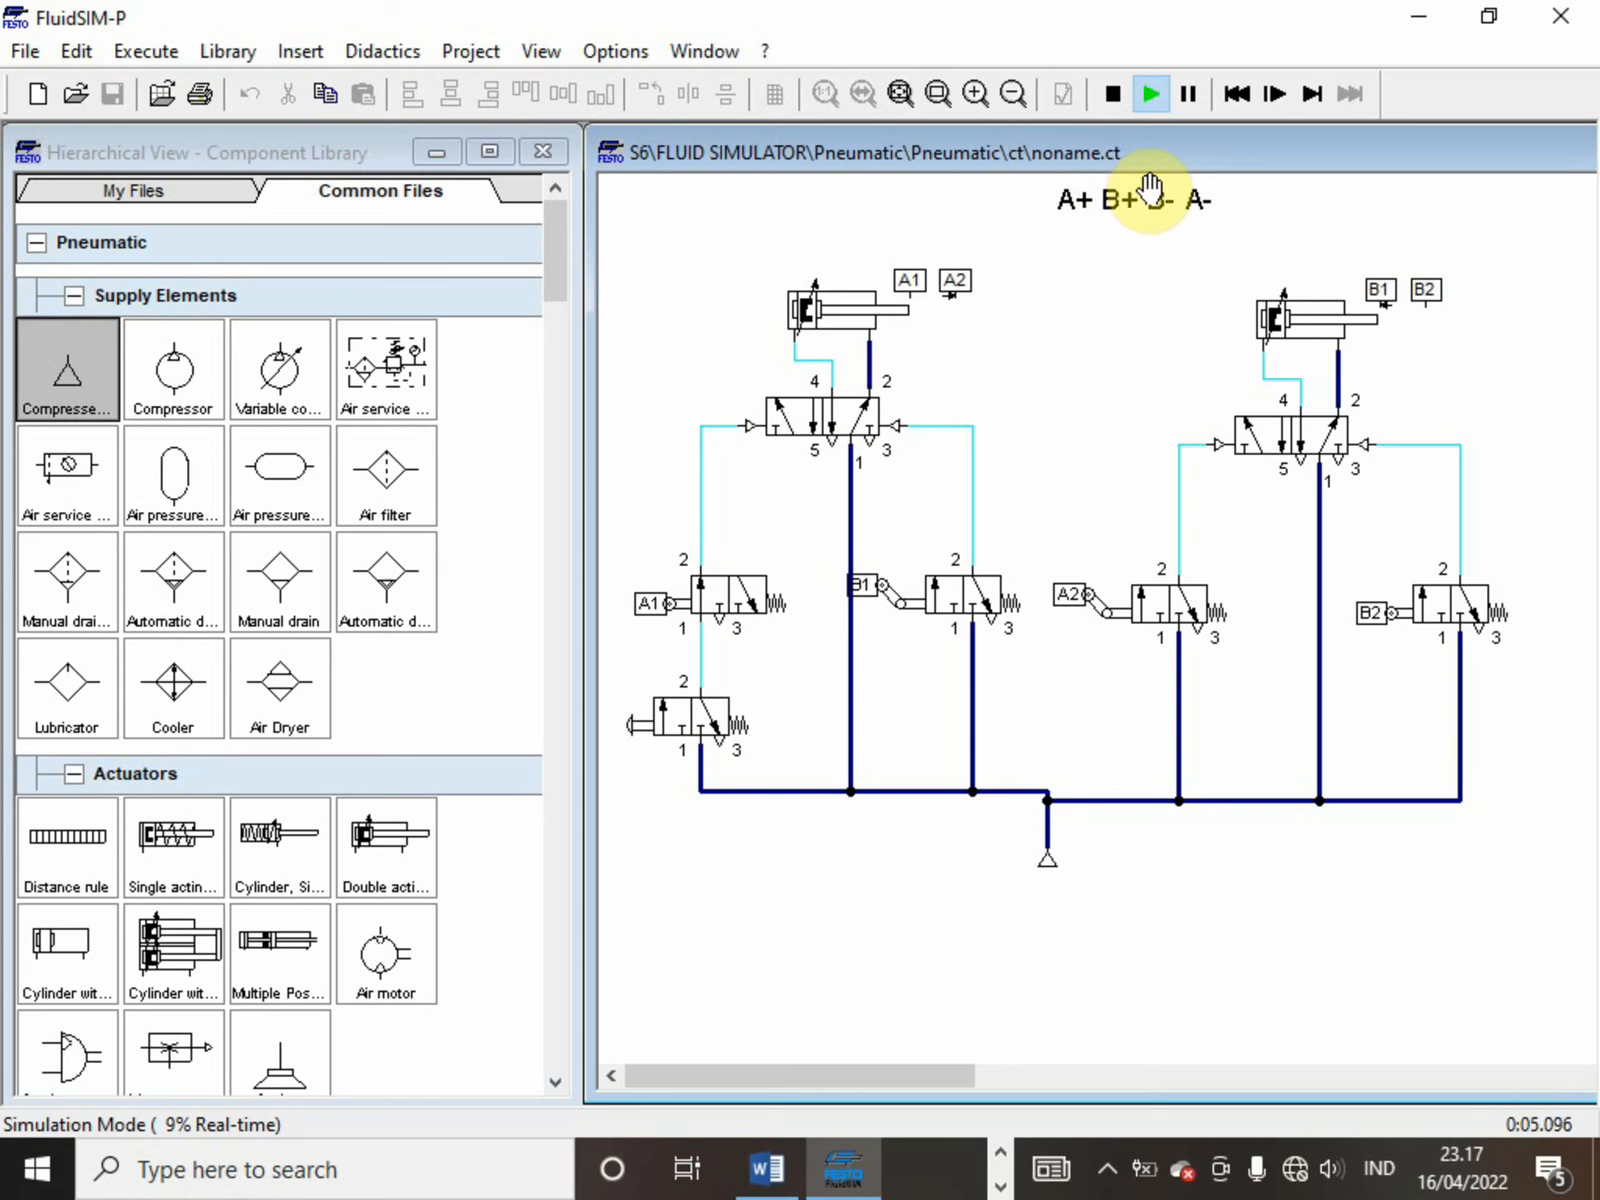
{"action": "left_click", "coordinate": [1118, 86]}
Switch to the Word exercise document to check the second exercise's sequence table, and return to FluidSIM-P
{"action": "left_click", "coordinate": [795, 1172]}
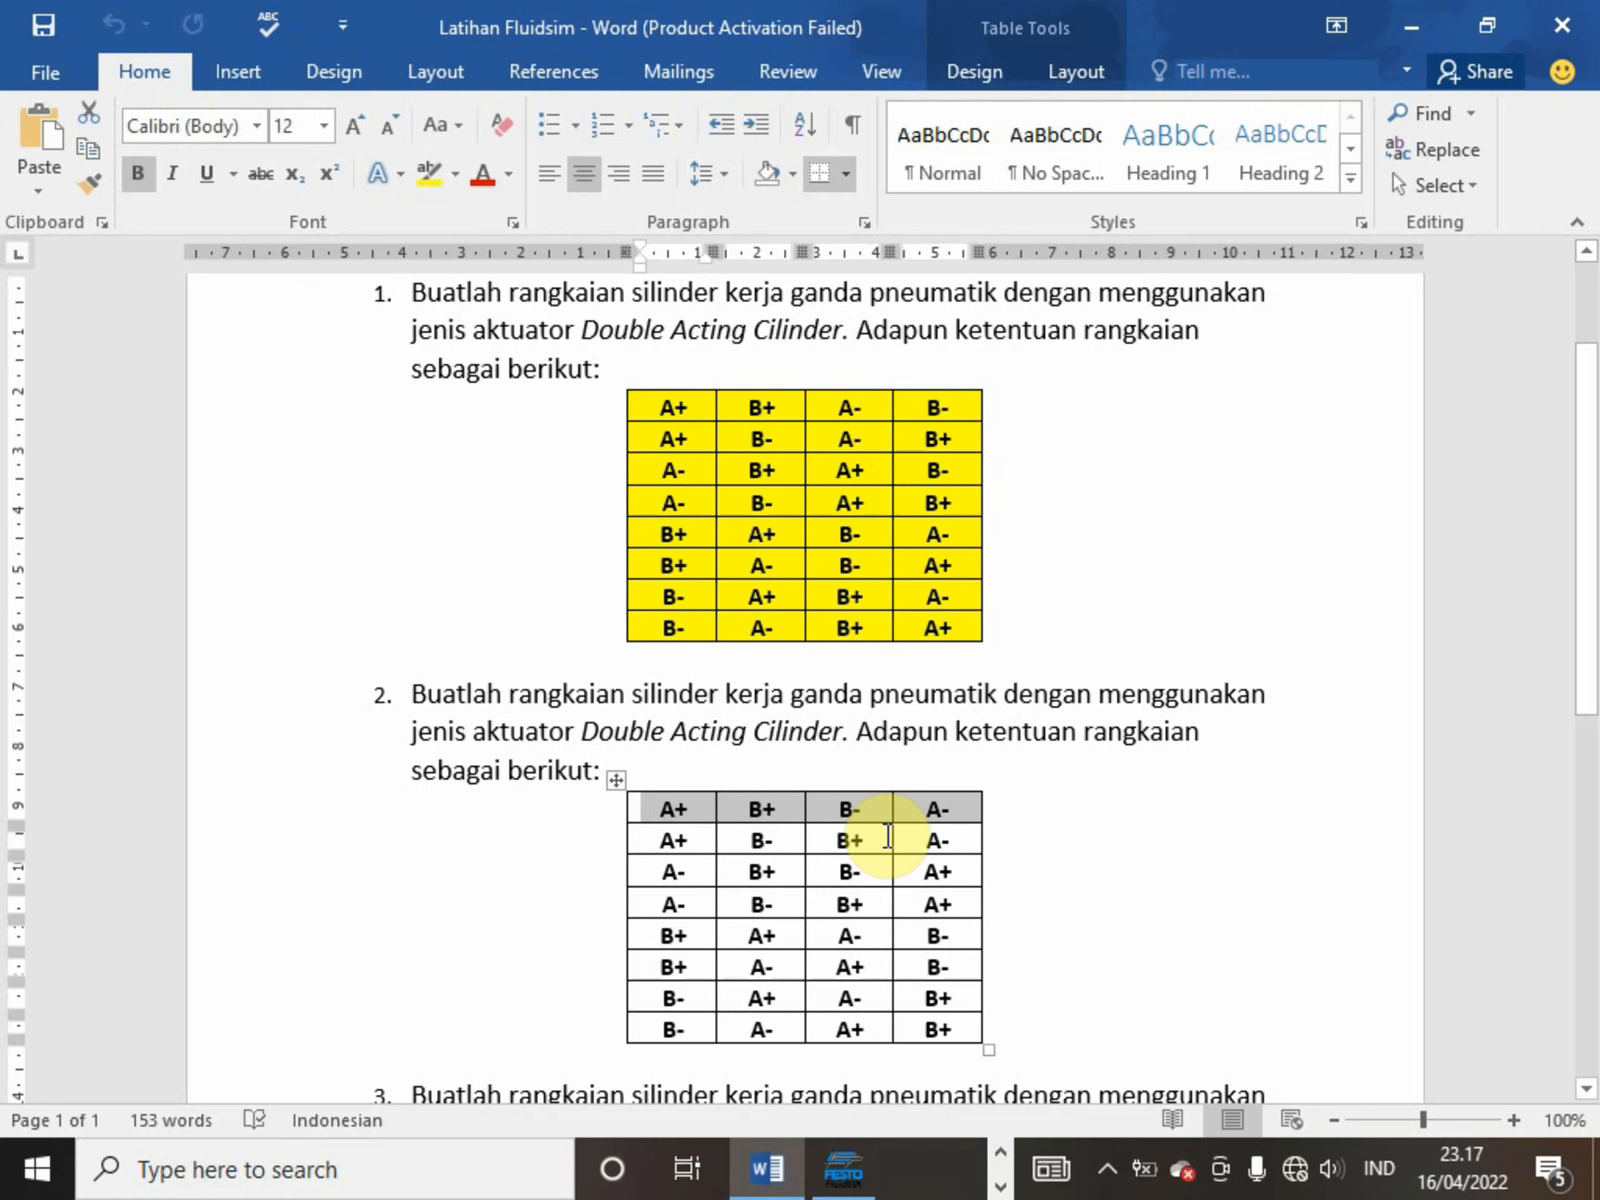
{"action": "left_click", "coordinate": [853, 1180]}
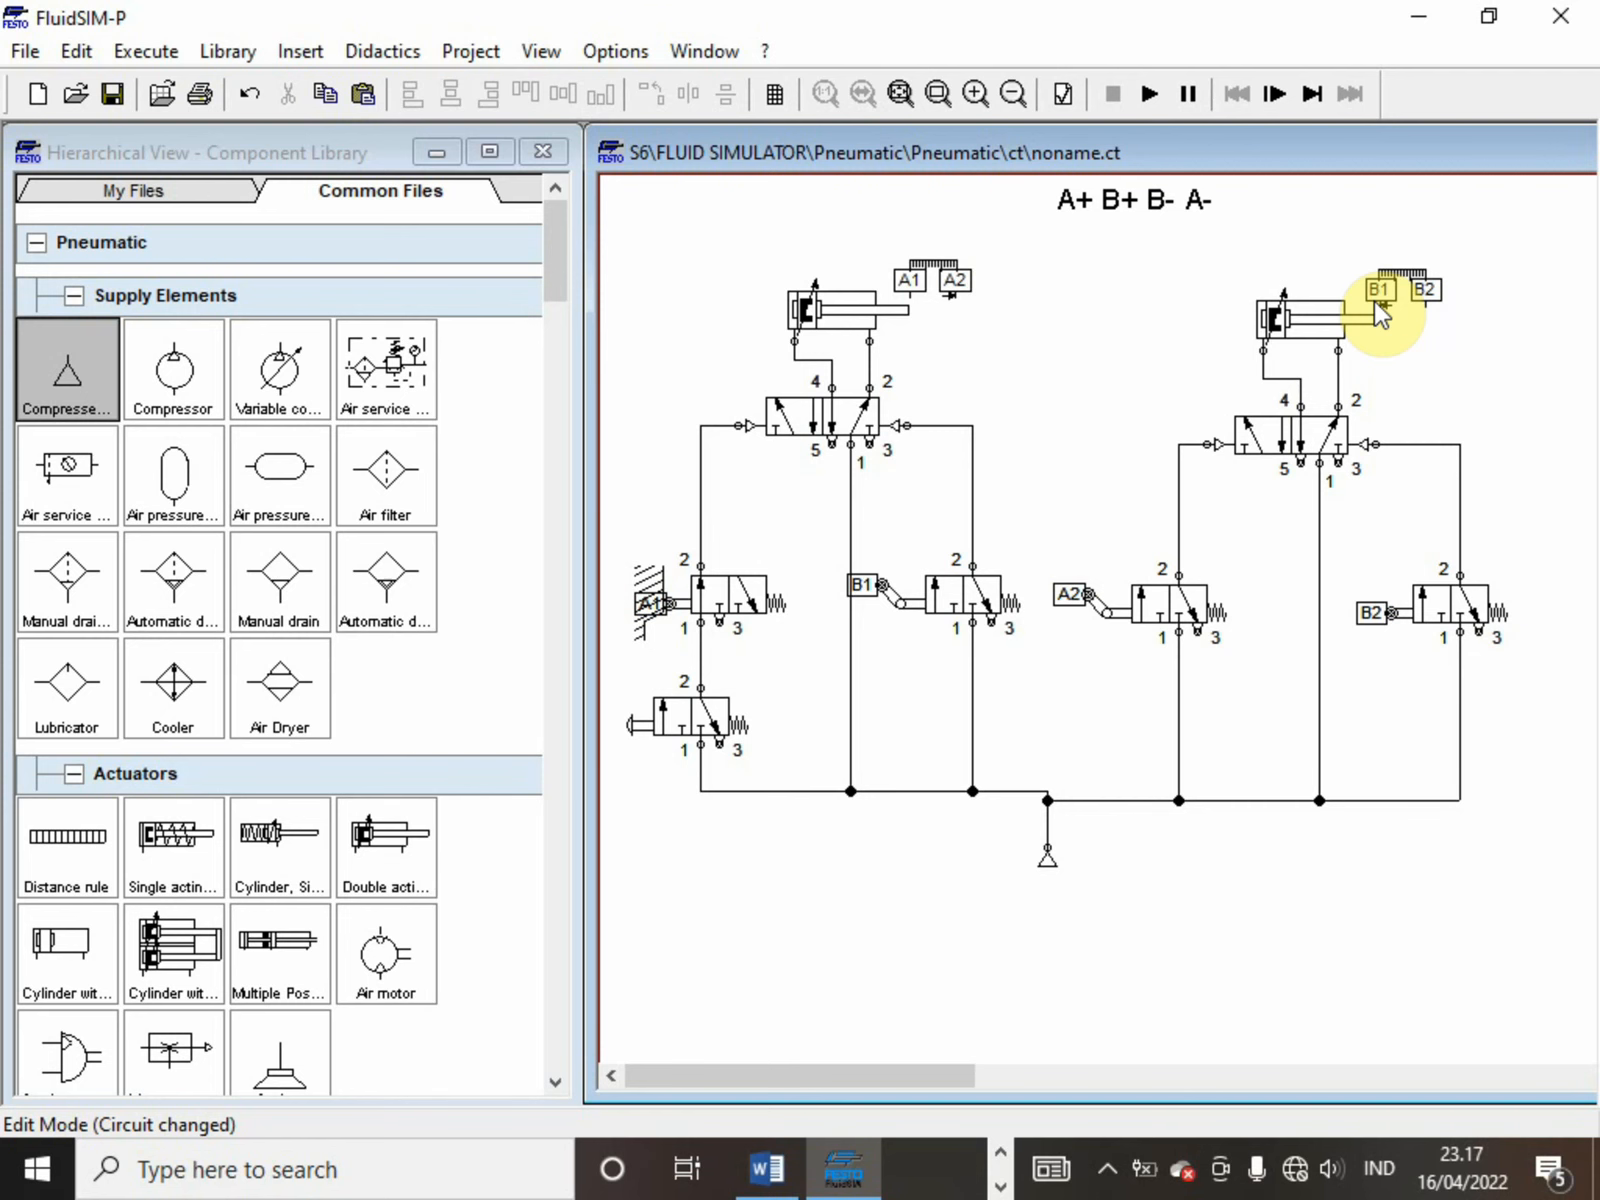
Check the mechanical one-way roller option in the configuration of the 3/n way valve labelled B1, and close the dialog
{"action": "left_click", "coordinate": [979, 603]}
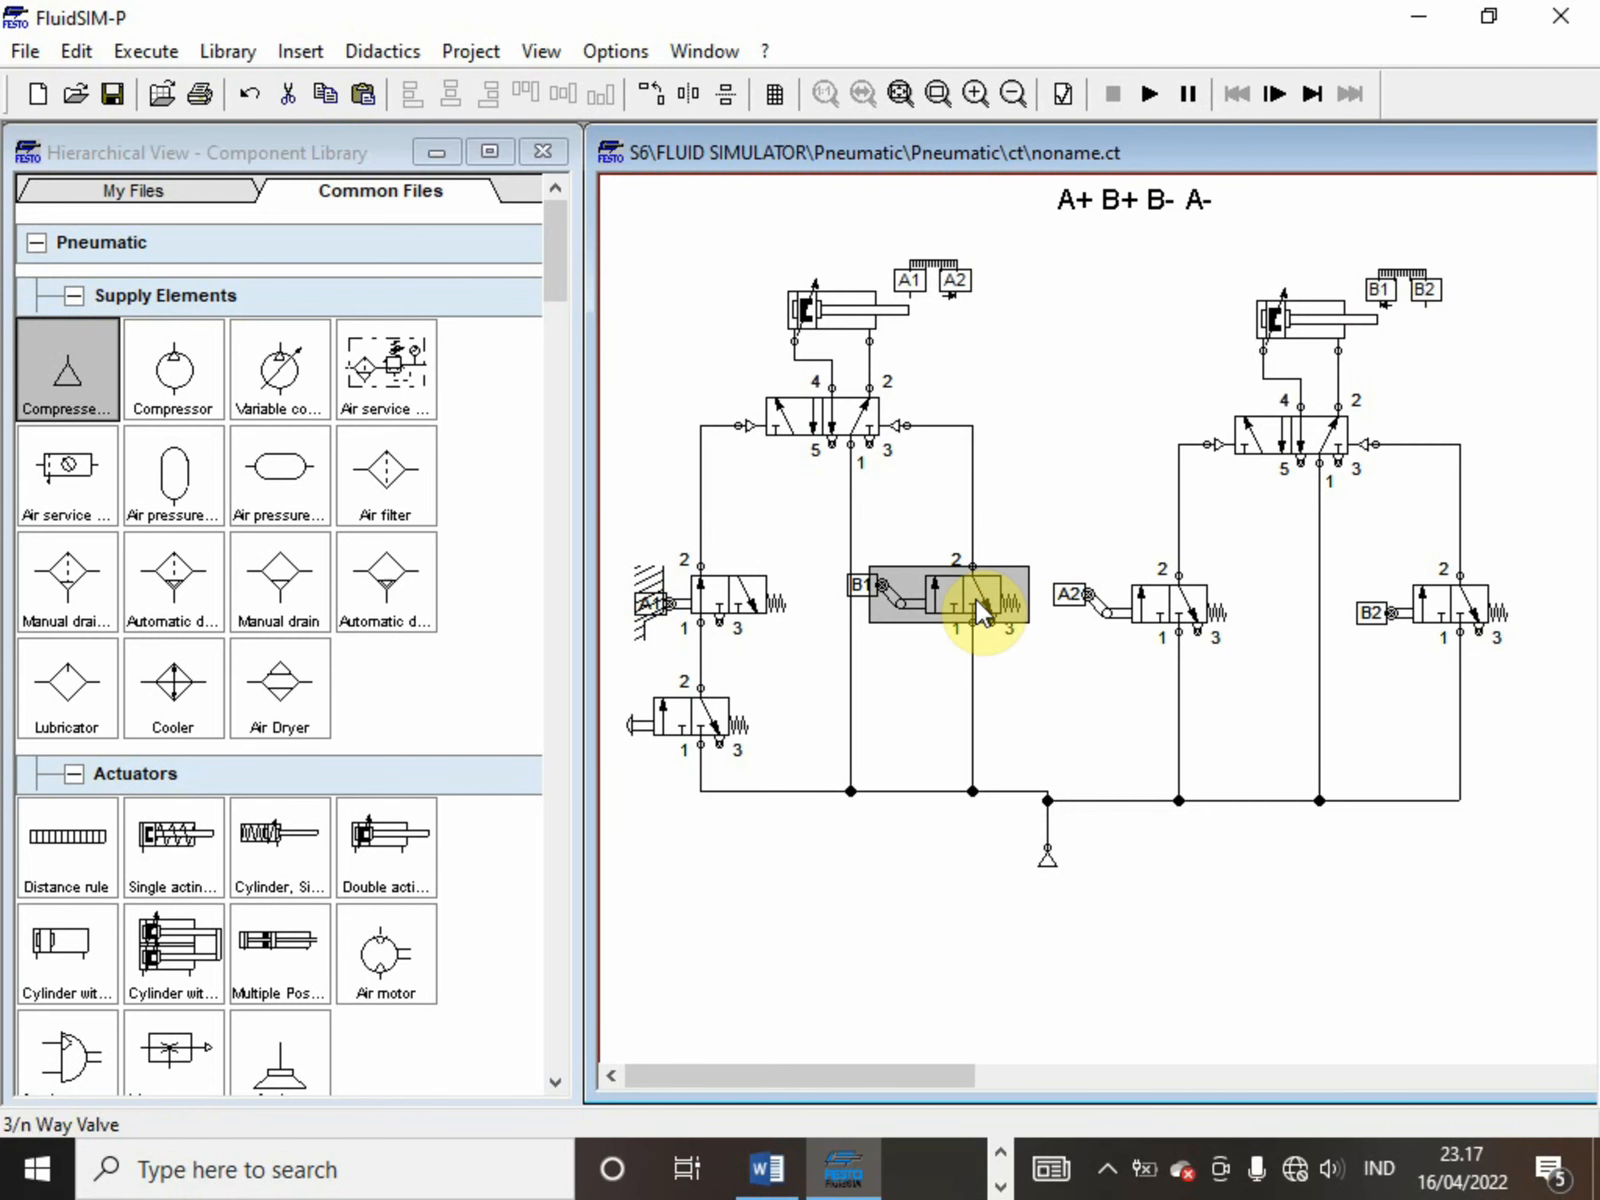
{"action": "double_click", "coordinate": [976, 602]}
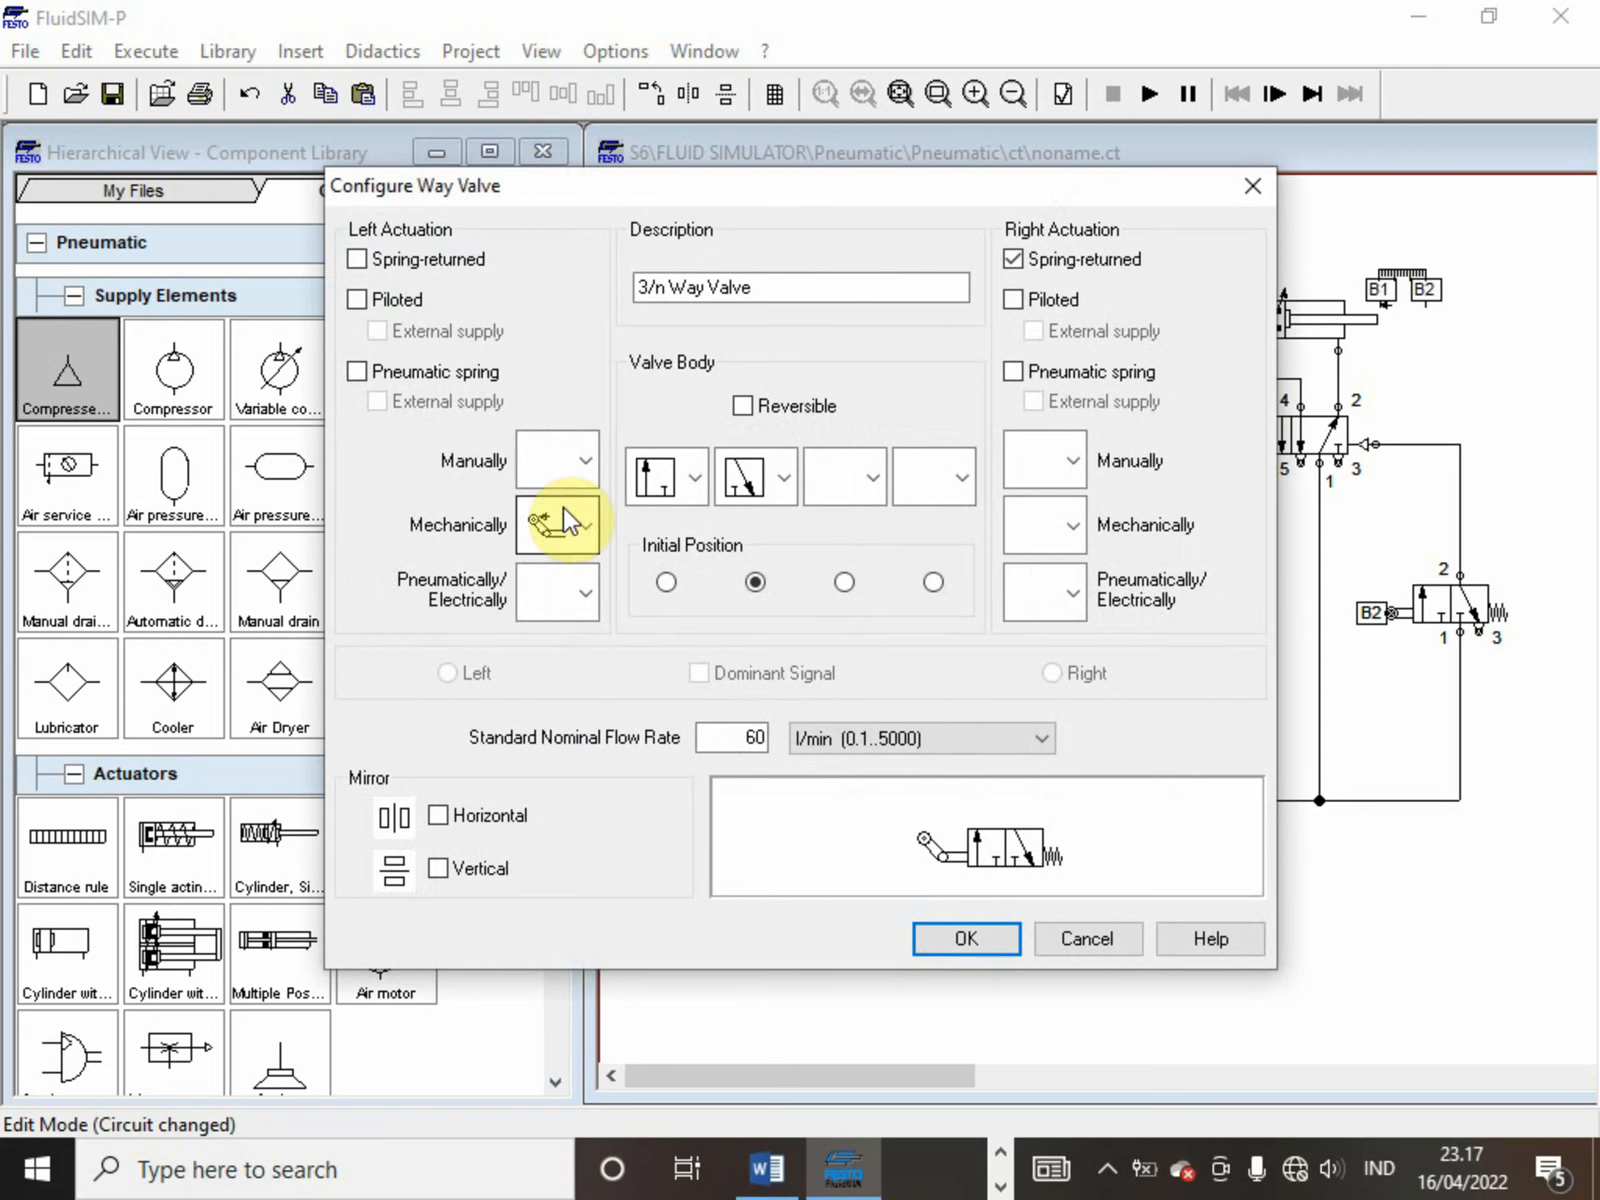
{"action": "left_click", "coordinate": [588, 526]}
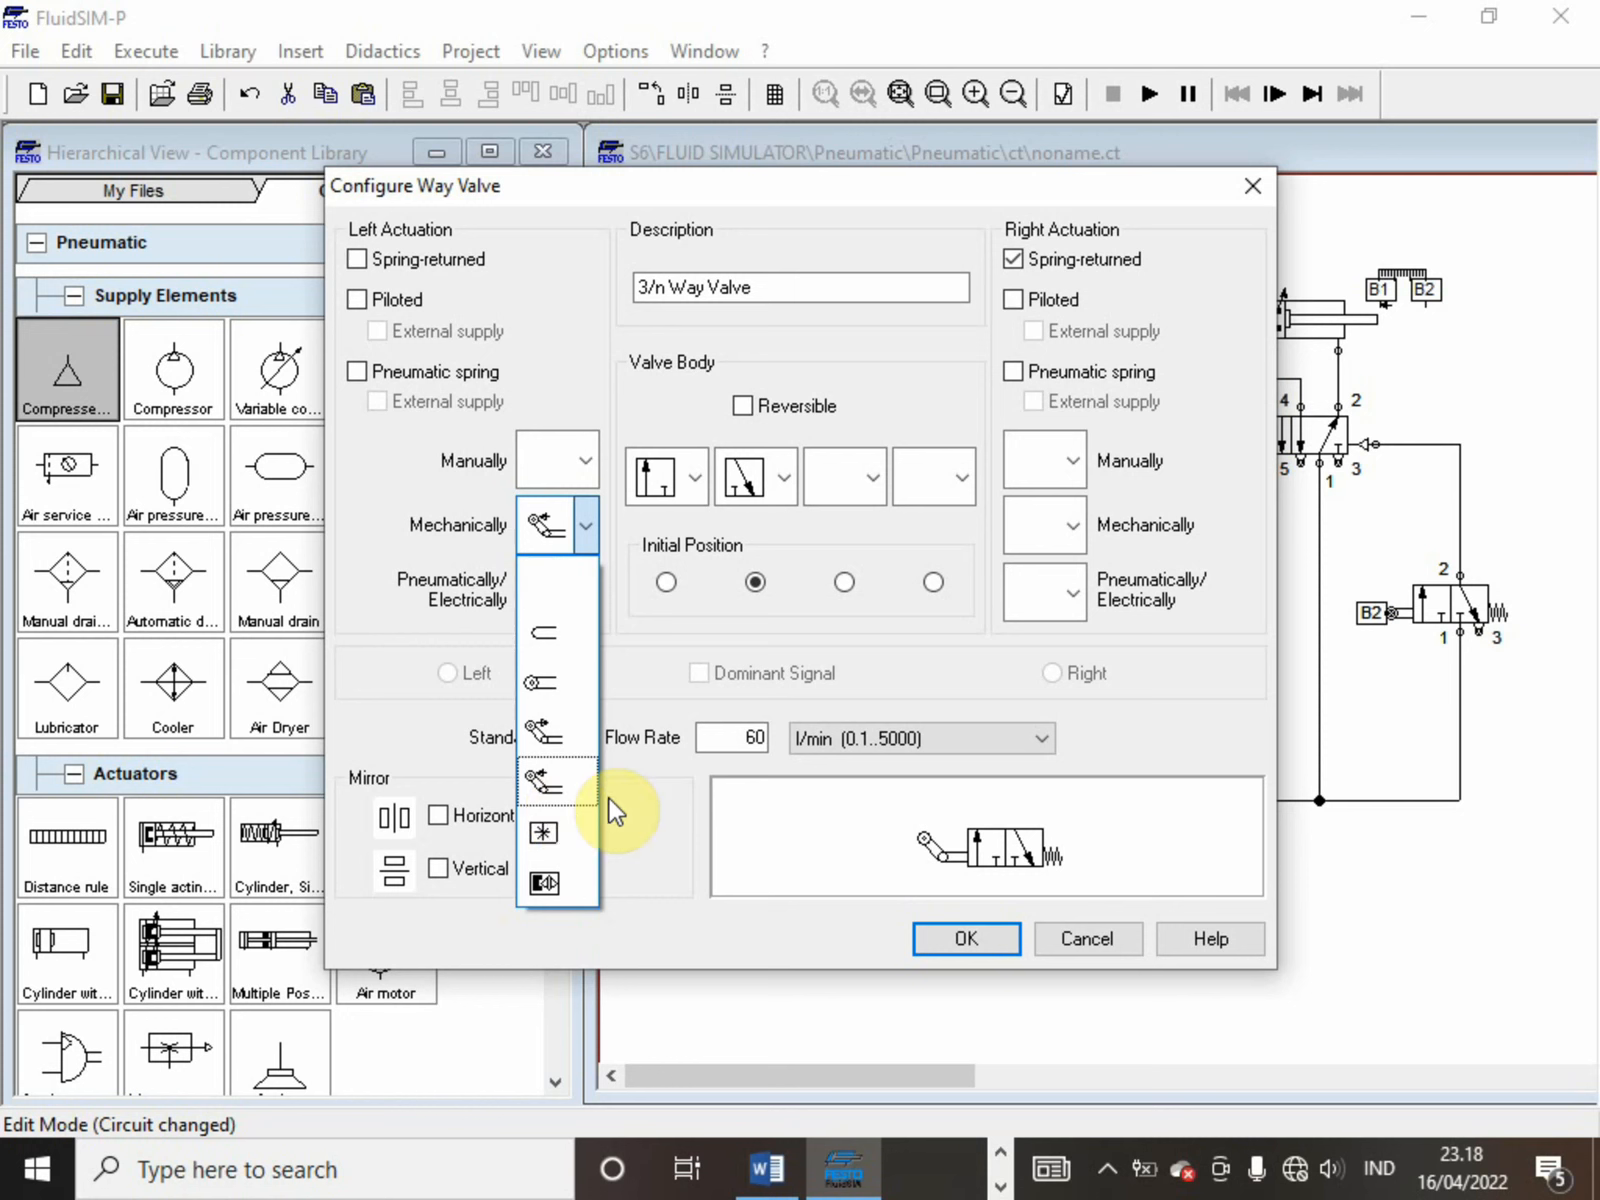
{"action": "left_click", "coordinate": [951, 942]}
{"action": "left_click", "coordinate": [952, 942]}
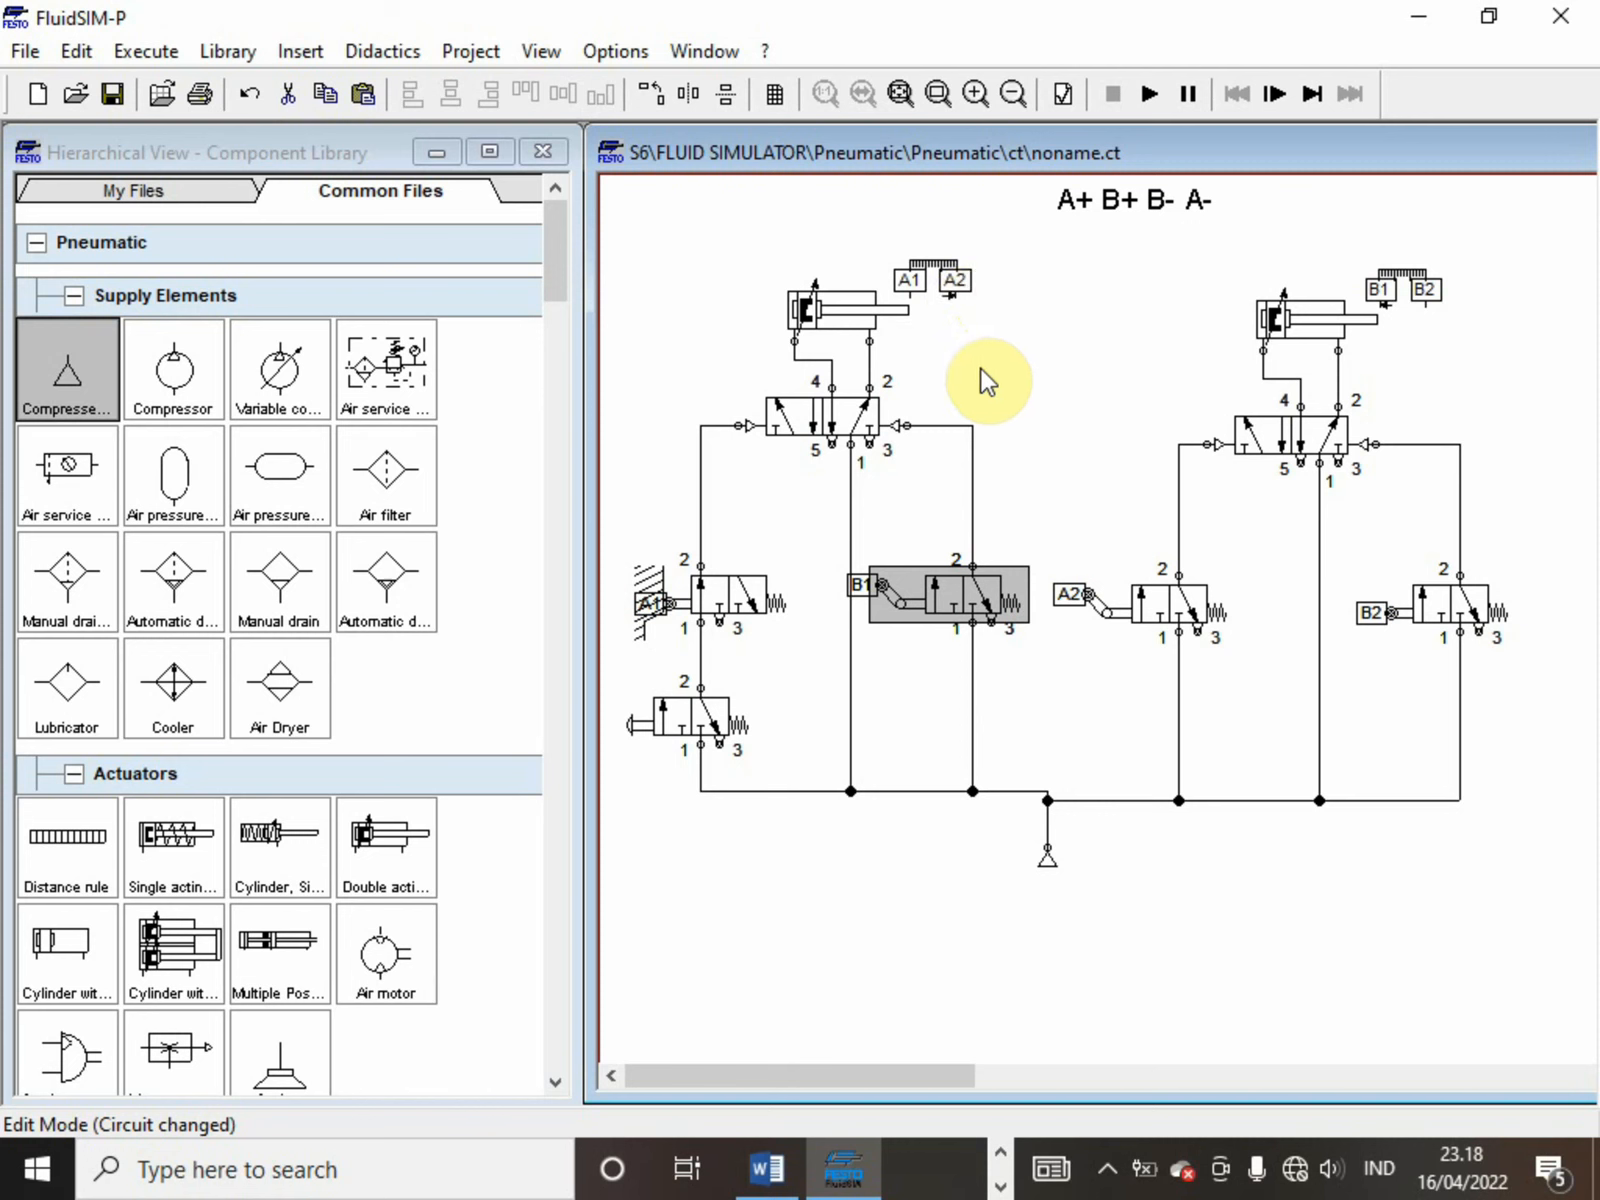
Review the mechanical one-way roller selection in the configuration of the 3/n way valve labelled A2, keeping the same roller type
{"action": "left_click", "coordinate": [1140, 597]}
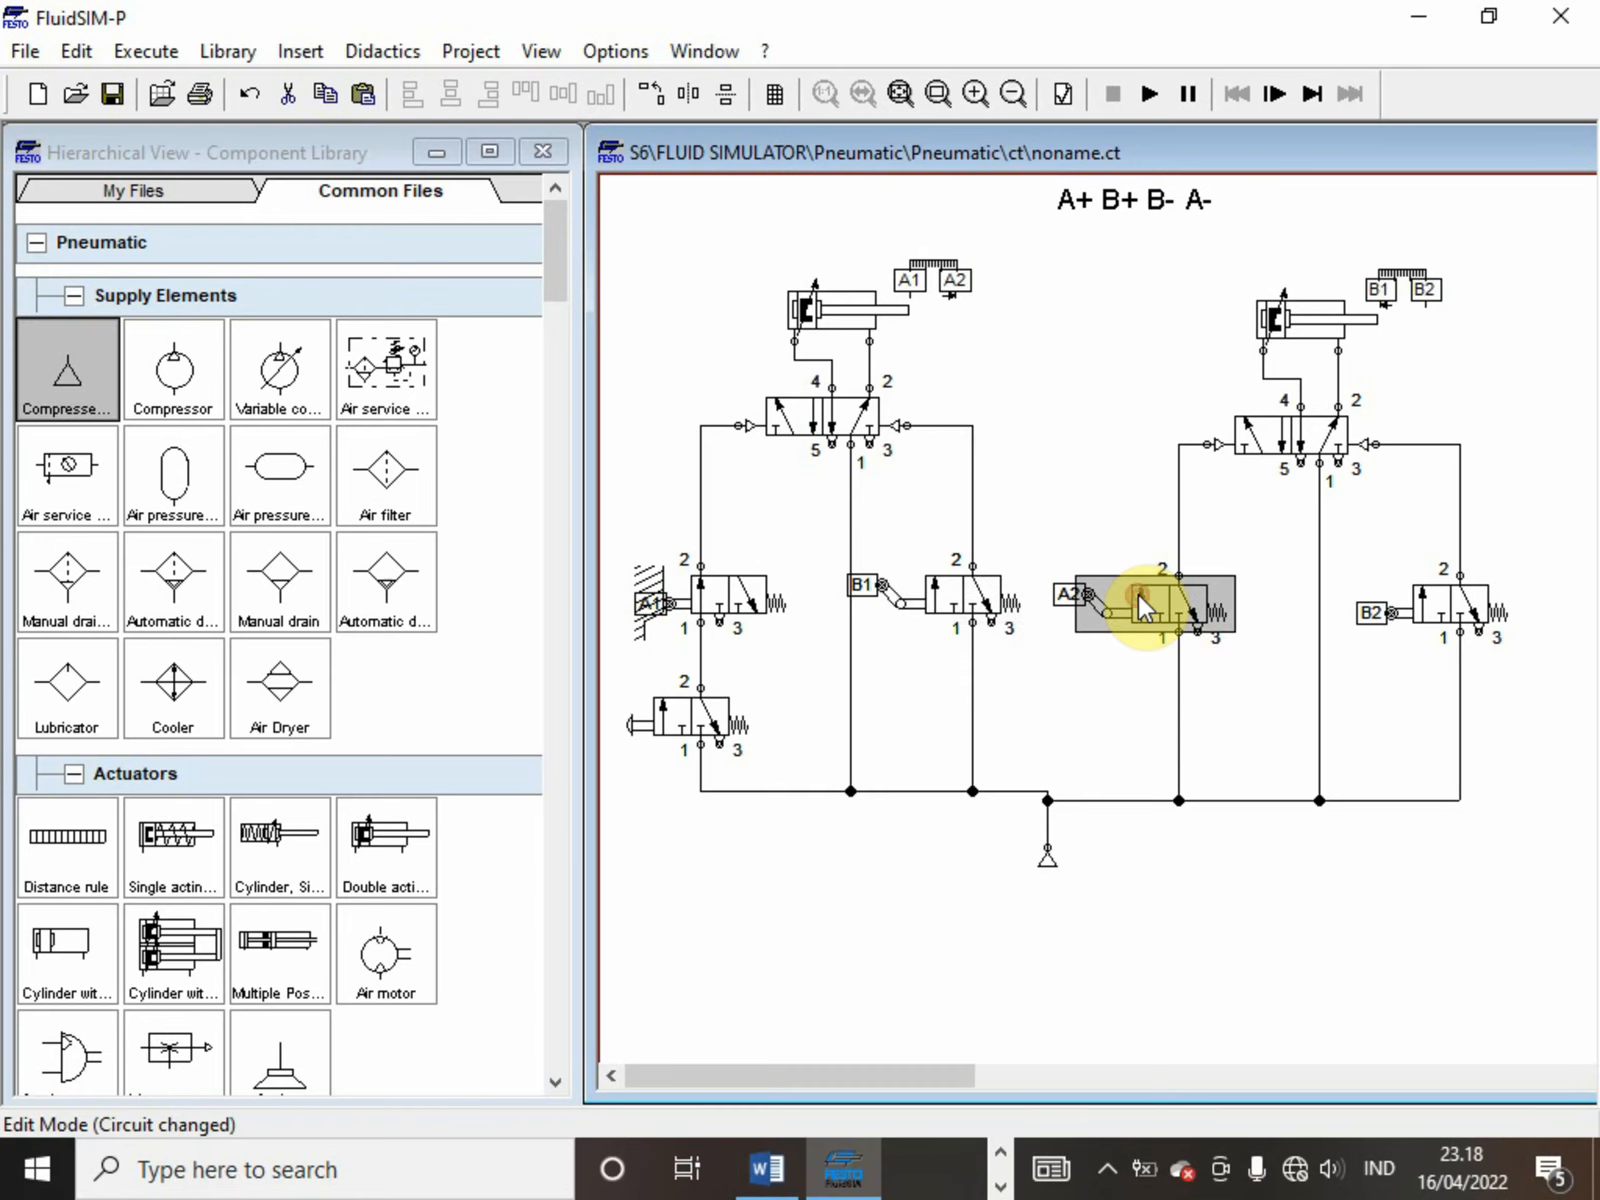
{"action": "double_click", "coordinate": [1138, 595]}
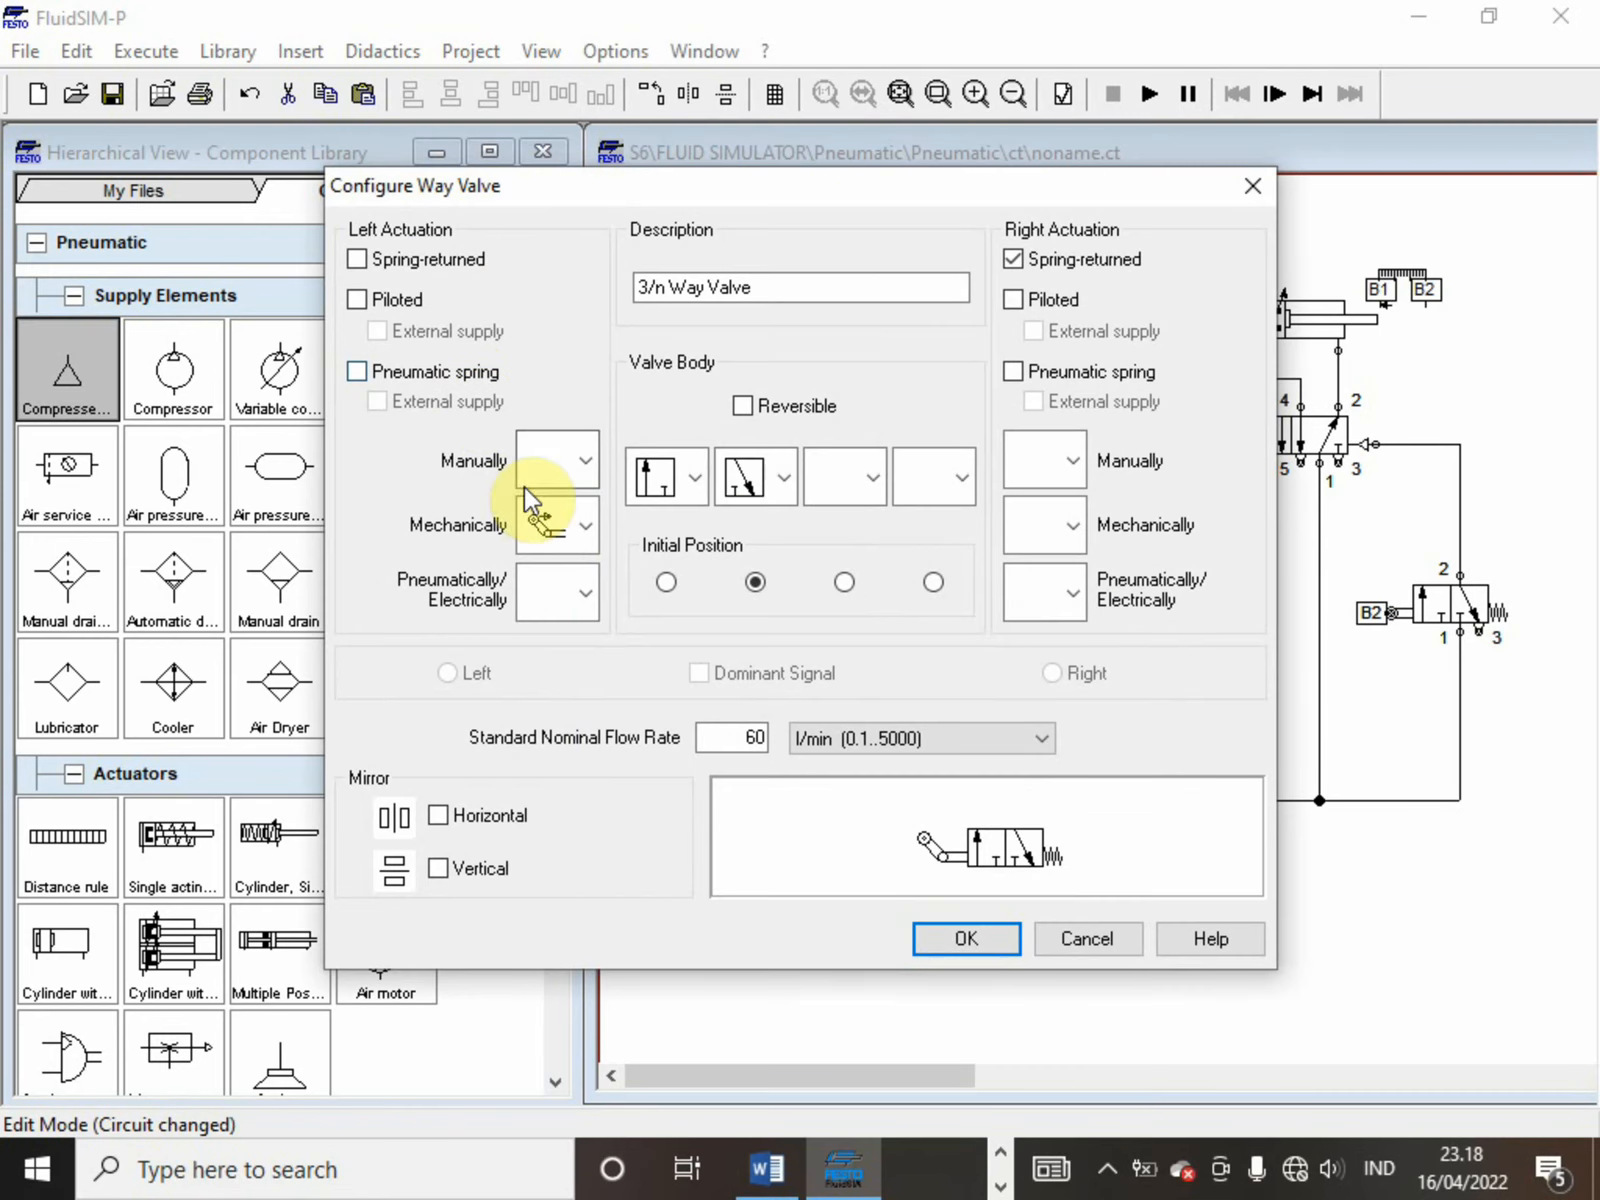
{"action": "left_click", "coordinate": [560, 532]}
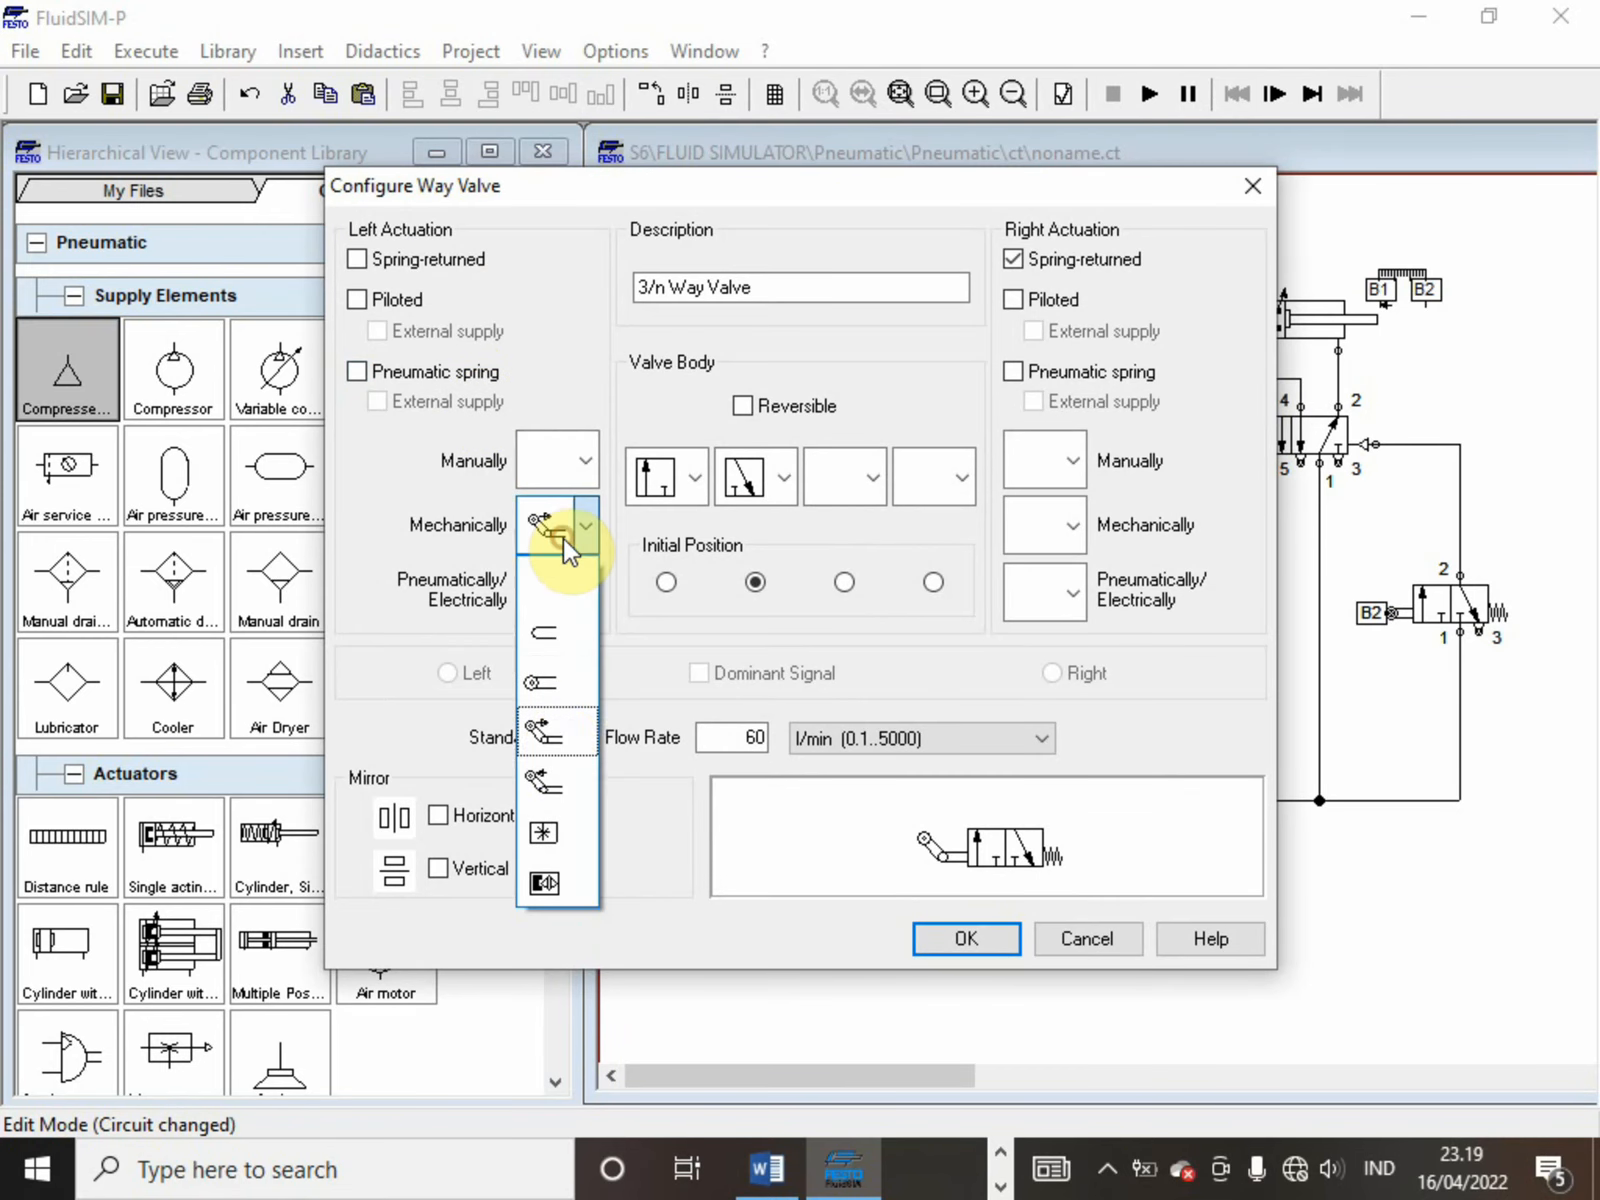
{"action": "left_click", "coordinate": [560, 738]}
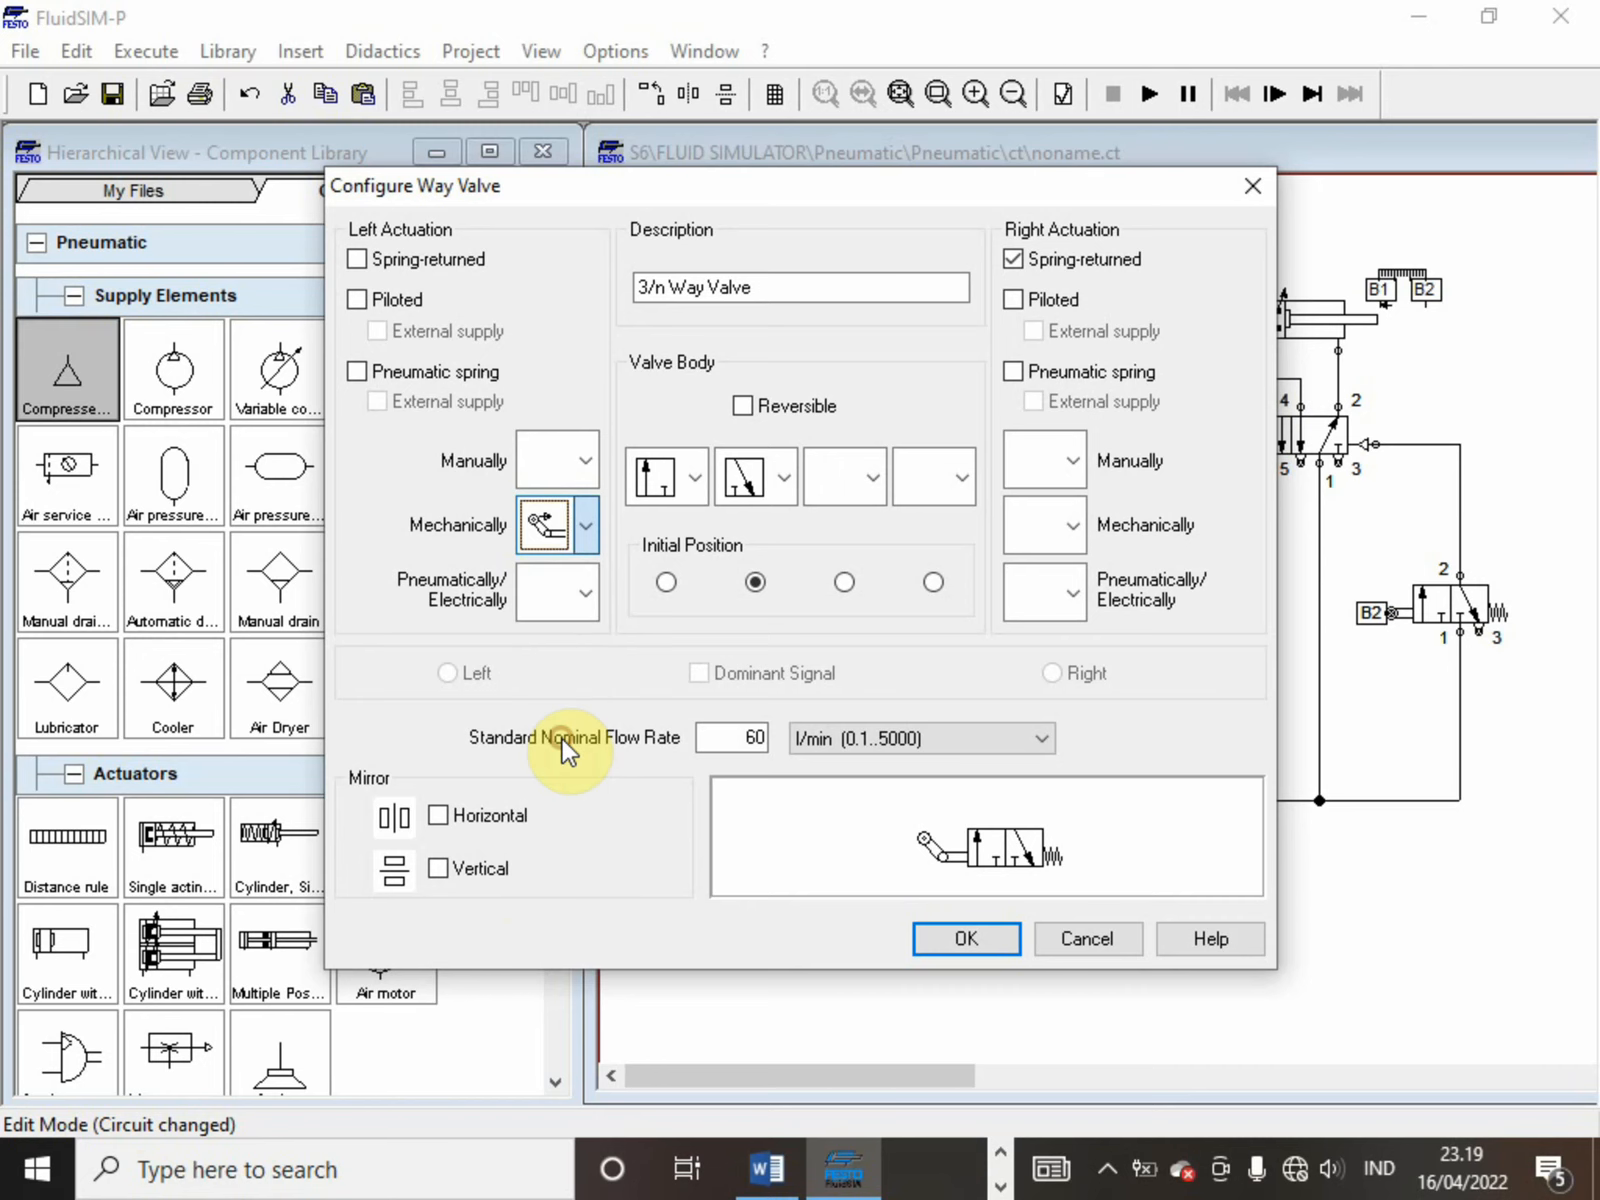
{"action": "left_click", "coordinate": [940, 938]}
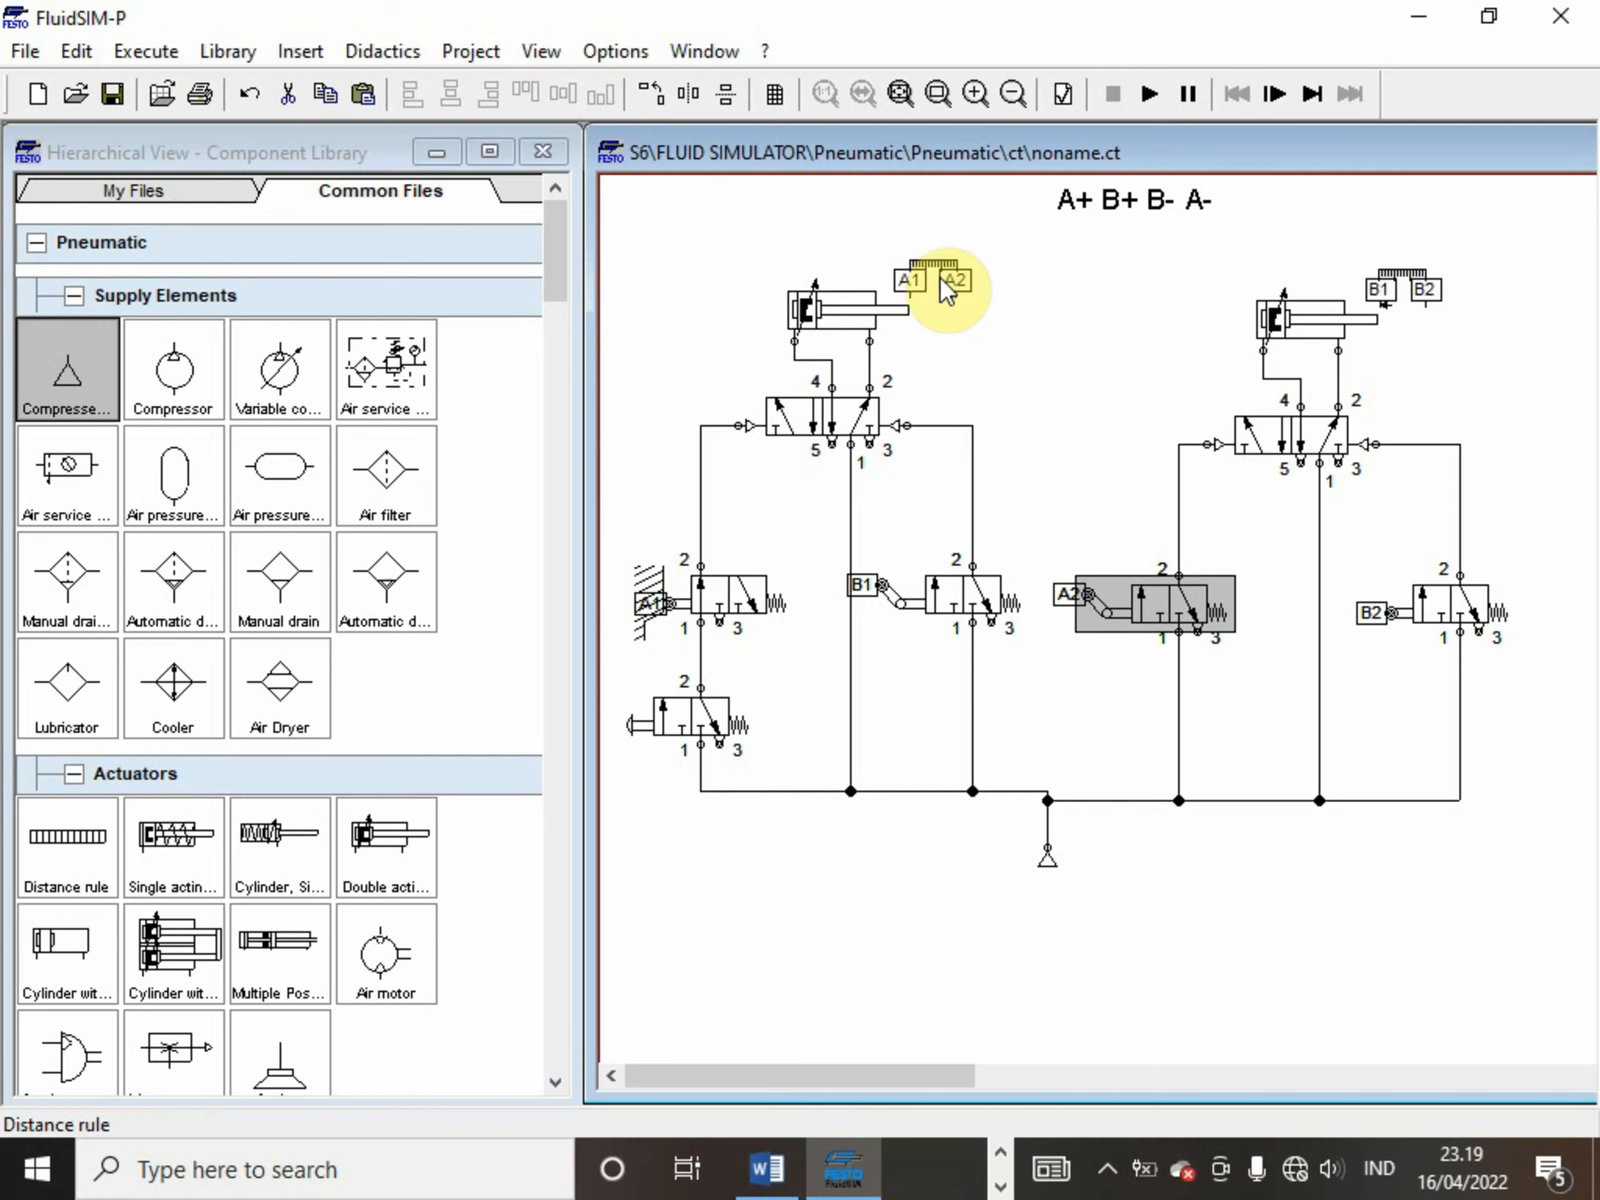
Inspect the begin and end positions of marks A1 and A2 on the first cylinder's distance rule
{"action": "mouse_move", "coordinate": [947, 291]}
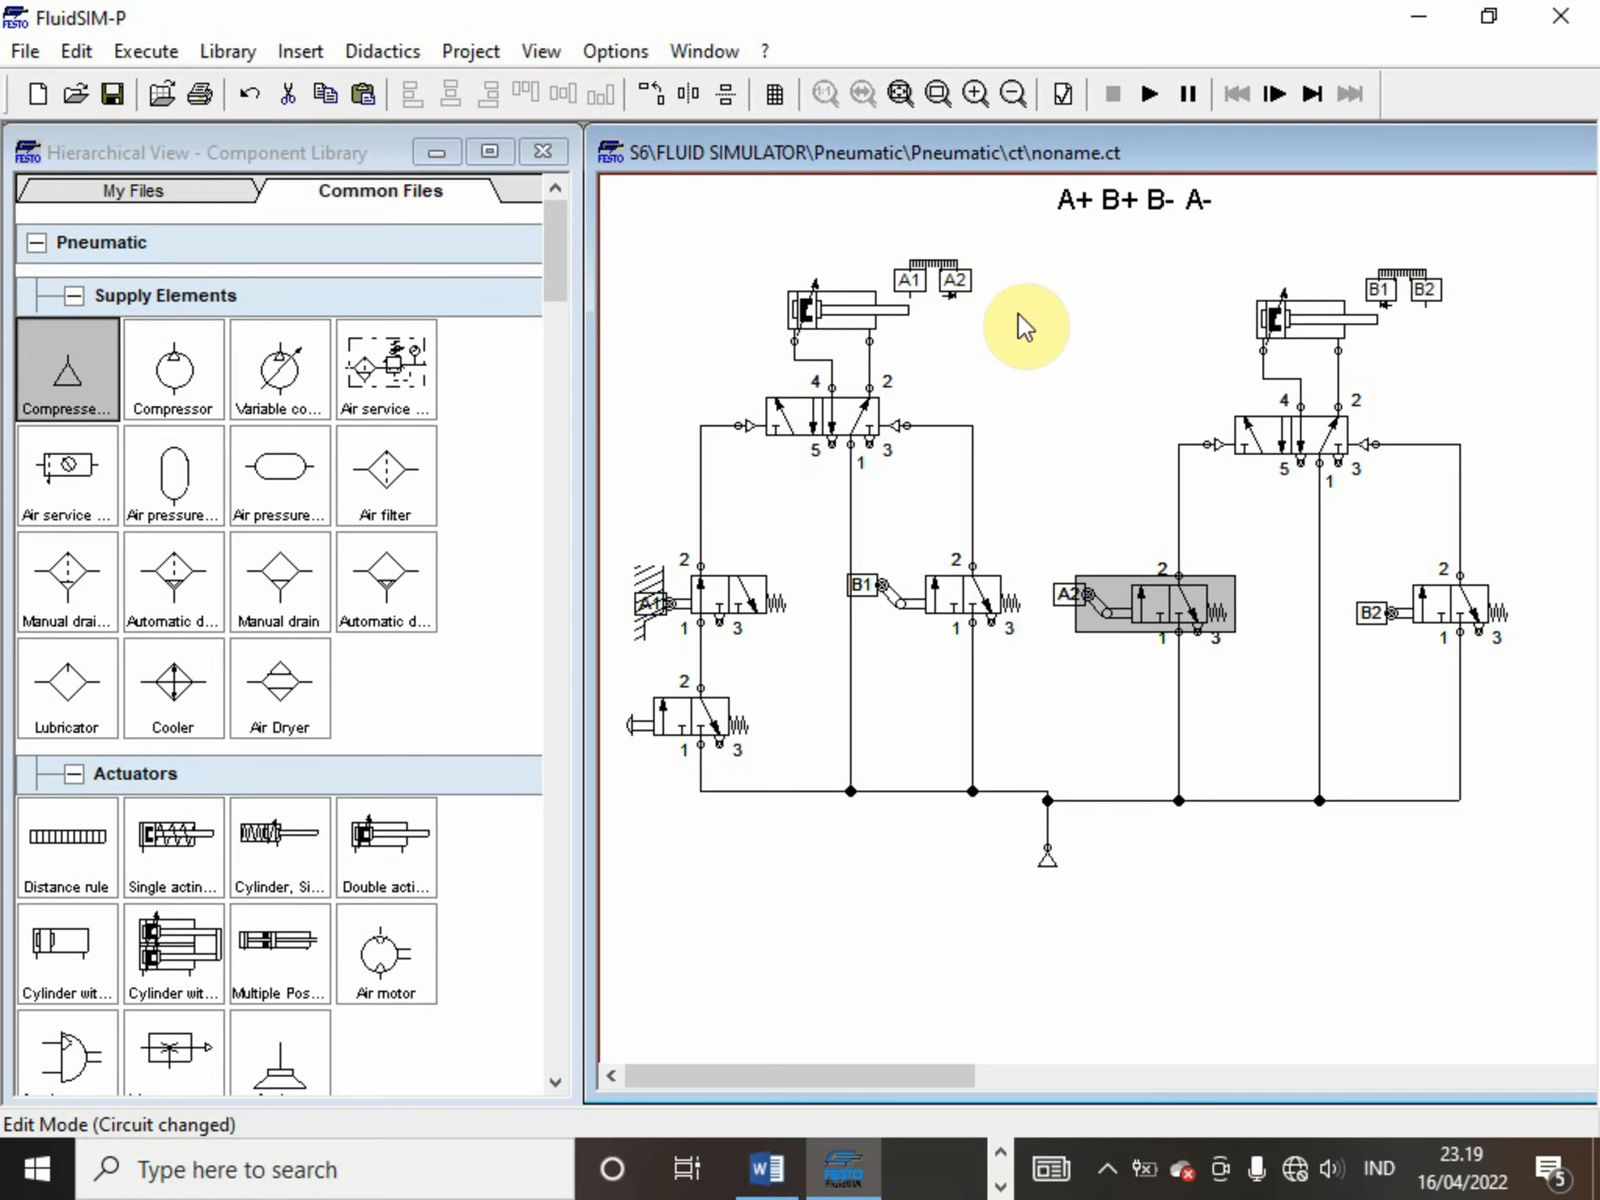
{"action": "double_click", "coordinate": [940, 264]}
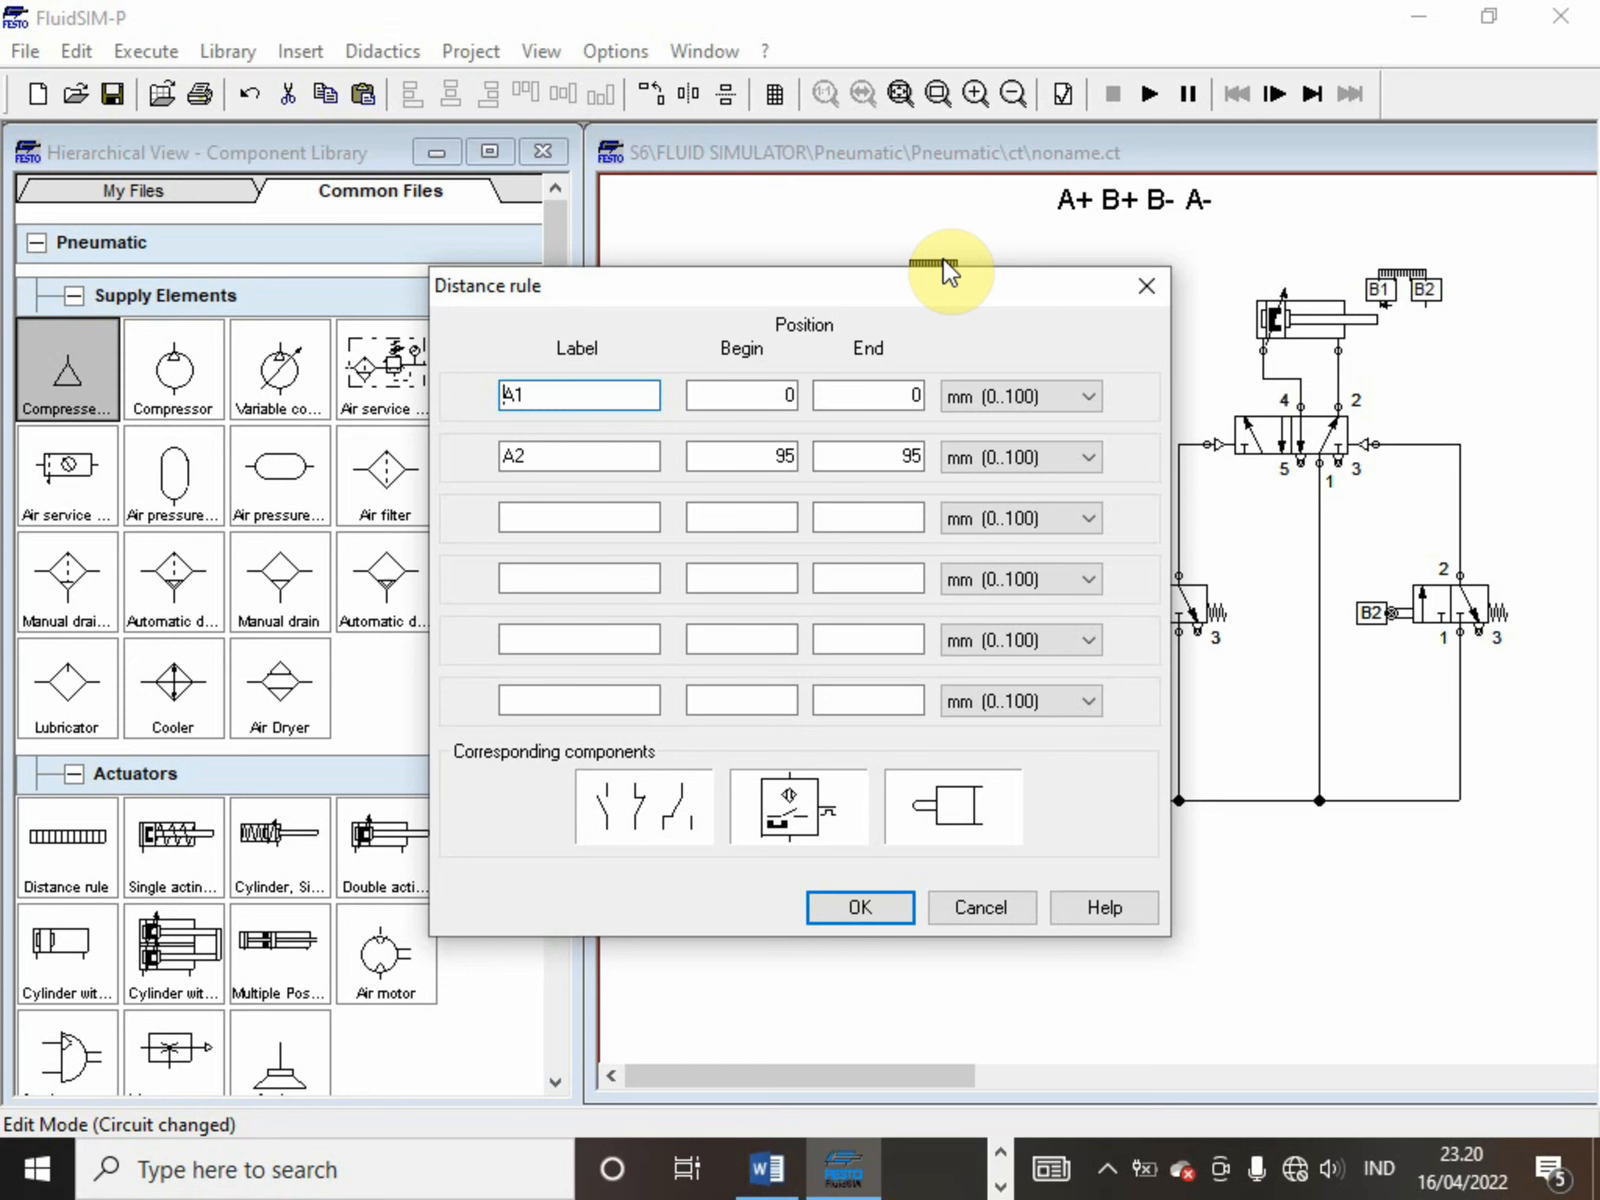
{"action": "left_click", "coordinate": [789, 458]}
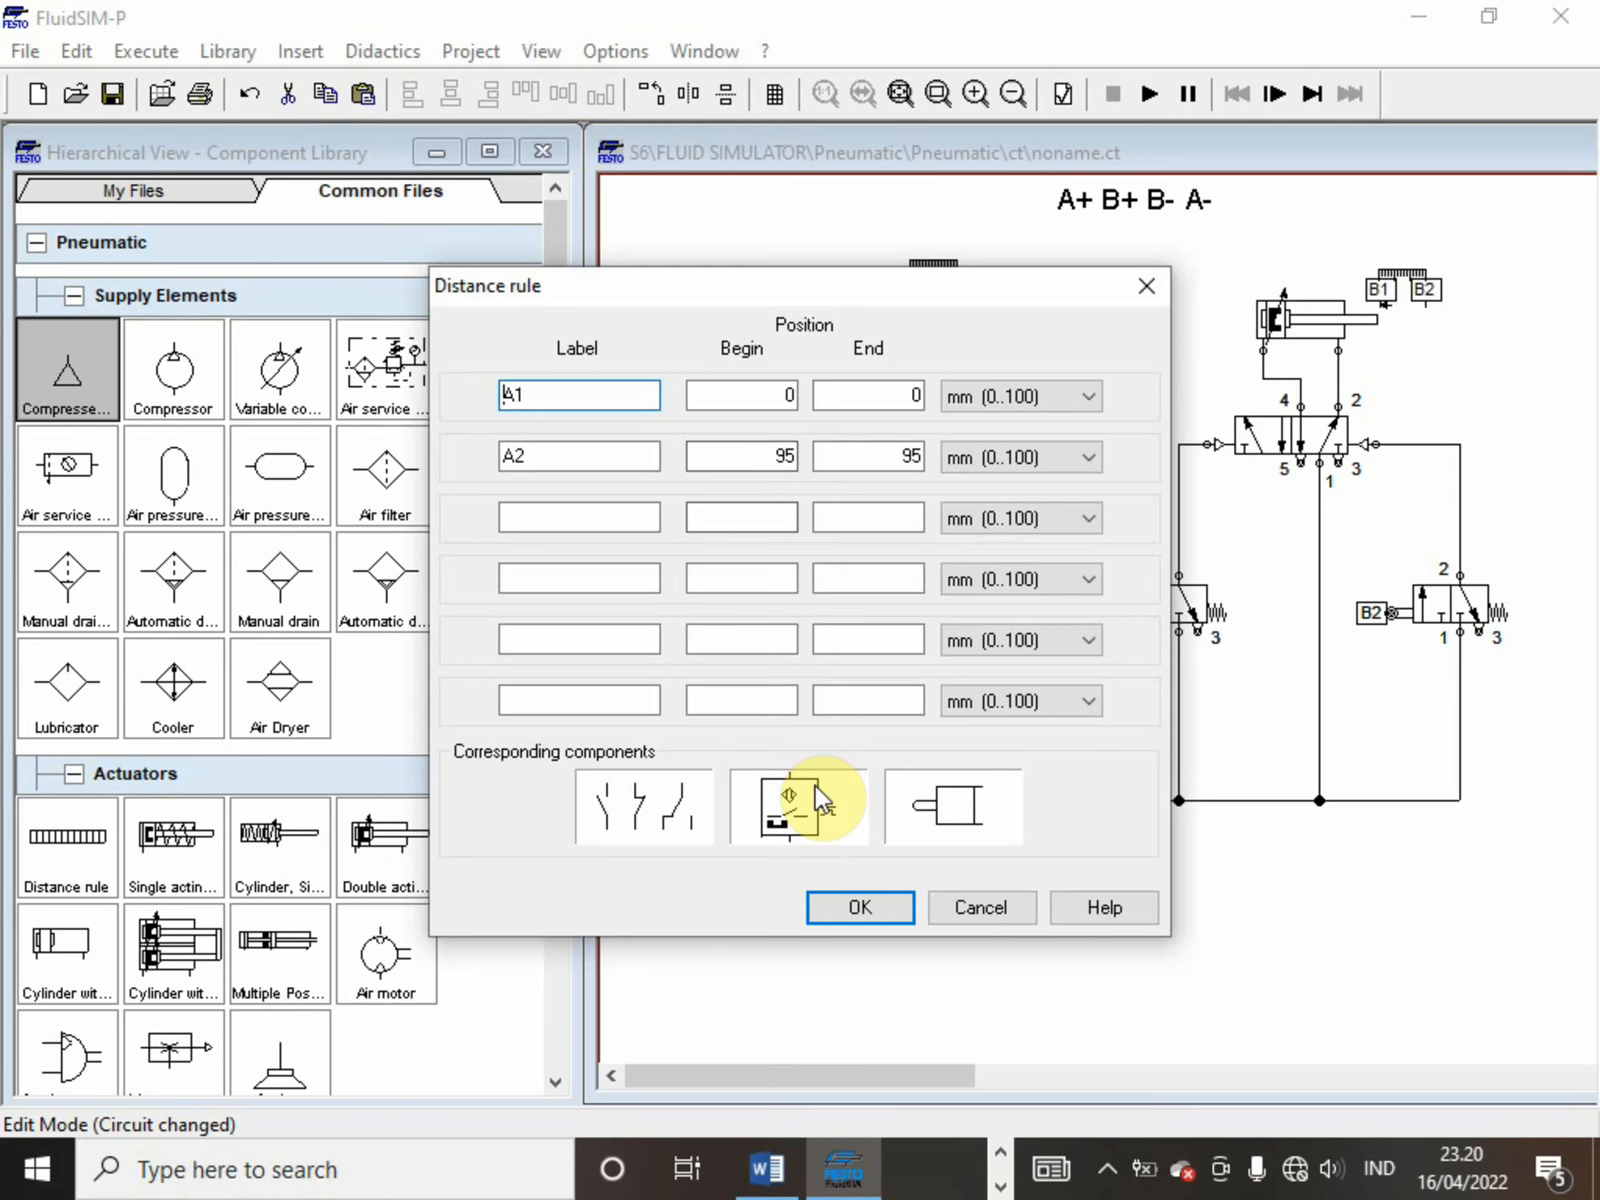
{"action": "left_click", "coordinate": [848, 909]}
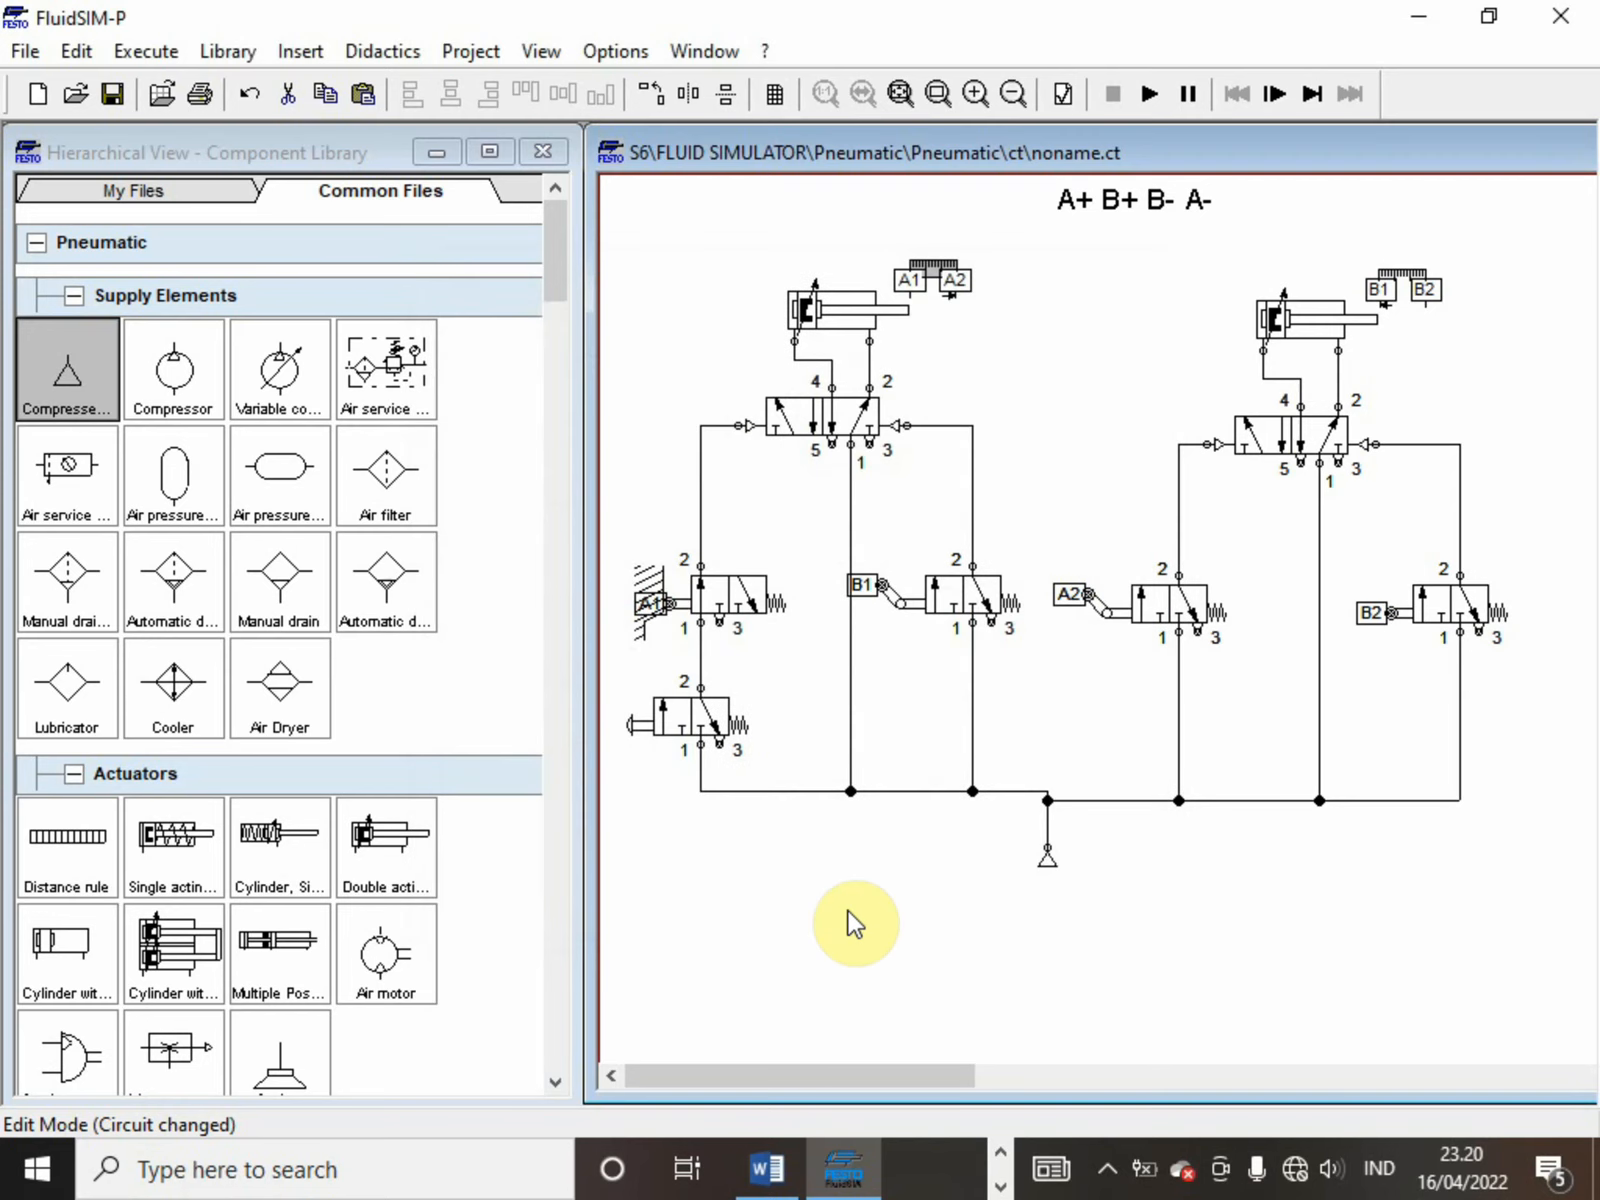